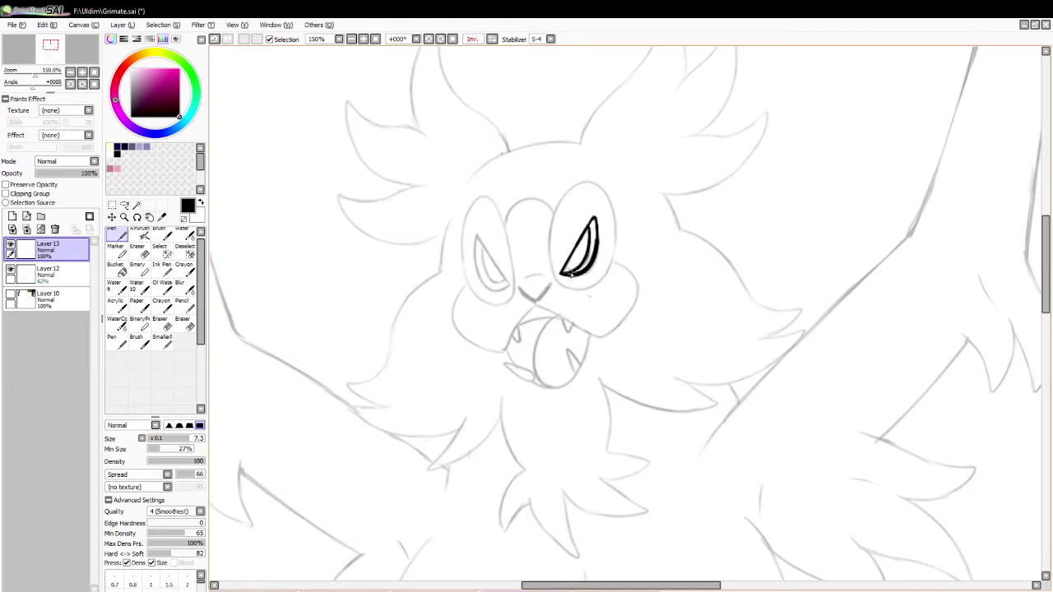
Redo the lower edge of the right pupil's outline and ink the left pupil's outline over the sketch.
key("ctrl+z")
mouse_move(564, 269)
left_mouse_down()
mouse_move(589, 227)
mouse_move(565, 268)
mouse_move(590, 228)
mouse_move(578, 275)
left_mouse_up()
key("ctrl+z")
key("ctrl+z")
key("ctrl+z")
key("ctrl+z")
left_click_drag(475, 236, 511, 290)
left_click_drag(475, 237, 507, 284)
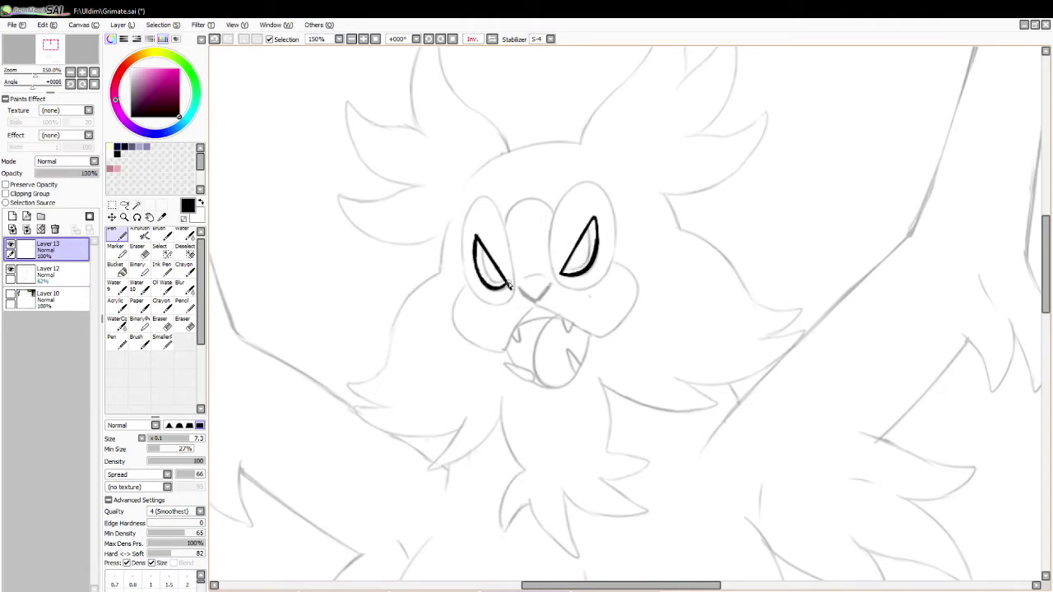
Tidy the pupil outlines with the Eraser at size 9.
left_click(140, 251)
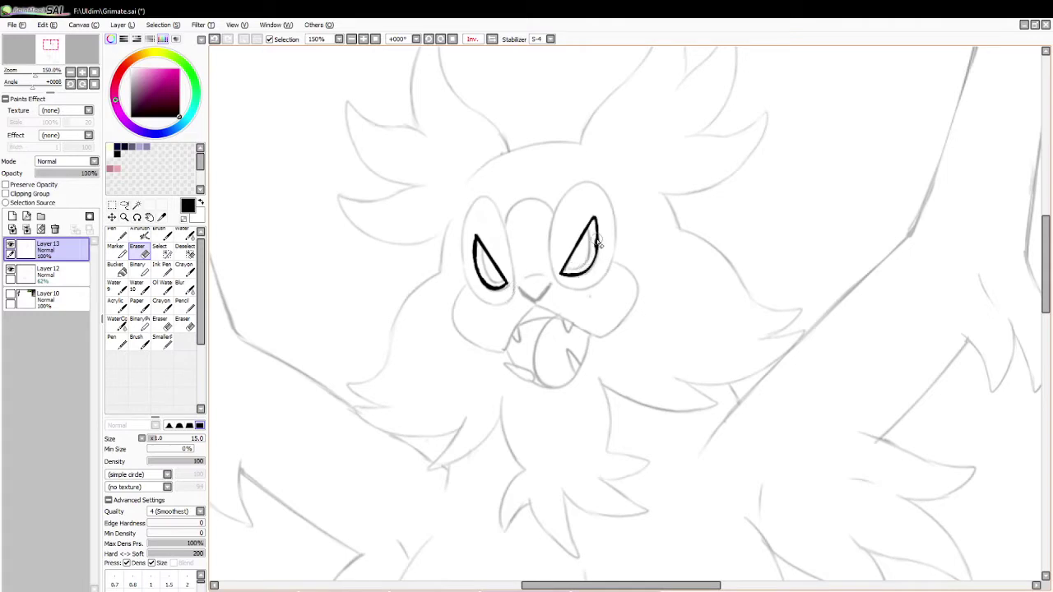
left_click(157, 438)
mouse_move(578, 262)
left_mouse_down()
mouse_move(571, 273)
mouse_move(596, 237)
mouse_move(616, 236)
mouse_move(581, 270)
mouse_move(594, 236)
mouse_move(574, 277)
mouse_move(589, 271)
left_mouse_up()
left_click_drag(478, 249, 486, 277)
key("ctrl+z")
mouse_move(472, 240)
left_mouse_down()
mouse_move(475, 288)
mouse_move(482, 275)
left_mouse_up()
key("ctrl+z")
Ink the curved inner lines of both pupils with the Ink Pen at size 5.
left_click(161, 265)
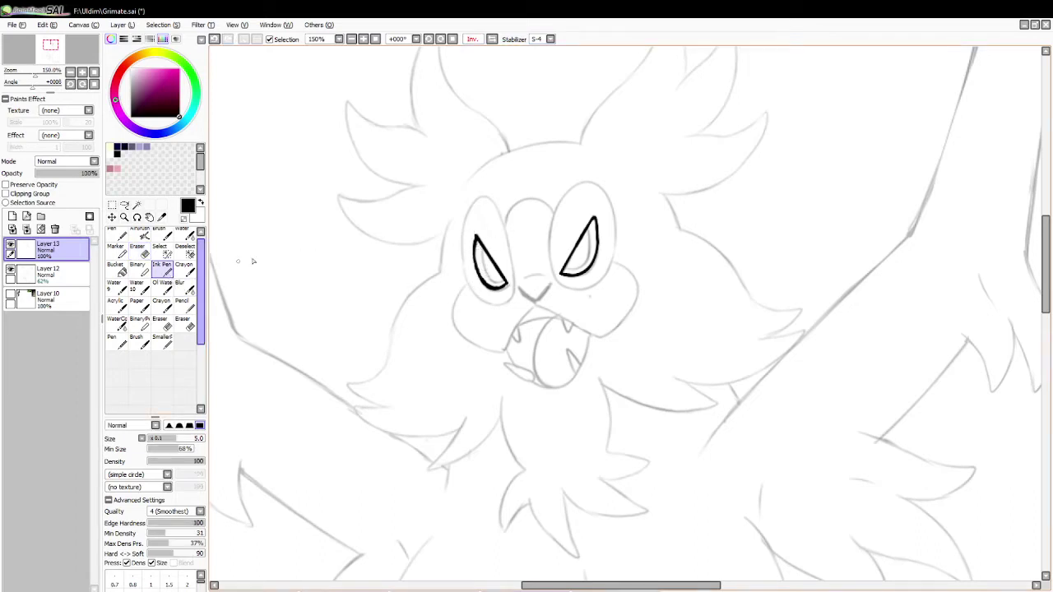
left_click_drag(478, 243, 505, 282)
key("ctrl+z")
key("ctrl+y")
key("ctrl+z")
key("ctrl+z")
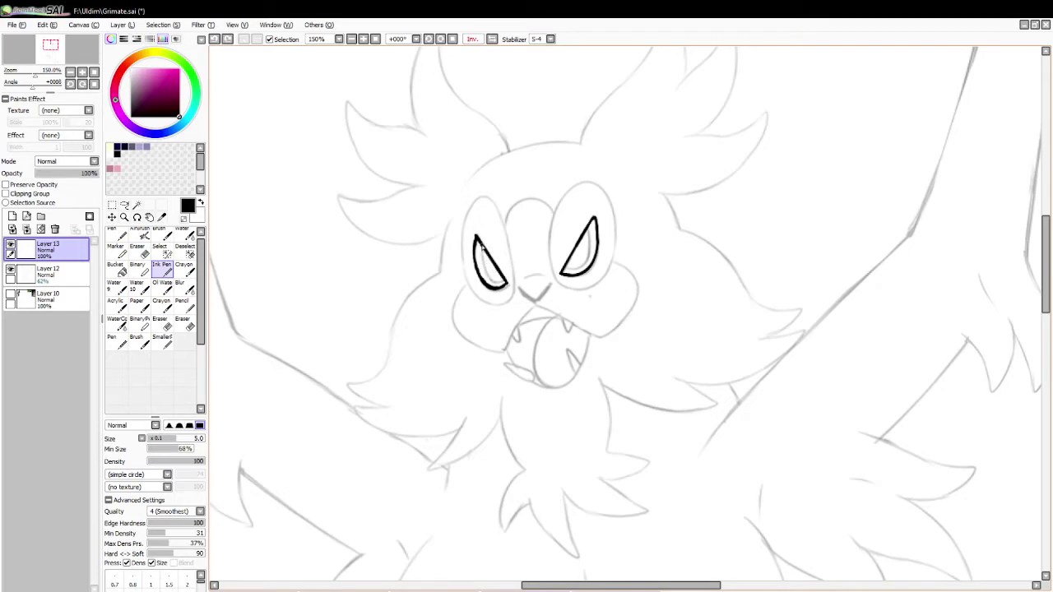
left_click_drag(481, 247, 505, 282)
key("ctrl+z")
mouse_move(479, 242)
left_mouse_down()
mouse_move(493, 278)
mouse_move(507, 283)
left_mouse_up()
mouse_move(593, 228)
left_mouse_down()
mouse_move(578, 262)
mouse_move(587, 258)
mouse_move(571, 266)
mouse_move(591, 230)
left_mouse_up()
key("ctrl+z")
key("ctrl+z")
left_click_drag(565, 268, 591, 237)
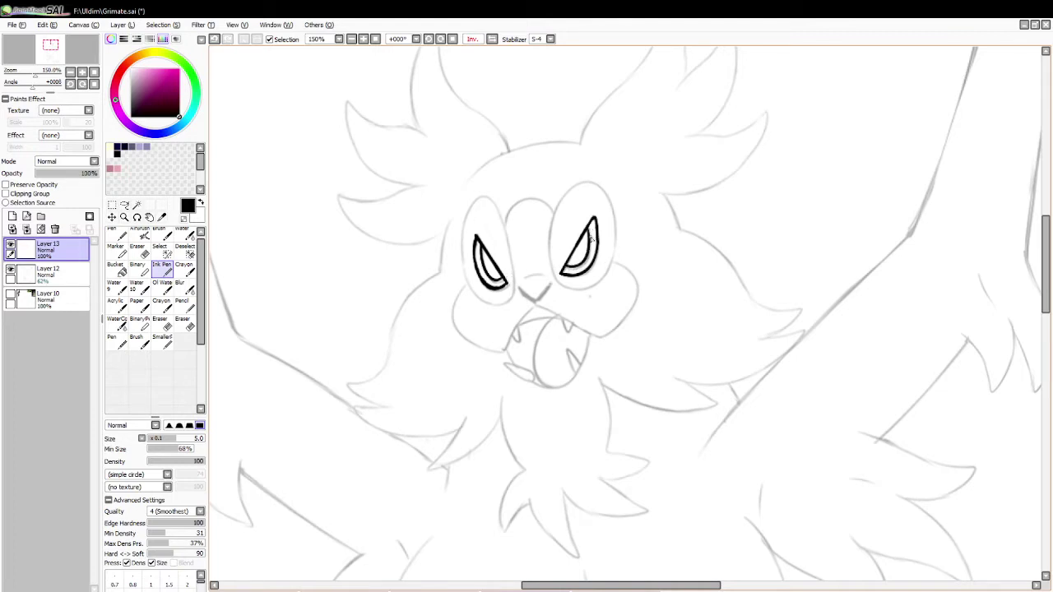
Check the pupils in a mirrored view and tidy their linework with the Eraser.
left_click(493, 40)
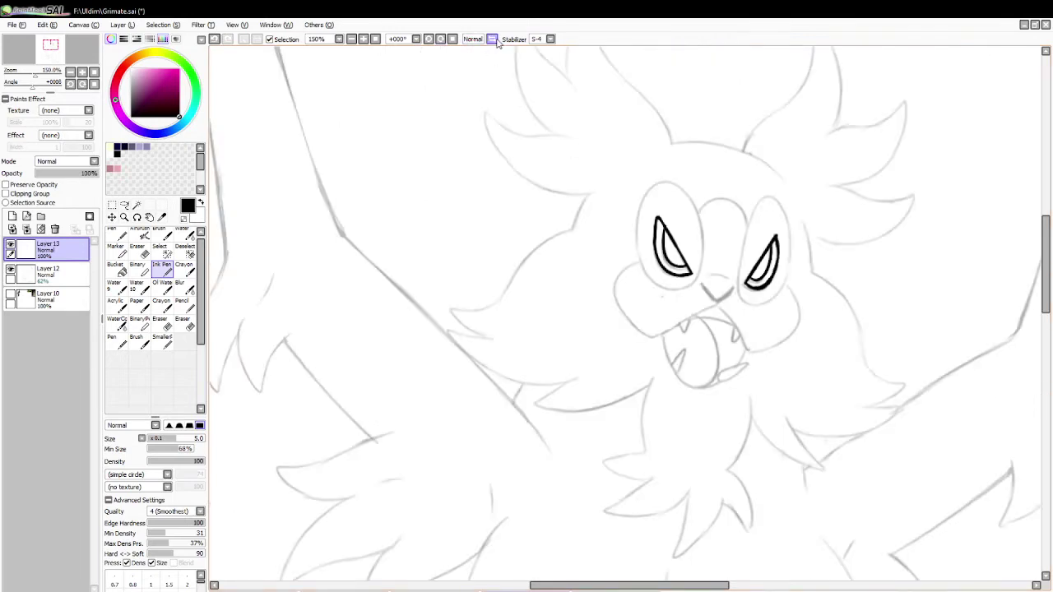
left_click(493, 39)
left_click(137, 251)
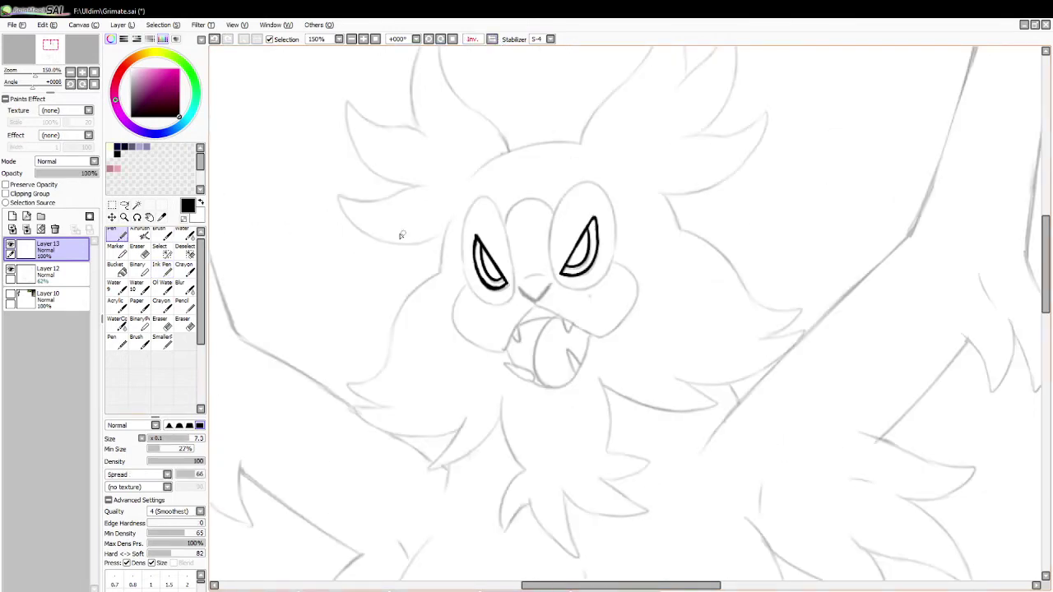
left_click(138, 254)
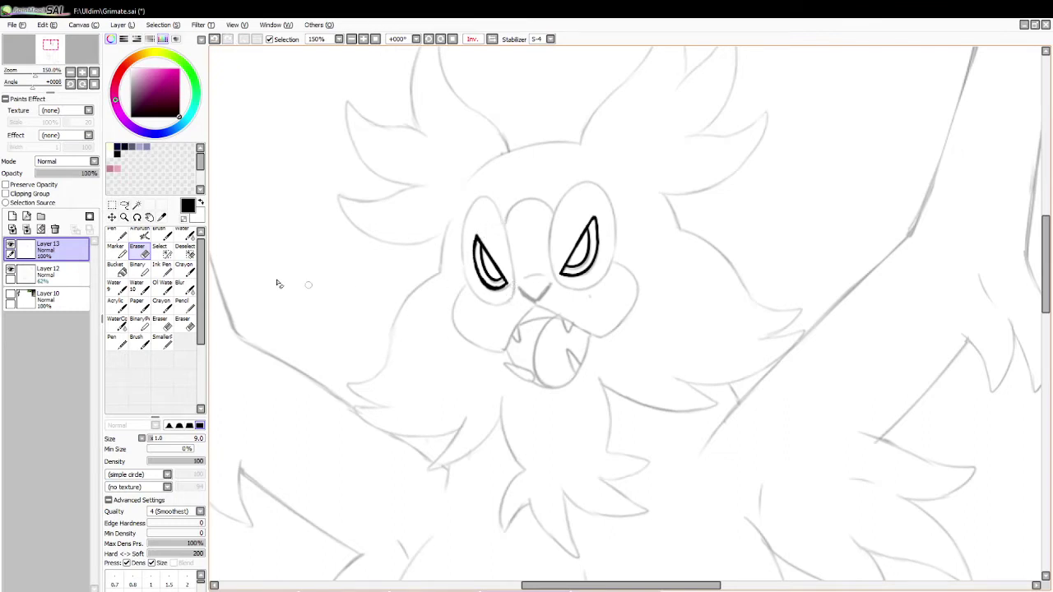
Ink the V-shaped tip of the nose between the eyes with the Pen.
key("n")
mouse_move(518, 288)
left_mouse_down()
mouse_move(540, 300)
mouse_move(543, 273)
left_mouse_up()
key("ctrl+z")
key("ctrl+z")
Ink the oval outline of the left eye with the Pen at size 7.2, redoing the stroke until it follows the sketch.
mouse_move(477, 196)
left_mouse_down()
mouse_move(461, 260)
mouse_move(502, 313)
left_mouse_up()
key("ctrl+z")
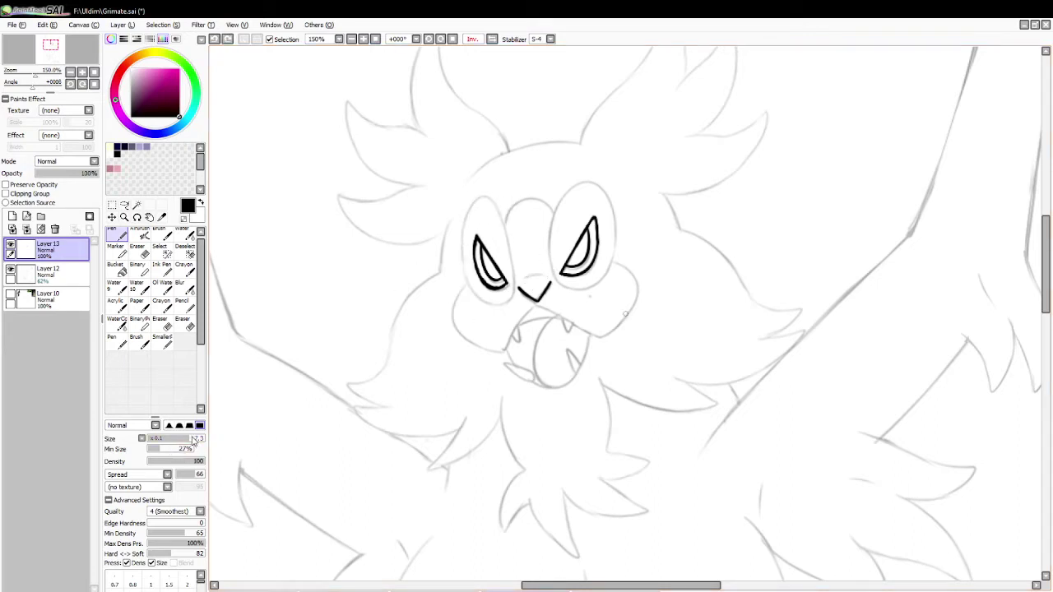
left_click_drag(469, 203, 500, 312)
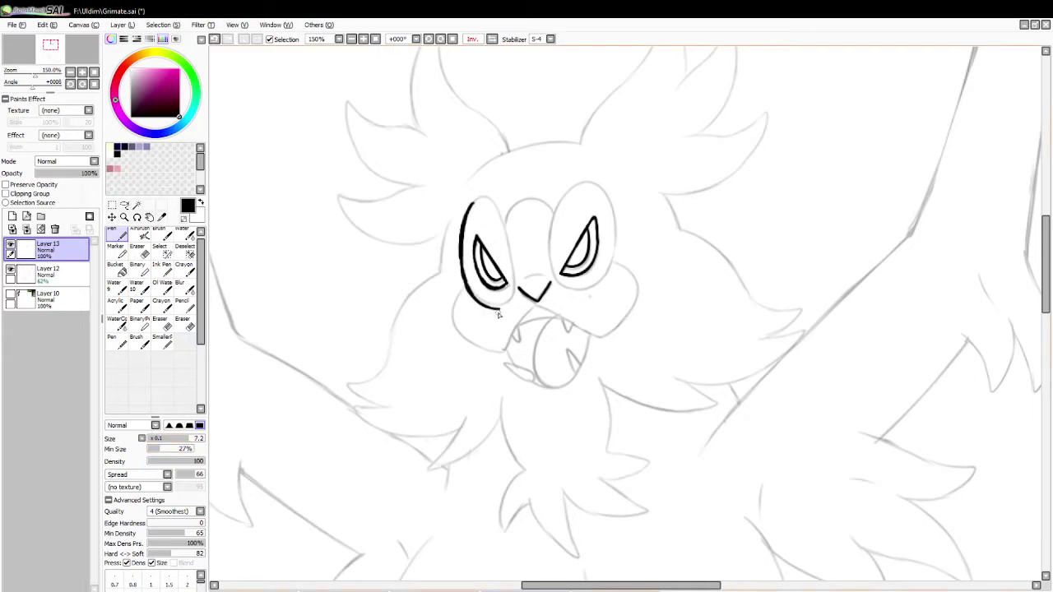
key("ctrl+z")
mouse_move(475, 201)
left_mouse_down()
mouse_move(462, 284)
mouse_move(504, 309)
left_mouse_up()
key("ctrl+z")
left_click_drag(476, 200, 503, 309)
key("ctrl+z")
left_click_drag(477, 198, 486, 309)
key("ctrl+z")
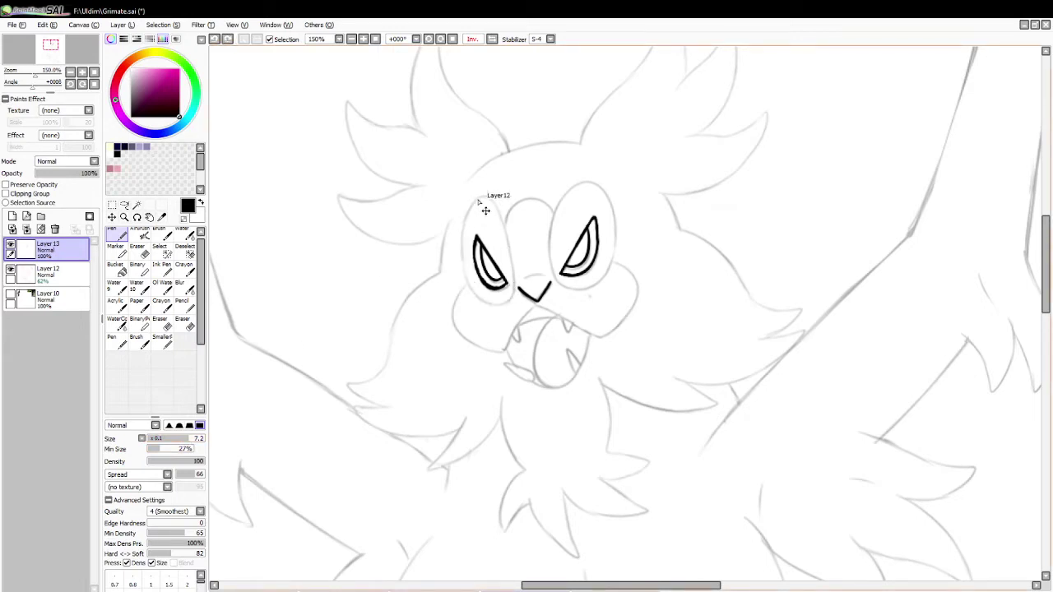
mouse_move(479, 199)
left_mouse_down()
mouse_move(457, 285)
mouse_move(518, 304)
left_mouse_up()
key("ctrl+z")
mouse_move(475, 197)
left_mouse_down()
mouse_move(458, 262)
mouse_move(512, 296)
mouse_move(469, 212)
mouse_move(514, 273)
left_mouse_up()
key("ctrl+z")
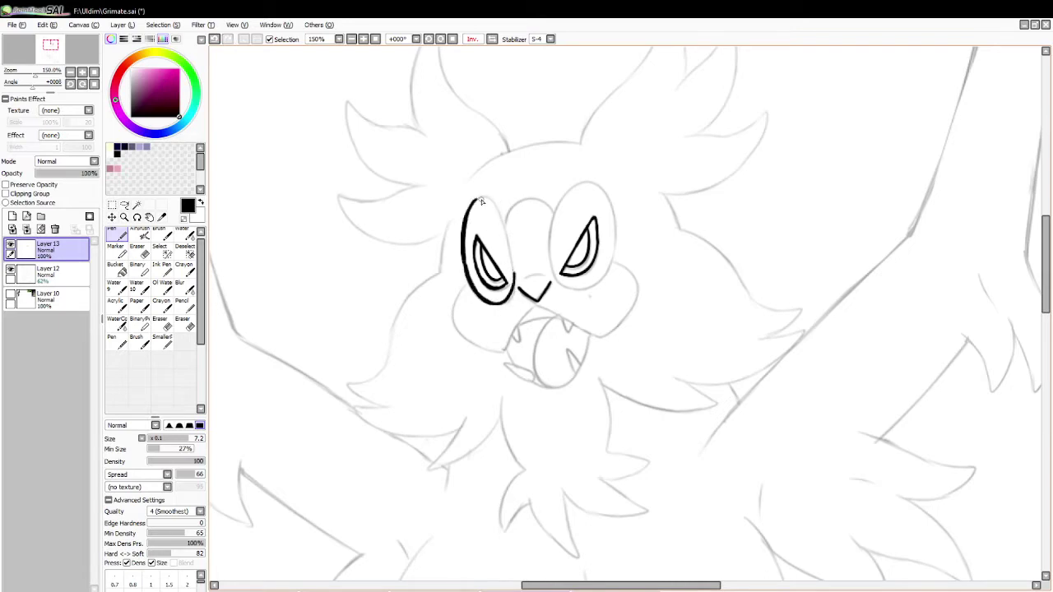
mouse_move(477, 199)
left_mouse_down()
mouse_move(504, 212)
mouse_move(513, 278)
mouse_move(501, 201)
mouse_move(512, 276)
left_mouse_up()
key("ctrl+z")
key("ctrl+z")
left_click_drag(475, 196, 516, 271)
Ink the oval outline of the right eye, redoing uneven strokes, and clean its edge with the Eraser.
mouse_move(569, 189)
left_mouse_down()
mouse_move(552, 209)
mouse_move(571, 303)
mouse_move(609, 271)
left_mouse_up()
mouse_move(569, 191)
left_mouse_down()
mouse_move(611, 192)
mouse_move(610, 281)
left_mouse_up()
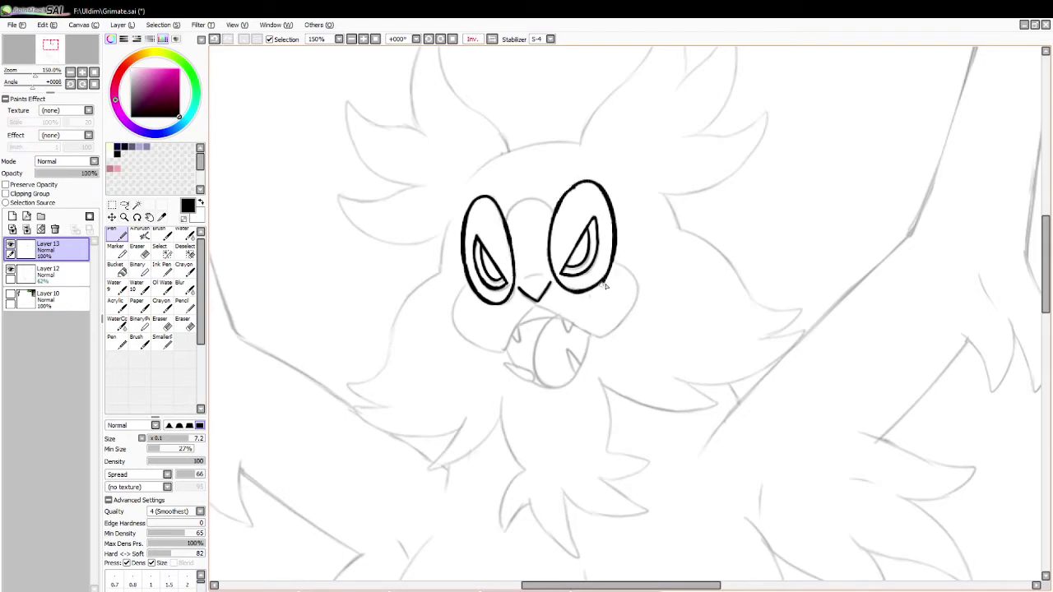
key("ctrl+z")
mouse_move(571, 186)
left_mouse_down()
mouse_move(621, 253)
mouse_move(607, 266)
mouse_move(571, 190)
mouse_move(616, 209)
mouse_move(611, 283)
left_mouse_up()
key("ctrl+z")
key("ctrl+z")
mouse_move(571, 186)
left_mouse_down()
mouse_move(622, 229)
mouse_move(604, 280)
left_mouse_up()
key("ctrl+z")
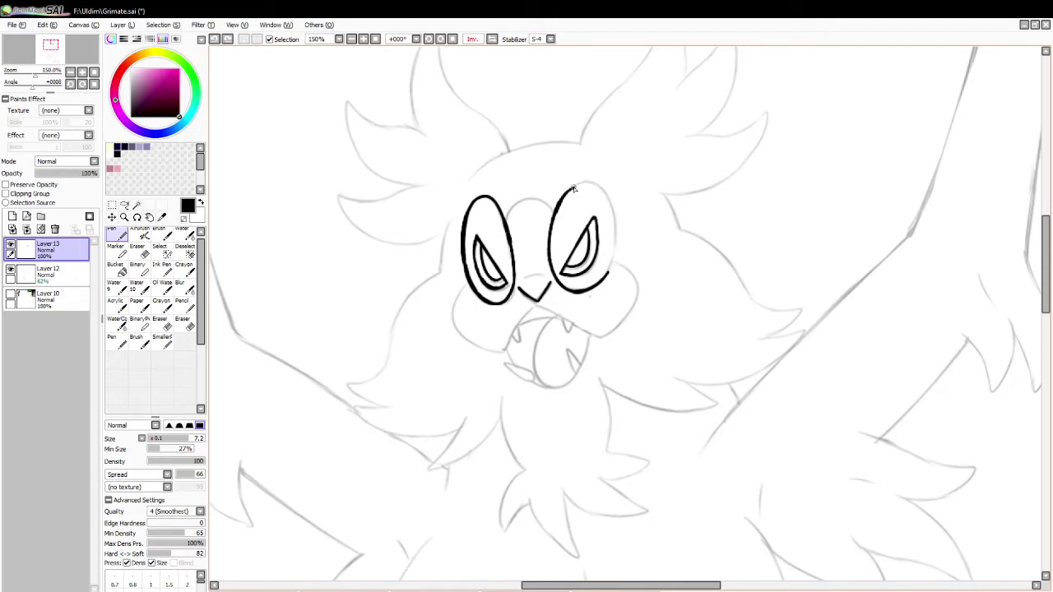
mouse_move(570, 188)
left_mouse_down()
mouse_move(595, 178)
mouse_move(612, 290)
mouse_move(618, 203)
mouse_move(609, 284)
left_mouse_up()
key("ctrl+z")
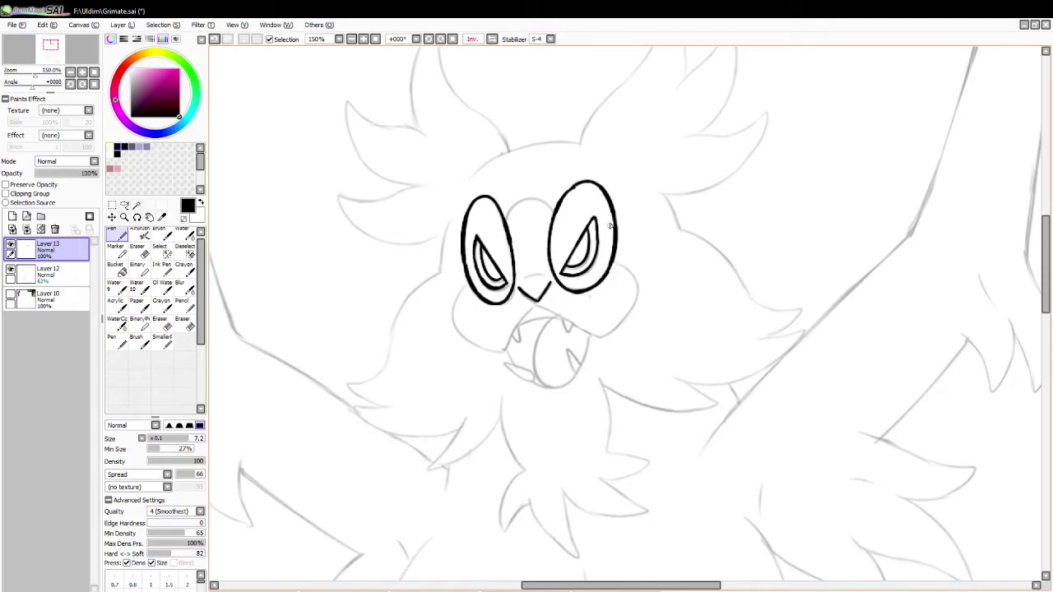
key("e")
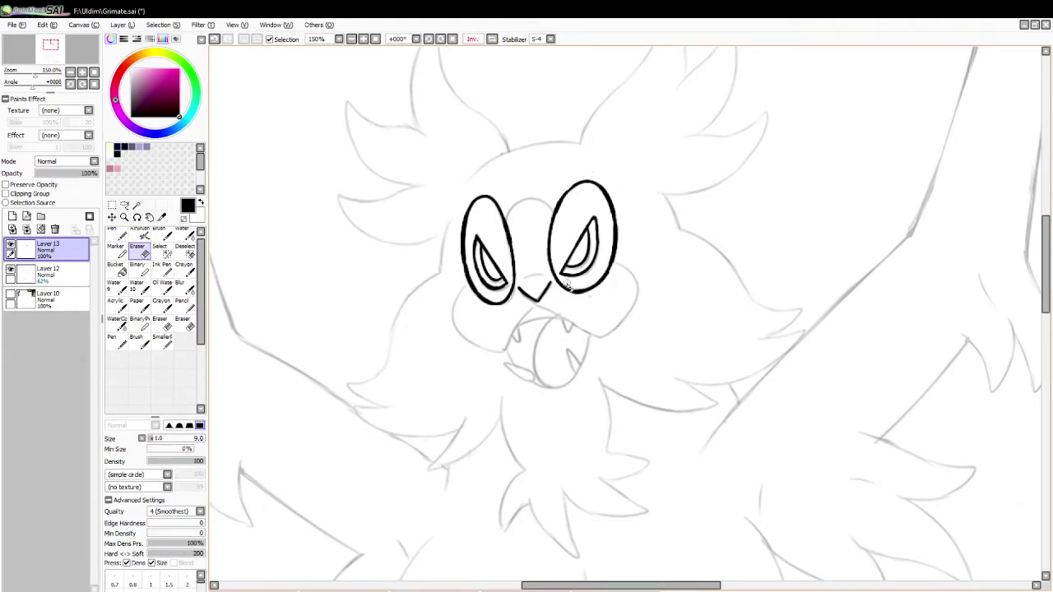
Ink the left cheek and both sides of the upper lip with the Pen.
key("n")
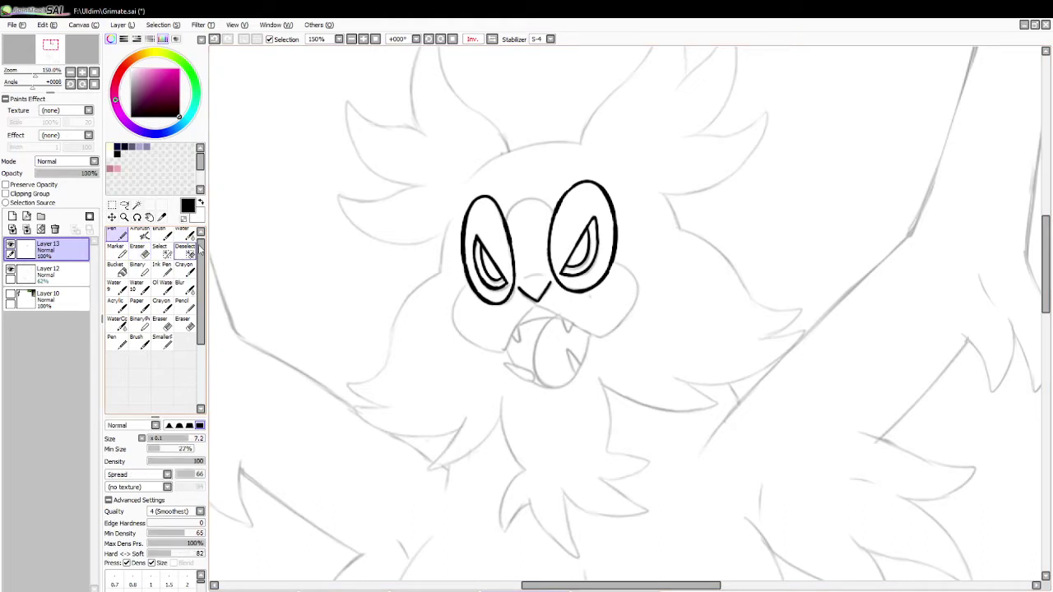
mouse_move(467, 285)
left_mouse_down()
mouse_move(453, 341)
mouse_move(505, 346)
left_mouse_up()
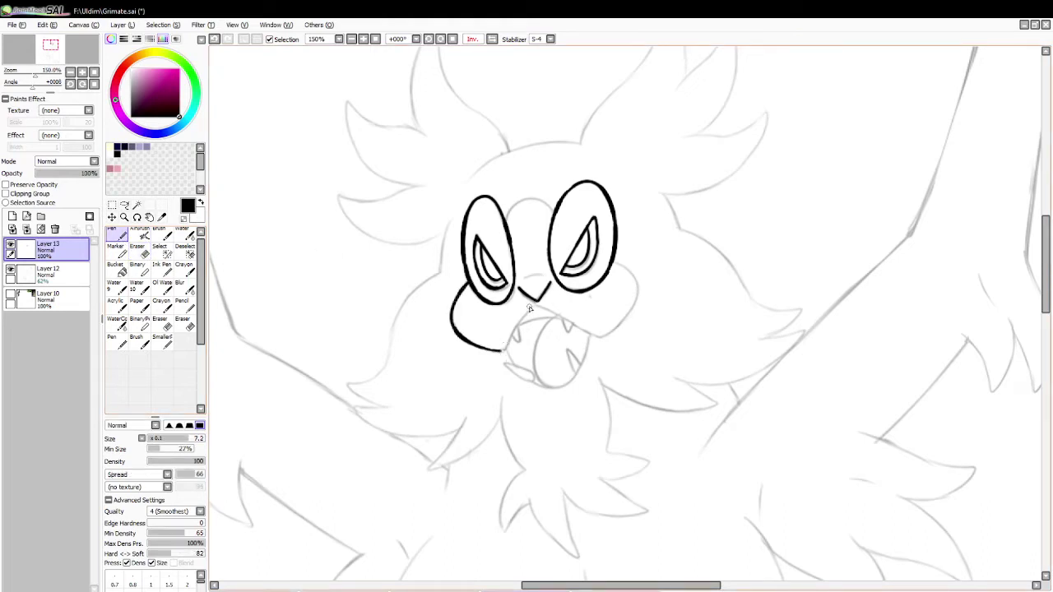
left_click_drag(530, 306, 505, 353)
key("ctrl+z")
left_click_drag(591, 335, 603, 342)
key("ctrl+z")
left_click_drag(537, 305, 611, 338)
key("ctrl+z")
left_click_drag(536, 304, 615, 346)
Ink the right cheek's curve from the eye down to the end of the upper lip.
left_click_drag(612, 264, 610, 339)
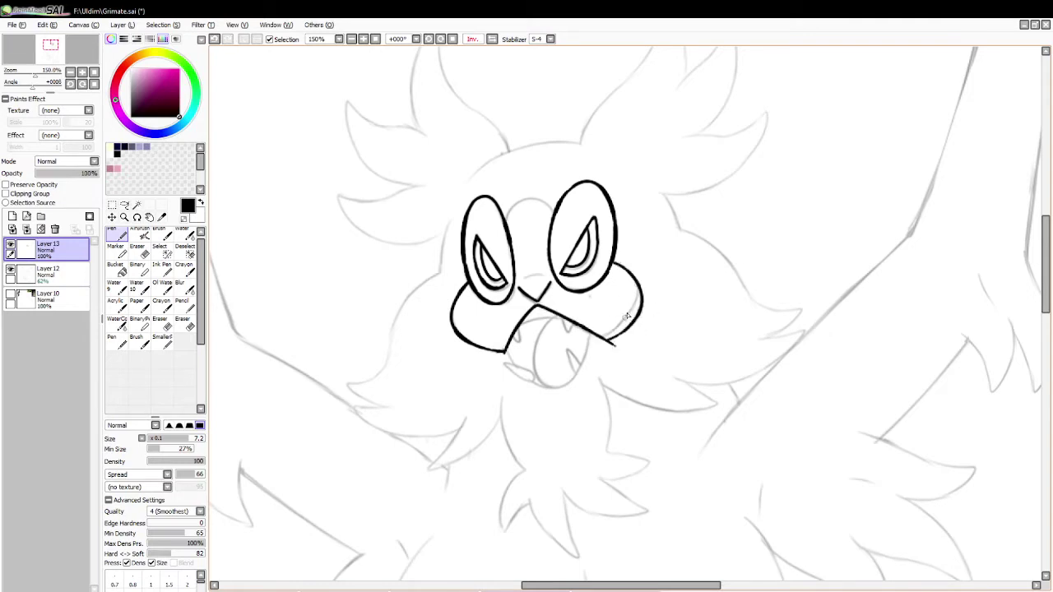
key("ctrl+z")
mouse_move(612, 263)
left_mouse_down()
mouse_move(649, 308)
mouse_move(612, 337)
left_mouse_up()
key("ctrl+z")
mouse_move(612, 262)
left_mouse_down()
mouse_move(610, 341)
mouse_move(611, 331)
left_mouse_up()
key("ctrl+z")
Ink the arch between the two eyes, check the face in a mirrored view and clean up the line ends.
mouse_move(505, 210)
left_mouse_down()
mouse_move(533, 197)
mouse_move(561, 215)
left_mouse_up()
key("ctrl+z")
left_click(492, 39)
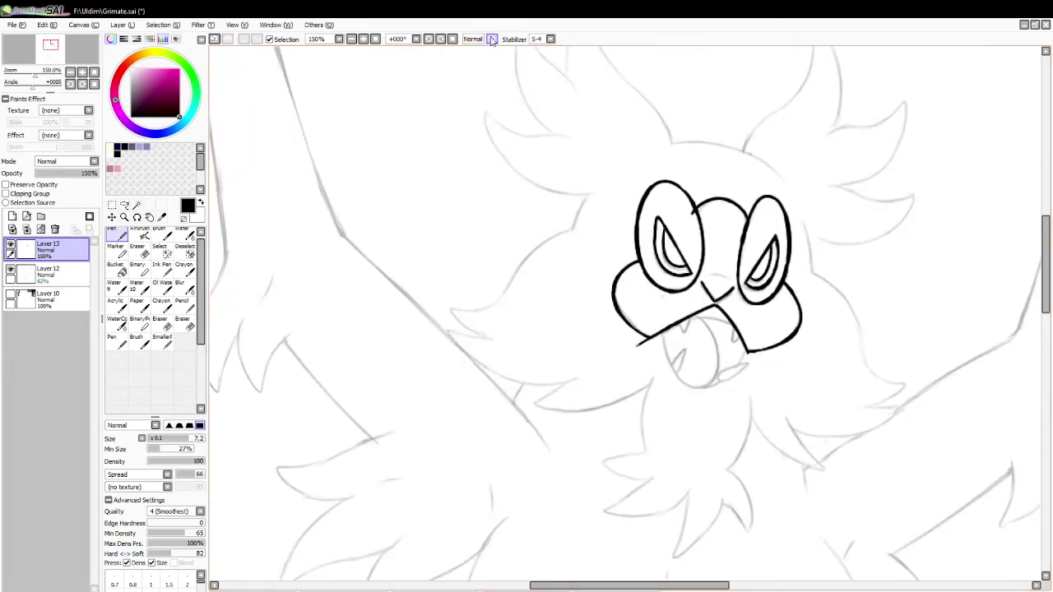
left_click(491, 40)
left_click(492, 39)
left_click(492, 40)
left_click(145, 256)
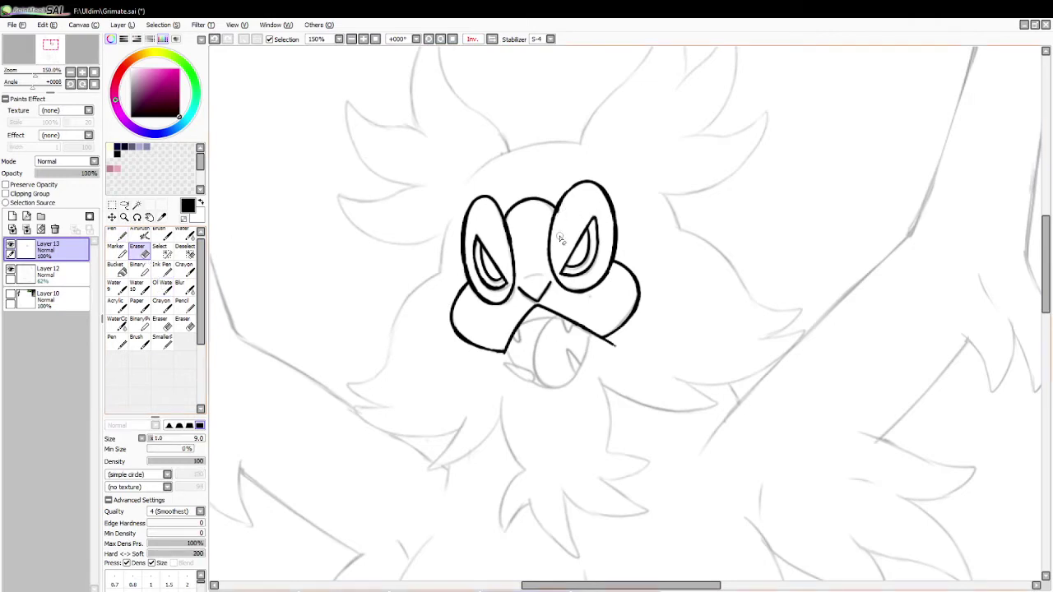
Ink the upper fangs, the mouth's upper edge and the lower left fang, and erase the overshooting lip line.
left_click(118, 235)
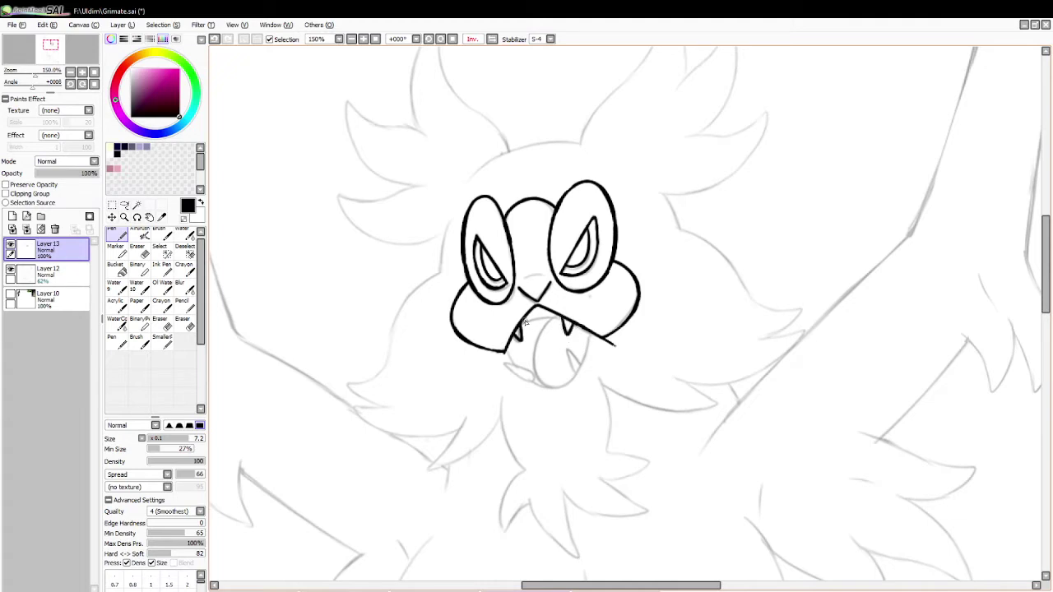
left_click_drag(523, 321, 563, 318)
key("ctrl+z")
mouse_move(505, 365)
left_mouse_down()
mouse_move(537, 387)
mouse_move(505, 366)
mouse_move(529, 381)
mouse_move(530, 371)
mouse_move(507, 366)
mouse_move(530, 384)
mouse_move(534, 375)
mouse_move(506, 364)
left_mouse_up()
key("ctrl+z")
key("ctrl+z")
key("e")
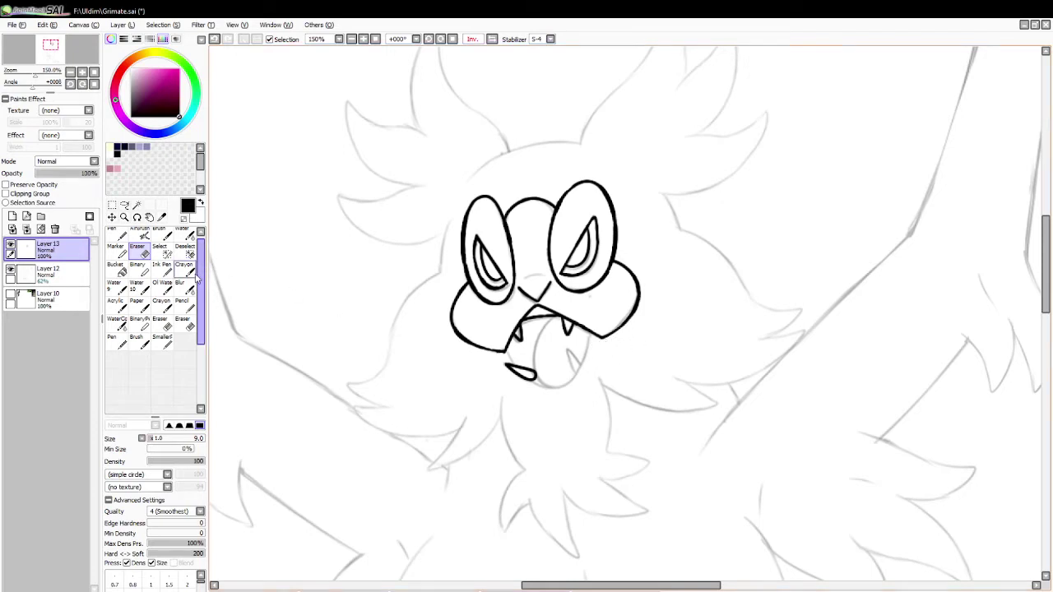
Ink a short curved line above the nose with the Ink Pen.
left_click(165, 270)
key("ctrl+z")
left_click_drag(524, 279, 546, 276)
key("ctrl+z")
key("ctrl+z")
Ink the open mouth's sides and lower edge with the Pen and clean up the outline with the Eraser.
left_click(119, 235)
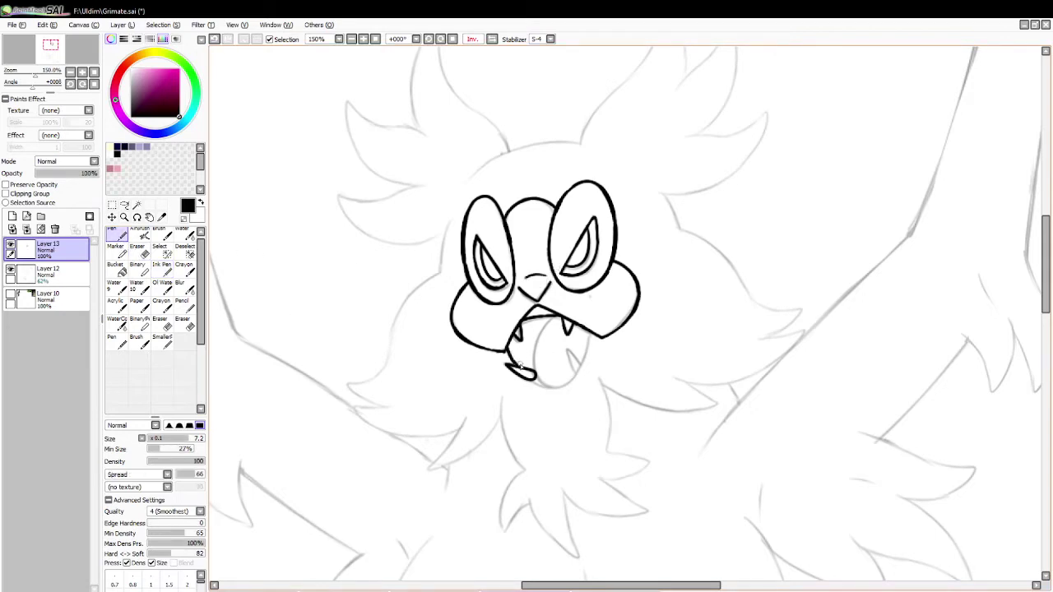
key("ctrl+z")
mouse_move(520, 365)
left_mouse_down()
mouse_move(590, 348)
mouse_move(562, 393)
left_mouse_up()
key("ctrl+z")
key("ctrl+z")
key("ctrl+z")
key("ctrl+z")
mouse_move(594, 336)
left_mouse_down()
mouse_move(563, 396)
mouse_move(577, 377)
mouse_move(508, 380)
mouse_move(573, 397)
mouse_move(549, 381)
mouse_move(587, 351)
left_mouse_up()
key("e")
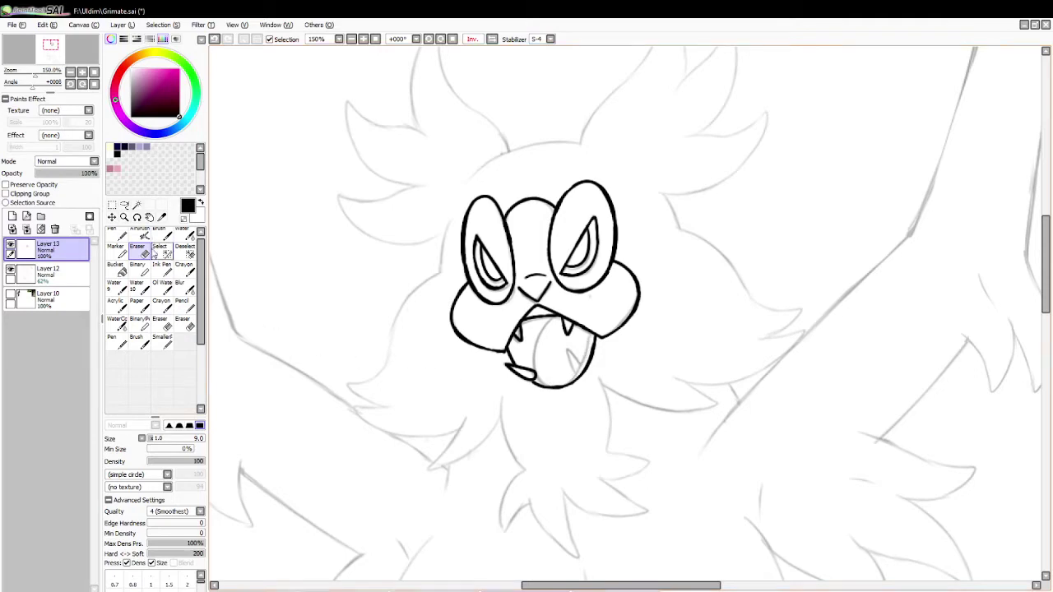
Ink the lower right fang and the tongue's curve inside the mouth with the Pen.
key("n")
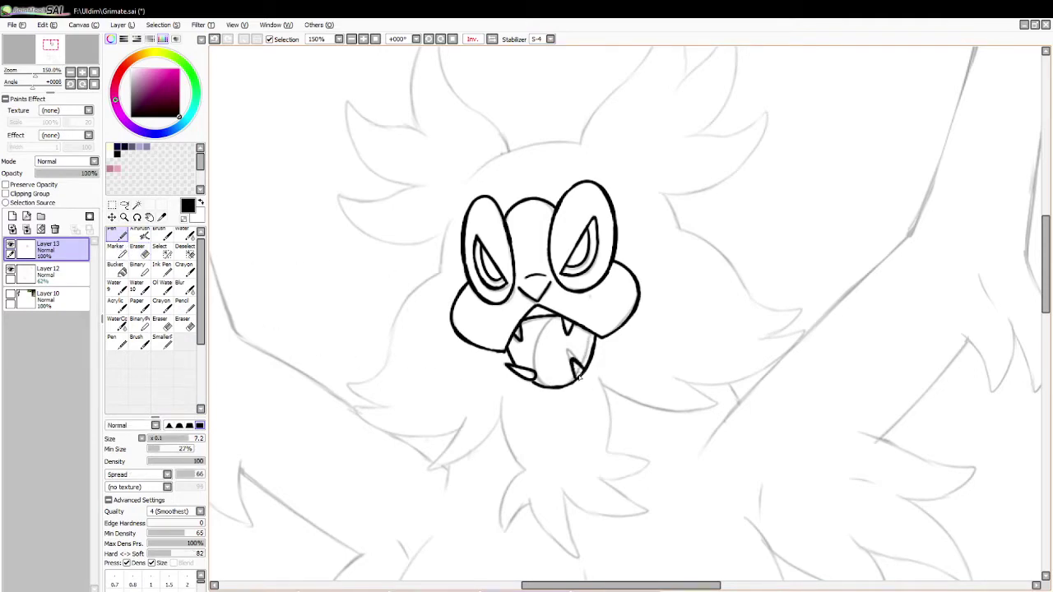
key("ctrl+z")
mouse_move(578, 377)
left_mouse_down()
mouse_move(570, 357)
mouse_move(585, 368)
left_mouse_up()
mouse_move(561, 323)
left_mouse_down()
mouse_move(541, 337)
mouse_move(549, 386)
left_mouse_up()
key("ctrl+z")
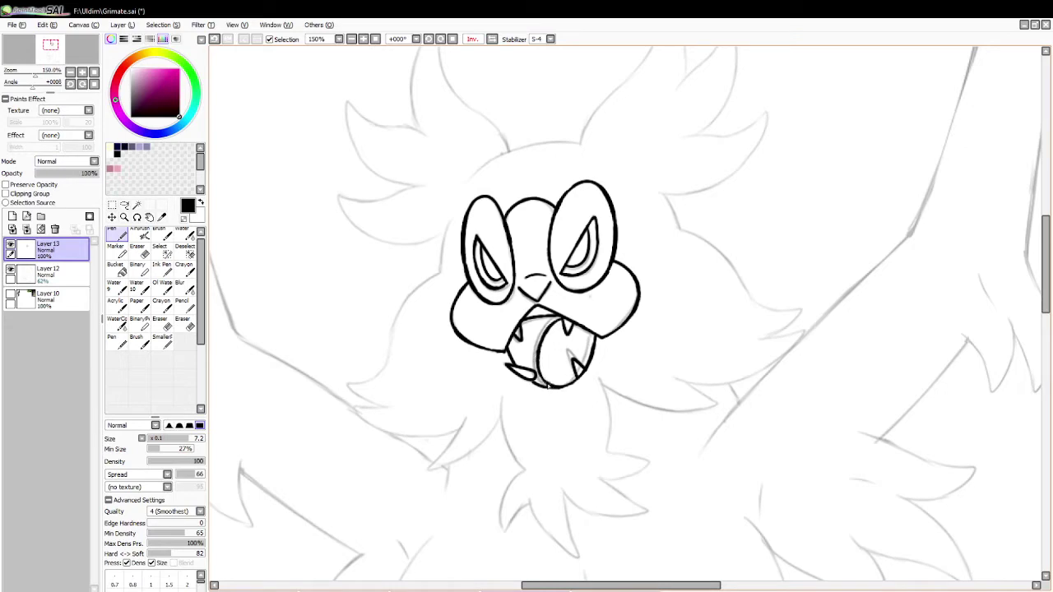
Ink the two curved sides of the neck below the head.
left_click_drag(503, 467, 525, 477)
key("ctrl+z")
left_click_drag(501, 395, 528, 475)
left_click_drag(599, 375, 608, 452)
key("ctrl+z")
left_click_drag(598, 374, 606, 454)
Ink the pointed fur tufts on the chest below the neck and tidy their joins with the Eraser.
left_click_drag(1048, 292, 1048, 322)
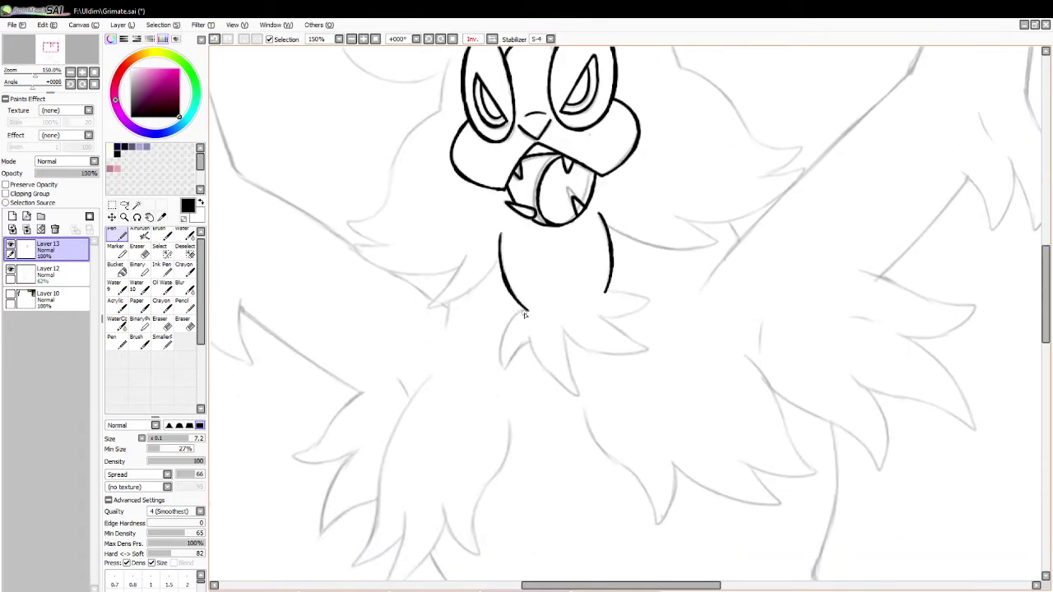
left_click_drag(524, 313, 502, 367)
key("ctrl+z")
mouse_move(527, 310)
left_mouse_down()
mouse_move(501, 369)
mouse_move(531, 339)
mouse_move(502, 356)
mouse_move(533, 339)
mouse_move(579, 394)
mouse_move(566, 333)
mouse_move(575, 395)
left_mouse_up()
key("ctrl+z")
key("ctrl+z")
key("ctrl+z")
left_click_drag(530, 334, 578, 393)
mouse_move(560, 348)
left_mouse_down()
mouse_move(562, 330)
mouse_move(638, 355)
mouse_move(600, 317)
mouse_move(585, 356)
mouse_move(635, 354)
left_mouse_up()
key("ctrl+z")
key("ctrl+z")
key("ctrl+z")
mouse_move(555, 382)
left_mouse_down()
mouse_move(578, 393)
mouse_move(567, 332)
mouse_move(649, 352)
mouse_move(593, 316)
mouse_move(652, 306)
mouse_move(606, 292)
mouse_move(647, 294)
mouse_move(609, 321)
left_mouse_up()
key("ctrl+z")
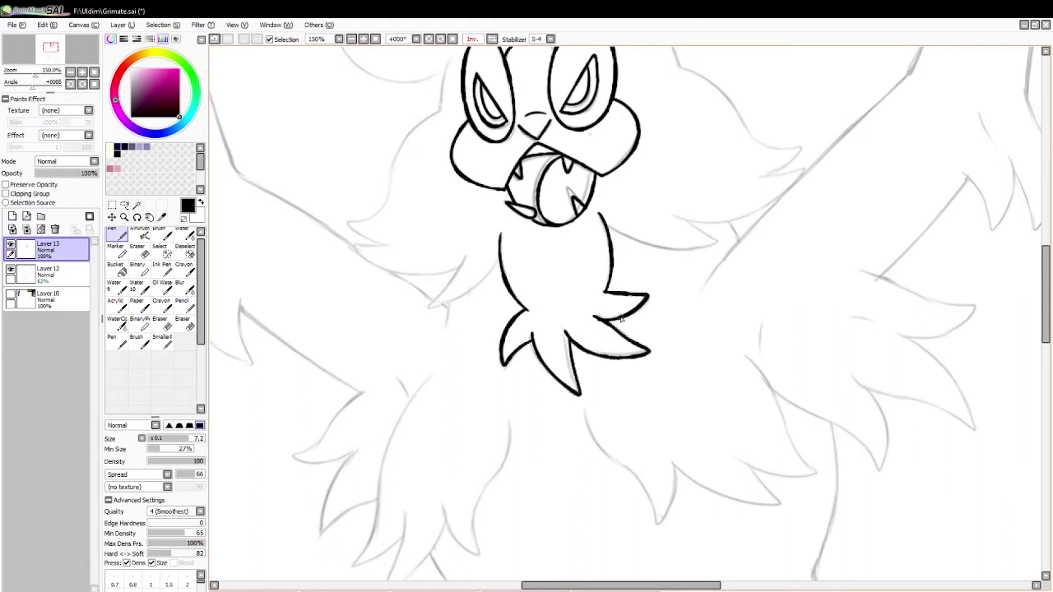
key("e")
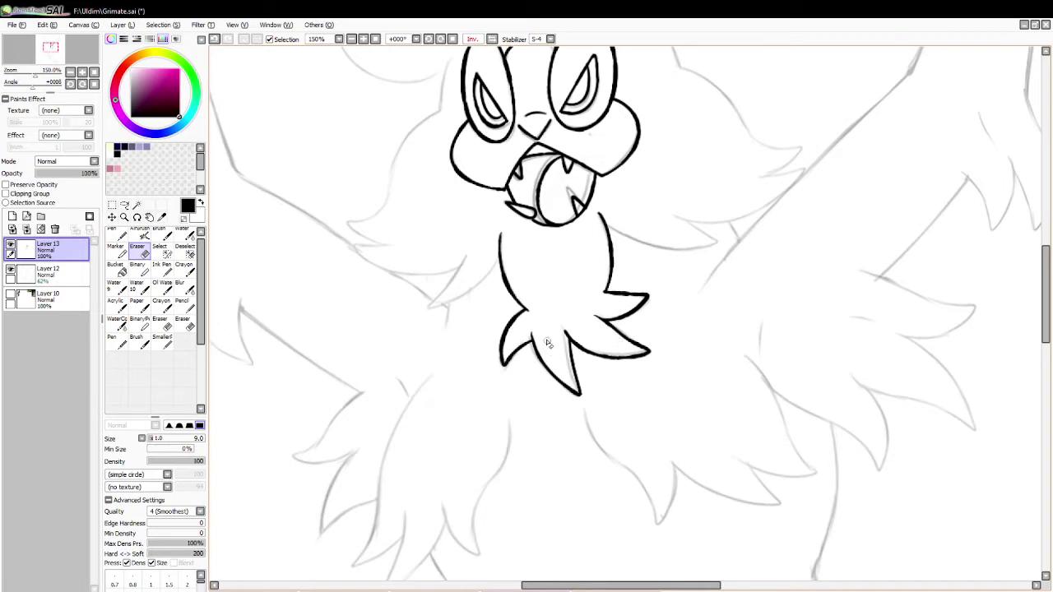
Ink the three-pointed fur tuft on the right side of the head and clean up its lines.
left_click_drag(1045, 324, 1045, 280)
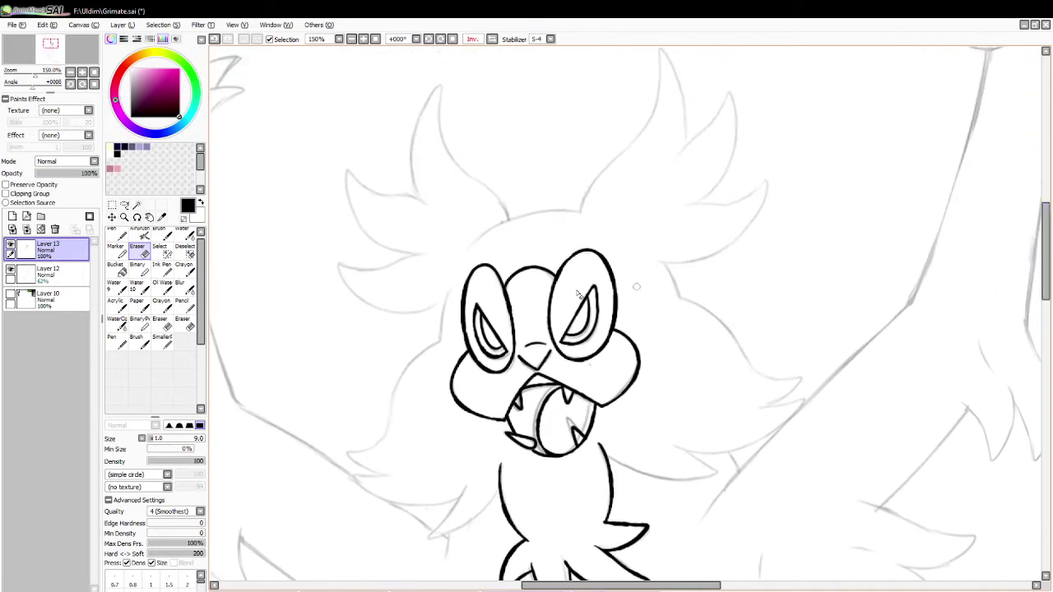
left_click(117, 236)
mouse_move(579, 214)
left_mouse_down()
mouse_move(660, 82)
mouse_move(686, 155)
mouse_move(726, 94)
mouse_move(693, 207)
mouse_move(756, 183)
left_mouse_up()
key("ctrl+z")
mouse_move(679, 206)
left_mouse_down()
mouse_move(756, 183)
mouse_move(746, 226)
left_mouse_up()
left_click_drag(701, 266, 656, 262)
key("ctrl+z")
mouse_move(676, 206)
left_mouse_down()
mouse_move(733, 207)
mouse_move(751, 233)
mouse_move(649, 261)
left_mouse_up()
key("ctrl+z")
mouse_move(675, 205)
left_mouse_down()
mouse_move(764, 182)
mouse_move(727, 250)
mouse_move(649, 261)
left_mouse_up()
key("e")
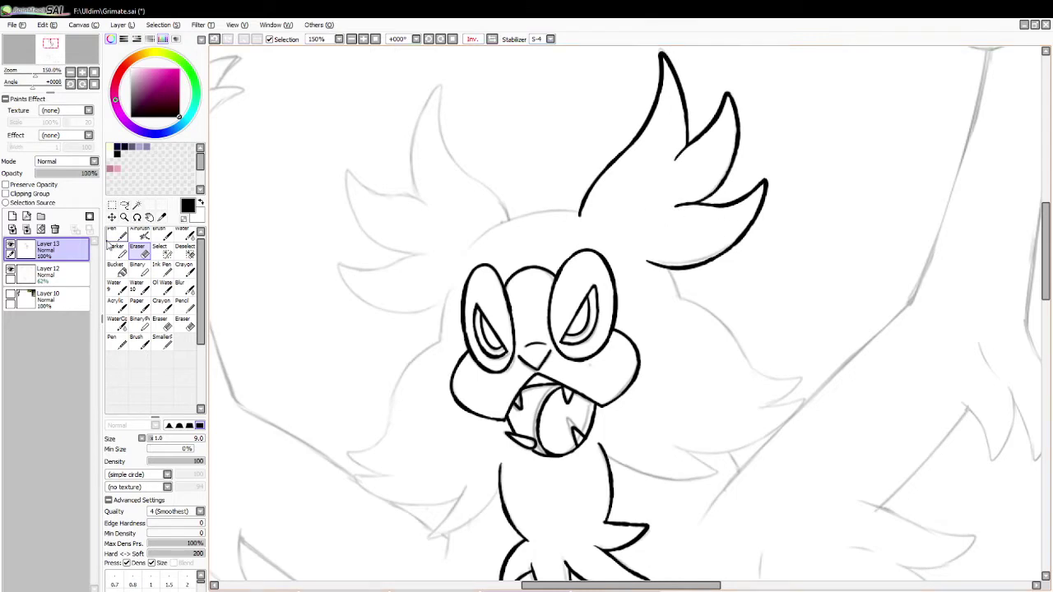
Ink the top of the head from the right tuft's base around to the left side of the face.
left_click(116, 234)
left_click_drag(580, 212, 470, 264)
key("ctrl+z")
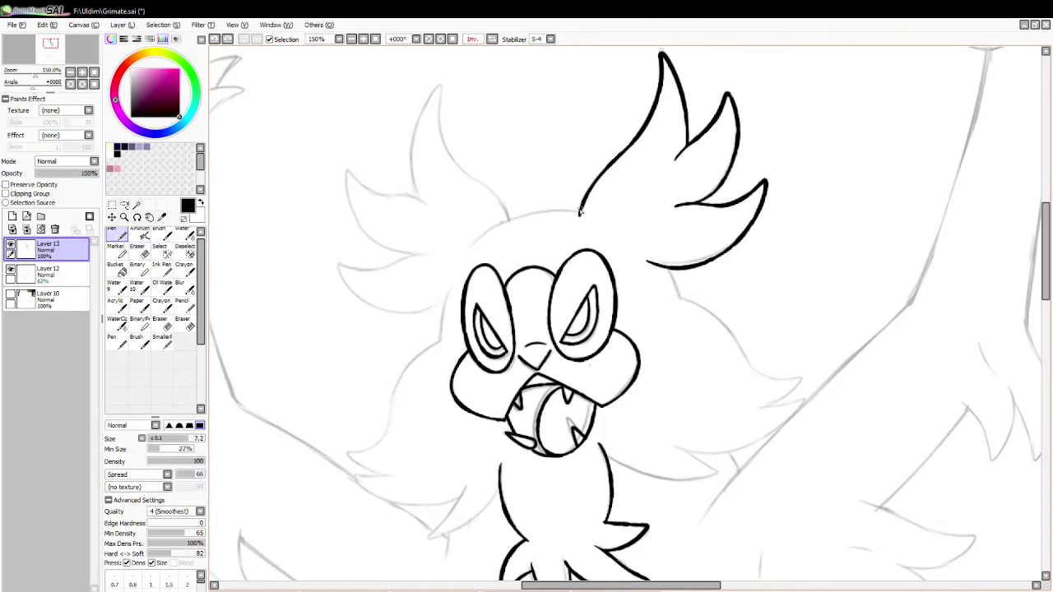
mouse_move(579, 211)
left_mouse_down()
mouse_move(524, 210)
mouse_move(452, 269)
left_mouse_up()
key("ctrl+z")
left_click_drag(579, 212, 464, 265)
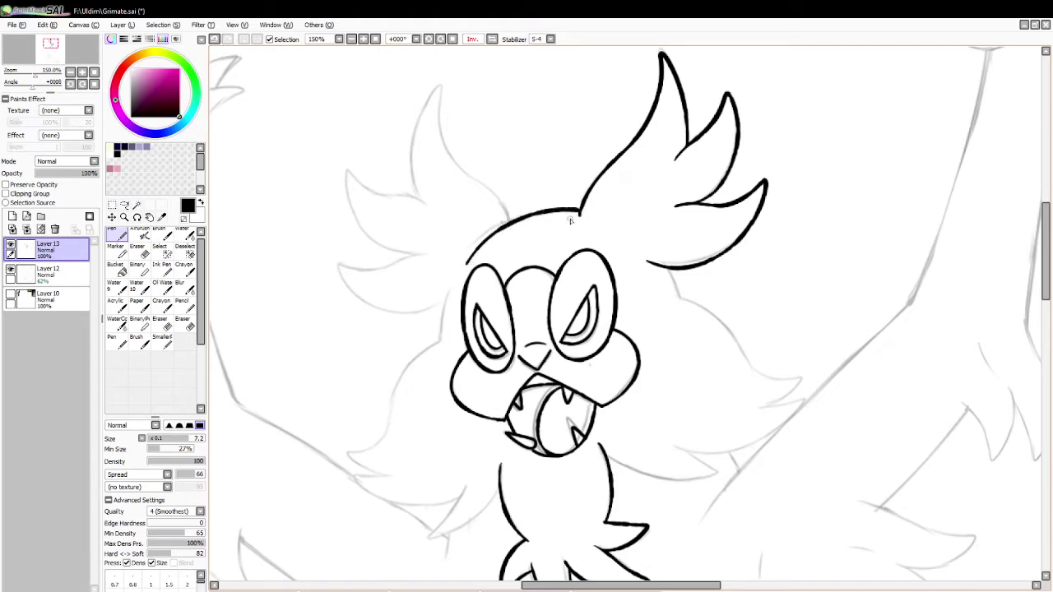
key("ctrl+z")
mouse_move(580, 212)
left_mouse_down()
mouse_move(461, 247)
mouse_move(434, 357)
left_mouse_up()
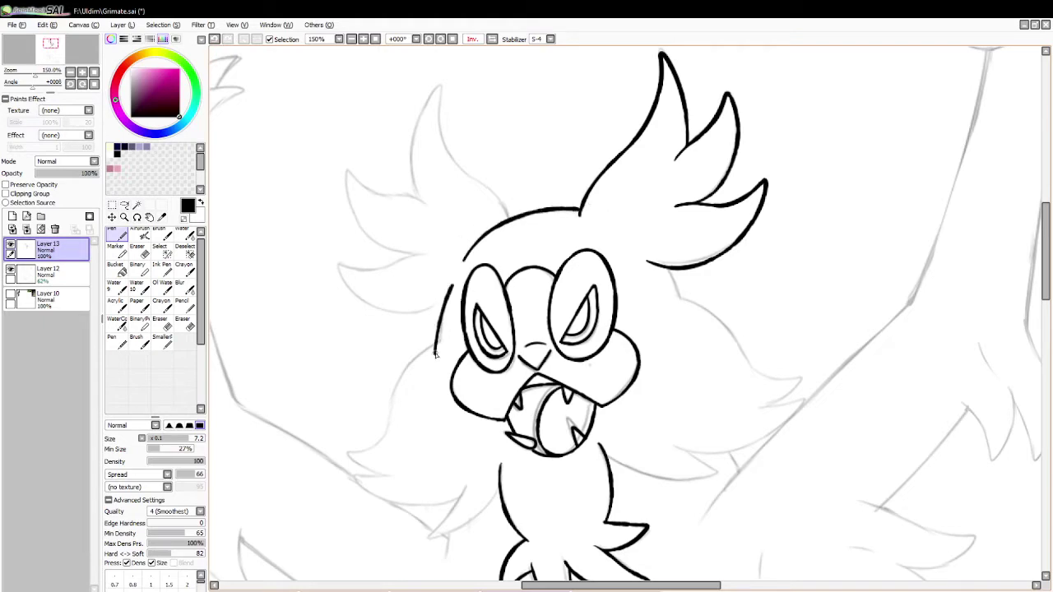
Redraw the short line on the left side of the face and ink the uppermost point of the left head tuft.
key("ctrl+z")
left_click_drag(449, 287, 445, 334)
mouse_move(440, 85)
left_mouse_down()
mouse_move(487, 176)
mouse_move(527, 220)
left_mouse_up()
key("ctrl+z")
mouse_move(436, 81)
left_mouse_down()
mouse_move(442, 165)
mouse_move(510, 216)
left_mouse_up()
mouse_move(438, 82)
left_mouse_down()
mouse_move(403, 130)
mouse_move(418, 188)
left_mouse_up()
key("ctrl+z")
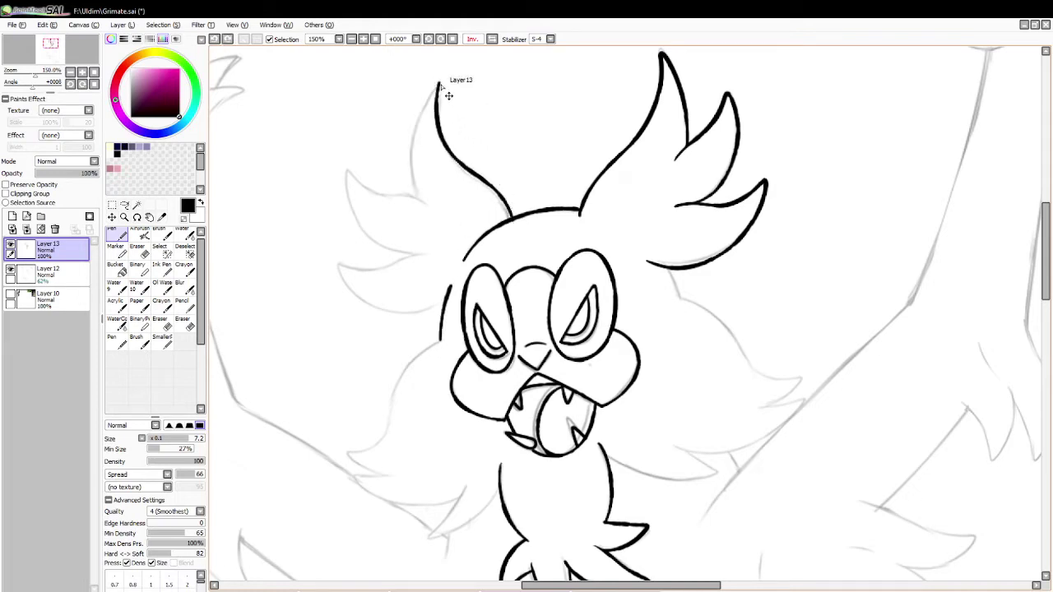
left_click_drag(439, 79, 422, 187)
key("ctrl+z")
mouse_move(438, 80)
left_mouse_down()
mouse_move(406, 125)
mouse_move(413, 189)
left_mouse_up()
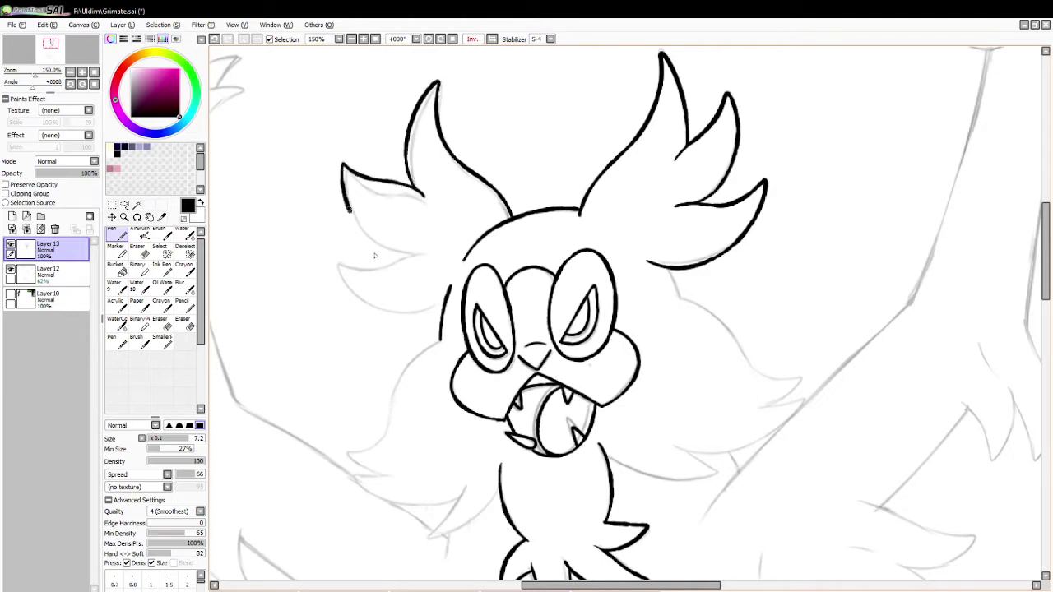
Ink the middle and lower points of the left head tuft and erase the overshoot at the face line.
mouse_move(347, 170)
left_mouse_down()
mouse_move(352, 223)
mouse_move(428, 255)
left_mouse_up()
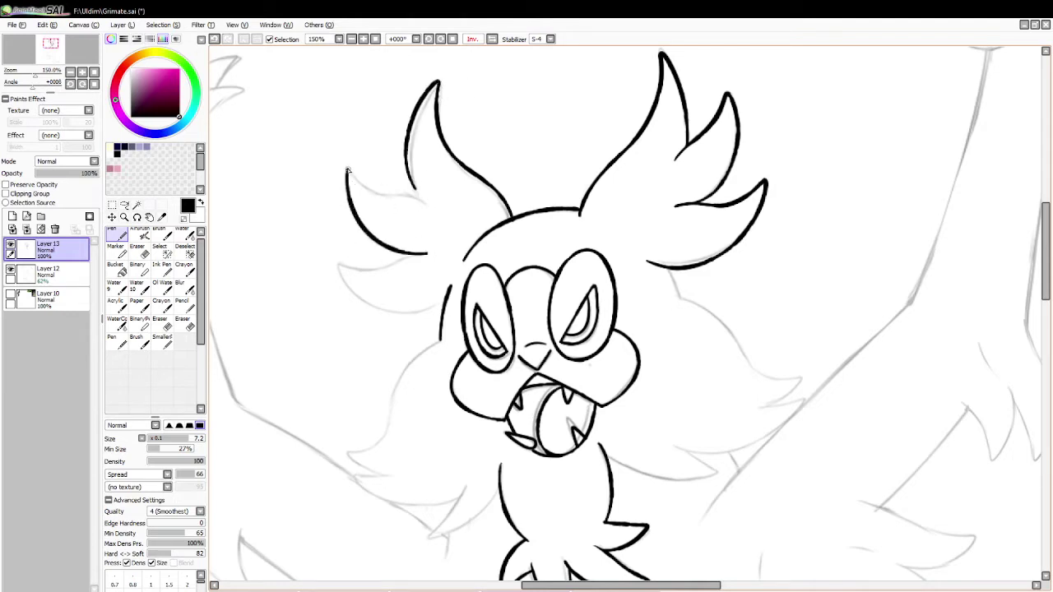
left_click_drag(348, 170, 429, 203)
mouse_move(427, 255)
left_mouse_down()
mouse_move(334, 262)
mouse_move(337, 276)
mouse_move(441, 314)
mouse_move(452, 289)
left_mouse_up()
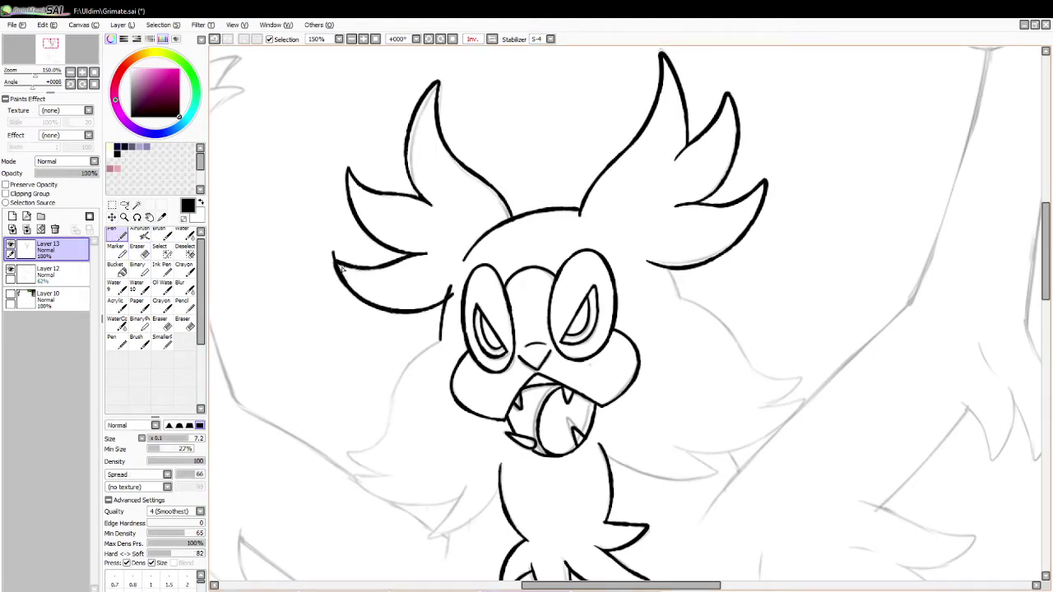
key("e")
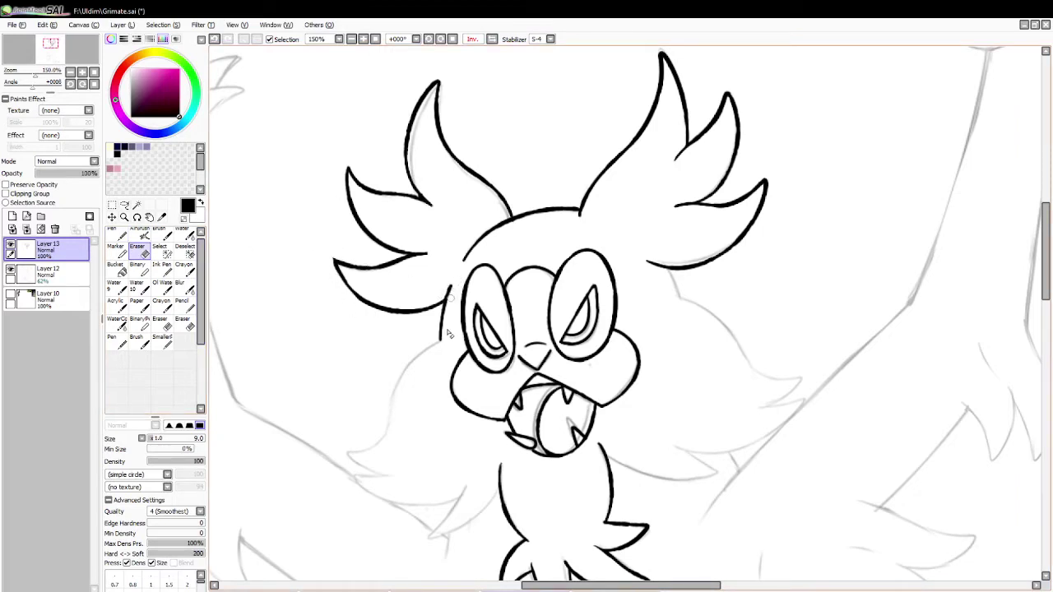
left_click(115, 247)
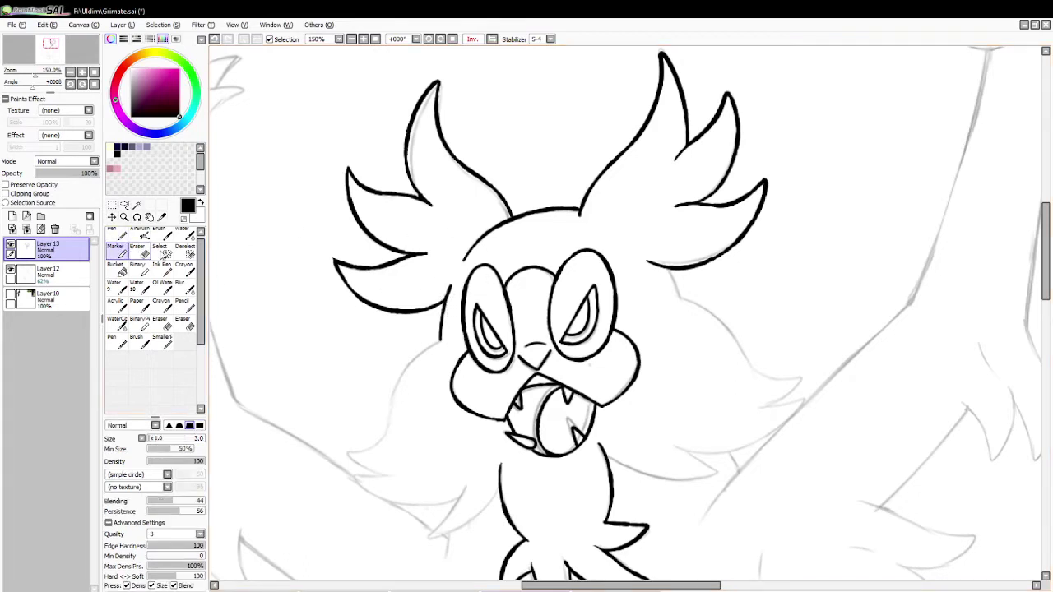
left_click(145, 254)
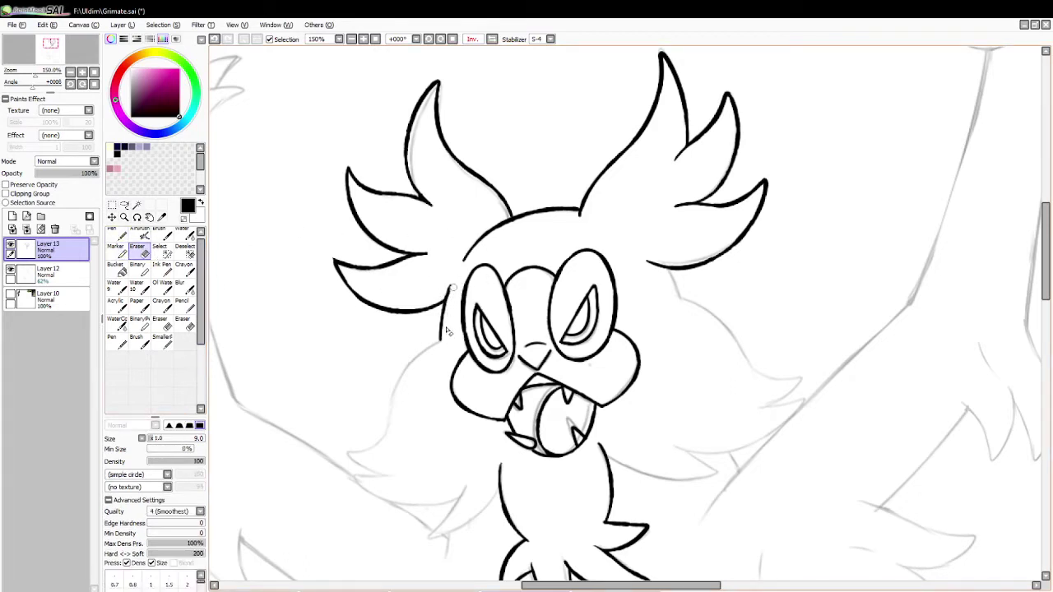
Set the Pen's minimum size to 18% and ink the short line below the right head tuft.
left_click(116, 235)
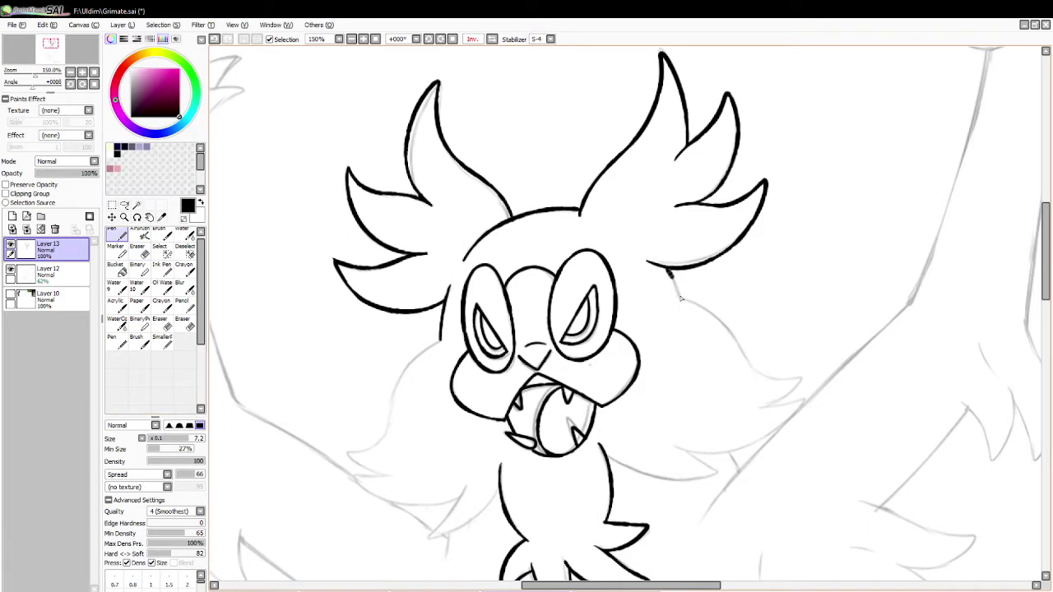
key("ctrl+z")
mouse_move(680, 297)
left_mouse_down()
mouse_move(675, 284)
mouse_move(680, 298)
left_mouse_up()
key("ctrl+z")
key("ctrl+z")
left_click_drag(160, 449, 155, 449)
key("ctrl+z")
left_click_drag(669, 271, 682, 301)
Ink the left cheek fur from the side of the face down through its pointed tips to the neck.
scroll(1045, 315, "down", 3)
mouse_move(437, 167)
left_mouse_down()
mouse_move(392, 224)
mouse_move(376, 281)
mouse_move(344, 282)
mouse_move(395, 305)
mouse_move(350, 301)
mouse_move(465, 321)
left_mouse_up()
key("ctrl+z")
mouse_move(348, 298)
left_mouse_down()
mouse_move(474, 316)
mouse_move(424, 370)
left_mouse_up()
key("ctrl+z")
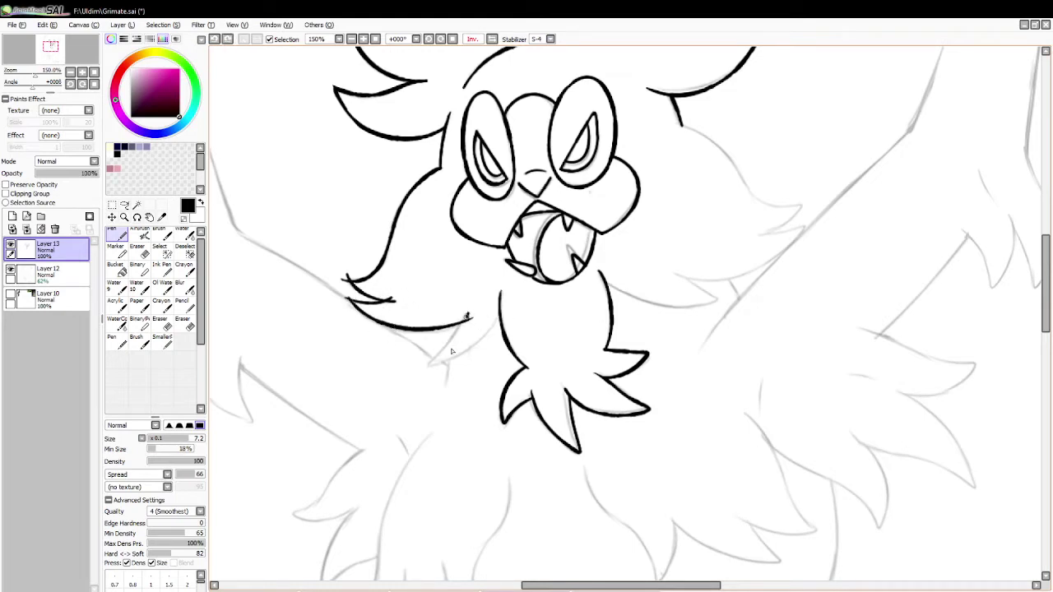
mouse_move(470, 315)
left_mouse_down()
mouse_move(420, 367)
mouse_move(464, 355)
mouse_move(411, 366)
mouse_move(493, 334)
mouse_move(414, 365)
left_mouse_up()
key("ctrl+z")
key("ctrl+z")
mouse_move(502, 316)
left_mouse_down()
mouse_move(498, 329)
mouse_move(409, 364)
left_mouse_up()
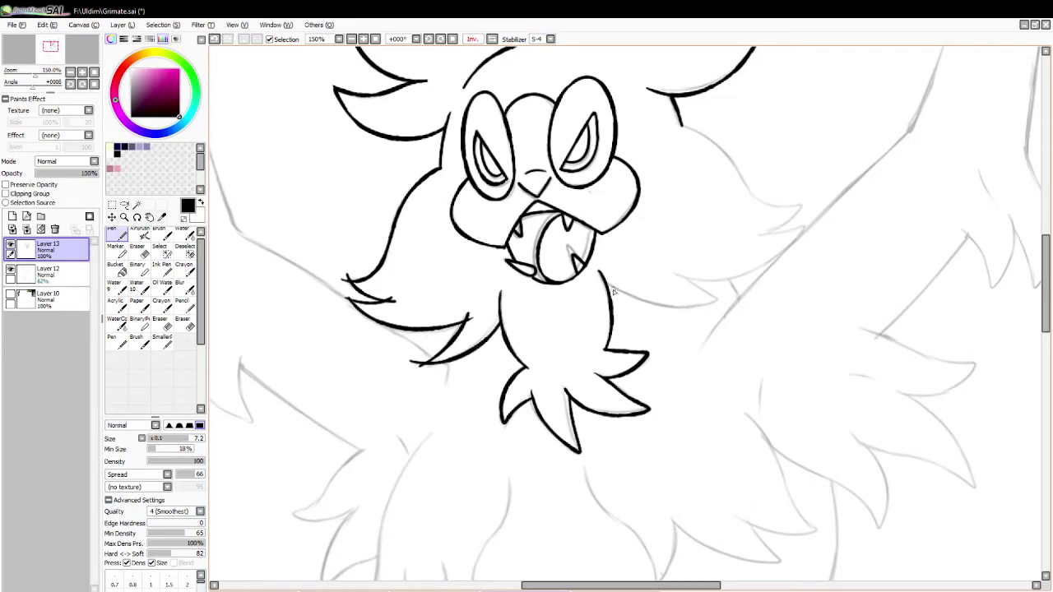
key("ctrl+z")
mouse_move(459, 310)
left_mouse_down()
mouse_move(431, 363)
mouse_move(502, 324)
mouse_move(416, 366)
mouse_move(501, 312)
left_mouse_up()
key("ctrl+z")
key("ctrl+z")
key("ctrl+z")
key("ctrl+z")
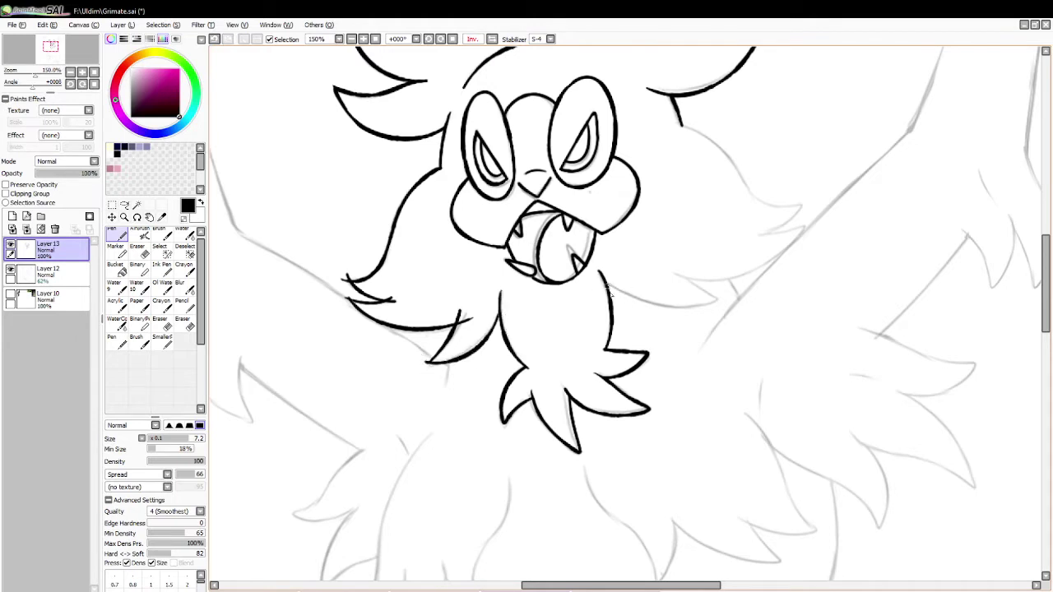
Ink the lower curve of the right cheek fur outward from the neck.
left_click_drag(609, 288, 719, 297)
key("ctrl+z")
mouse_move(607, 284)
left_mouse_down()
mouse_move(646, 316)
mouse_move(720, 298)
left_mouse_up()
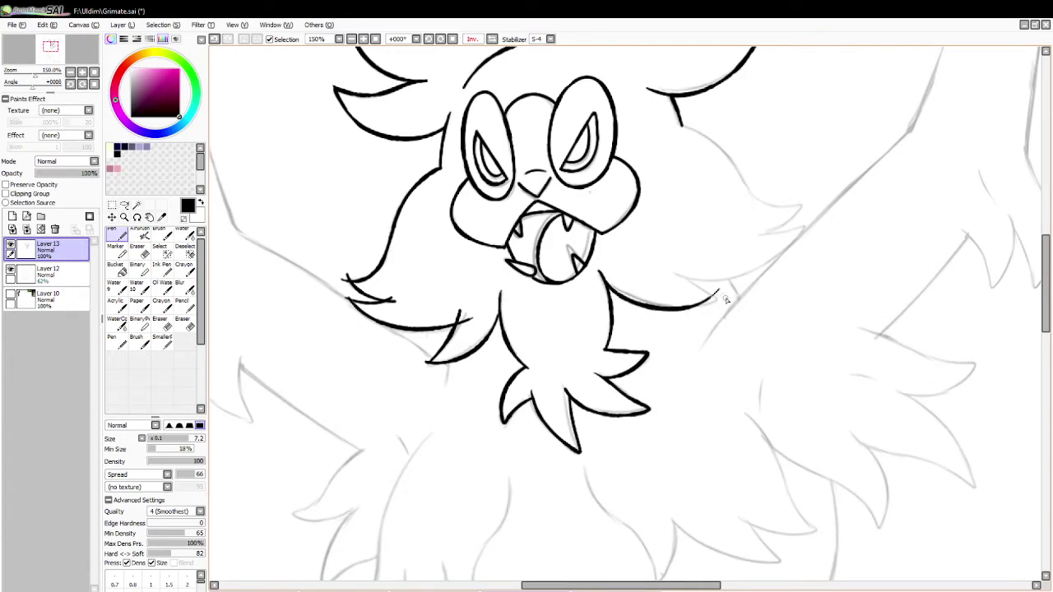
key("ctrl+z")
left_click_drag(605, 284, 729, 291)
Set the Pen's minimum size to 21% and ink the lower and middle points of the right cheek fur.
left_click_drag(669, 273, 734, 303)
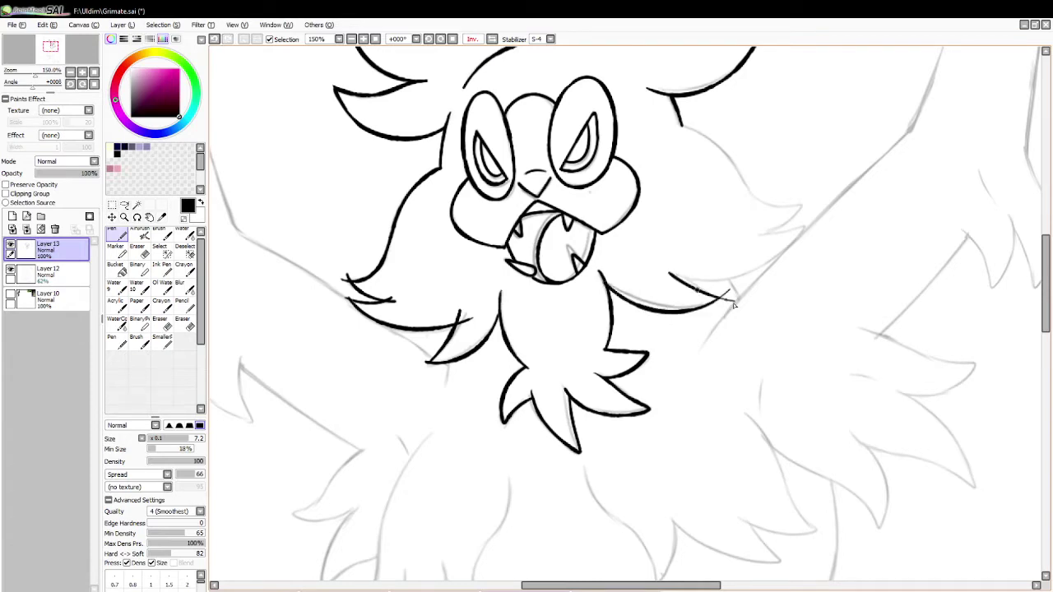
left_click_drag(673, 278, 805, 233)
key("ctrl+z")
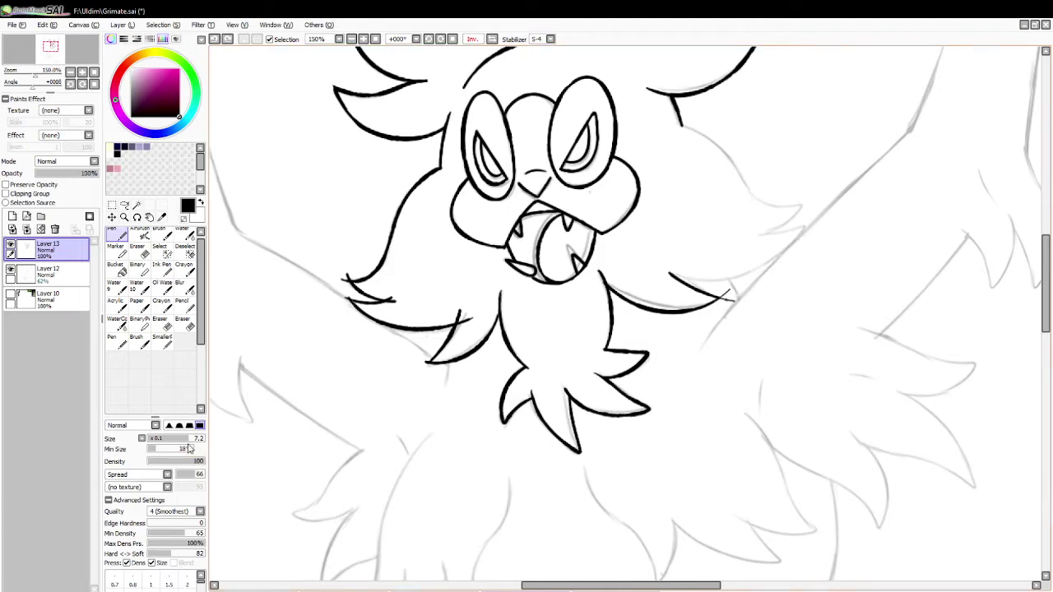
left_click(160, 452)
key("ctrl+z")
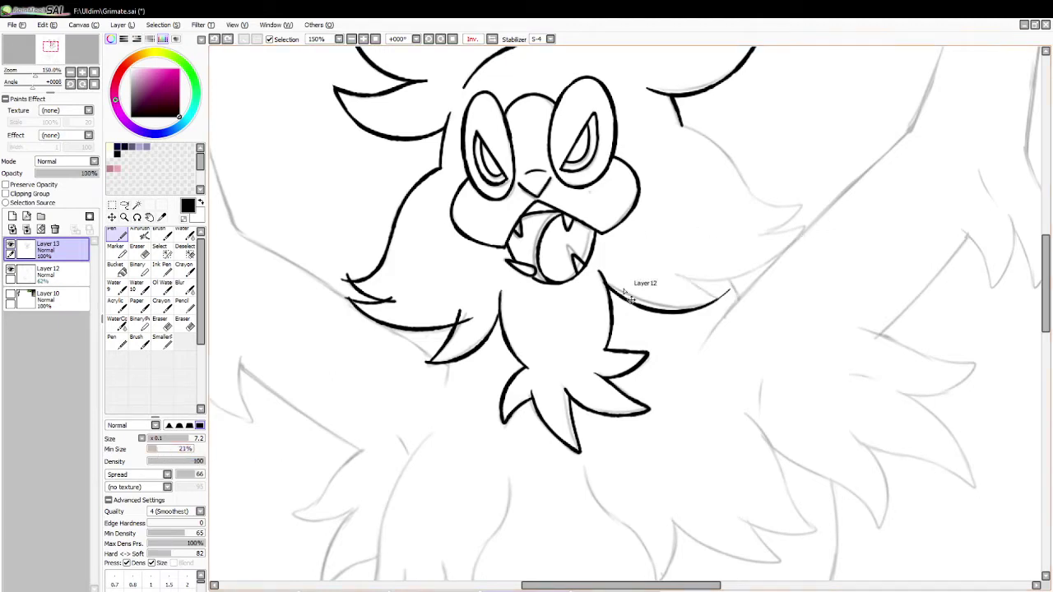
left_click_drag(711, 304, 740, 298)
mouse_move(667, 276)
left_mouse_down()
mouse_move(787, 263)
mouse_move(810, 224)
left_mouse_up()
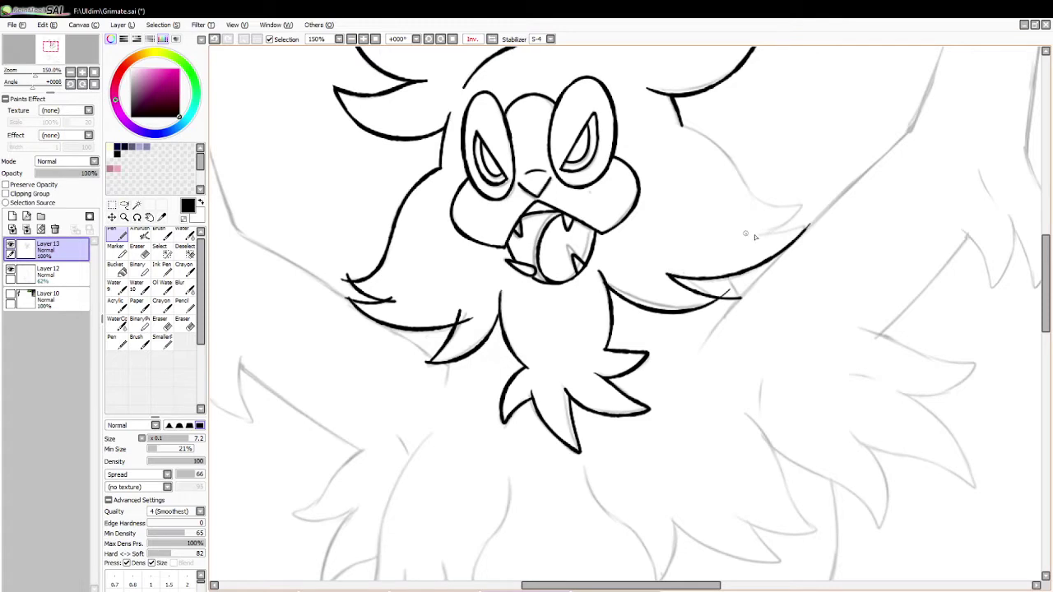
left_click_drag(746, 234, 824, 219)
Ink the upper outer edge of the right cheek fur and close its top point.
left_click_drag(681, 127, 753, 203)
key("ctrl+z")
mouse_move(678, 125)
left_mouse_down()
mouse_move(746, 179)
mouse_move(813, 196)
left_mouse_up()
key("ctrl+z")
mouse_move(680, 125)
left_mouse_down()
mouse_move(732, 148)
mouse_move(791, 209)
mouse_move(815, 195)
mouse_move(724, 138)
mouse_move(764, 201)
mouse_move(814, 200)
left_mouse_up()
key("ctrl+z")
key("ctrl+z")
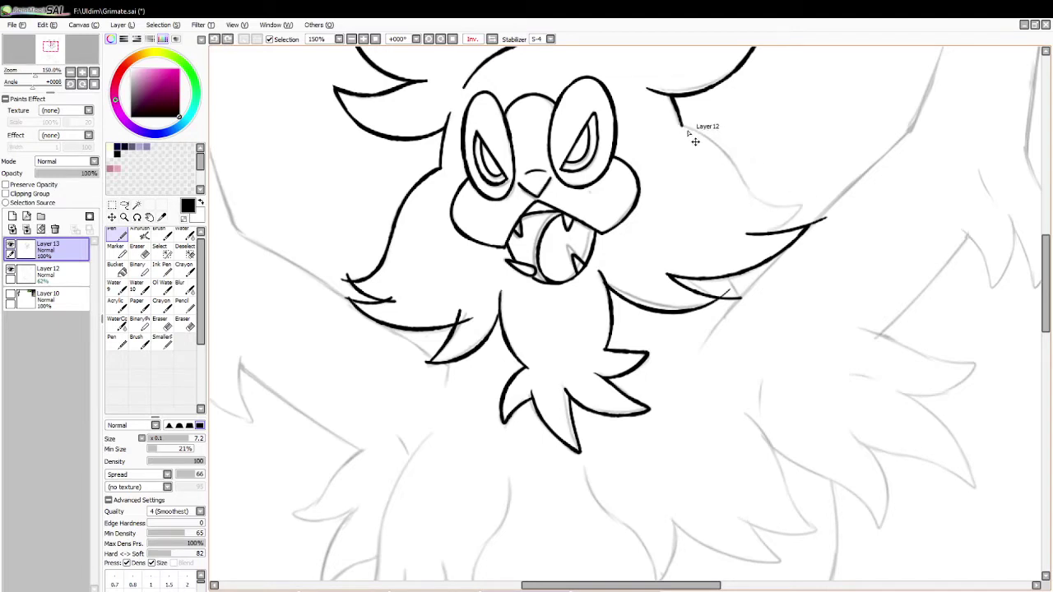
mouse_move(680, 126)
left_mouse_down()
mouse_move(738, 161)
mouse_move(772, 207)
mouse_move(808, 198)
left_mouse_up()
key("ctrl+z")
mouse_move(680, 126)
left_mouse_down()
mouse_move(727, 145)
mouse_move(779, 206)
mouse_move(817, 195)
left_mouse_up()
left_click_drag(786, 230, 747, 235)
key("ctrl+z")
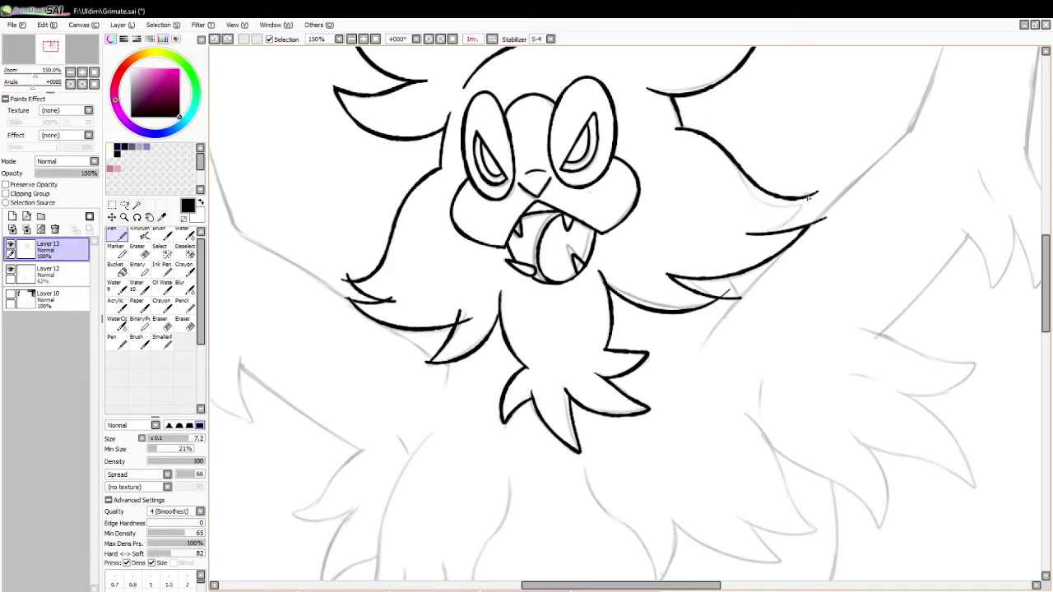
left_click_drag(809, 195, 725, 235)
Erase the overshooting line ends at the tips of the left and right cheek fur.
left_click(136, 246)
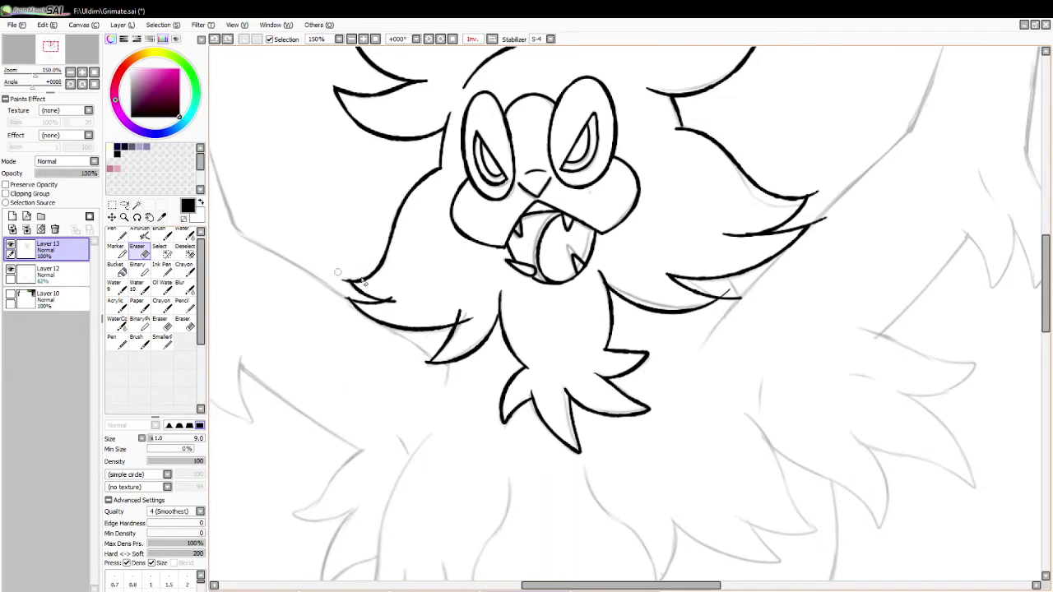
left_click_drag(340, 272, 357, 291)
key("ctrl+z")
left_click_drag(341, 273, 380, 313)
left_click_drag(719, 308, 739, 296)
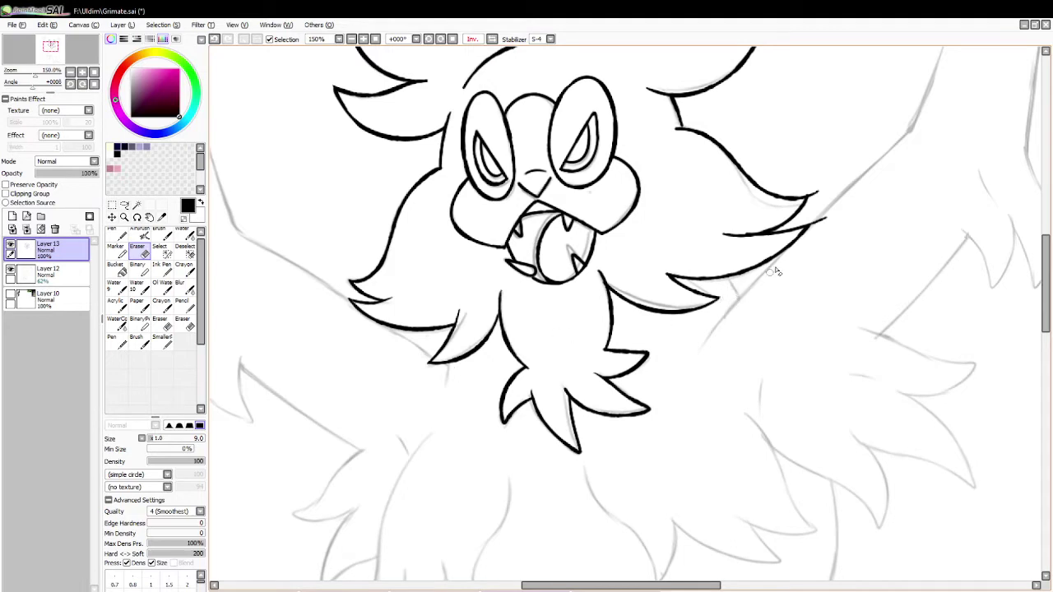
left_click_drag(811, 240, 821, 190)
key("ctrl+z")
left_click_drag(776, 230, 752, 230)
Erase the excess line where the right cheek fur meets the neck and check the drawing in the mirrored view.
key("n")
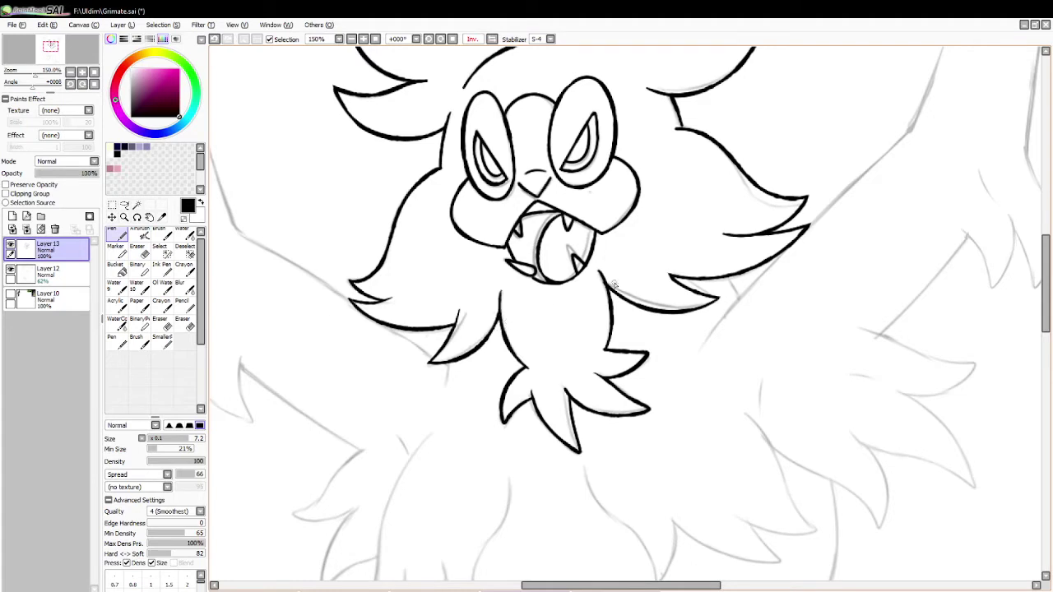
key("e")
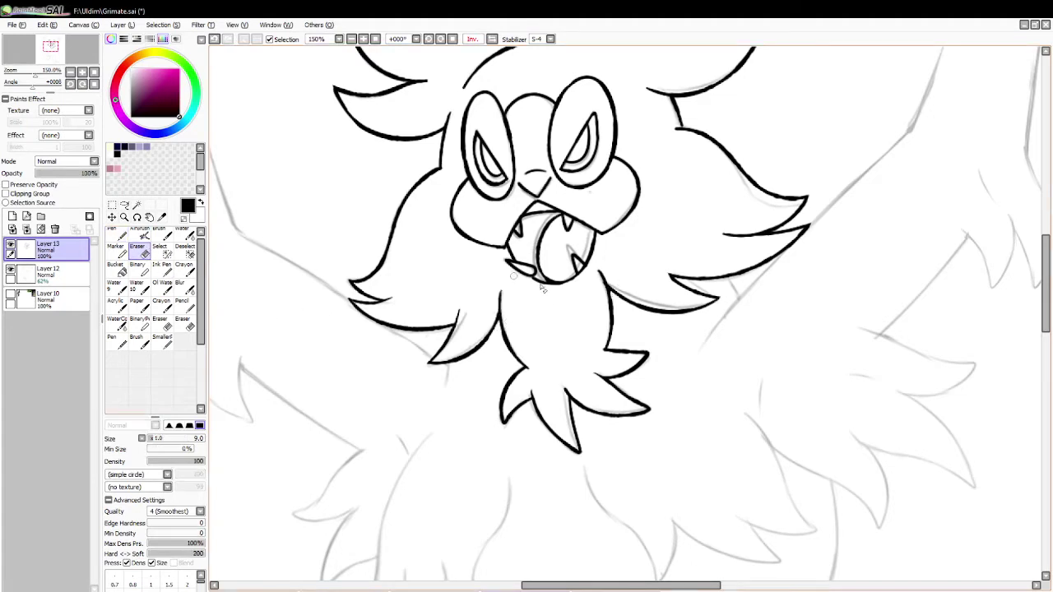
key("ctrl+z")
left_click_drag(600, 278, 608, 319)
key("ctrl+z")
key("ctrl+z")
left_click_drag(598, 273, 604, 322)
left_click(493, 40)
left_click(492, 41)
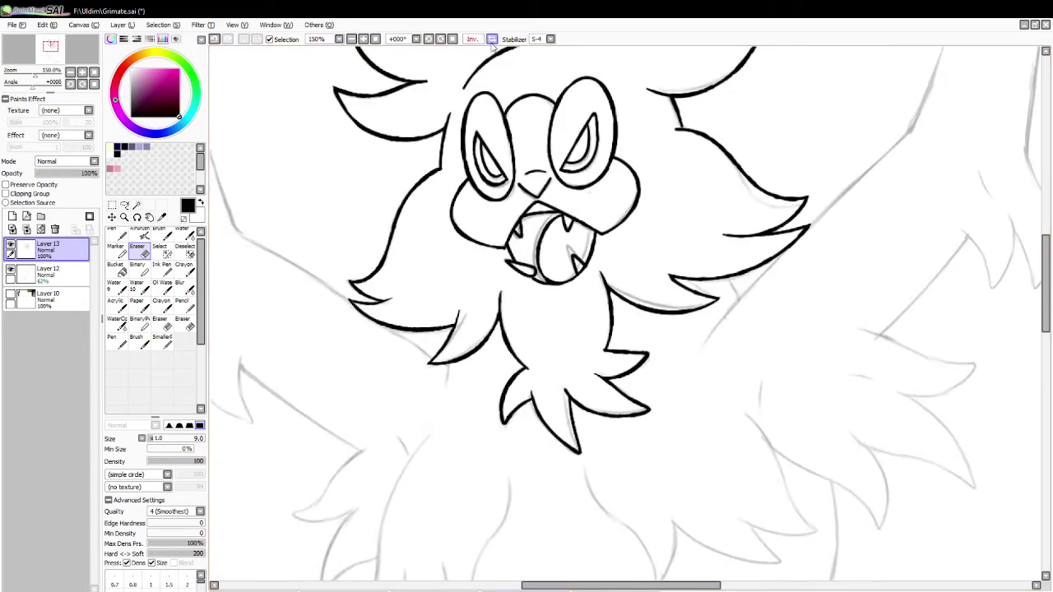
left_click(492, 41)
left_click(492, 41)
Ink the curve below the chest tuft and its first fur point on the right, with the Pen's minimum size at 13%.
left_click(119, 236)
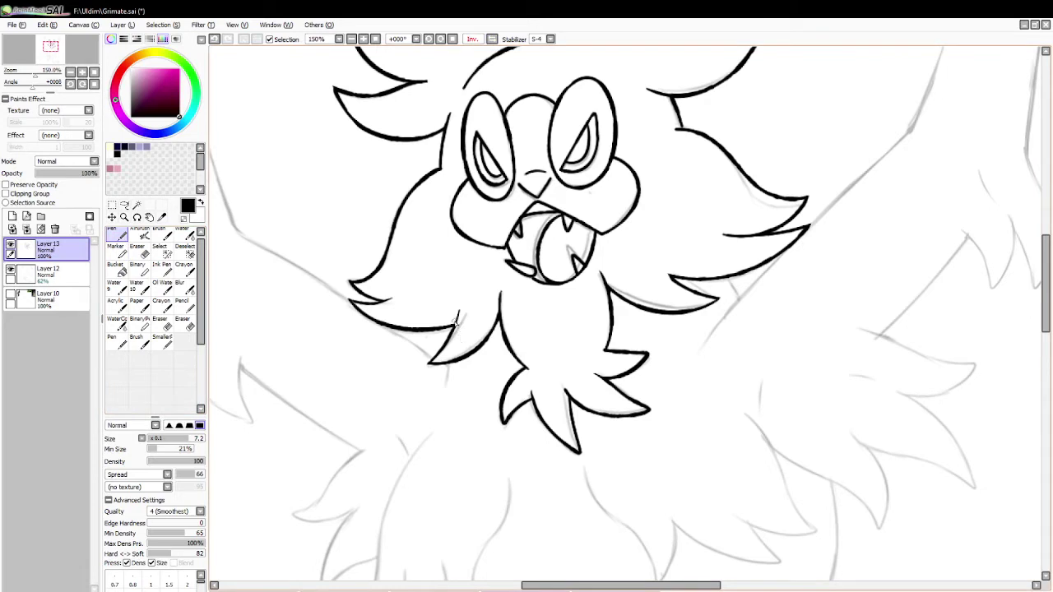
key("ctrl+z")
left_click_drag(729, 278, 738, 298)
left_click_drag(1040, 287, 1040, 346)
mouse_move(585, 136)
left_mouse_down()
mouse_move(587, 166)
mouse_move(658, 264)
left_mouse_up()
left_click_drag(676, 192, 654, 265)
left_click_drag(676, 194, 756, 244)
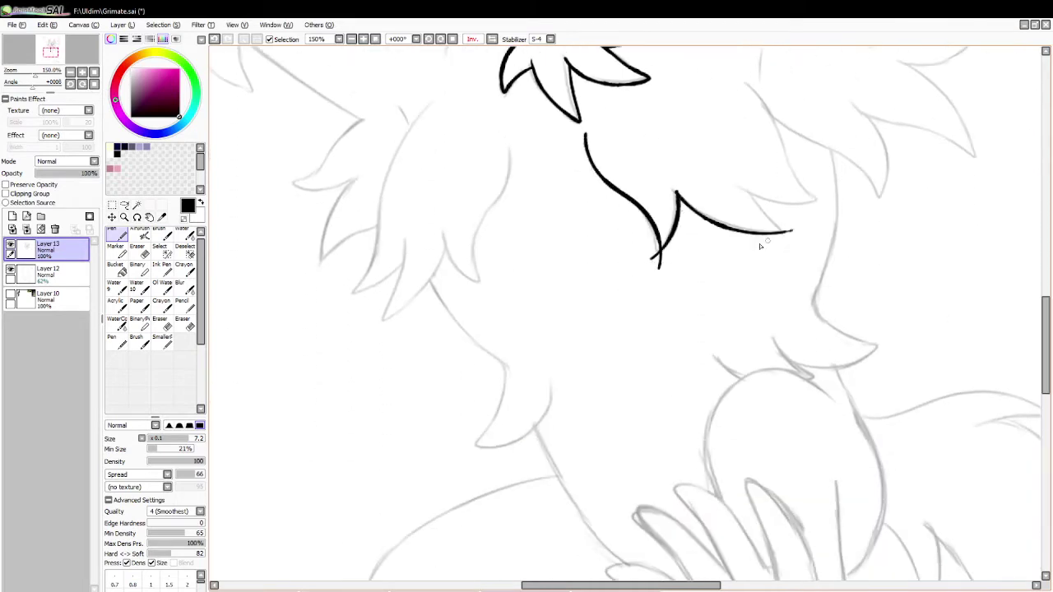
key("ctrl+z")
key("ctrl+z")
left_click(156, 449)
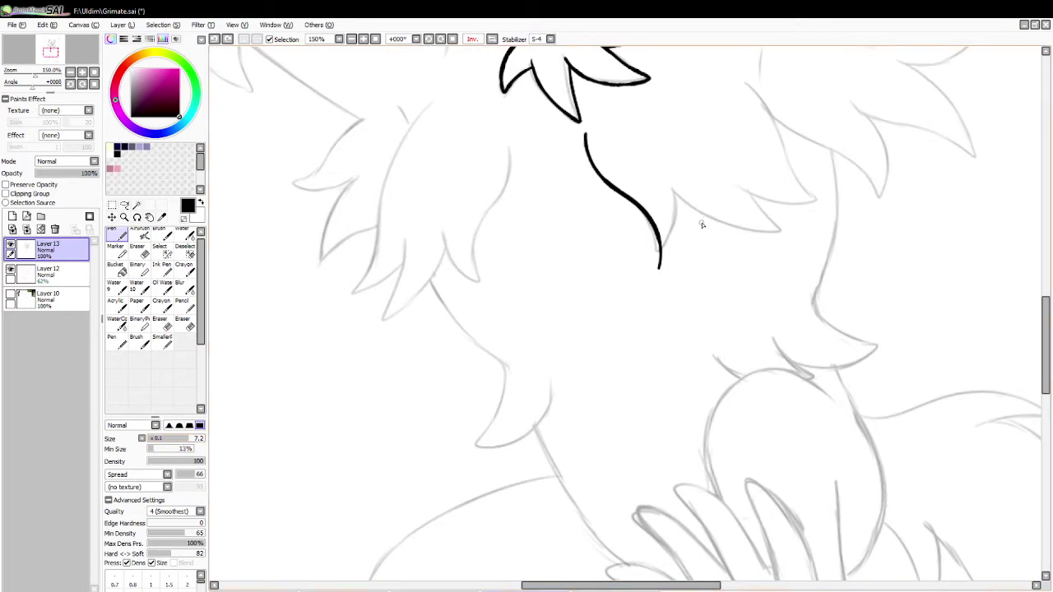
left_click_drag(676, 194, 655, 265)
left_click_drag(674, 195, 794, 234)
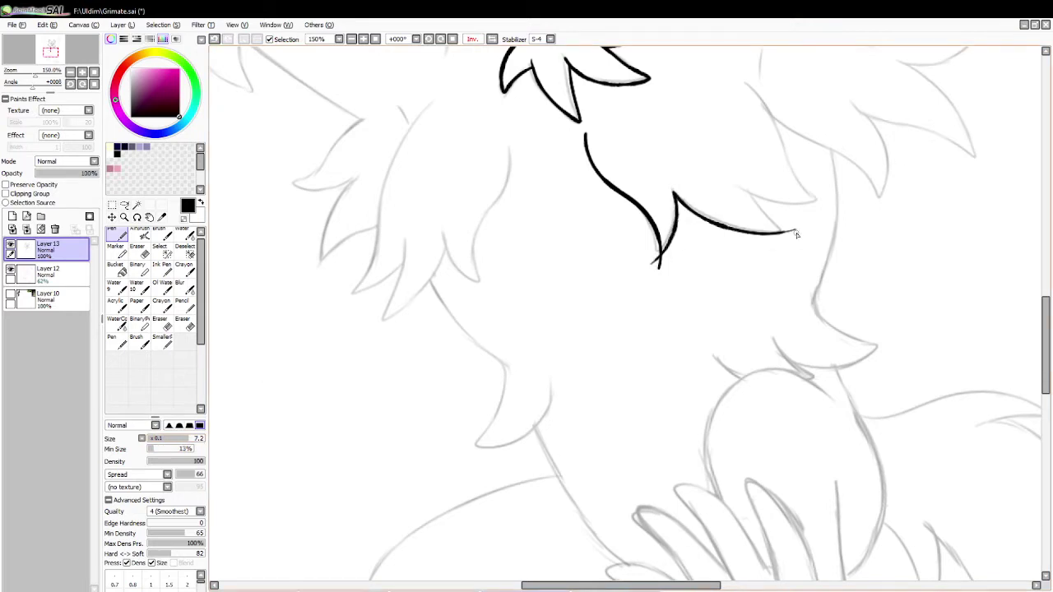
Ink the next two fur points of the right shoulder fur, with the Pen's spread set to 60.
left_click_drag(743, 189, 805, 243)
key("ctrl+z")
left_click_drag(746, 189, 795, 244)
left_click_drag(733, 185, 824, 200)
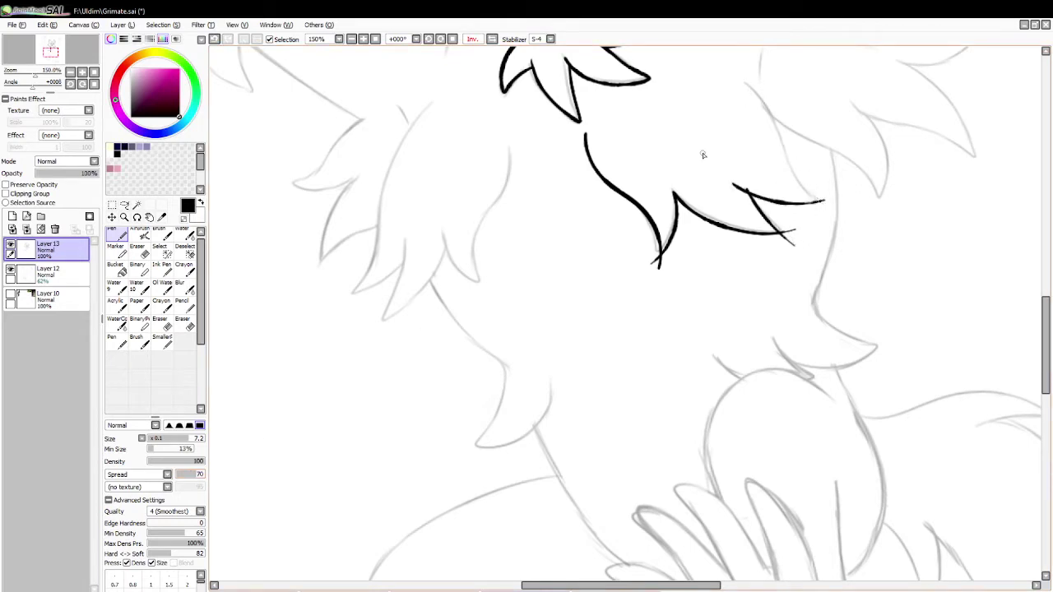
key("ctrl+z")
left_click(190, 475)
left_click_drag(733, 185, 819, 198)
key("ctrl+z")
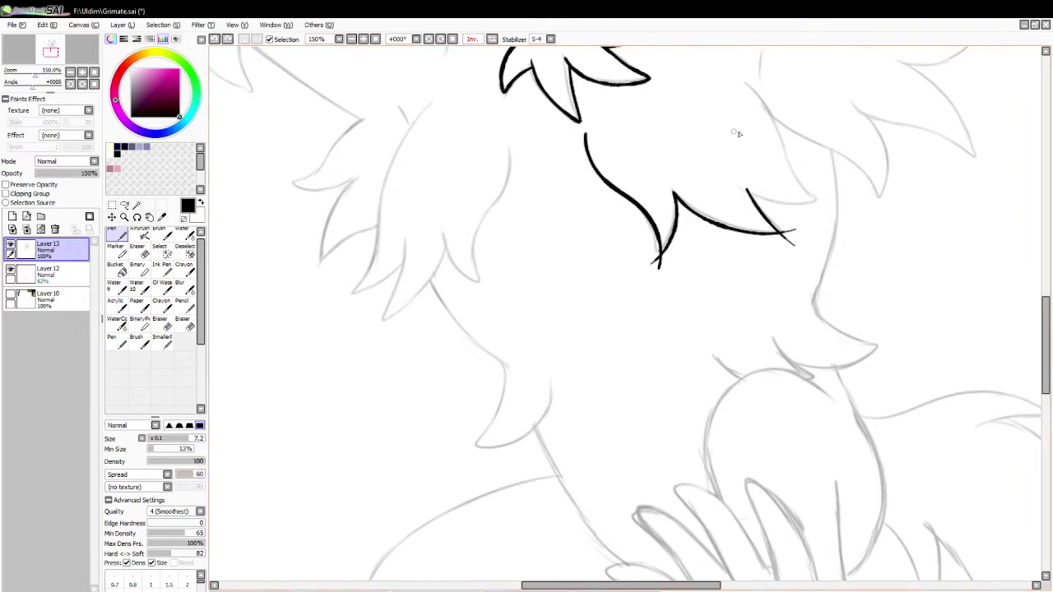
left_click_drag(731, 184, 822, 203)
key("ctrl+z")
left_click_drag(735, 181, 829, 201)
Ink the outer edge of the right shoulder fur down to its outermost point.
left_click_drag(741, 82, 829, 207)
key("ctrl+z")
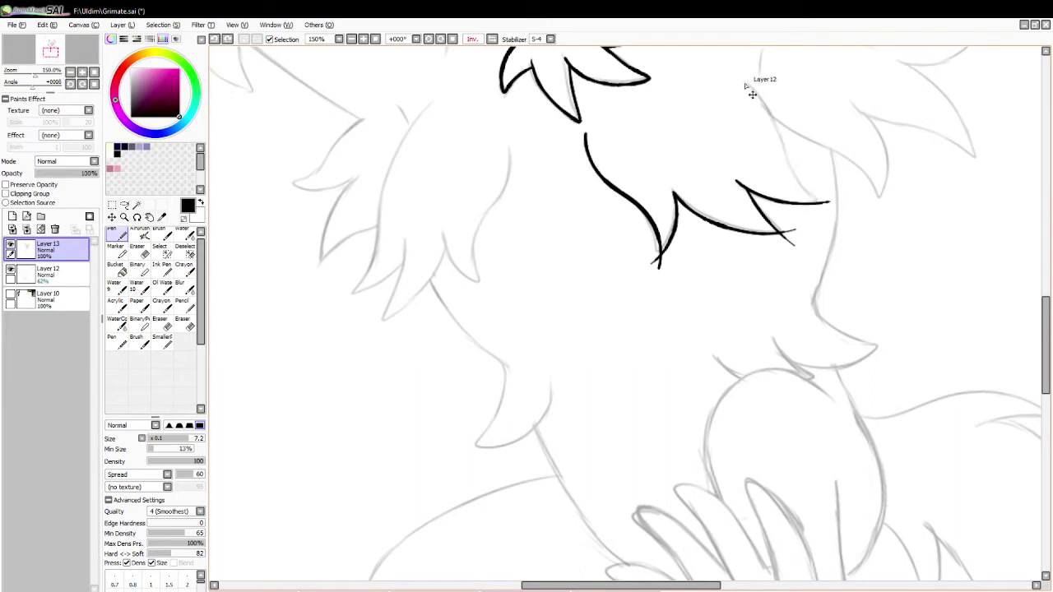
mouse_move(742, 82)
left_mouse_down()
mouse_move(818, 212)
mouse_move(839, 208)
mouse_move(780, 143)
mouse_move(833, 207)
left_mouse_up()
key("ctrl+z")
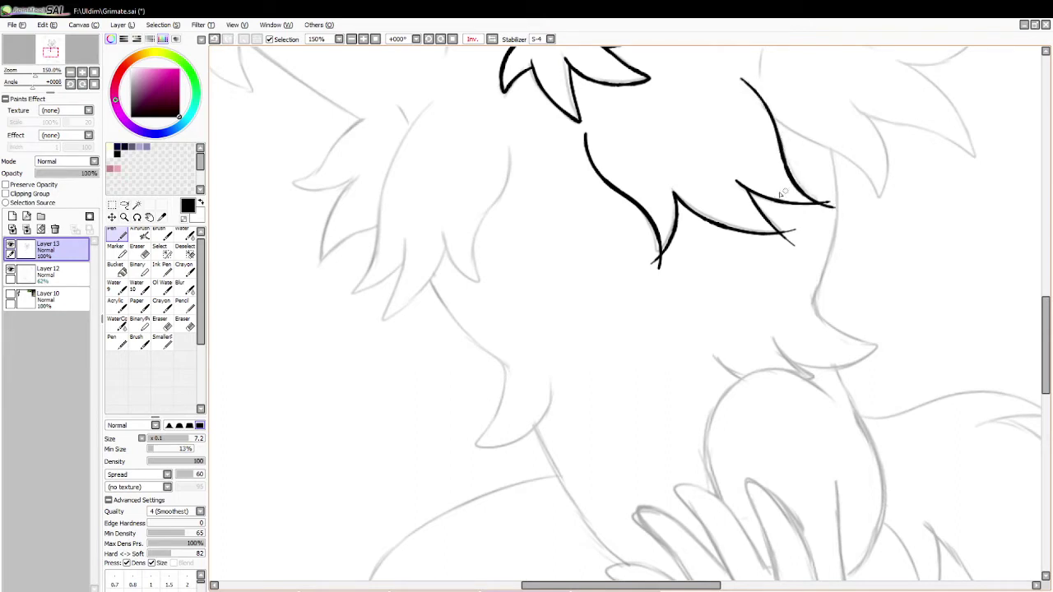
Erase the overshooting line ends at the points of the right shoulder fur.
left_click(137, 251)
mouse_move(656, 255)
left_mouse_down()
mouse_move(653, 276)
mouse_move(677, 259)
left_mouse_up()
key("ctrl+z")
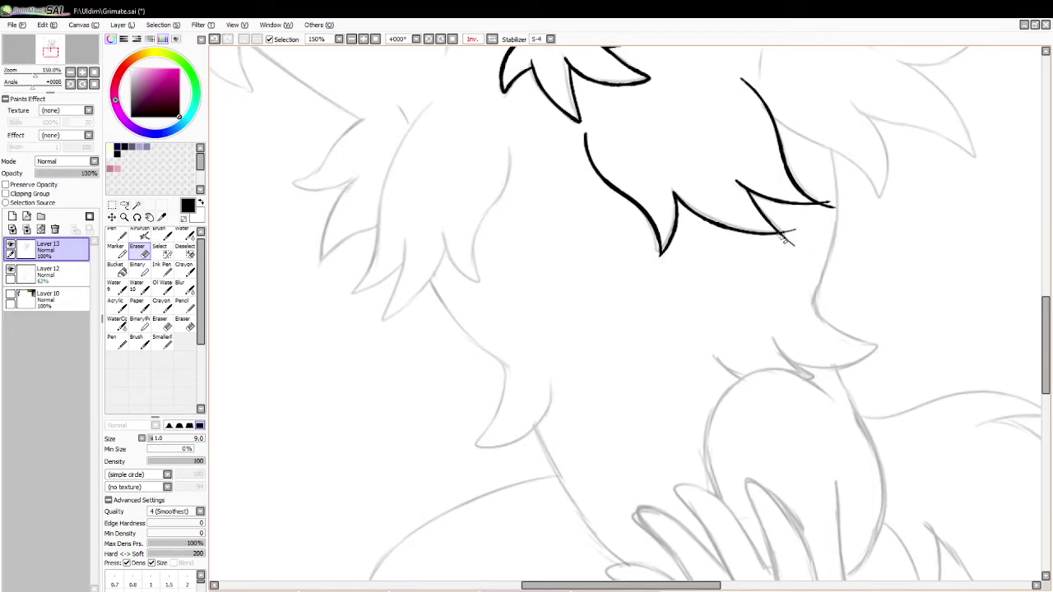
mouse_move(790, 239)
left_mouse_down()
mouse_move(775, 246)
mouse_move(844, 208)
mouse_move(819, 197)
mouse_move(840, 204)
left_mouse_up()
key("ctrl+z")
mouse_move(734, 182)
left_mouse_down()
mouse_move(742, 197)
mouse_move(733, 176)
left_mouse_up()
key("ctrl+z")
Ink the long outer edge of the left shoulder fur with the Pen.
key("n")
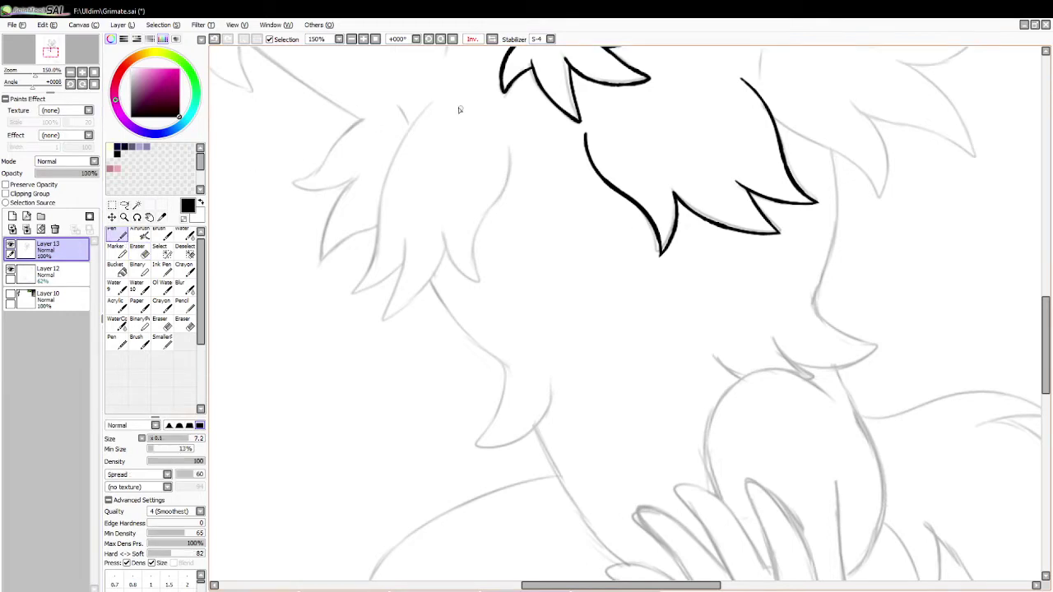
left_click_drag(397, 135, 369, 253)
key("ctrl+z")
mouse_move(438, 100)
left_mouse_down()
mouse_move(380, 251)
mouse_move(349, 295)
left_mouse_up()
key("ctrl+z")
Ink the lower end of the left shoulder fur's outer edge and its two lowest fur points.
left_click_drag(379, 226, 351, 297)
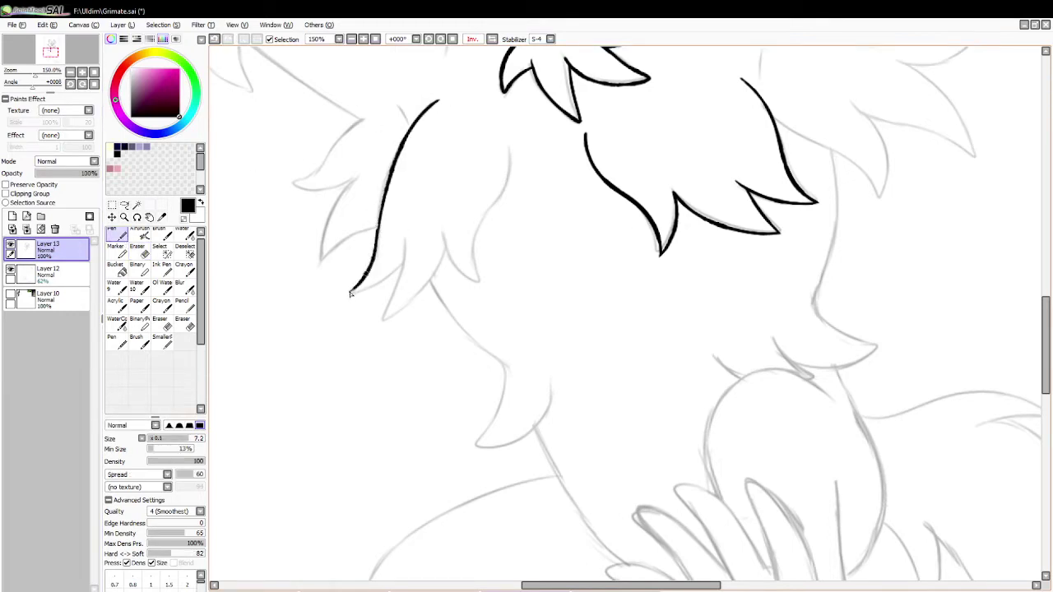
key("ctrl+z")
left_click_drag(378, 227, 345, 293)
key("ctrl+z")
mouse_move(380, 224)
left_mouse_down()
mouse_move(355, 306)
mouse_move(338, 305)
left_mouse_up()
key("ctrl+z")
key("ctrl+z")
mouse_move(334, 294)
left_mouse_down()
mouse_move(403, 265)
mouse_move(366, 321)
left_mouse_up()
left_click_drag(448, 241, 362, 323)
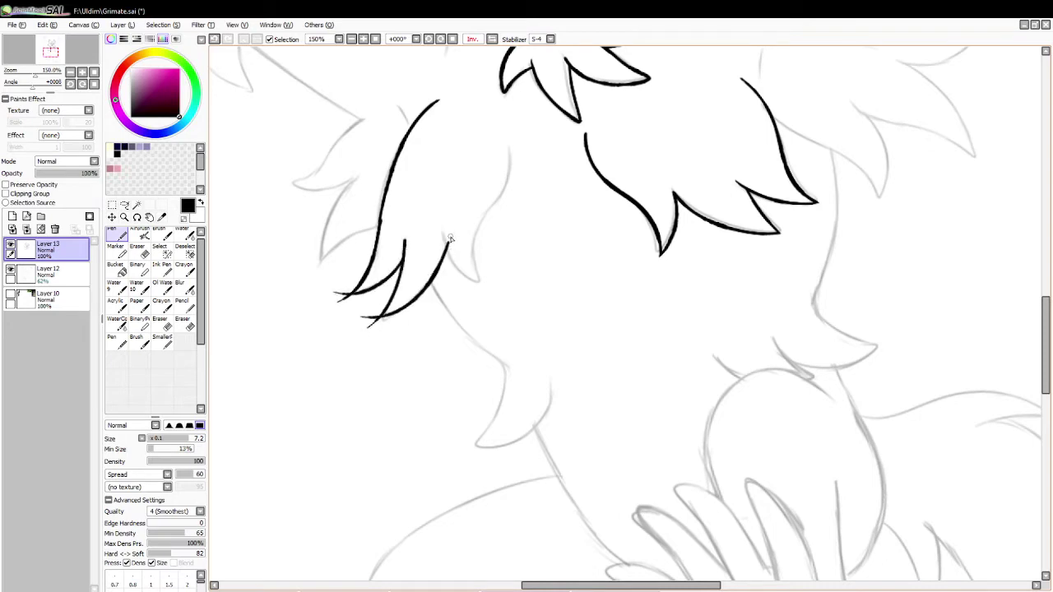
Ink the innermost point and the curved inner edge of the left shoulder fur.
left_click_drag(446, 234, 488, 287)
mouse_move(508, 150)
left_mouse_down()
mouse_move(481, 309)
mouse_move(479, 227)
mouse_move(483, 281)
mouse_move(508, 159)
mouse_move(489, 292)
left_mouse_up()
key("ctrl+z")
key("ctrl+z")
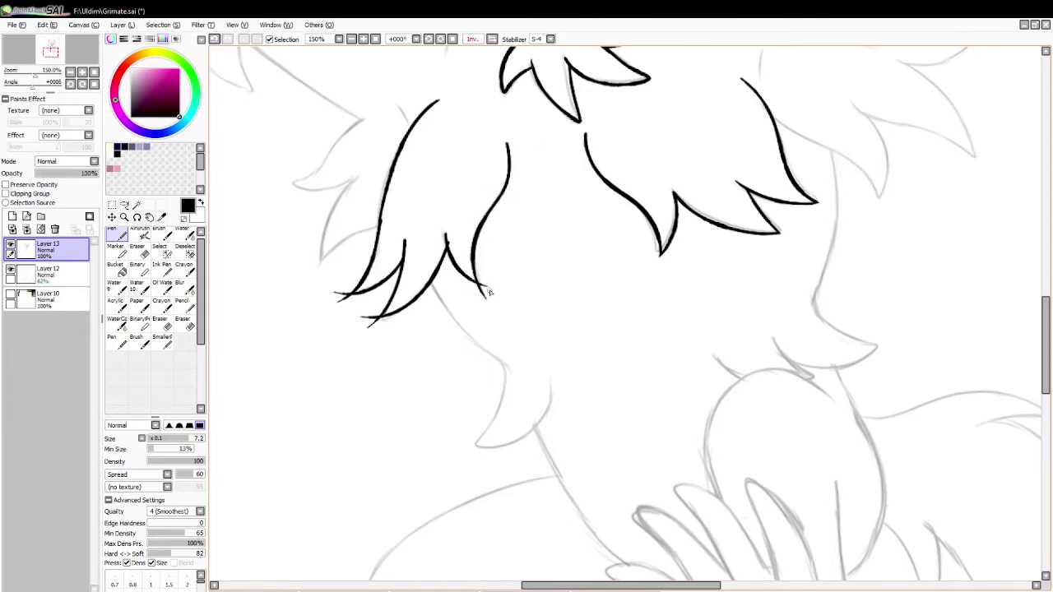
Erase the overshooting line ends at the points of the left shoulder fur.
key("e")
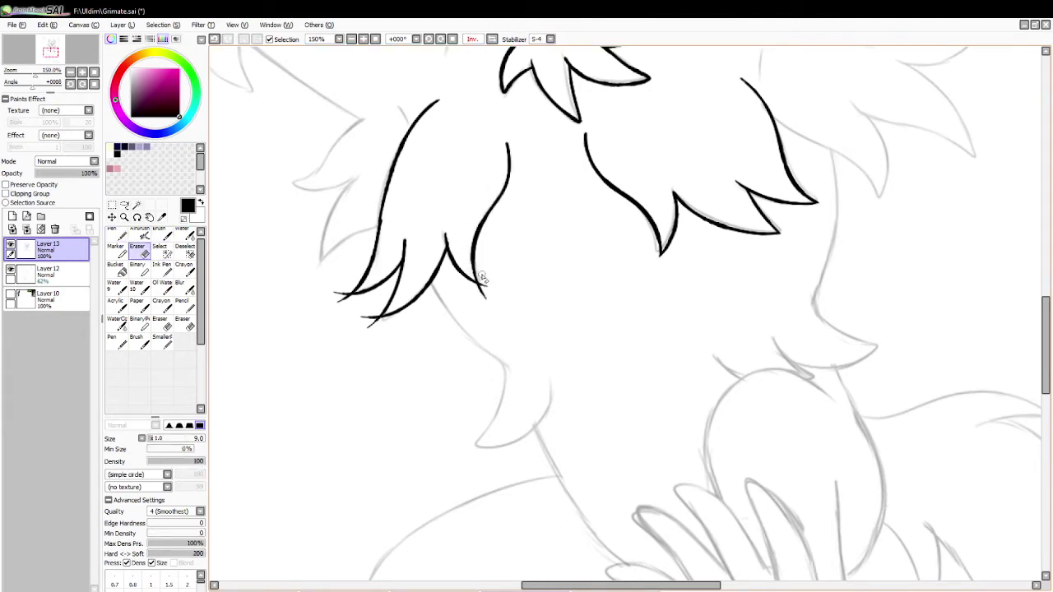
mouse_move(483, 278)
left_mouse_down()
mouse_move(485, 305)
mouse_move(486, 293)
left_mouse_up()
key("ctrl+z")
left_click_drag(333, 303, 348, 301)
Ink the left side of the body from the shoulder fur down around its pointed fur tuft with the Pen.
left_click(121, 235)
left_click_drag(433, 281, 508, 363)
key("ctrl+z")
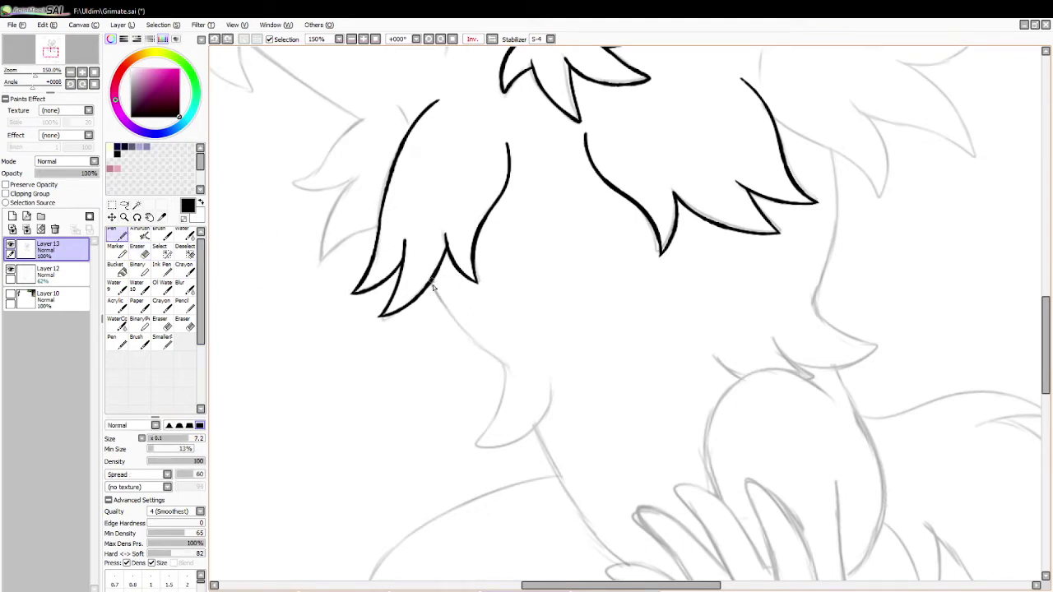
mouse_move(432, 281)
left_mouse_down()
mouse_move(505, 371)
mouse_move(475, 453)
left_mouse_up()
key("ctrl+z")
mouse_move(497, 362)
left_mouse_down()
mouse_move(507, 392)
mouse_move(467, 452)
left_mouse_up()
key("ctrl+z")
mouse_move(485, 349)
left_mouse_down()
mouse_move(504, 367)
mouse_move(478, 446)
mouse_move(556, 397)
left_mouse_up()
left_click_drag(524, 434, 547, 380)
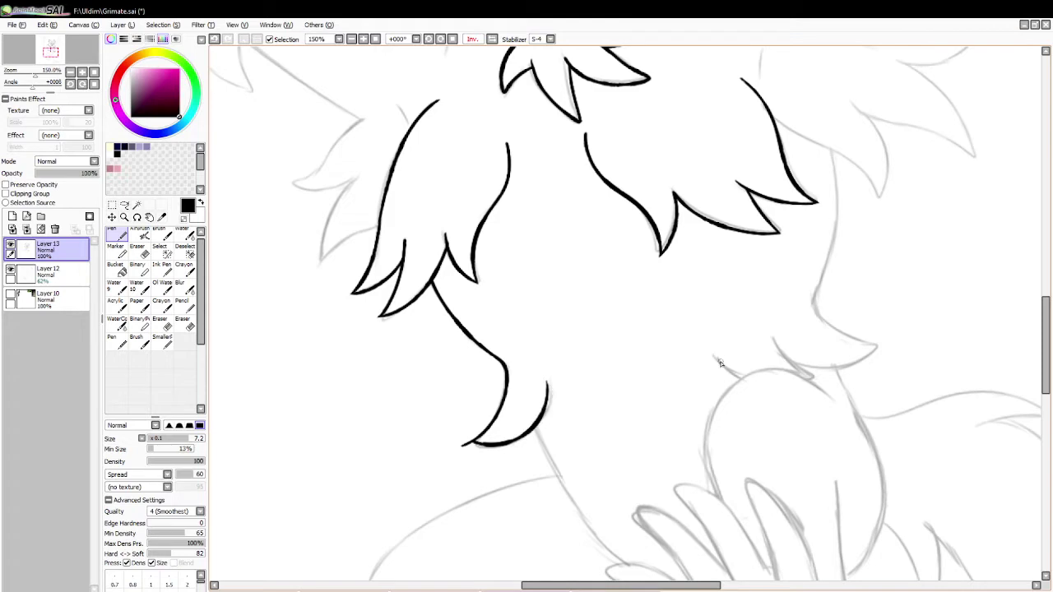
Ink the right side of the body and the two fur tufts at its lower end.
left_click_drag(713, 353, 749, 379)
left_click_drag(771, 334, 832, 372)
key("ctrl+z")
key("ctrl+z")
left_click_drag(712, 352, 829, 371)
mouse_move(767, 335)
left_mouse_down()
mouse_move(789, 353)
mouse_move(872, 365)
mouse_move(893, 342)
left_mouse_up()
mouse_move(832, 152)
left_mouse_down()
mouse_move(824, 273)
mouse_move(811, 308)
mouse_move(910, 347)
left_mouse_up()
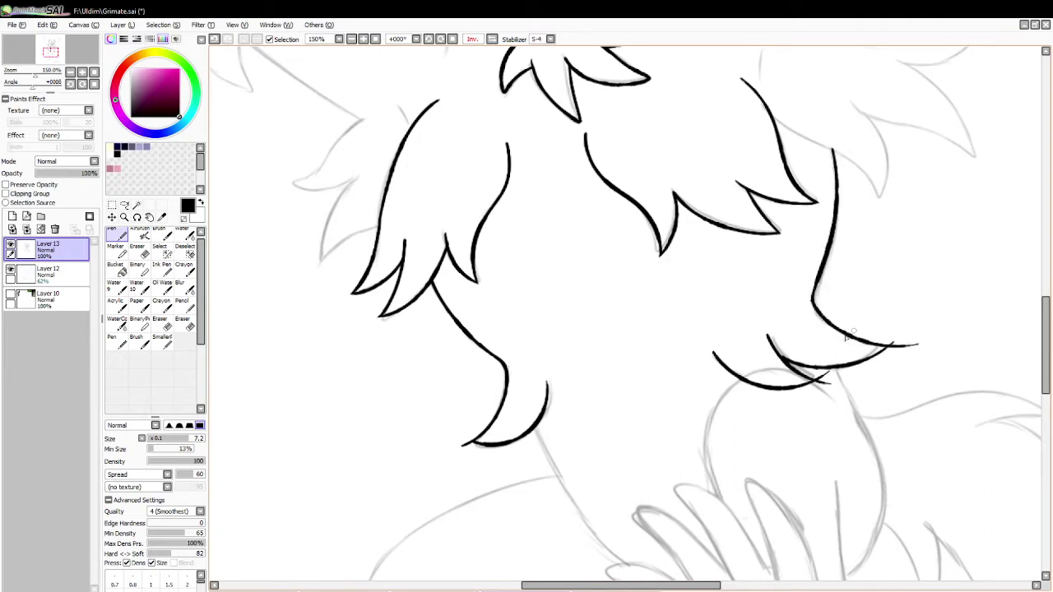
Erase the overshooting line ends at the lower fur tufts on both sides of the body.
left_click(137, 250)
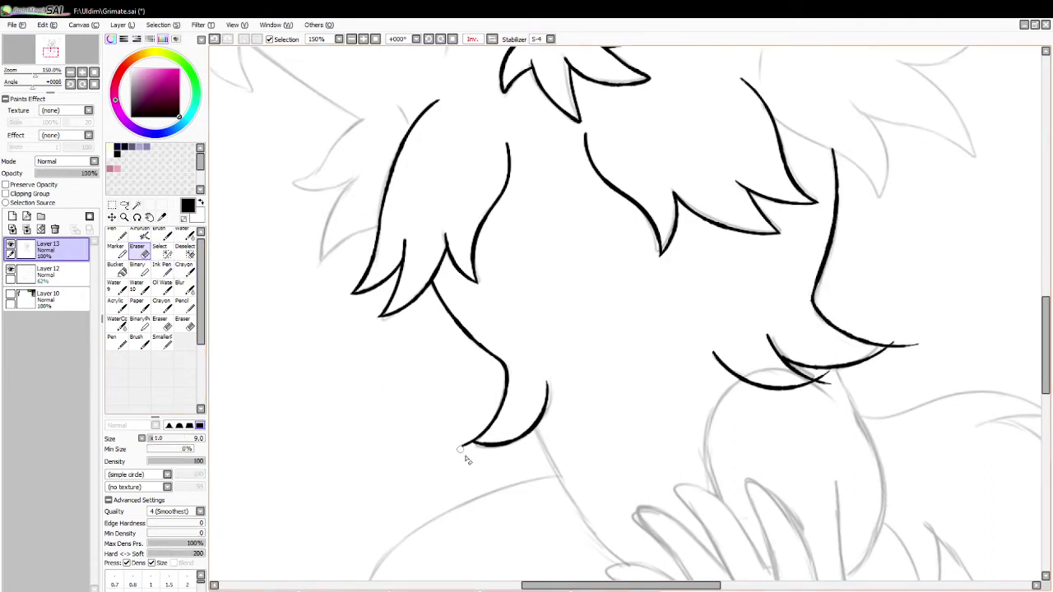
left_click_drag(459, 449, 479, 455)
key("ctrl+z")
left_click_drag(825, 381, 820, 377)
left_click_drag(896, 347, 918, 345)
Ink the upper edge of the raised arm as one long line from beneath the cheek fur past the elbow bend.
mouse_move(1045, 362)
left_mouse_down()
mouse_move(1042, 335)
mouse_move(1042, 350)
left_mouse_up()
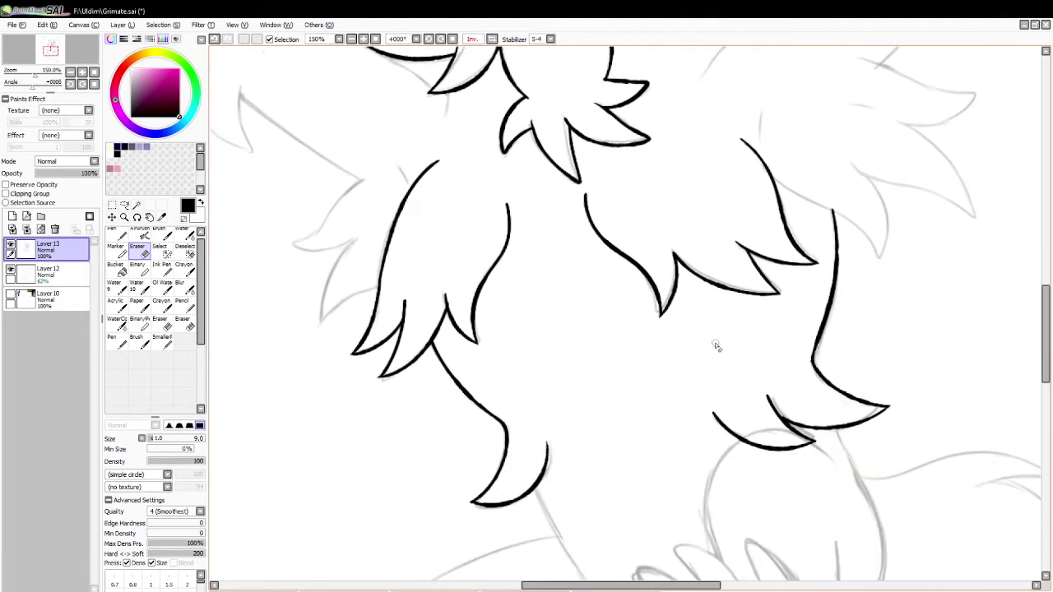
key("n")
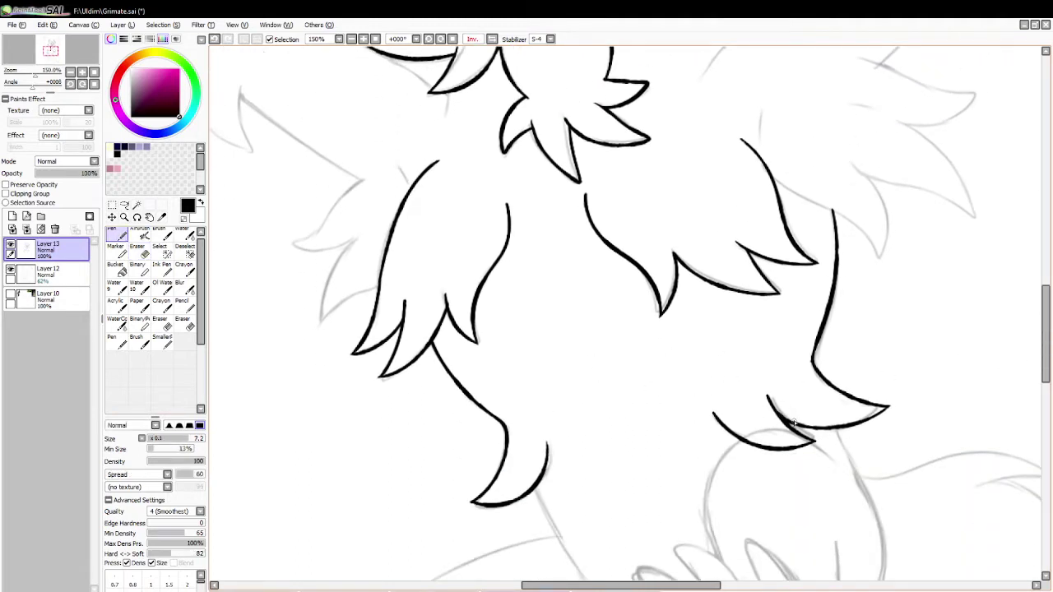
left_click_drag(1046, 347, 1044, 286)
left_click_drag(643, 584, 727, 584)
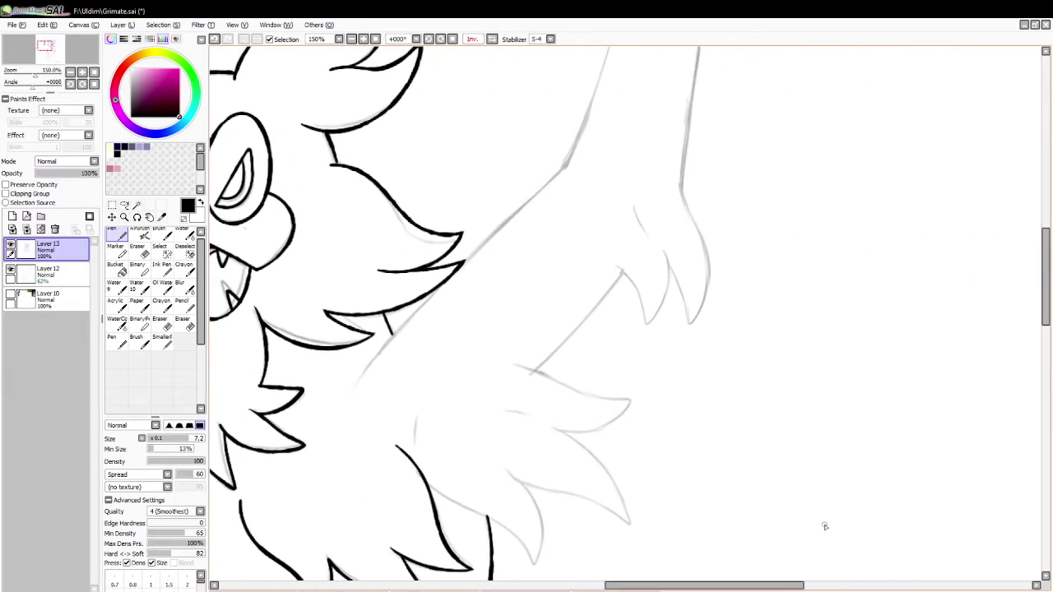
left_click_drag(1044, 320, 1025, 302)
left_click_drag(439, 381, 497, 336)
key("ctrl+z")
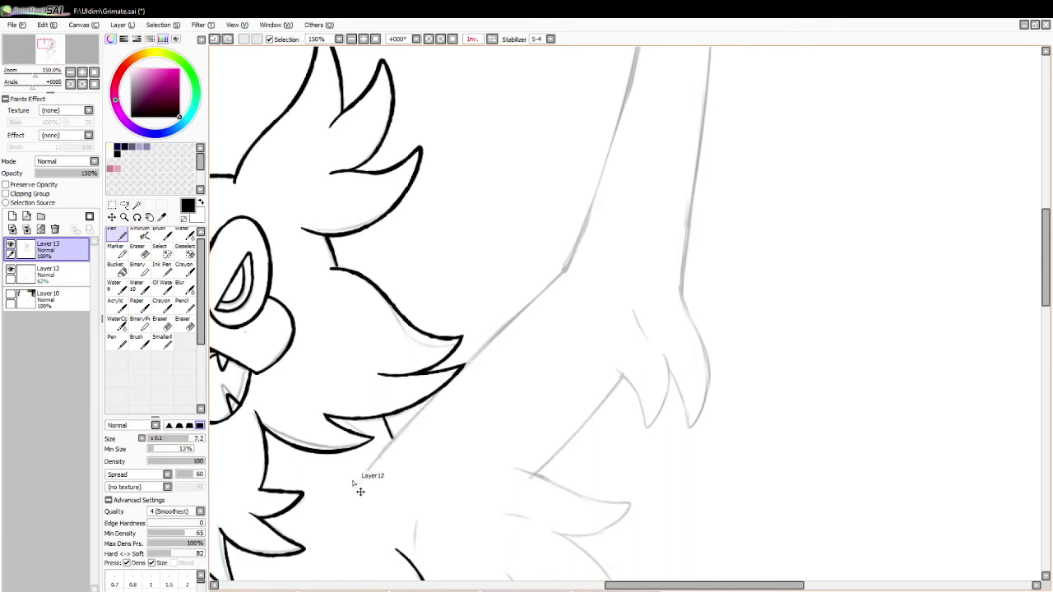
left_click_drag(355, 493, 565, 269)
key("ctrl+z")
mouse_move(355, 485)
left_mouse_down()
mouse_move(530, 298)
mouse_move(597, 253)
left_mouse_up()
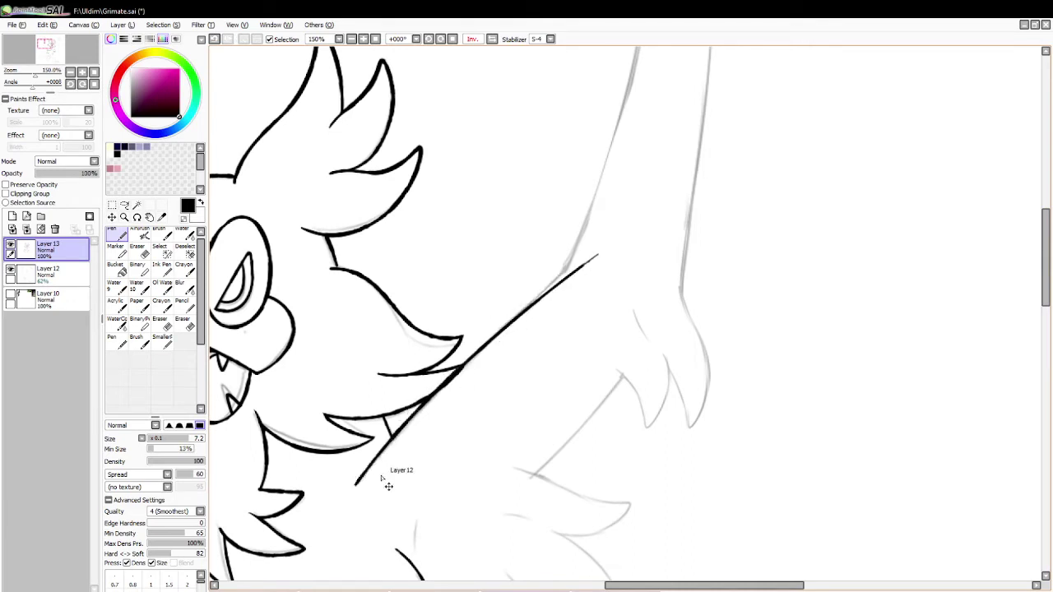
key("ctrl+z")
left_click_drag(357, 482, 594, 242)
key("ctrl+z")
left_click_drag(360, 480, 611, 238)
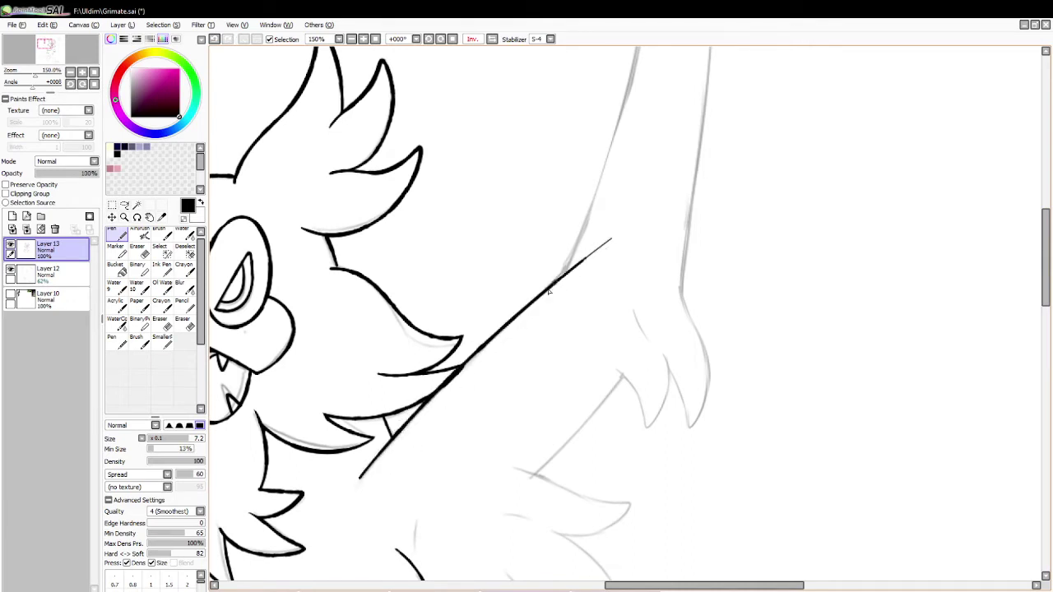
key("ctrl+z")
left_click_drag(359, 480, 597, 249)
key("ctrl+z")
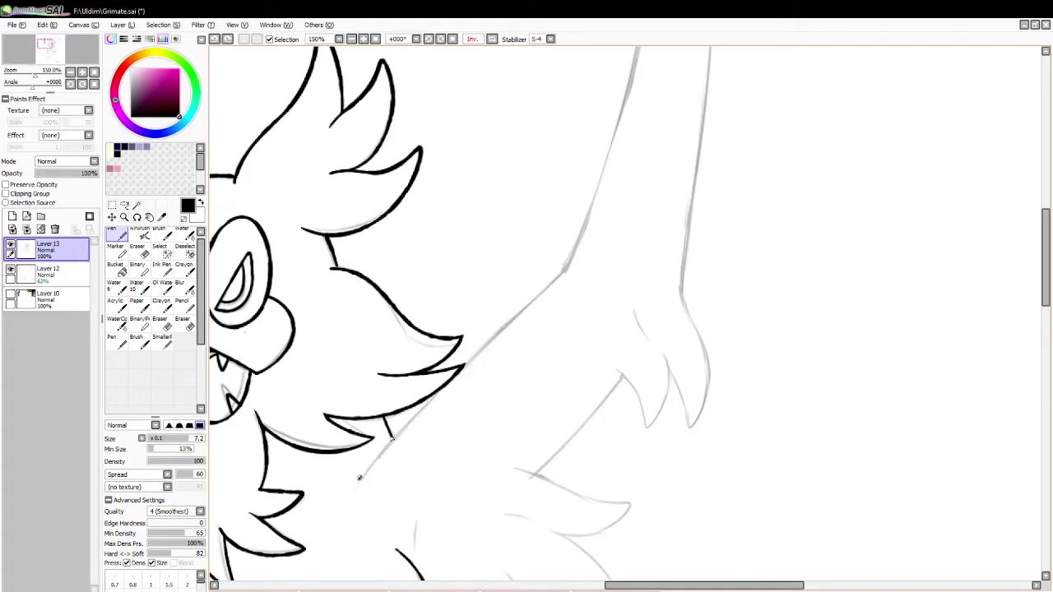
left_click_drag(359, 479, 612, 235)
Erase the arm line's overlap along the cheek fur tip and its overshoot past the elbow bend.
left_click(138, 250)
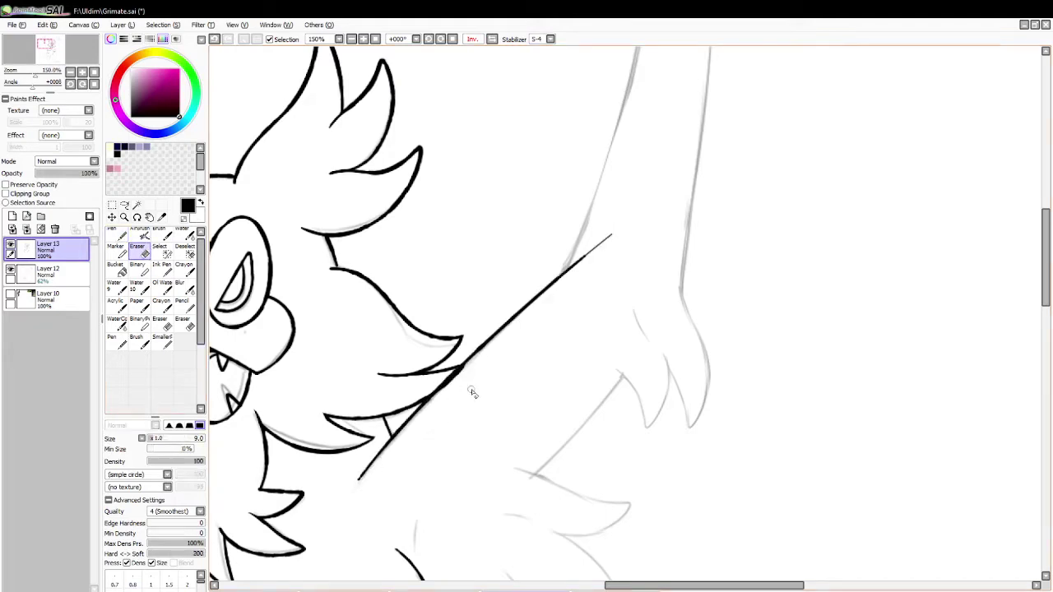
left_click_drag(422, 415, 483, 351)
key("ctrl+z")
left_click_drag(424, 406, 494, 347)
left_click_drag(1045, 296, 1045, 263)
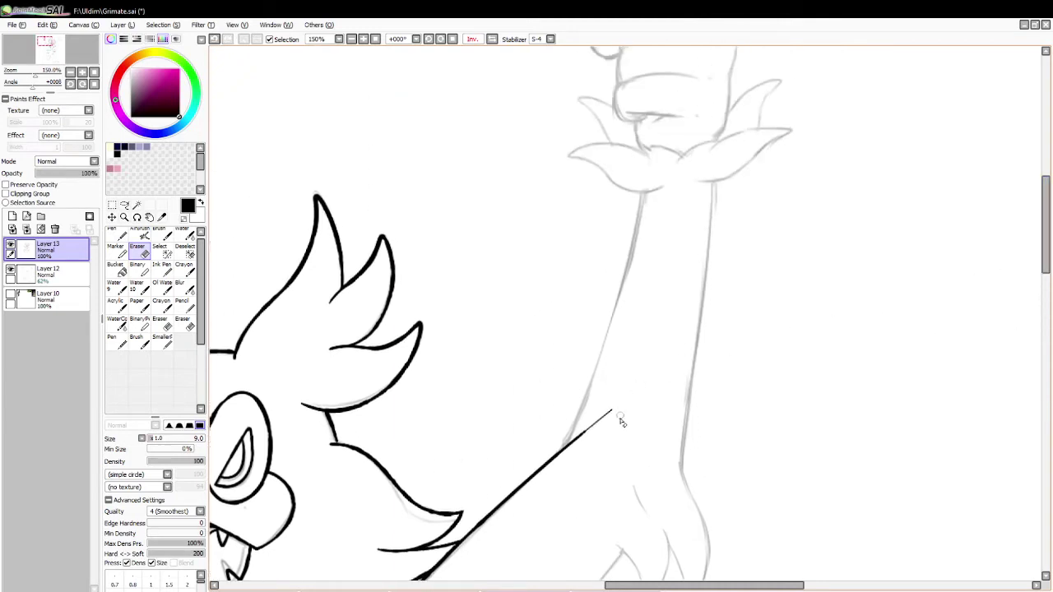
left_click_drag(622, 404, 580, 437)
Ink the inner edge of the raised forearm from the wrist fur down to the elbow bend.
left_click(117, 237)
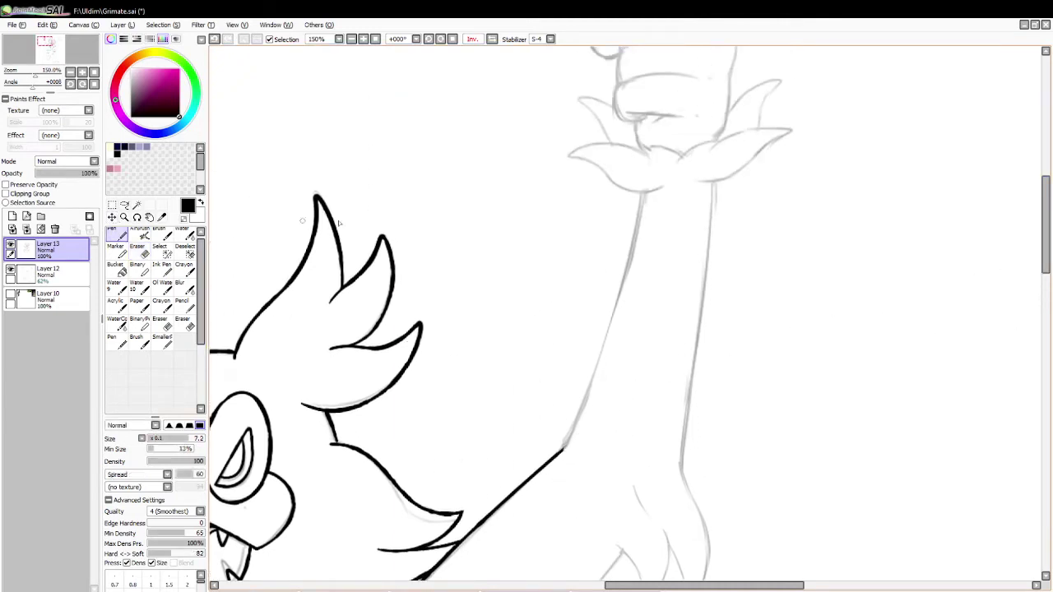
left_click_drag(620, 300, 570, 448)
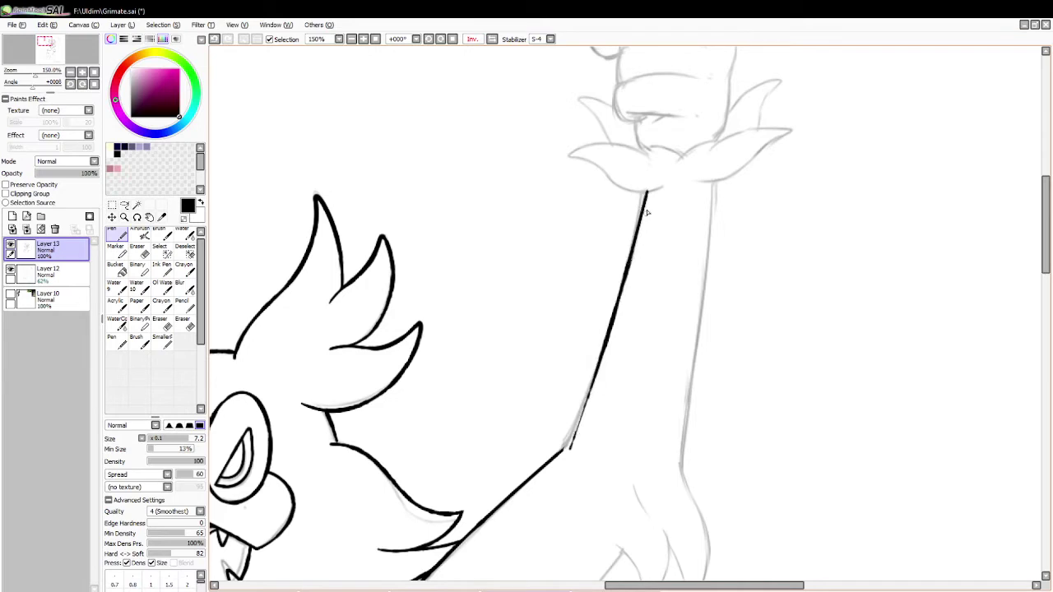
key("ctrl+z")
mouse_move(645, 193)
left_mouse_down()
mouse_move(623, 282)
mouse_move(548, 461)
mouse_move(637, 240)
mouse_move(593, 379)
left_mouse_up()
key("ctrl+z")
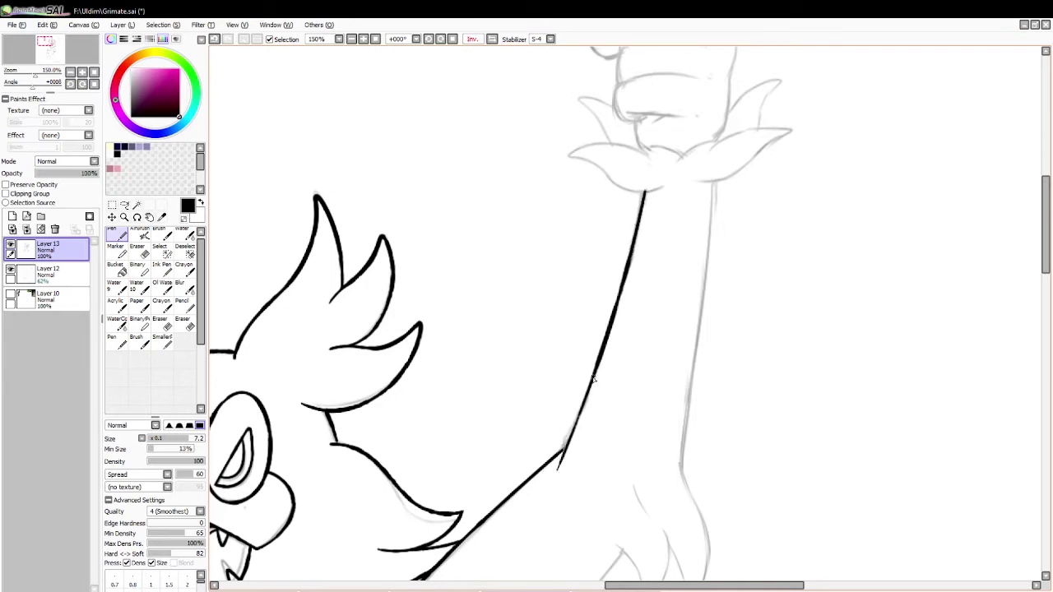
mouse_move(577, 421)
left_mouse_down()
mouse_move(563, 454)
mouse_move(577, 418)
mouse_move(573, 450)
left_mouse_up()
key("ctrl+z")
key("ctrl+z")
key("ctrl+z")
left_click(139, 252)
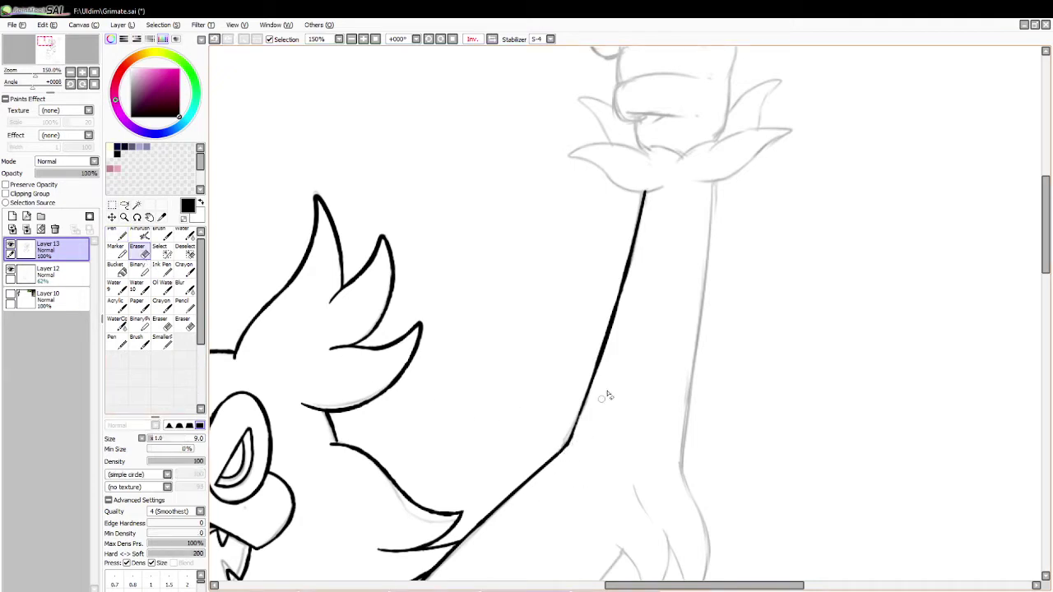
Ink the outer edge of the raised forearm and the underside of the upper arm with the Pen.
left_click(116, 235)
mouse_move(714, 182)
left_mouse_down()
mouse_move(690, 406)
mouse_move(671, 483)
left_mouse_up()
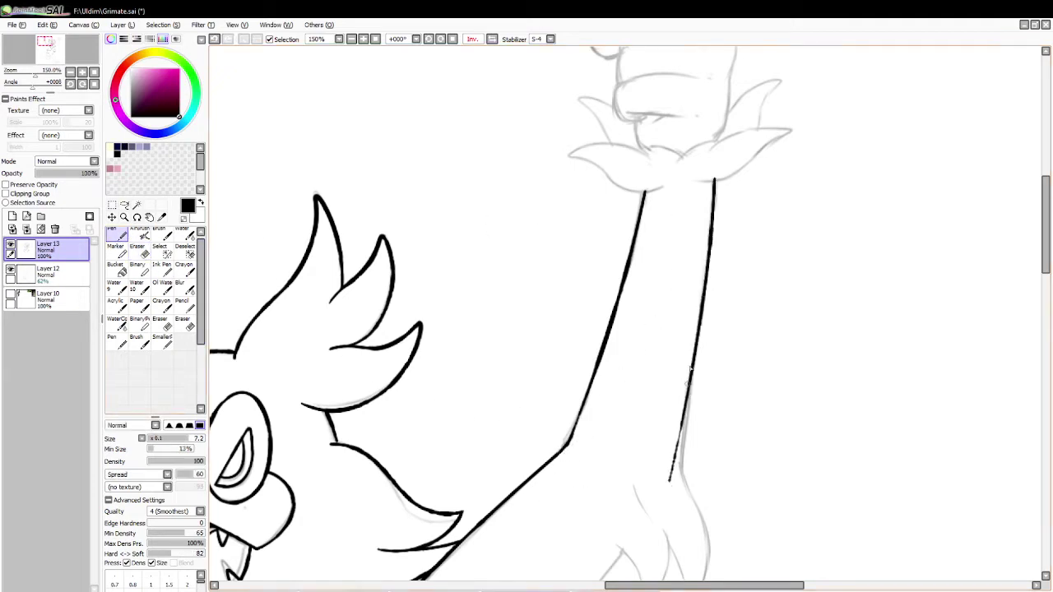
key("ctrl+z")
left_click_drag(712, 183, 666, 508)
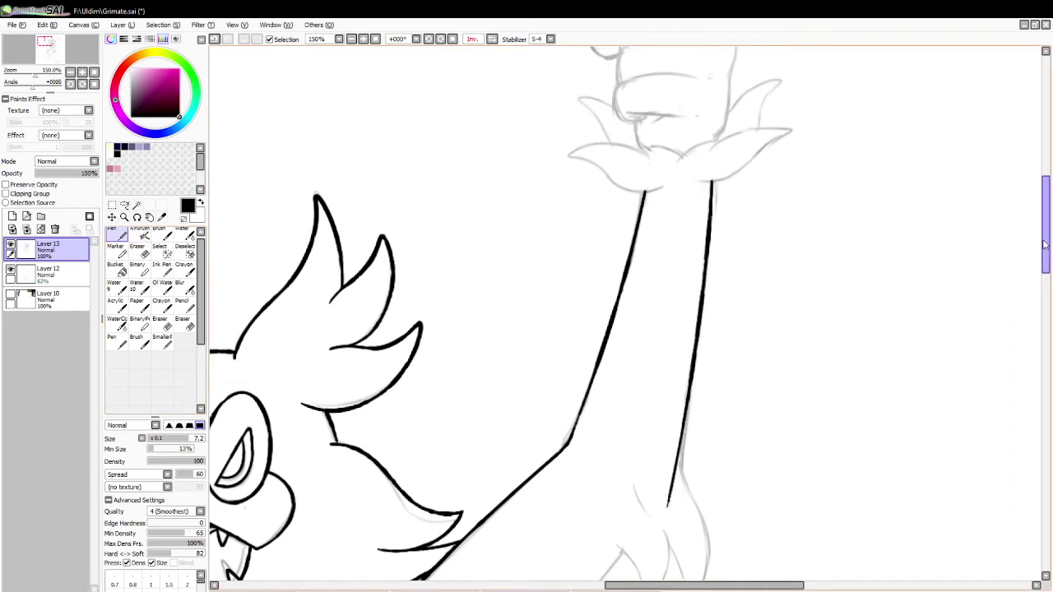
scroll(803, 341, "down", 5)
left_click_drag(614, 202, 515, 323)
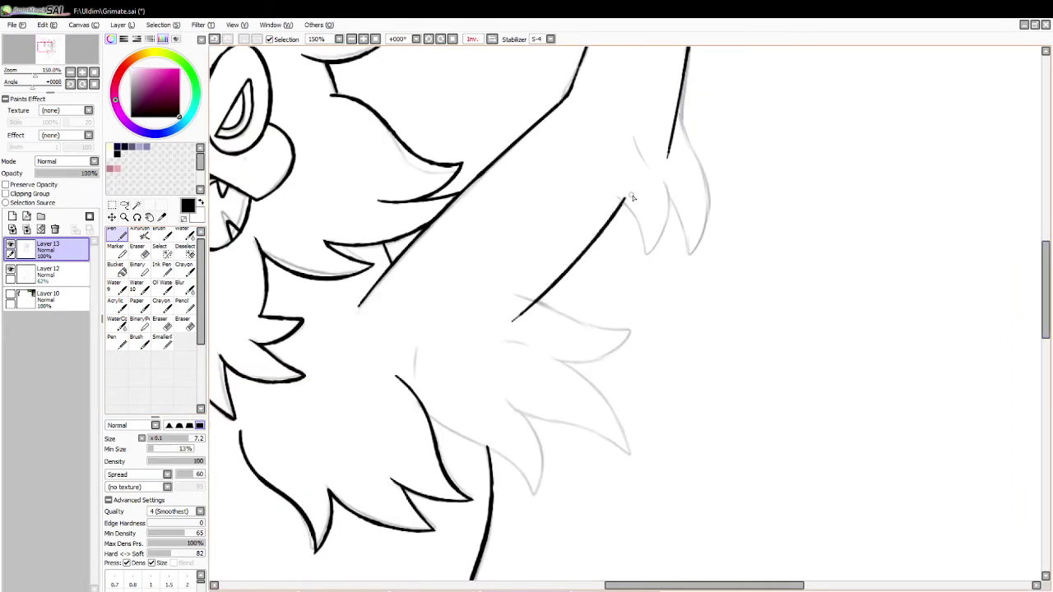
Ink the two pointed fur tufts at the raised arm's elbow and the short fur stroke inside it.
left_click_drag(616, 196, 647, 255)
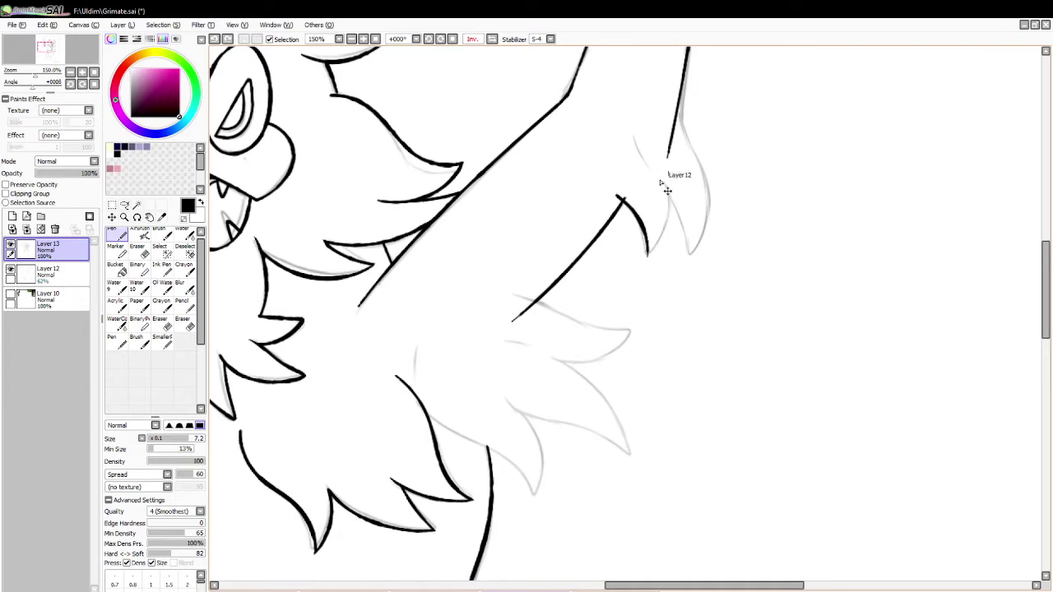
mouse_move(665, 178)
left_mouse_down()
mouse_move(634, 275)
mouse_move(631, 264)
left_mouse_up()
left_click_drag(638, 138, 687, 261)
key("ctrl+z")
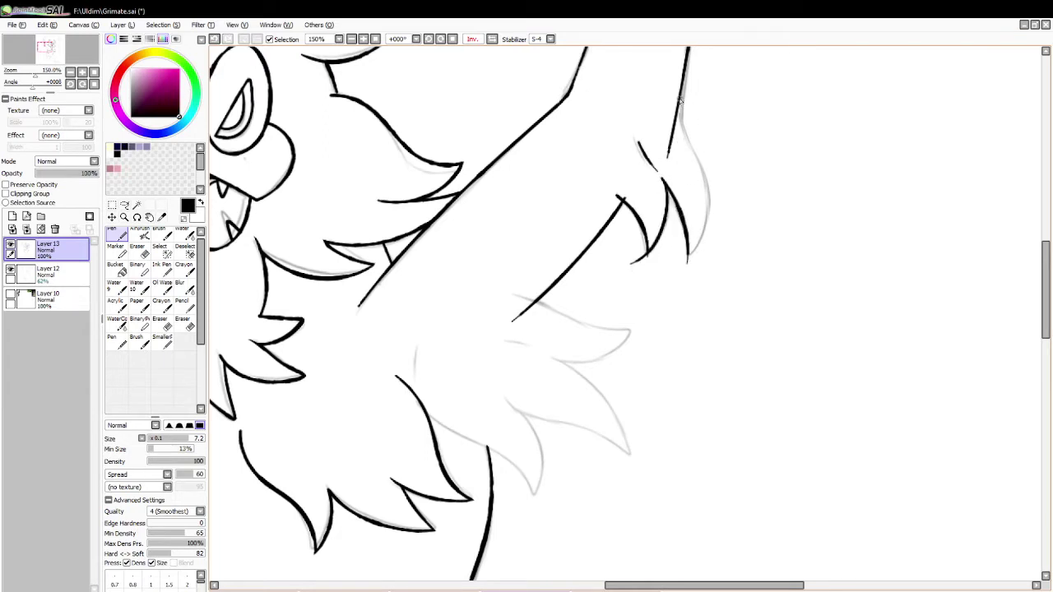
mouse_move(679, 98)
left_mouse_down()
mouse_move(709, 186)
mouse_move(680, 270)
left_mouse_up()
Erase the overshooting line ends around the elbow fur and at the lower end of the upper arm's underside.
key("e")
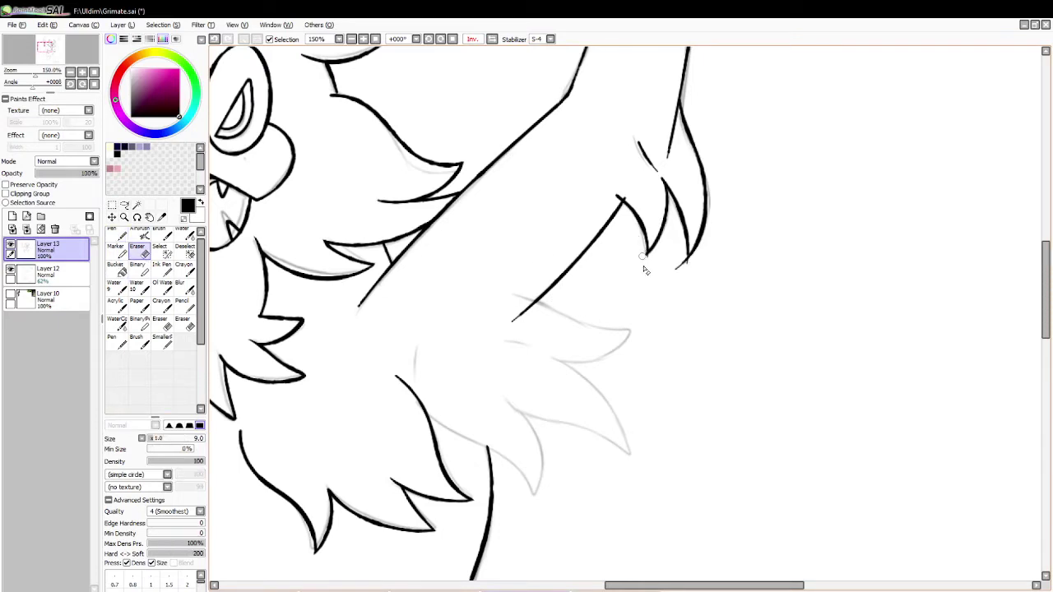
mouse_move(684, 266)
left_mouse_down()
mouse_move(676, 270)
mouse_move(684, 261)
left_mouse_up()
key("ctrl+z")
key("ctrl+z")
mouse_move(666, 162)
left_mouse_down()
mouse_move(665, 115)
mouse_move(678, 148)
mouse_move(667, 83)
mouse_move(682, 137)
left_mouse_up()
left_click_drag(513, 325, 536, 301)
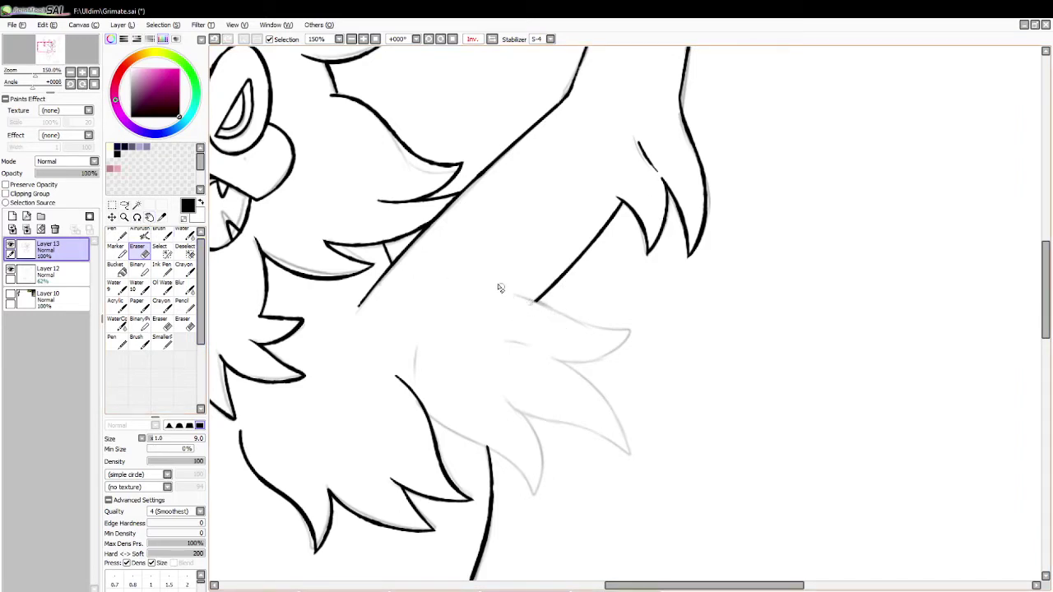
Ink the short fur stroke below the raised arm and the first fur point beside the right shoulder fur.
key("n")
left_click_drag(415, 342, 414, 379)
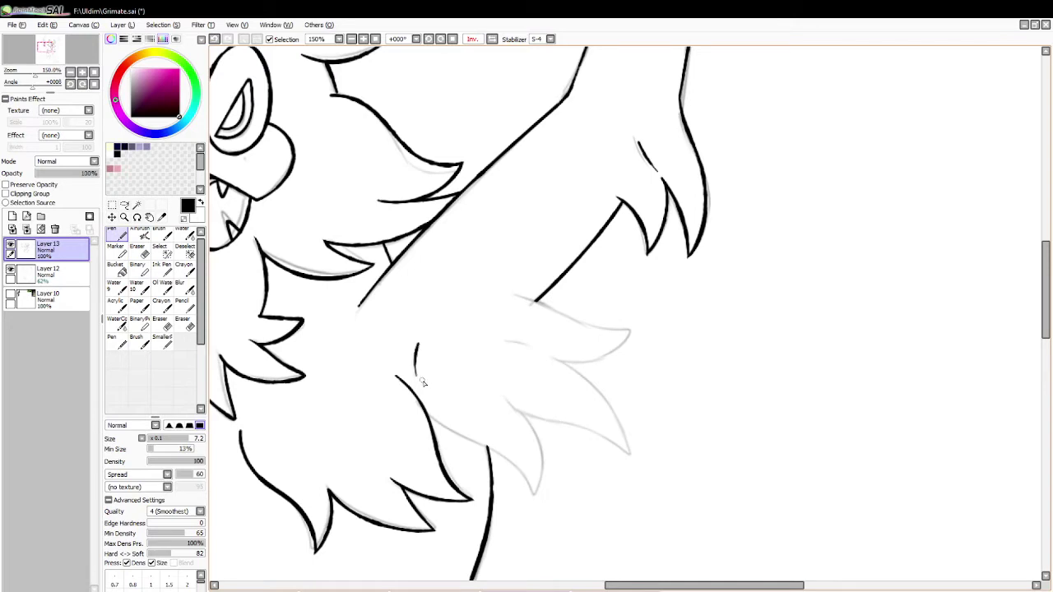
key("ctrl+z")
left_click_drag(415, 340, 412, 371)
left_click_drag(427, 414, 532, 495)
key("ctrl+z")
left_click_drag(426, 411, 530, 493)
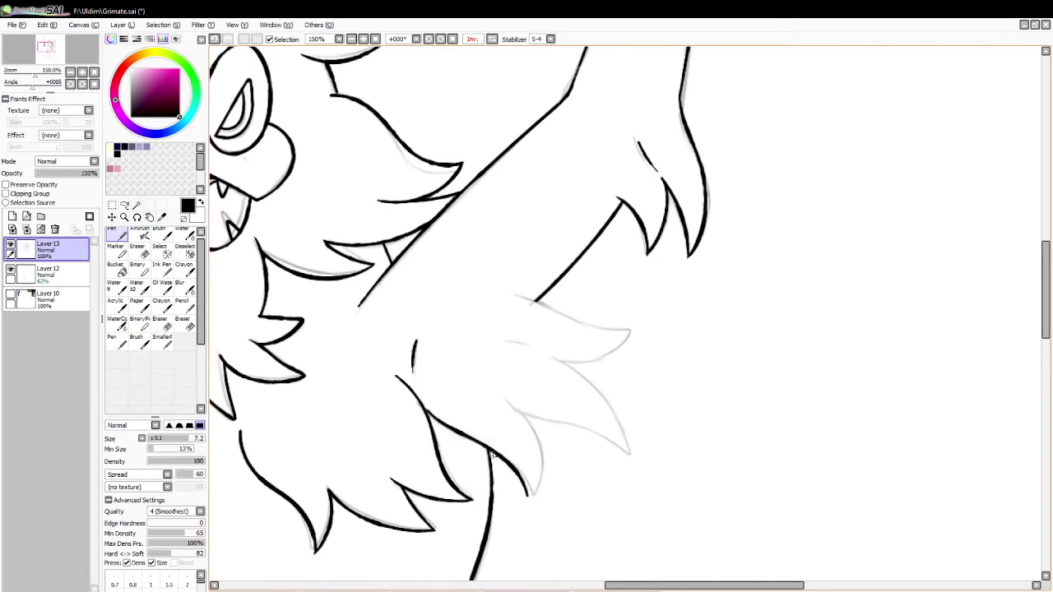
key("ctrl+z")
left_click_drag(425, 408, 534, 502)
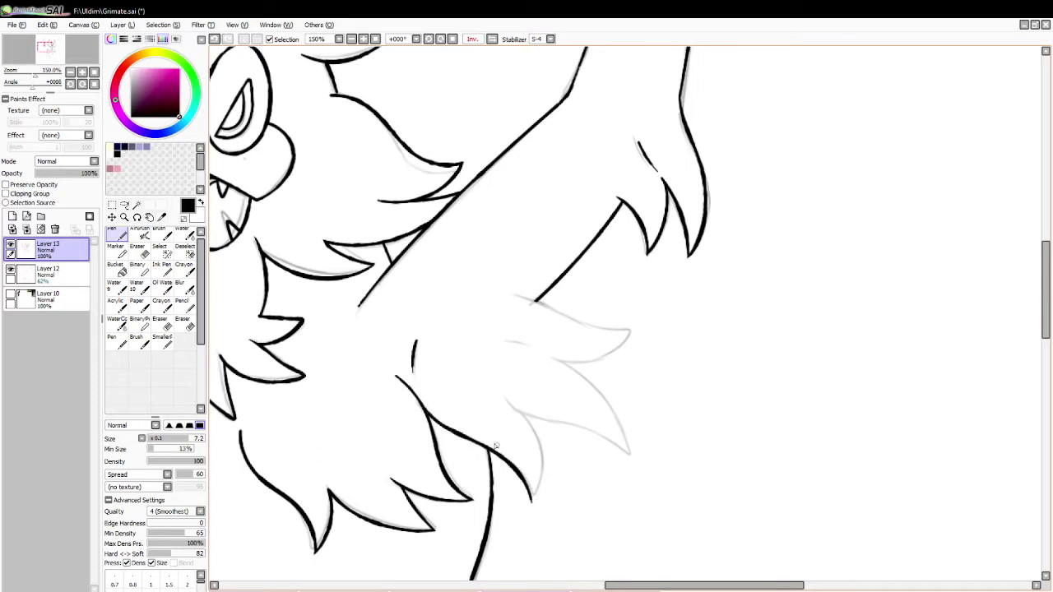
left_click_drag(515, 407, 541, 464)
Ink the lower edge of the long outer fur point below the raised arm.
left_click_drag(510, 403, 646, 463)
key("ctrl+z")
left_click_drag(510, 401, 638, 466)
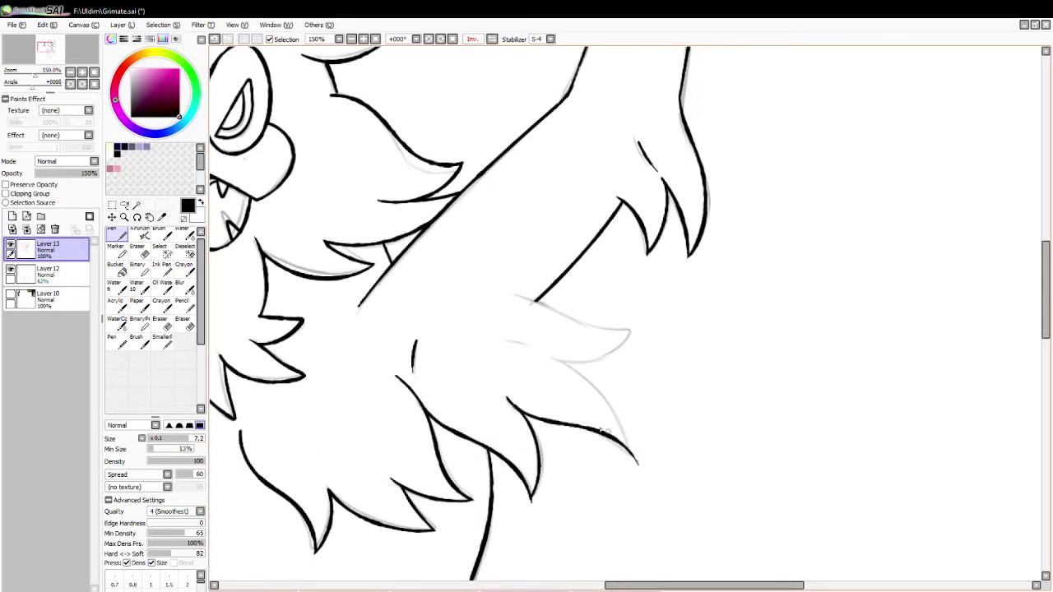
key("ctrl+z")
left_click_drag(507, 398, 637, 465)
Ink the upper edge of the long outer fur point and the short fur stroke leading into it.
mouse_move(532, 358)
left_mouse_down()
mouse_move(622, 423)
mouse_move(625, 449)
left_mouse_up()
key("ctrl+z")
mouse_move(506, 338)
left_mouse_down()
mouse_move(622, 418)
mouse_move(635, 462)
left_mouse_up()
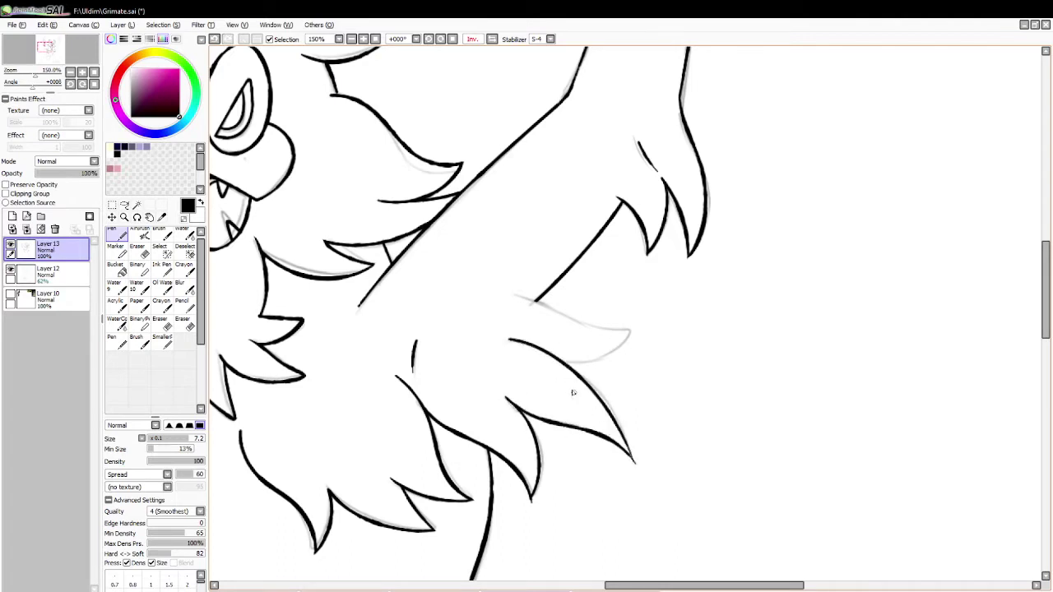
key("ctrl+z")
left_click_drag(551, 355, 641, 472)
key("ctrl+z")
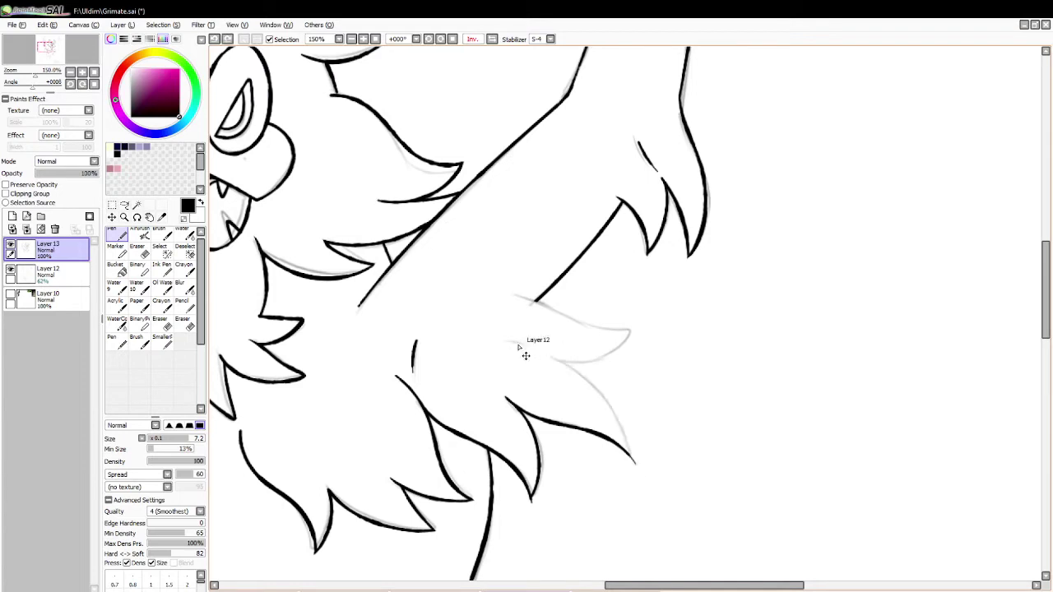
mouse_move(509, 339)
left_mouse_down()
mouse_move(554, 358)
mouse_move(636, 473)
left_mouse_up()
key("ctrl+z")
mouse_move(556, 356)
left_mouse_down()
mouse_move(617, 404)
mouse_move(630, 483)
left_mouse_up()
Erase the overshoot at the long outer fur point's tip and ink both edges of the fur point above it.
key("e")
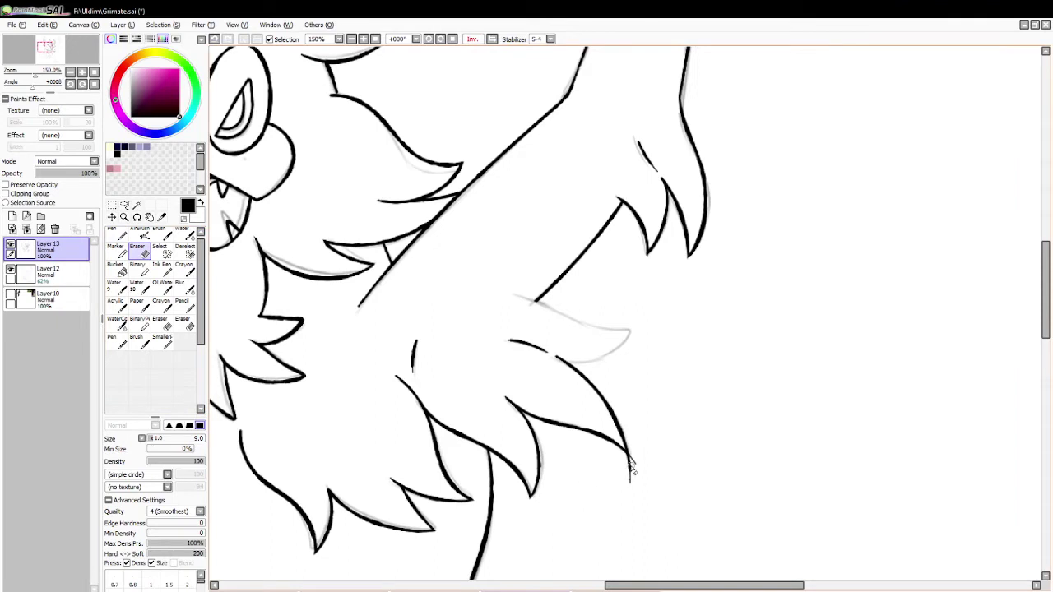
left_click_drag(631, 471, 629, 486)
key("n")
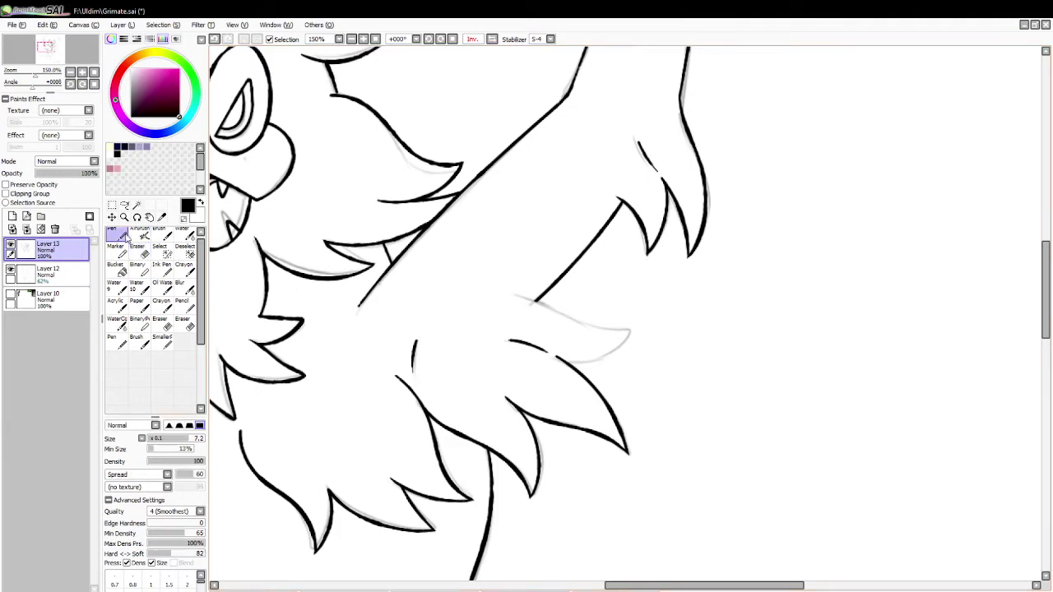
left_click_drag(516, 296, 636, 332)
key("ctrl+z")
mouse_move(511, 296)
left_mouse_down()
mouse_move(639, 329)
mouse_move(559, 359)
left_mouse_up()
key("ctrl+z")
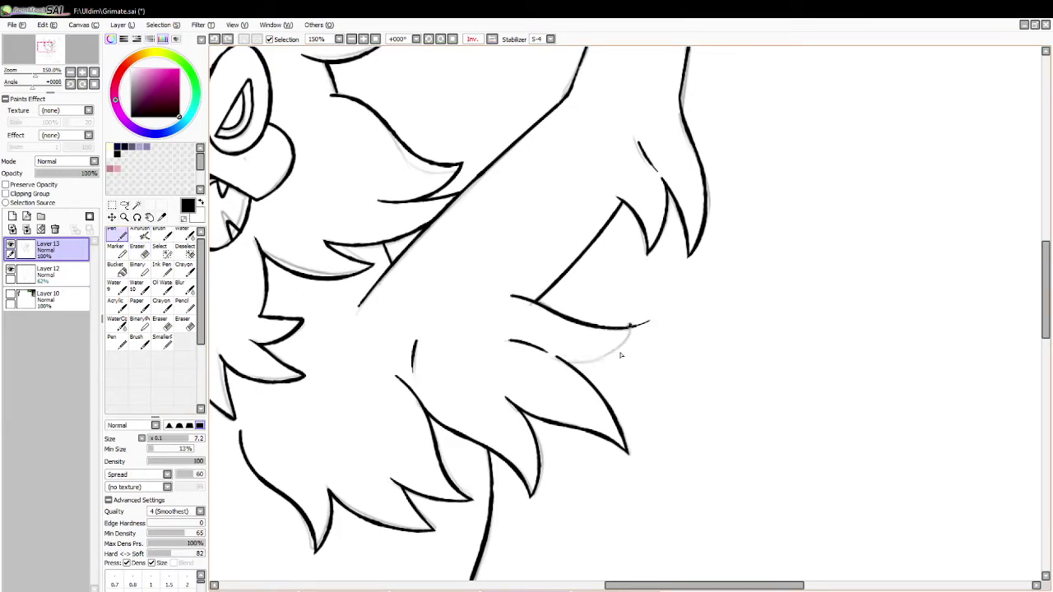
left_click_drag(631, 327, 553, 359)
key("ctrl+z")
left_click_drag(633, 326, 556, 360)
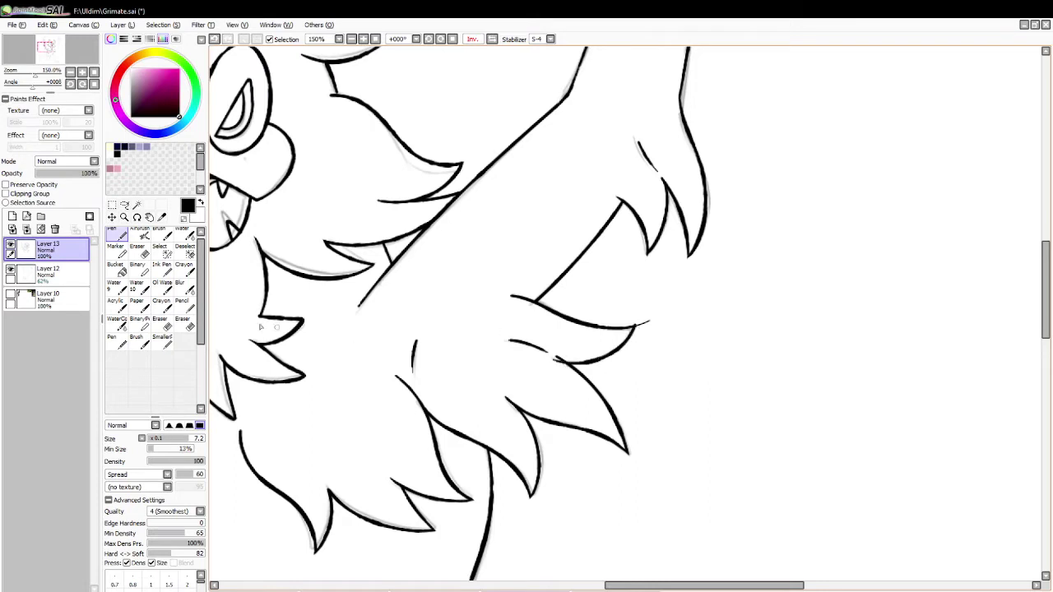
Erase the overshooting line ends on the fur point just below the upper arm.
left_click(138, 249)
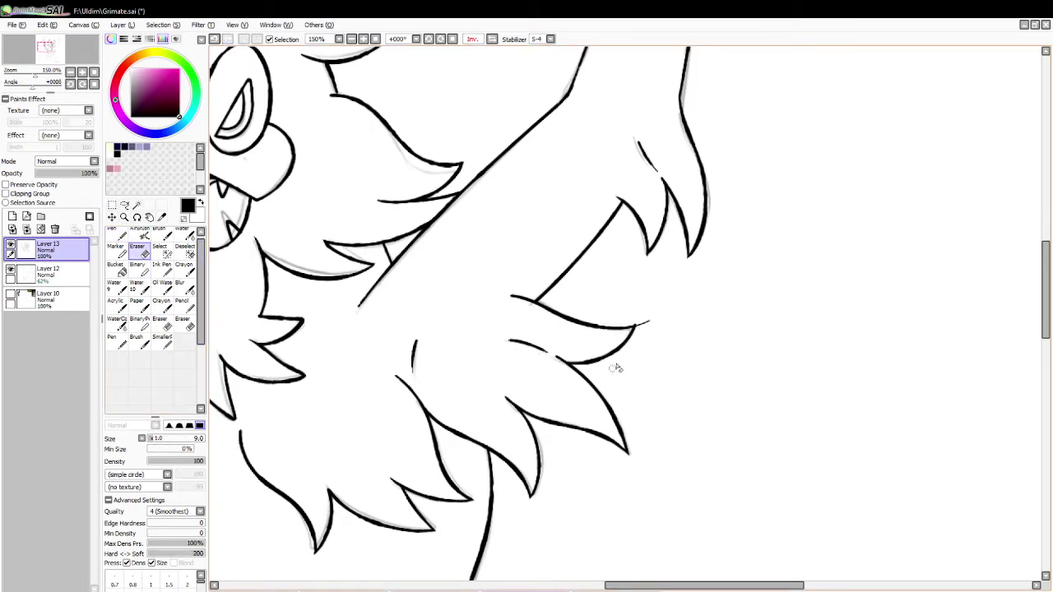
key("ctrl+z")
left_click_drag(637, 323, 633, 343)
mouse_move(507, 298)
left_mouse_down()
mouse_move(536, 304)
mouse_move(546, 322)
left_mouse_up()
key("ctrl+z")
key("ctrl+z")
mouse_move(500, 297)
left_mouse_down()
mouse_move(536, 306)
mouse_move(562, 334)
left_mouse_up()
key("ctrl+z")
Ink the front left fur point of the wrist cuff and the short middle curve beside it, trimming the curve's end.
left_click_drag(1046, 321, 1046, 218)
key("n")
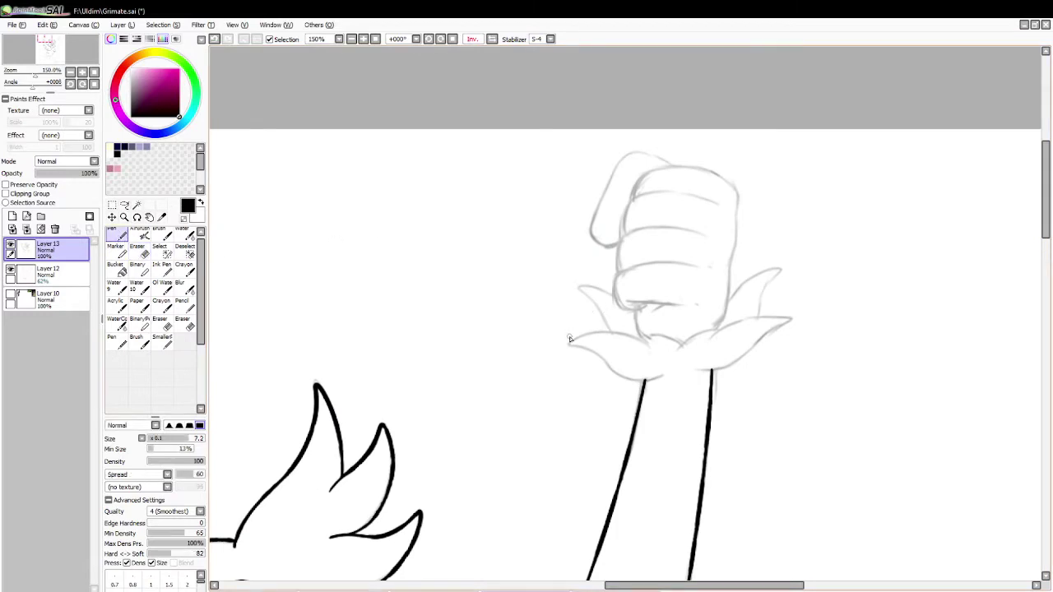
mouse_move(569, 339)
left_mouse_down()
mouse_move(653, 388)
mouse_move(660, 378)
mouse_move(635, 386)
mouse_move(665, 377)
mouse_move(585, 350)
mouse_move(665, 380)
mouse_move(602, 359)
mouse_move(662, 374)
mouse_move(650, 345)
mouse_move(586, 336)
mouse_move(687, 344)
left_mouse_up()
key("ctrl+z")
key("ctrl+z")
key("ctrl+z")
key("ctrl+z")
key("ctrl+z")
key("ctrl+z")
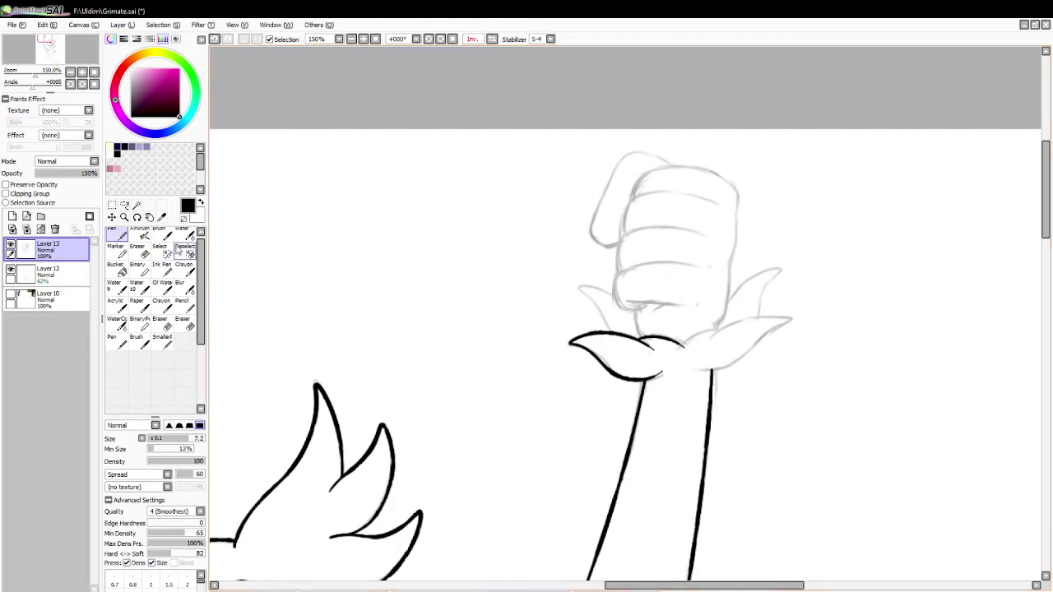
key("e")
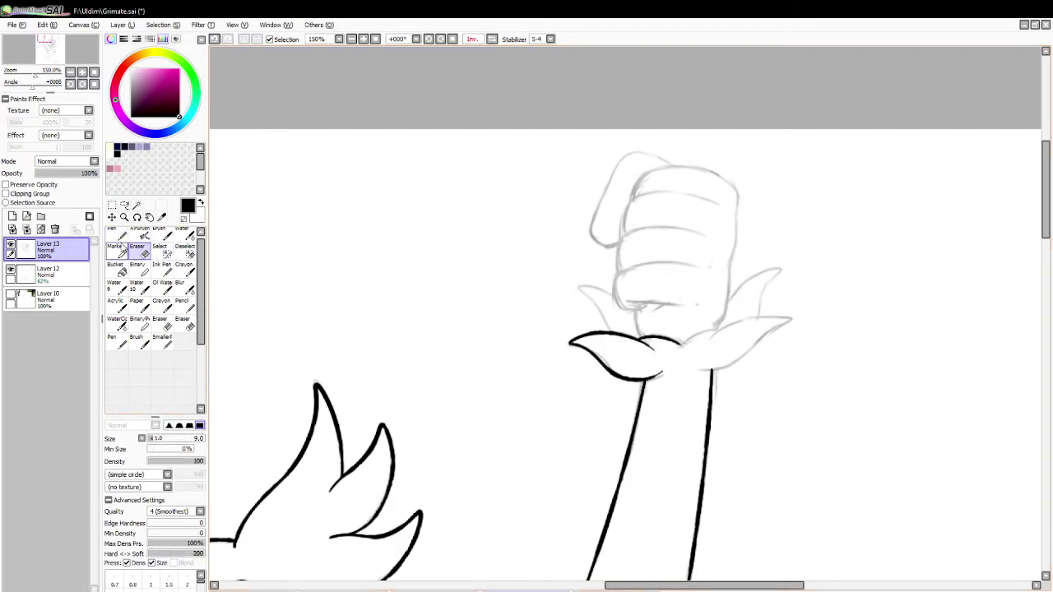
Ink the front right fur point of the wrist cuff and erase the lines overshooting its tip.
key("n")
left_click_drag(680, 348, 726, 334)
key("ctrl+z")
key("ctrl+z")
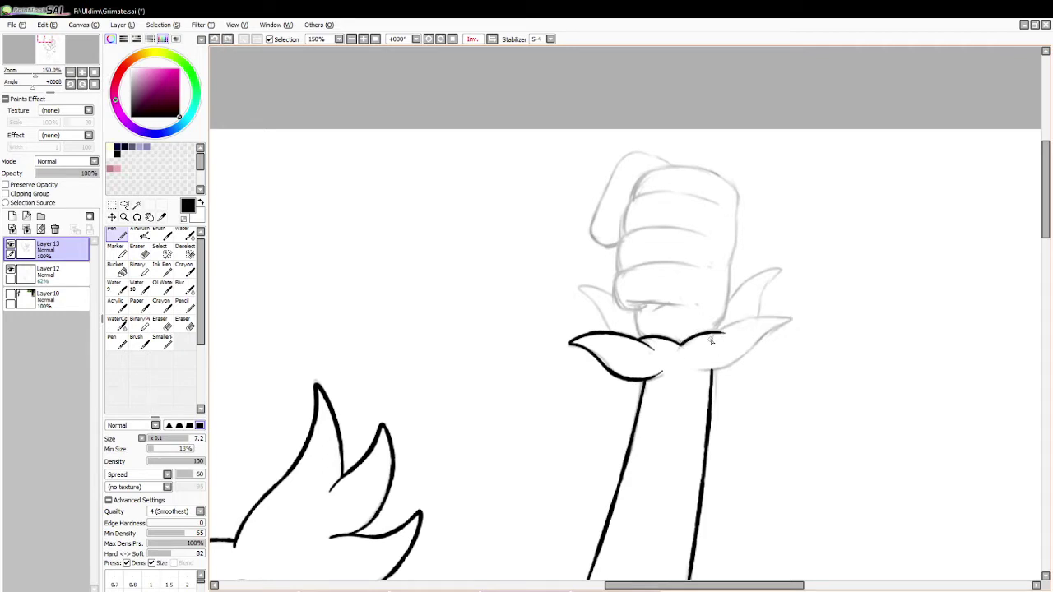
mouse_move(709, 339)
left_mouse_down()
mouse_move(795, 322)
mouse_move(747, 361)
mouse_move(691, 367)
mouse_move(796, 323)
left_mouse_up()
key("ctrl+z")
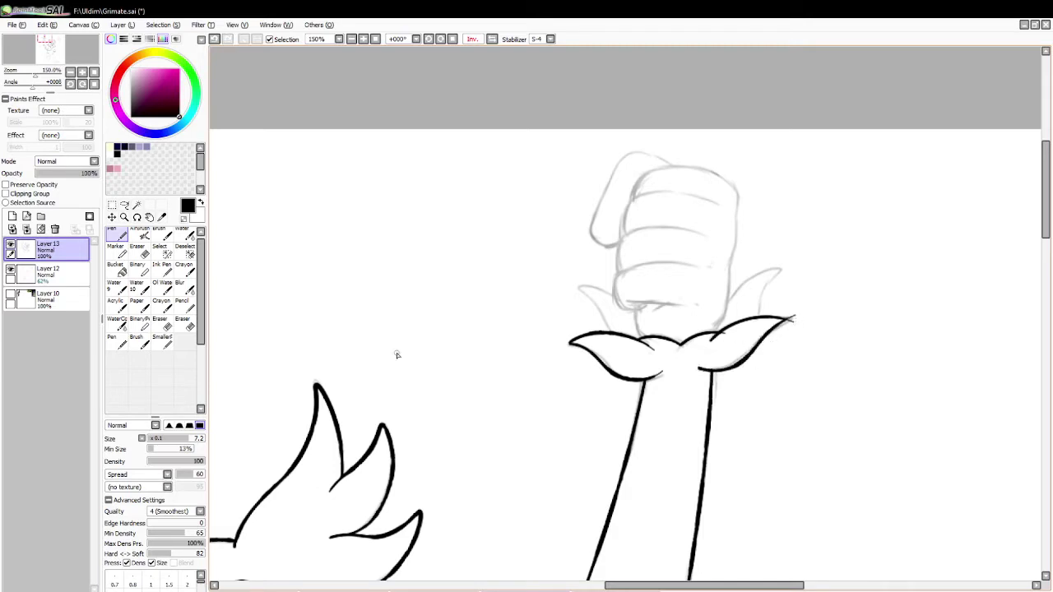
left_click(137, 251)
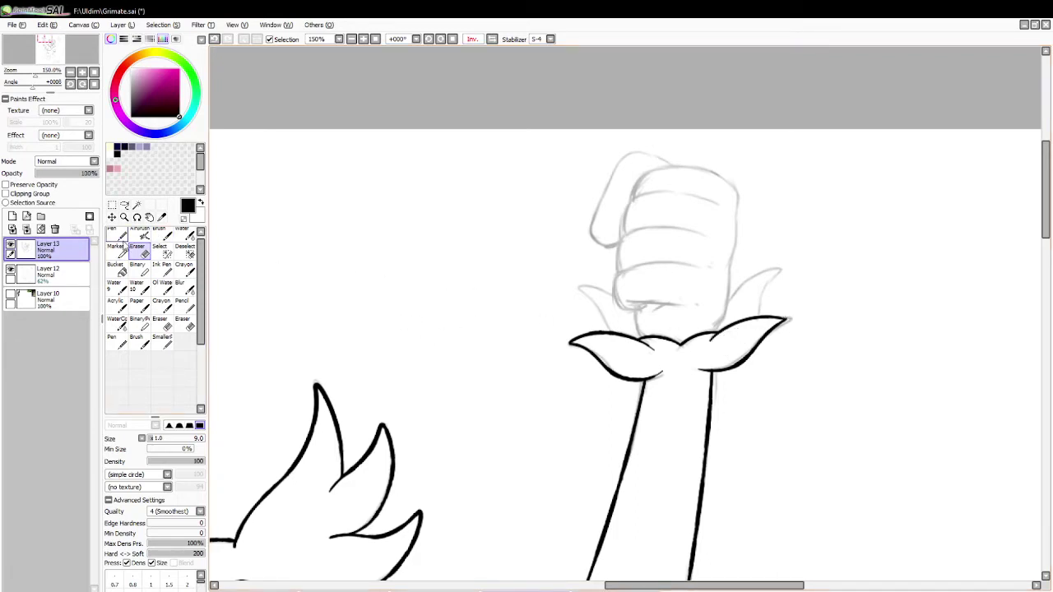
Lasso the lower edge of the cuff's front right fur point and reshape it with Free Deform, pulling its lower outer corner outward.
left_click(118, 236)
left_click(125, 205)
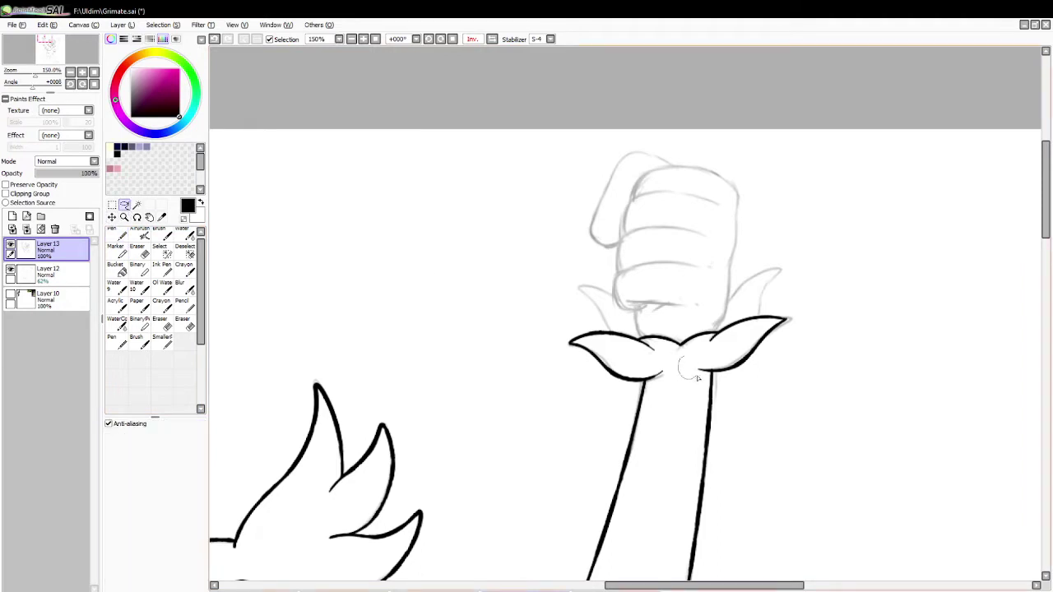
mouse_move(758, 376)
left_mouse_down()
mouse_move(791, 324)
mouse_move(714, 356)
left_mouse_up()
left_click(111, 208)
left_click(130, 477)
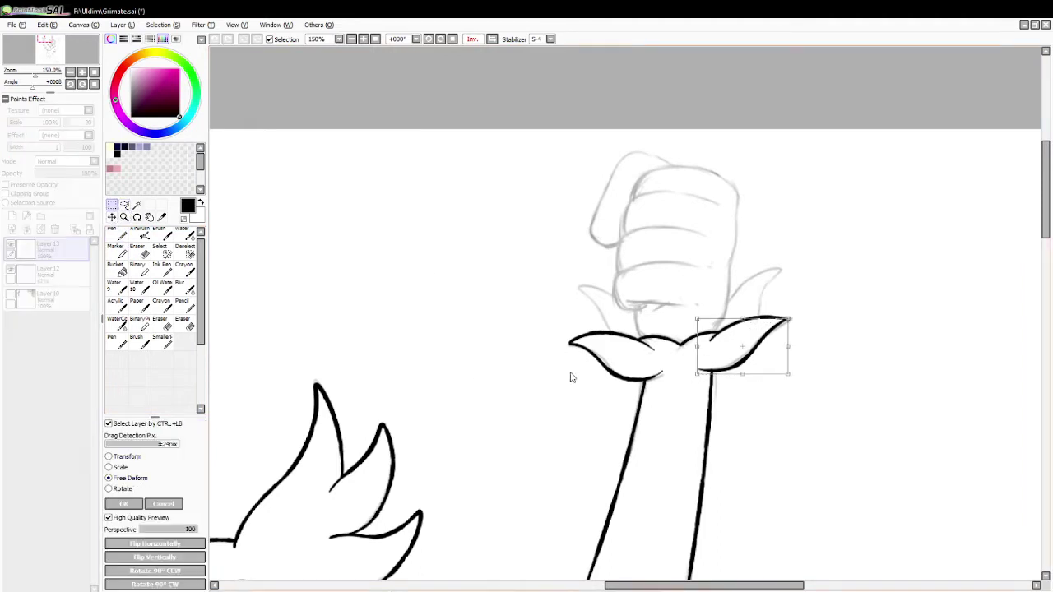
left_click_drag(788, 374, 789, 387)
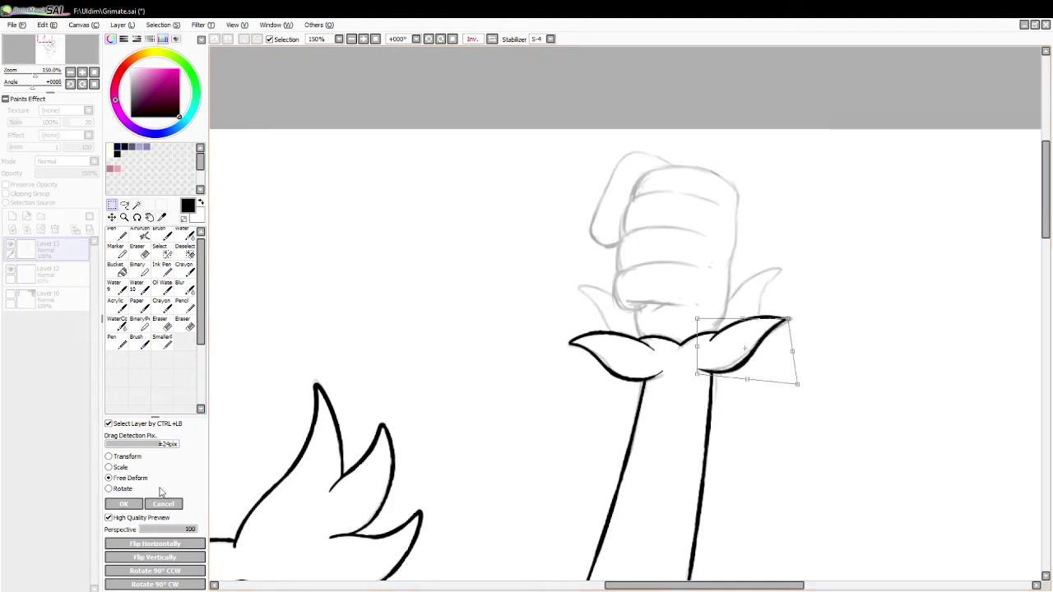
key("Return")
key("e")
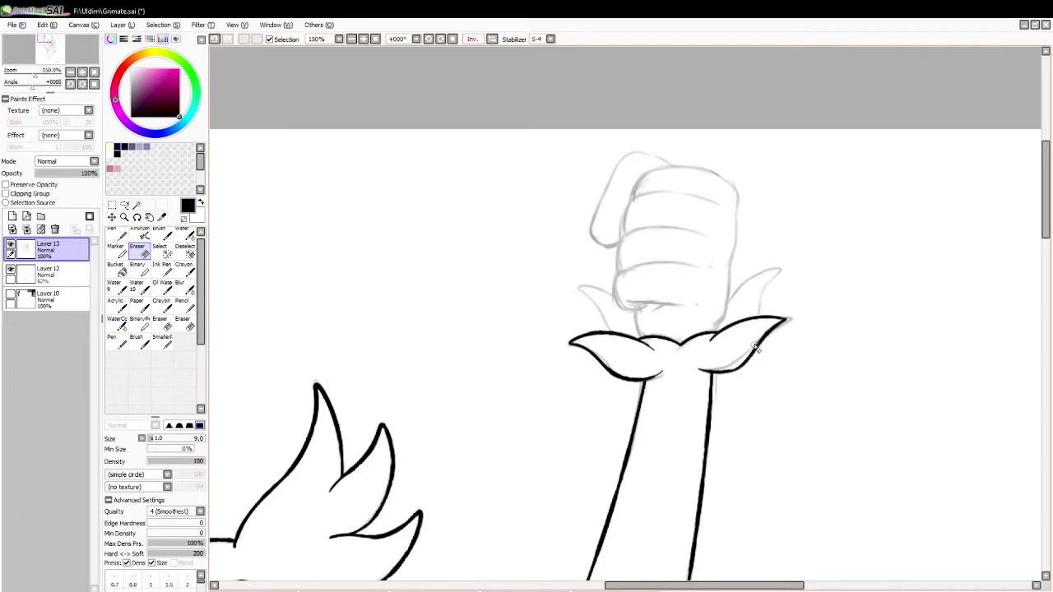
Ink the left outlines of the raised fist's top two fingers.
left_click(122, 234)
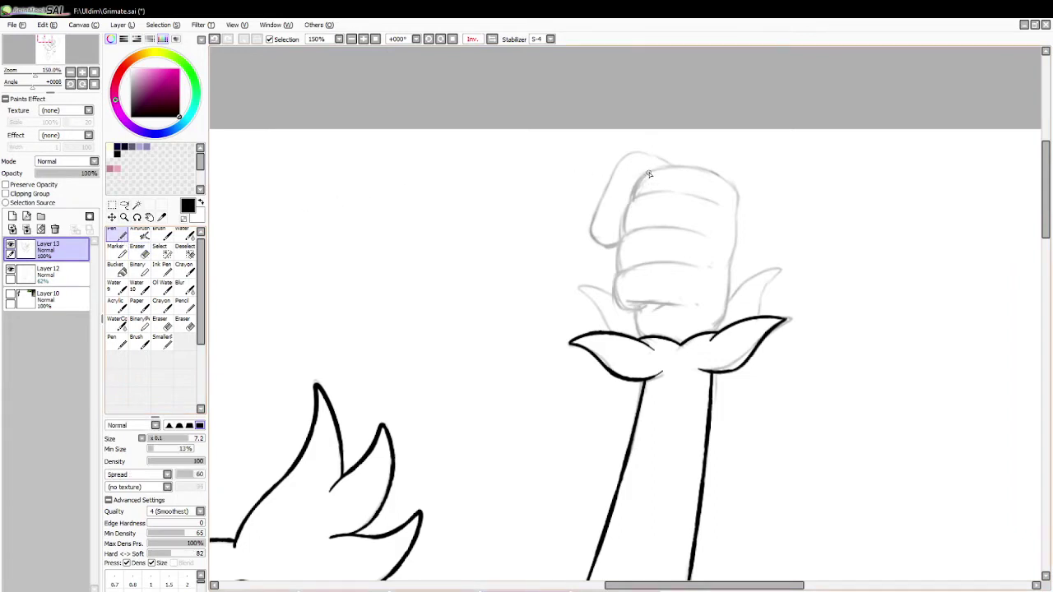
mouse_move(648, 174)
left_mouse_down()
mouse_move(633, 198)
mouse_move(689, 196)
mouse_move(627, 199)
mouse_move(622, 236)
left_mouse_up()
key("ctrl+z")
key("ctrl+z")
mouse_move(684, 189)
left_mouse_down()
mouse_move(630, 200)
mouse_move(623, 240)
left_mouse_up()
key("ctrl+z")
mouse_move(665, 191)
left_mouse_down()
mouse_move(628, 201)
mouse_move(628, 238)
left_mouse_up()
key("ctrl+z")
Ink the curved dividing line between the fist's top finger and second finger.
mouse_move(635, 195)
left_mouse_down()
mouse_move(626, 234)
mouse_move(704, 200)
left_mouse_up()
key("ctrl+z")
left_click_drag(634, 199, 717, 203)
key("ctrl+z")
mouse_move(632, 201)
left_mouse_down()
mouse_move(716, 204)
mouse_move(700, 170)
mouse_move(735, 210)
left_mouse_up()
key("ctrl+z")
Ink the top of the fist and its right outline down to the wrist cuff.
mouse_move(643, 182)
left_mouse_down()
mouse_move(721, 175)
mouse_move(738, 195)
mouse_move(730, 262)
left_mouse_up()
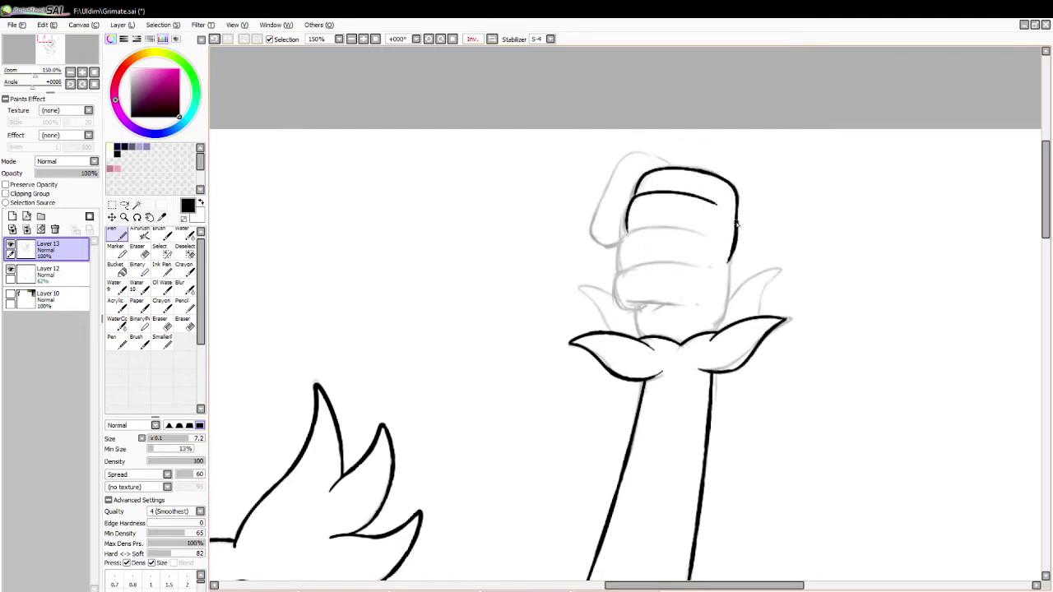
key("ctrl+z")
left_click_drag(736, 212, 732, 278)
left_click_drag(726, 318, 717, 330)
key("ctrl+z")
left_click_drag(730, 280, 714, 329)
key("ctrl+z")
key("ctrl+z")
left_click_drag(730, 281, 711, 339)
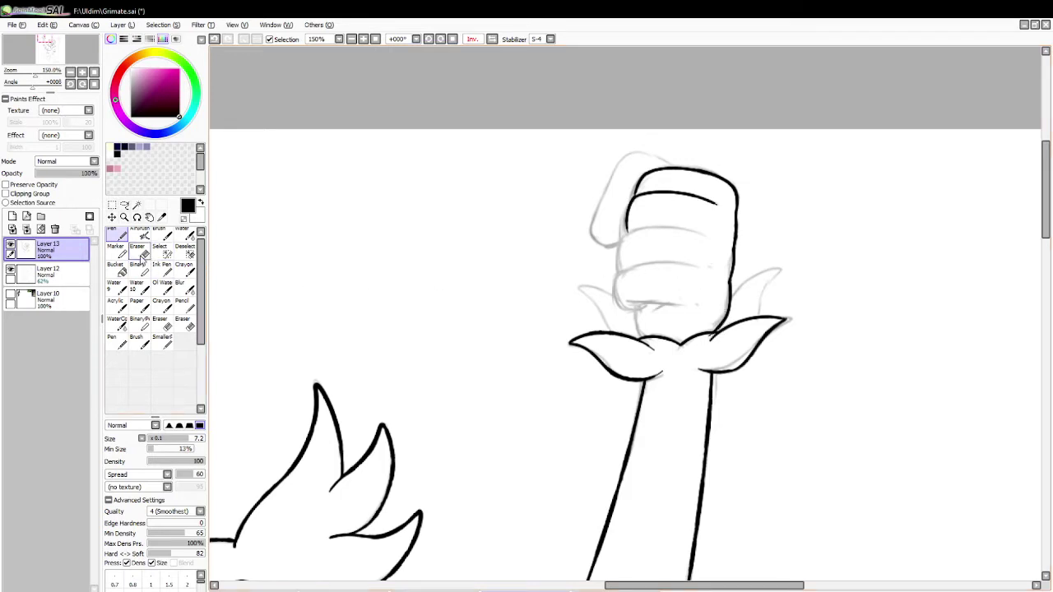
Erase the line overlap where the fist's right outline meets the wrist cuff.
left_click(137, 250)
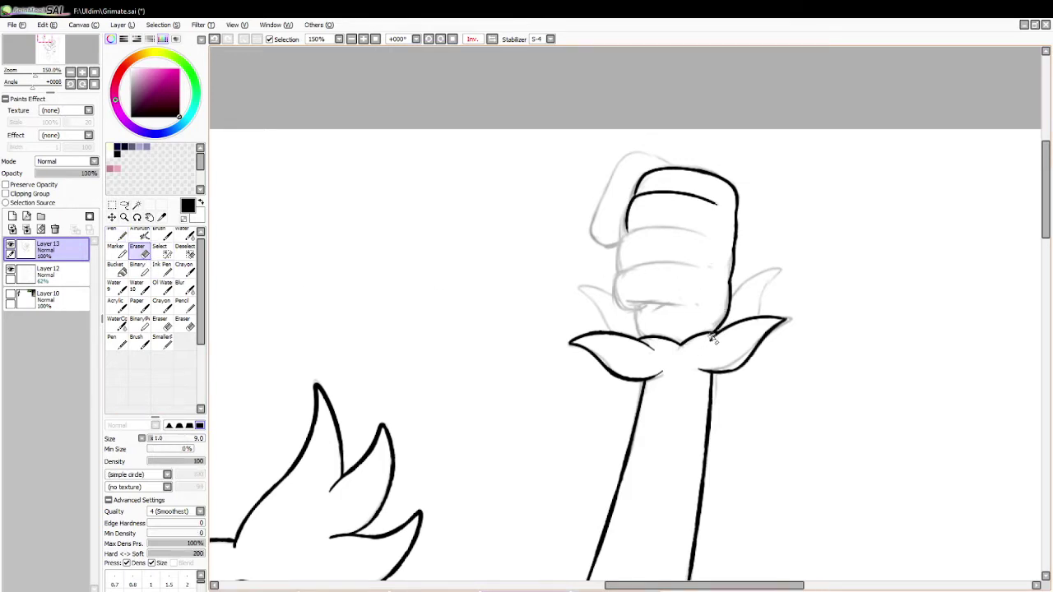
left_click_drag(695, 344, 709, 338)
key("ctrl+z")
key("ctrl+z")
Ink the line below the second finger, the left outlines of the lower two fingers and the crease under the bottom finger.
left_click(117, 237)
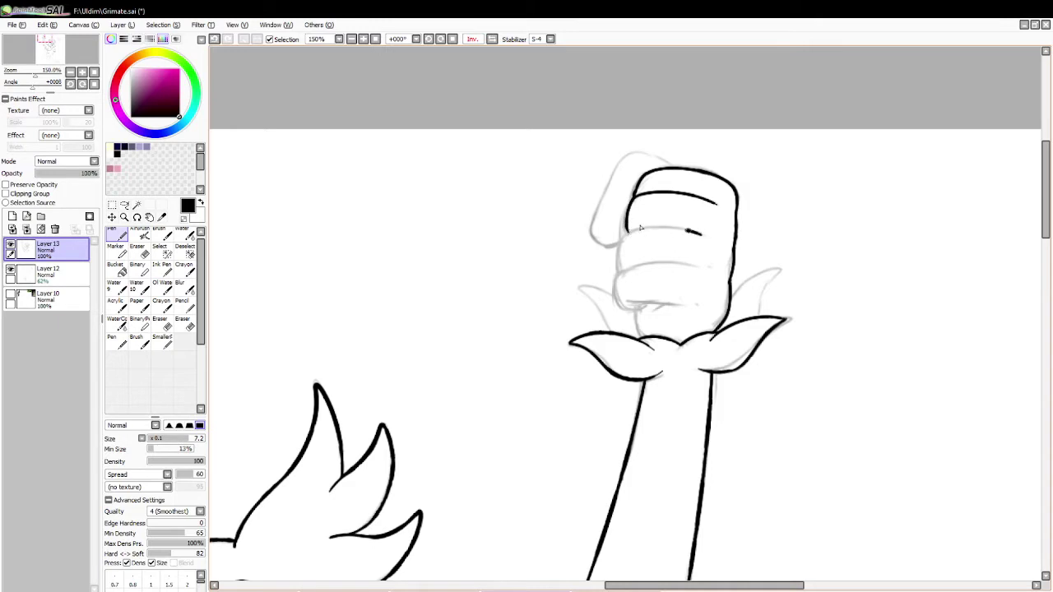
left_click_drag(640, 227, 626, 275)
key("ctrl+z")
mouse_move(694, 269)
left_mouse_down()
mouse_move(624, 276)
mouse_move(629, 310)
left_mouse_up()
key("ctrl+z")
key("ctrl+z")
mouse_move(616, 266)
left_mouse_down()
mouse_move(631, 313)
mouse_move(648, 307)
mouse_move(634, 303)
mouse_move(685, 304)
left_mouse_up()
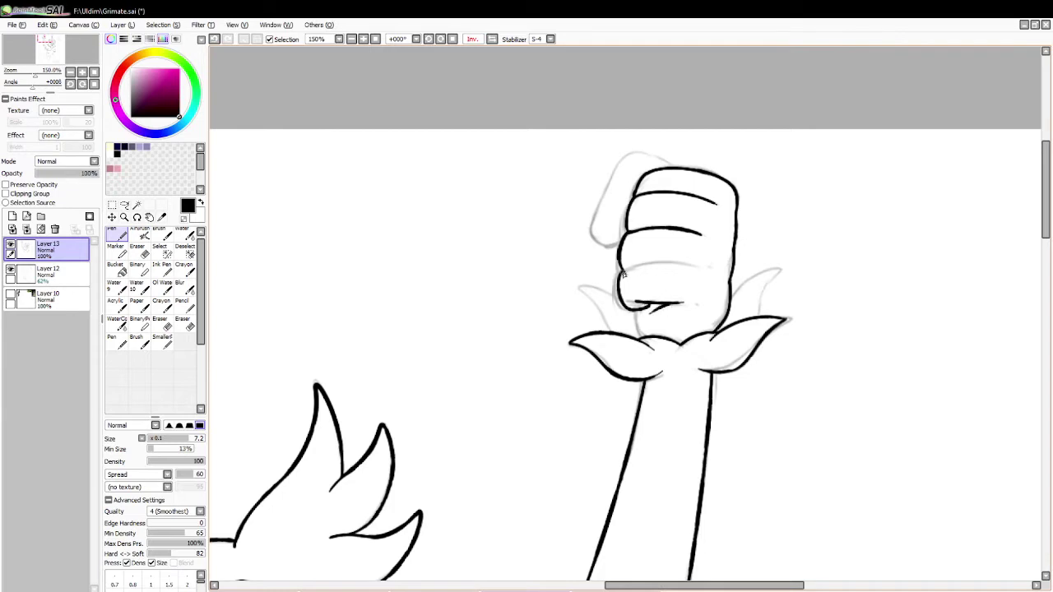
Ink the curved dividing line between the fist's third finger and bottom finger.
mouse_move(623, 273)
left_mouse_down()
mouse_move(671, 260)
mouse_move(707, 267)
left_mouse_up()
key("ctrl+z")
left_click_drag(622, 272, 707, 266)
key("ctrl+z")
left_click_drag(623, 272, 706, 269)
key("e")
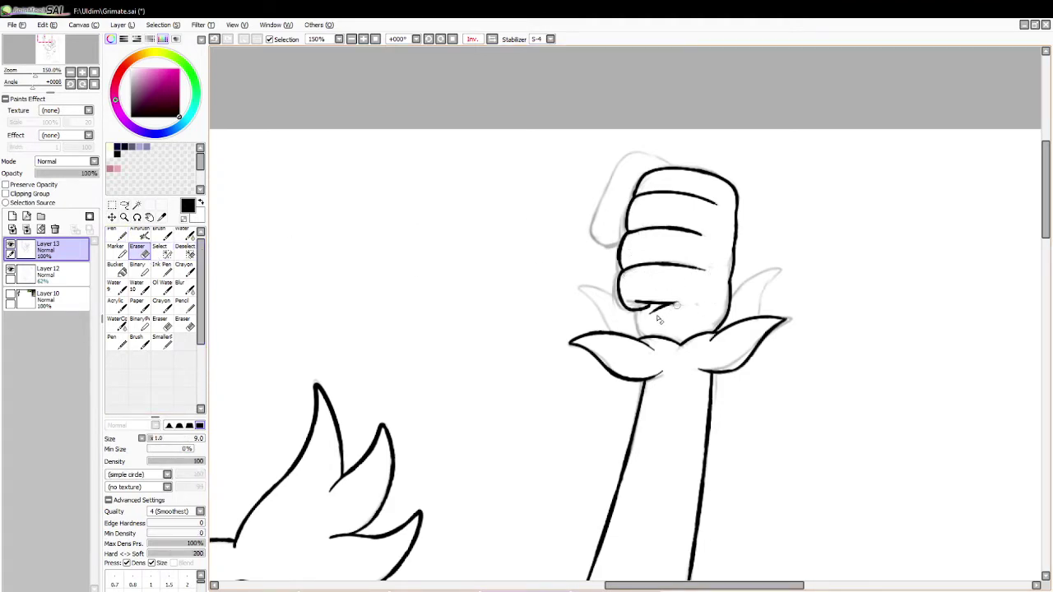
Ink the short outline from under the bottom finger down to the wrist cuff.
key("n")
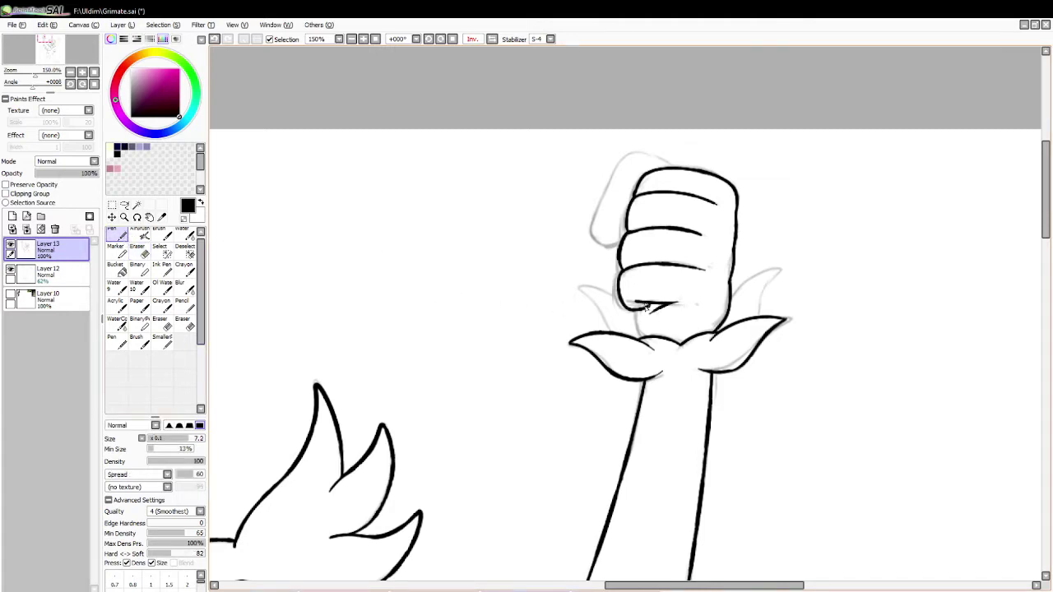
left_click_drag(635, 311, 647, 337)
key("ctrl+z")
Ink the outline of the bent digit behind the top fingers and trim its lower end at the fist.
left_click_drag(648, 155, 592, 216)
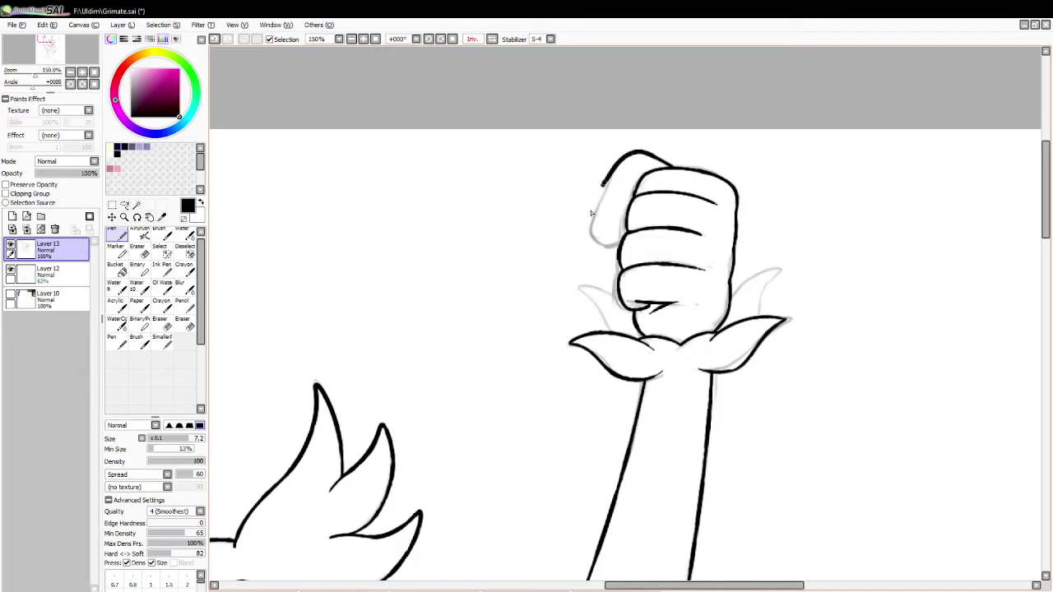
key("ctrl+z")
mouse_move(676, 169)
left_mouse_down()
mouse_move(640, 154)
mouse_move(619, 172)
mouse_move(601, 244)
left_mouse_up()
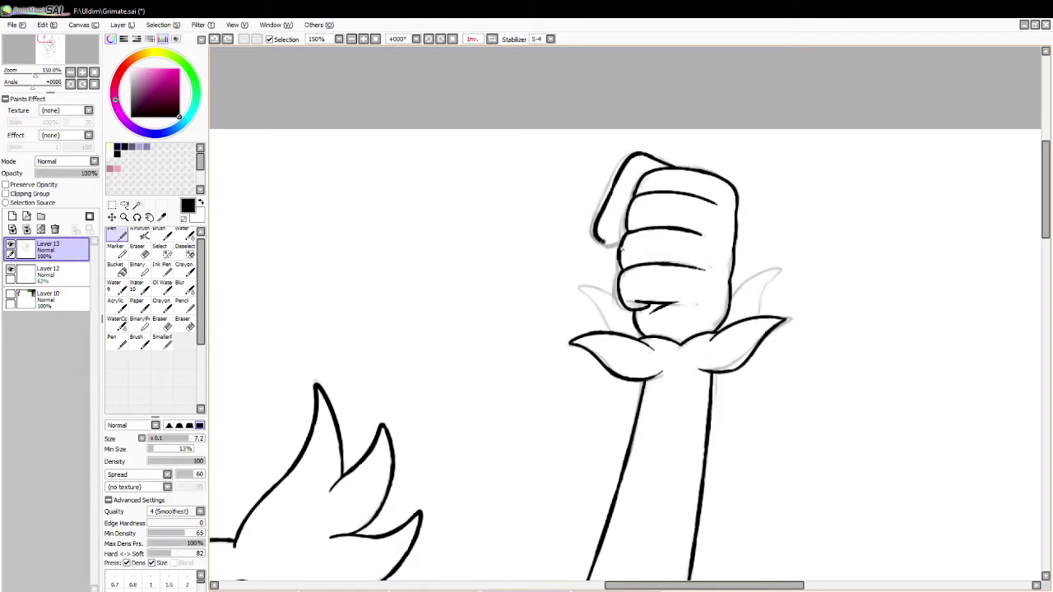
key("ctrl+z")
mouse_move(675, 168)
left_mouse_down()
mouse_move(649, 153)
mouse_move(624, 157)
mouse_move(592, 227)
mouse_move(624, 243)
mouse_move(636, 153)
mouse_move(615, 169)
mouse_move(589, 235)
mouse_move(625, 240)
left_mouse_up()
key("ctrl+z")
key("e")
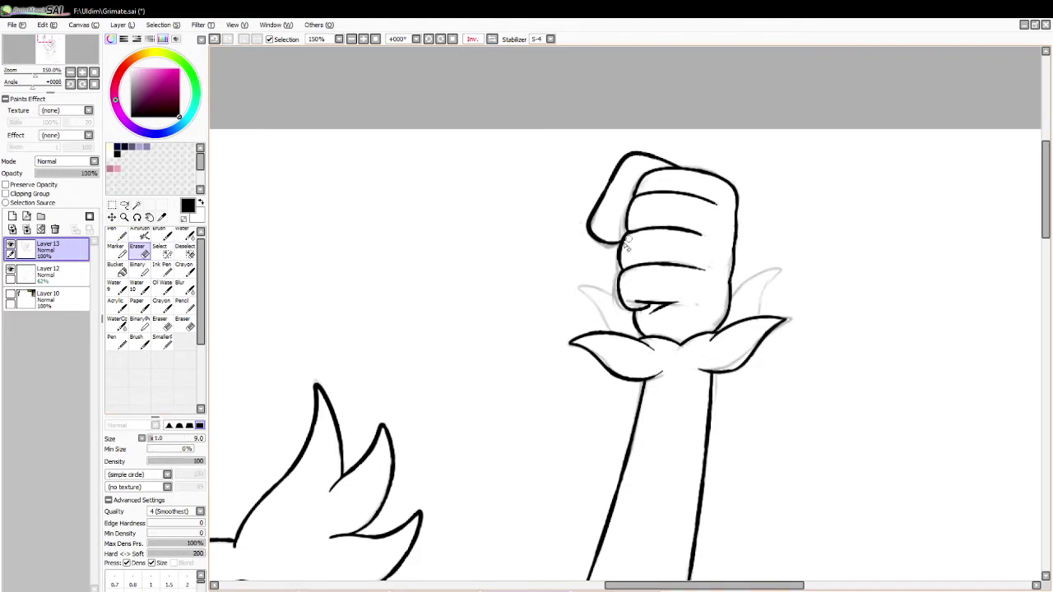
Ink both edges of the small back fur point on the left side of the wrist.
left_click(121, 234)
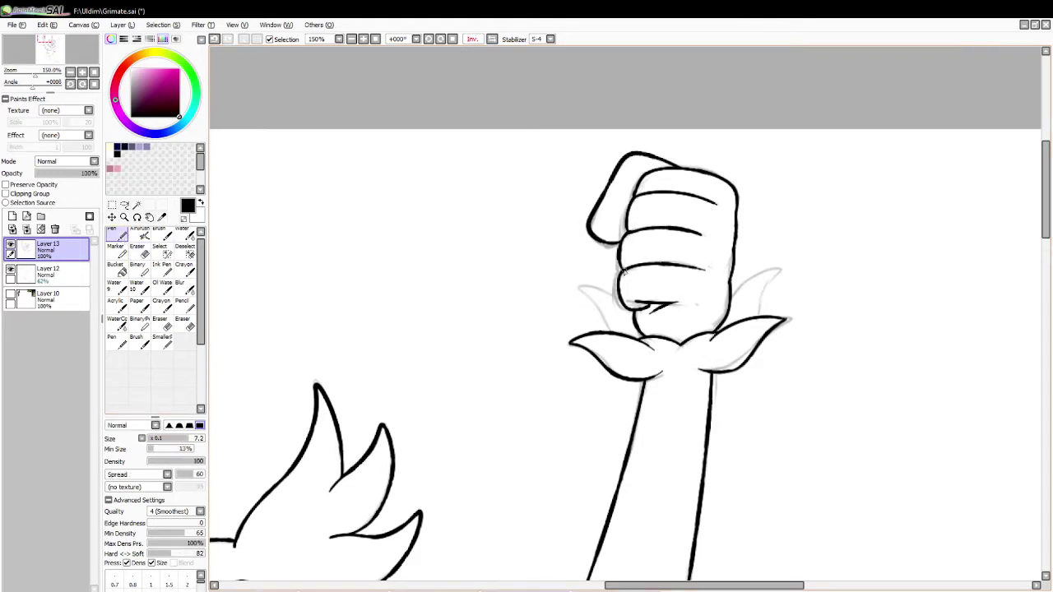
left_click_drag(582, 290, 615, 321)
mouse_move(583, 289)
left_mouse_down()
mouse_move(622, 295)
mouse_move(573, 289)
mouse_move(614, 333)
left_mouse_up()
key("ctrl+z")
key("ctrl+z")
key("ctrl+z")
key("ctrl+z")
mouse_move(621, 296)
left_mouse_down()
mouse_move(572, 291)
mouse_move(612, 328)
mouse_move(626, 301)
mouse_move(576, 289)
mouse_move(612, 330)
left_mouse_up()
key("ctrl+z")
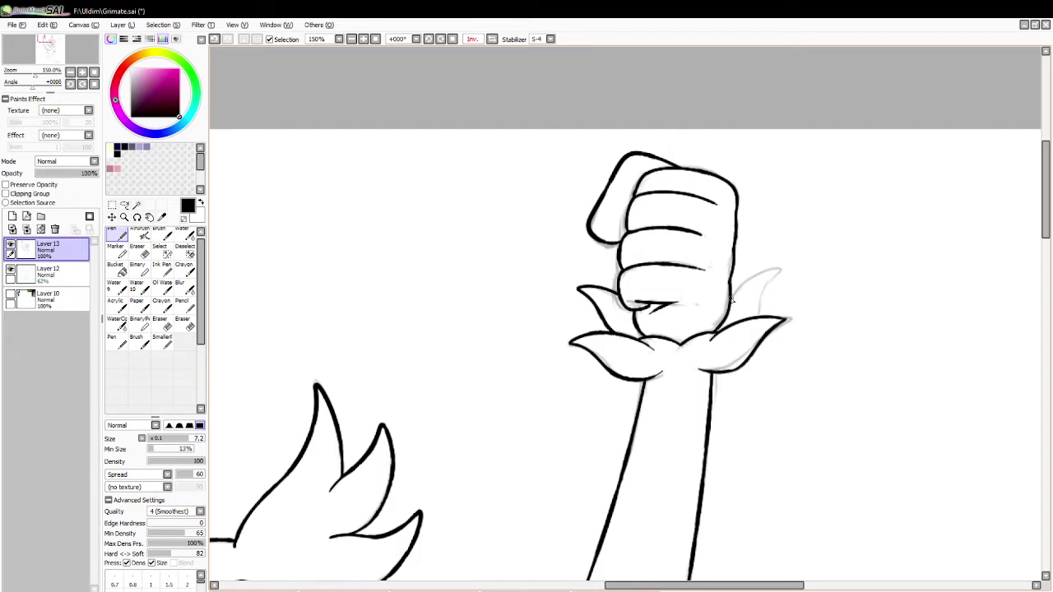
Ink the back fur point on the right side of the wrist and erase its overlap with the front fur point.
left_click_drag(730, 296, 767, 268)
mouse_move(768, 268)
left_mouse_down()
mouse_move(748, 318)
mouse_move(755, 273)
mouse_move(768, 277)
mouse_move(751, 319)
left_mouse_up()
key("ctrl+z")
key("ctrl+z")
left_click(137, 251)
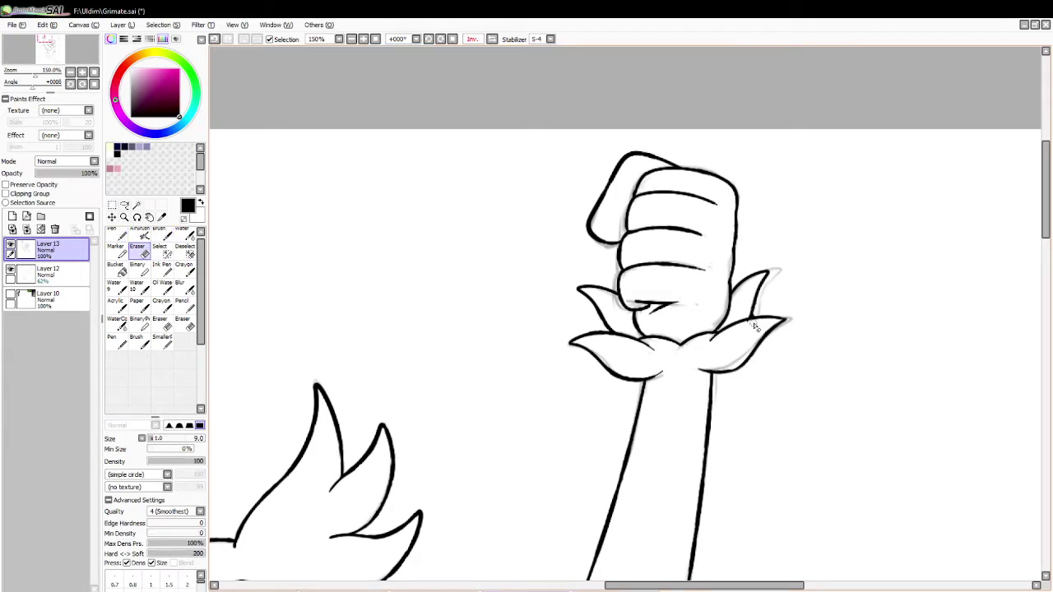
mouse_move(758, 325)
left_mouse_down()
mouse_move(732, 337)
mouse_move(740, 327)
left_mouse_up()
Erase the short diagonal crease under the bottom finger, then re-ink it and extend the finger's lower line.
left_click_drag(647, 311, 687, 313)
left_click(161, 236)
left_click(118, 236)
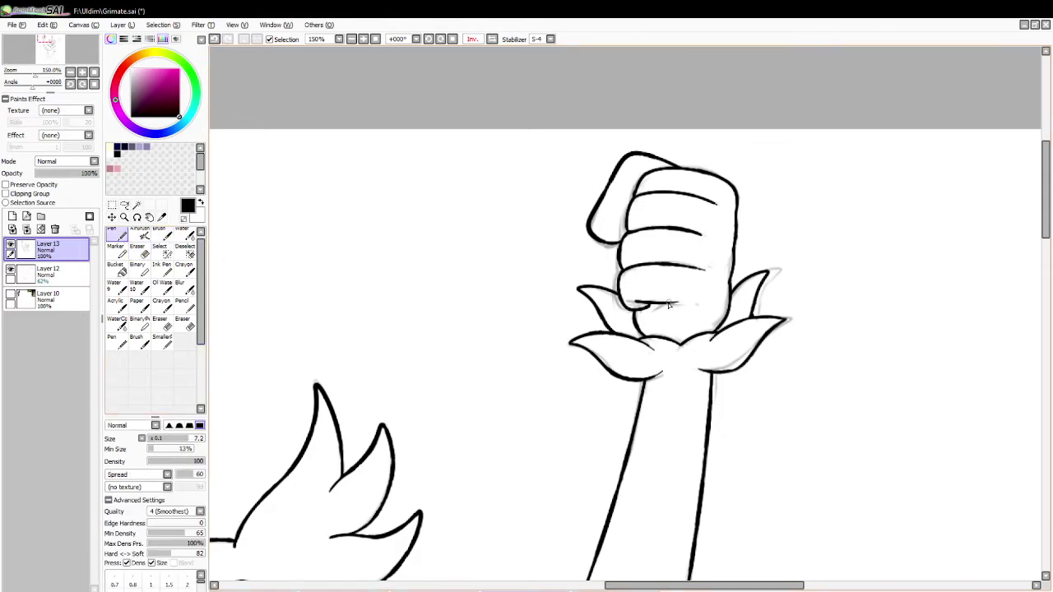
mouse_move(669, 304)
left_mouse_down()
mouse_move(698, 305)
mouse_move(656, 314)
left_mouse_up()
key("ctrl+z")
key("ctrl+z")
key("ctrl+z")
key("ctrl+z")
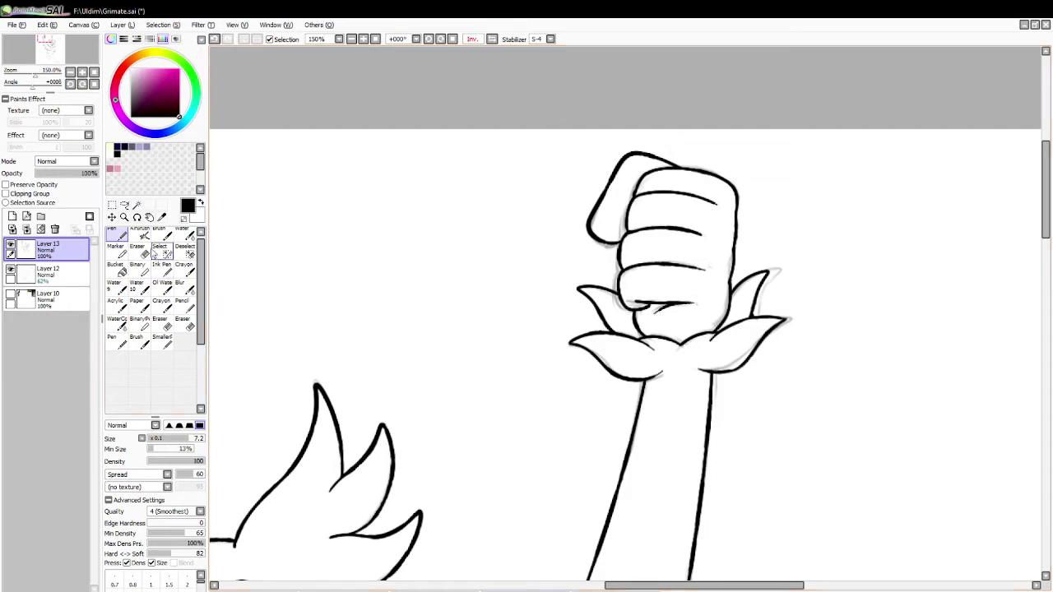
left_click(136, 251)
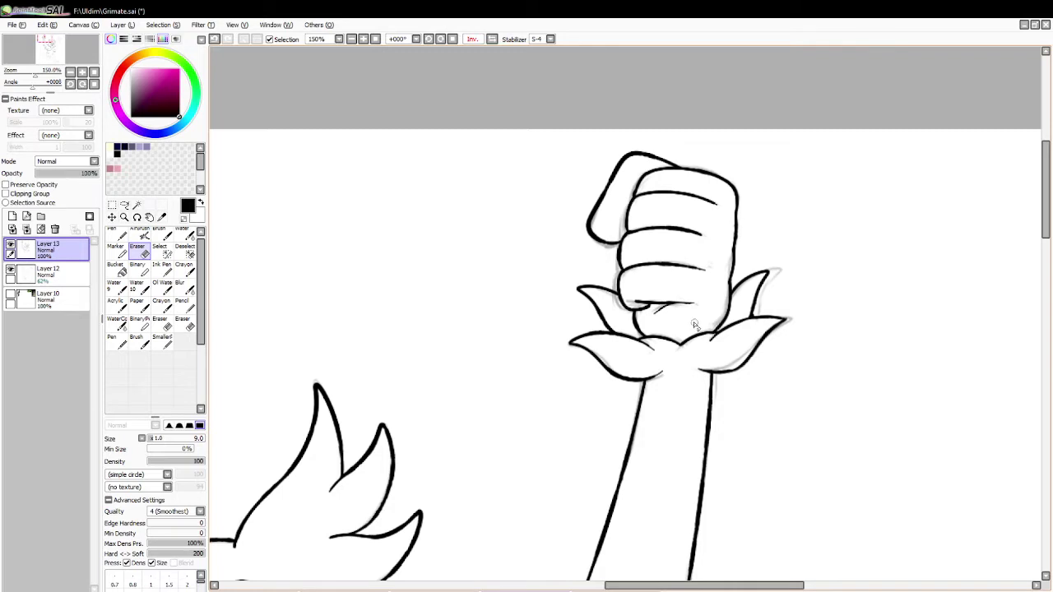
key("ctrl+z")
left_click_drag(660, 311, 667, 313)
key("ctrl+z")
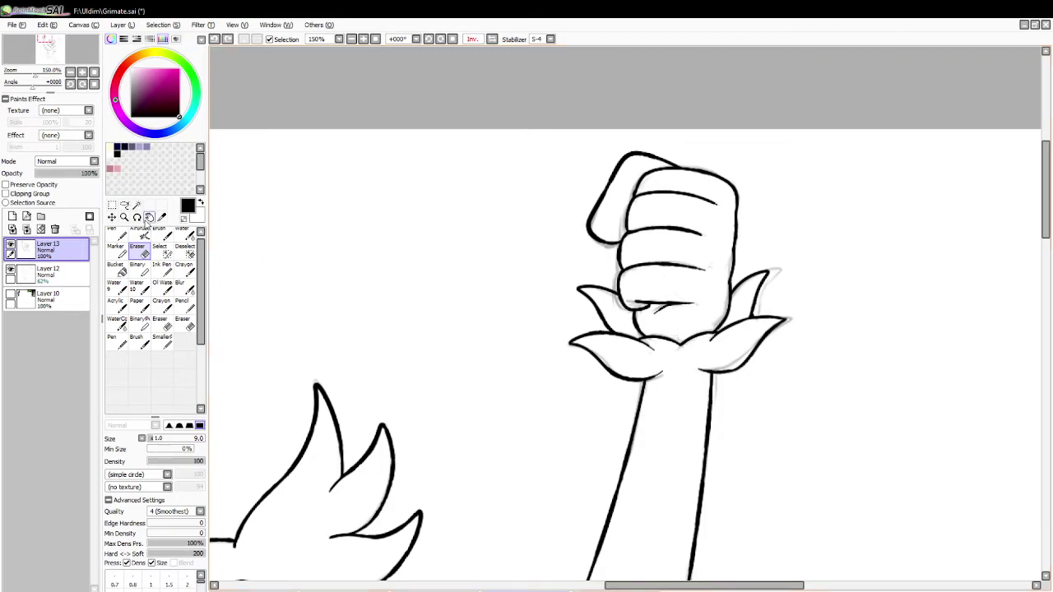
Lasso the bent digit behind the fist and free-deform its outer side slightly inward toward the fingers.
left_click(125, 204)
left_click_drag(578, 169, 612, 250)
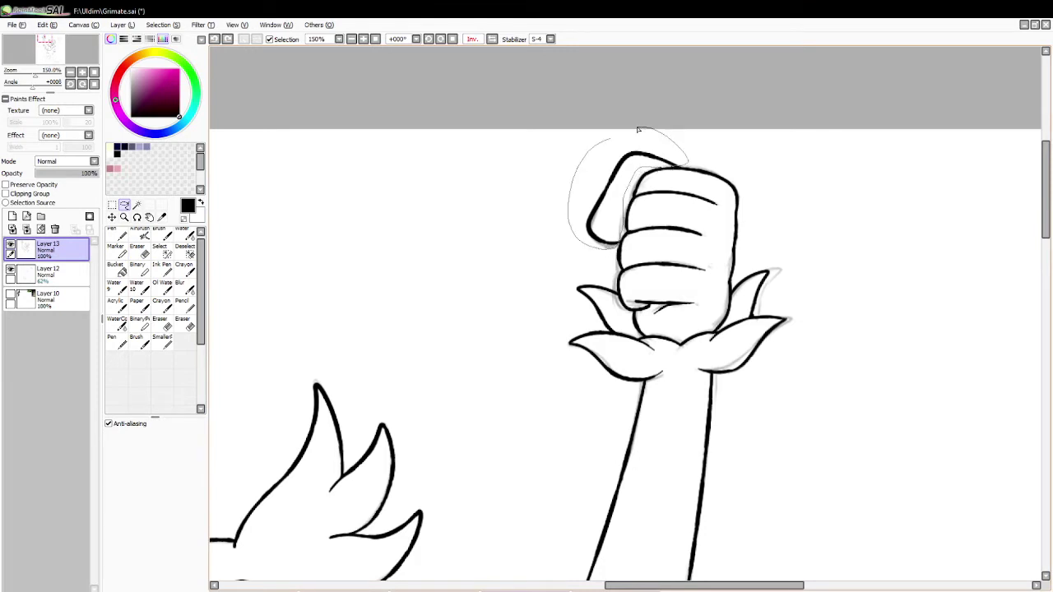
left_click_drag(638, 130, 649, 134)
key("ctrl+t")
left_click(144, 477)
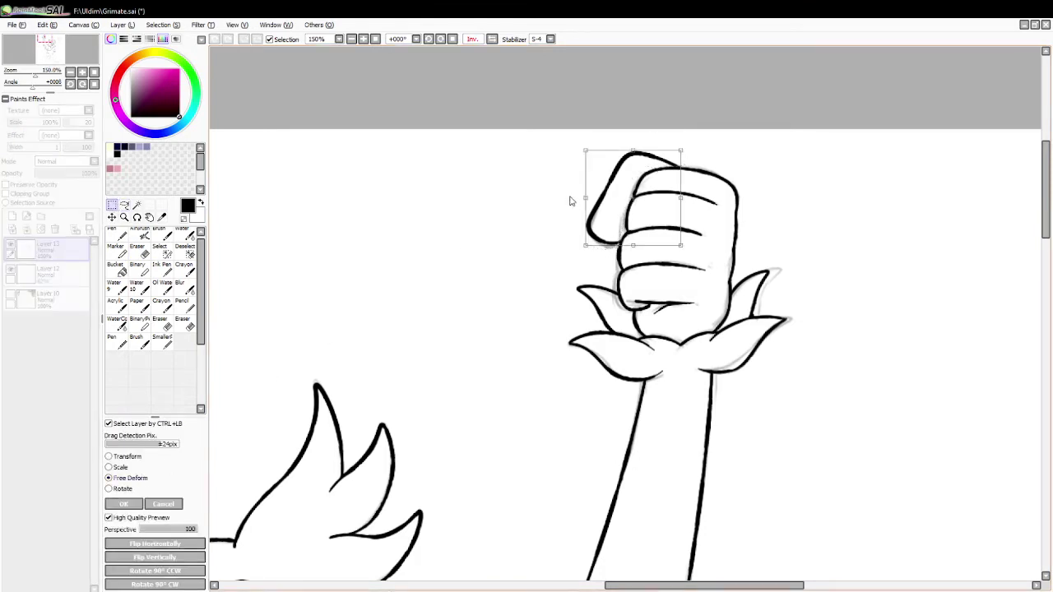
left_click_drag(586, 198, 591, 199)
left_click_drag(591, 152, 589, 155)
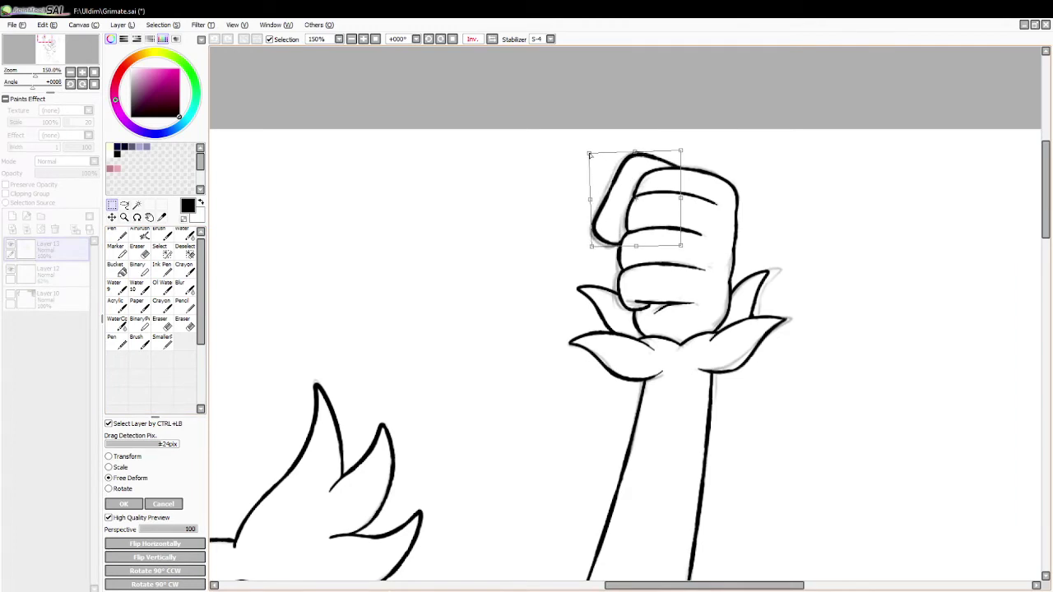
left_click(138, 503)
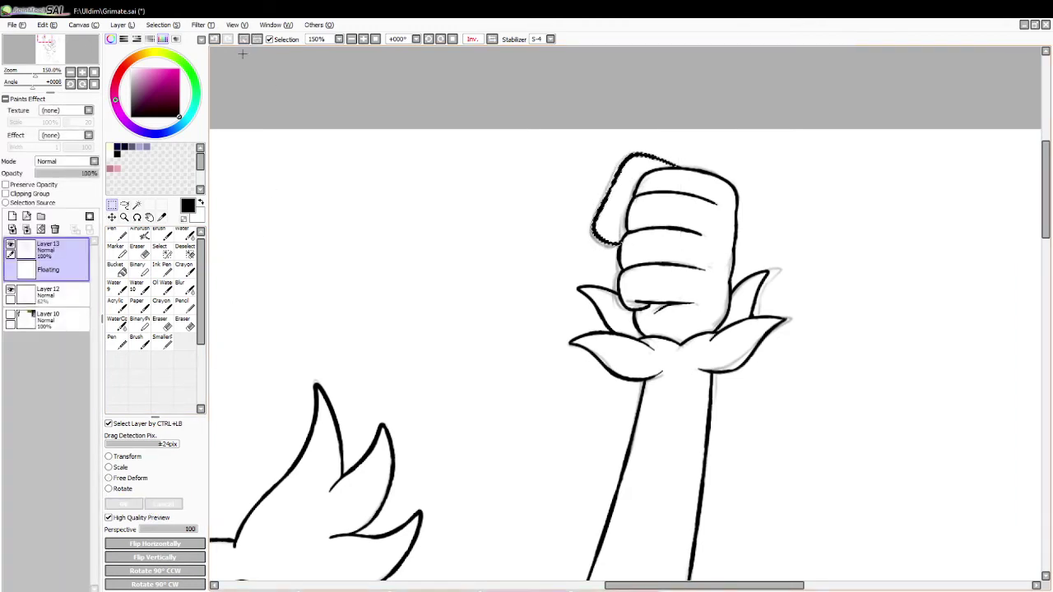
Ink the short crease above the elbow fur points of the arm on the right.
left_click(117, 237)
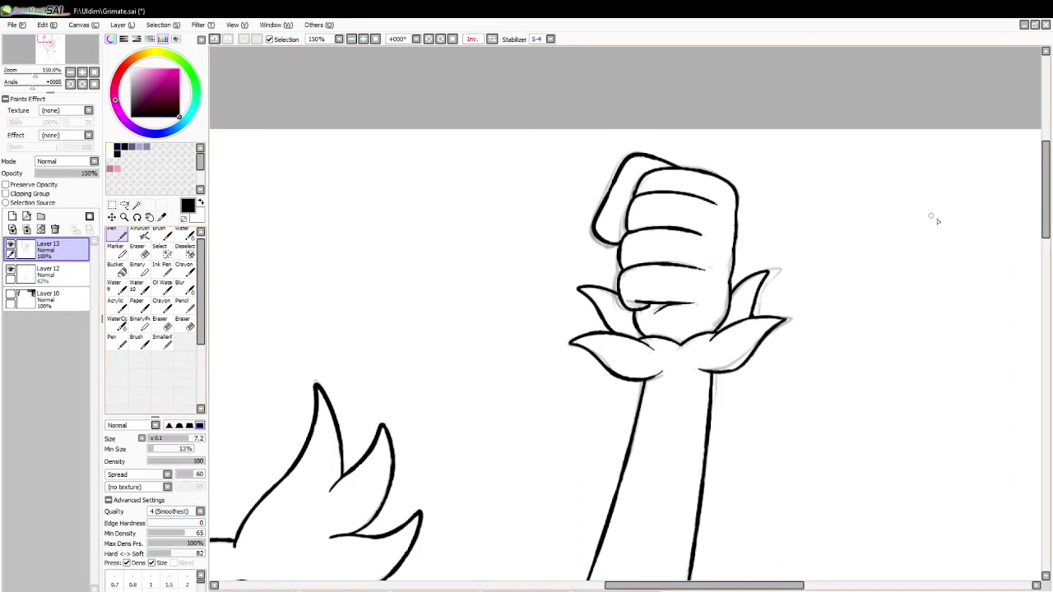
left_click_drag(1048, 212, 976, 355)
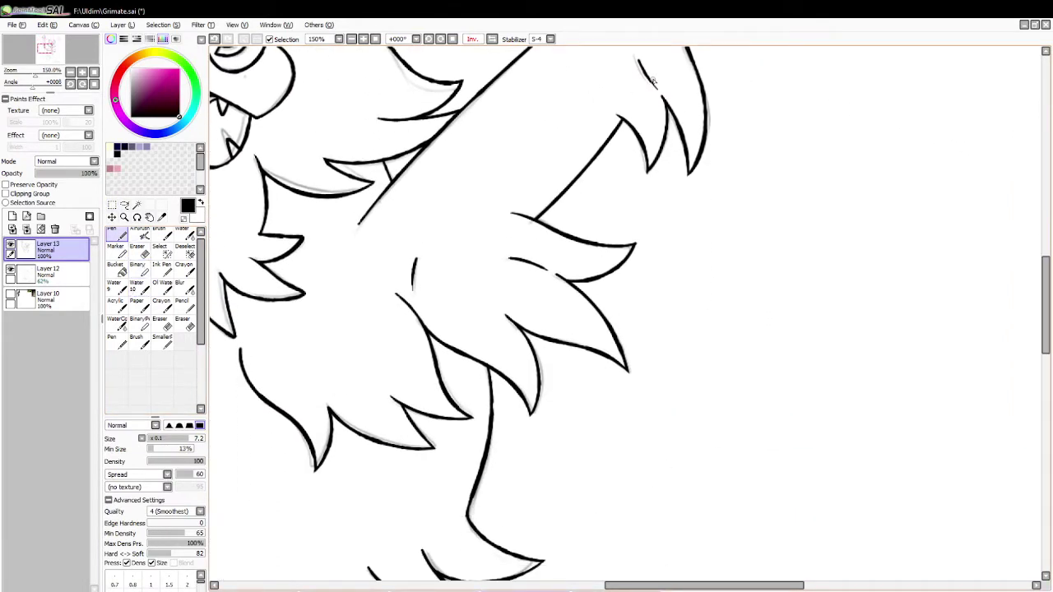
key("ctrl+z")
left_click_drag(645, 74, 658, 91)
Ink the small fur points on the left side of the body, trim the upper tip, and add the short crease beside them.
left_click_drag(666, 585, 613, 585)
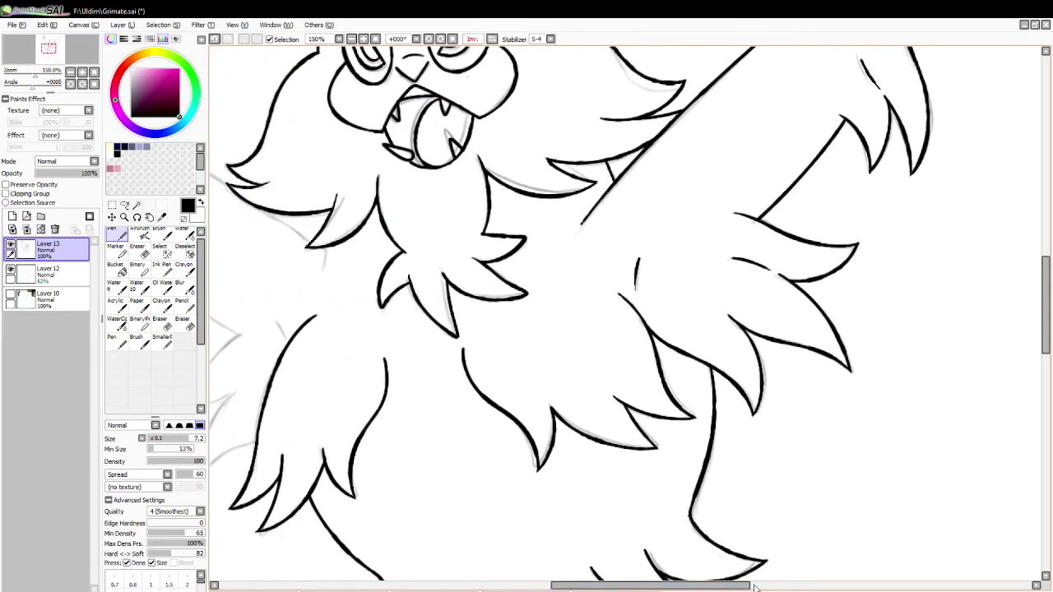
left_click_drag(740, 587, 666, 588)
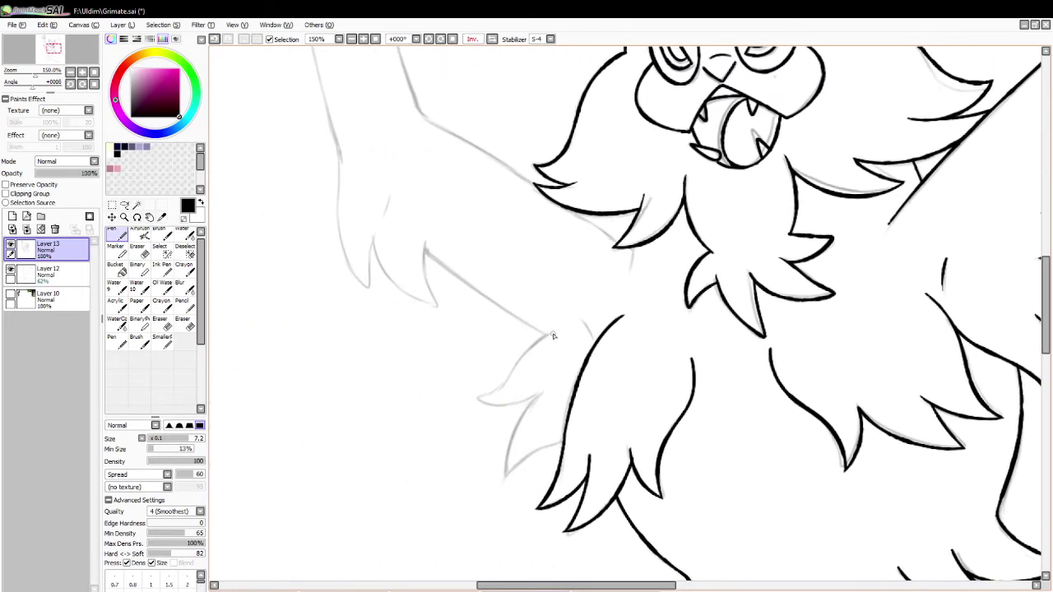
mouse_move(553, 335)
left_mouse_down()
mouse_move(472, 396)
mouse_move(552, 394)
mouse_move(505, 482)
left_mouse_up()
key("ctrl+z")
mouse_move(544, 392)
left_mouse_down()
mouse_move(505, 484)
mouse_move(564, 441)
mouse_move(540, 450)
left_mouse_up()
key("ctrl+z")
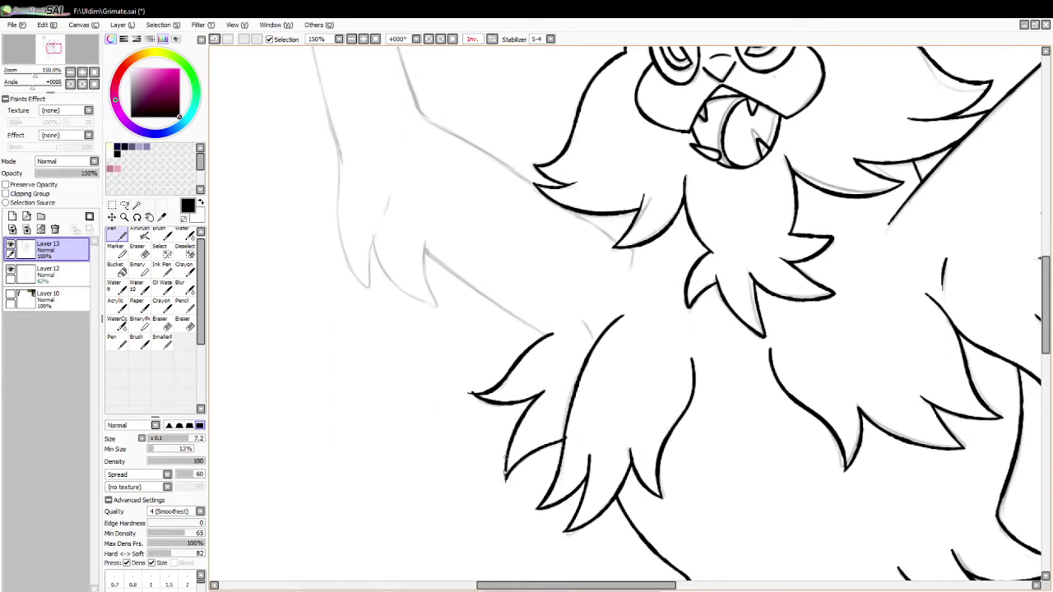
key("e")
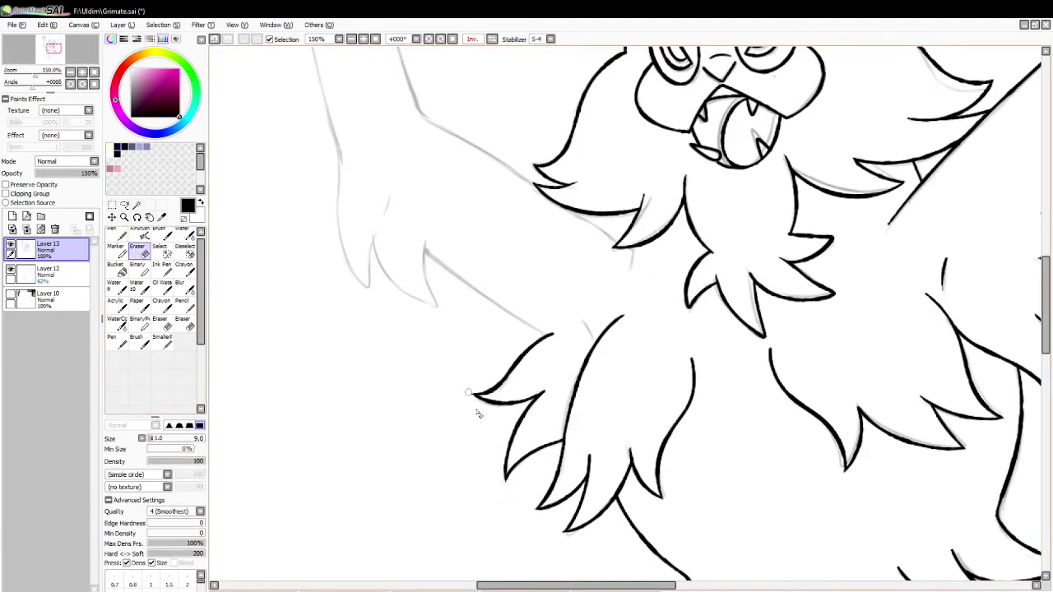
left_click(122, 234)
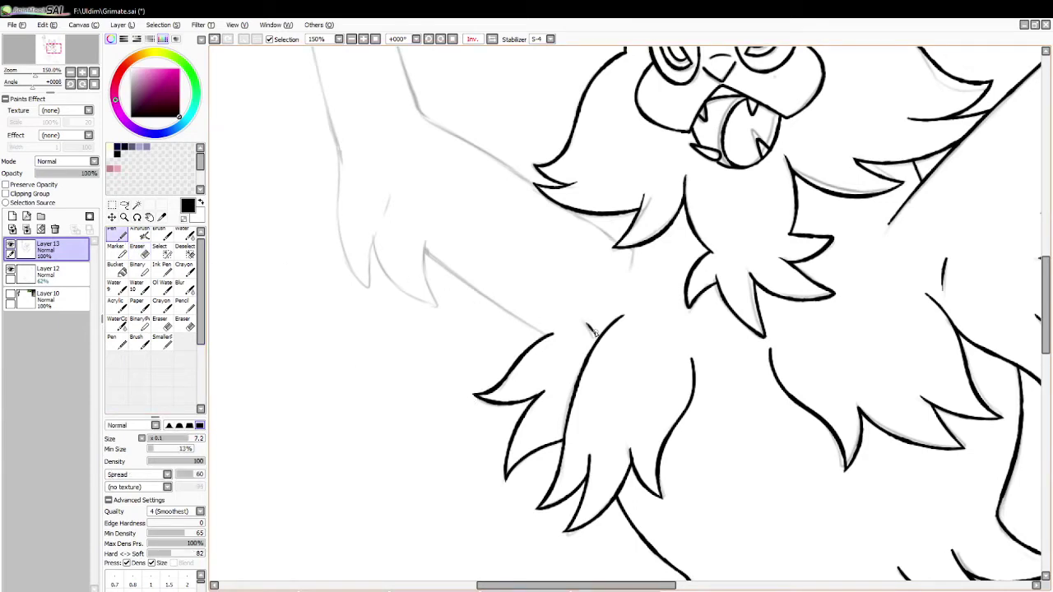
left_click_drag(584, 319, 599, 340)
Erase the short crease above the right shoulder fur, then re-ink it over the sketch and clean its edges.
key("e")
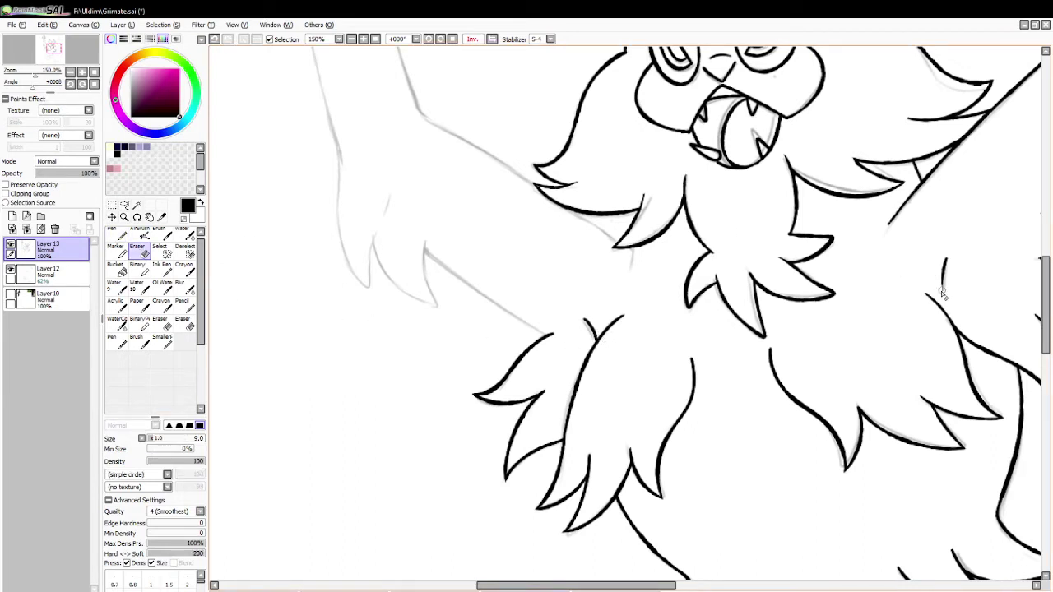
left_click_drag(949, 258, 943, 258)
left_click(169, 231)
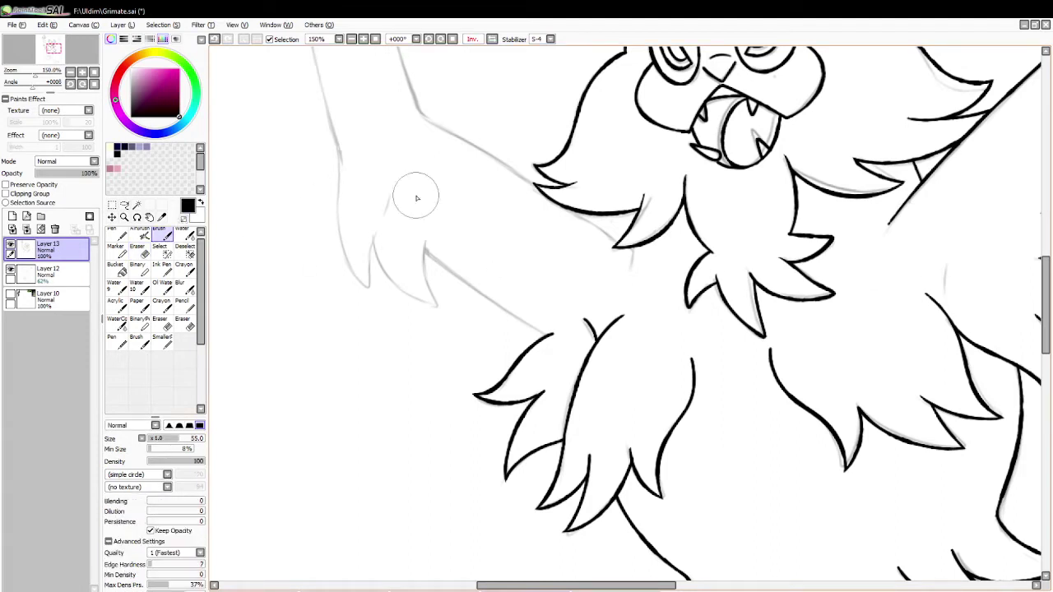
left_click(123, 234)
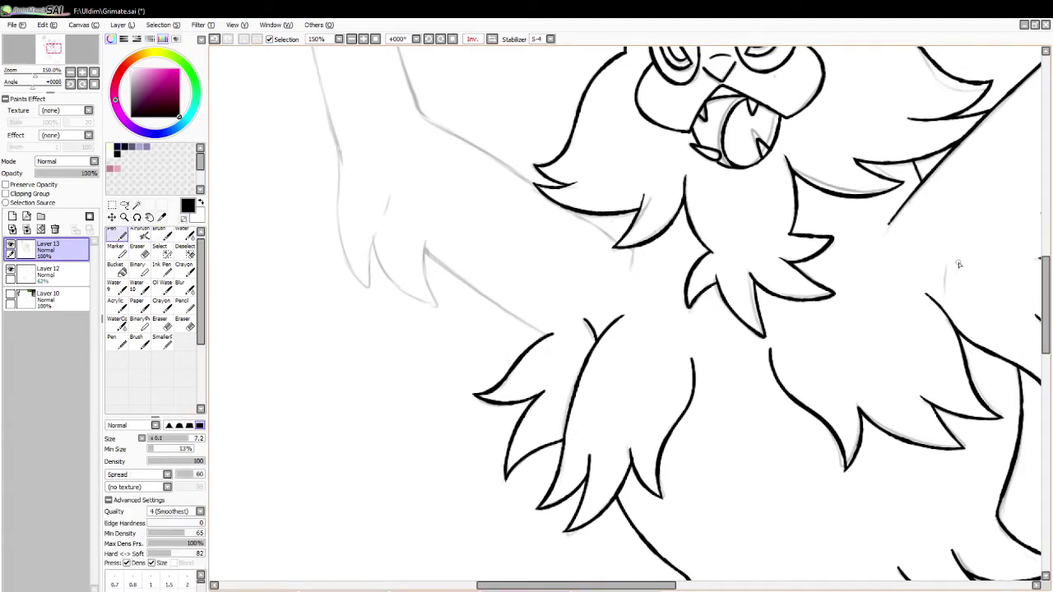
left_click_drag(950, 259, 946, 297)
key("ctrl+z")
left_click_drag(949, 262, 949, 296)
key("e")
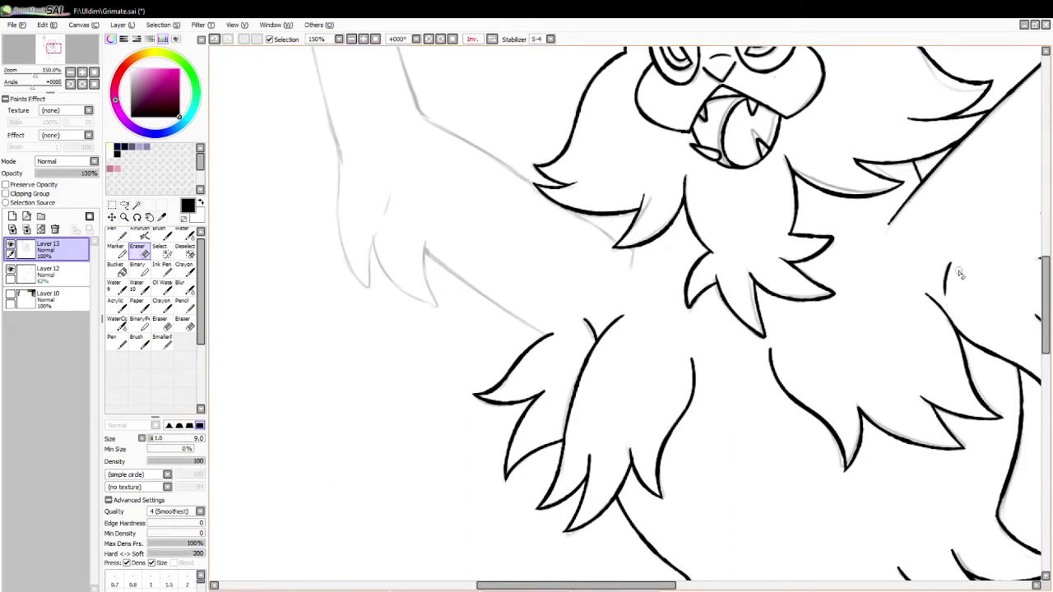
left_click_drag(949, 300, 960, 261)
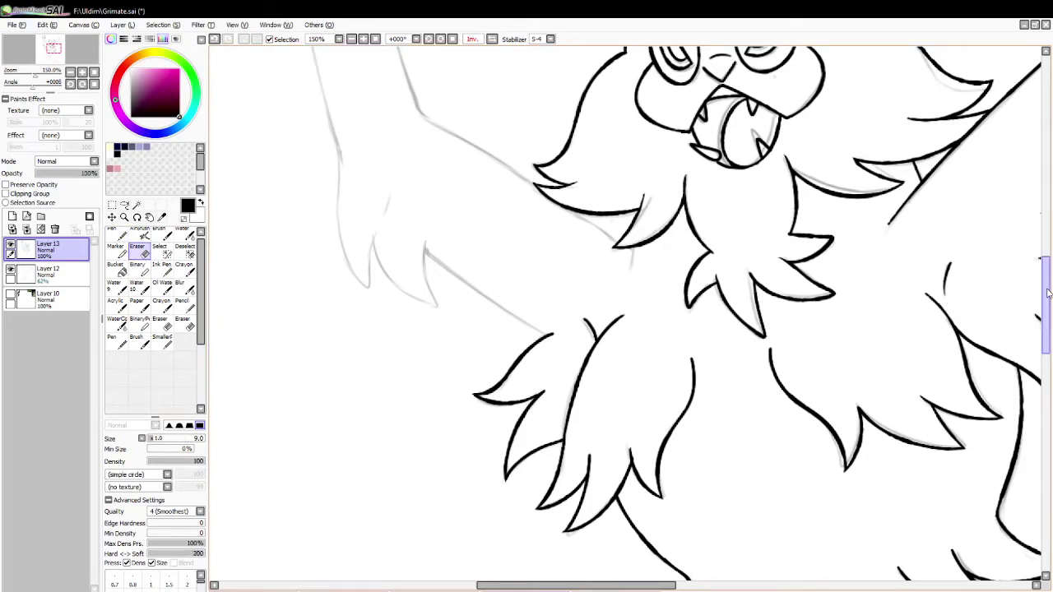
Ink the upper edge of the left upper arm from the elbow to the mane, continuing it between the two lower mane points.
left_click_drag(1046, 288, 1045, 255)
left_click(116, 237)
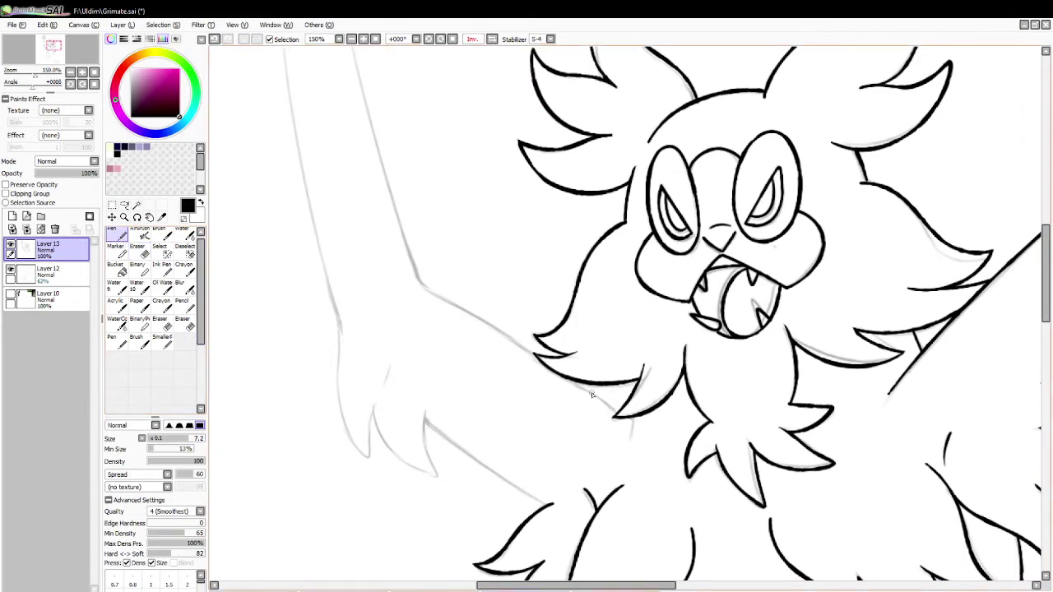
left_click(140, 251)
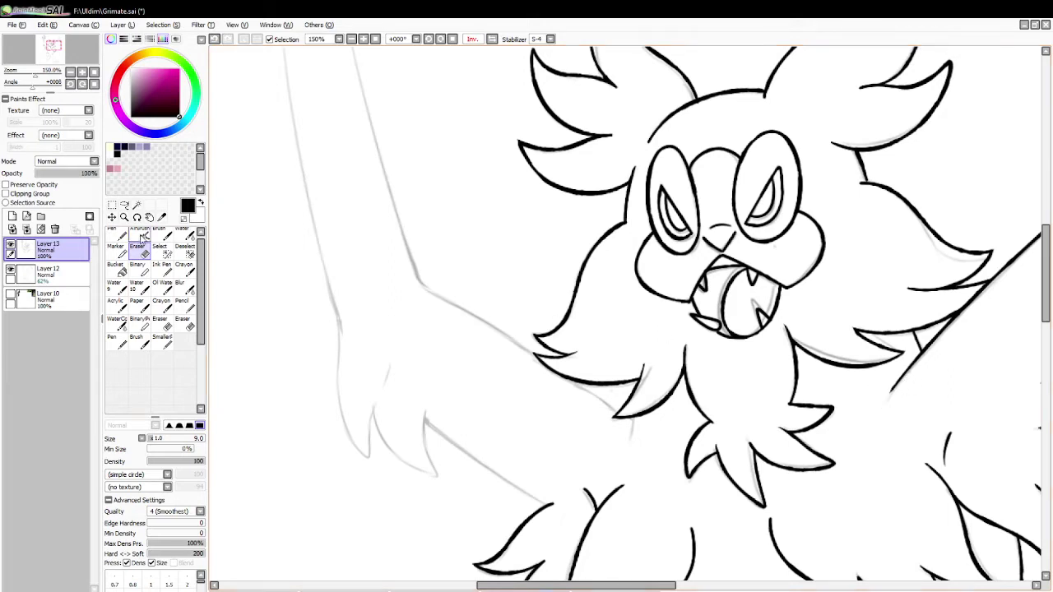
left_click(119, 236)
left_click_drag(425, 287, 540, 357)
key("ctrl+z")
key("ctrl+z")
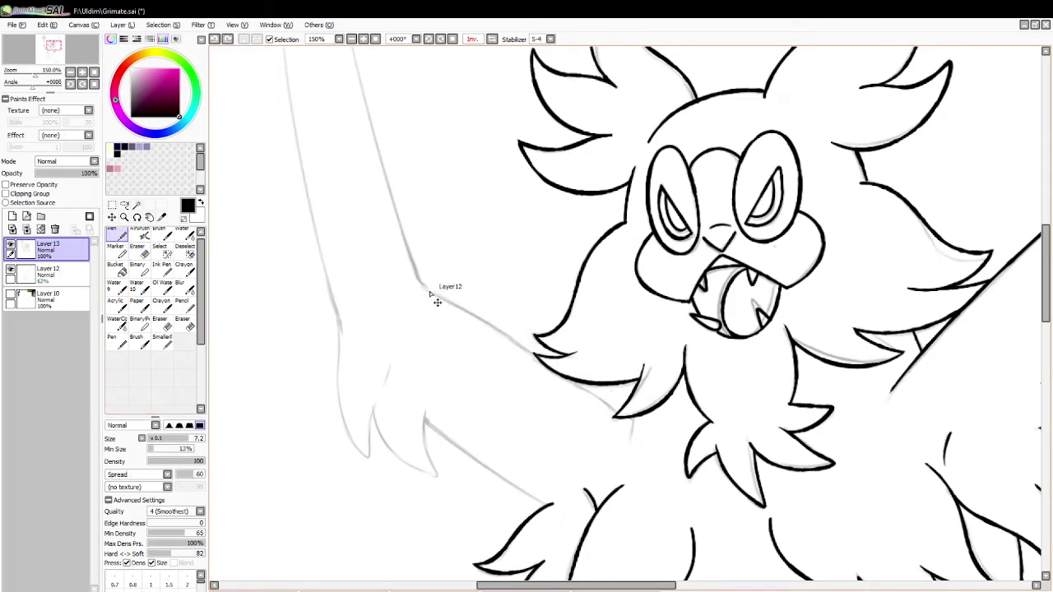
key("ctrl+y")
key("ctrl+z")
left_click_drag(425, 291, 623, 409)
key("ctrl+z")
key("ctrl+z")
key("ctrl+z")
left_click_drag(578, 378, 623, 406)
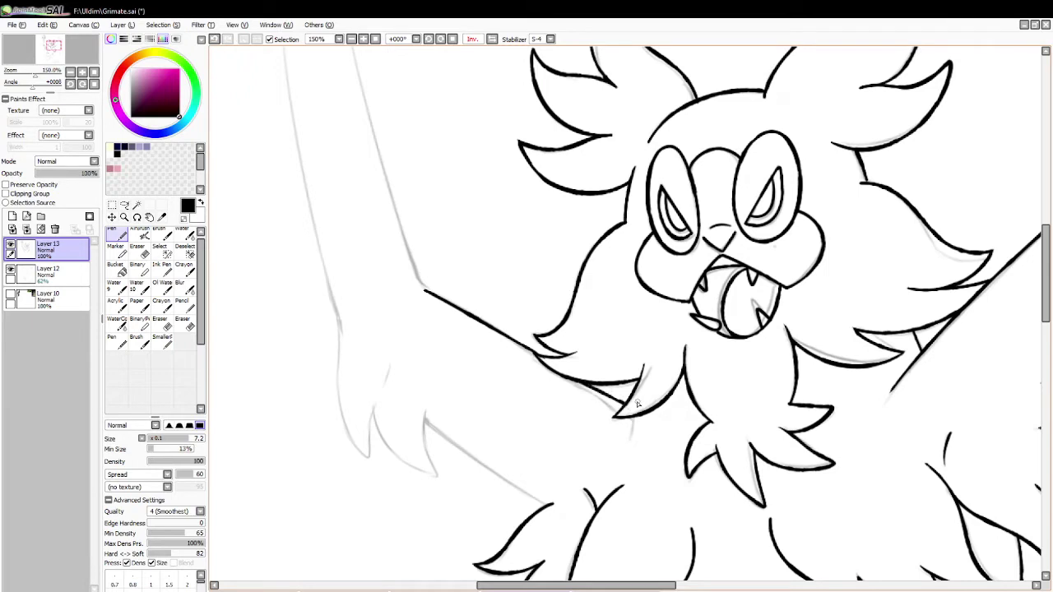
key("ctrl+z")
Ink the short line below the mane tip and the lower edge of the left upper arm down to the body fur.
left_click_drag(632, 416, 629, 434)
left_click_drag(426, 420, 530, 495)
mouse_move(451, 438)
left_mouse_down()
mouse_move(549, 509)
mouse_move(497, 473)
mouse_move(548, 504)
mouse_move(528, 489)
left_mouse_up()
key("ctrl+z")
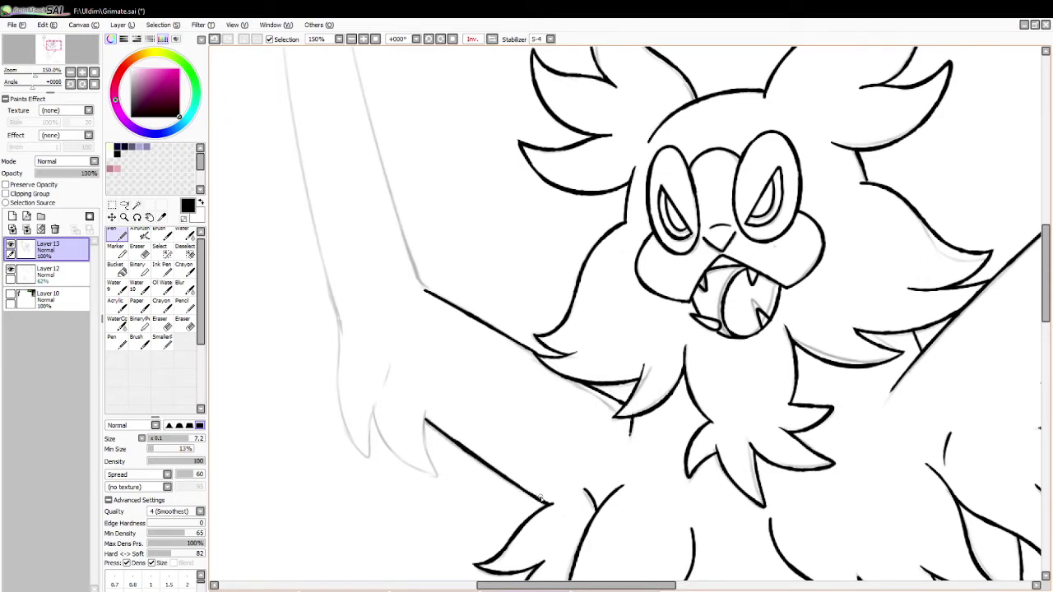
Ink the two fur points hanging from the left elbow and the short crease above them.
mouse_move(336, 309)
left_mouse_down()
mouse_move(333, 391)
mouse_move(364, 463)
mouse_move(379, 405)
left_mouse_up()
mouse_move(391, 367)
left_mouse_down()
mouse_move(373, 418)
mouse_move(427, 468)
mouse_move(426, 412)
left_mouse_up()
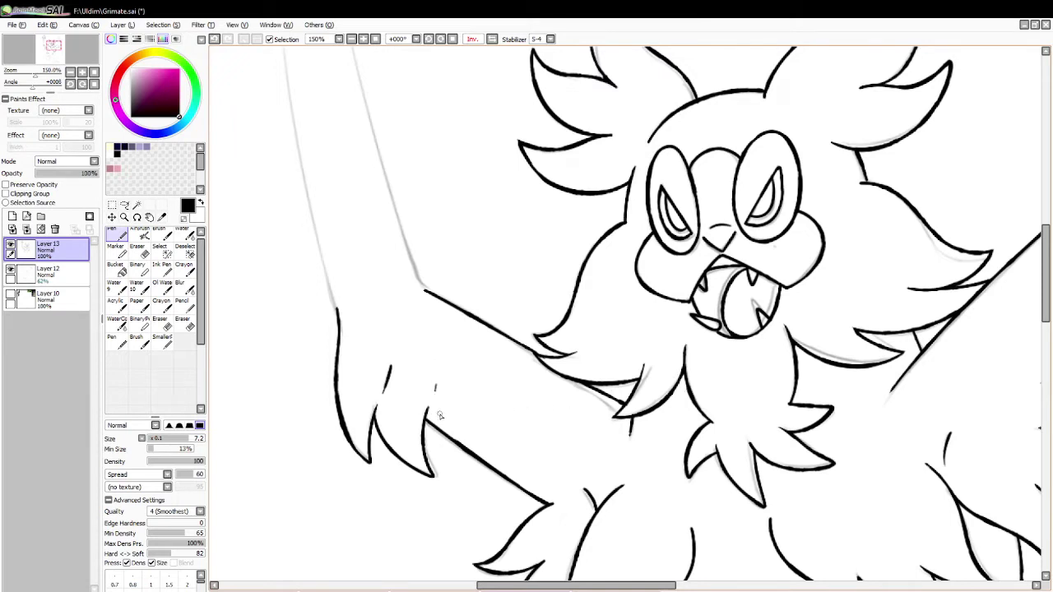
key("ctrl+z")
Ink the outer edge of the left forearm from the wrist cuff down to the elbow fur.
scroll(1038, 299, "up", 5)
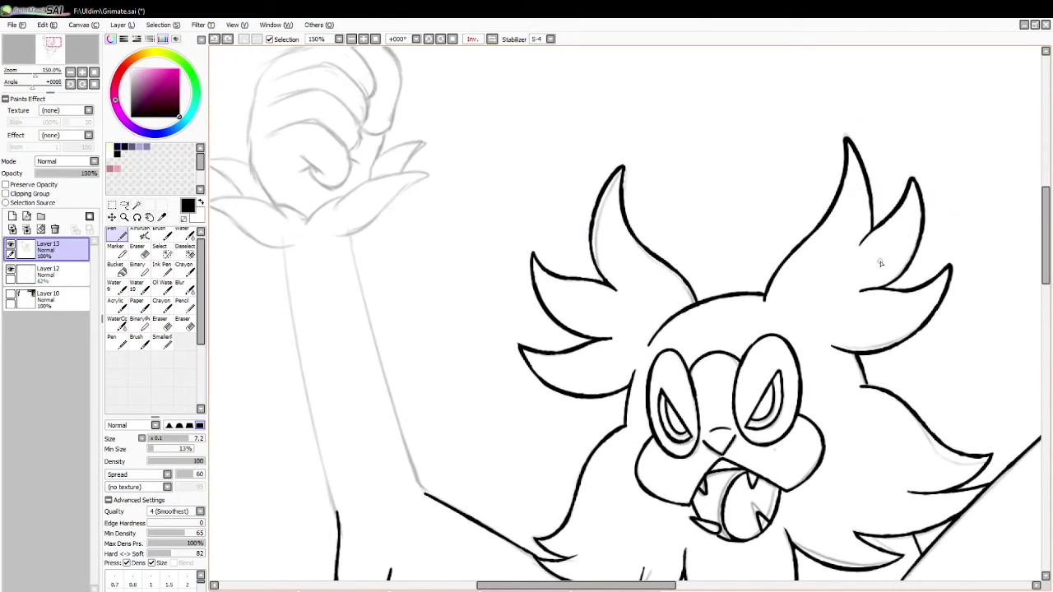
mouse_move(283, 244)
left_mouse_down()
mouse_move(314, 476)
mouse_move(339, 534)
left_mouse_up()
key("ctrl+z")
left_click_drag(283, 243, 354, 559)
Ink the inner edge of the left forearm from the wrist cuff down to the elbow bend.
left_click_drag(349, 235, 428, 548)
key("ctrl+z")
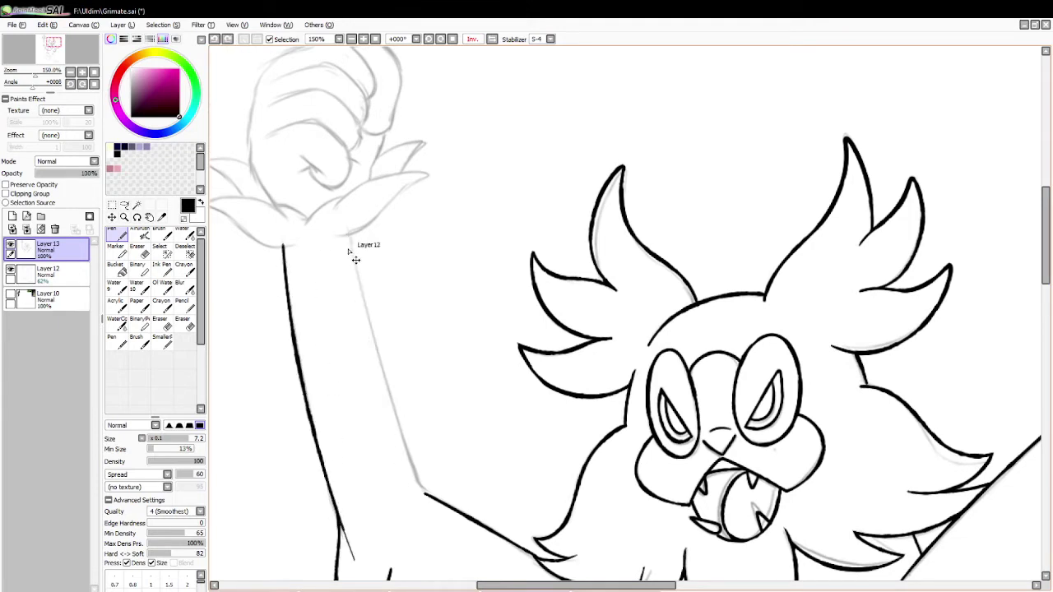
mouse_move(350, 236)
left_mouse_down()
mouse_move(402, 432)
mouse_move(436, 480)
mouse_move(382, 409)
mouse_move(428, 516)
left_mouse_up()
key("ctrl+z")
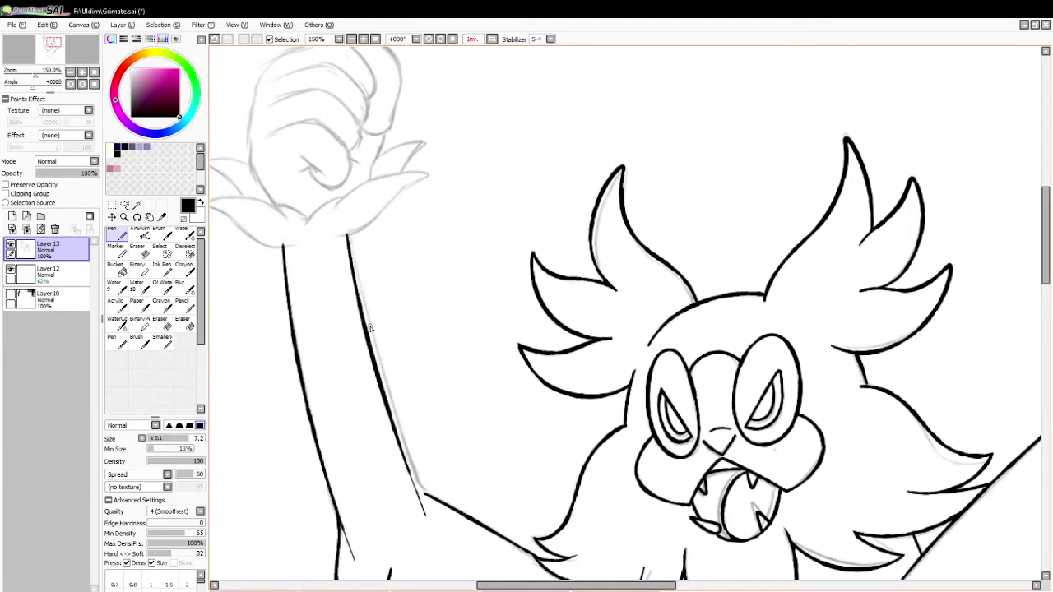
key("ctrl+z")
left_click_drag(348, 232, 429, 518)
Clean up and re-ink the inner elbow corner of the left arm, then erase the outer edge's overshoot at the elbow fur.
mouse_move(400, 441)
left_mouse_down()
mouse_move(417, 487)
mouse_move(410, 465)
mouse_move(461, 514)
mouse_move(440, 497)
mouse_move(420, 512)
mouse_move(443, 542)
mouse_move(405, 483)
mouse_move(489, 542)
left_mouse_up()
key("ctrl+z")
left_click(137, 247)
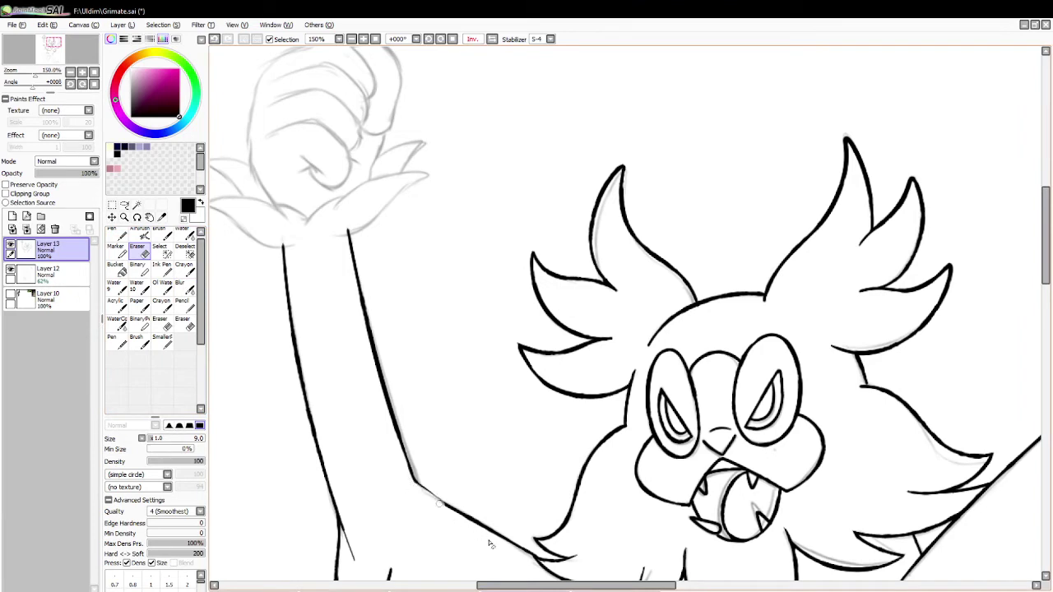
left_click_drag(416, 491, 498, 546)
left_click_drag(449, 511, 501, 546)
key("n")
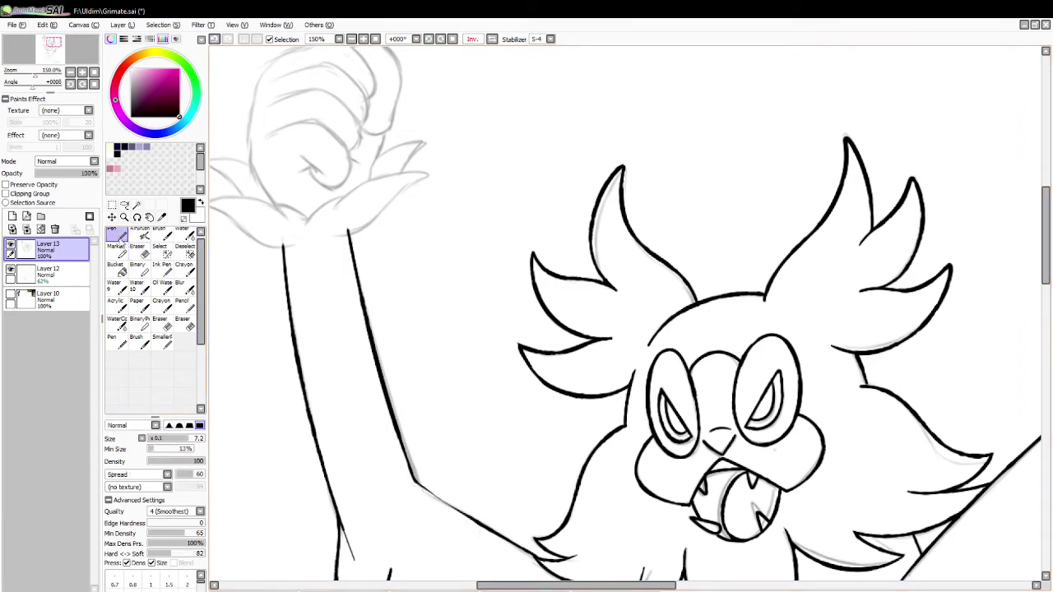
left_click_drag(410, 474, 460, 504)
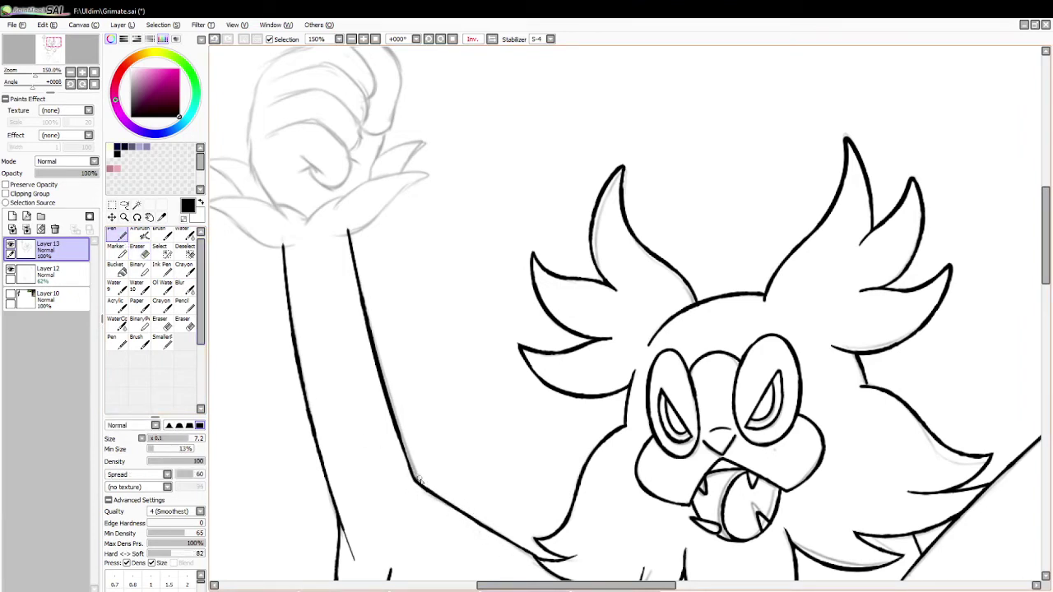
key("e")
mouse_move(347, 543)
left_mouse_down()
mouse_move(351, 572)
mouse_move(339, 496)
mouse_move(349, 553)
left_mouse_up()
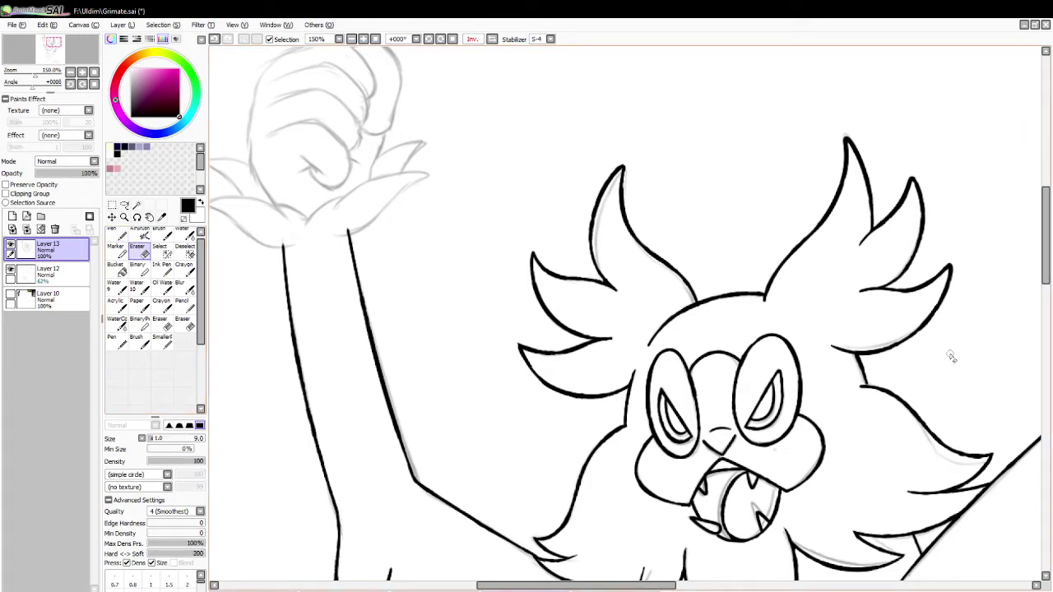
Ink the left front fur point of the left wrist cuff and the short curve rising from the cuff's centre.
scroll(1047, 299, "up", 3)
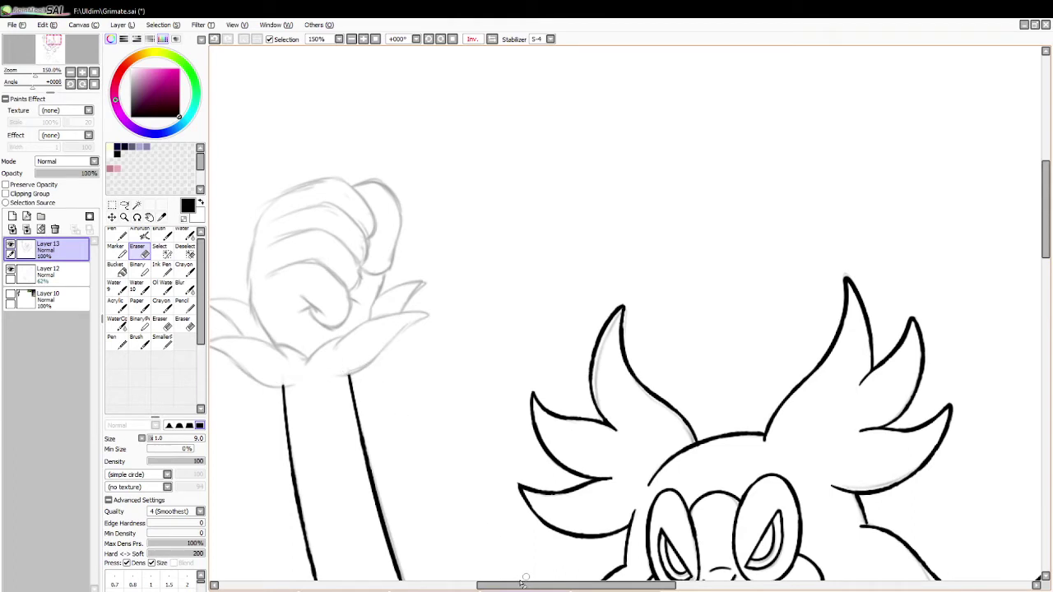
left_click_drag(517, 589, 474, 589)
left_click(117, 236)
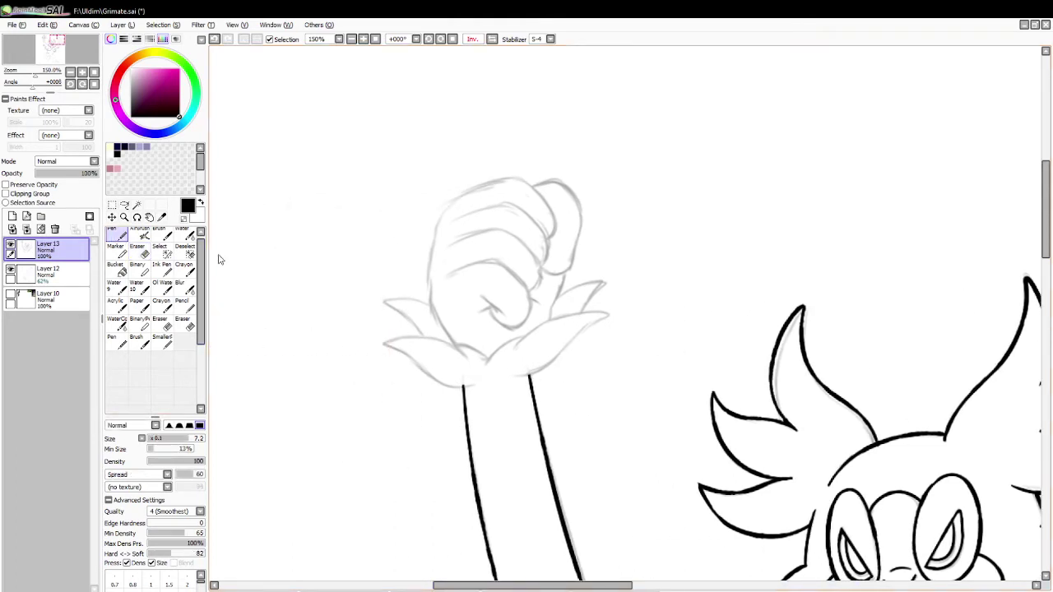
mouse_move(384, 344)
left_mouse_down()
mouse_move(436, 382)
mouse_move(394, 342)
mouse_move(473, 359)
mouse_move(608, 323)
left_mouse_up()
key("ctrl+z")
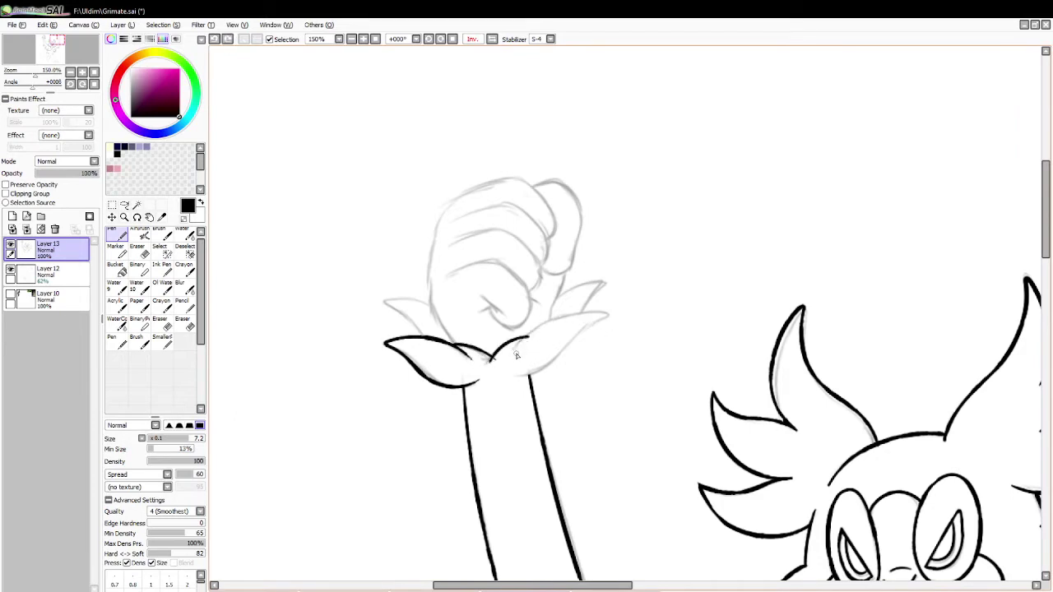
Ink both edges of the cuff's right front fur point and erase the overshoots at its tip and the cuff's centre.
left_click_drag(513, 355, 606, 313)
key("ctrl+z")
mouse_move(513, 354)
left_mouse_down()
mouse_move(611, 316)
mouse_move(518, 377)
mouse_move(570, 357)
mouse_move(618, 315)
left_mouse_up()
key("ctrl+z")
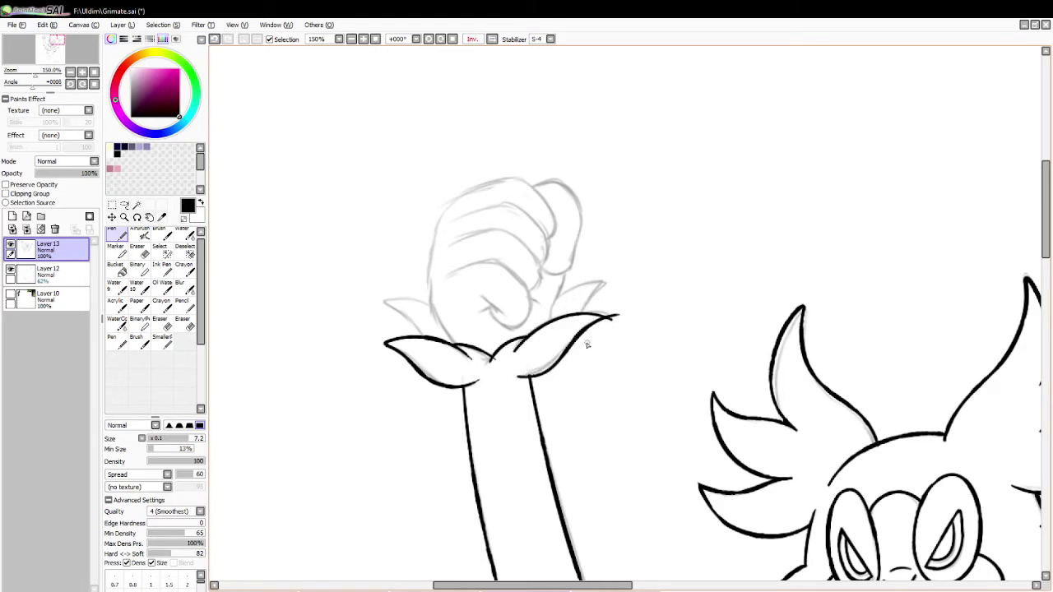
key("ctrl+z")
mouse_move(518, 376)
left_mouse_down()
mouse_move(548, 378)
mouse_move(609, 320)
left_mouse_up()
key("e")
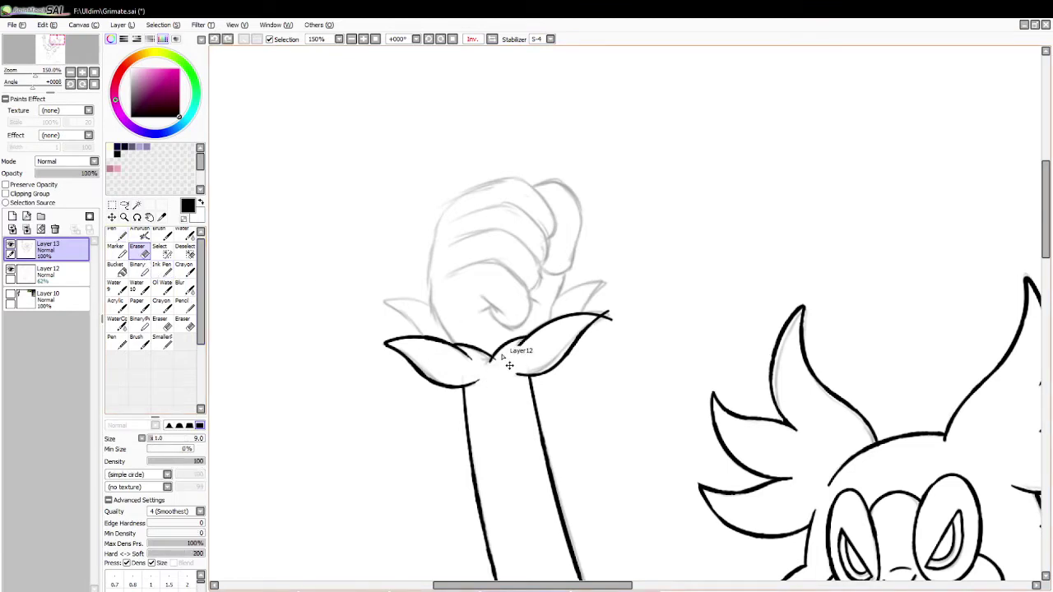
mouse_move(503, 357)
left_mouse_down()
mouse_move(490, 369)
mouse_move(486, 359)
mouse_move(500, 370)
left_mouse_up()
left_click_drag(598, 326, 606, 316)
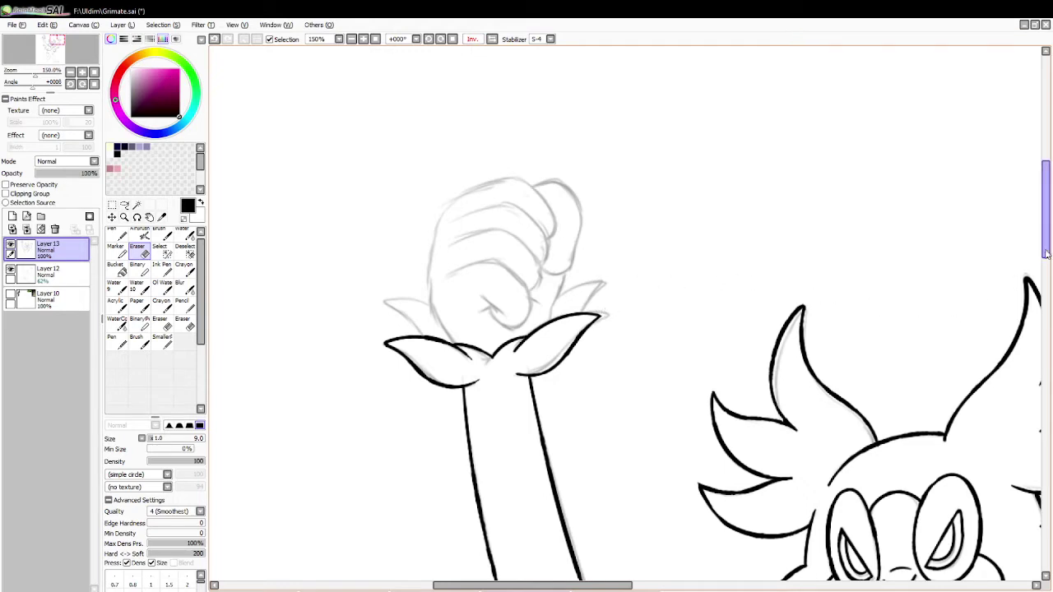
Ink the left fist's lower outer edge above the wrist cuff and the lowest curled finger with its crease.
left_click_drag(1045, 253, 1045, 245)
key("n")
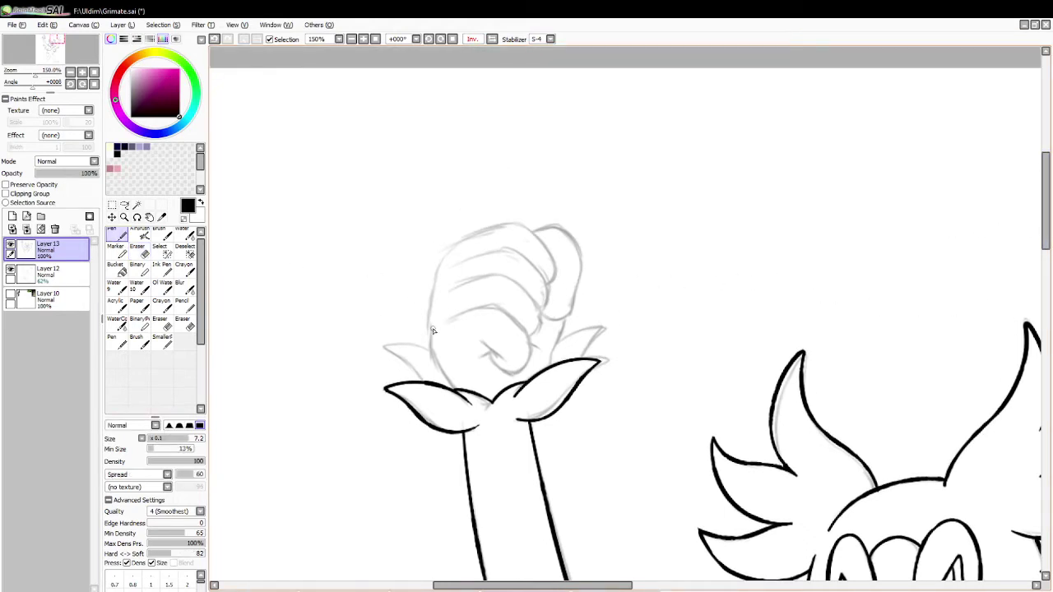
mouse_move(433, 330)
left_mouse_down()
mouse_move(432, 368)
mouse_move(452, 382)
mouse_move(430, 366)
mouse_move(449, 374)
left_mouse_up()
key("ctrl+z")
mouse_move(448, 321)
left_mouse_down()
mouse_move(507, 318)
mouse_move(516, 339)
mouse_move(504, 313)
mouse_move(536, 348)
left_mouse_up()
key("ctrl+z")
key("ctrl+z")
mouse_move(446, 323)
left_mouse_down()
mouse_move(472, 311)
mouse_move(516, 318)
mouse_move(513, 373)
left_mouse_up()
mouse_move(479, 339)
left_mouse_down()
mouse_move(495, 365)
mouse_move(518, 376)
mouse_move(488, 355)
left_mouse_up()
key("ctrl+z")
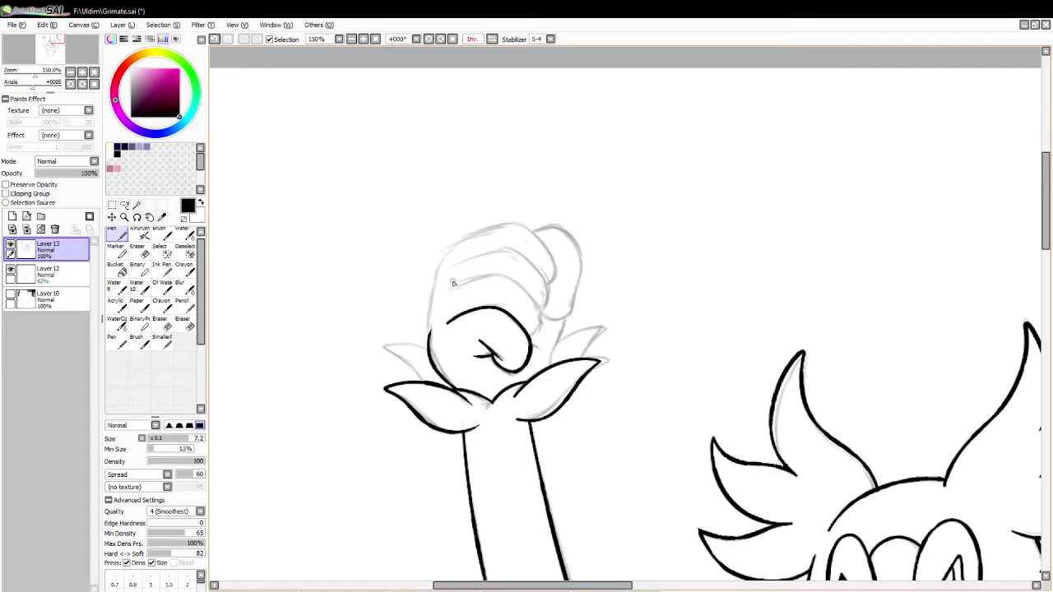
Ink the two middle finger curves of the left fist.
mouse_move(449, 291)
left_mouse_down()
mouse_move(480, 272)
mouse_move(531, 295)
mouse_move(542, 316)
mouse_move(483, 277)
mouse_move(515, 286)
mouse_move(541, 318)
mouse_move(531, 346)
left_mouse_up()
key("ctrl+z")
mouse_move(452, 269)
left_mouse_down()
mouse_move(507, 255)
mouse_move(534, 270)
mouse_move(545, 319)
left_mouse_up()
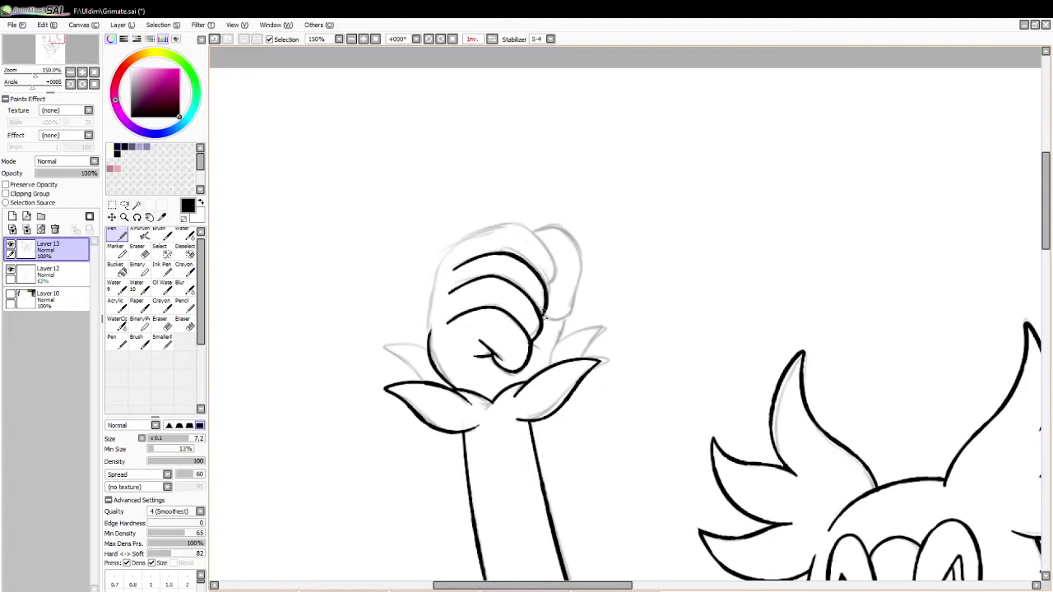
Ink the top finger's outline along the upper edge of the left fist.
mouse_move(458, 246)
left_mouse_down()
mouse_move(487, 227)
mouse_move(555, 264)
mouse_move(564, 300)
left_mouse_up()
key("ctrl+z")
mouse_move(453, 246)
left_mouse_down()
mouse_move(512, 223)
mouse_move(550, 259)
mouse_move(552, 289)
left_mouse_up()
left_click_drag(453, 245, 434, 298)
key("ctrl+z")
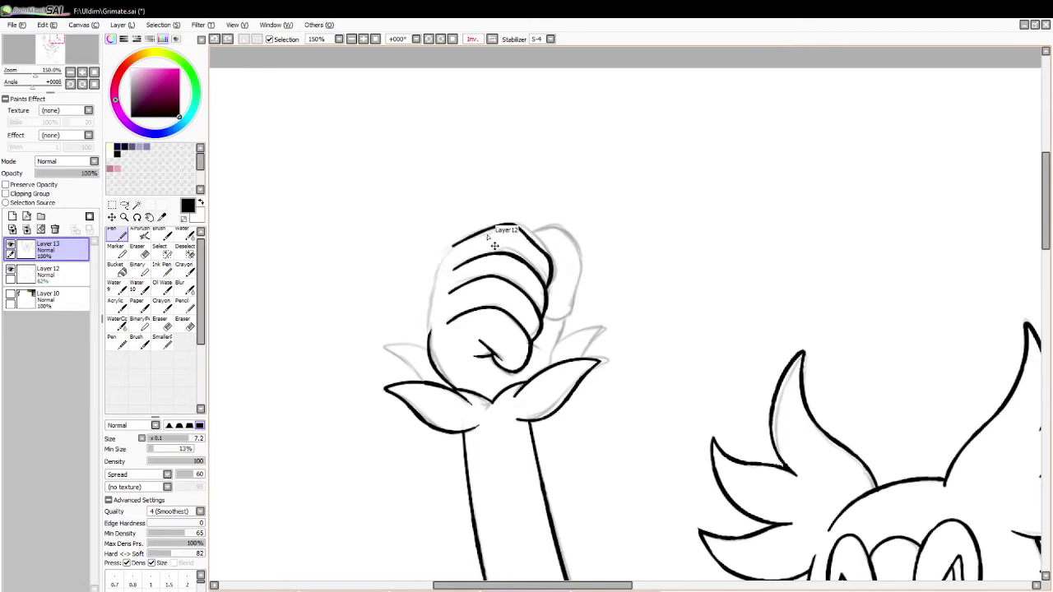
key("ctrl+z")
mouse_move(446, 249)
left_mouse_down()
mouse_move(520, 229)
mouse_move(557, 268)
mouse_move(554, 286)
left_mouse_up()
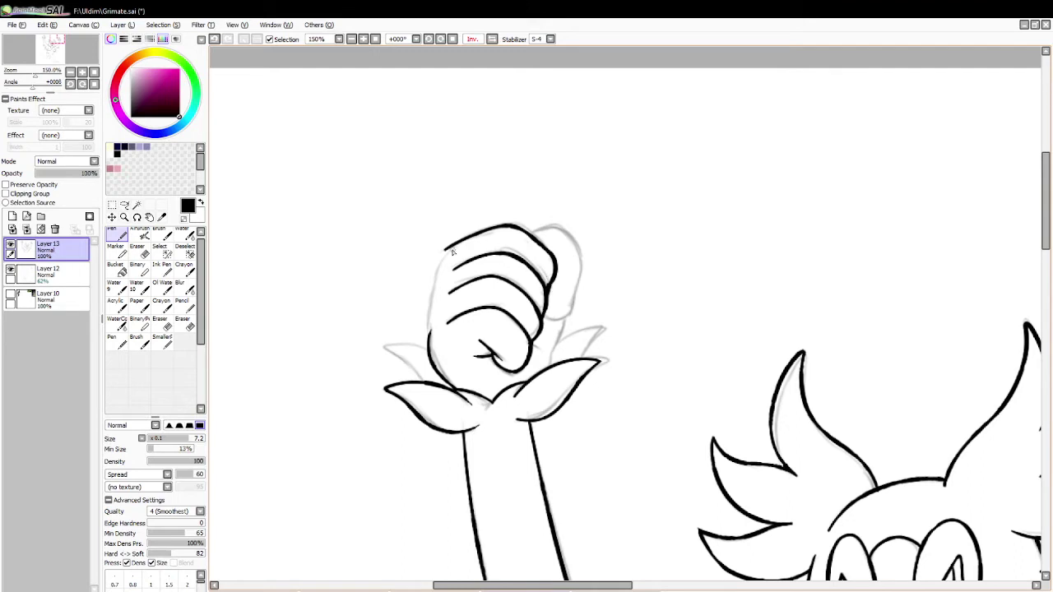
Ink the outer side of the left fist and erase the overshoot at its upper corner and finger line ends.
left_click_drag(457, 241, 424, 340)
key("ctrl+z")
mouse_move(461, 237)
left_mouse_down()
mouse_move(431, 298)
mouse_move(428, 347)
left_mouse_up()
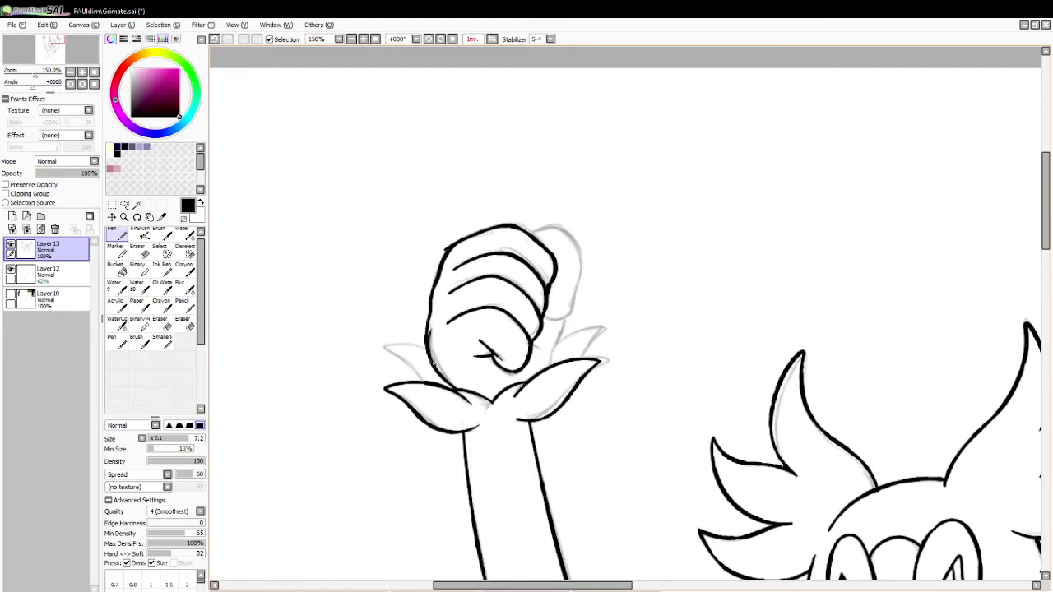
left_click(137, 248)
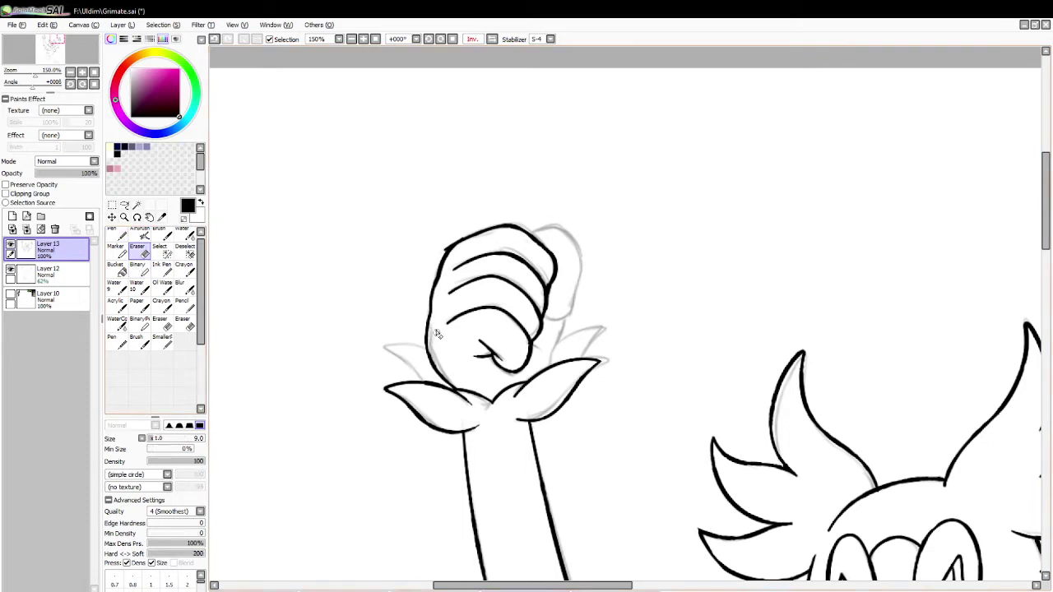
mouse_move(442, 247)
left_mouse_down()
mouse_move(478, 229)
mouse_move(468, 235)
left_mouse_up()
mouse_move(452, 267)
left_mouse_down()
mouse_move(472, 259)
mouse_move(456, 299)
mouse_move(490, 284)
mouse_move(452, 301)
mouse_move(465, 293)
left_mouse_up()
Ink the wrist edge below the thumb and the two back fur points of the left cuff.
left_click(120, 237)
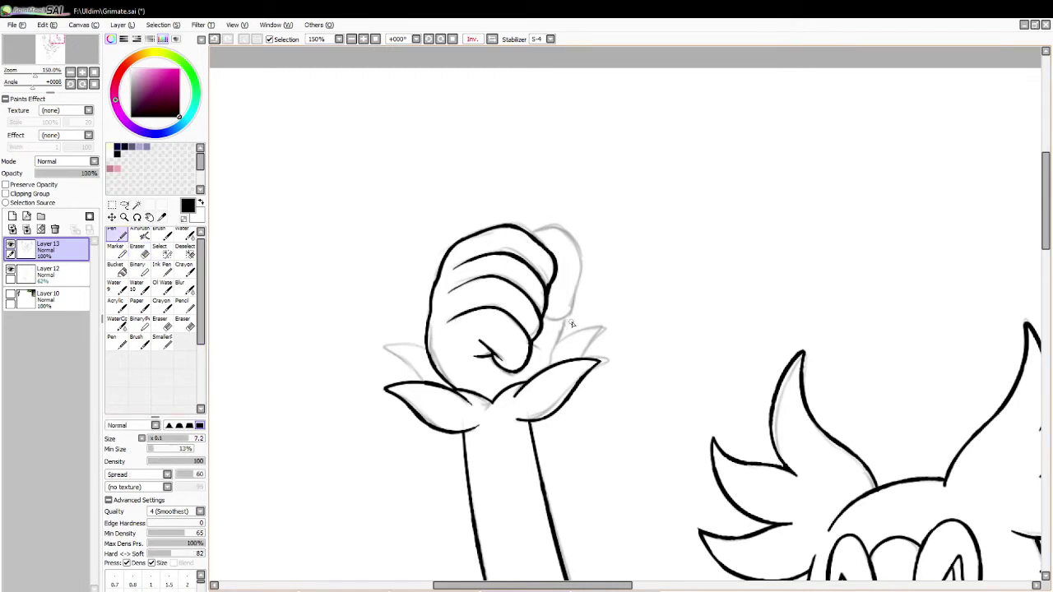
mouse_move(556, 348)
left_mouse_down()
mouse_move(546, 371)
mouse_move(604, 329)
mouse_move(572, 360)
left_mouse_up()
key("ctrl+z")
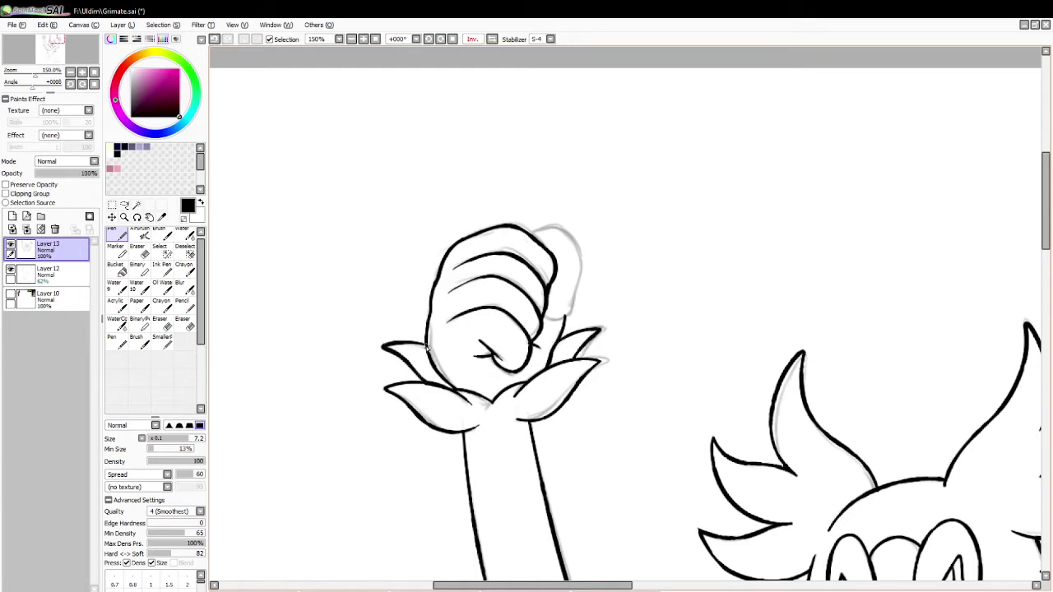
left_click_drag(386, 347, 426, 350)
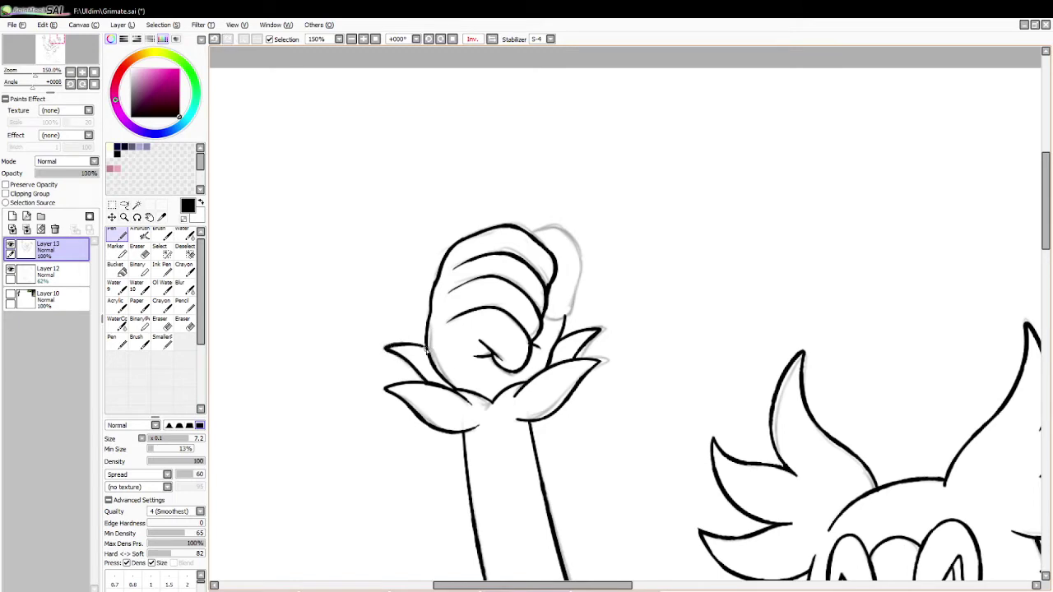
Ink the left fist's thumb outline, from its lower end up its outer side and around the tip.
mouse_move(534, 238)
left_mouse_down()
mouse_move(574, 238)
mouse_move(584, 275)
mouse_move(564, 317)
mouse_move(560, 308)
mouse_move(543, 315)
mouse_move(568, 322)
mouse_move(579, 269)
left_mouse_up()
key("ctrl+z")
key("ctrl+z")
key("ctrl+z")
key("ctrl+y")
key("ctrl+z")
mouse_move(545, 319)
left_mouse_down()
mouse_move(561, 312)
mouse_move(579, 265)
left_mouse_up()
mouse_move(536, 236)
left_mouse_down()
mouse_move(564, 234)
mouse_move(582, 280)
left_mouse_up()
key("ctrl+z")
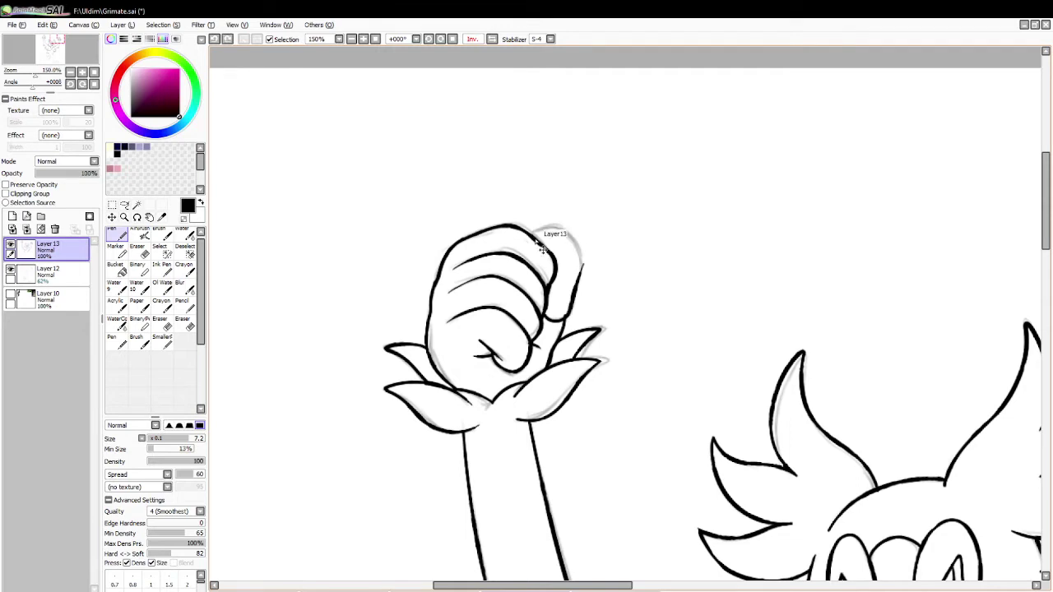
mouse_move(531, 231)
left_mouse_down()
mouse_move(574, 241)
mouse_move(576, 289)
left_mouse_up()
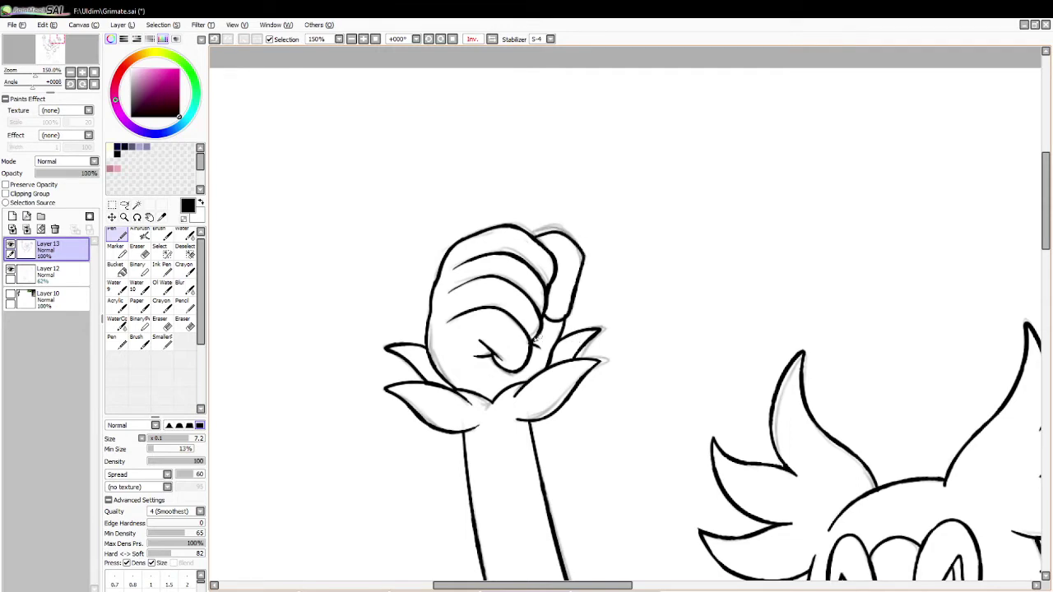
Touch up the left fist's thumb with a short stroke where it meets the top finger.
left_click(137, 246)
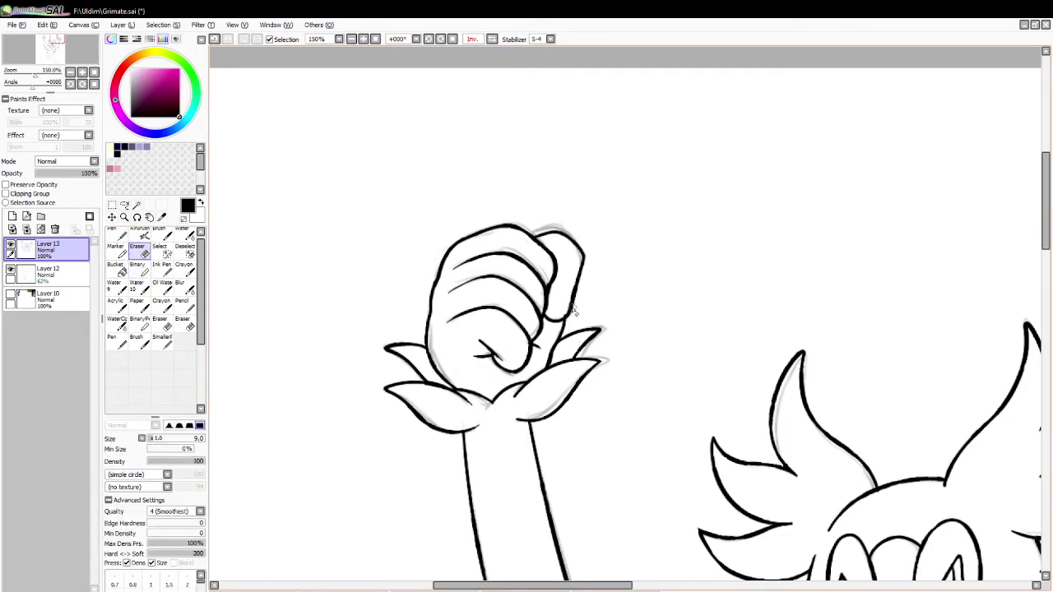
left_click_drag(559, 312, 564, 306)
key("ctrl+z")
left_click(120, 237)
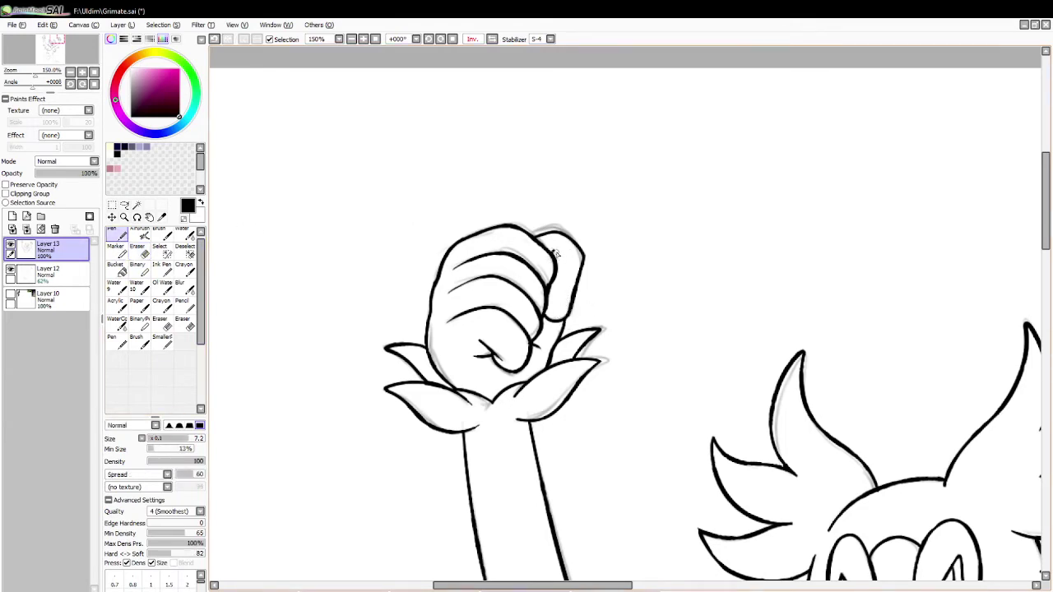
key("ctrl+z")
left_click_drag(548, 247, 552, 253)
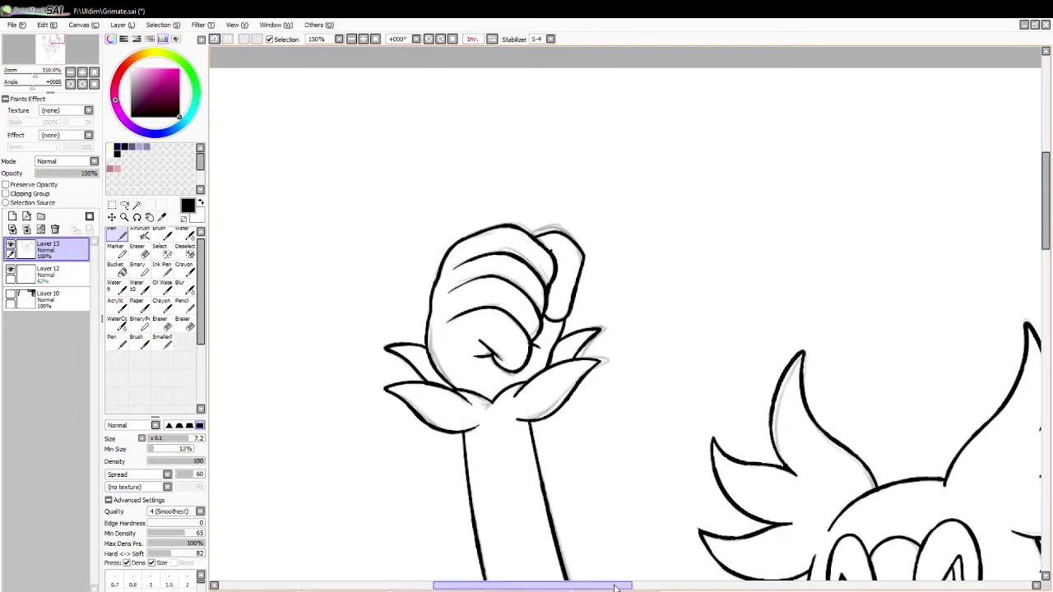
Look over the whole figure and examine the uninked legs, feet and tail of the sketch.
left_click_drag(615, 586, 669, 583)
left_click(125, 217)
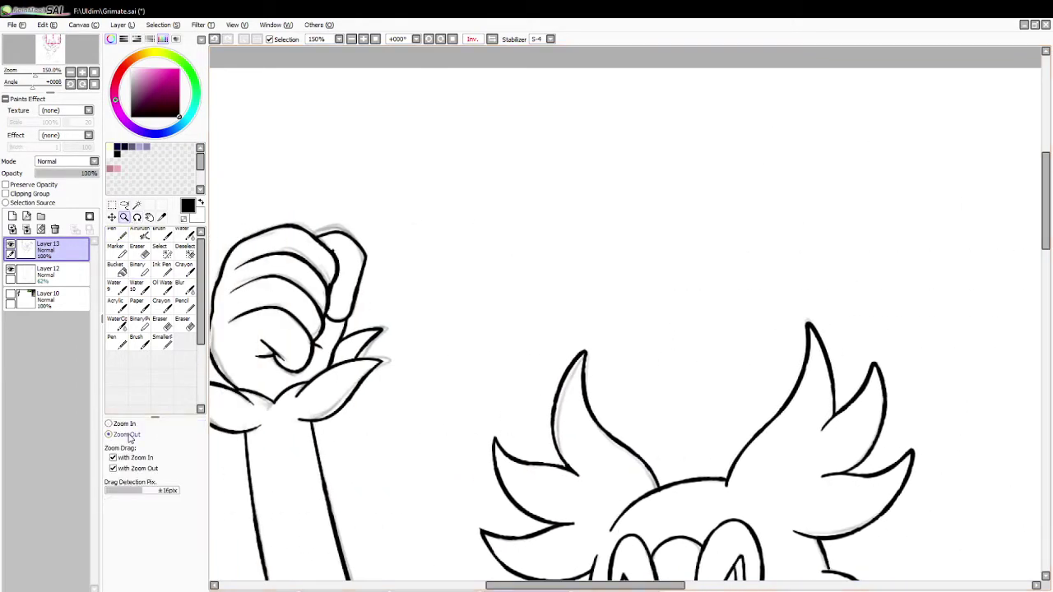
left_click(271, 393)
left_click(380, 344)
left_click(392, 361)
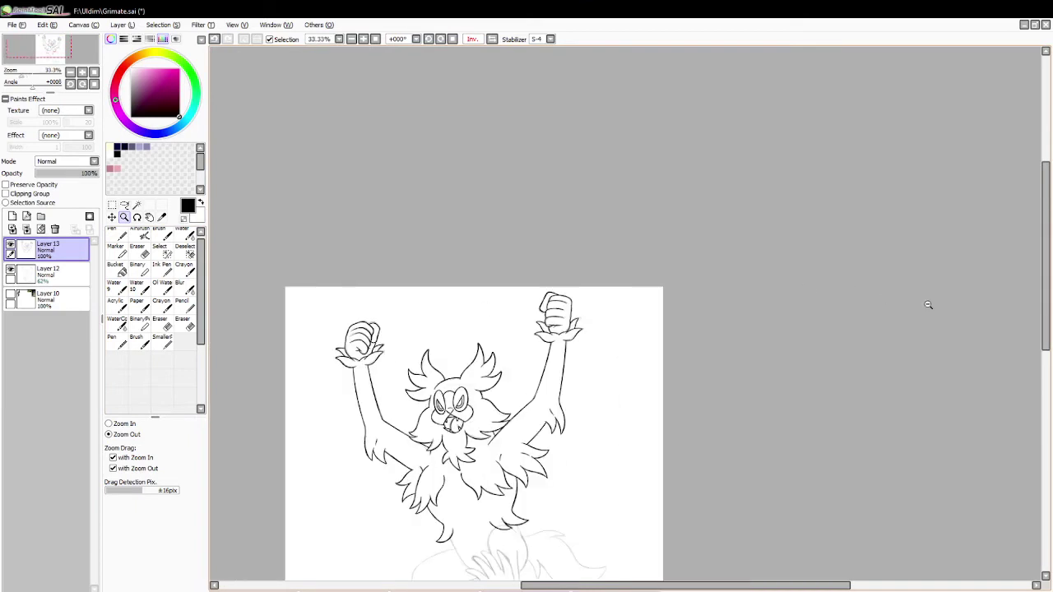
left_click_drag(1044, 307, 1022, 340)
left_click(123, 424)
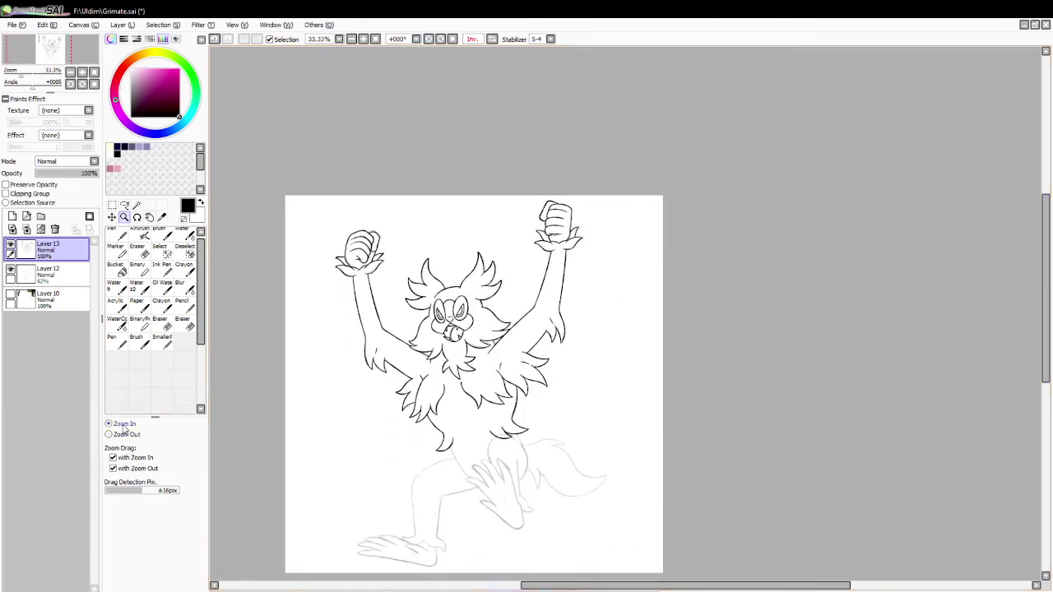
left_click(448, 329)
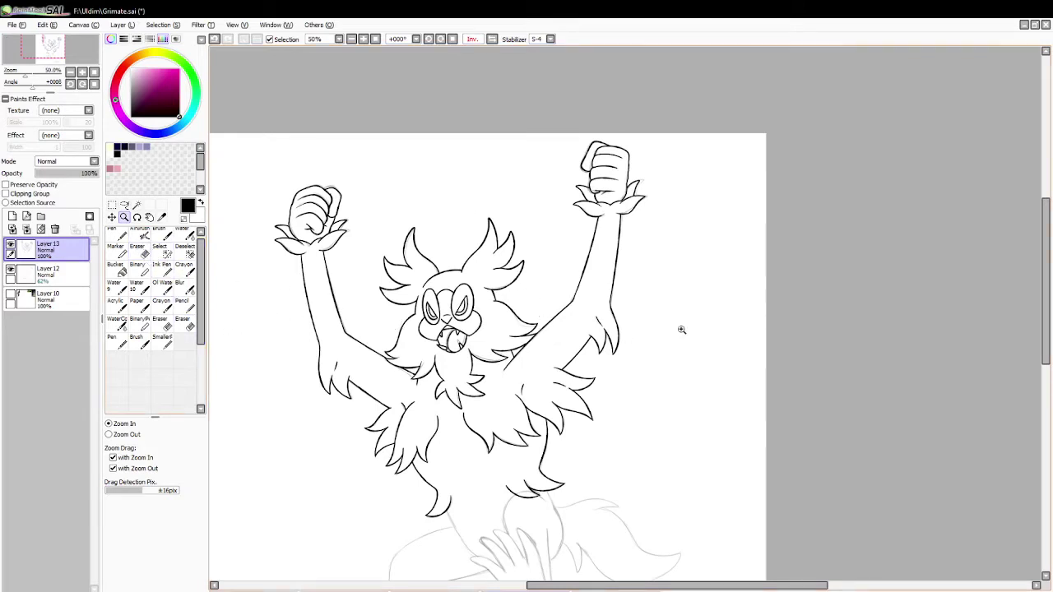
left_click_drag(1043, 280, 1042, 347)
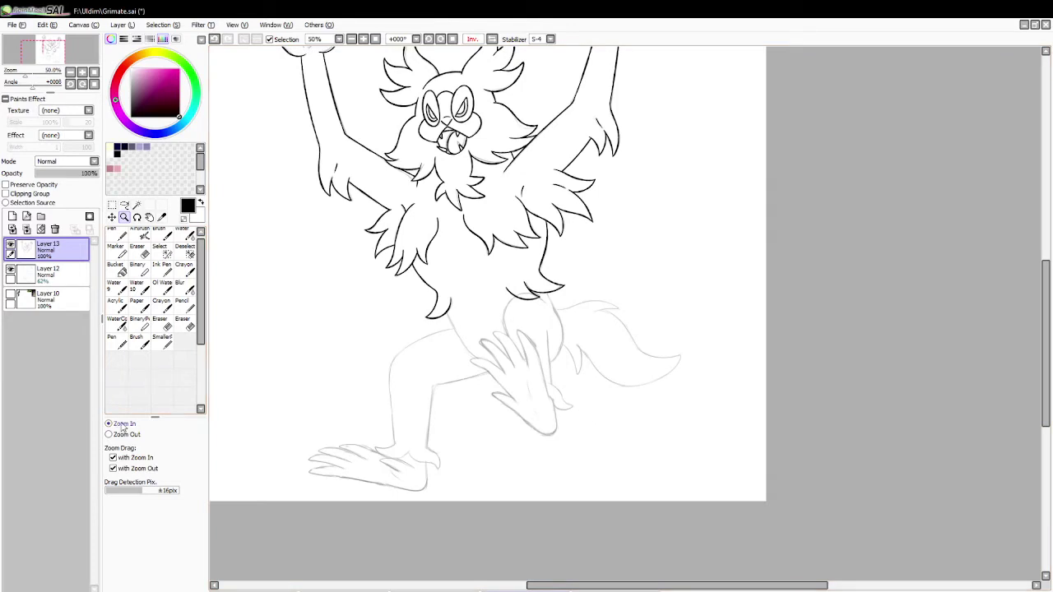
left_click(521, 430)
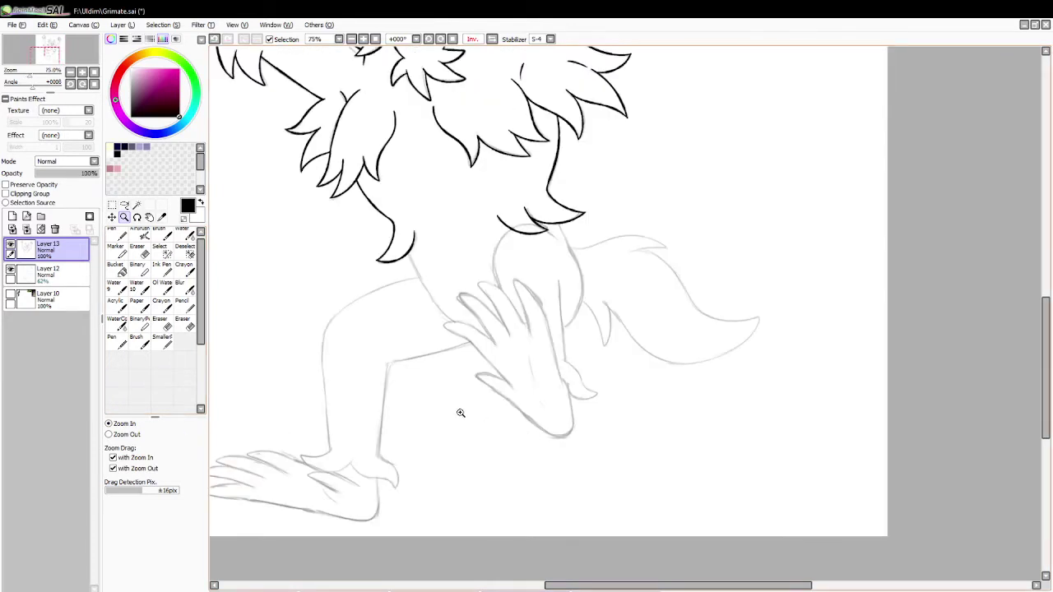
Ink both edges of the lowest long toe on the raised foot.
left_click(121, 236)
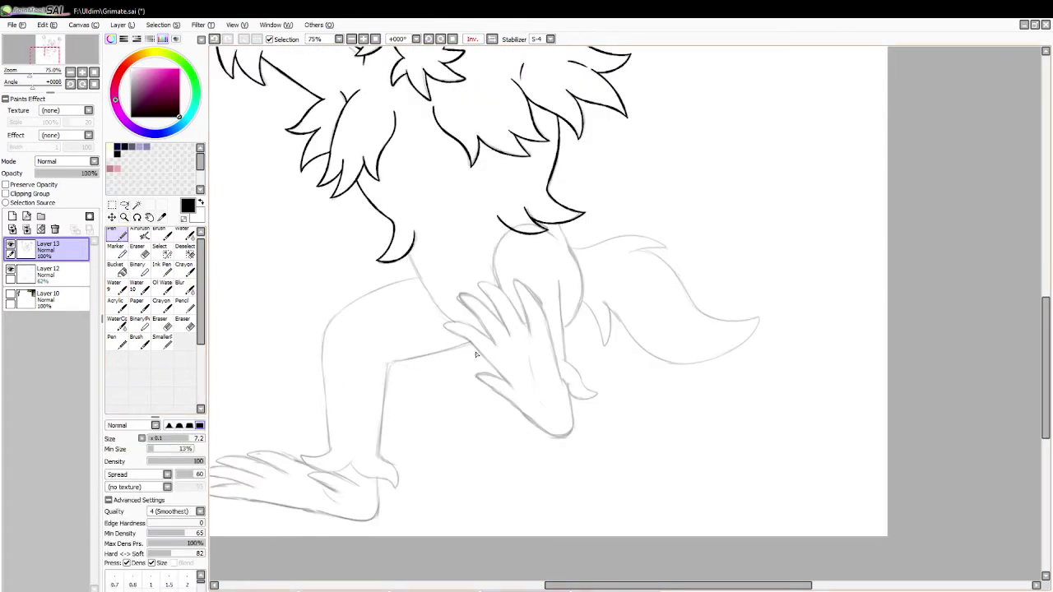
left_click_drag(501, 386, 514, 394)
key("ctrl+z")
mouse_move(453, 322)
left_mouse_down()
mouse_move(445, 329)
mouse_move(509, 390)
left_mouse_up()
key("ctrl+z")
left_click_drag(444, 322, 511, 388)
mouse_move(445, 324)
left_mouse_down()
mouse_move(498, 344)
mouse_move(479, 314)
mouse_move(506, 352)
left_mouse_up()
key("ctrl+z")
key("ctrl+z")
key("ctrl+z")
key("ctrl+z")
Ink the two middle long toes of the raised foot and erase the overshoots between the toes.
left_click_drag(460, 295, 499, 345)
key("ctrl+z")
mouse_move(460, 296)
left_mouse_down()
mouse_move(498, 345)
mouse_move(518, 340)
left_mouse_up()
key("ctrl+z")
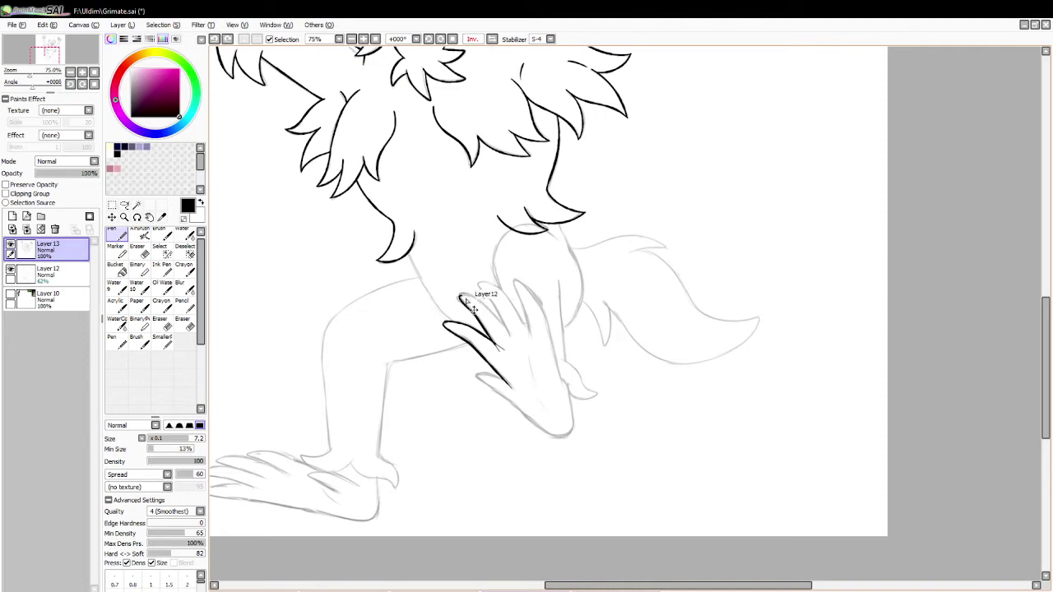
key("ctrl+z")
mouse_move(459, 294)
left_mouse_down()
mouse_move(511, 342)
mouse_move(527, 333)
mouse_move(514, 349)
left_mouse_up()
key("ctrl+z")
key("ctrl+z")
key("ctrl+z")
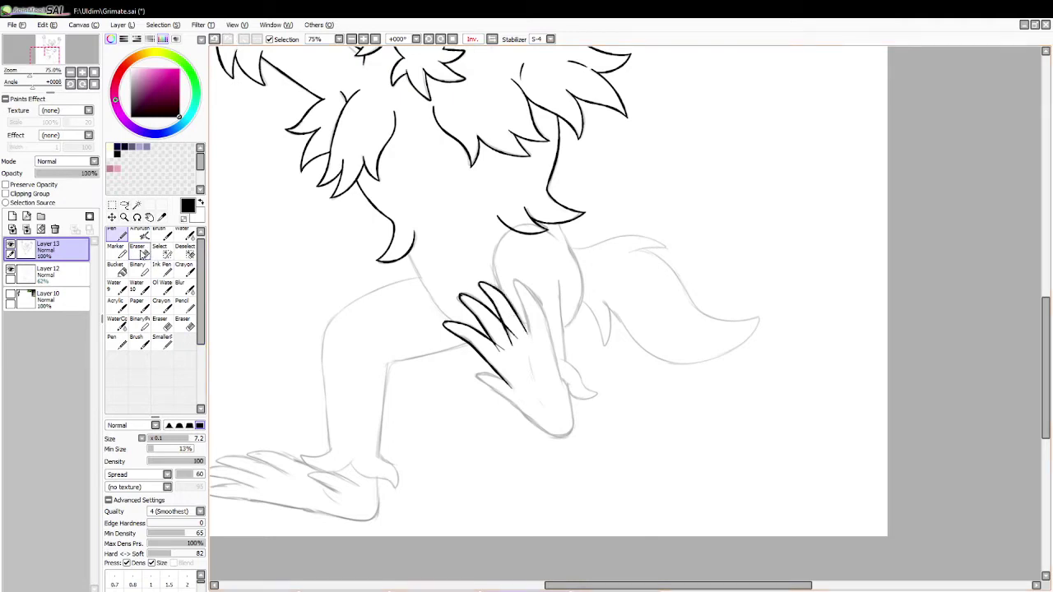
left_click(137, 251)
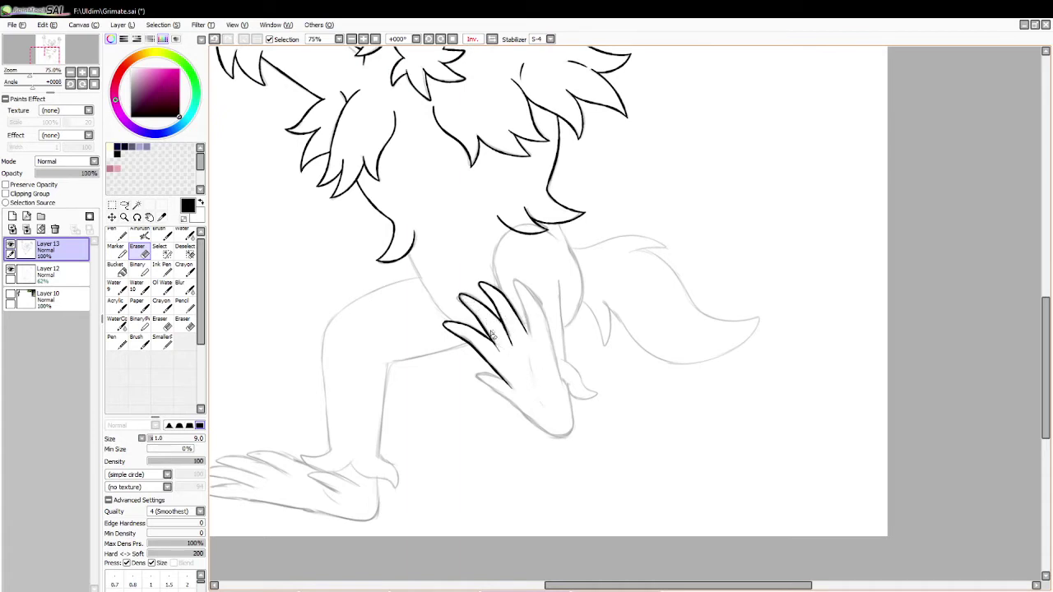
Ink the last long toe of the raised foot and continue its outer edge down toward the heel.
left_click(116, 236)
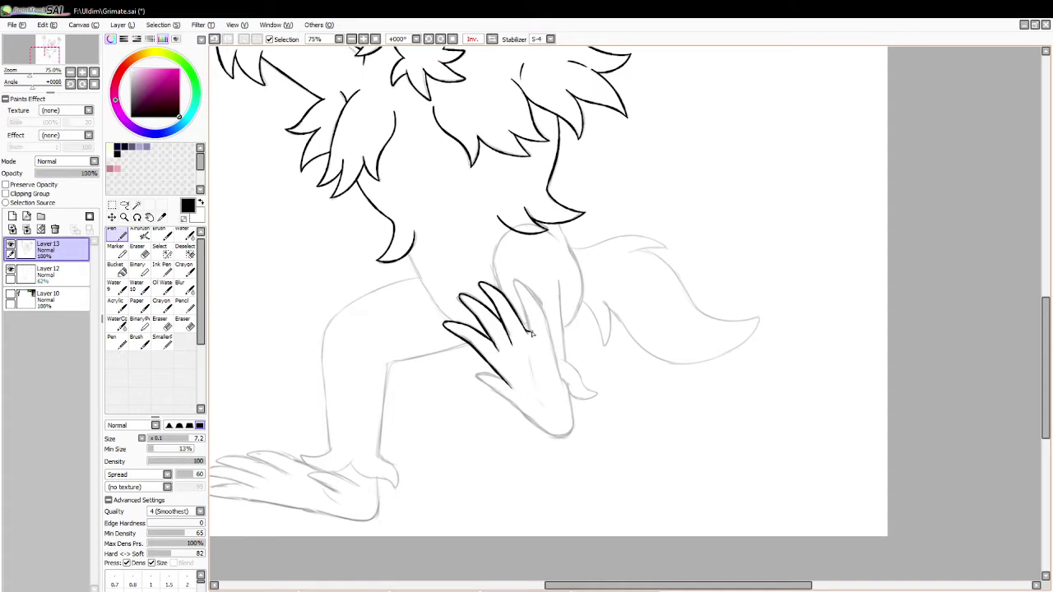
left_click_drag(514, 283, 532, 338)
key("ctrl+z")
key("ctrl+z")
key("ctrl+z")
left_click_drag(515, 283, 530, 336)
mouse_move(514, 284)
left_mouse_down()
mouse_move(542, 310)
mouse_move(566, 383)
left_mouse_up()
key("ctrl+z")
mouse_move(514, 279)
left_mouse_down()
mouse_move(548, 331)
mouse_move(566, 391)
left_mouse_up()
Ink the short side toe, the sole's lower edge and the rounded heel of the raised foot.
mouse_move(499, 396)
left_mouse_down()
mouse_move(567, 438)
mouse_move(572, 413)
mouse_move(573, 442)
mouse_move(567, 394)
mouse_move(559, 437)
mouse_move(567, 395)
mouse_move(550, 434)
mouse_move(574, 390)
left_mouse_up()
key("ctrl+z")
key("ctrl+z")
key("ctrl+z")
key("ctrl+z")
key("ctrl+z")
mouse_move(523, 413)
left_mouse_down()
mouse_move(555, 439)
mouse_move(573, 426)
mouse_move(566, 379)
left_mouse_up()
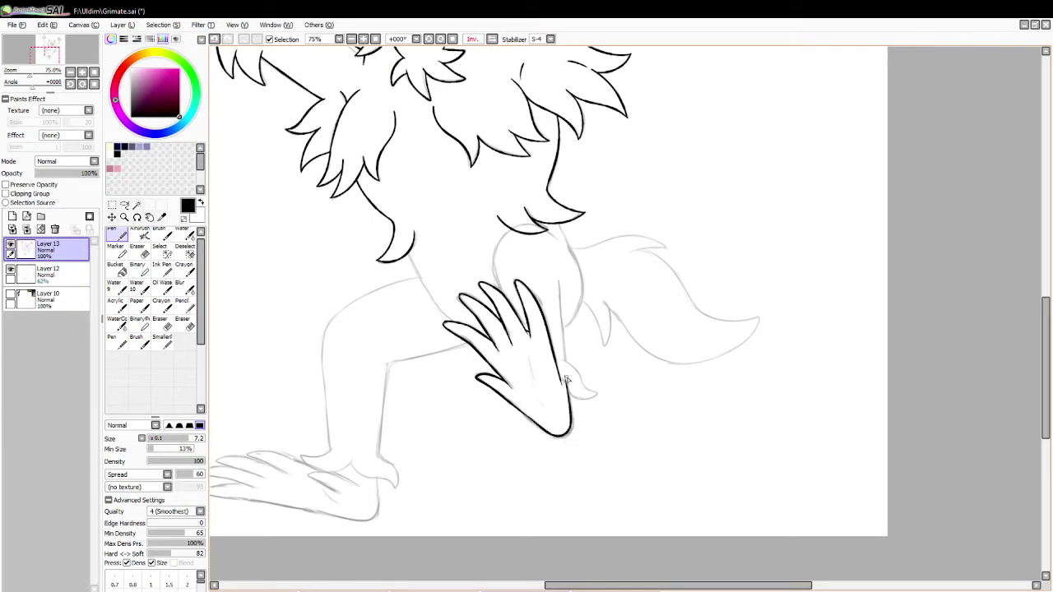
key("ctrl+z")
left_click_drag(523, 411, 536, 425)
key("ctrl+z")
key("ctrl+z")
Ink the raised leg's straight line above the heel and the rounded knee behind the toes.
mouse_move(557, 273)
left_mouse_down()
mouse_move(569, 379)
mouse_move(559, 312)
mouse_move(565, 370)
left_mouse_up()
key("ctrl+z")
key("ctrl+z")
key("ctrl+z")
key("ctrl+z")
mouse_move(505, 298)
left_mouse_down()
mouse_move(495, 260)
mouse_move(536, 217)
left_mouse_up()
key("ctrl+z")
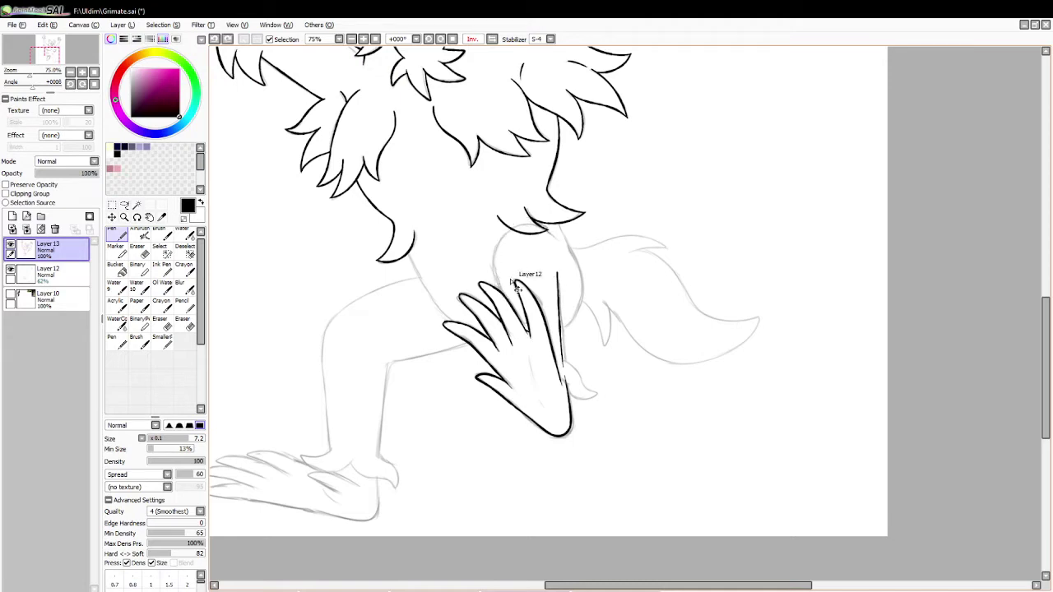
mouse_move(503, 298)
left_mouse_down()
mouse_move(497, 239)
mouse_move(541, 219)
mouse_move(560, 242)
left_mouse_up()
key("ctrl+z")
key("ctrl+z")
mouse_move(502, 294)
left_mouse_down()
mouse_move(493, 272)
mouse_move(526, 222)
mouse_move(561, 257)
left_mouse_up()
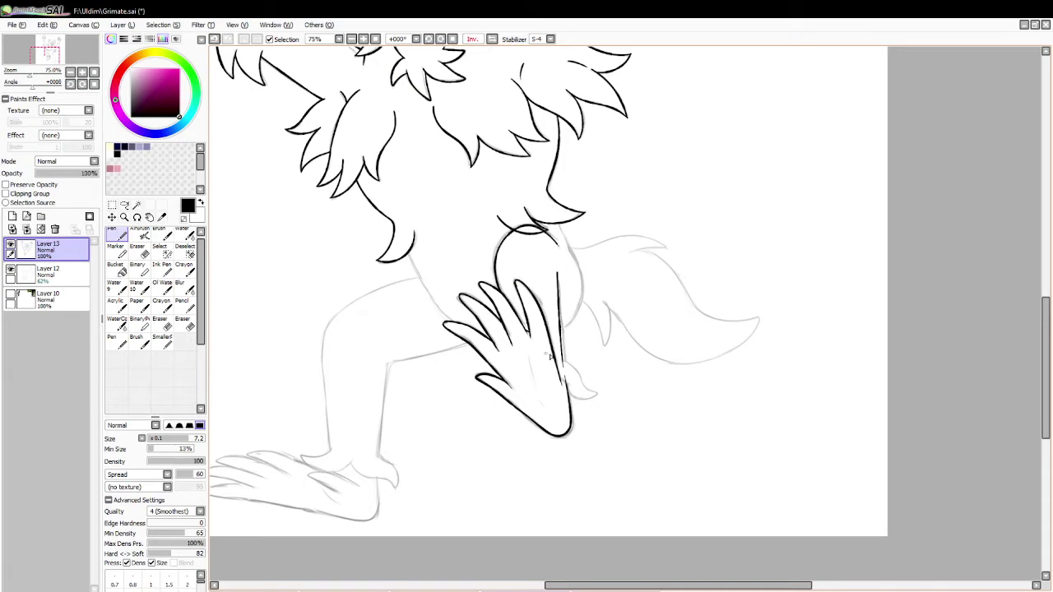
key("ctrl+z")
Ink the crease line along the sole of the raised foot.
left_click_drag(503, 378, 515, 393)
key("ctrl+z")
left_click_drag(531, 356, 543, 403)
key("ctrl+z")
left_click_drag(531, 355, 551, 412)
key("ctrl+z")
Clean up the raised foot's ankle edge and ink both edges of the fur point behind it.
key("e")
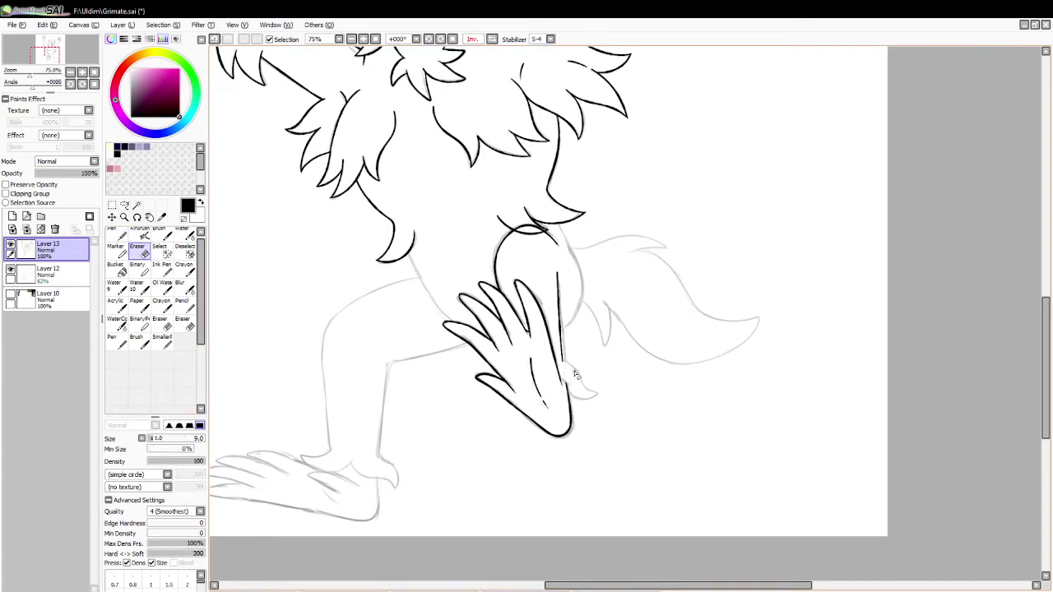
left_click(162, 236)
left_click(120, 237)
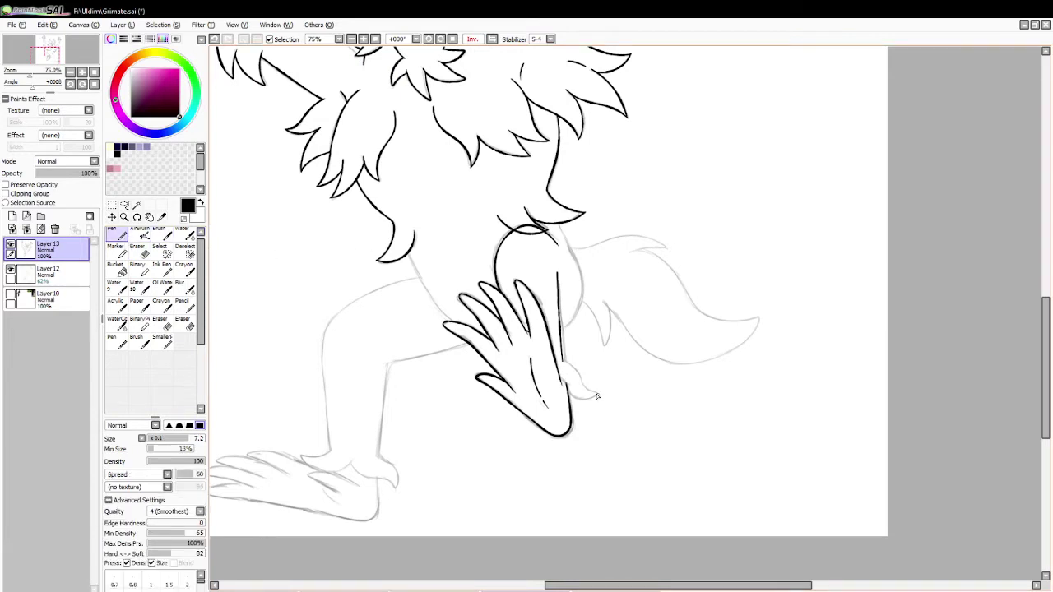
key("ctrl+z")
left_click_drag(561, 379, 569, 390)
key("ctrl+z")
key("ctrl+z")
mouse_move(561, 363)
left_mouse_down()
mouse_move(602, 395)
mouse_move(570, 400)
mouse_move(602, 396)
left_mouse_up()
key("ctrl+z")
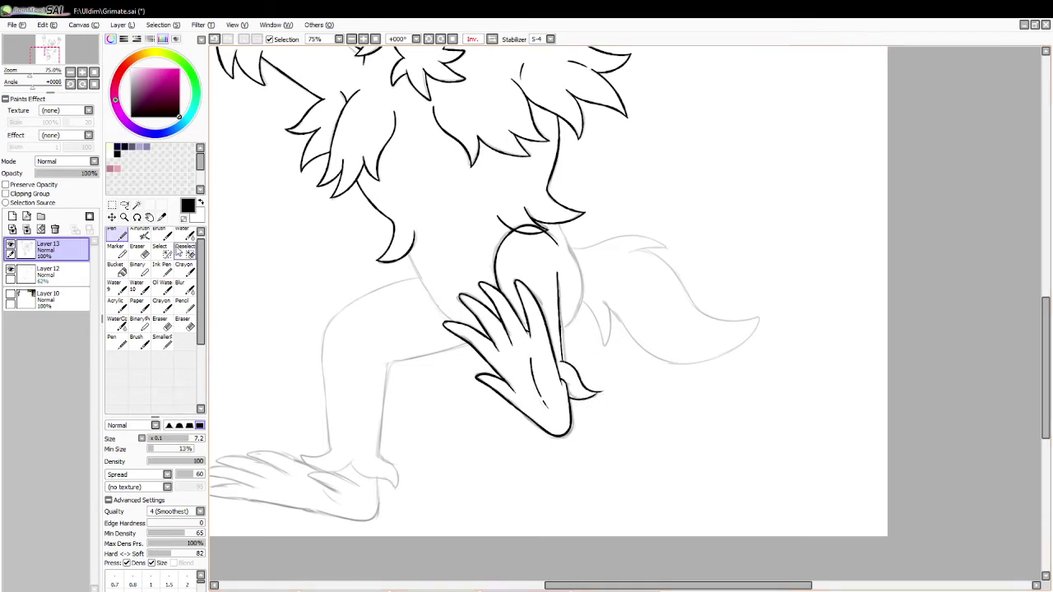
Erase the overshoot at the tip of the raised foot's ankle fur point.
key("e")
key("ctrl+z")
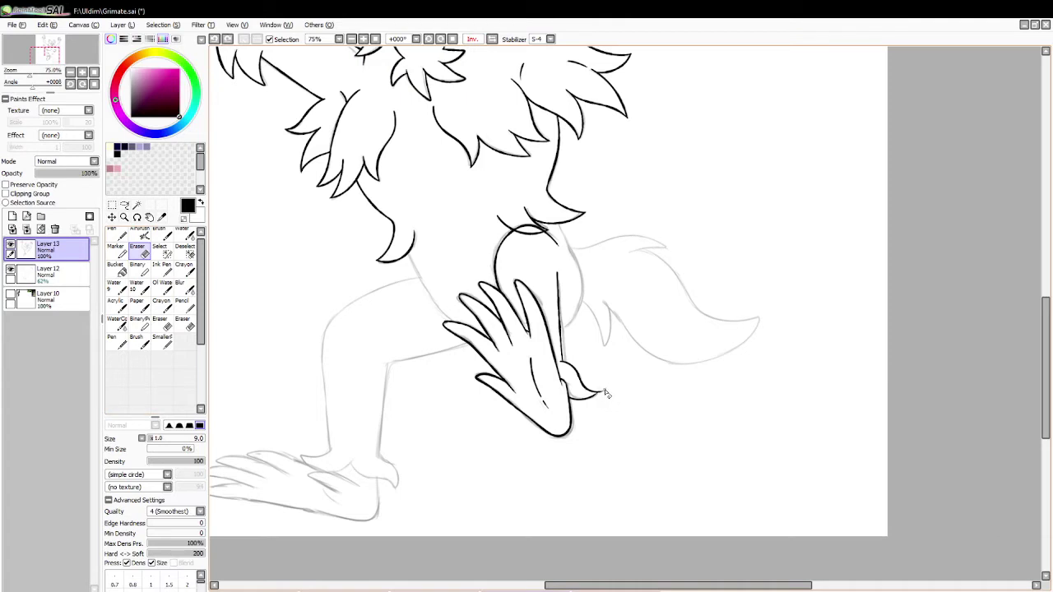
left_click_drag(601, 401, 602, 390)
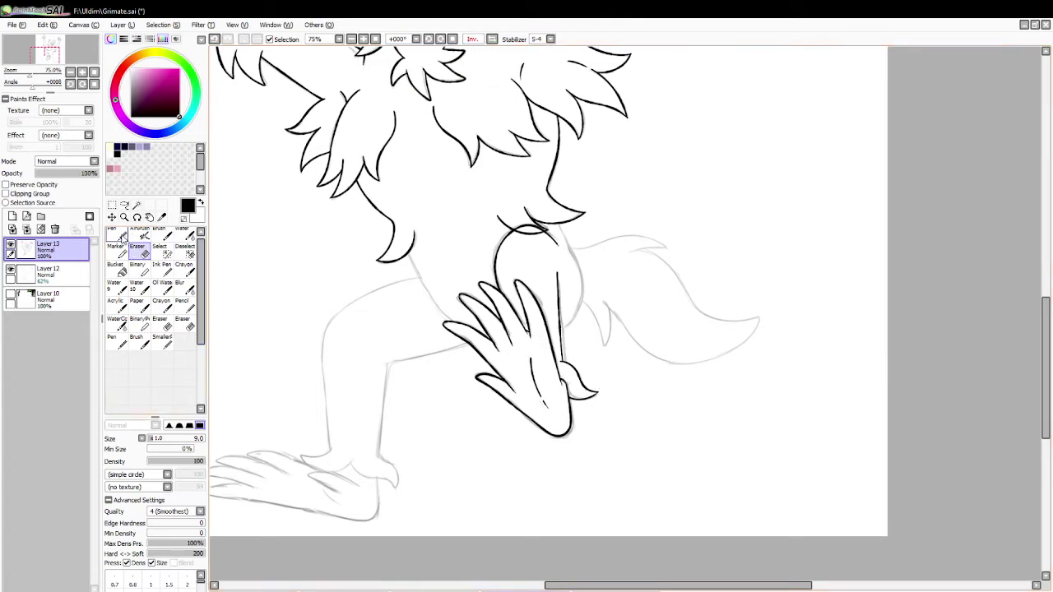
key("n")
key("ctrl+z")
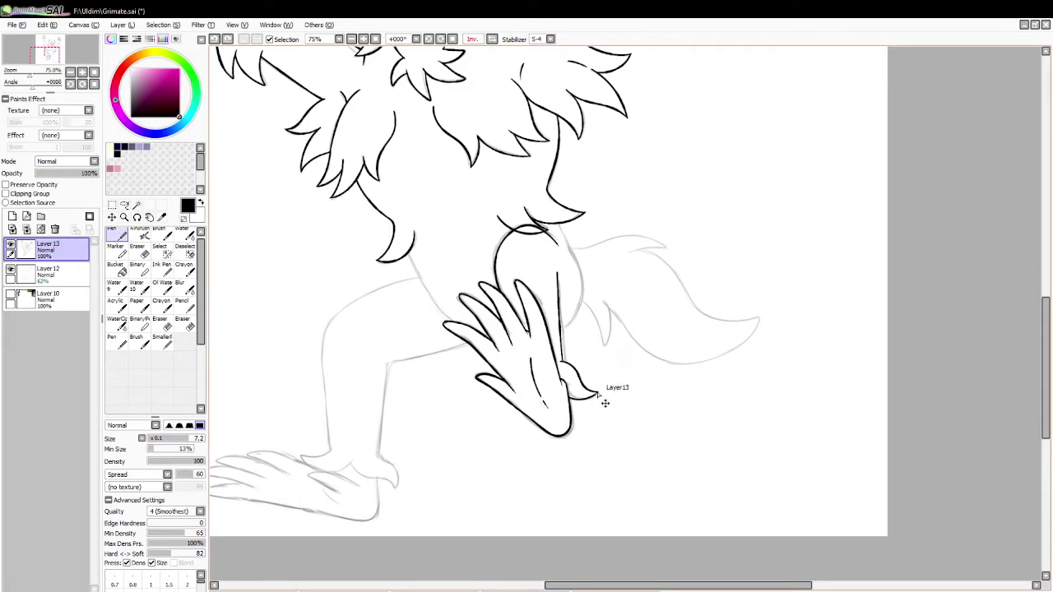
Touch up the raised foot's ankle fur tip and ink the lower torso line from the hip tuft down to the toes.
left_click_drag(585, 398, 594, 398)
key("ctrl+z")
key("ctrl+y")
left_click_drag(612, 584, 563, 562)
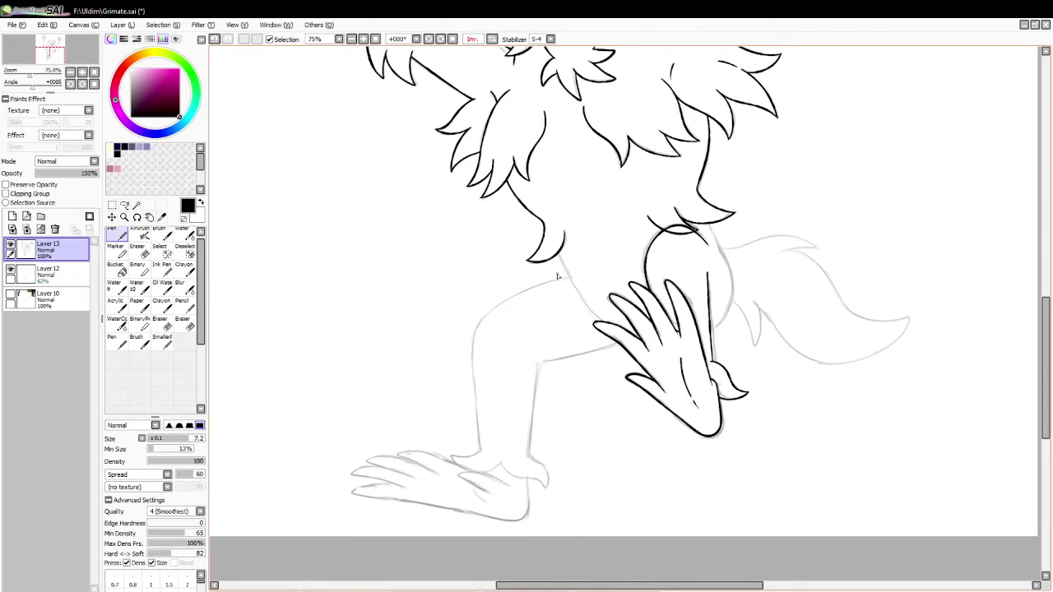
left_click_drag(559, 253, 602, 322)
key("ctrl+z")
mouse_move(560, 253)
left_mouse_down()
mouse_move(603, 326)
mouse_move(575, 289)
left_mouse_up()
key("ctrl+z")
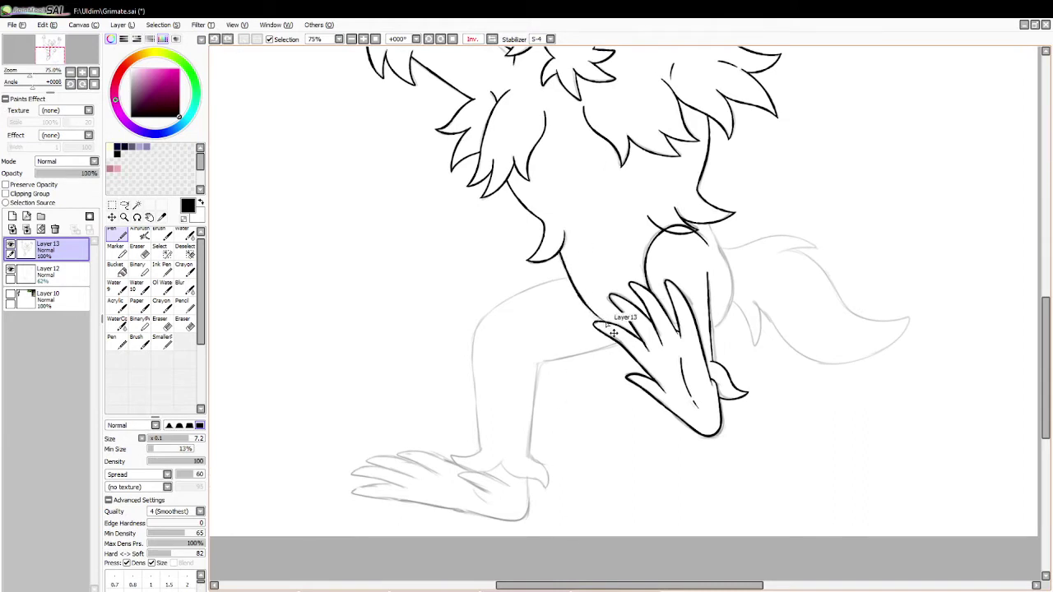
left_click_drag(605, 323, 579, 289)
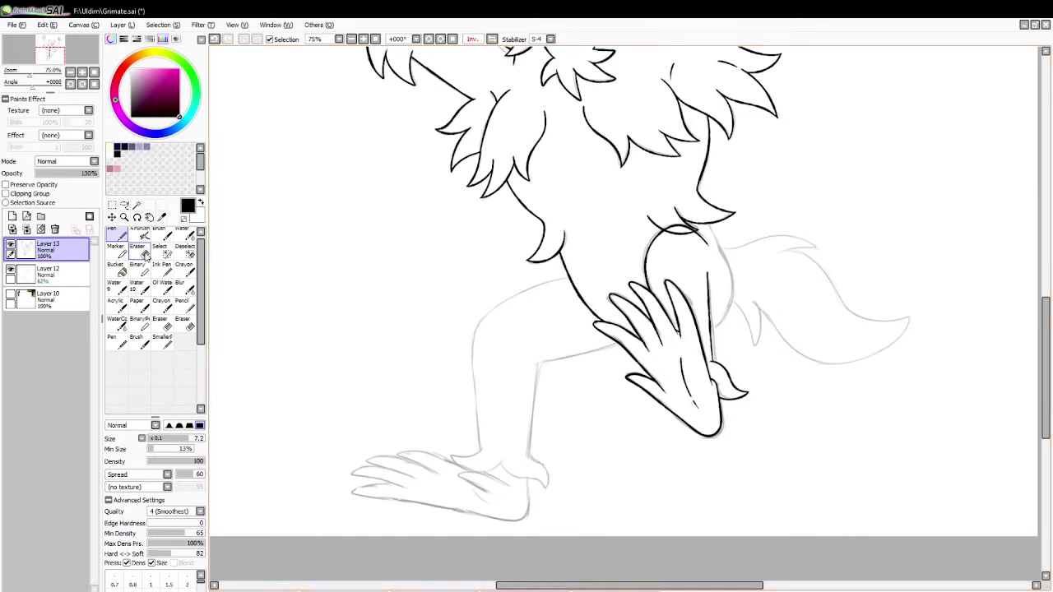
Erase the overlapping lines where the raised knee meets the belly fur.
left_click(138, 249)
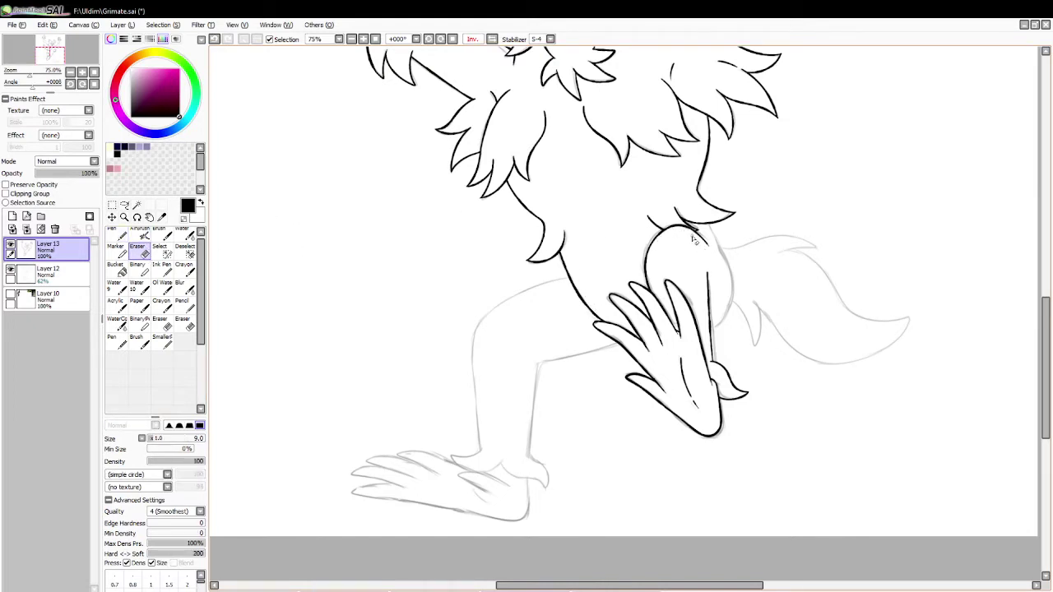
left_click_drag(697, 232, 680, 222)
key("ctrl+z")
key("ctrl+z")
Ink the standing leg's front outline from the top of the thigh over the knee down to the ankle.
key("n")
mouse_move(570, 279)
left_mouse_down()
mouse_move(463, 347)
mouse_move(471, 374)
left_mouse_up()
key("ctrl+z")
mouse_move(480, 457)
left_mouse_down()
mouse_move(470, 341)
mouse_move(531, 284)
mouse_move(572, 276)
mouse_move(477, 327)
left_mouse_up()
key("ctrl+z")
key("ctrl+z")
mouse_move(570, 279)
left_mouse_down()
mouse_move(484, 315)
mouse_move(475, 384)
mouse_move(480, 440)
left_mouse_up()
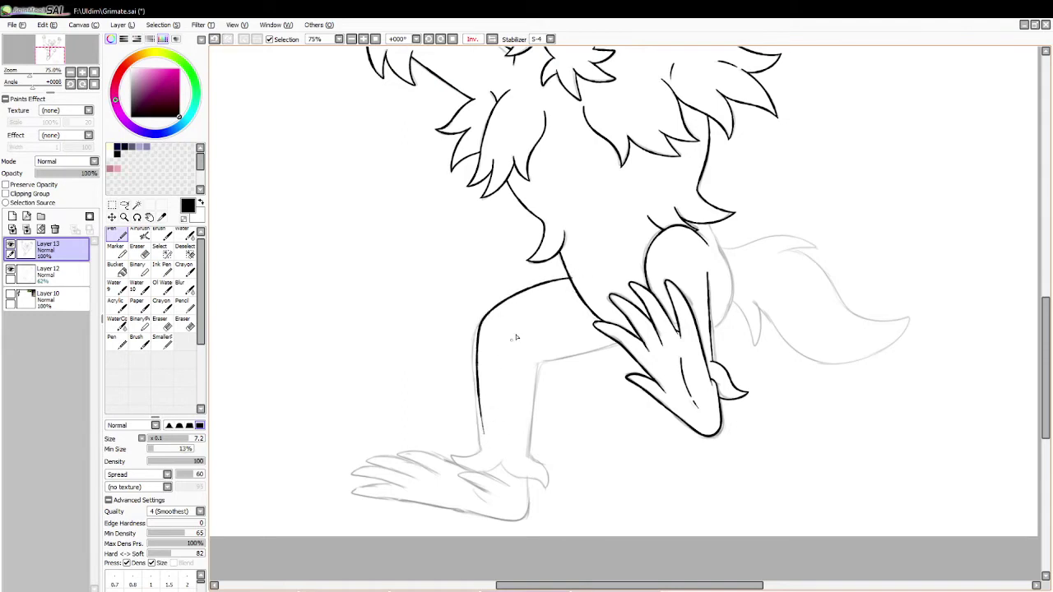
key("ctrl+z")
mouse_move(570, 277)
left_mouse_down()
mouse_move(482, 320)
mouse_move(481, 454)
left_mouse_up()
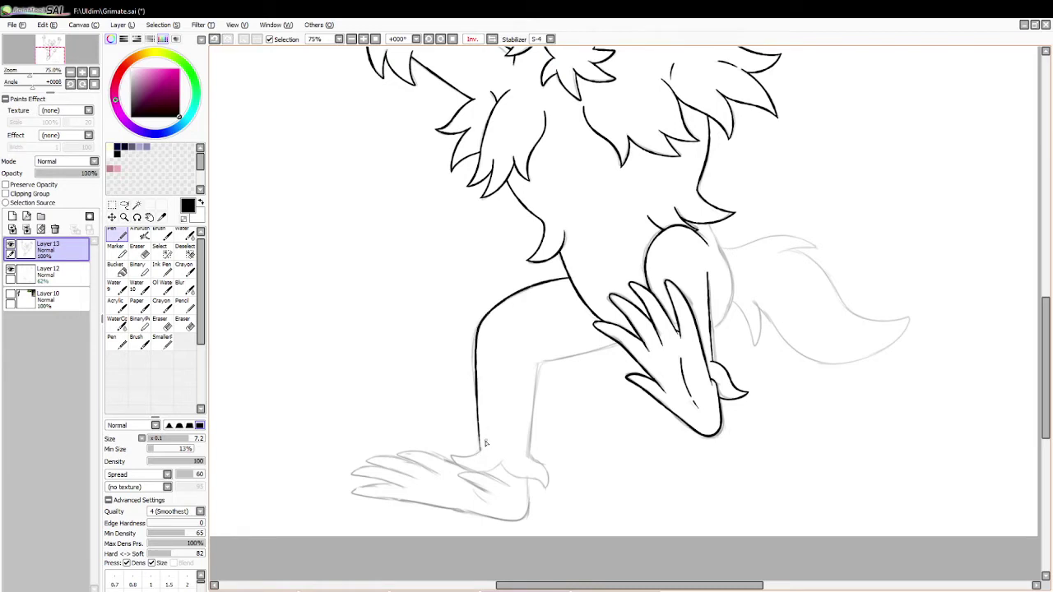
Ink the standing leg's calf and the underside of its thigh, and erase the overshoot behind the knee.
left_click_drag(538, 366, 524, 475)
key("ctrl+z")
left_click_drag(539, 364, 528, 474)
key("ctrl+z")
key("ctrl+z")
mouse_move(604, 352)
left_mouse_down()
mouse_move(622, 343)
mouse_move(523, 363)
left_mouse_up()
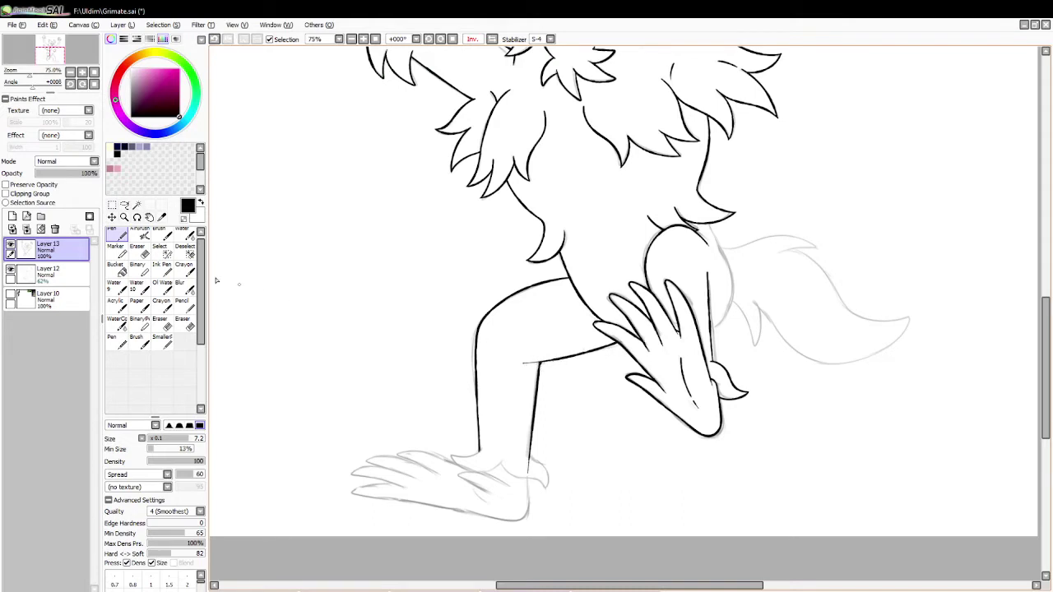
key("e")
left_click_drag(523, 363, 534, 361)
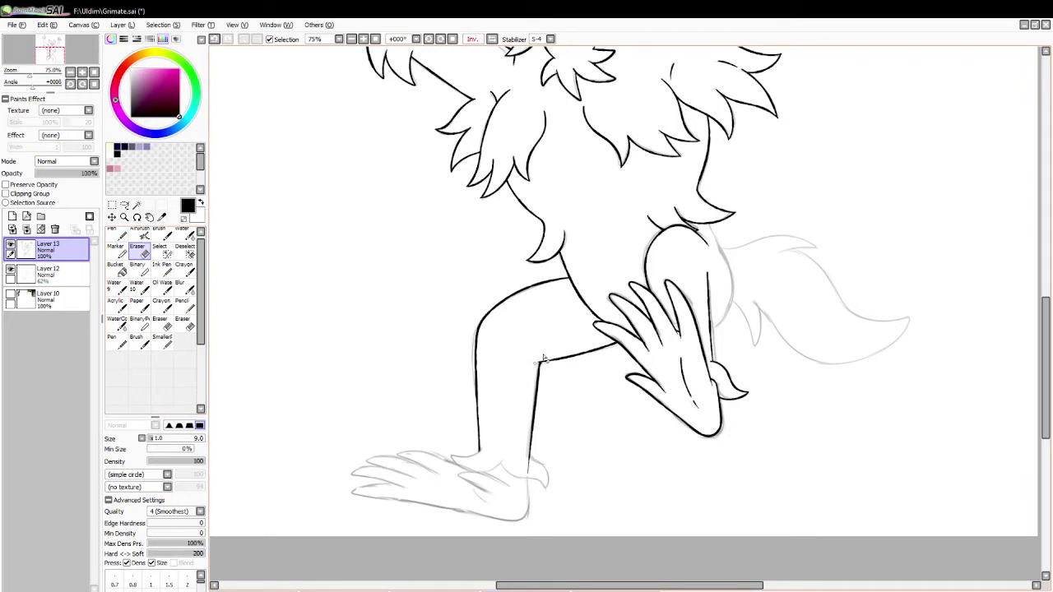
Ink the fur cuff around the standing leg's ankle and erase the overshoot at its rear point.
key("n")
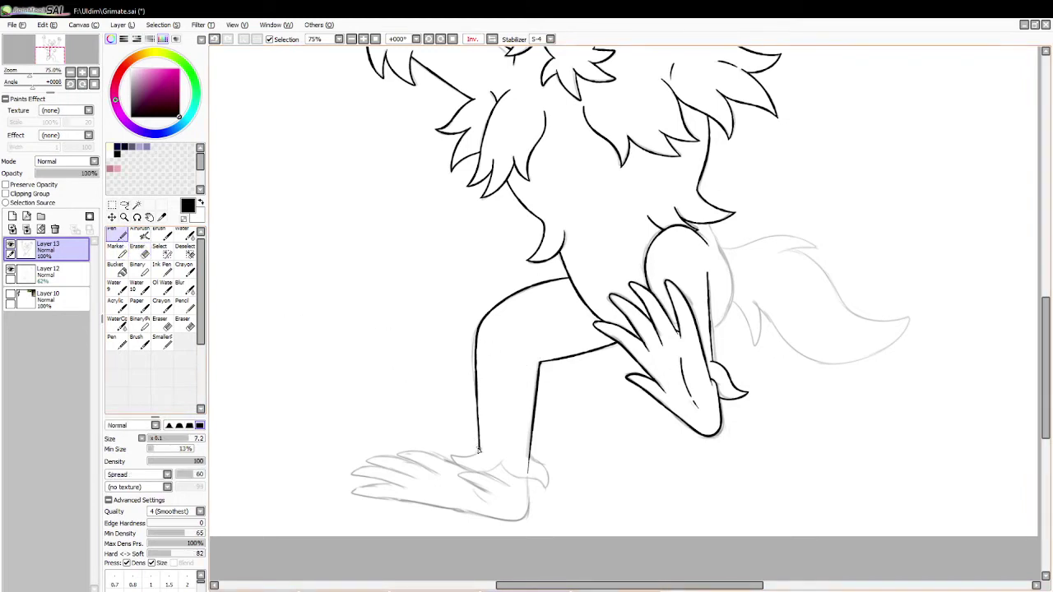
key("ctrl+z")
mouse_move(451, 462)
left_mouse_down()
mouse_move(485, 473)
mouse_move(510, 464)
mouse_move(500, 466)
mouse_move(548, 491)
left_mouse_up()
key("ctrl+z")
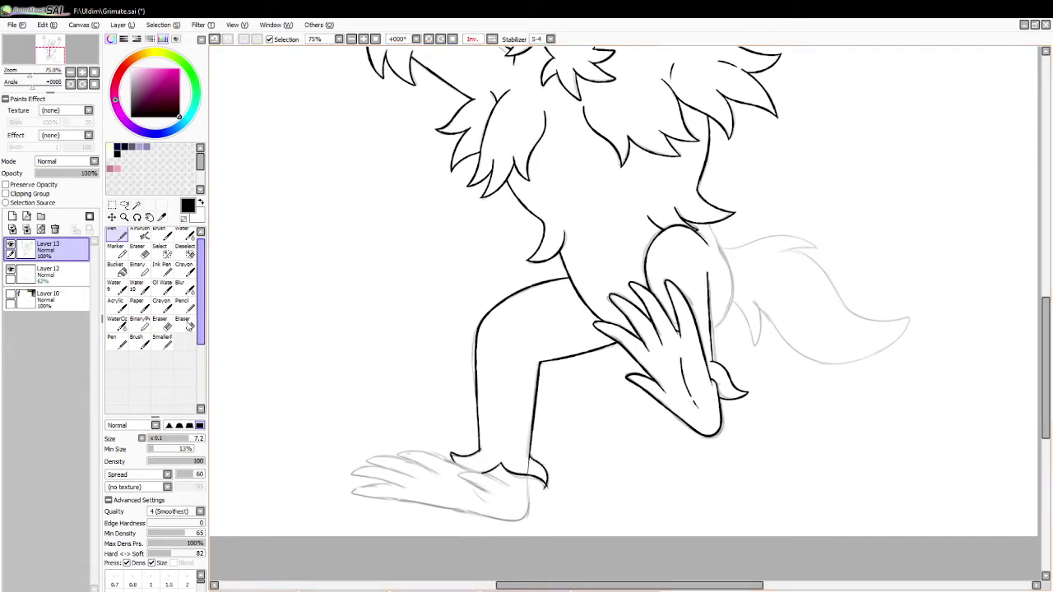
left_click(137, 249)
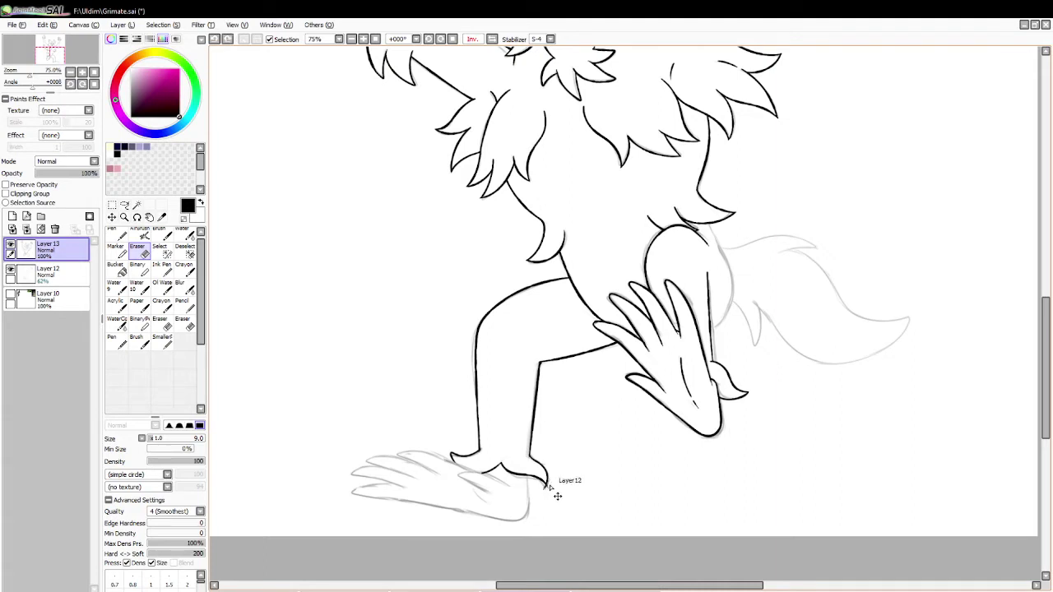
left_click_drag(549, 483, 545, 496)
Ink the inner toe below the ankle fur and the uppermost toe of the standing foot.
left_click(116, 236)
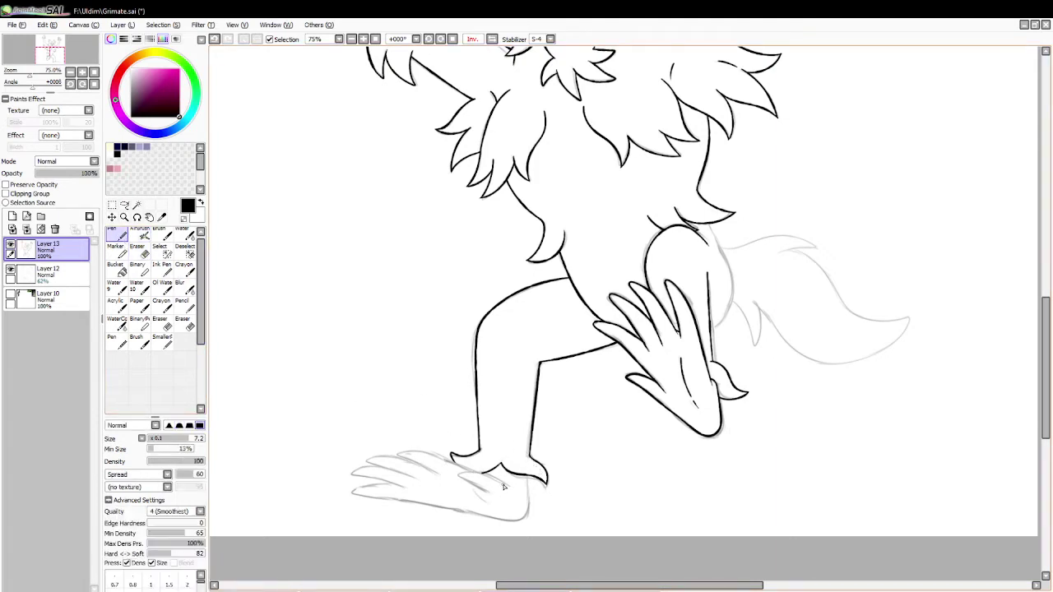
mouse_move(506, 484)
left_mouse_down()
mouse_move(462, 477)
mouse_move(476, 489)
mouse_move(458, 476)
mouse_move(505, 486)
mouse_move(478, 488)
mouse_move(460, 475)
mouse_move(502, 483)
mouse_move(394, 450)
mouse_move(465, 471)
left_mouse_up()
key("ctrl+z")
key("ctrl+z")
key("ctrl+z")
key("ctrl+z")
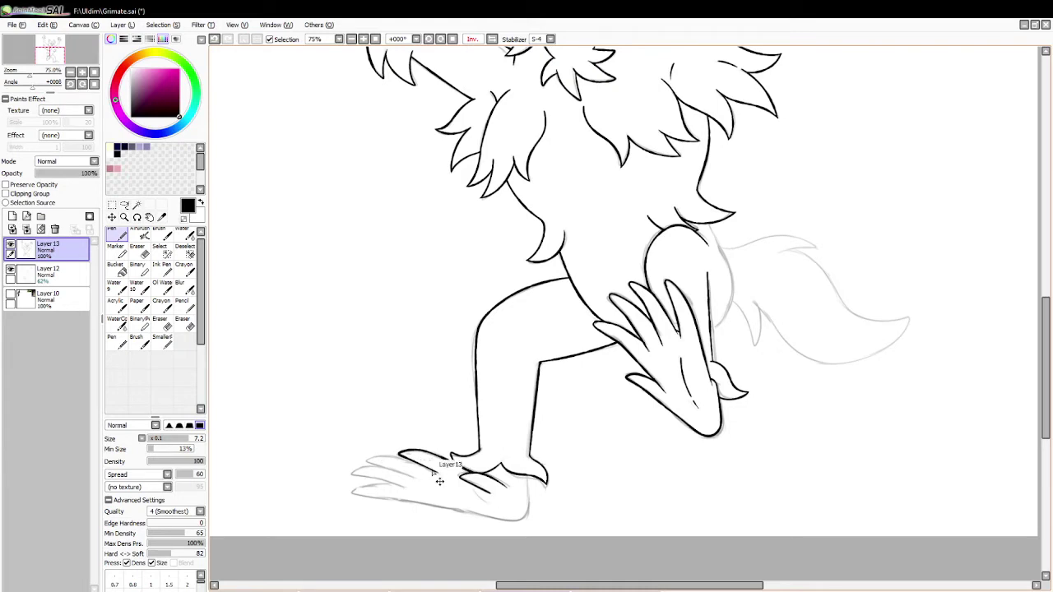
Ink the remaining toes and the sole line of the standing foot.
key("ctrl+z")
left_click_drag(452, 468, 472, 477)
key("ctrl+z")
mouse_move(389, 456)
left_mouse_down()
mouse_move(362, 460)
mouse_move(411, 477)
mouse_move(361, 477)
mouse_move(496, 517)
mouse_move(536, 520)
mouse_move(528, 478)
left_mouse_up()
key("ctrl+z")
key("ctrl+z")
Ink the standing foot's rounded heel from the end of the sole up to the ankle fur.
mouse_move(477, 516)
left_mouse_down()
mouse_move(510, 518)
mouse_move(530, 481)
left_mouse_up()
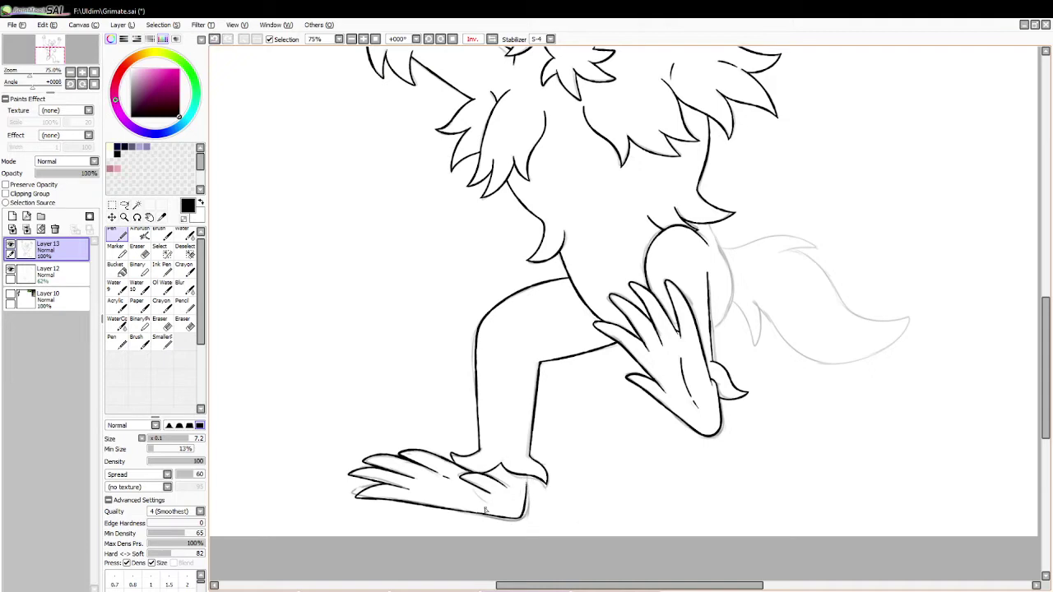
key("ctrl+z")
left_click_drag(478, 517, 531, 477)
key("ctrl+z")
mouse_move(476, 517)
left_mouse_down()
mouse_move(525, 522)
mouse_move(531, 481)
left_mouse_up()
key("ctrl+z")
mouse_move(476, 516)
left_mouse_down()
mouse_move(514, 522)
mouse_move(531, 482)
mouse_move(478, 513)
mouse_move(518, 522)
mouse_move(530, 469)
left_mouse_up()
key("ctrl+z")
key("ctrl+z")
mouse_move(477, 514)
left_mouse_down()
mouse_move(529, 522)
mouse_move(533, 473)
left_mouse_up()
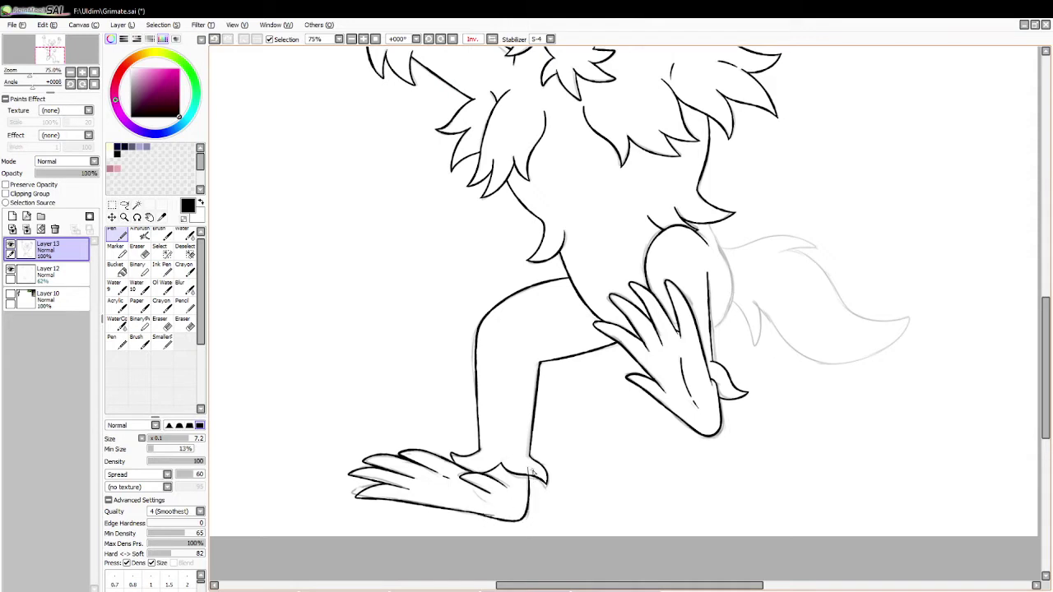
Erase the heel line's overshoot inside the standing leg's ankle fur.
key("e")
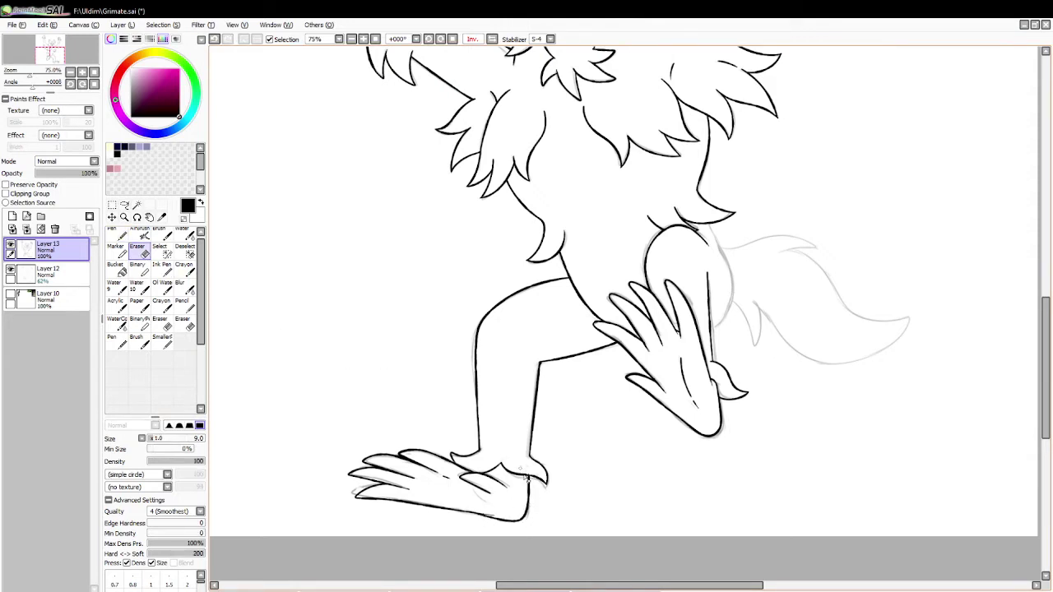
key("ctrl+z")
left_click_drag(533, 472, 537, 478)
key("n")
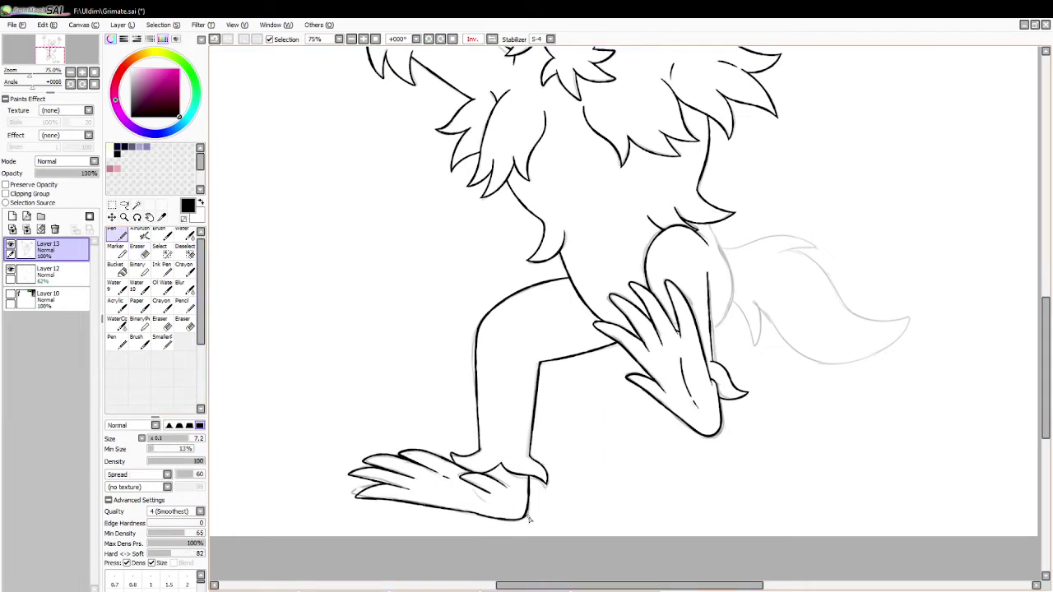
Compare versions of the standing foot's heel curve and erase its lower corner.
mouse_move(486, 512)
left_mouse_down()
mouse_move(524, 520)
mouse_move(527, 511)
left_mouse_up()
key("ctrl+z")
key("ctrl+z")
key("ctrl+z")
key("ctrl+y")
key("ctrl+z")
key("ctrl+y")
key("ctrl+z")
key("ctrl+y")
key("ctrl+z")
key("ctrl+y")
key("e")
left_click_drag(535, 503, 512, 534)
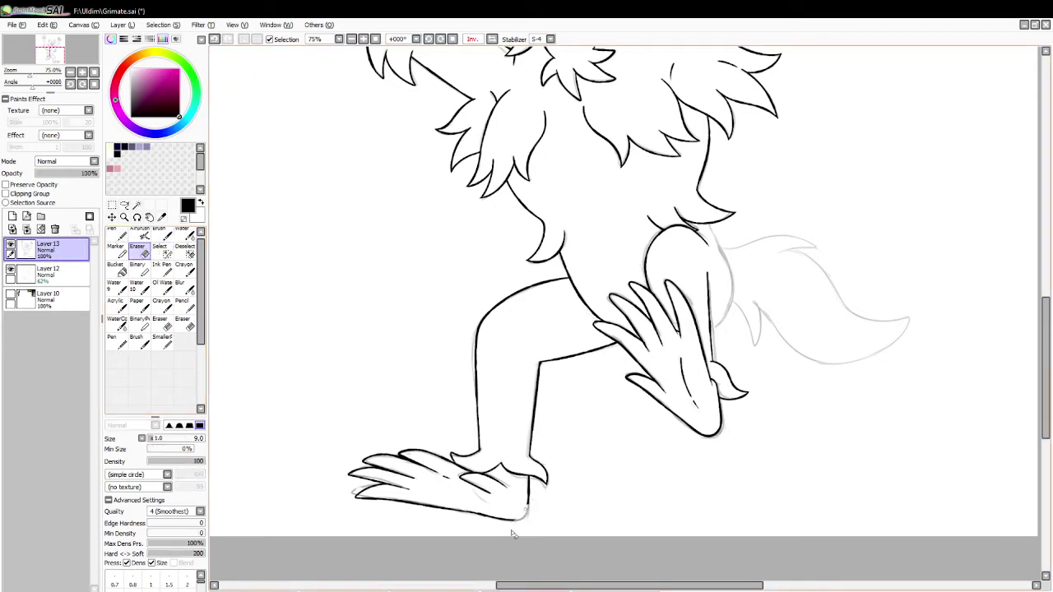
Redraw the standing foot's lower heel corner as a rounded curve joining the sole to the back of the heel.
key("n")
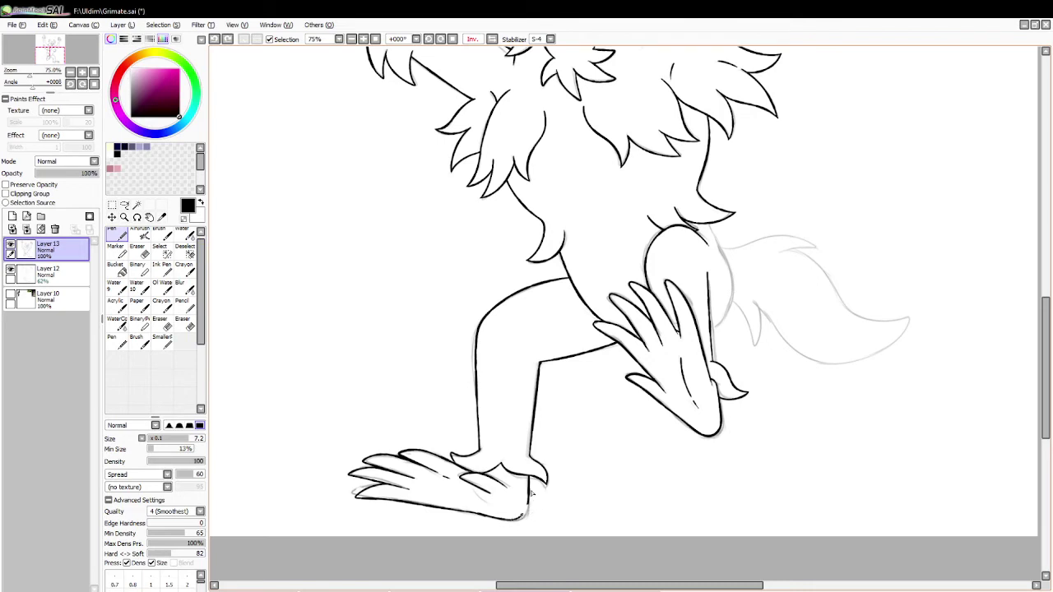
left_click_drag(514, 523, 528, 491)
key("ctrl+z")
key("ctrl+z")
mouse_move(512, 520)
left_mouse_down()
mouse_move(528, 489)
mouse_move(529, 512)
mouse_move(529, 490)
left_mouse_up()
key("ctrl+z")
key("ctrl+z")
key("ctrl+y")
key("ctrl+z")
key("ctrl+z")
key("ctrl+z")
key("ctrl+y")
key("ctrl+z")
key("ctrl+y")
key("e")
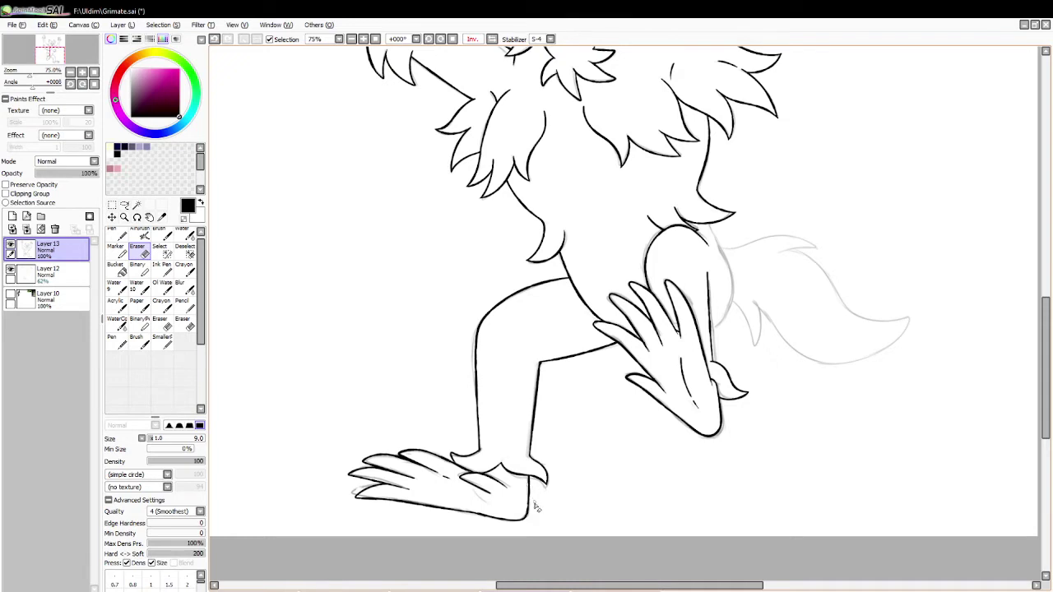
Extend the upper line of the standing foot's inner toe toward the heel.
key("n")
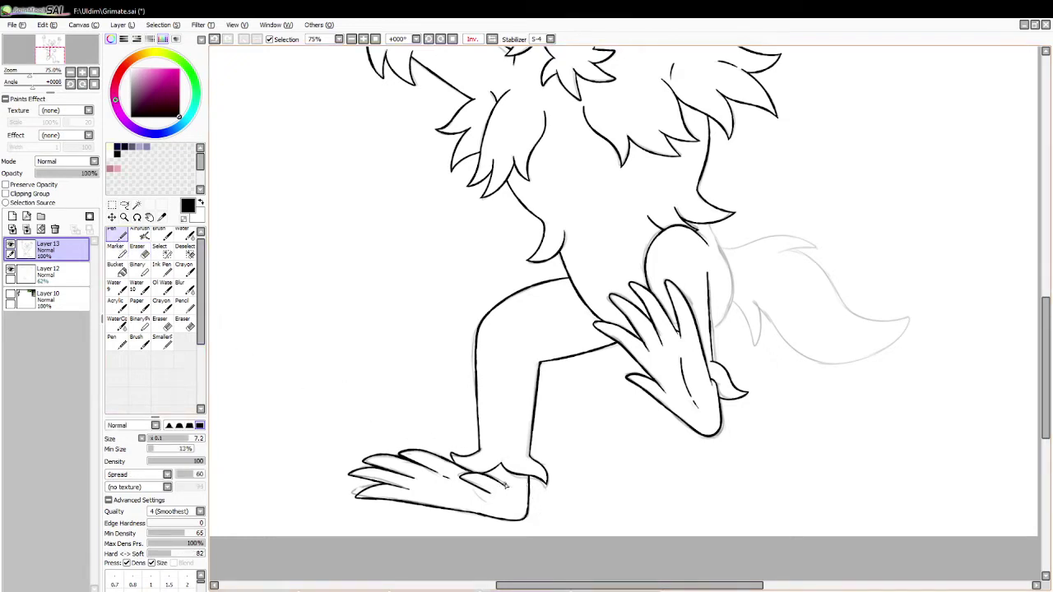
key("ctrl+z")
left_click_drag(501, 483, 513, 493)
key("ctrl+z")
key("e")
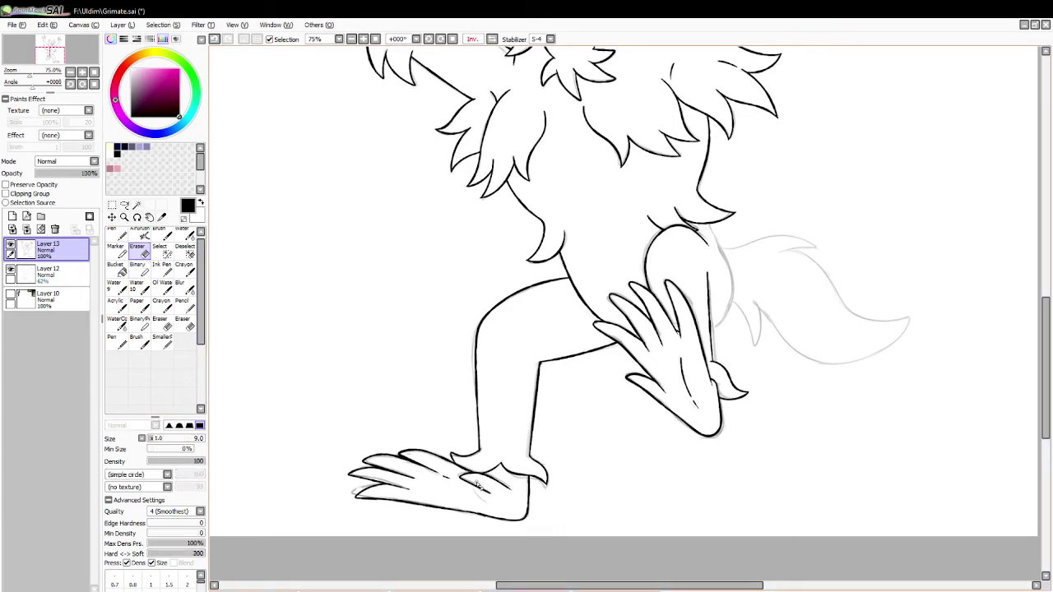
left_click_drag(504, 501, 475, 481)
key("ctrl+z")
key("alt+Tab")
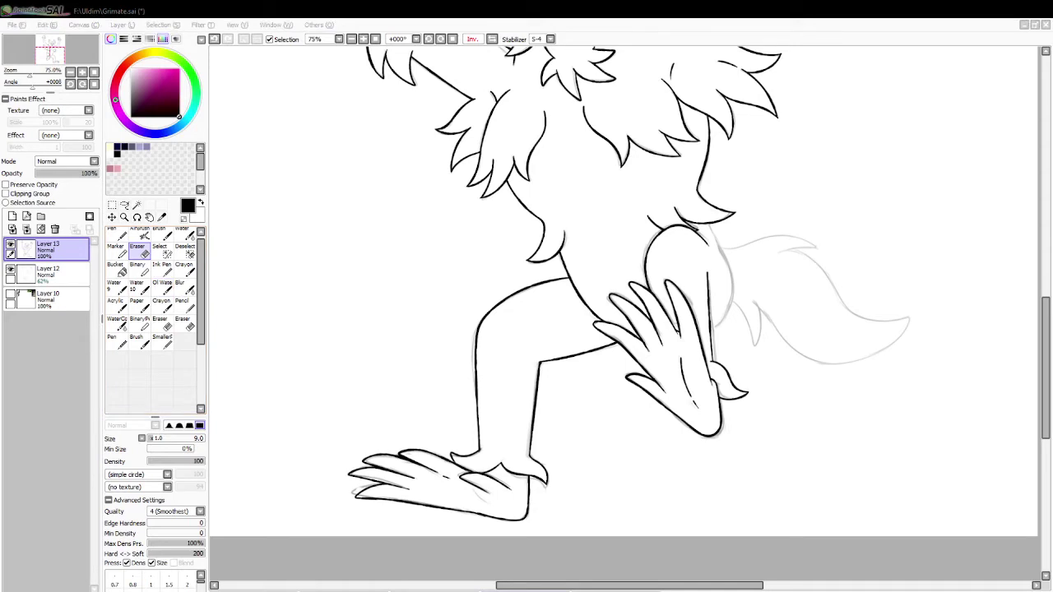
key("alt+Tab")
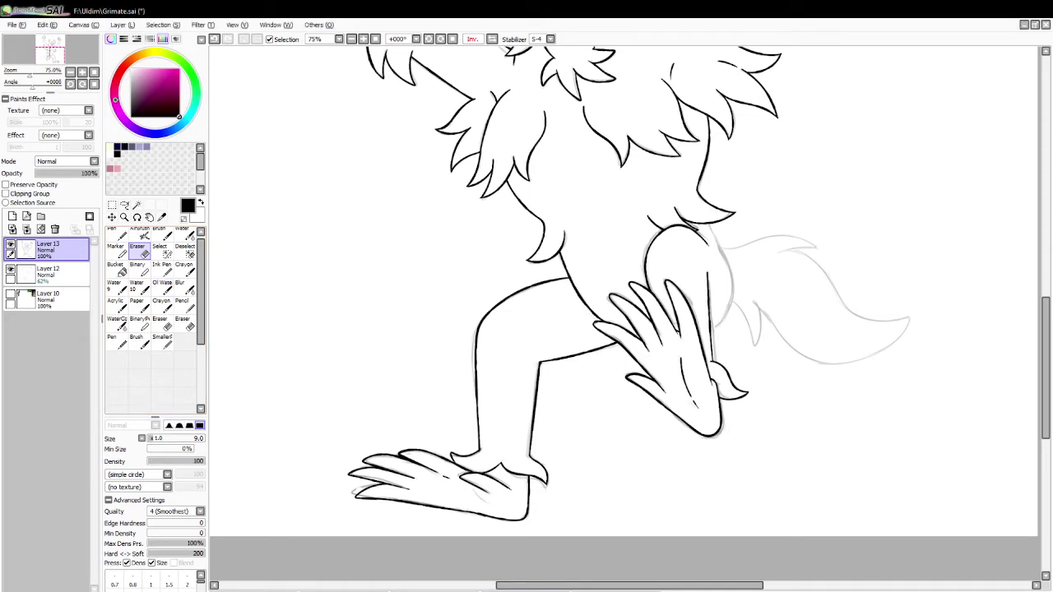
Ink the outer thigh curve of the raised leg from the hip down to the calf line and clean up its end.
key("n")
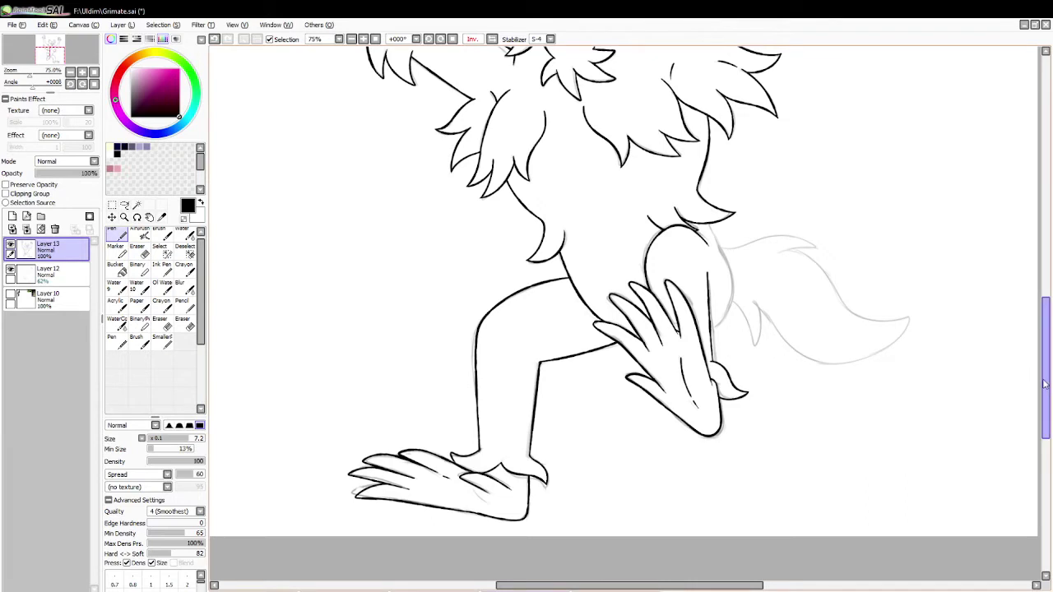
left_click_drag(1043, 384, 875, 345)
mouse_move(709, 344)
left_mouse_down()
mouse_move(727, 403)
mouse_move(720, 448)
mouse_move(711, 355)
mouse_move(722, 449)
left_mouse_up()
key("ctrl+z")
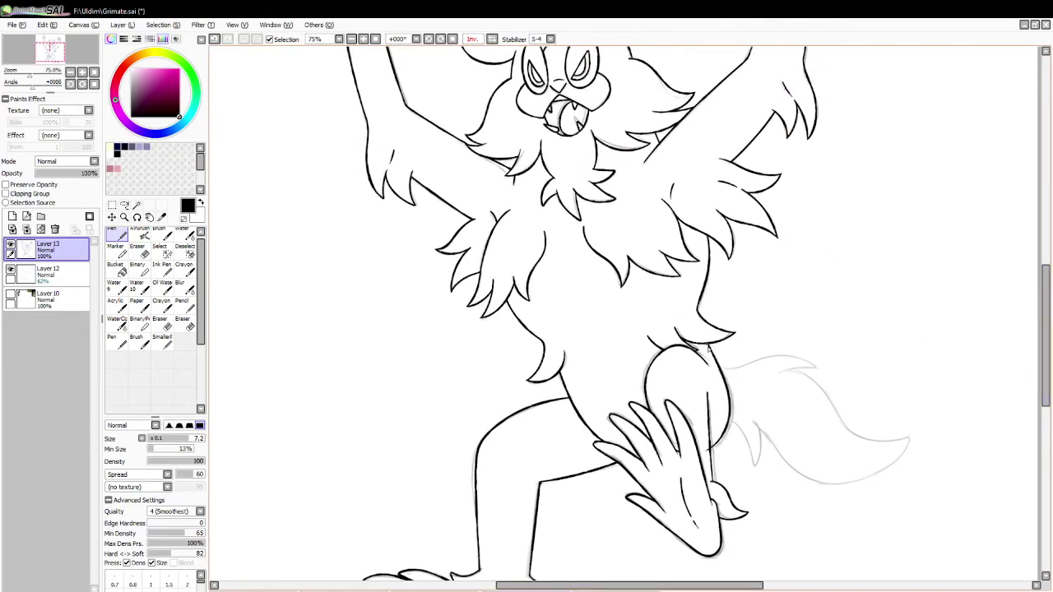
left_click(138, 250)
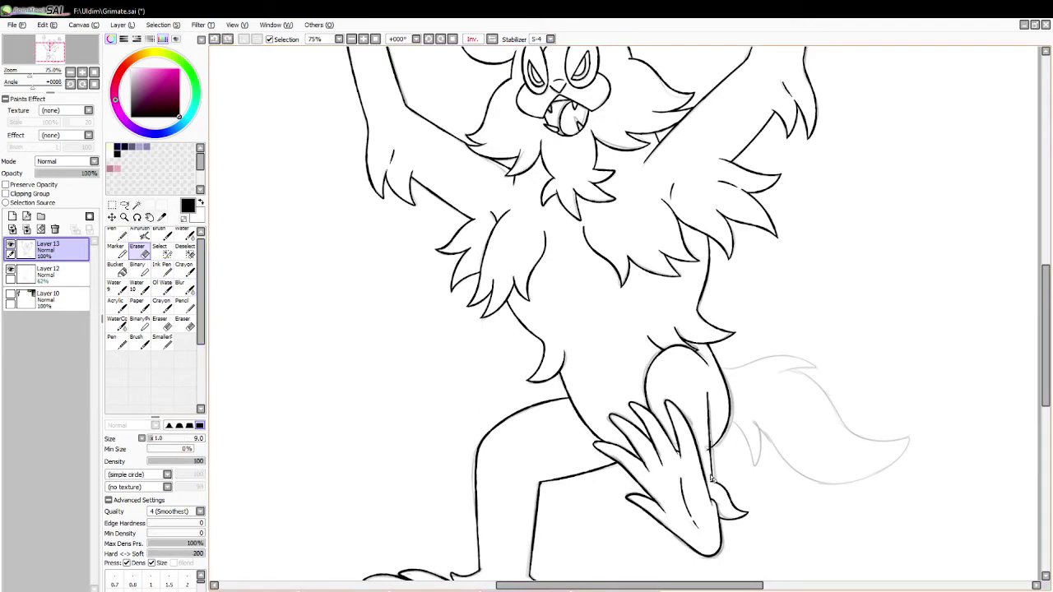
Ink the tail's top edge from the hip out to its upper fur point.
left_click_drag(722, 589, 771, 589)
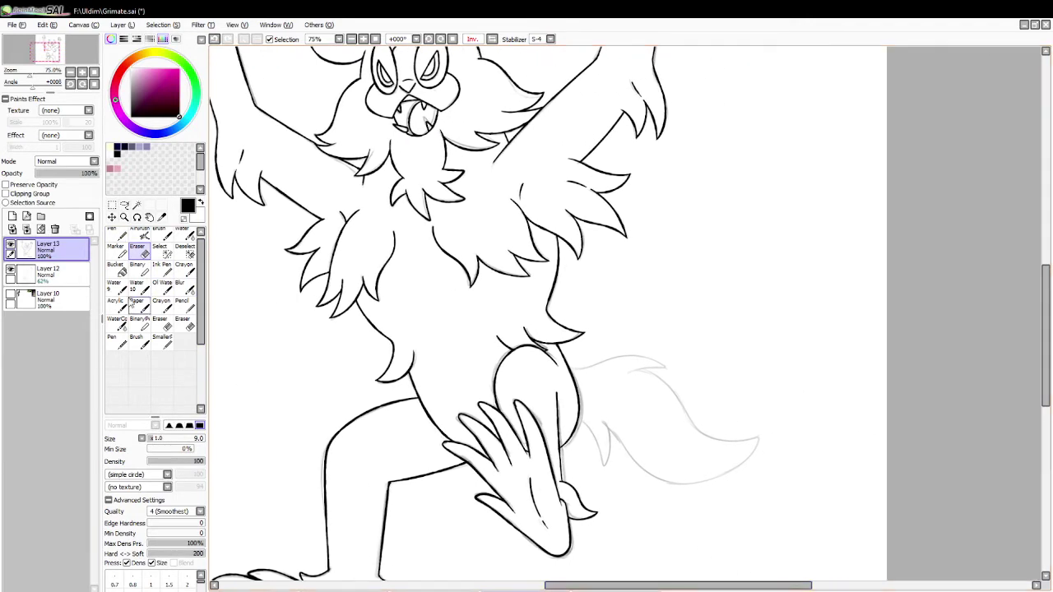
key("n")
left_click_drag(570, 368, 674, 370)
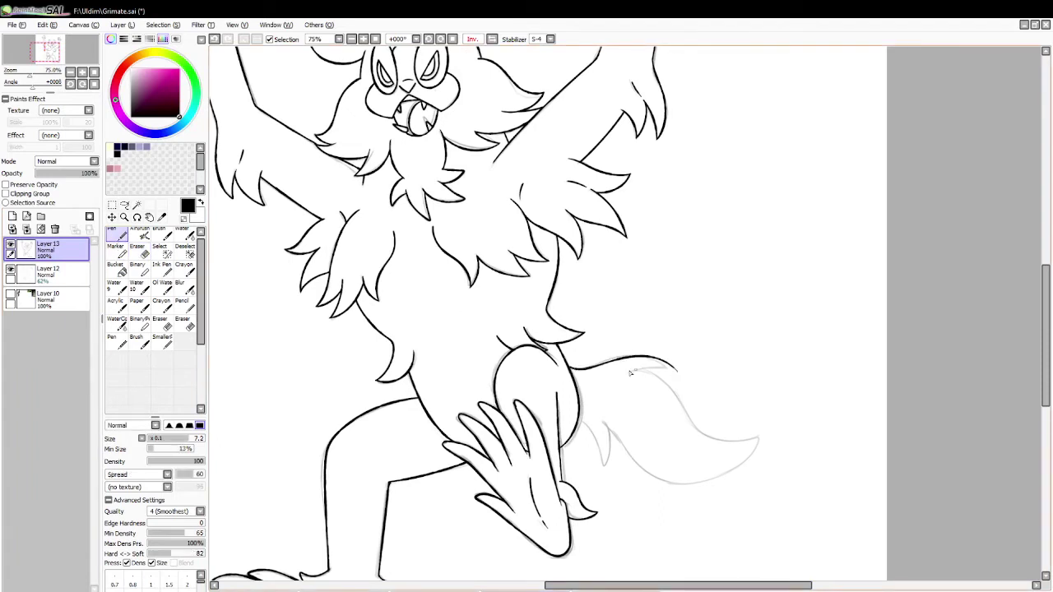
key("ctrl+z")
left_click_drag(570, 368, 670, 367)
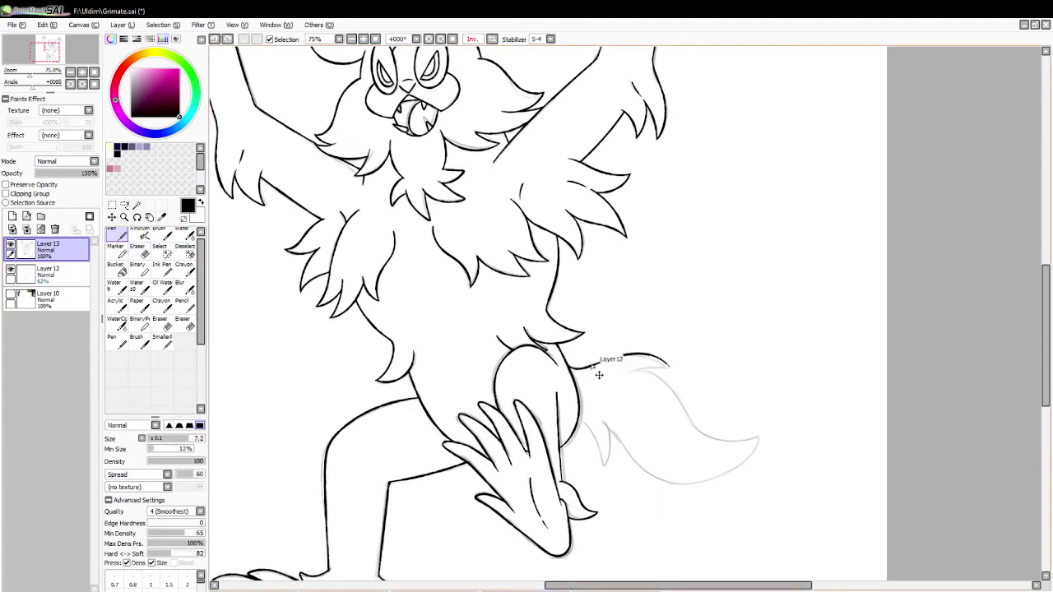
key("ctrl+z")
mouse_move(569, 368)
left_mouse_down()
mouse_move(635, 353)
mouse_move(667, 365)
mouse_move(646, 370)
mouse_move(672, 374)
mouse_move(687, 421)
mouse_move(754, 439)
left_mouse_up()
key("ctrl+z")
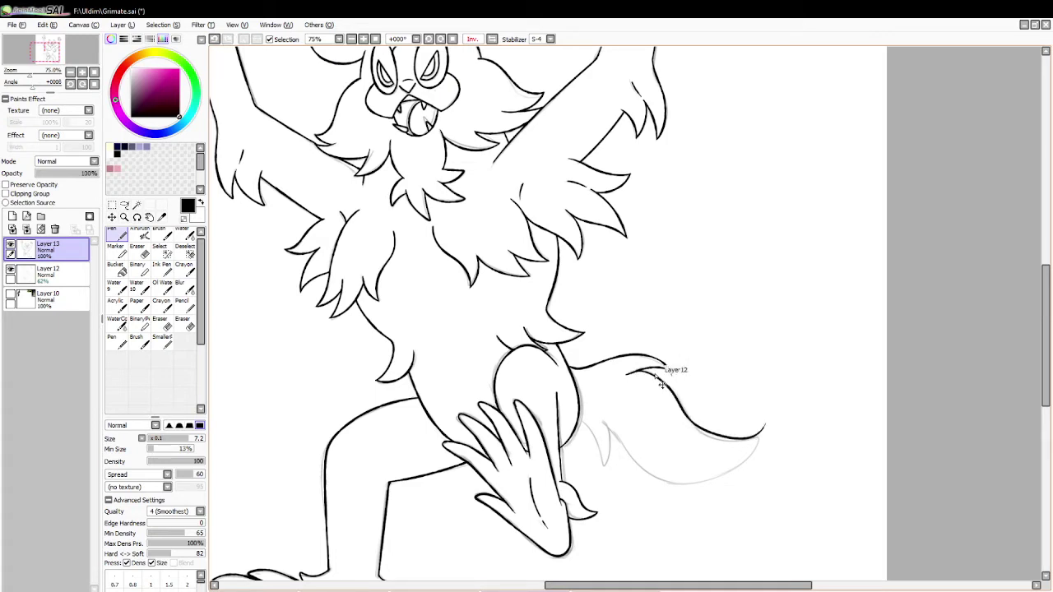
Ink the rest of the tail's outline from beneath the upper fur point around the tip to the tuft at its base.
key("ctrl+z")
mouse_move(638, 370)
left_mouse_down()
mouse_move(693, 428)
mouse_move(762, 428)
left_mouse_up()
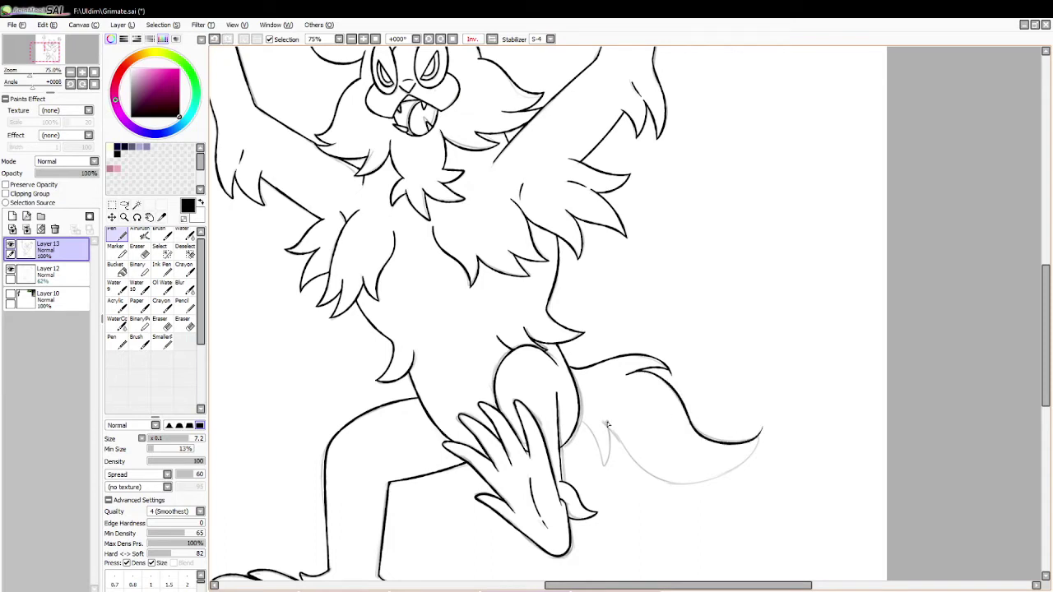
mouse_move(607, 425)
left_mouse_down()
mouse_move(644, 478)
mouse_move(772, 452)
mouse_move(761, 428)
left_mouse_up()
key("ctrl+z")
key("ctrl+z")
left_click_drag(635, 370, 683, 393)
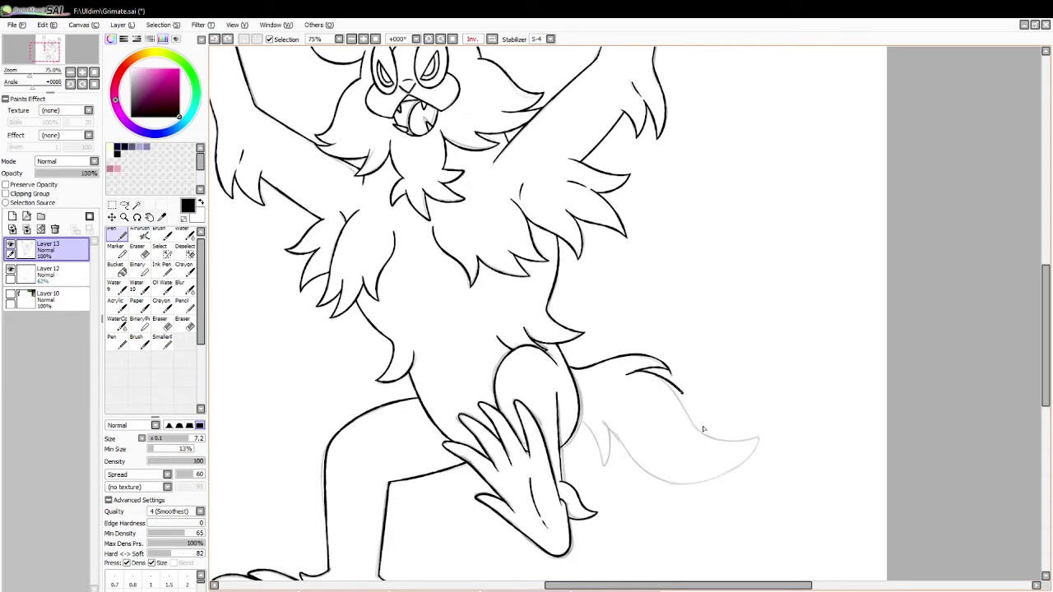
left_click_drag(703, 429, 765, 442)
key("ctrl+z")
key("ctrl+z")
mouse_move(636, 370)
left_mouse_down()
mouse_move(739, 451)
mouse_move(765, 439)
mouse_move(690, 490)
mouse_move(630, 457)
mouse_move(605, 422)
mouse_move(573, 420)
mouse_move(605, 466)
left_mouse_up()
key("ctrl+z")
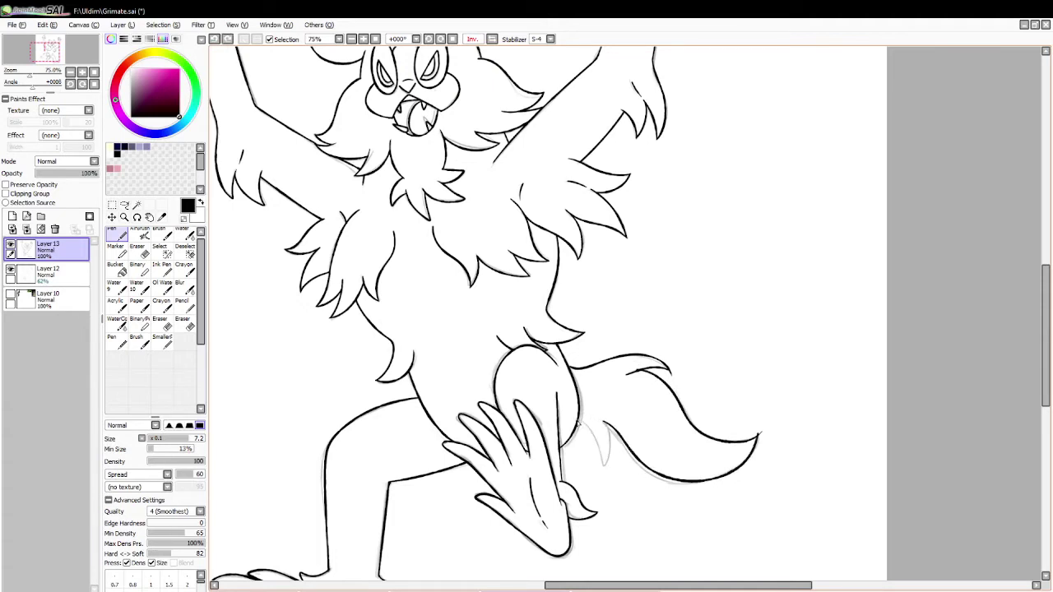
mouse_move(578, 422)
left_mouse_down()
mouse_move(606, 451)
mouse_move(605, 469)
mouse_move(612, 427)
left_mouse_up()
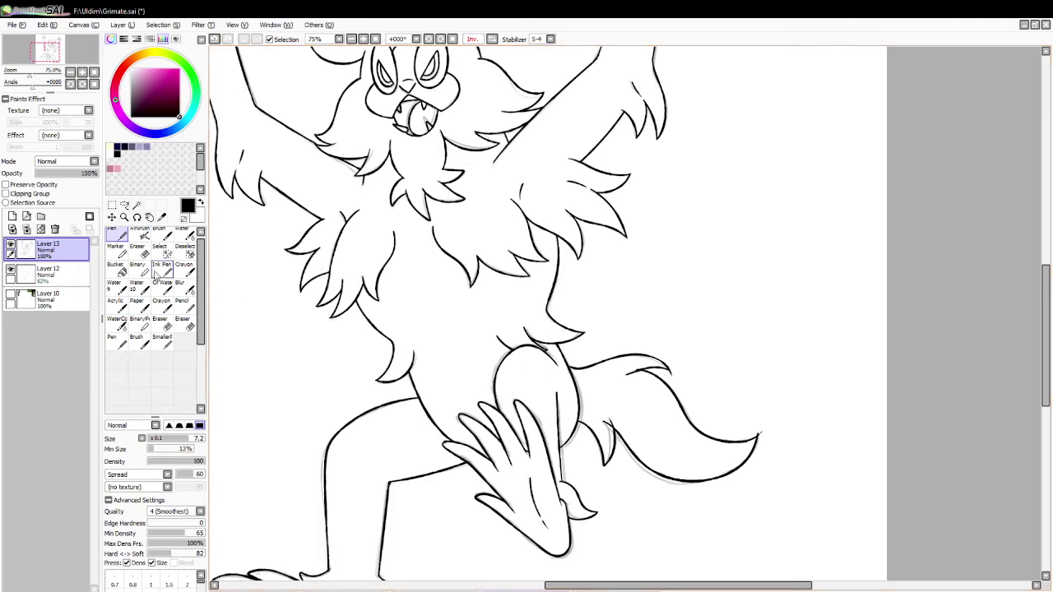
Erase the overshooting line ends at the tail's base tuft, its upper fur point and its tip.
key("e")
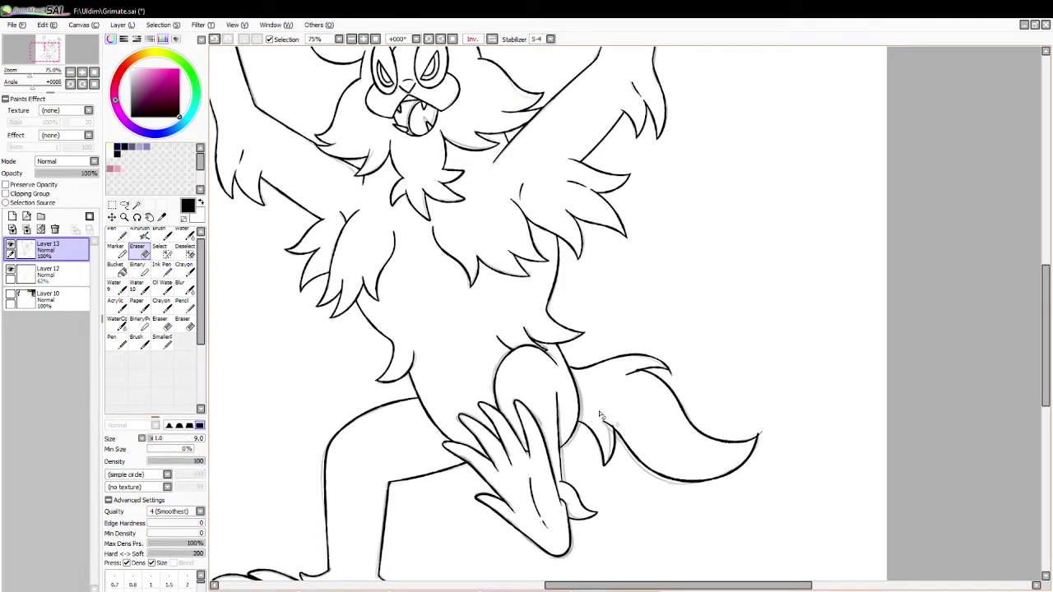
key("ctrl+z")
left_click_drag(628, 439, 621, 428)
mouse_move(673, 371)
left_mouse_down()
mouse_move(679, 378)
mouse_move(629, 371)
mouse_move(643, 366)
left_mouse_up()
key("ctrl+z")
key("ctrl+z")
key("ctrl+z")
key("ctrl+z")
left_click_drag(758, 422, 761, 458)
key("ctrl+z")
left_click_drag(761, 421, 760, 439)
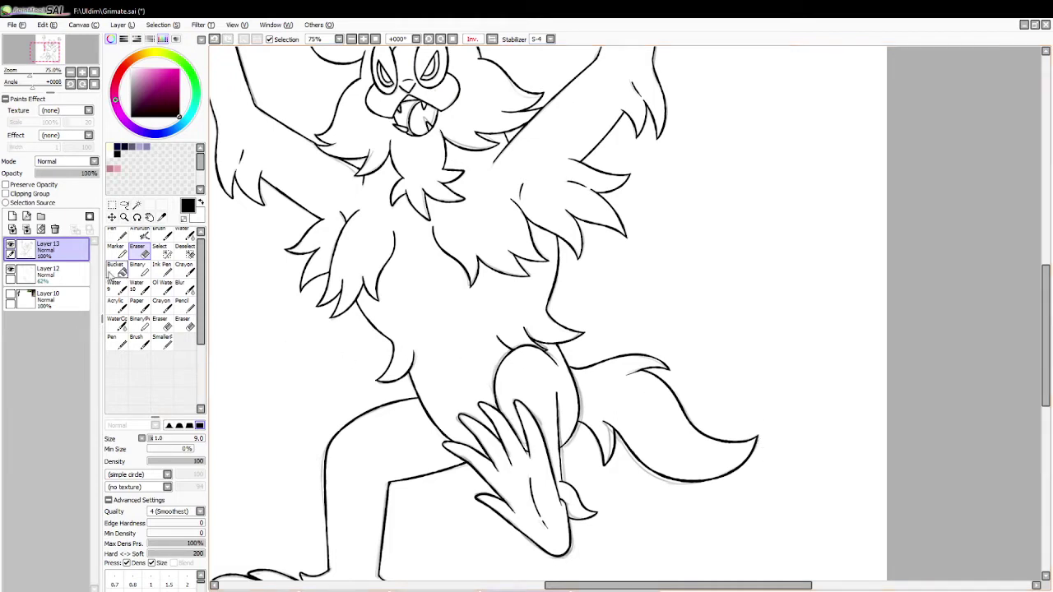
Try short pen strokes to close the outline gaps at the hip and below the waist fur.
left_click(117, 235)
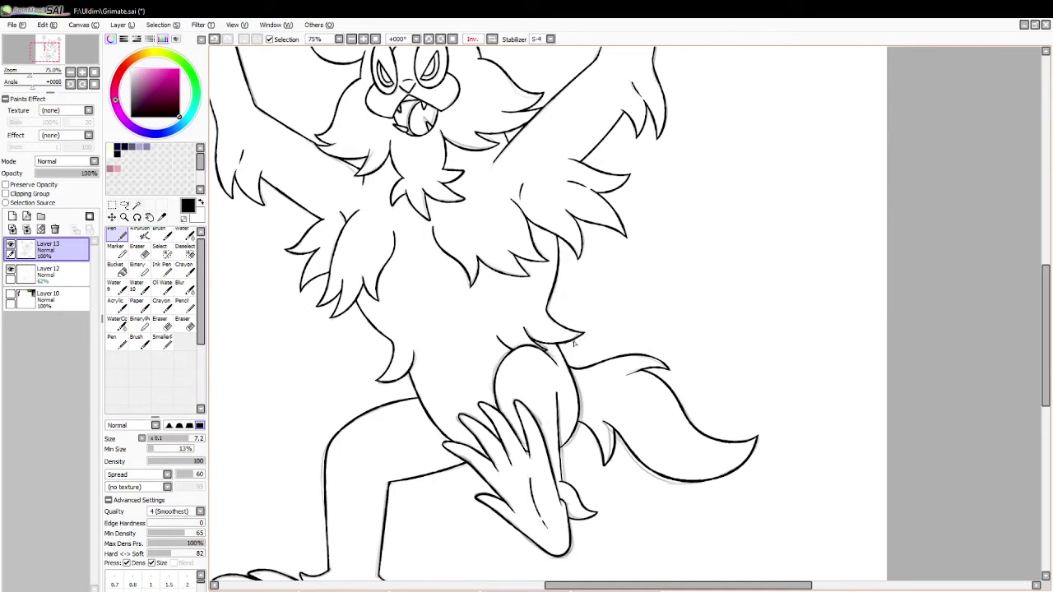
key("ctrl+z")
mouse_move(557, 341)
left_mouse_down()
mouse_move(566, 354)
mouse_move(561, 345)
left_mouse_up()
key("ctrl+z")
key("ctrl+z")
left_click_drag(411, 378, 414, 383)
key("ctrl+z")
Delete the rough sketch on Layer 12, leaving the line art and reference layers.
left_click(114, 217)
left_click(124, 217)
left_click(119, 434)
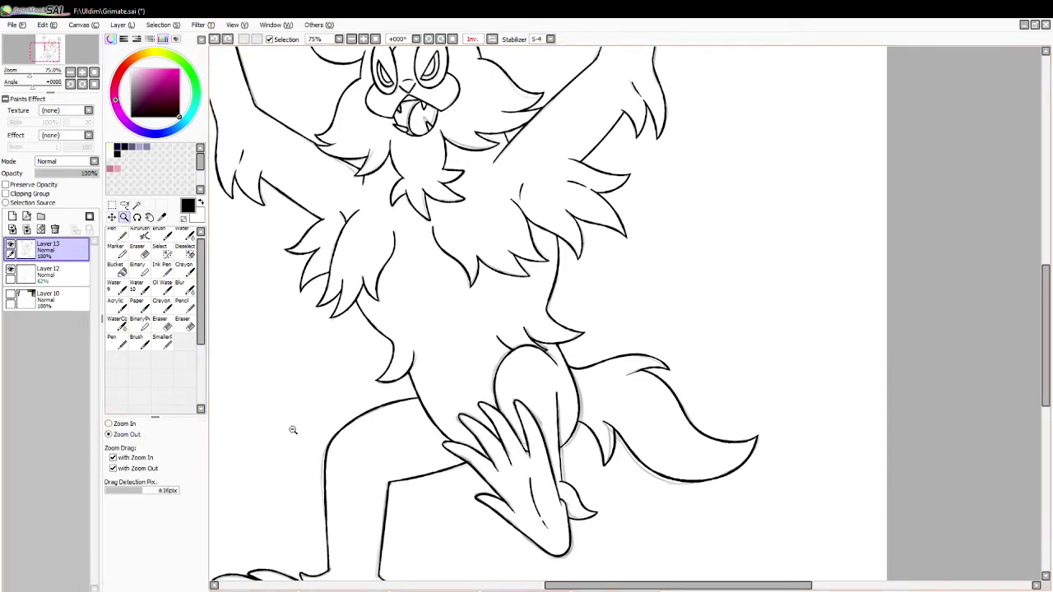
left_click(375, 401)
left_click_drag(601, 587, 577, 586)
left_click(568, 499)
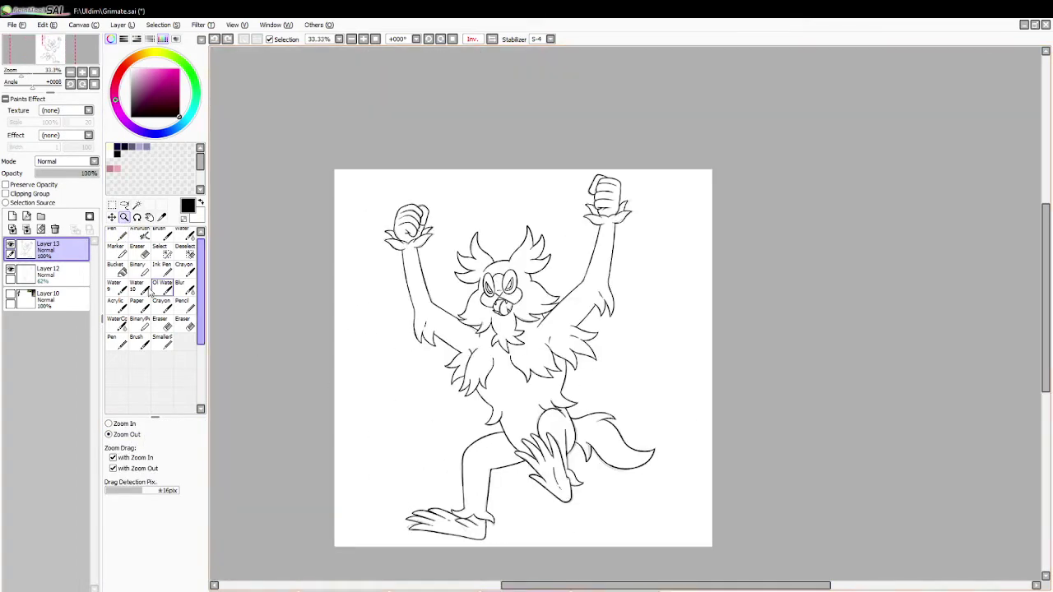
left_click(48, 272)
left_click(54, 228)
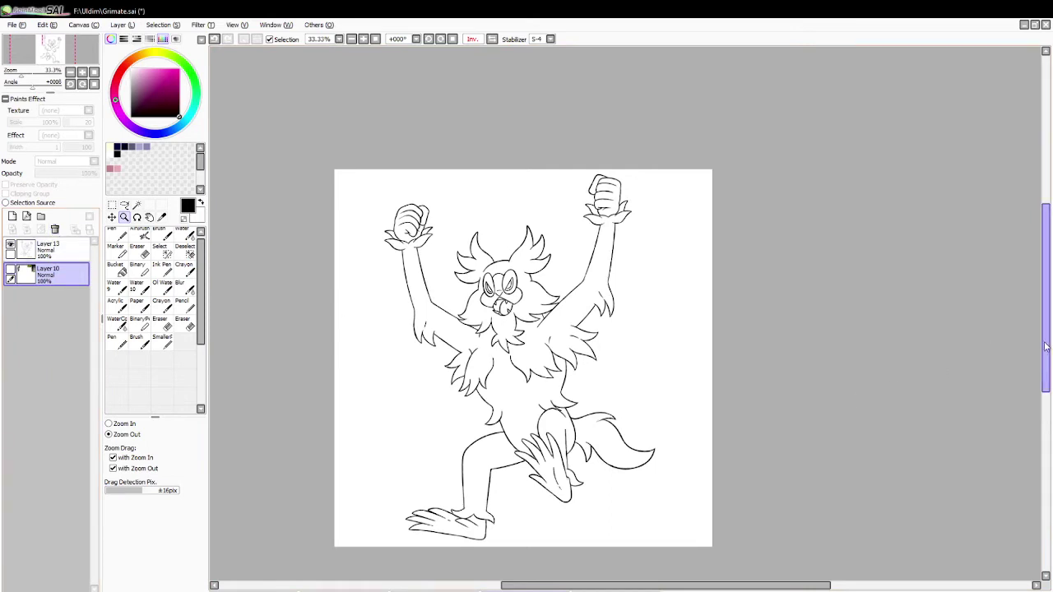
Return the canvas view from inverted to normal and flip the line art on Layer 13 horizontally.
left_click_drag(1046, 346, 1045, 347)
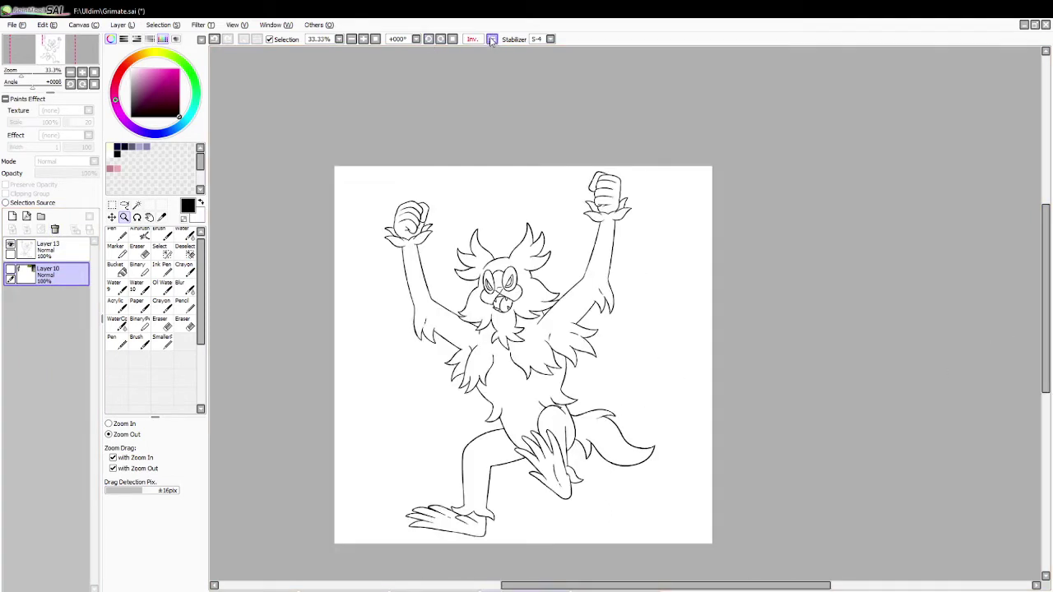
left_click(492, 39)
left_click_drag(724, 585, 778, 585)
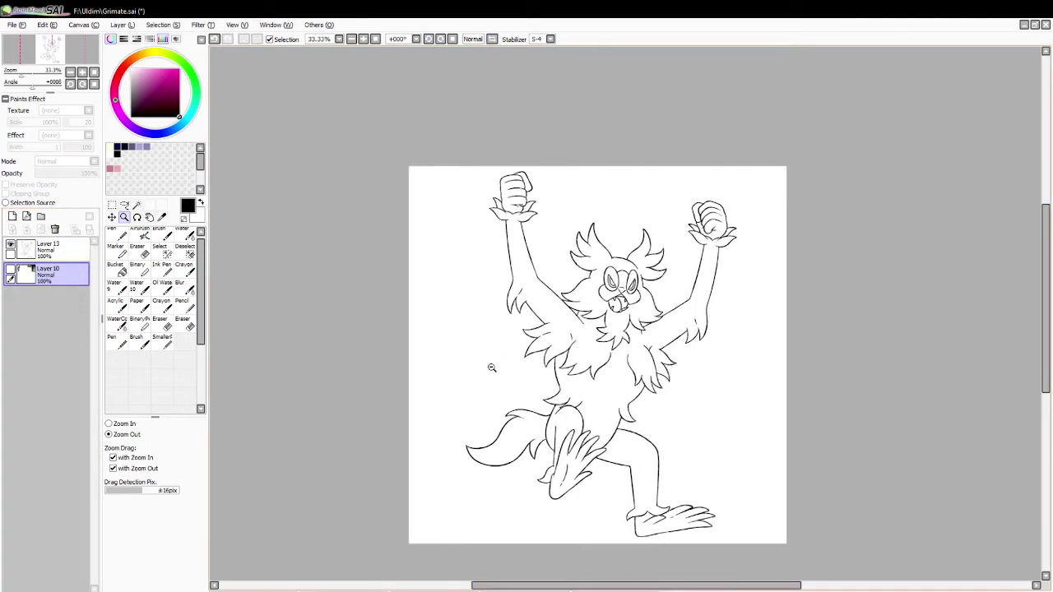
left_click(113, 207)
left_click(51, 251)
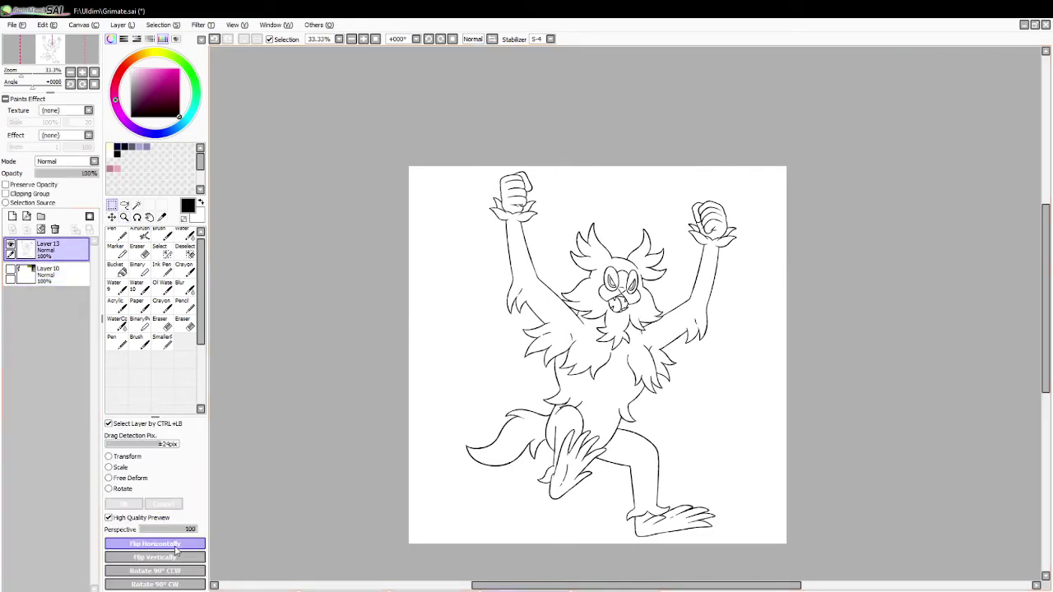
left_click(175, 544)
left_click(192, 545)
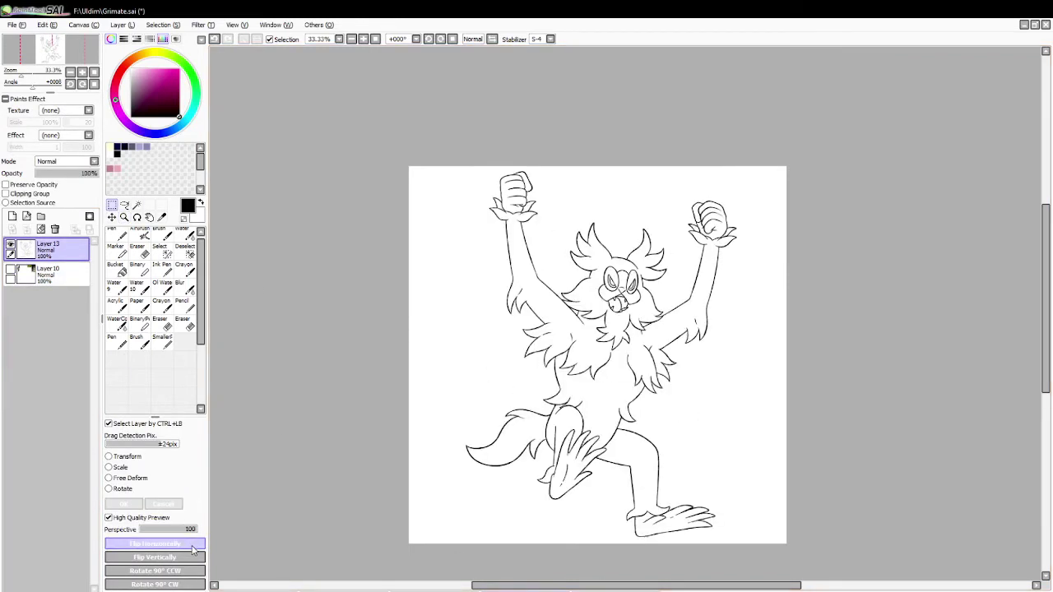
left_click(193, 548)
left_click(193, 548)
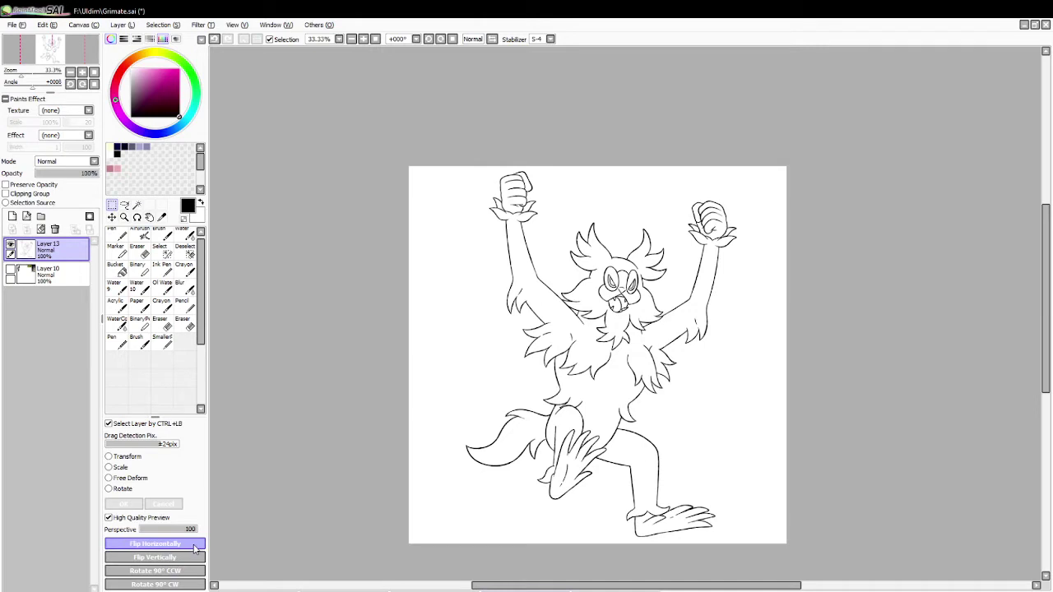
left_click(194, 549)
left_click(195, 548)
left_click(195, 545)
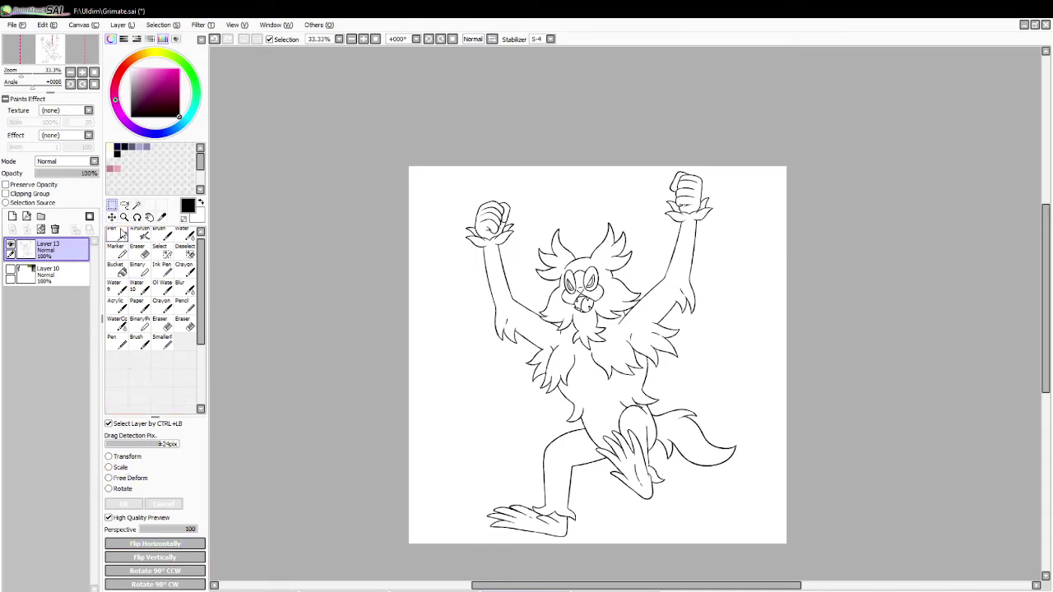
Lasso the slanted iris and pupil inside the creature's narrower eye.
left_click(124, 216)
left_click(127, 426)
left_click(587, 261)
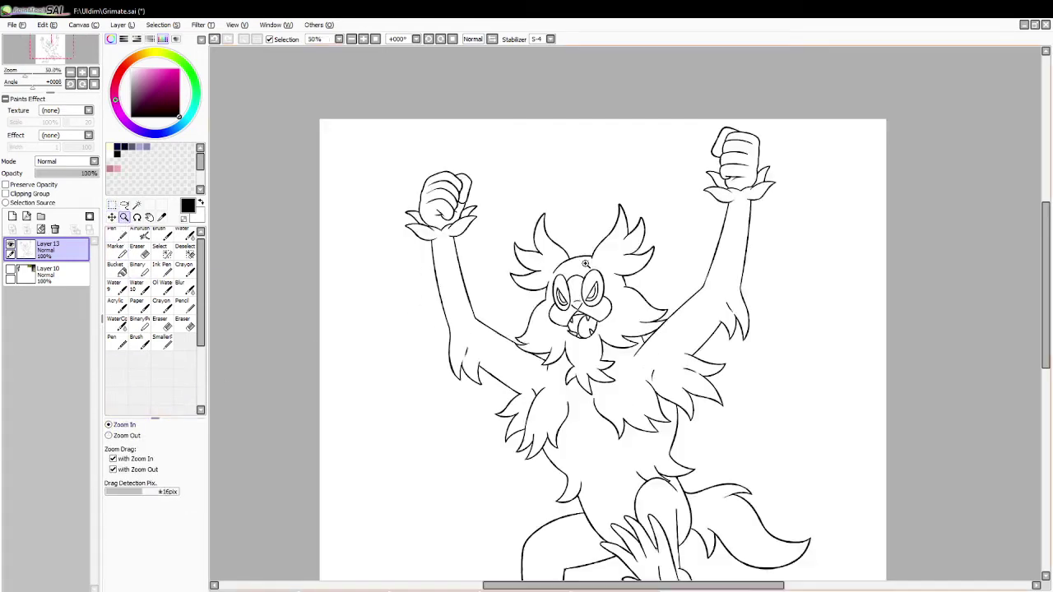
left_click(586, 273)
left_click(585, 280)
left_click(579, 294)
left_click(566, 312)
left_click(112, 216)
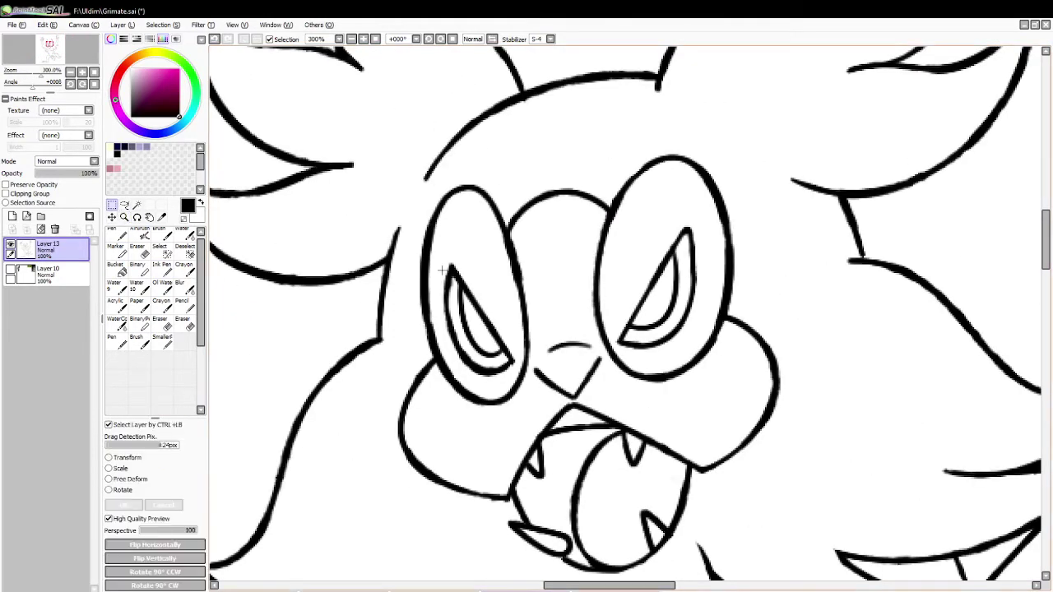
left_click_drag(448, 265, 474, 245)
left_click(539, 333)
left_click(124, 205)
mouse_move(436, 282)
left_mouse_down()
mouse_move(470, 382)
mouse_move(472, 248)
mouse_move(449, 342)
mouse_move(496, 245)
left_mouse_up()
mouse_move(496, 245)
left_mouse_down()
mouse_move(435, 291)
mouse_move(453, 357)
left_mouse_up()
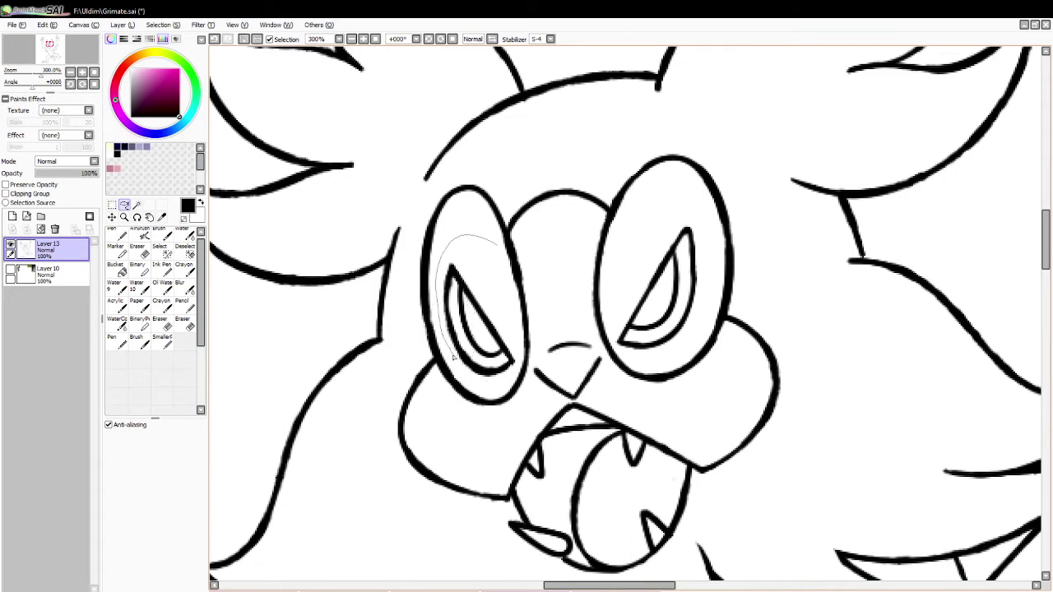
left_click_drag(506, 386, 495, 250)
Stretch the lassoed iris slightly taller with Free Deform, place it back inside the narrower eye and deselect it.
left_click(112, 217)
left_click_drag(483, 364, 585, 341)
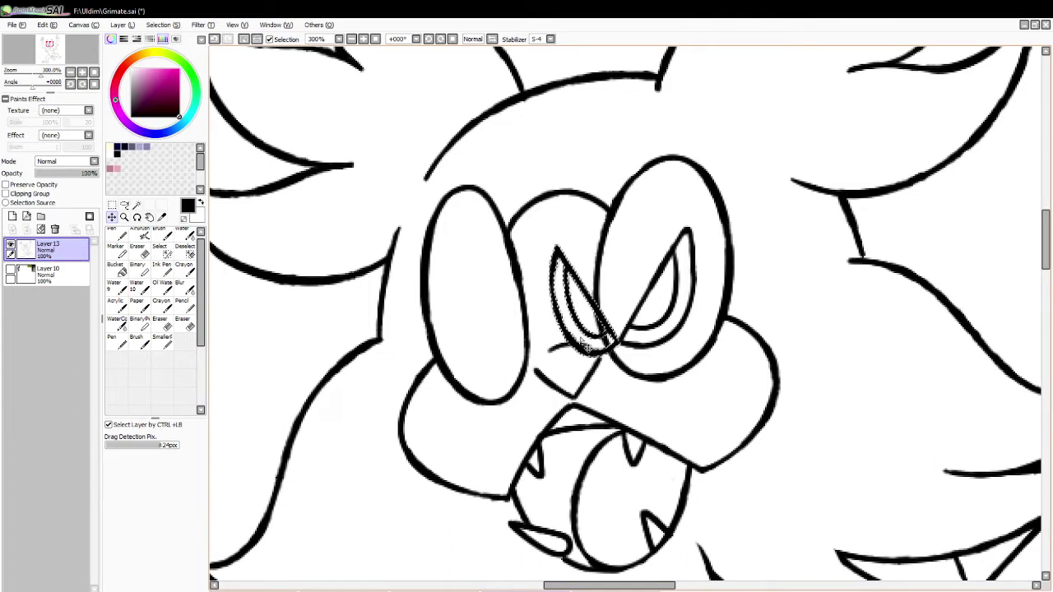
key("ctrl+t")
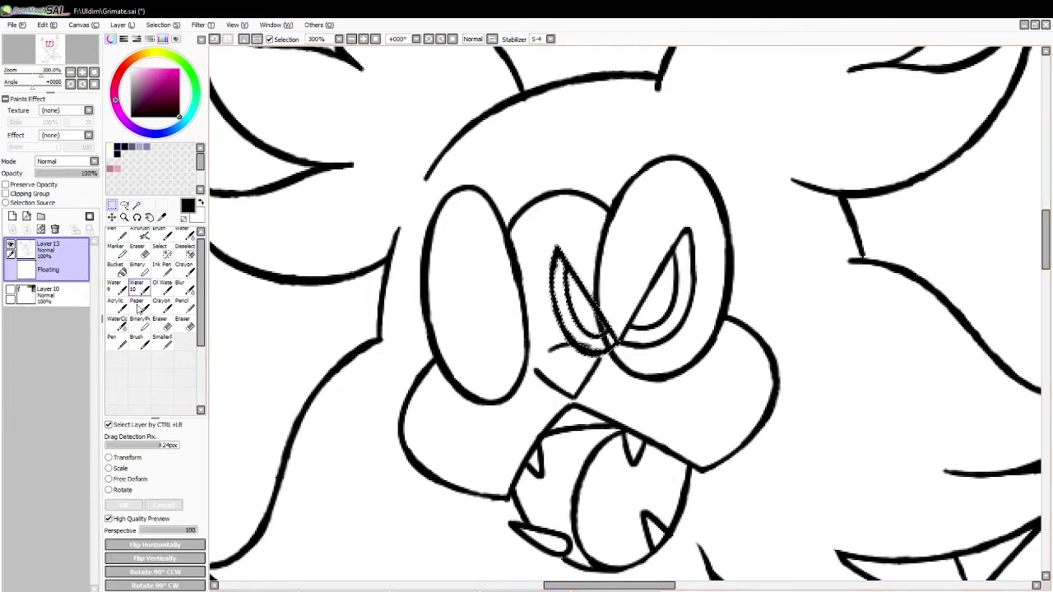
left_click(143, 480)
left_click_drag(582, 244, 583, 234)
left_click_drag(578, 306, 474, 326)
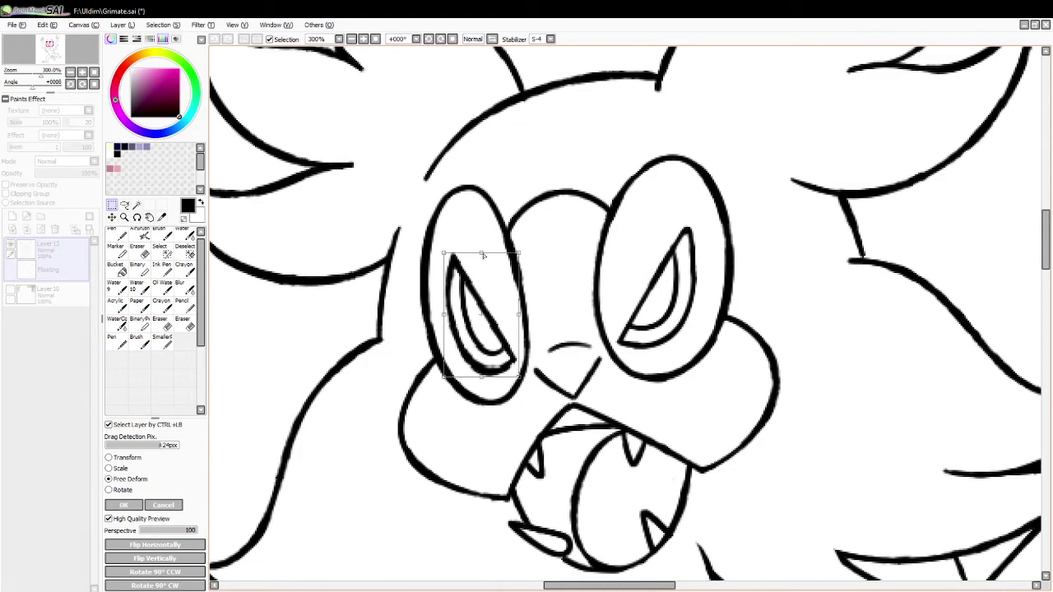
left_click(136, 504)
left_click(124, 217)
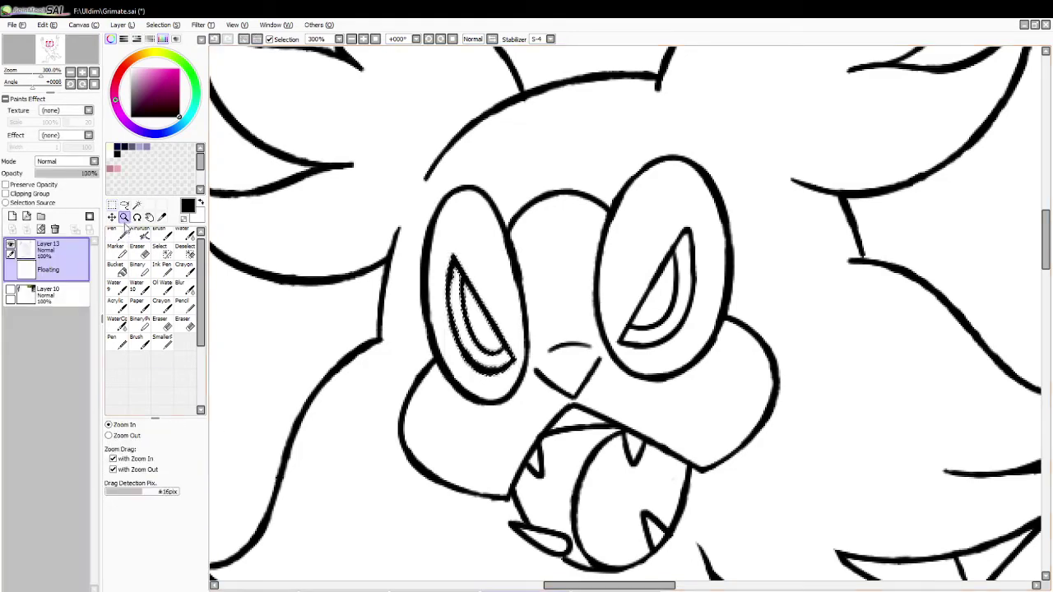
left_click(323, 336)
left_click(323, 335)
left_click(324, 336)
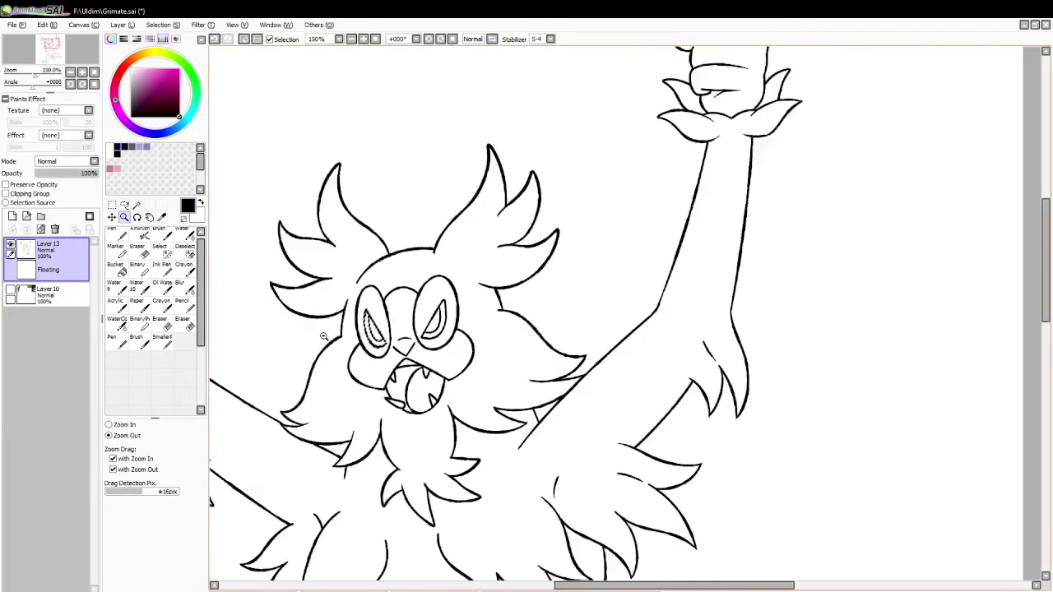
left_click(323, 336)
left_click(246, 40)
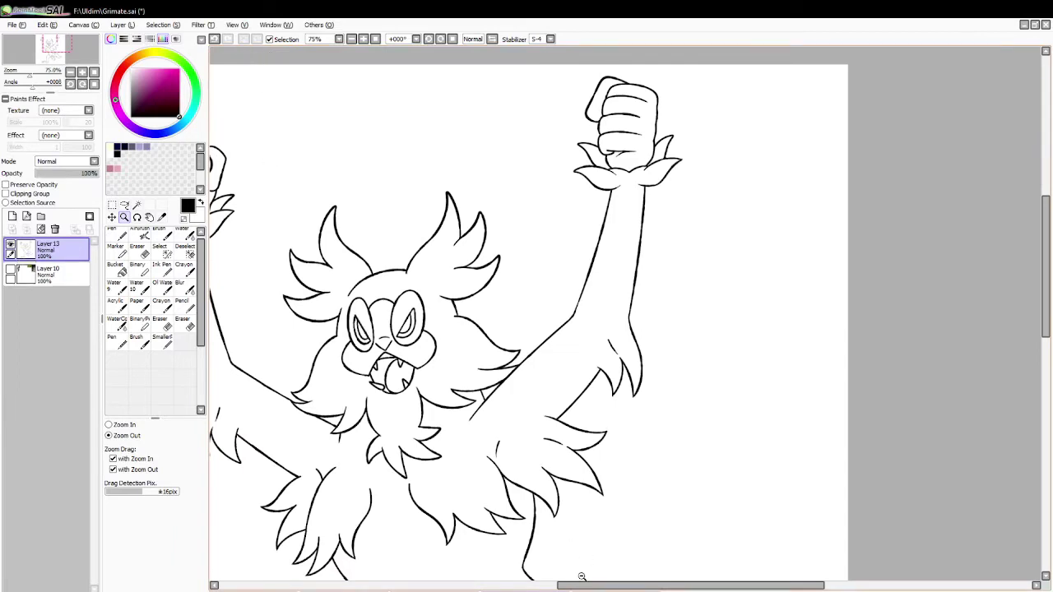
Scale the whole line art up slightly so it spans the full canvas height.
left_click_drag(589, 586, 542, 584)
left_click(571, 541)
left_click_drag(1044, 272, 1043, 317)
left_click(337, 371)
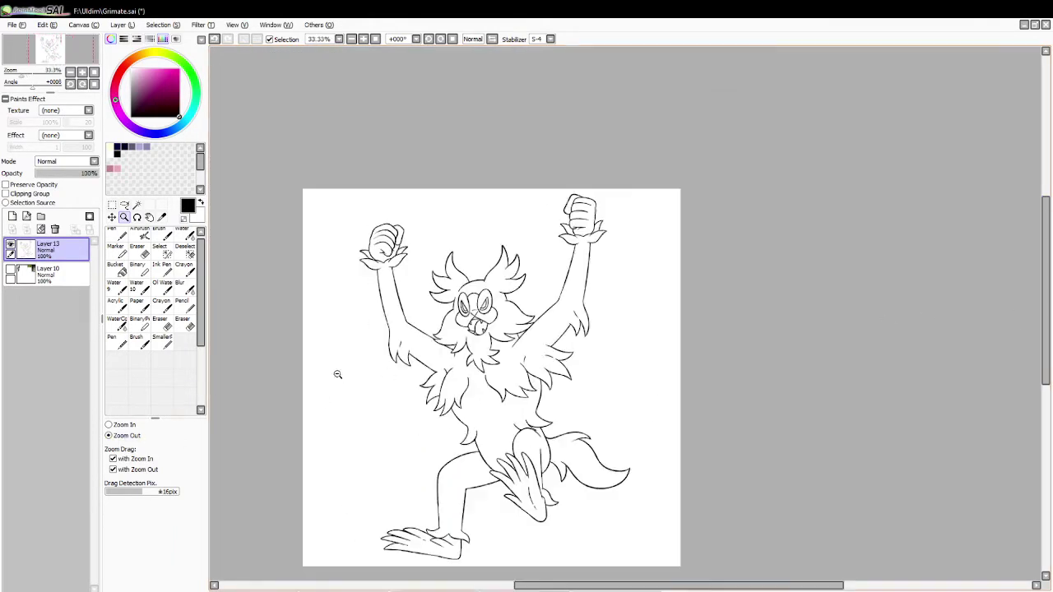
left_click(114, 207)
left_click(121, 468)
left_click_drag(487, 323, 480, 320)
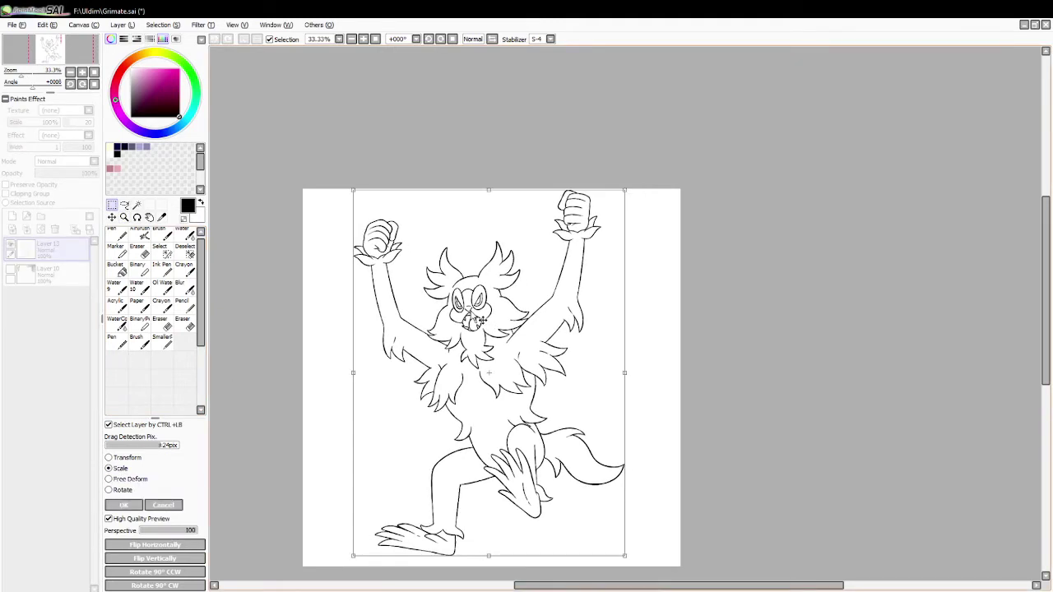
left_click_drag(625, 557, 635, 565)
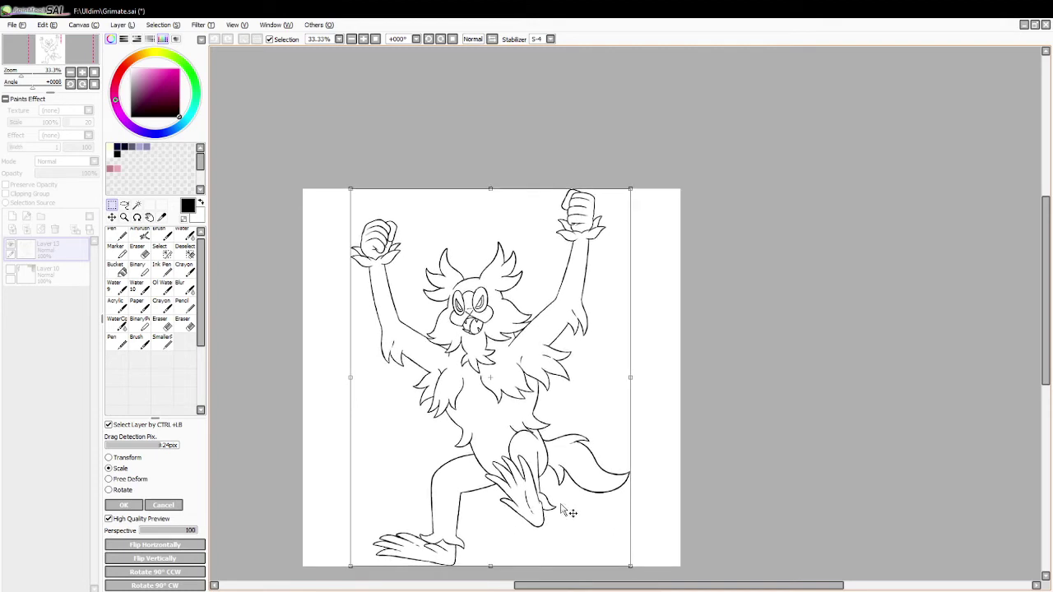
left_click(137, 505)
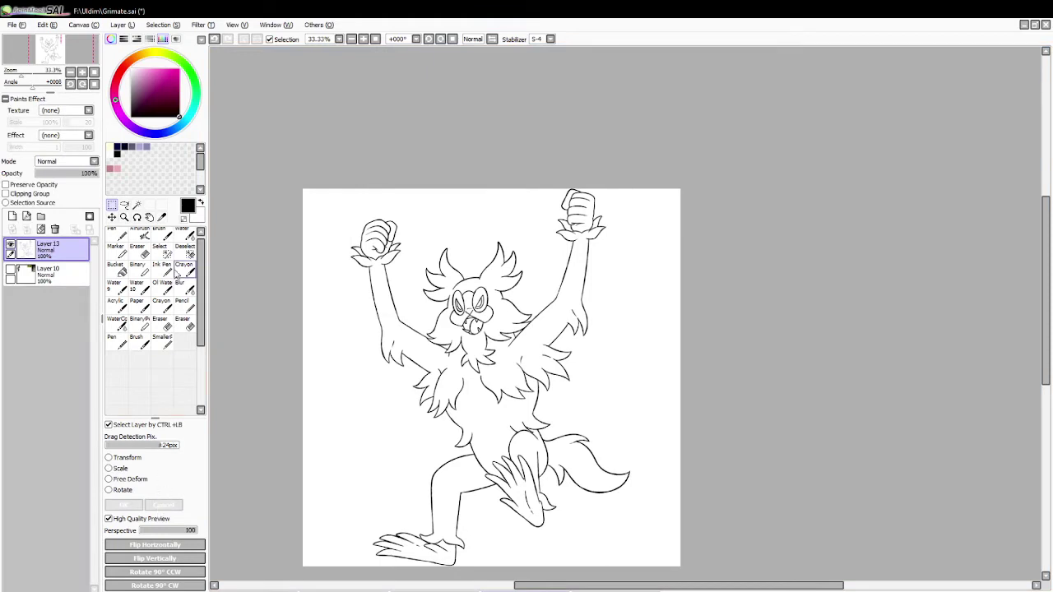
Add a new layer and place it beneath the line art on Layer 13.
left_click(15, 204)
left_click(14, 216)
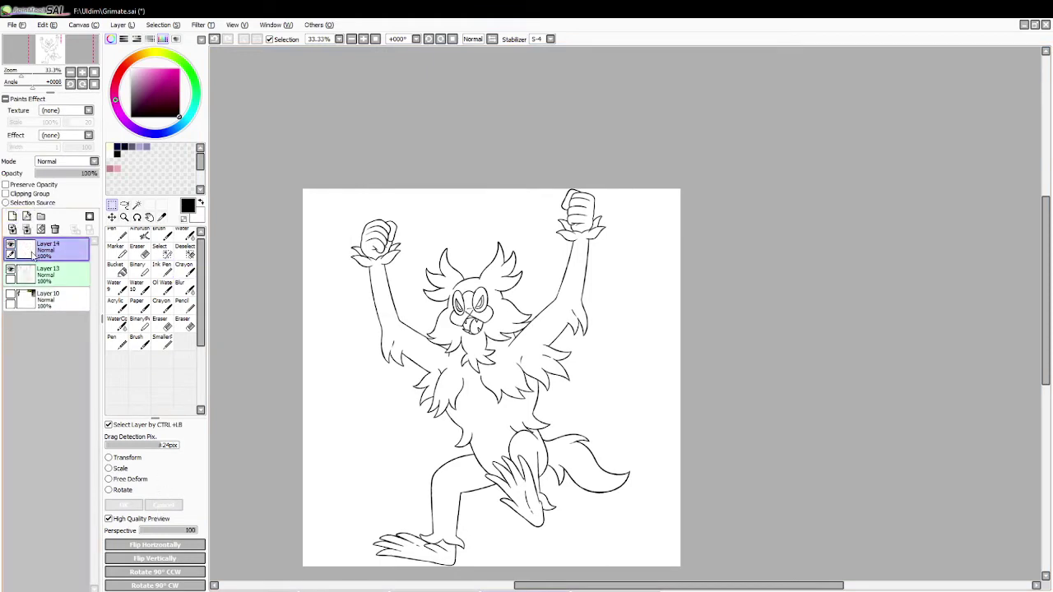
left_click_drag(48, 249, 48, 275)
Select the background around the creature with the Magic Wand and invert the selection to its silhouette.
left_click(137, 204)
left_click(331, 379)
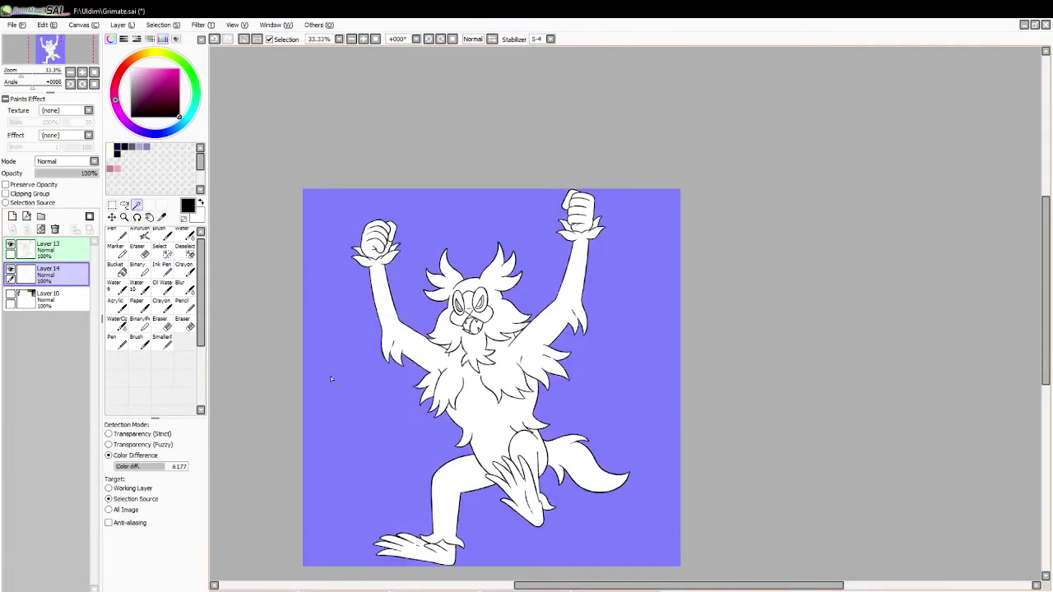
left_click(520, 339)
key("ctrl+z")
left_click(520, 340)
left_click(258, 39)
Show the reference images on Layer 10, sample the skunk's dark fur color and adjust it to a dark grey with a reddish hue.
left_click(11, 294)
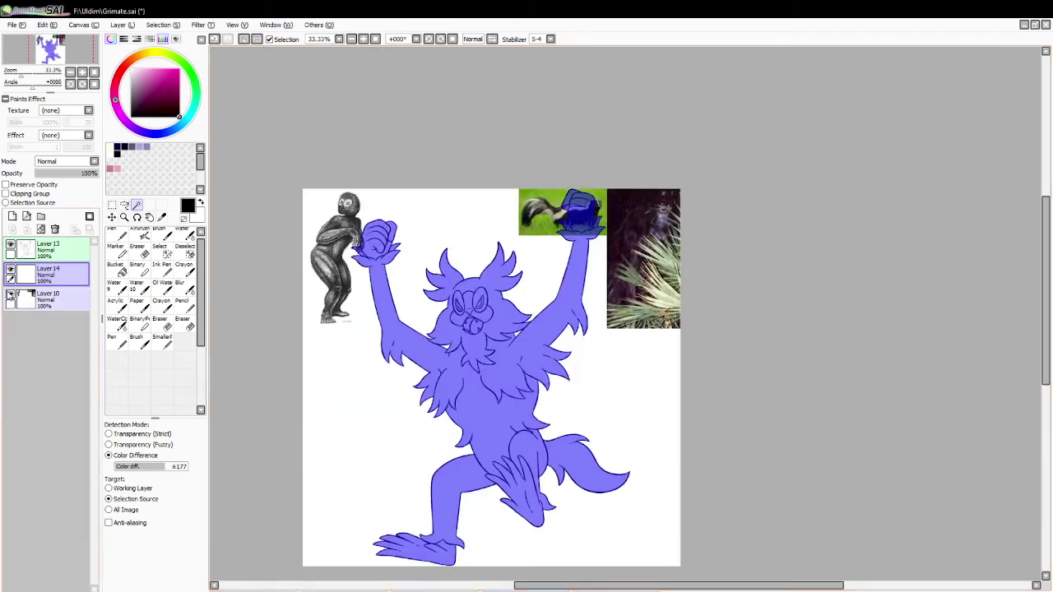
left_click(161, 216)
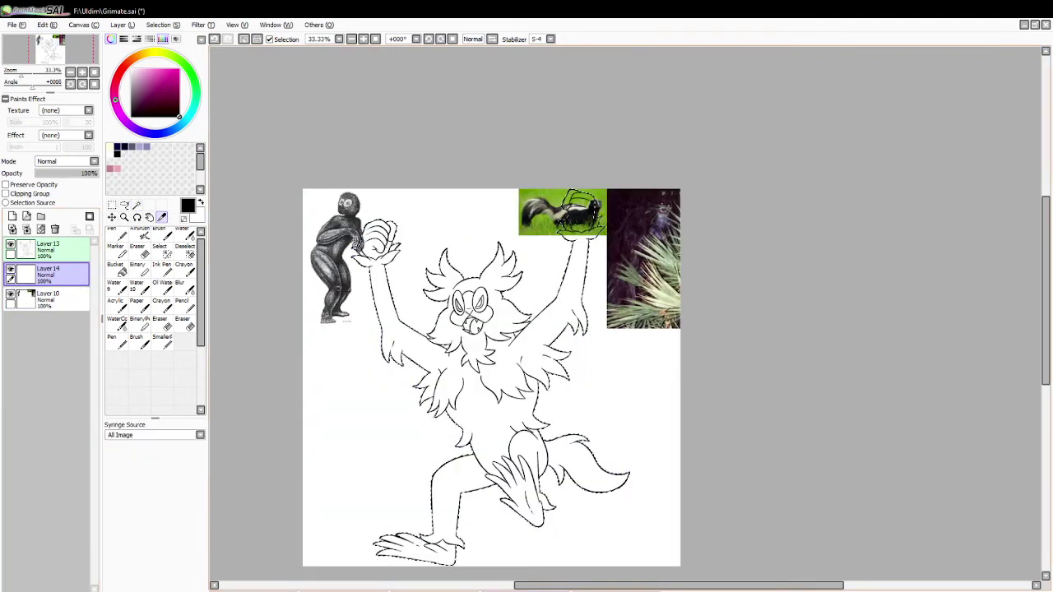
left_click(576, 217)
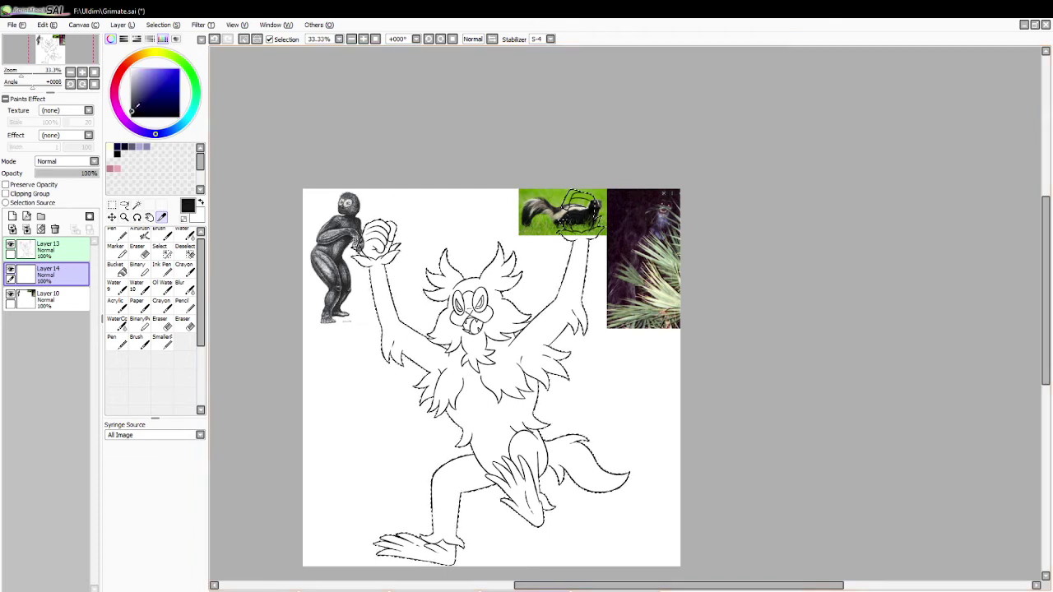
left_click(132, 105)
left_click_drag(159, 57, 116, 83)
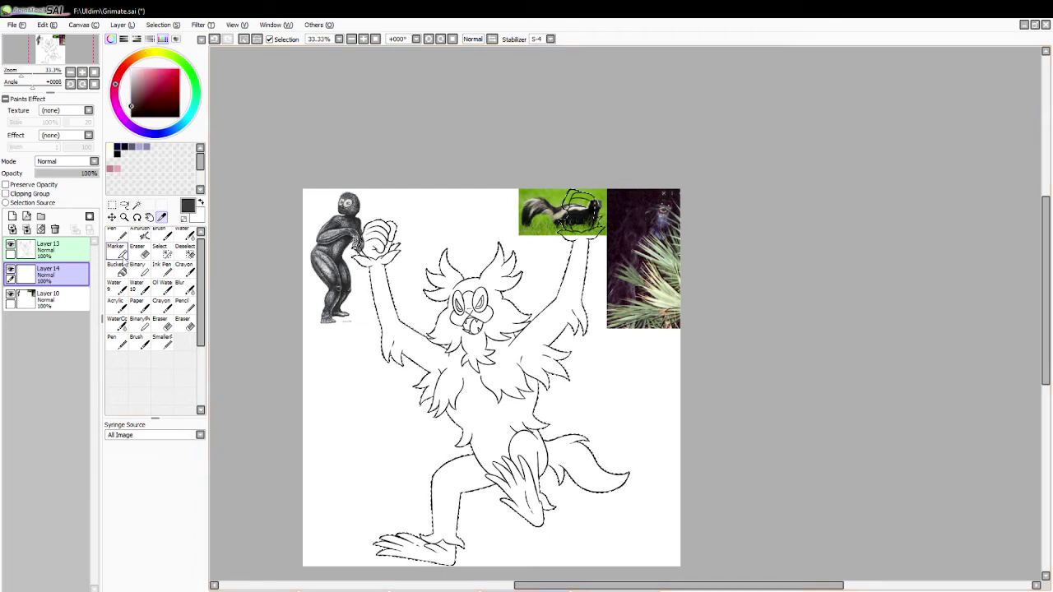
Fill the creature's silhouette on Layer 14 with dark grey and refill it in a slightly lighter shade.
left_click(115, 264)
left_click(473, 407)
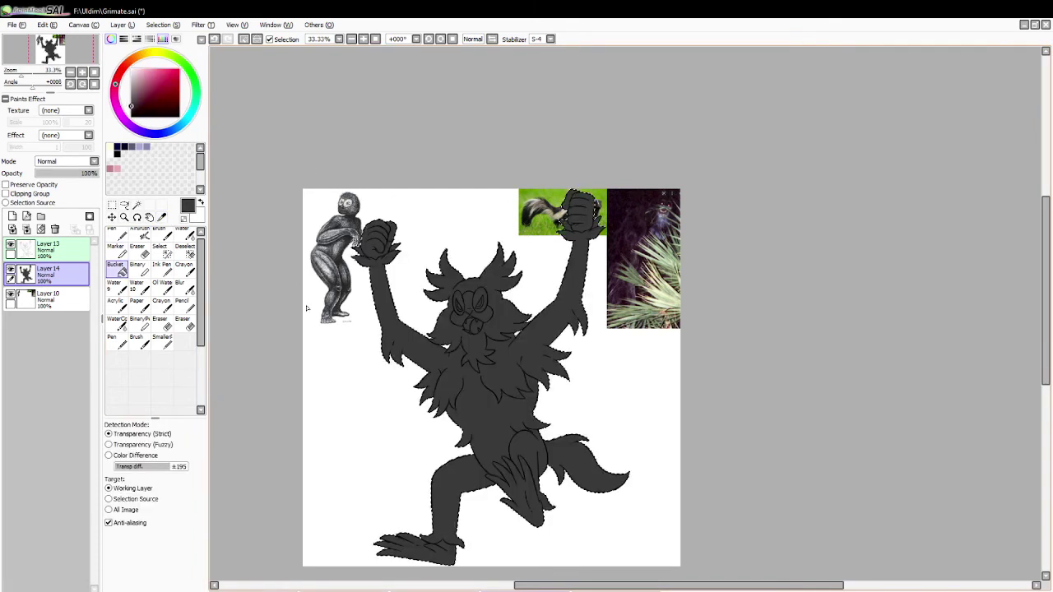
left_click(130, 104)
left_click(479, 387)
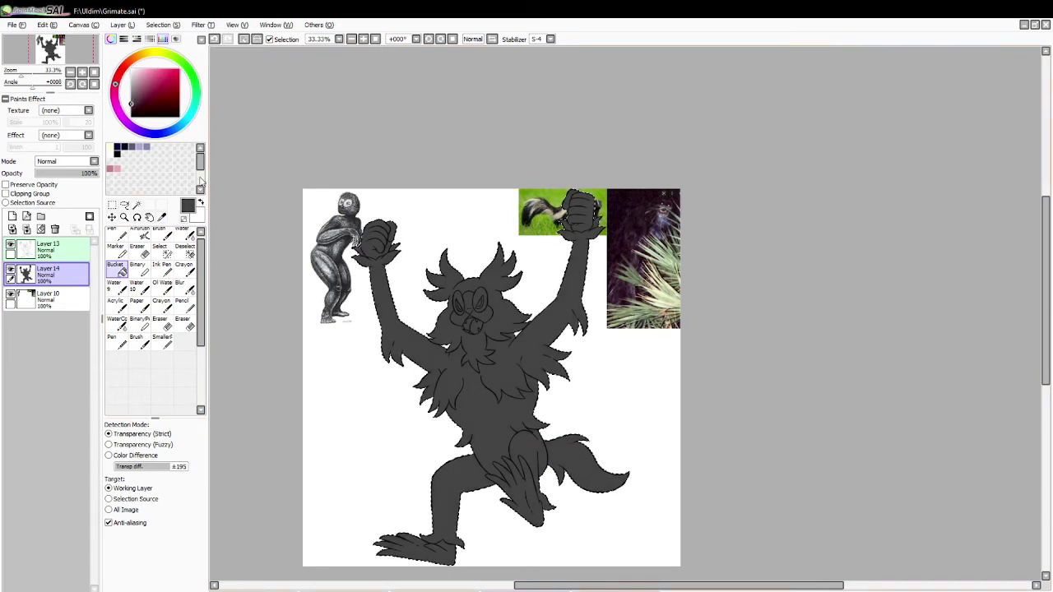
Select the creature's fists, feet and bare face patches with the Magic Wand.
left_click(136, 205)
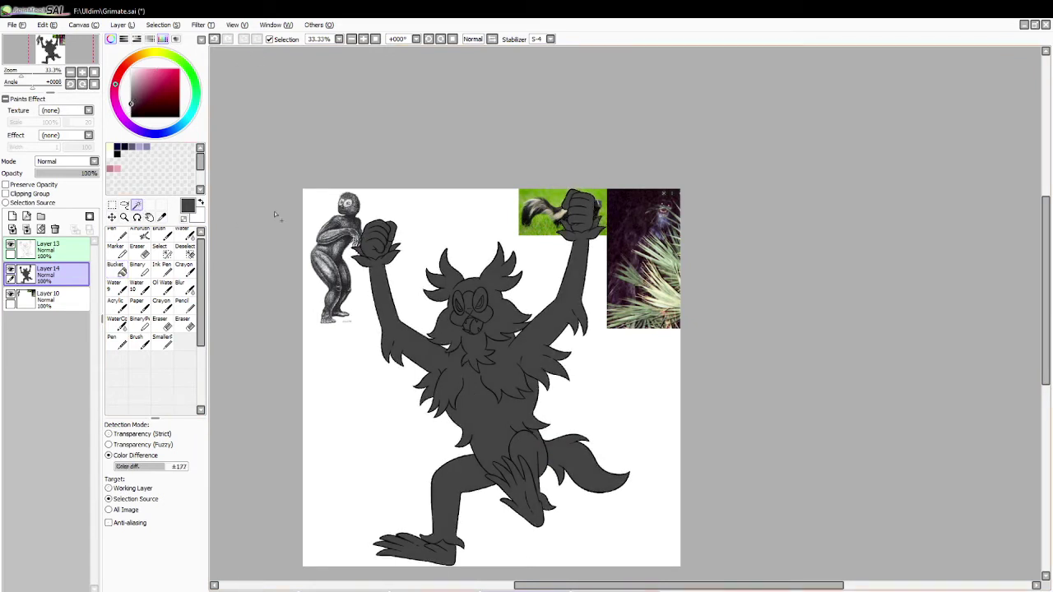
left_click(381, 240)
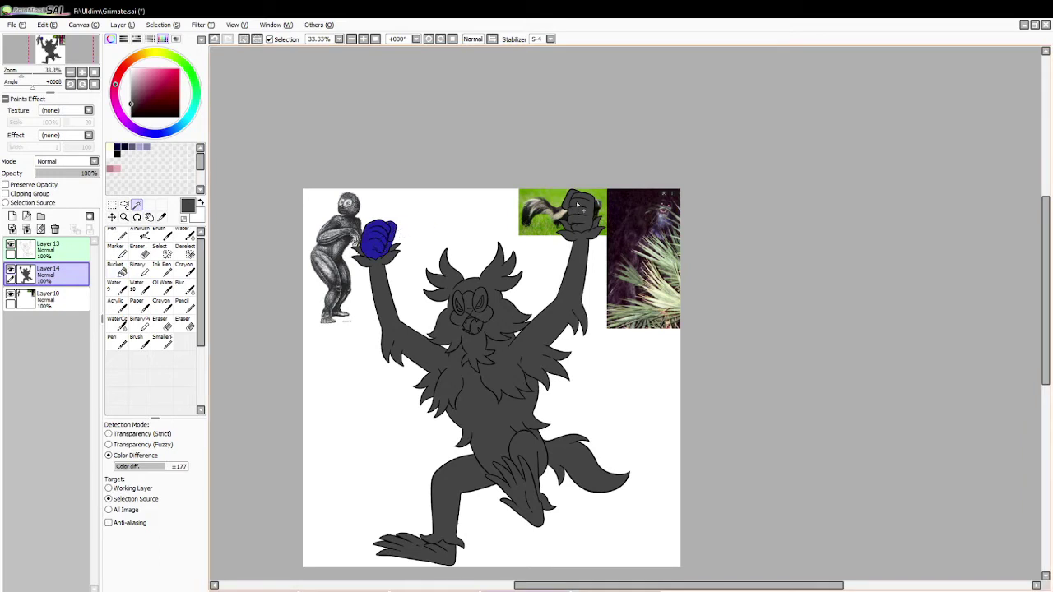
left_click(441, 546)
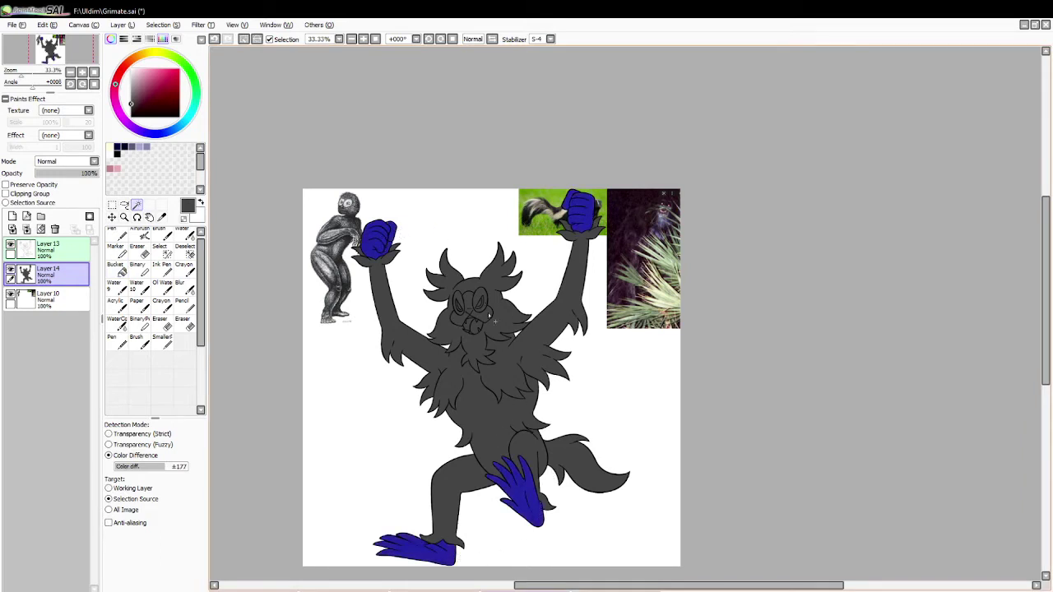
Choose a light grey and fill the selected fists, feet and face patches on Layer 14.
left_click(161, 216)
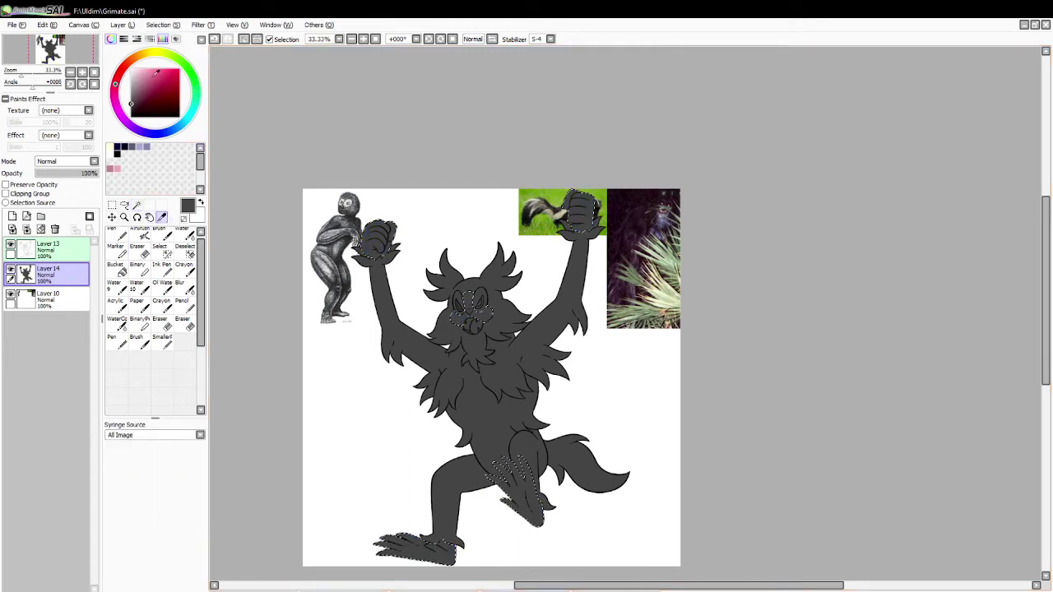
left_click_drag(134, 75, 131, 73)
left_click(119, 271)
left_click(377, 247)
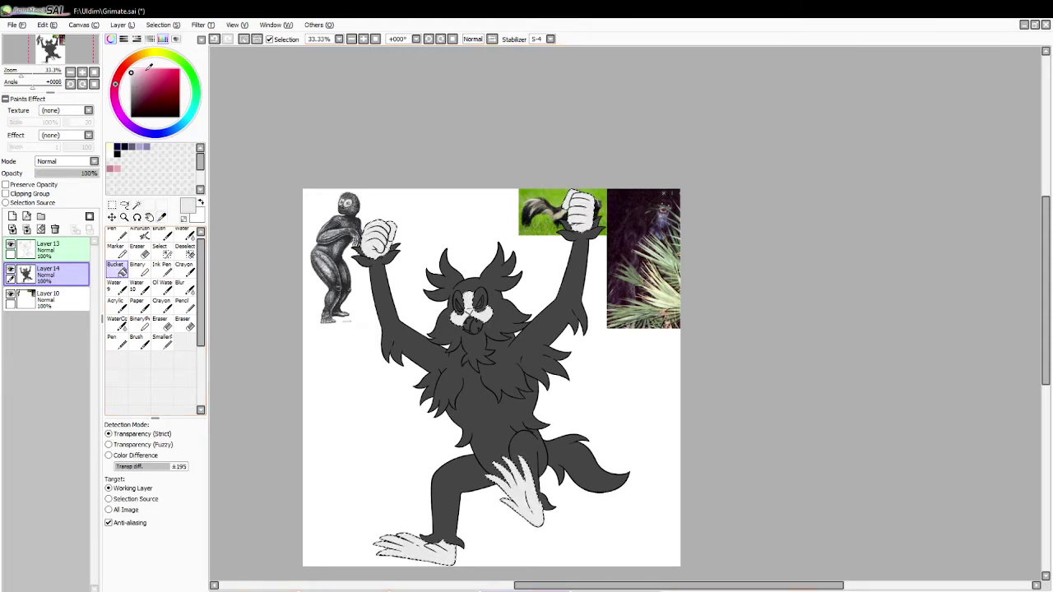
Try a muted purple on the fists, feet and face patches, and lighten the color to a pale purple.
left_click_drag(130, 72, 135, 82)
left_click(121, 114)
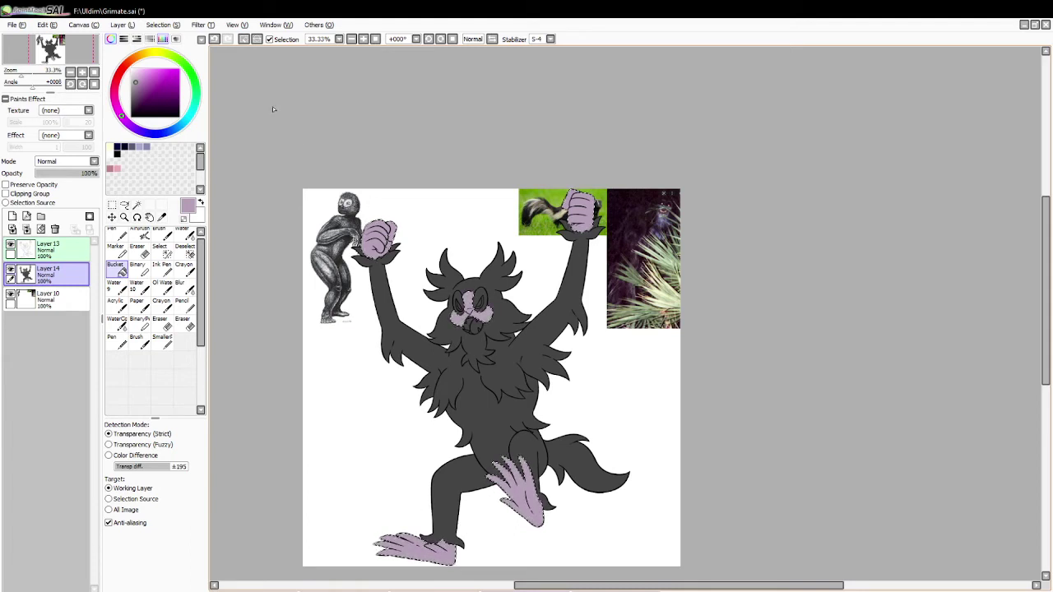
left_click(138, 75)
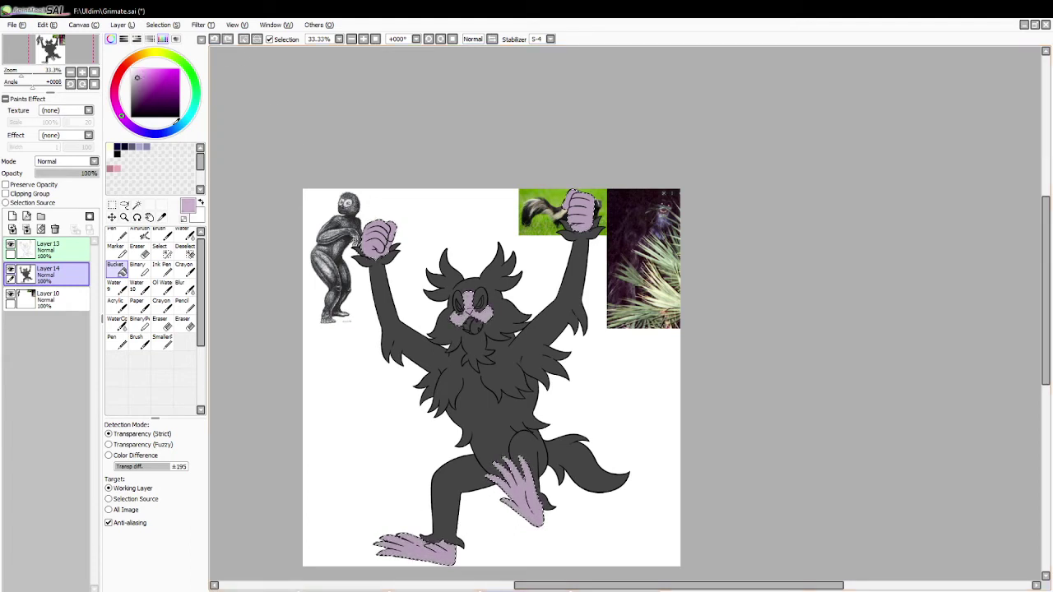
Undo the purple and light grey fills on Layer 14, keeping the skin areas selected.
key("ctrl+z")
key("ctrl+z")
key("ctrl+z")
key("ctrl+z")
key("ctrl+z")
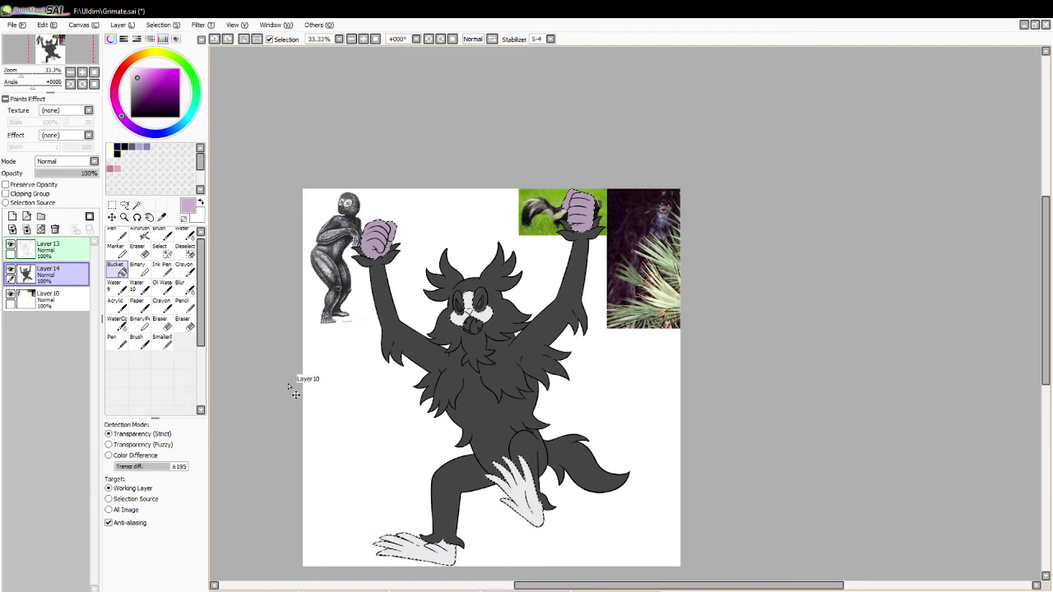
key("ctrl+z")
key("ctrl+z")
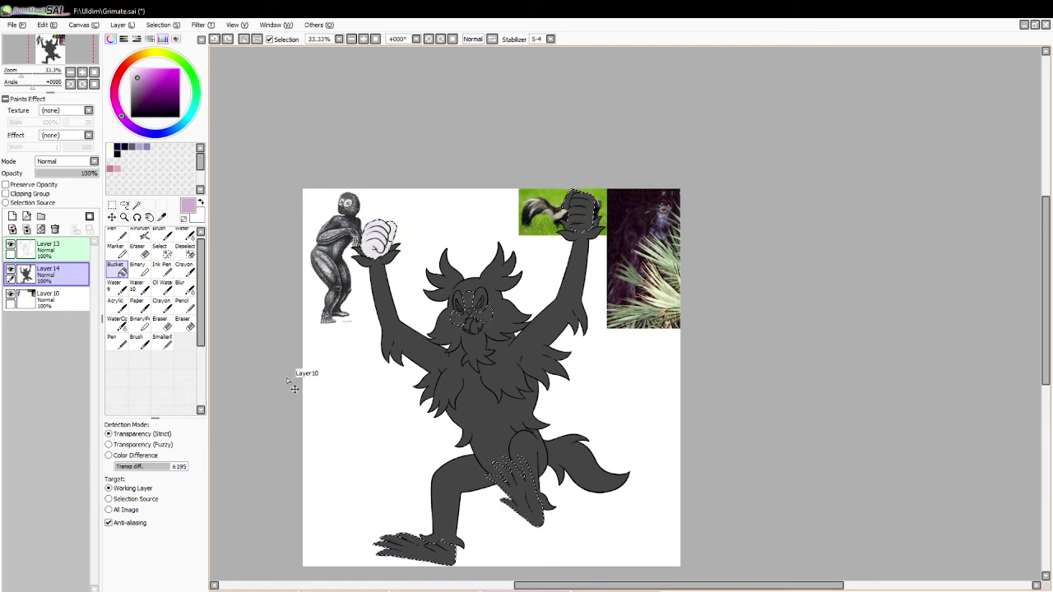
Add a new layer above Layer 14, fill the selected fists, face and feet with pale purple, and deselect.
left_click(12, 216)
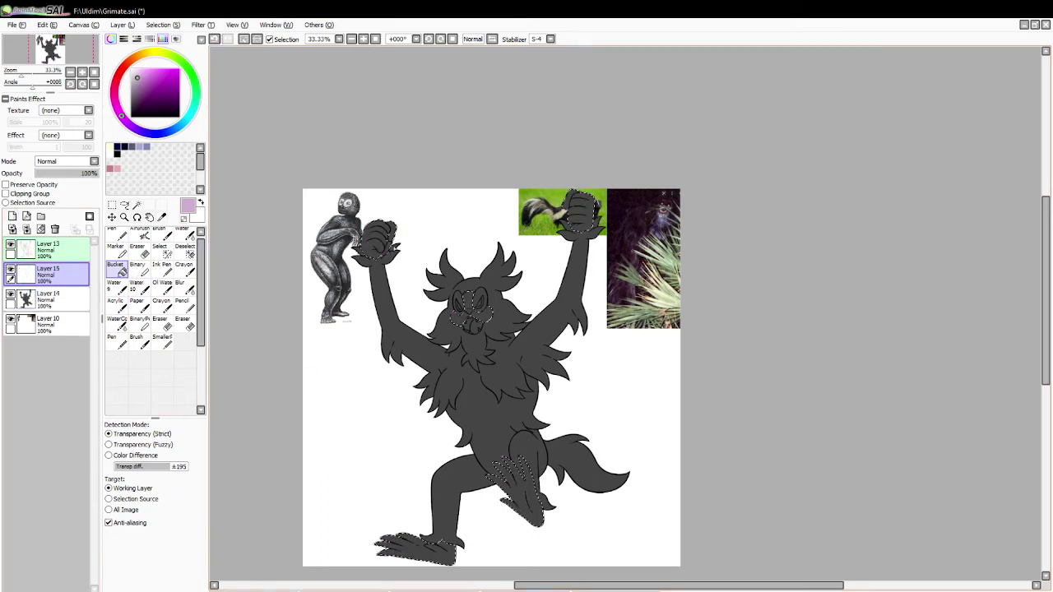
left_click(379, 240)
left_click(471, 311)
left_click(582, 215)
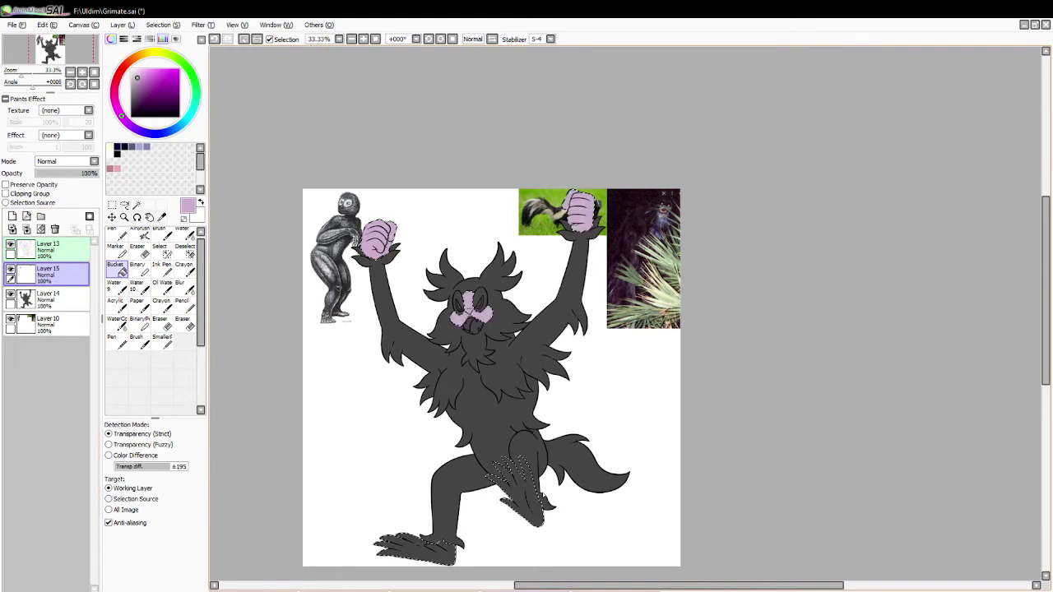
left_click(514, 489)
left_click(415, 549)
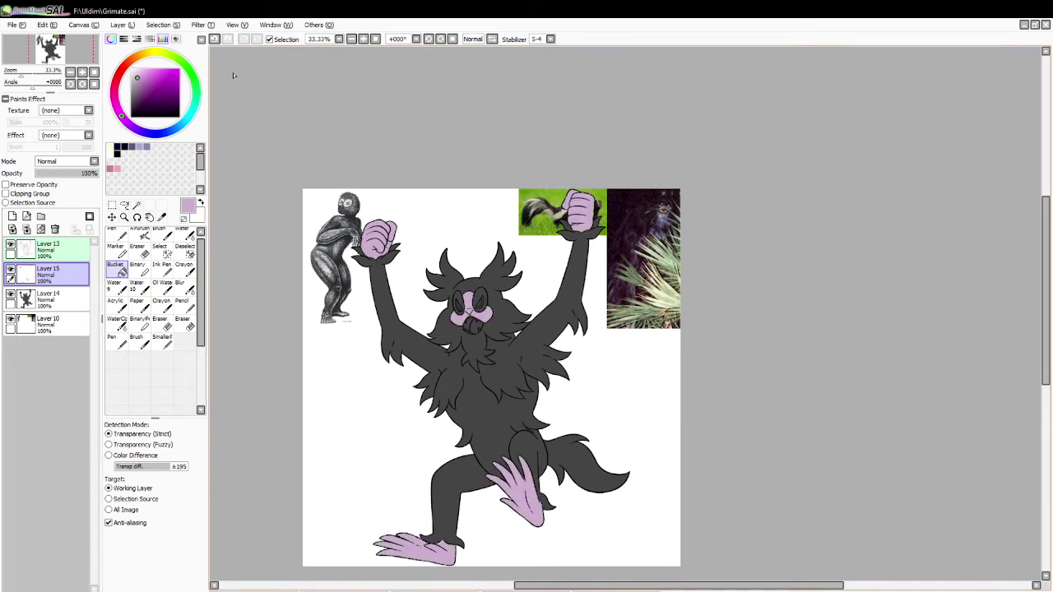
Select both eyes with the Magic Wand, fill them with near-white on Layer 15, and deselect.
left_click(137, 204)
left_click(461, 294)
left_click(466, 298)
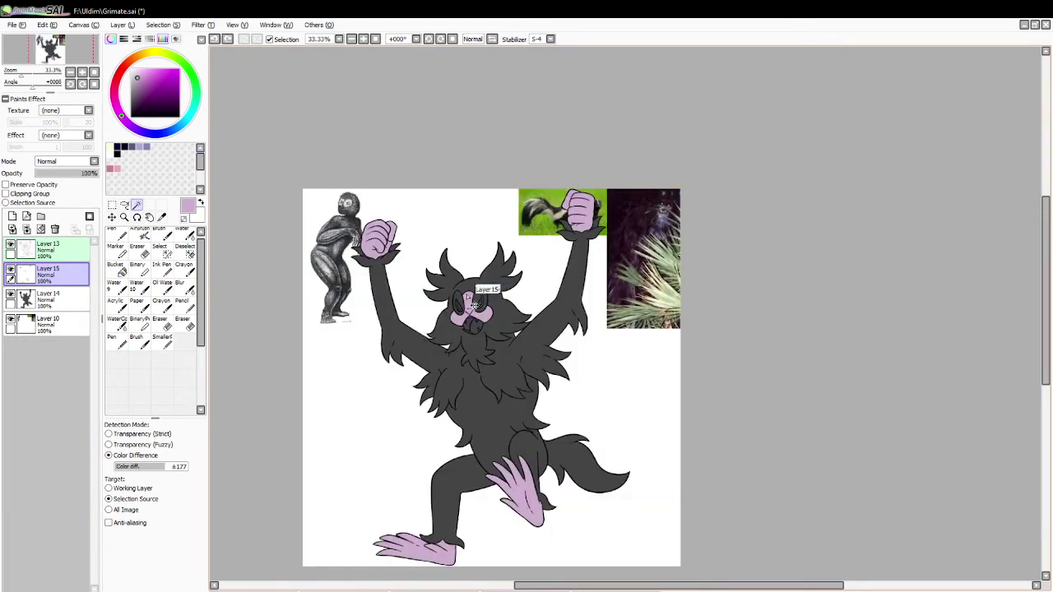
left_click(133, 68)
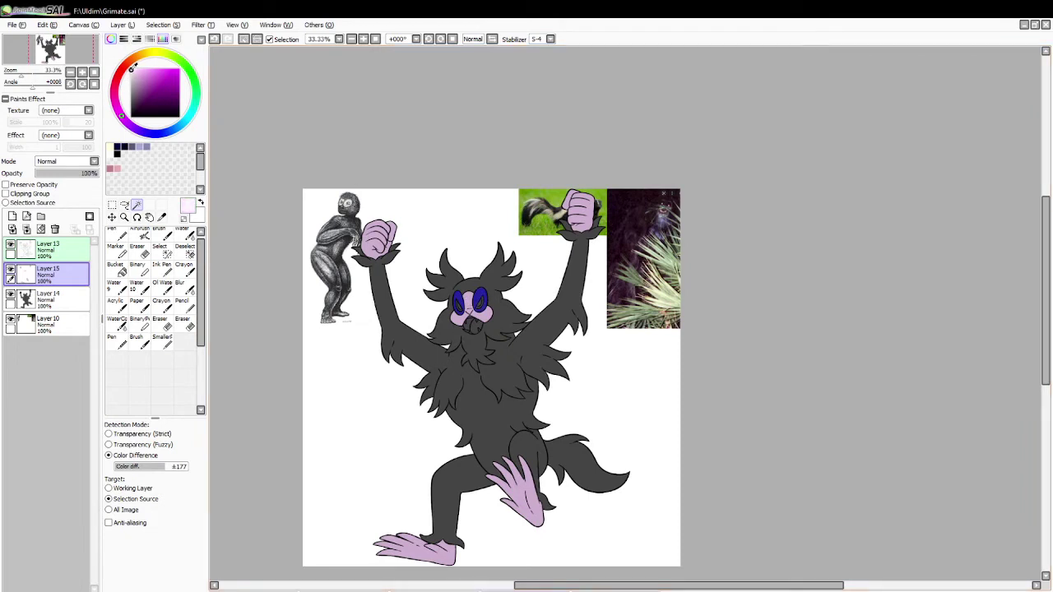
left_click(119, 72)
left_click(116, 269)
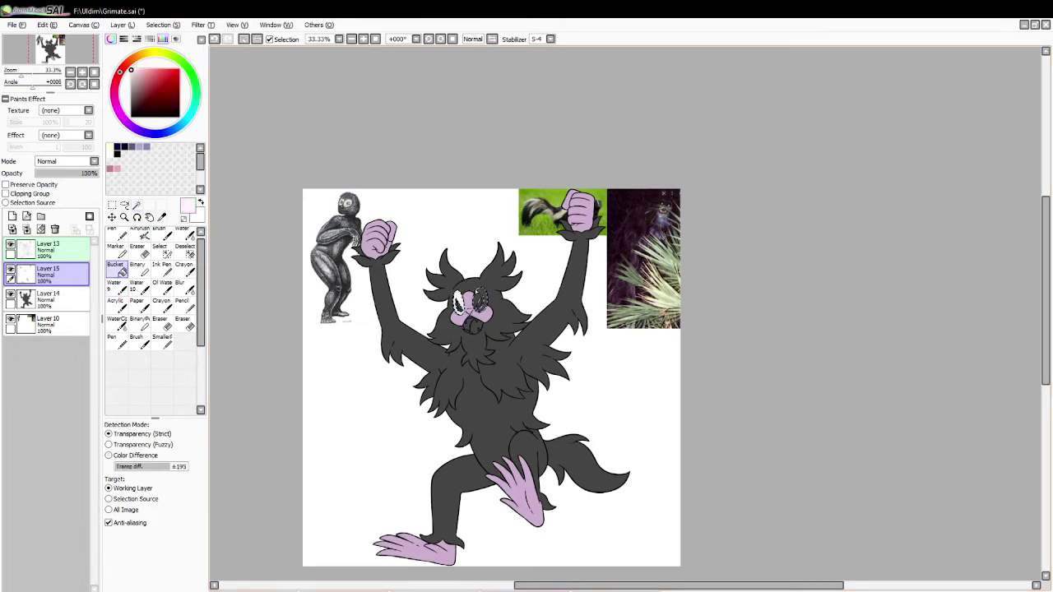
left_click(480, 298)
key("ctrl+d")
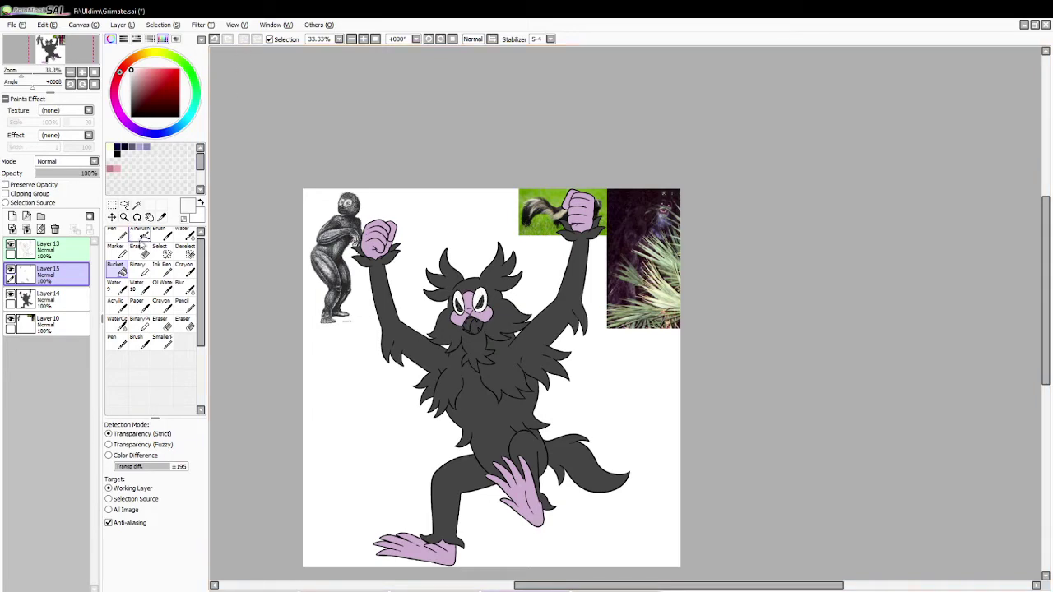
Select the inner slanted shapes inside both eyes with the Magic Wand.
left_click(125, 217)
left_click(125, 425)
left_click(467, 302)
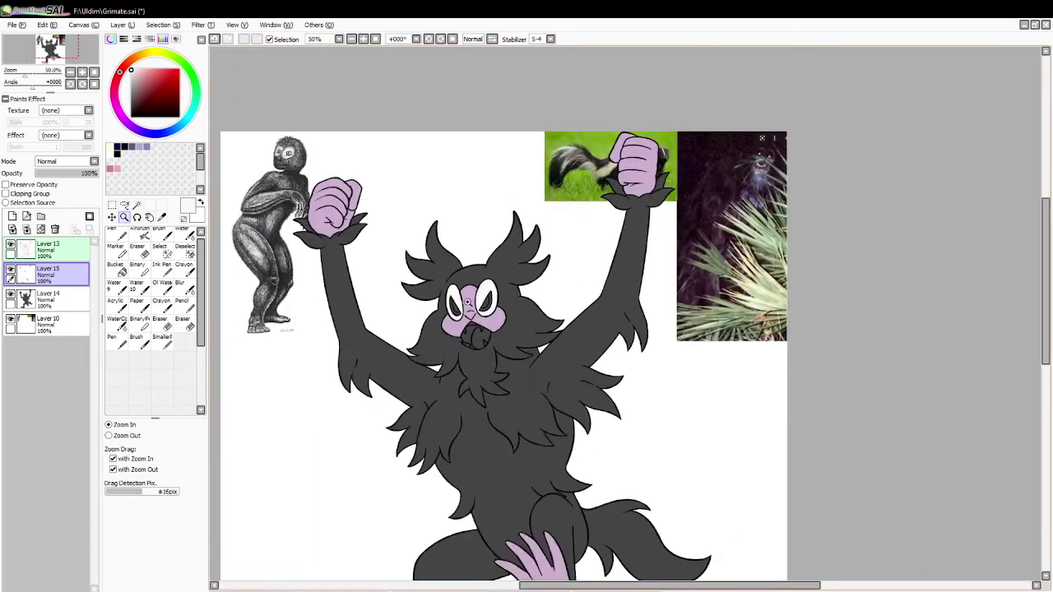
left_click(466, 303)
left_click(467, 303)
left_click(136, 205)
left_click(435, 310)
left_click(508, 308)
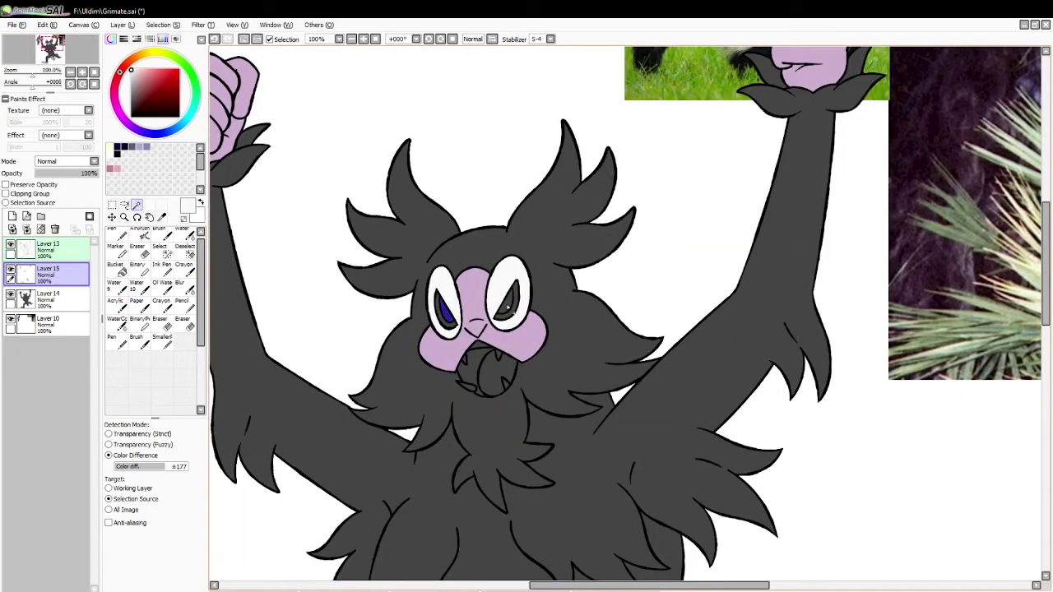
Choose a light yellow and ready the Bucket for filling the selected inner eye shapes.
left_click(151, 53)
left_click(156, 68)
left_click(116, 267)
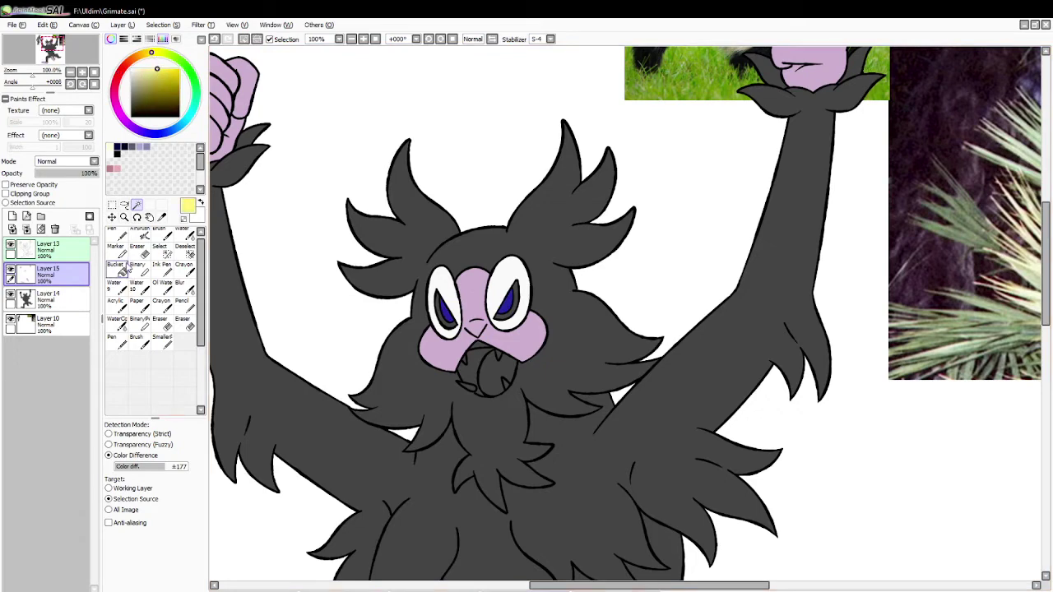
left_click(152, 26)
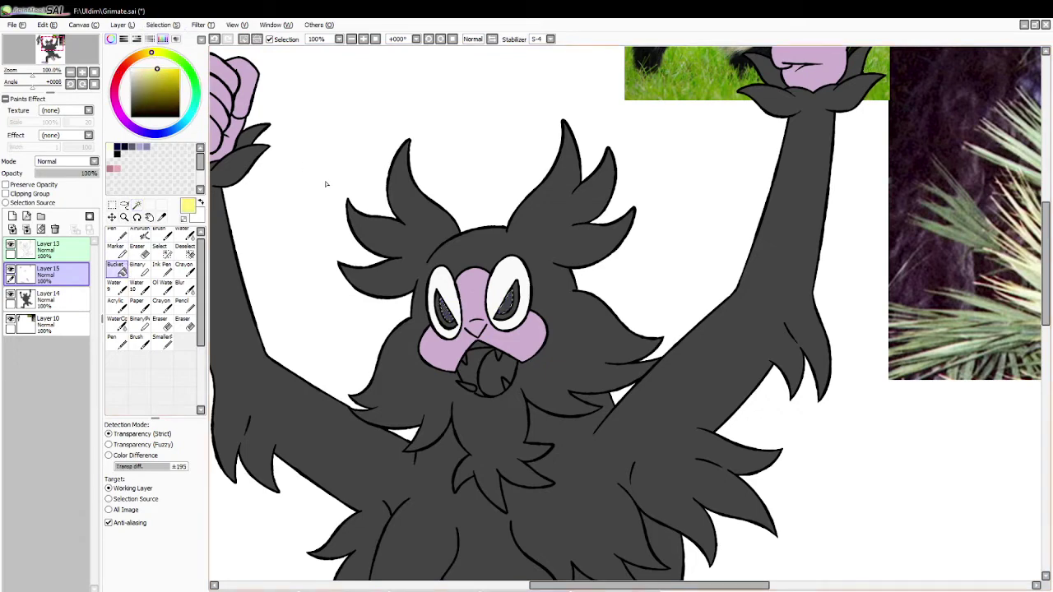
Fill the selected inner slits of both eyes with yellow.
left_click(445, 313)
left_click(505, 302)
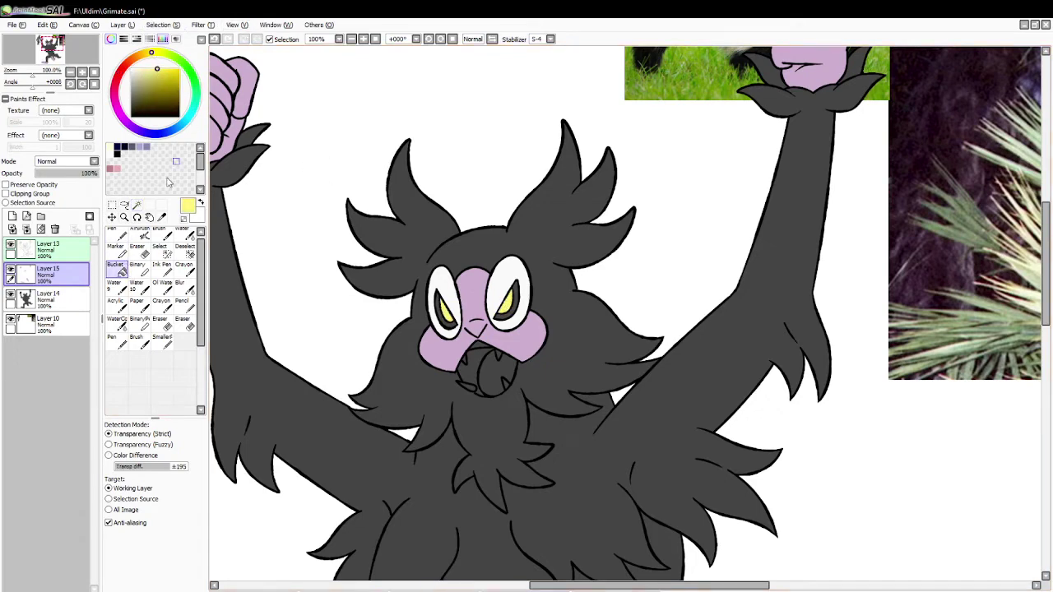
Select the dark grey areas surrounding the yellow in both eyes with the Magic Wand.
left_click(137, 205)
left_click(449, 328)
key("ctrl+z")
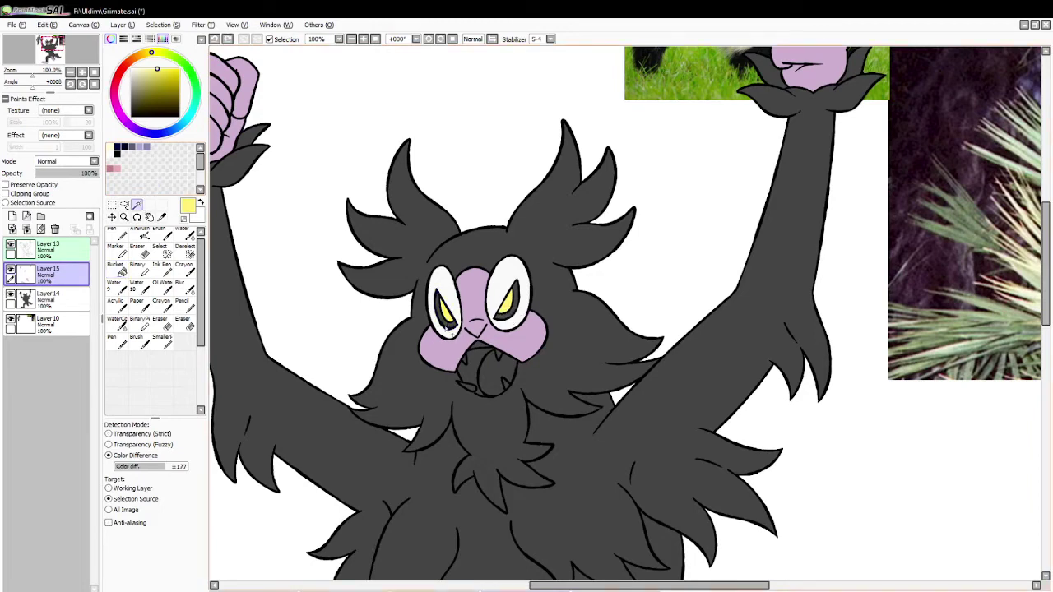
left_click(449, 326)
key("ctrl+z")
left_click(449, 326)
key("ctrl+z")
left_click(484, 320)
key("ctrl+z")
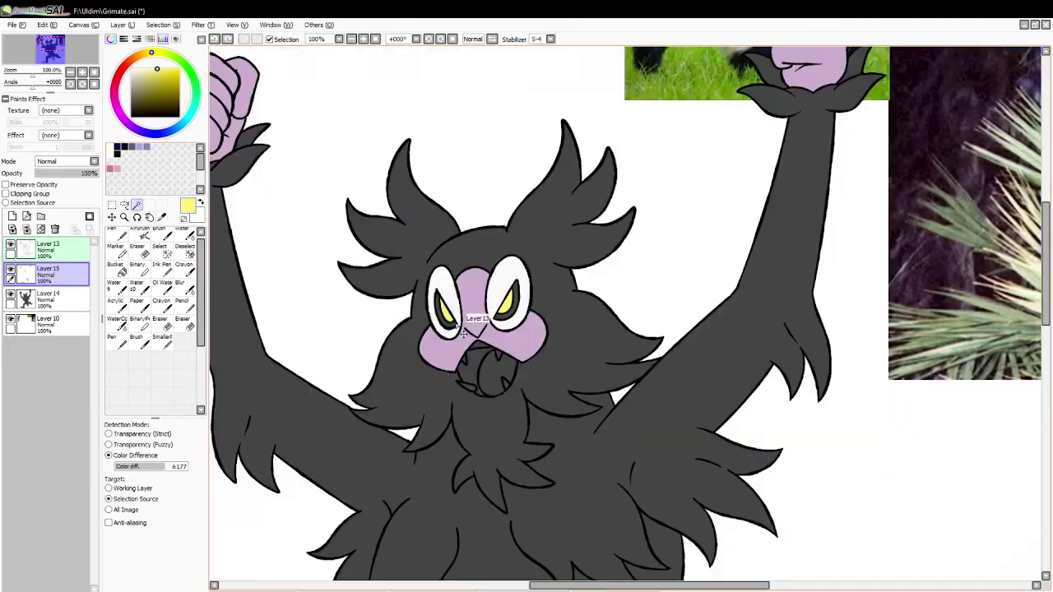
left_click(453, 323)
left_click(514, 309)
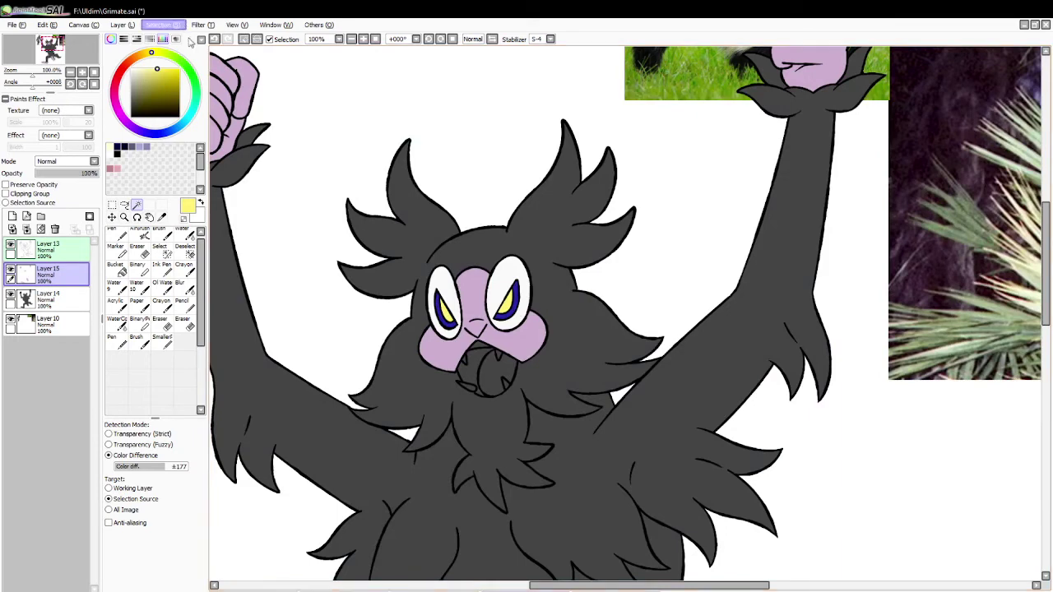
Fill the selected areas around the yellow in both eyes with black and clear the selection.
left_click(131, 104)
left_click(122, 263)
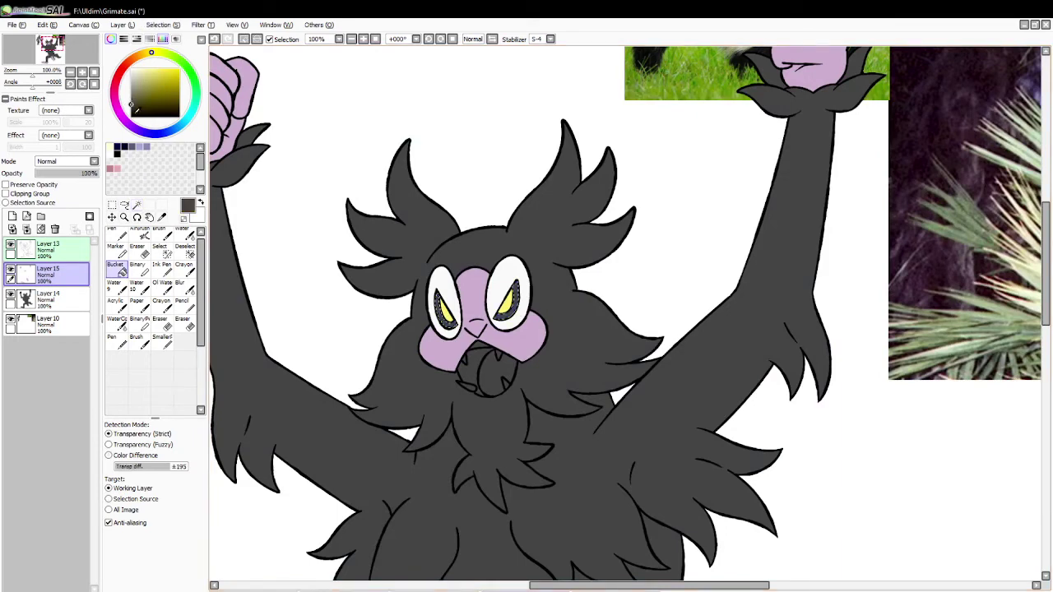
left_click(131, 115)
key("ctrl+d")
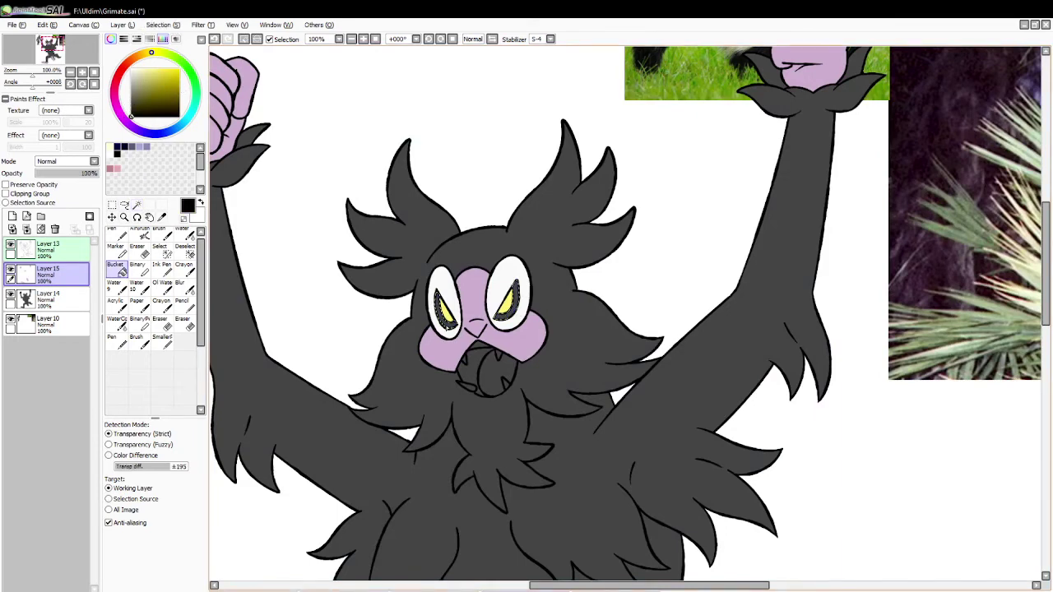
left_click(449, 323)
left_click(509, 315)
left_click(244, 40)
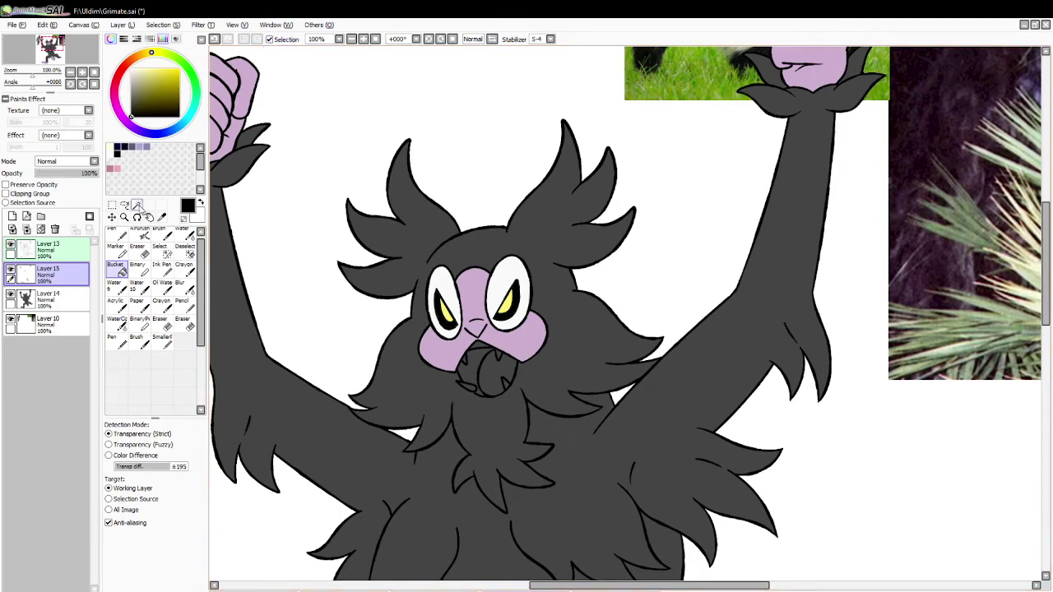
Select the teeth inside the open mouth, fill them with white and clear the selection.
left_click(137, 204)
left_click(476, 354)
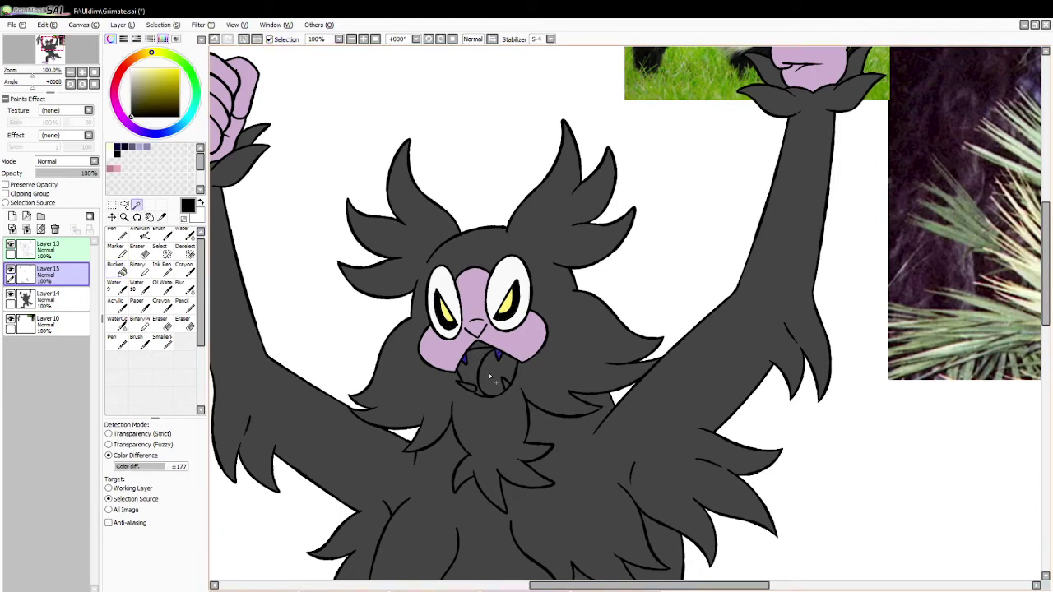
left_click(132, 69)
left_click(116, 265)
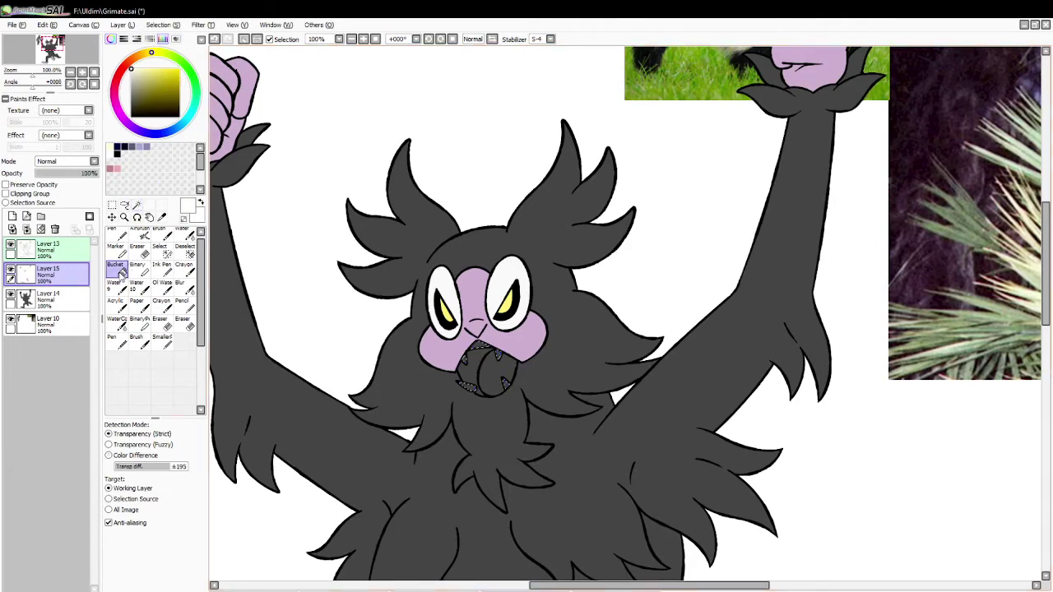
left_click(480, 350)
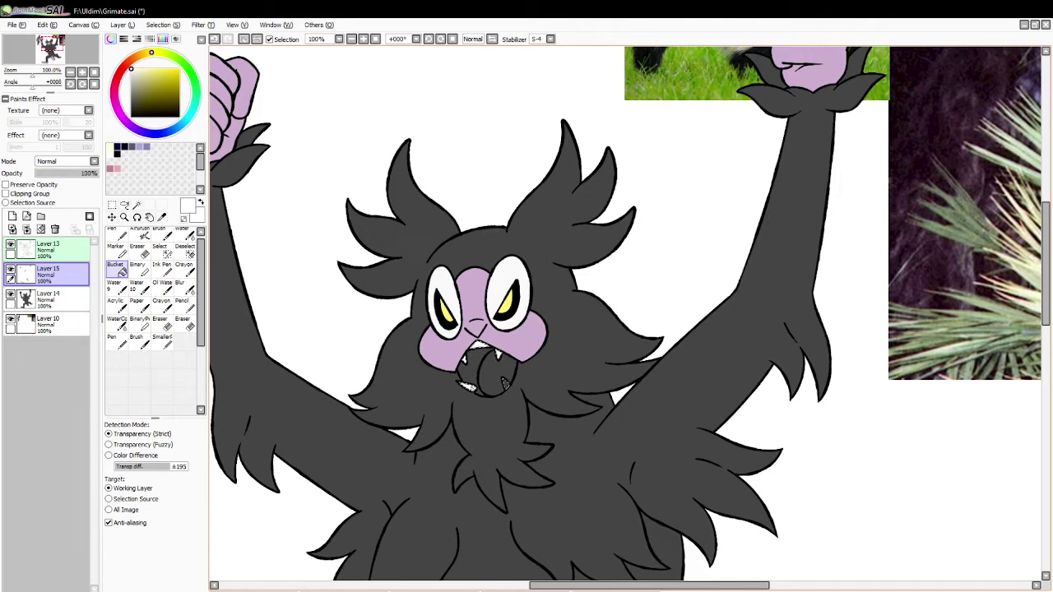
left_click(505, 384)
left_click(244, 40)
Select the tongue and fill it with light green.
left_click(136, 204)
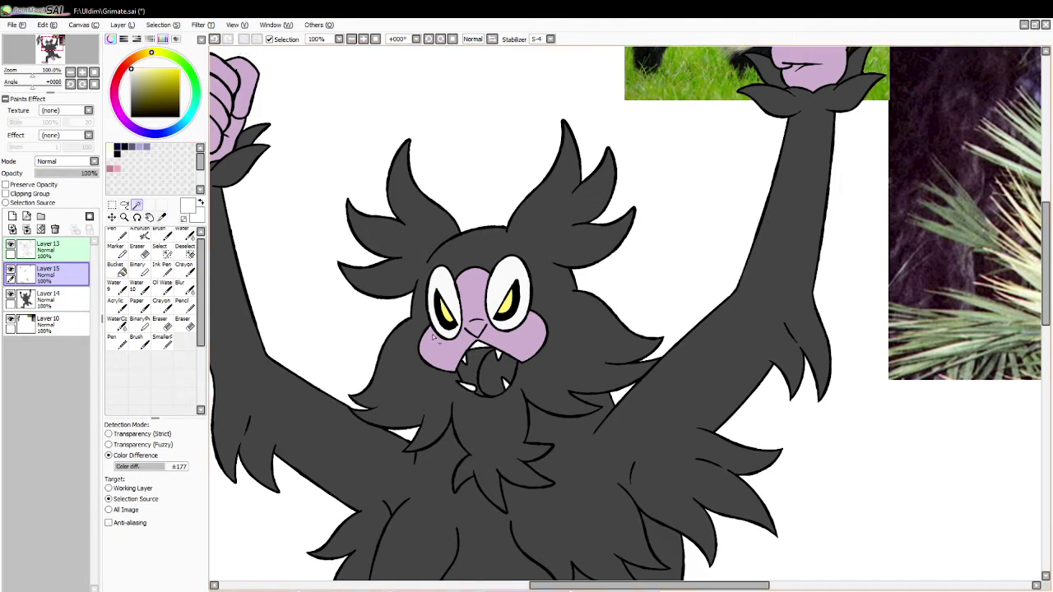
left_click(475, 354)
left_click(186, 66)
left_click(143, 71)
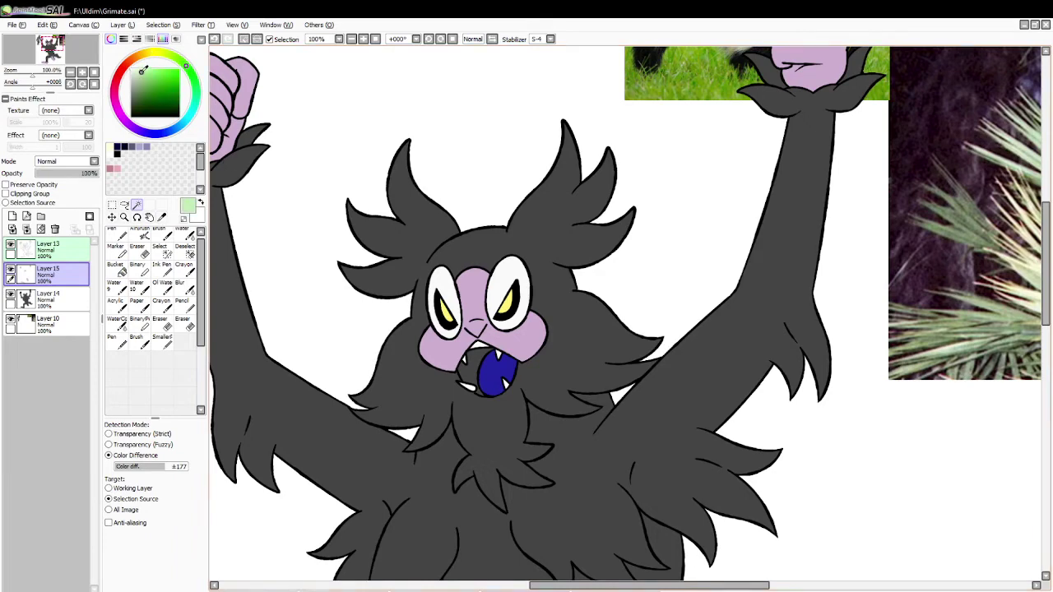
left_click(115, 265)
left_click(493, 374)
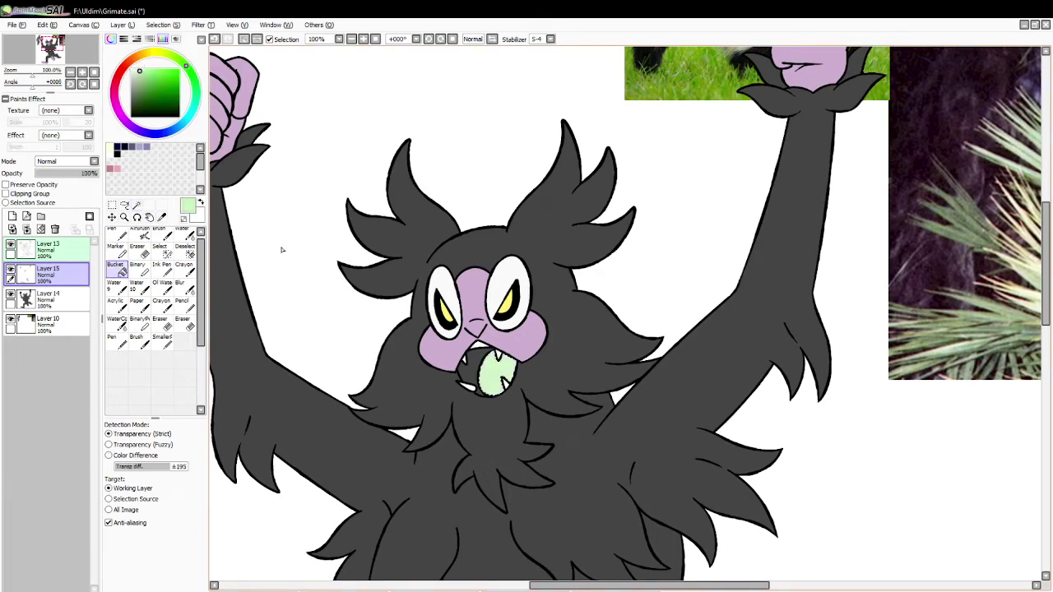
Select the mouth interior behind the tongue and fill it with a dark muted green.
left_click_drag(145, 74, 138, 92)
left_click(137, 205)
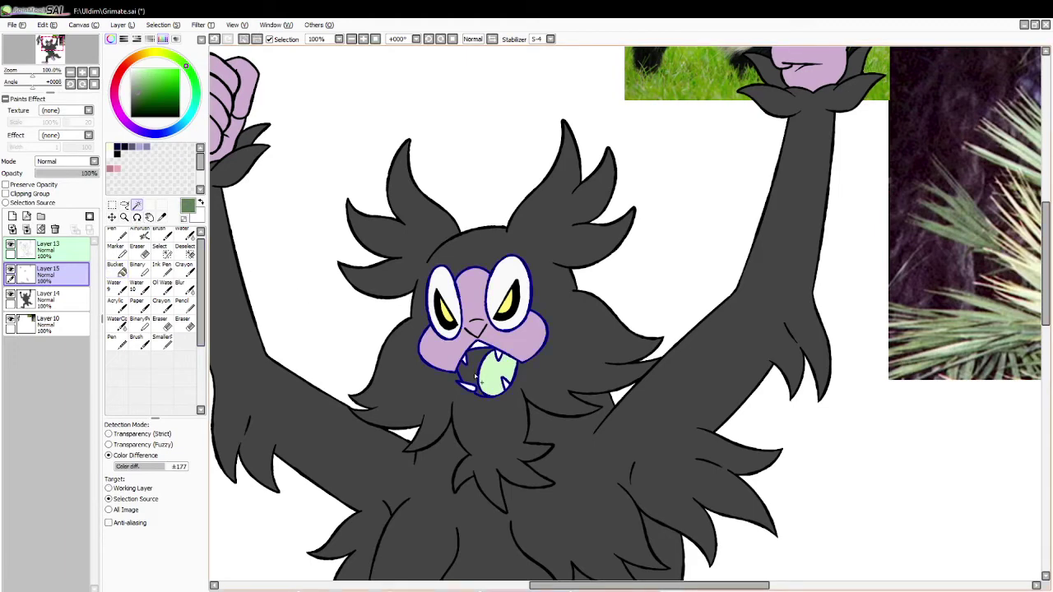
left_click(472, 372)
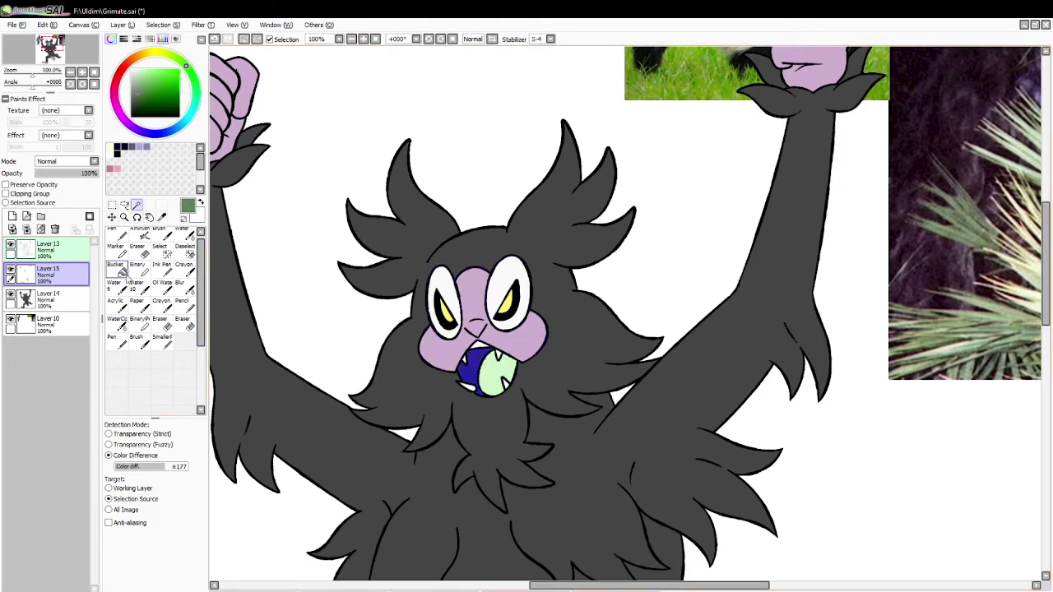
left_click(116, 265)
left_click(468, 360)
left_click(245, 38)
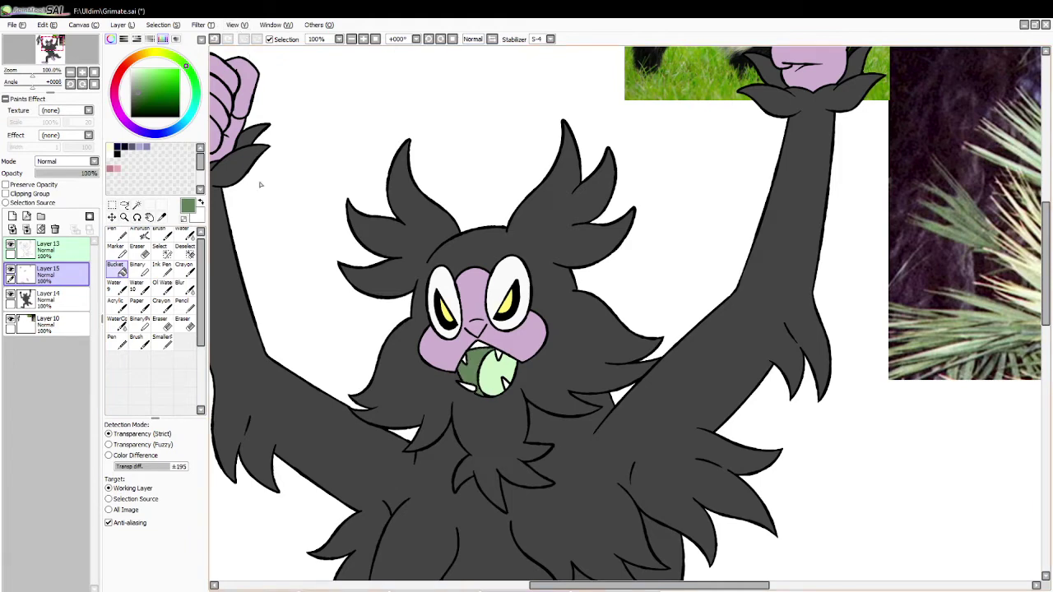
Recolor the selected mouth interior with the saved dusky red swatch and clear the selection.
left_click(125, 217)
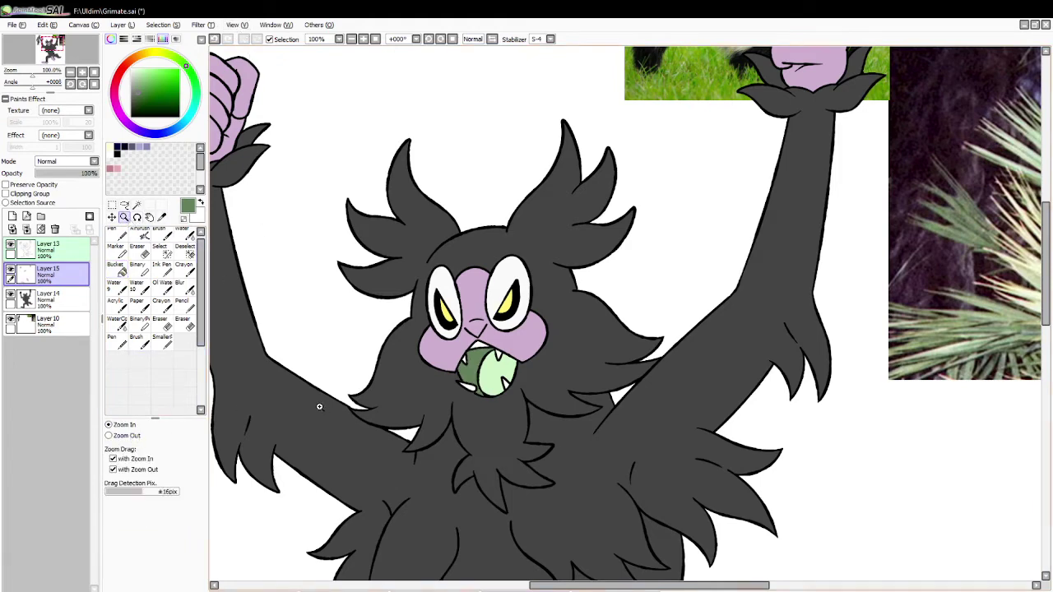
left_click(134, 438)
left_click(372, 410)
left_click(378, 416)
left_click(379, 417)
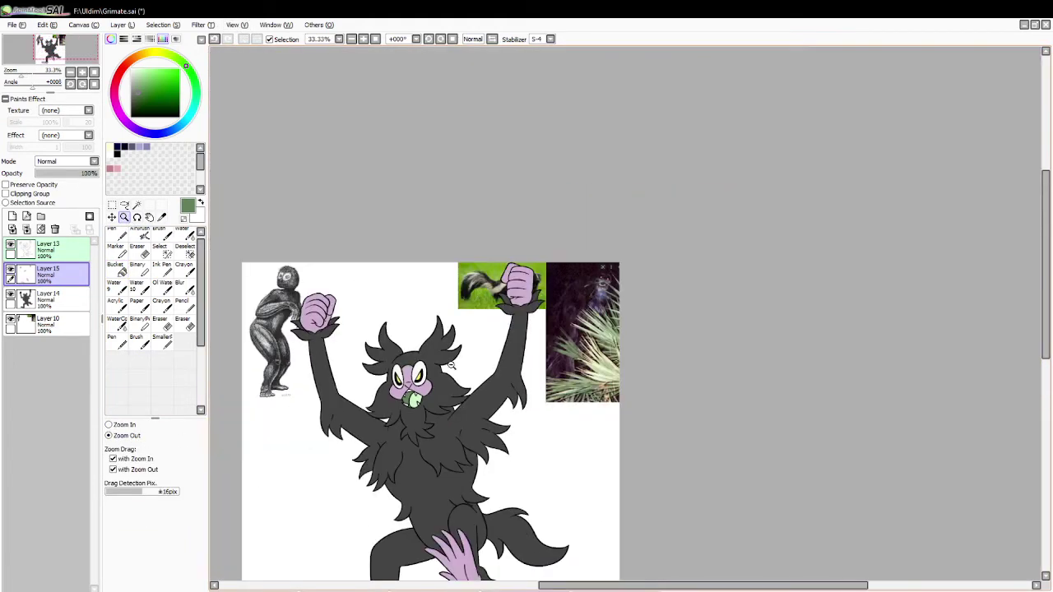
left_click(122, 425)
left_click(399, 402)
left_click(400, 401)
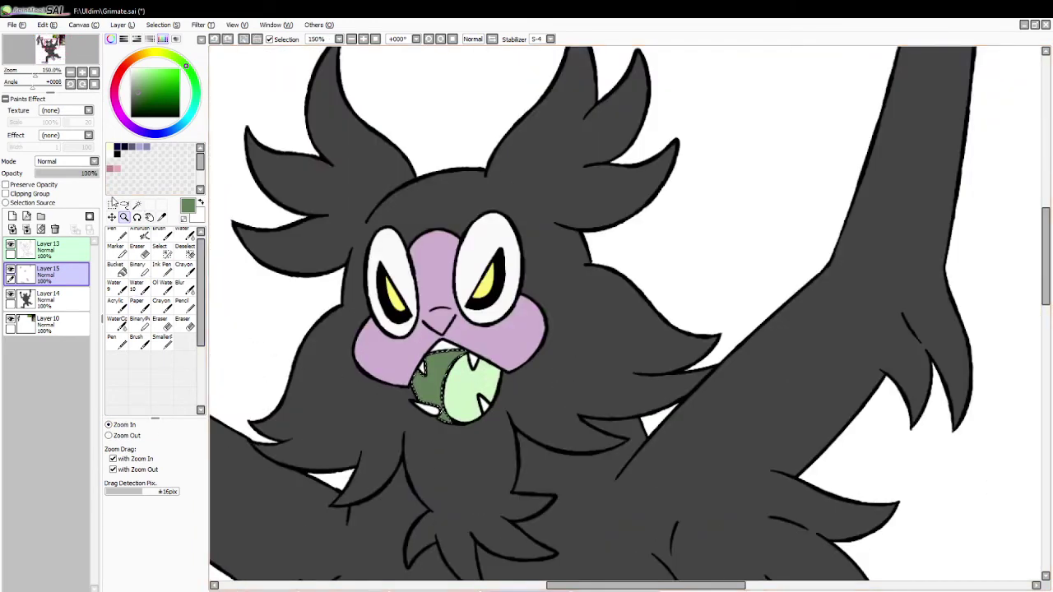
left_click(111, 167)
left_click(119, 289)
left_click(120, 271)
left_click(431, 382)
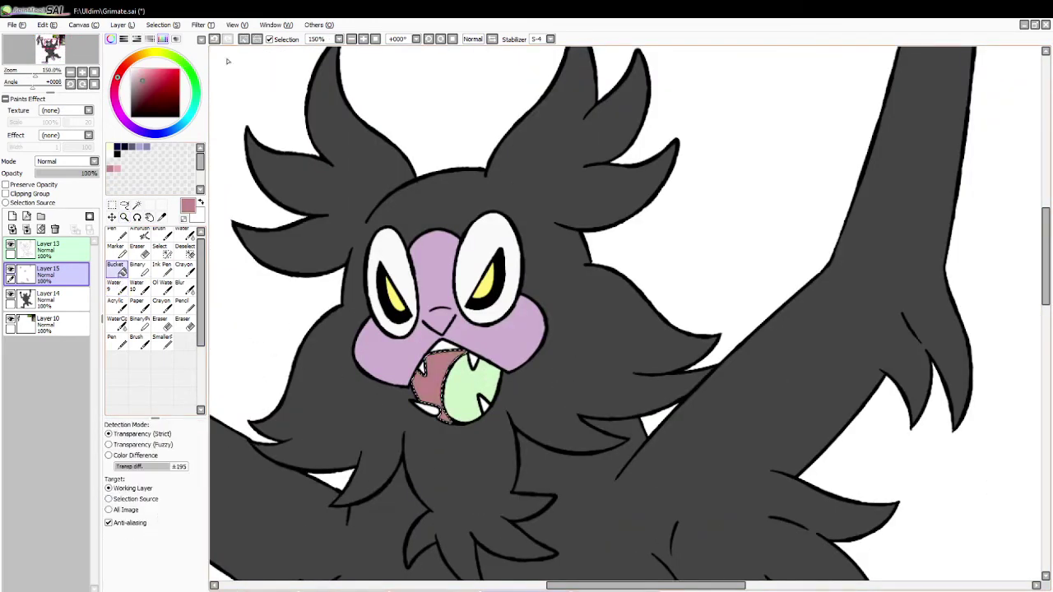
left_click(245, 40)
Select the tongue, fill it with light pink and clear the selection.
left_click(136, 205)
left_click(469, 386)
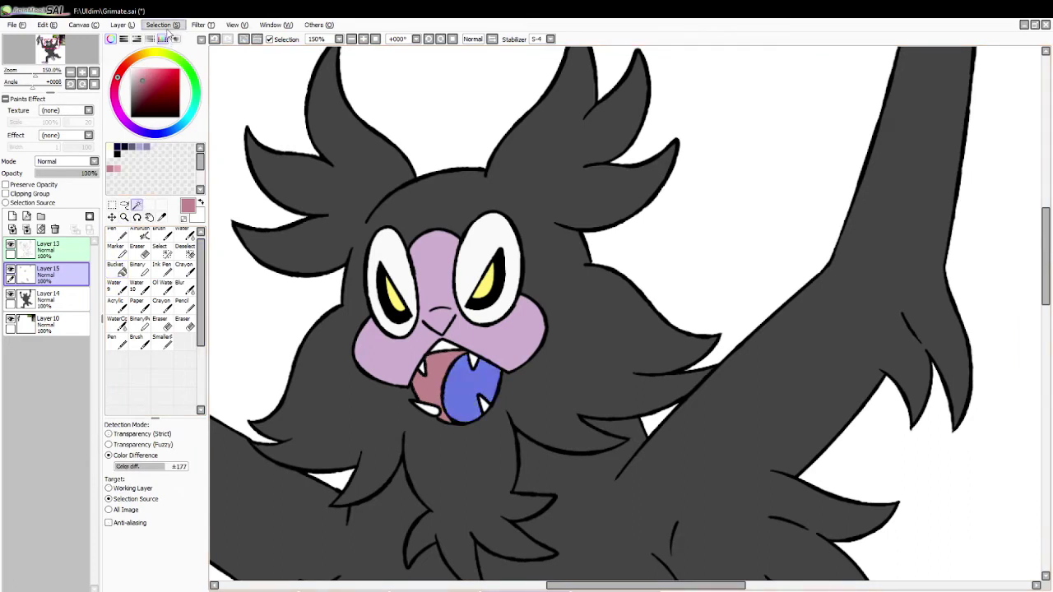
left_click(116, 269)
left_click(469, 386)
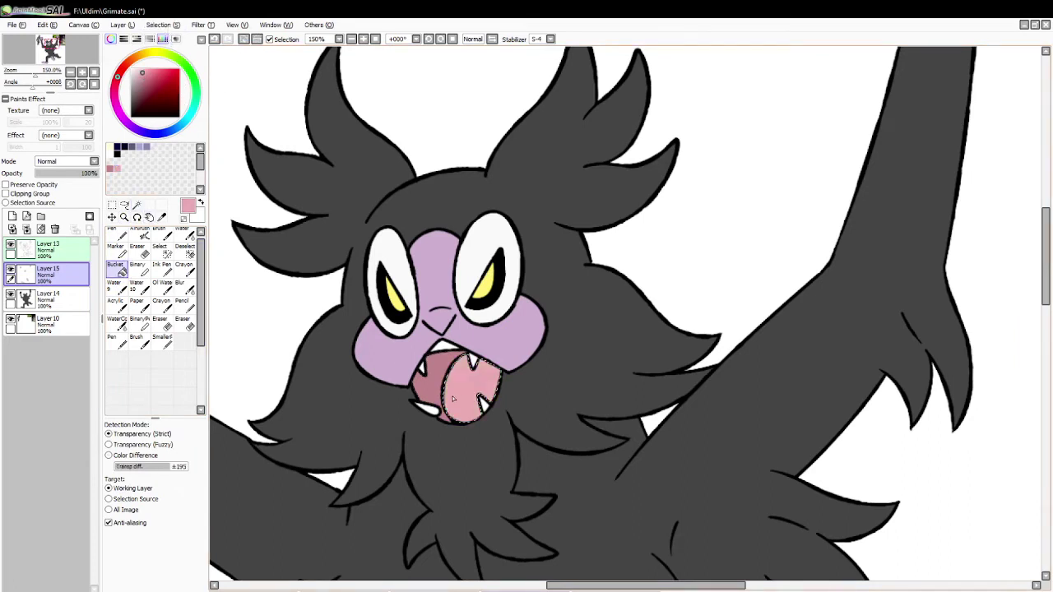
left_click(244, 39)
Select the dark grey fur of the head, cheeks and beard with the Magic Wand.
left_click(124, 217)
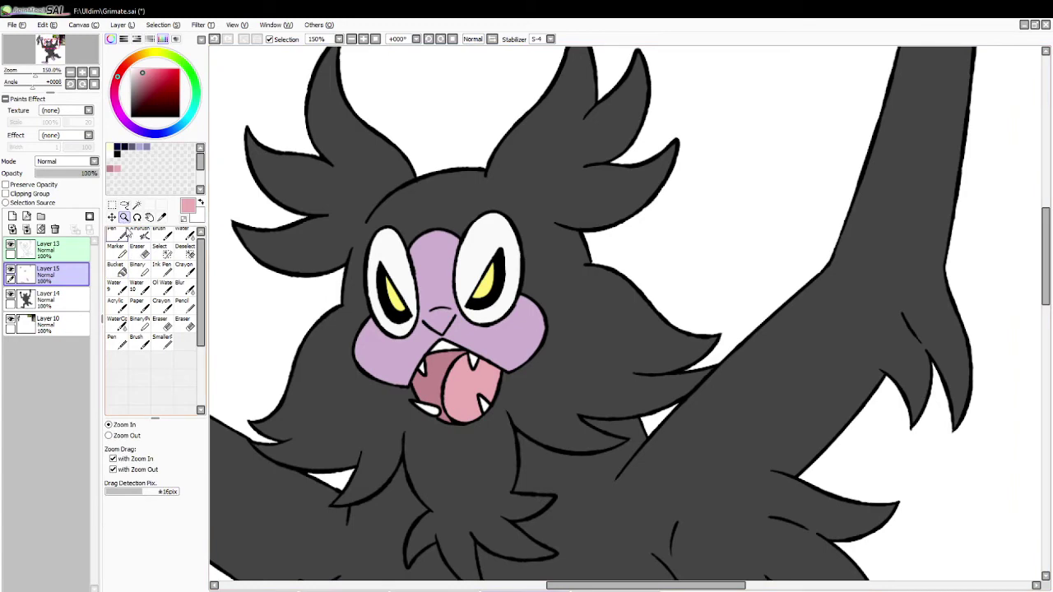
left_click(130, 436)
left_click(371, 381)
left_click(371, 381)
left_click(371, 381)
left_click(371, 381)
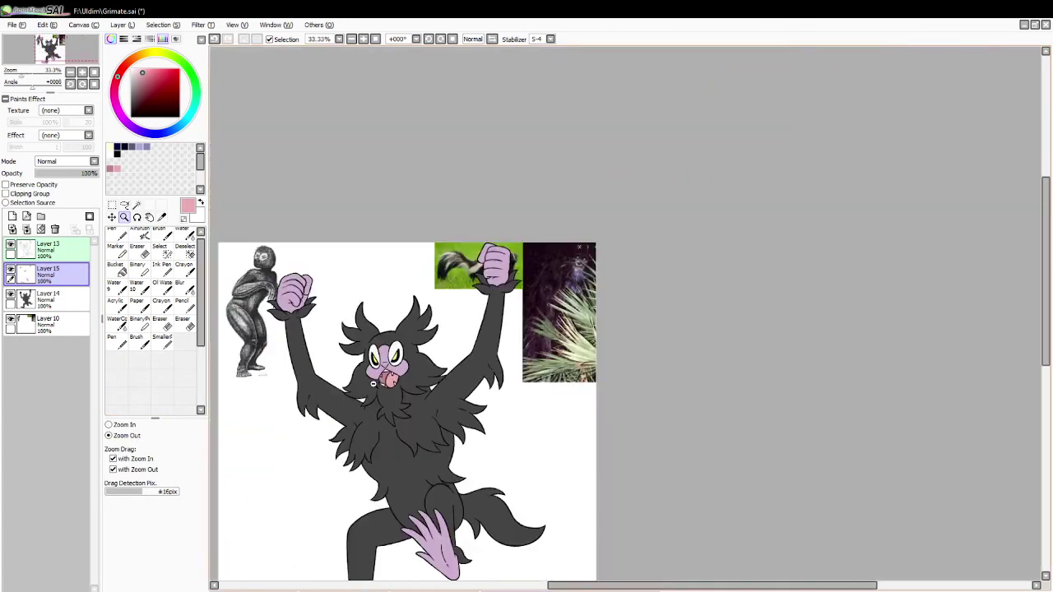
left_click(119, 424)
left_click(386, 497)
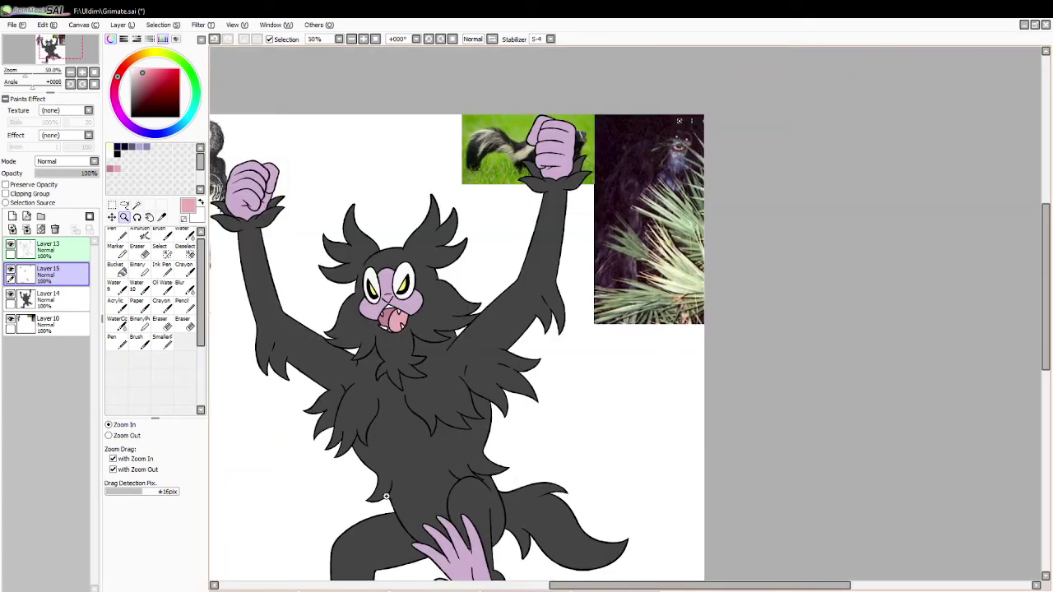
left_click_drag(600, 585, 562, 585)
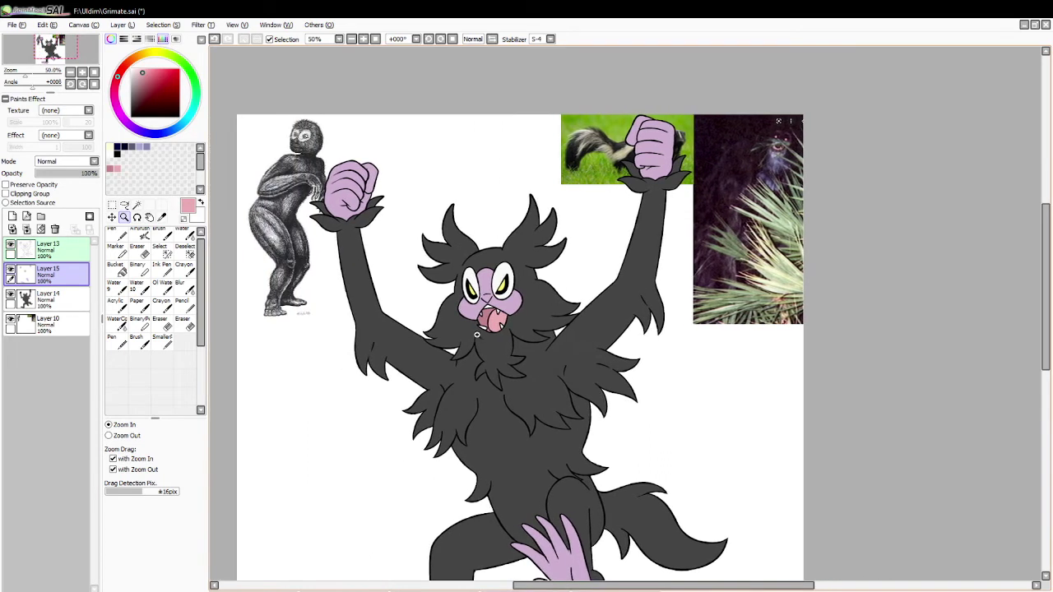
left_click(509, 351)
left_click(136, 204)
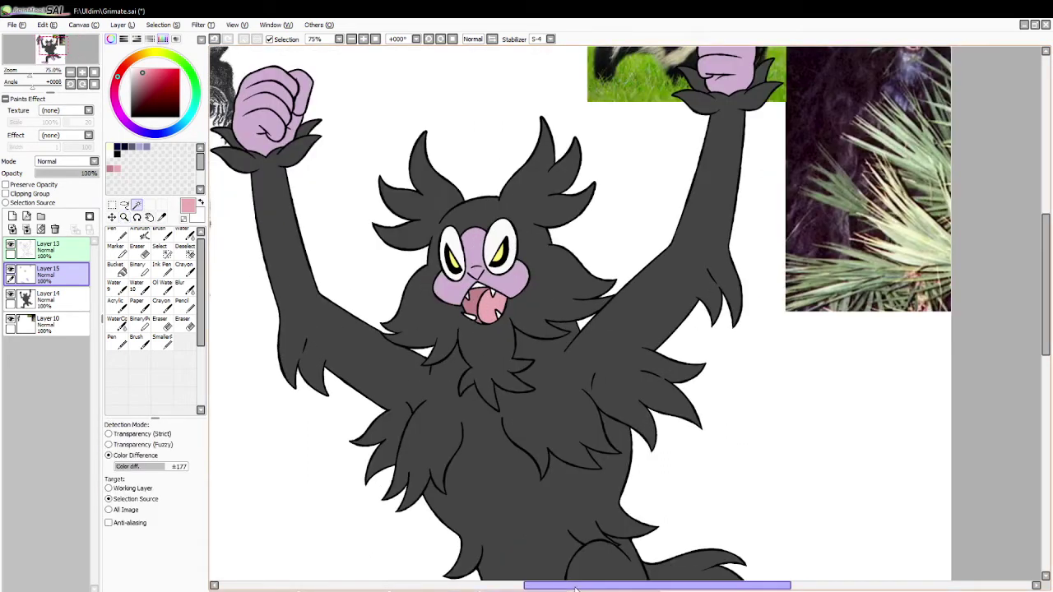
left_click_drag(658, 584, 644, 585)
left_click(490, 385)
Add a new layer and outline jagged fur markings on both cheeks in white with the Ink Pen at size 2.7.
left_click(161, 216)
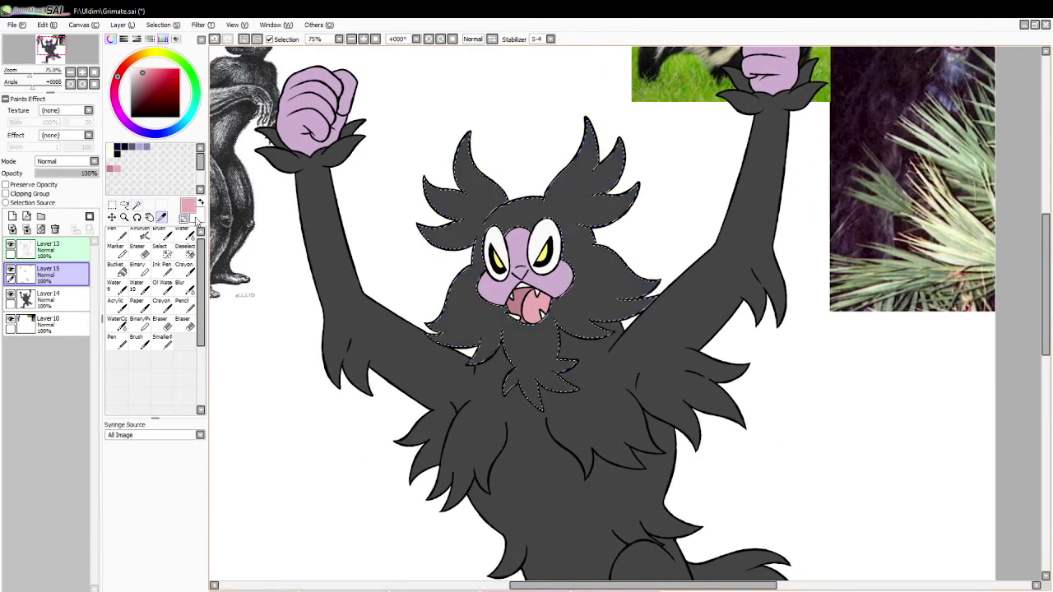
left_click(164, 271)
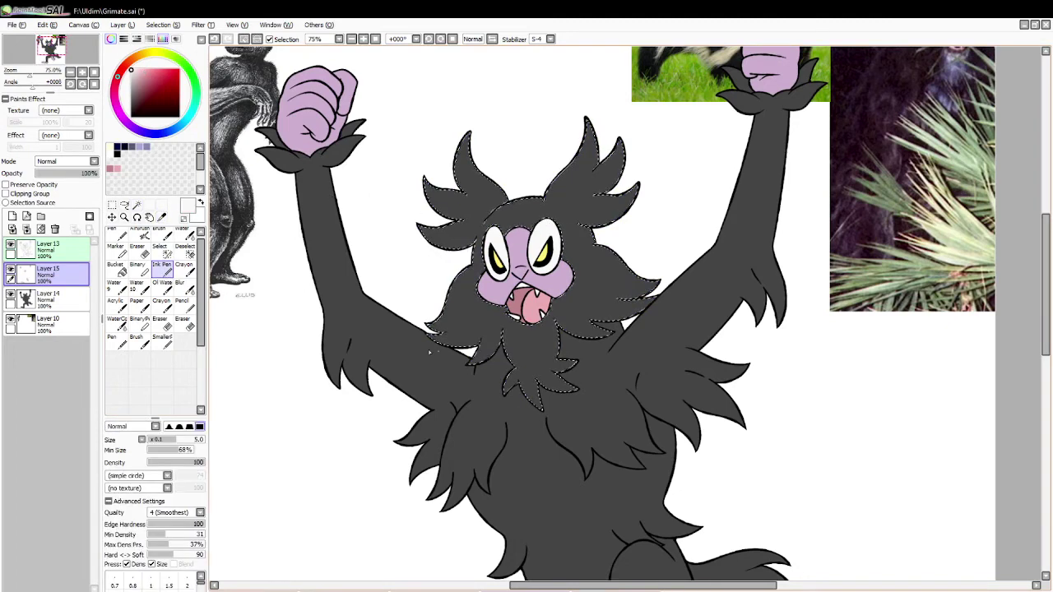
left_click(12, 216)
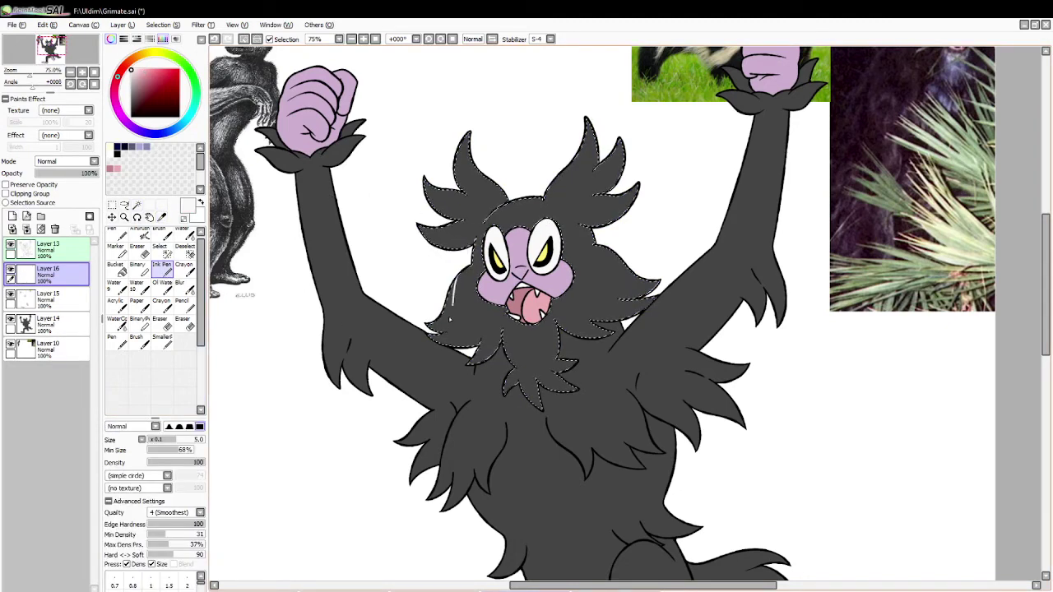
left_click_drag(463, 315, 466, 313)
key("ctrl+z")
left_click(163, 440)
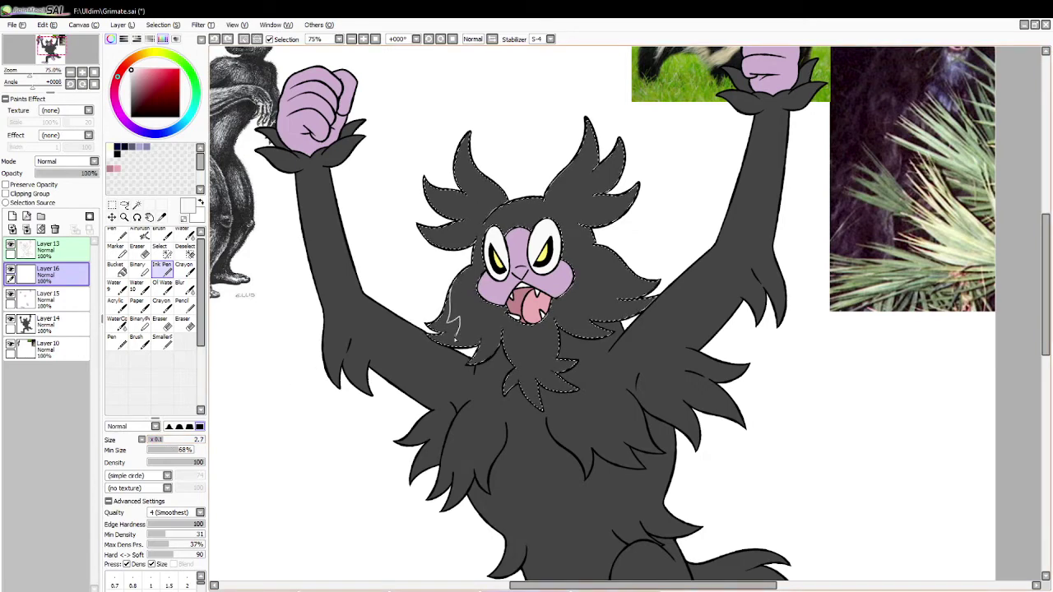
key("ctrl+z")
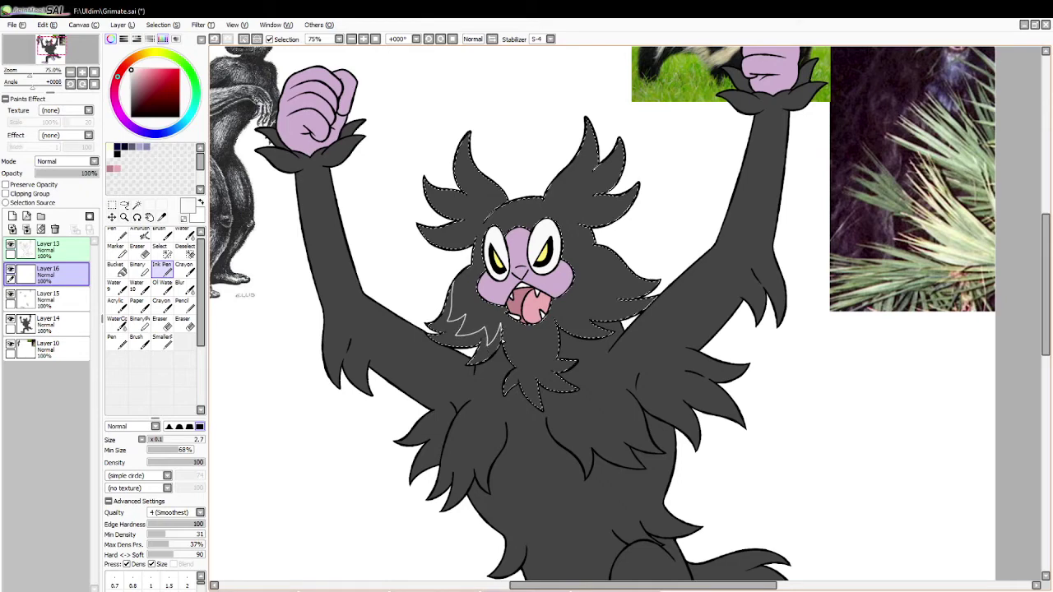
key("ctrl+z")
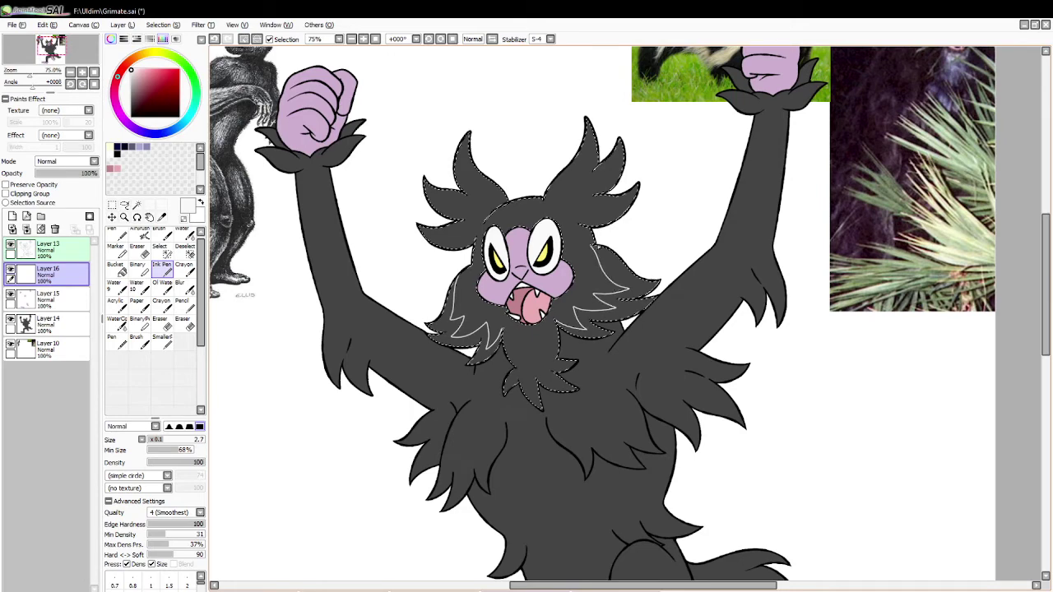
Try to fill the outlined cheek markings with white, then undo the fills and the most recent outline strokes.
left_click(117, 270)
left_click(448, 315)
left_click(526, 347)
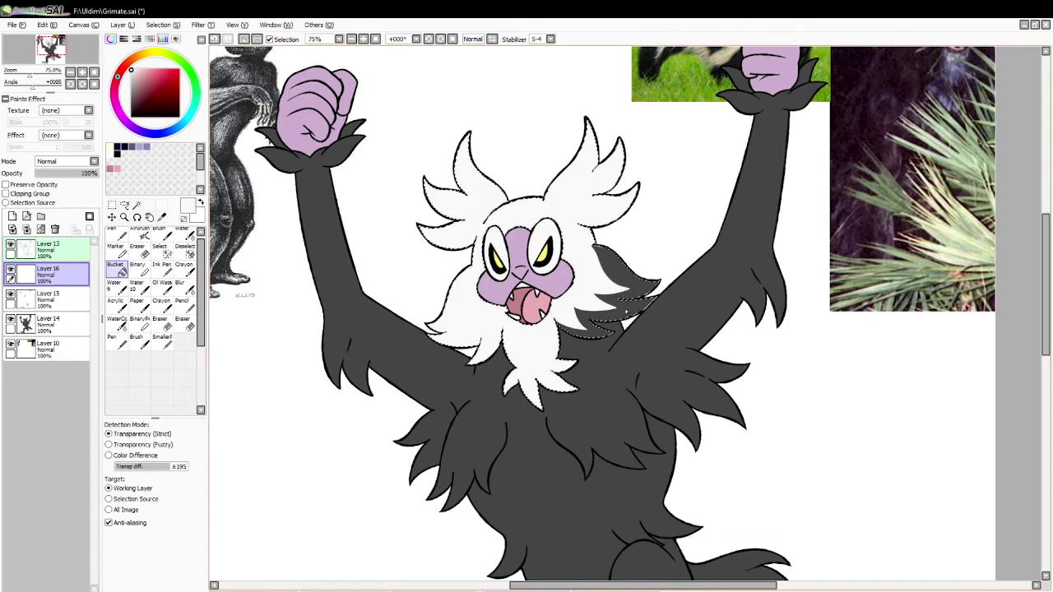
key("ctrl+z")
left_click(628, 313)
key("ctrl+z")
key("ctrl+z")
key("ctrl+z")
key("ctrl+z")
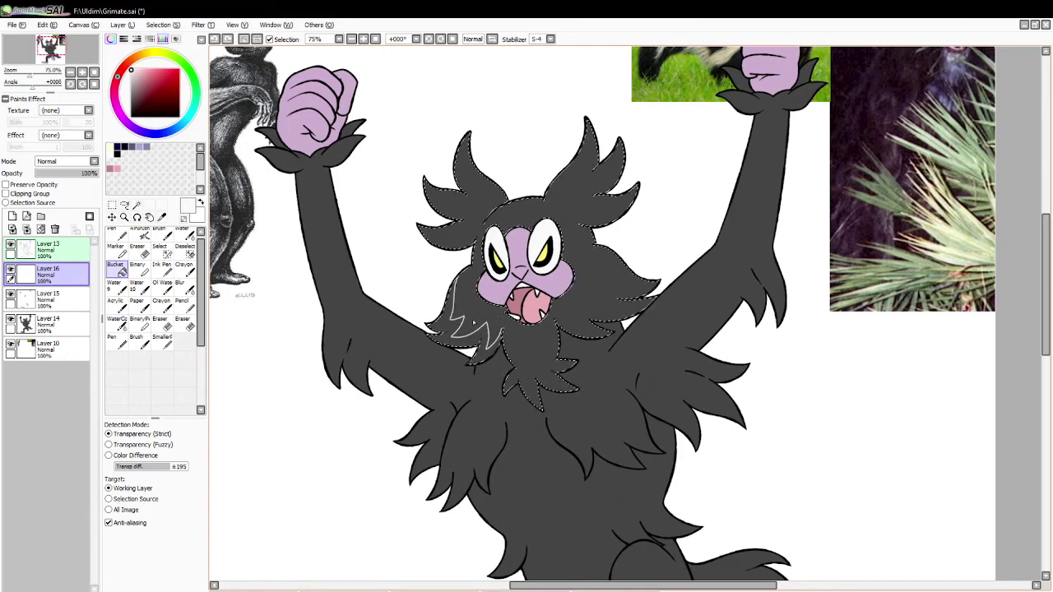
Outline jagged white markings along the tufts of both ears with the Ink Pen at size 2.7.
left_click(473, 323)
left_click(156, 270)
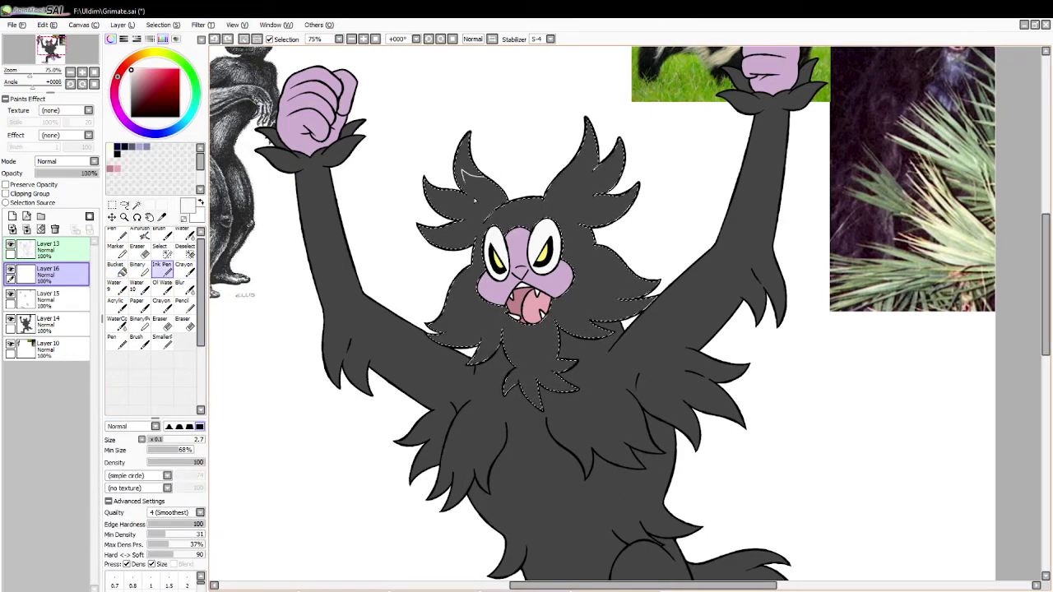
left_click_drag(467, 204, 458, 198)
key("ctrl+z")
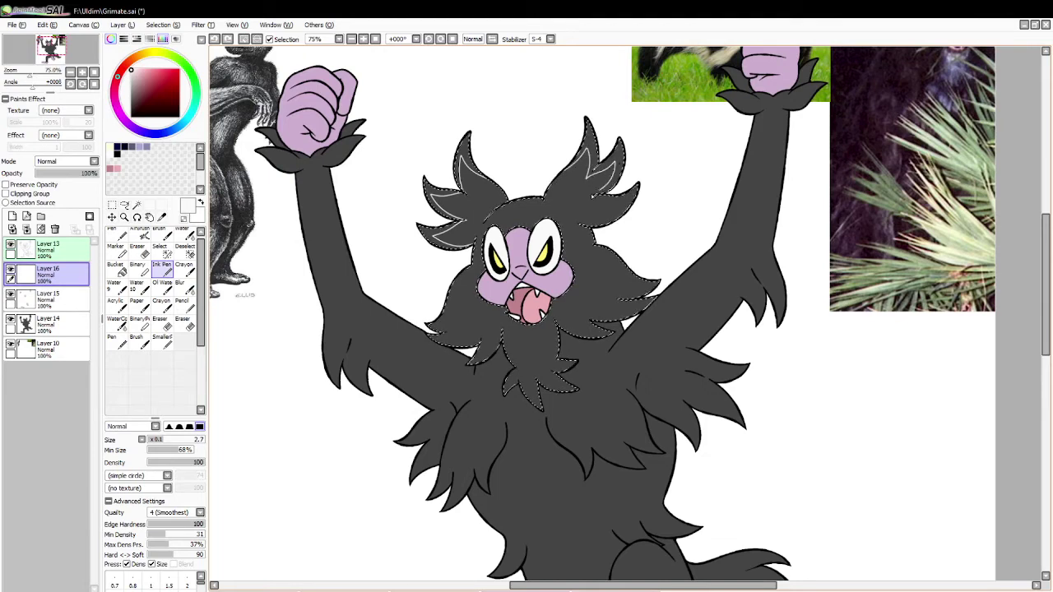
left_click_drag(605, 224, 587, 228)
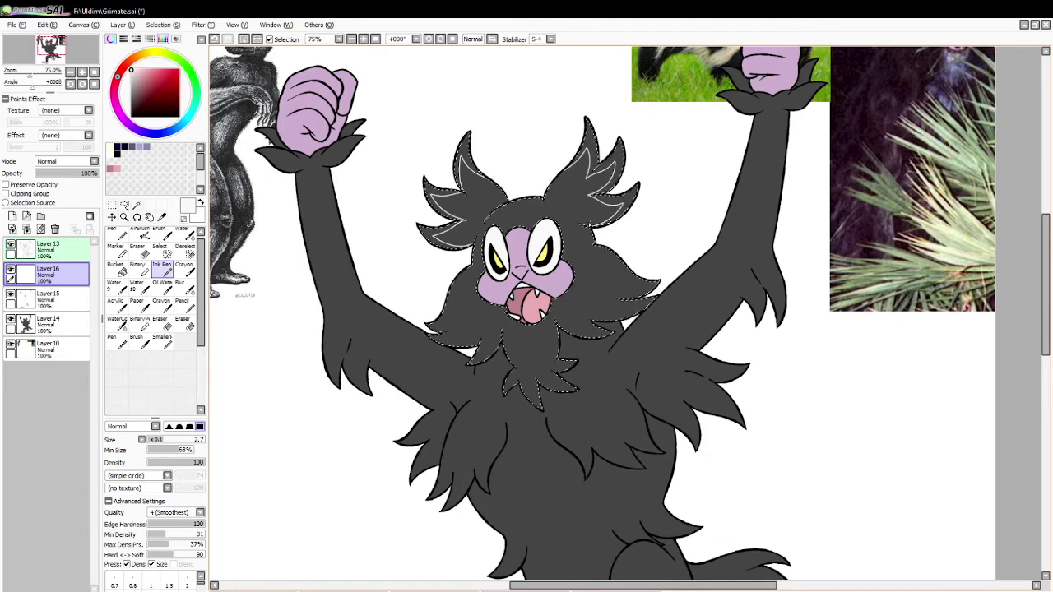
Try filling the outlined ear tufts with white, then clear the selection and delete the layer holding the fur markings.
left_click(119, 269)
left_click(434, 203)
left_click(446, 238)
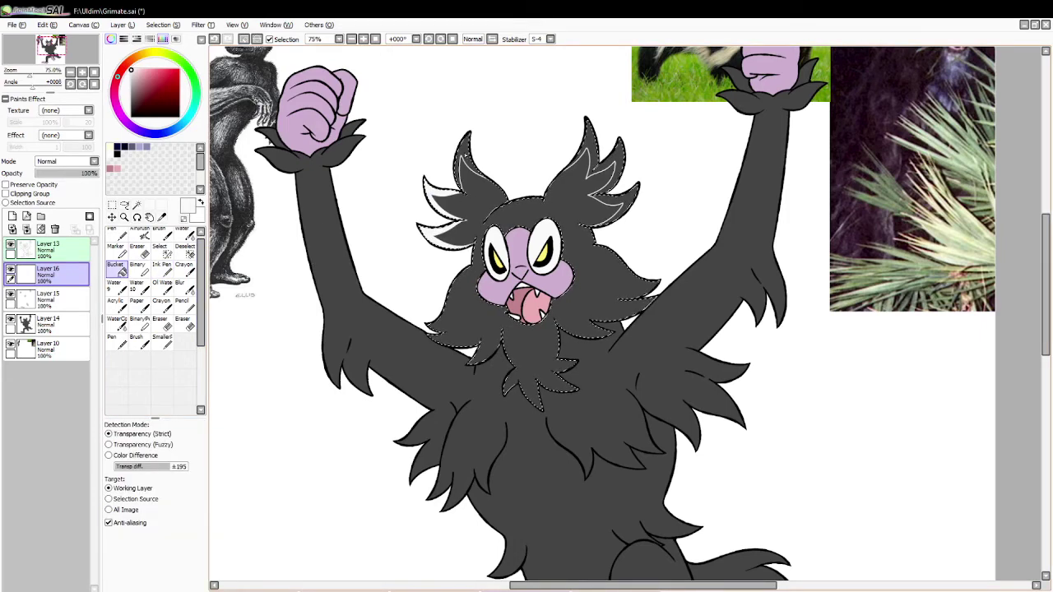
left_click(461, 157)
left_click(618, 152)
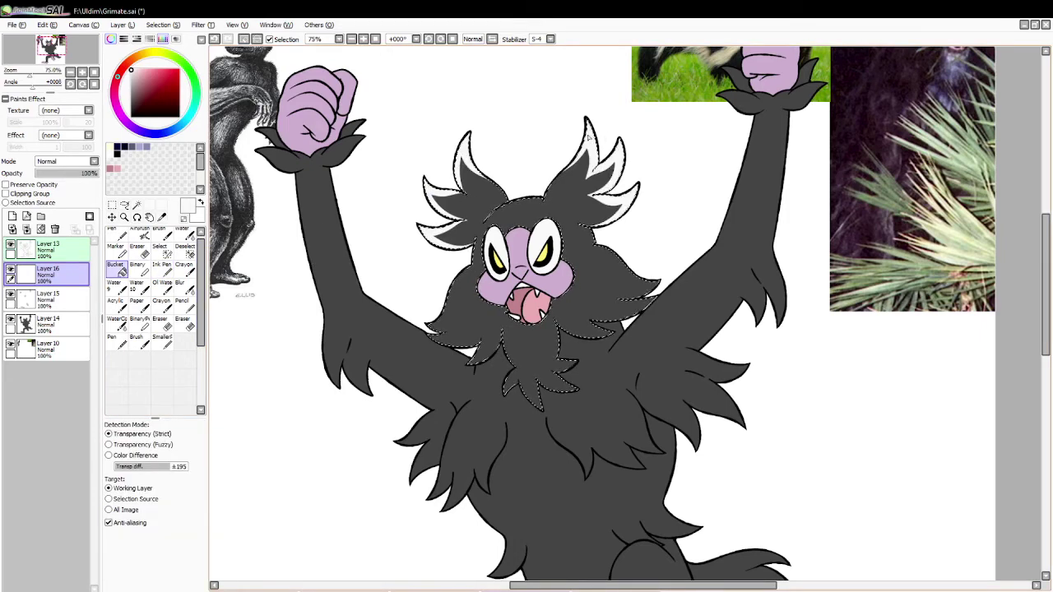
left_click(244, 39)
key("e")
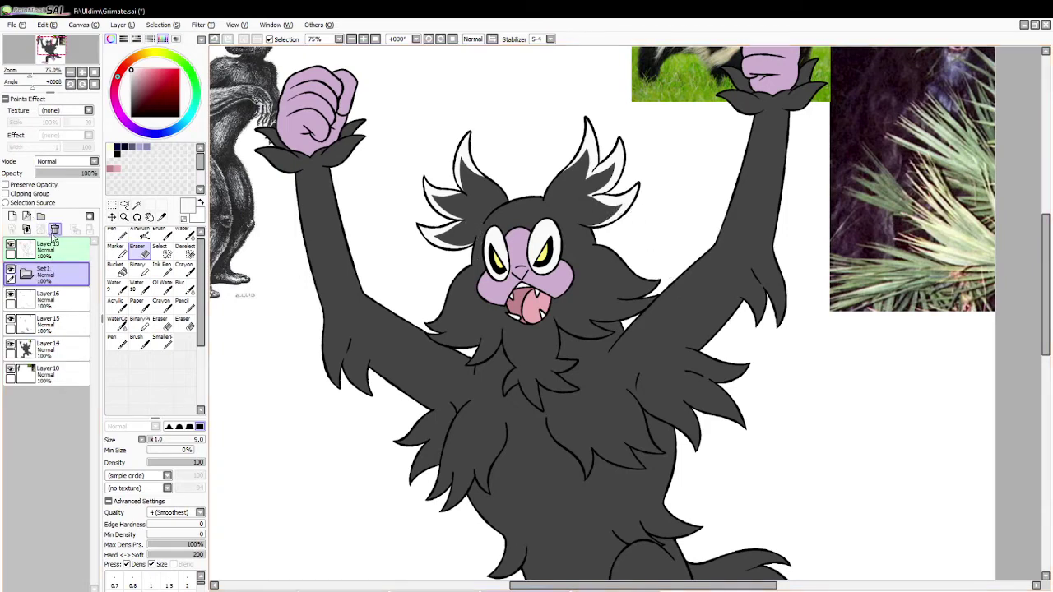
left_click(55, 229)
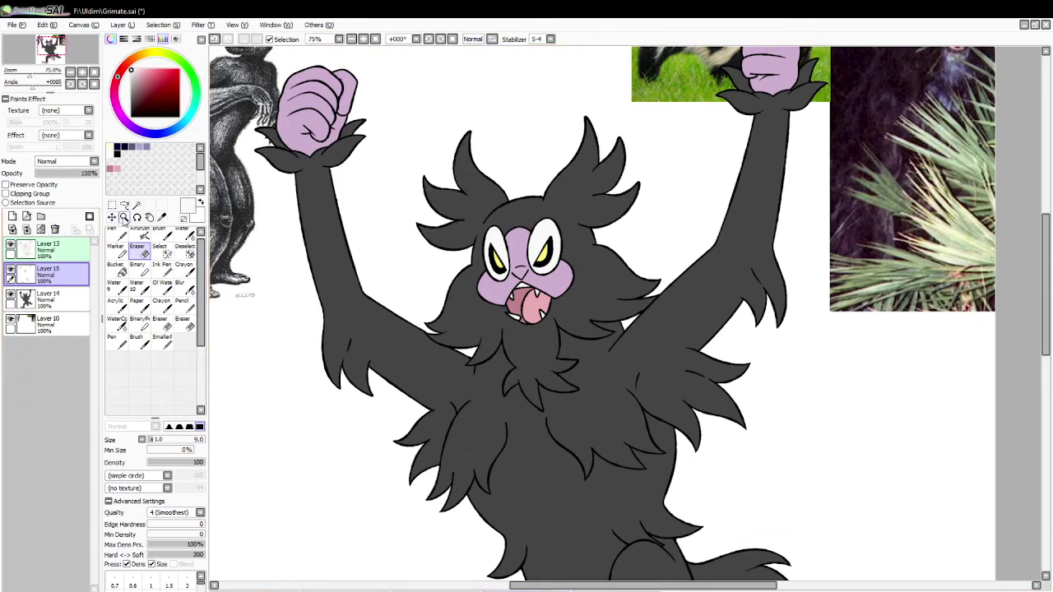
Select the dark grey fur of the arms, torso and wrist tufts with the Magic Wand.
left_click(124, 217)
left_click(361, 429)
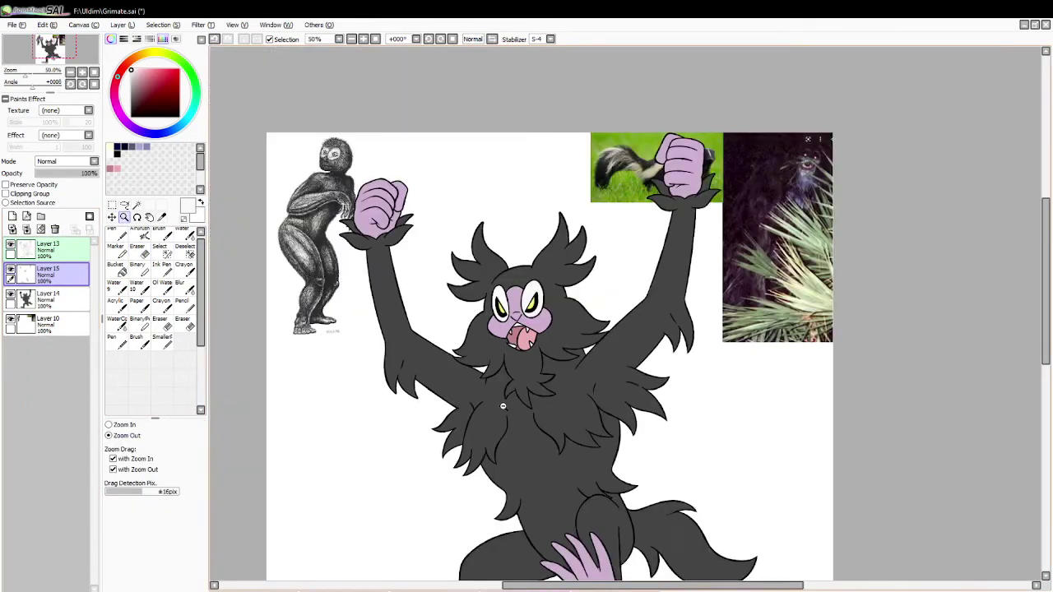
left_click(136, 205)
left_click(376, 275)
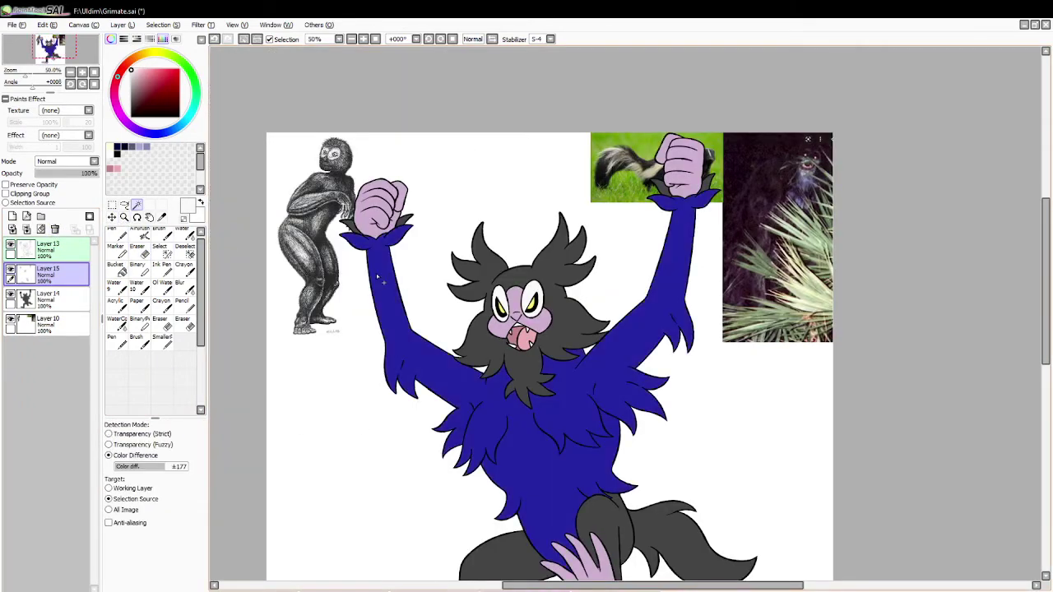
key("ctrl+z")
left_click(404, 222)
left_click(360, 225)
key("ctrl+z")
left_click(352, 226)
left_click(663, 189)
Dab a white spot on the forearm beside the primate drawing with the Brush at size 55 and sample grey from its edge.
left_click(123, 216)
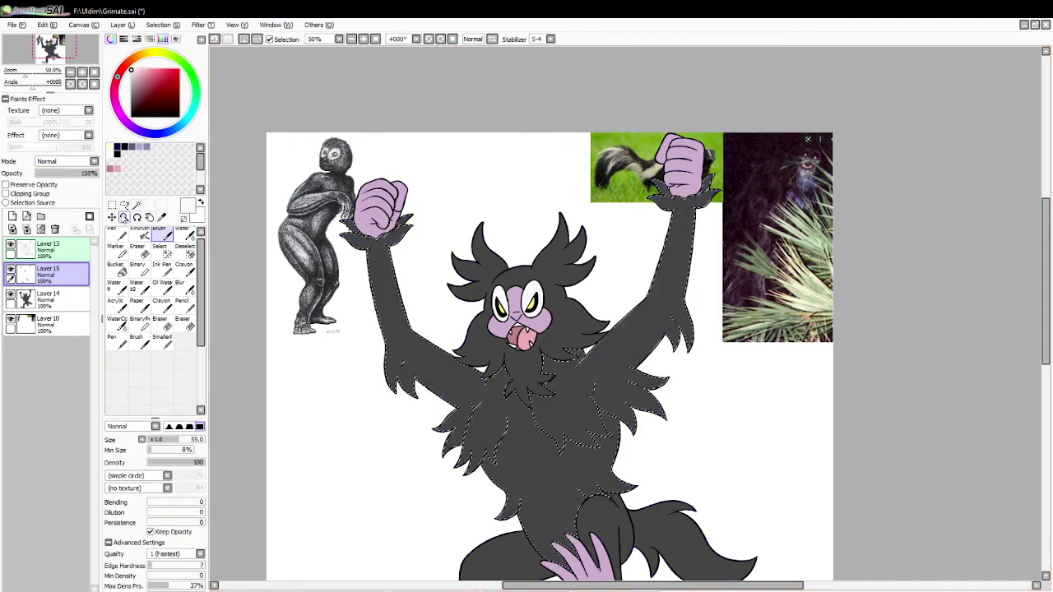
left_click(344, 278)
left_click(165, 236)
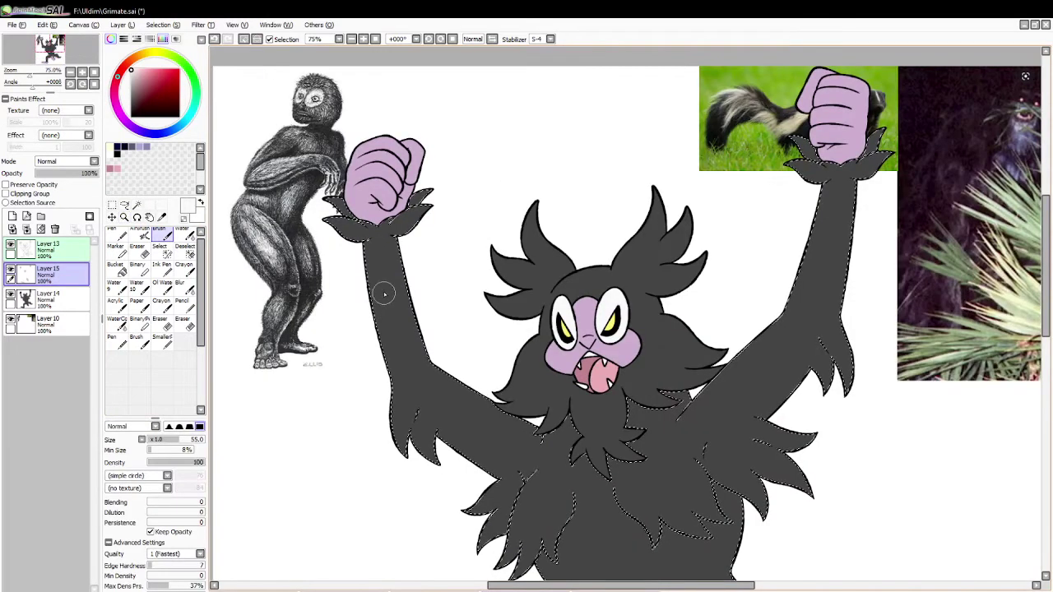
left_click_drag(384, 296, 383, 308)
left_click(169, 324)
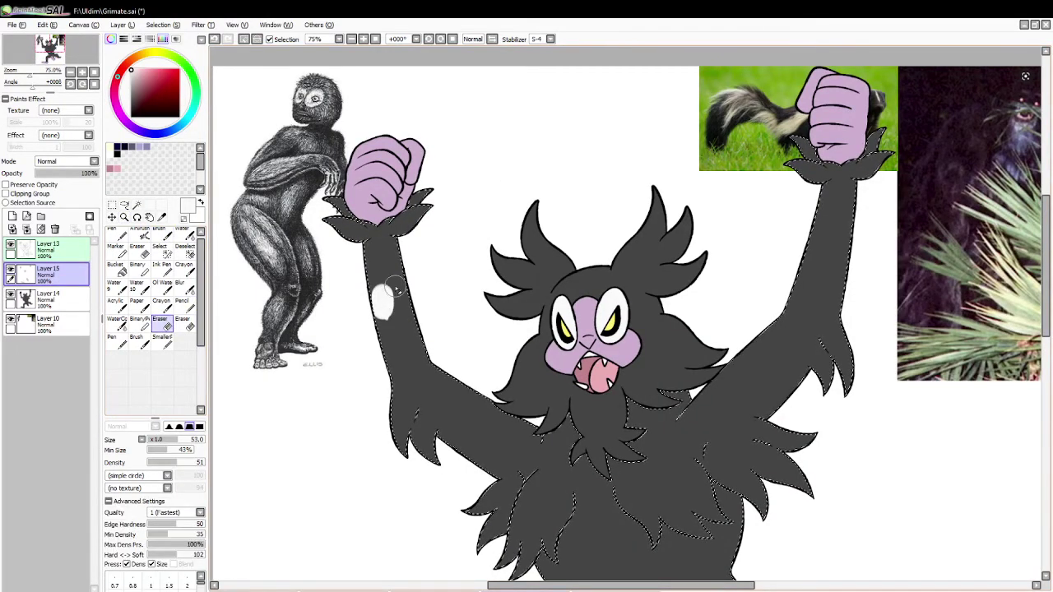
left_click(162, 217)
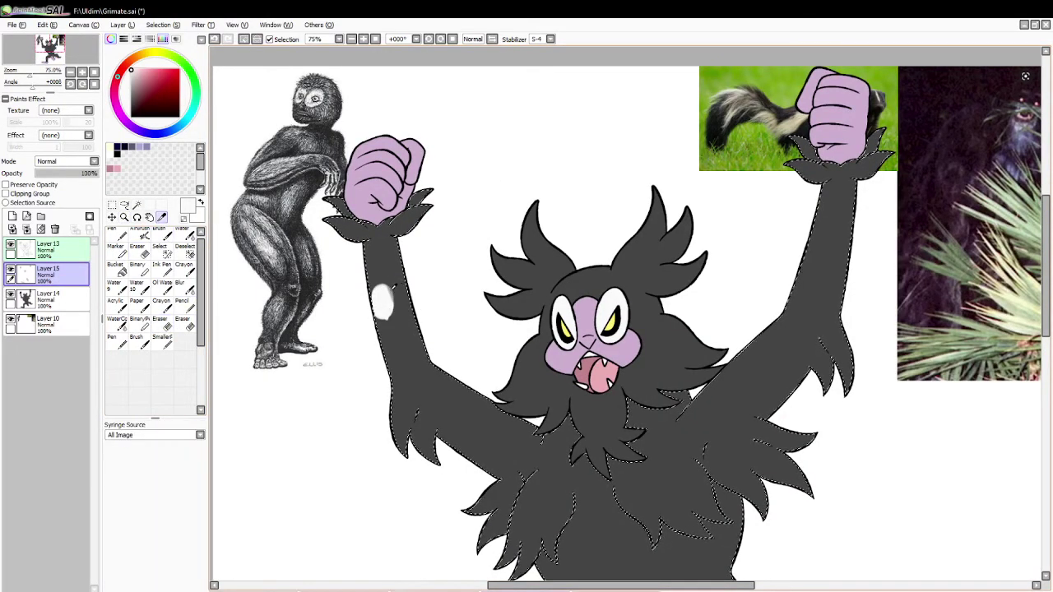
left_click(393, 299)
Try sketching grey marking strokes on that forearm with the Brush at sizes 10 and 7, undoing each attempt.
left_click(167, 235)
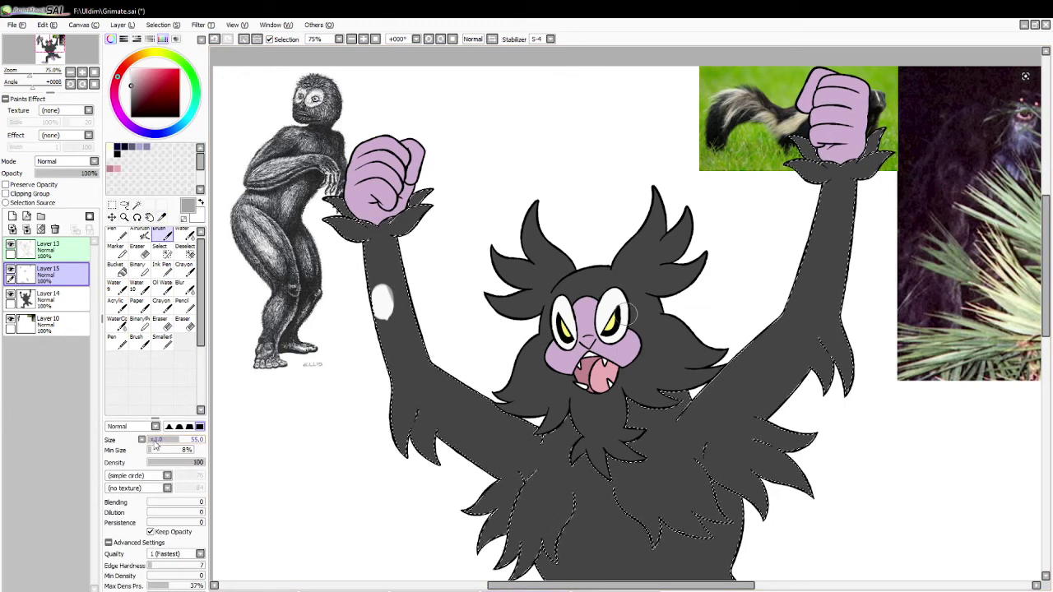
left_click_drag(177, 441, 153, 440)
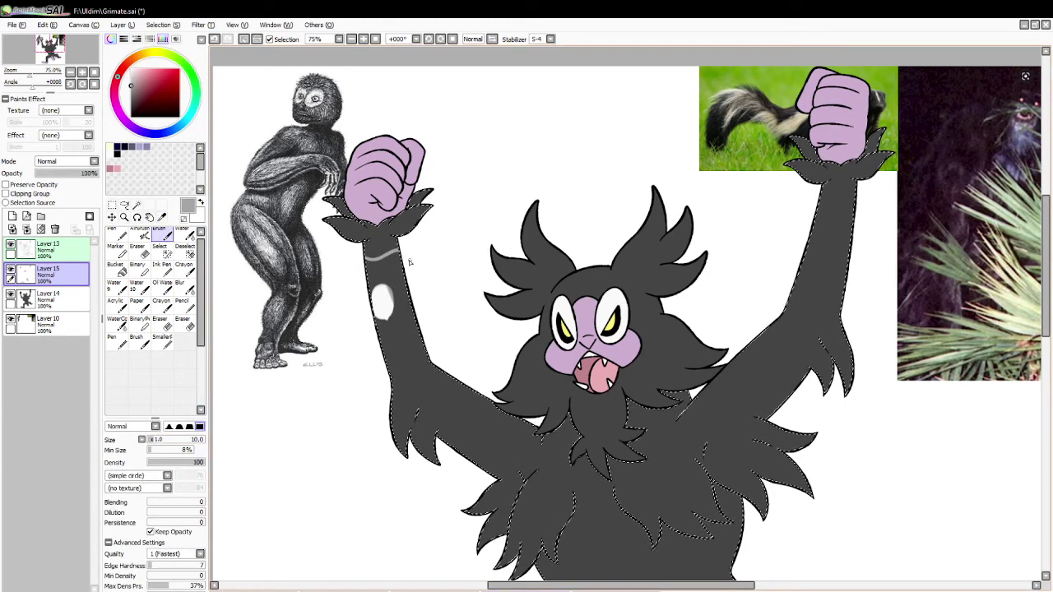
left_click_drag(152, 441, 153, 442)
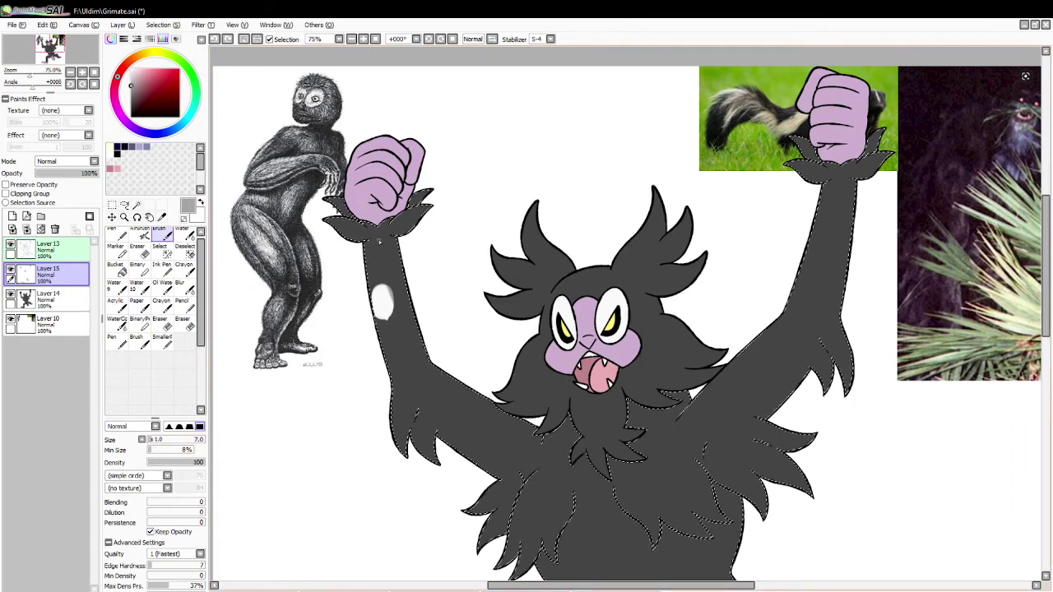
left_click_drag(385, 261, 402, 253)
key("ctrl+z")
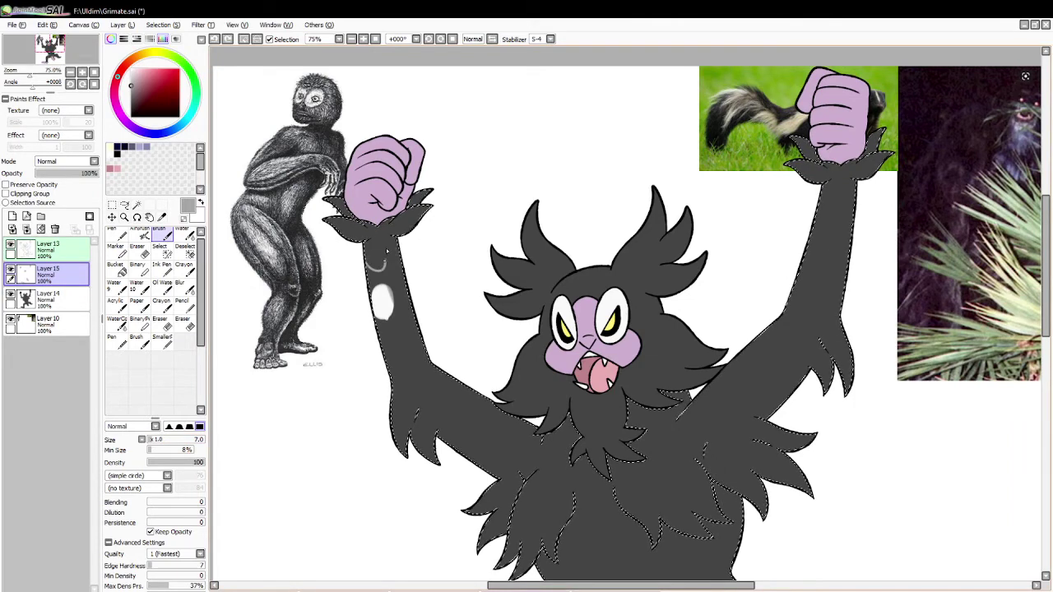
key("ctrl+z")
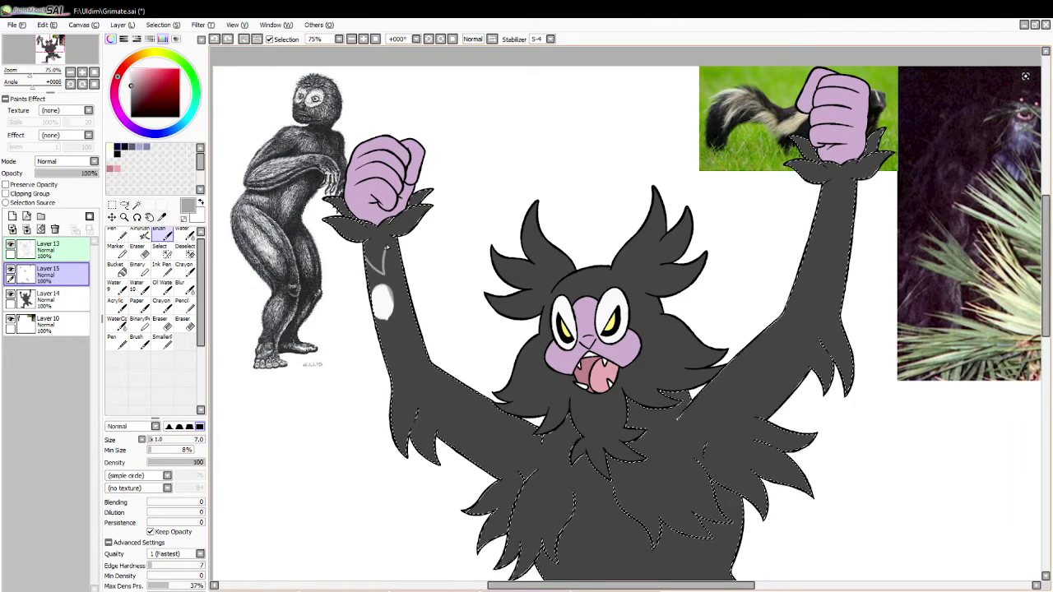
key("ctrl+z")
On a new layer, outline a jagged cuff on that forearm with the Brush at size 5 and fill the wrist fur white.
left_click(152, 441)
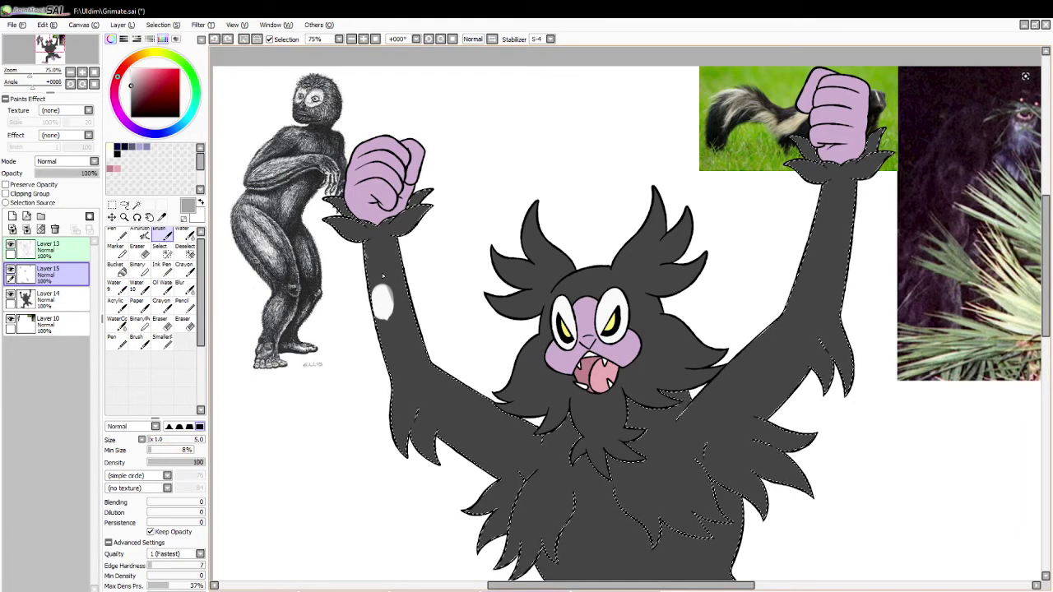
key("ctrl+shift+n")
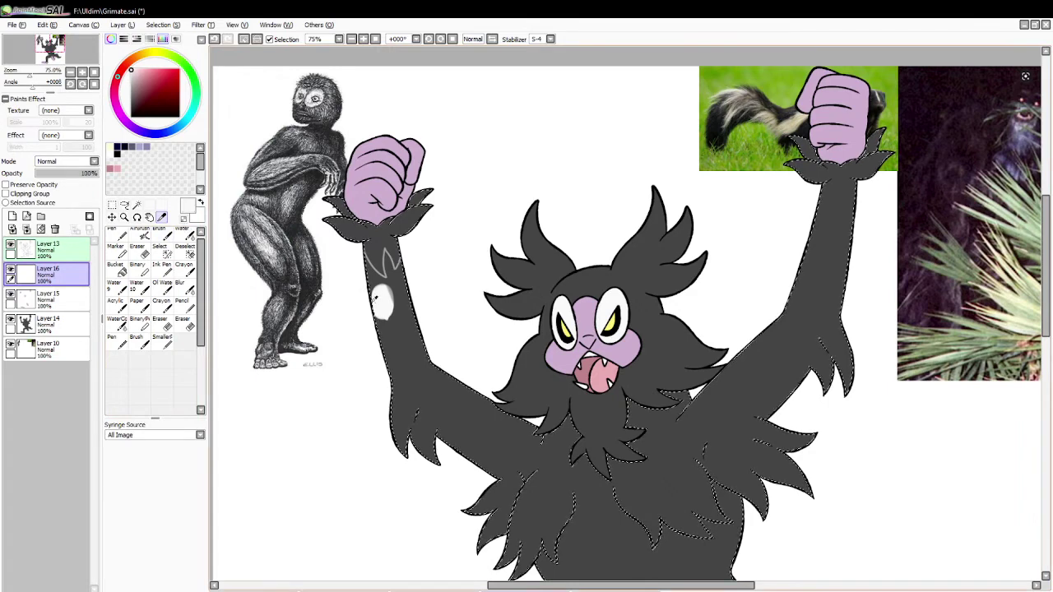
left_click(116, 268)
left_click(382, 242)
left_click(421, 200)
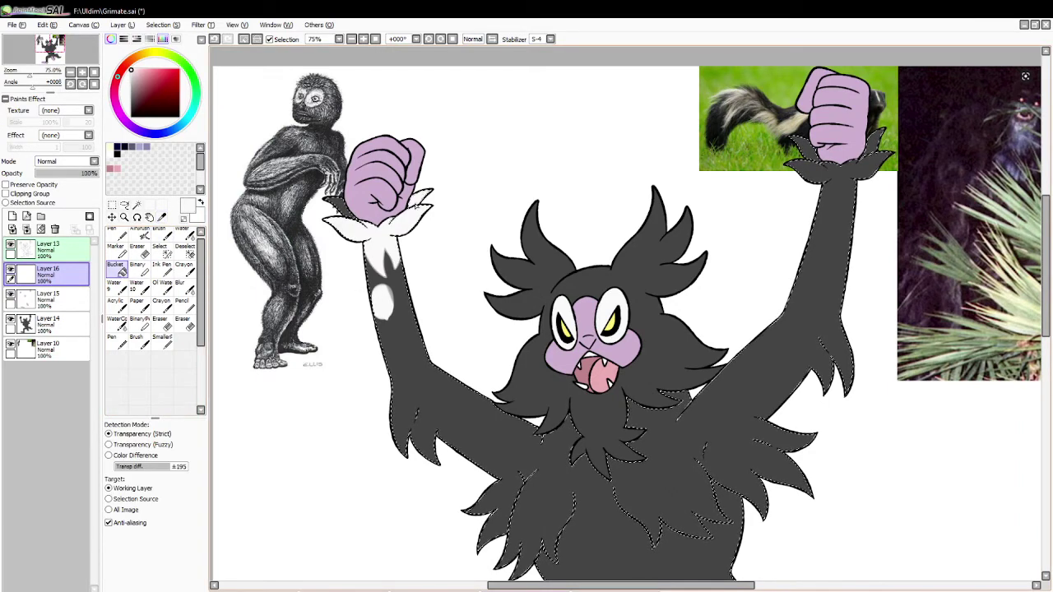
Erase the white test spot on the forearm from Layer 15.
left_click(137, 247)
left_click(47, 297)
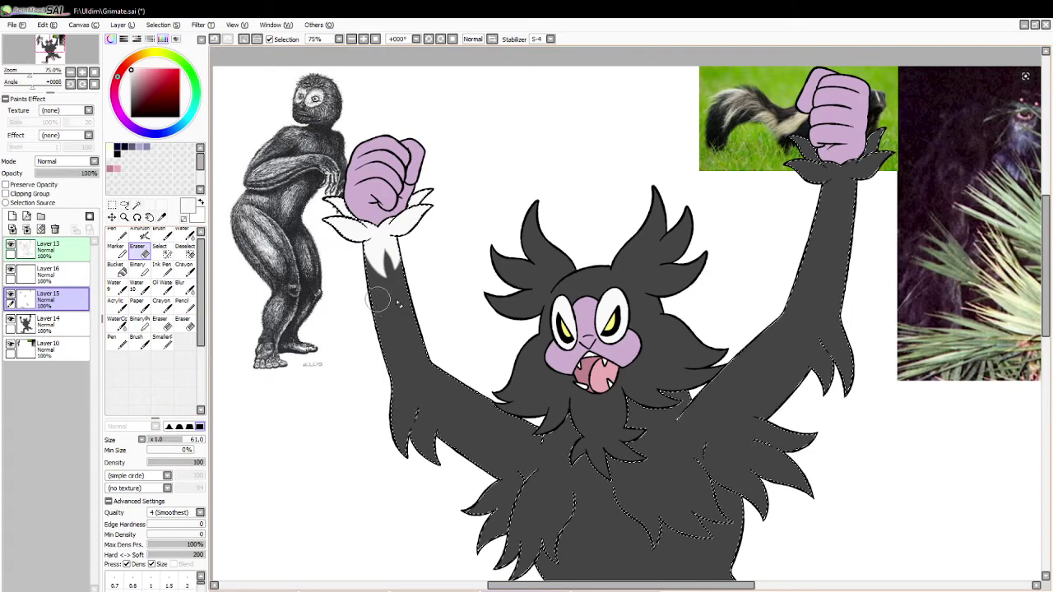
Try outlining a jagged cuff in grey Ink Pen on the forearm near the skunk photo and filling it white, then undo it.
key("alt")
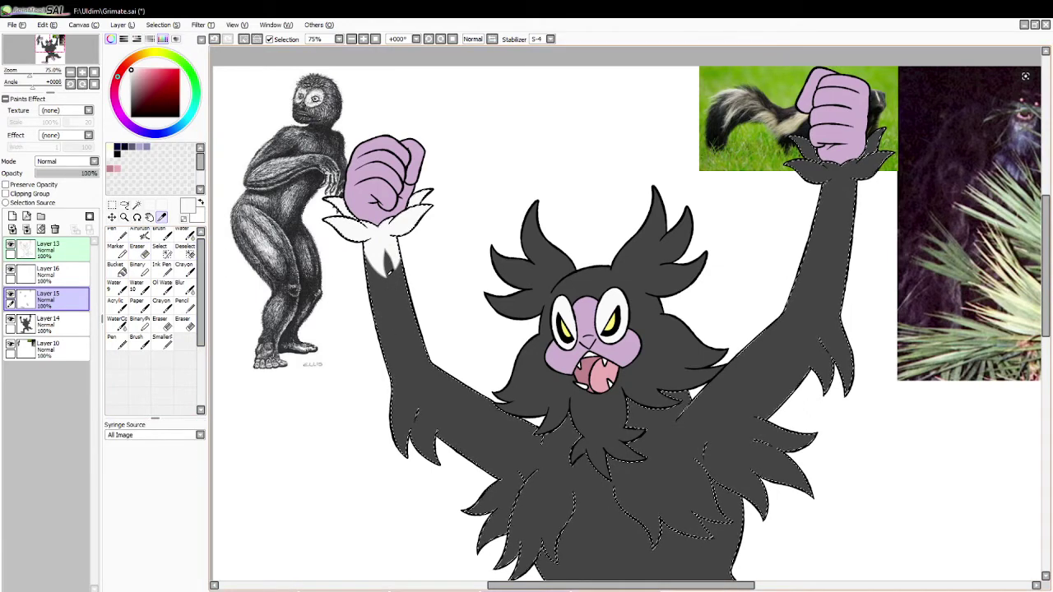
left_click(387, 271)
left_click(162, 267)
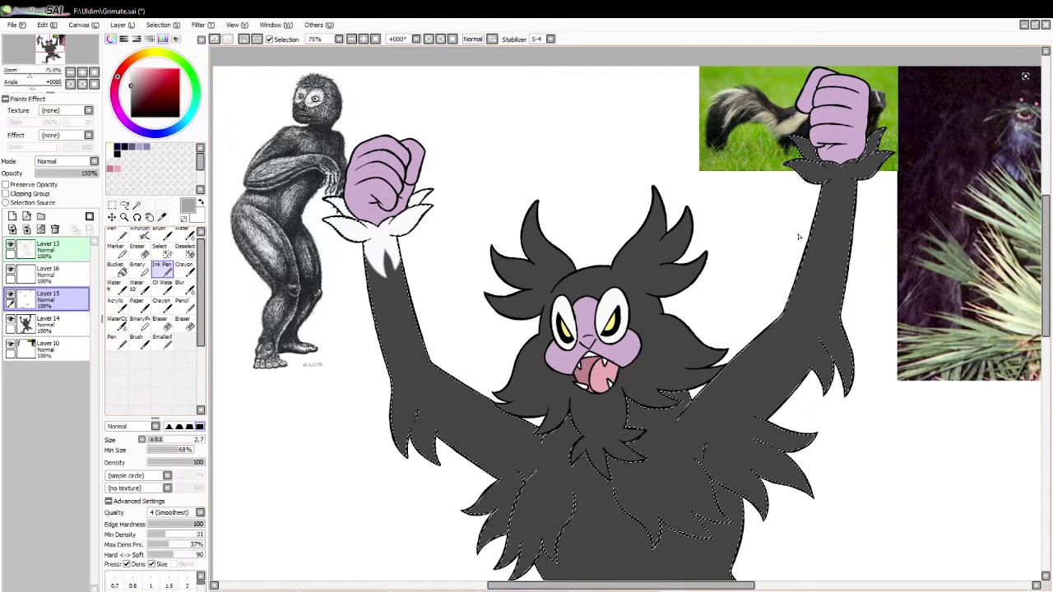
left_click(69, 278)
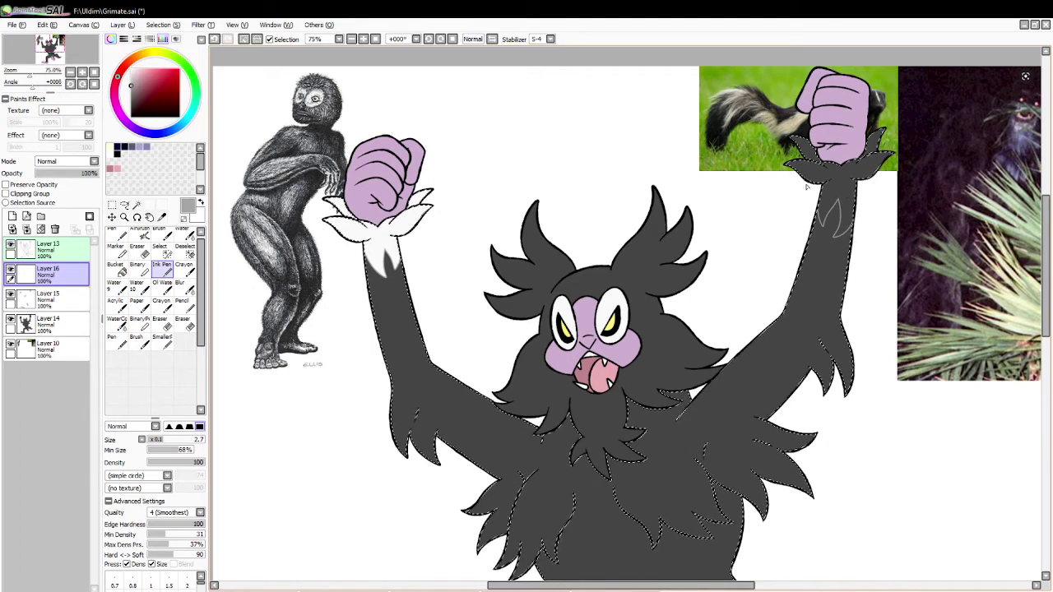
left_click(161, 217)
left_click(377, 244)
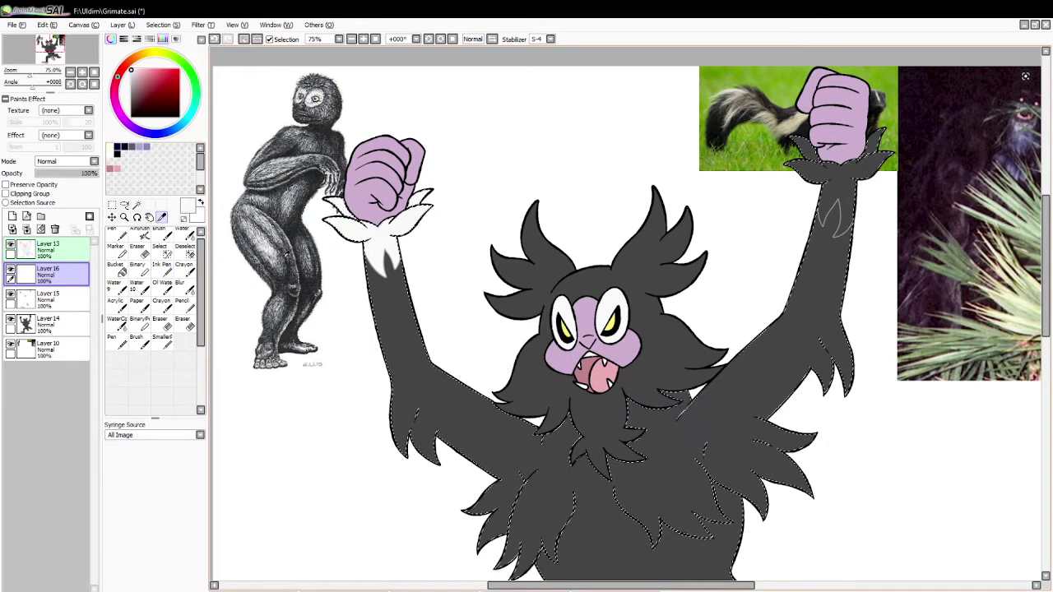
left_click(118, 269)
left_click(834, 185)
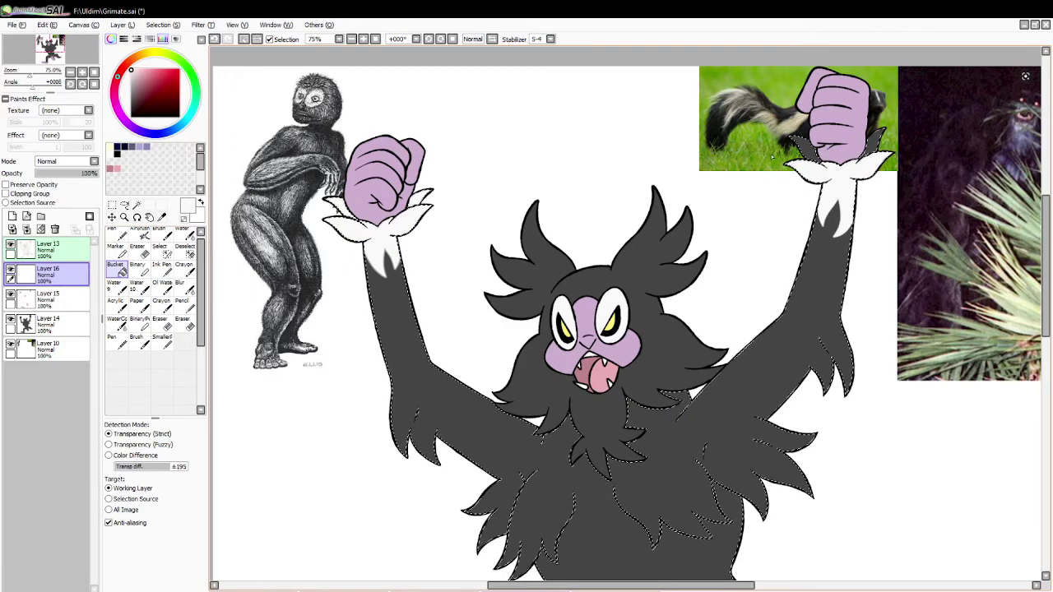
key("ctrl+z")
Outline a jagged cuff on the forearm near the skunk photo with the Brush at size 5 in grey sampled from the other cuff.
left_click(162, 236)
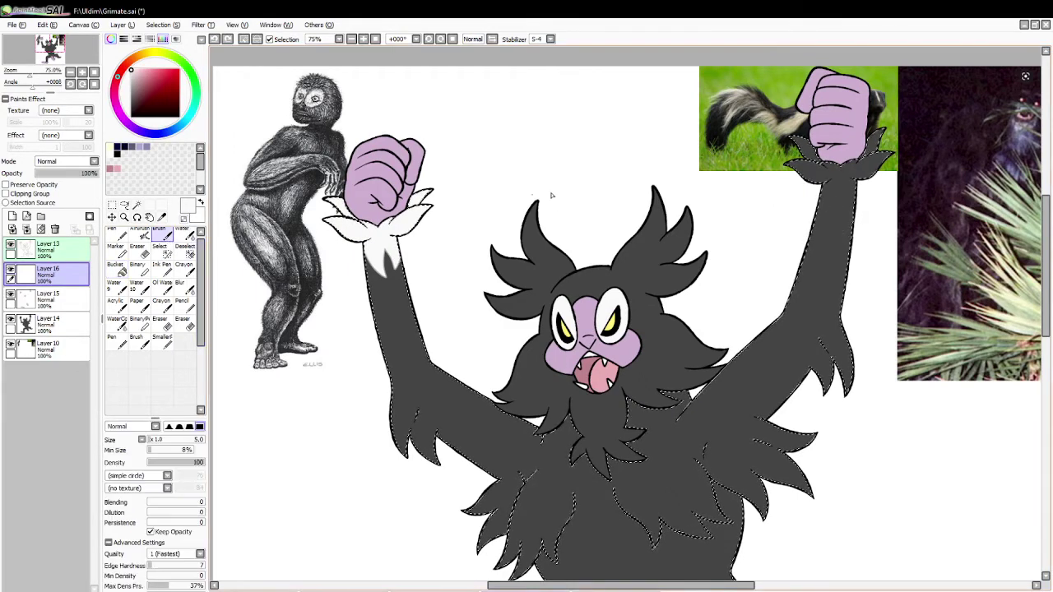
left_click(161, 217)
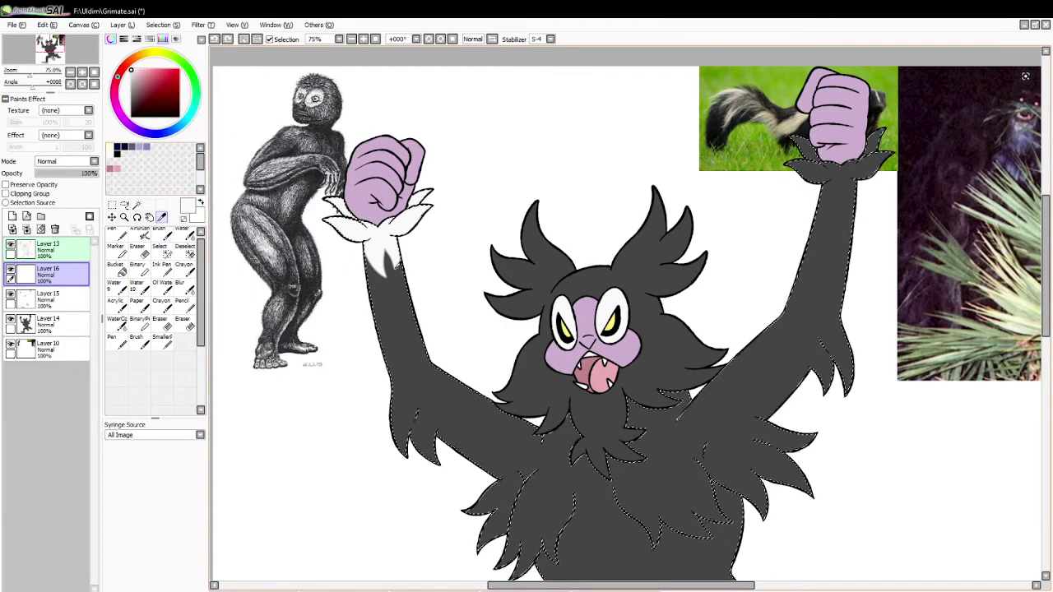
left_click(388, 262)
left_click(165, 235)
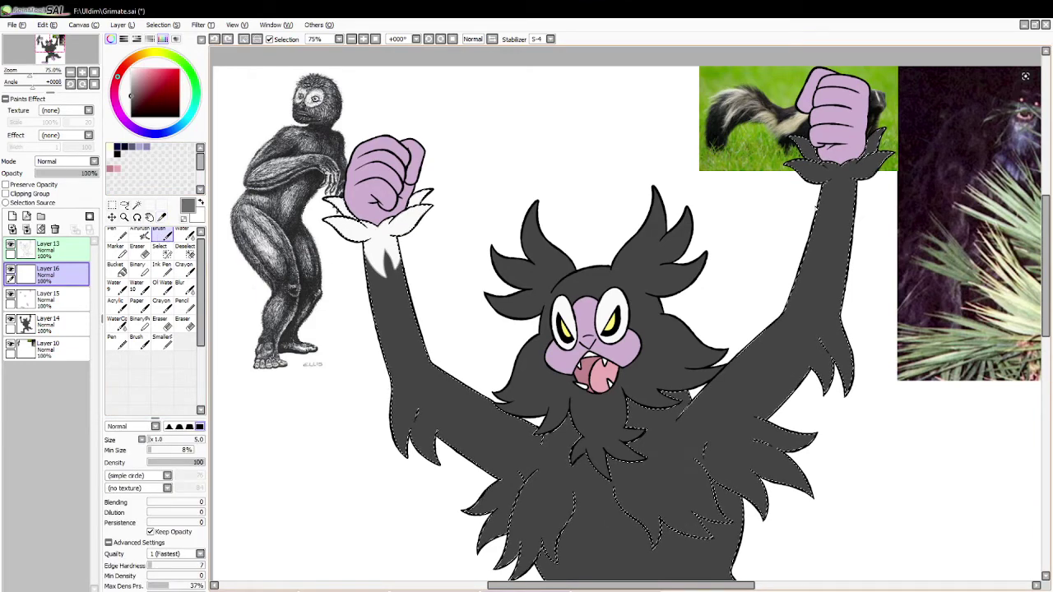
left_click_drag(818, 211, 826, 237)
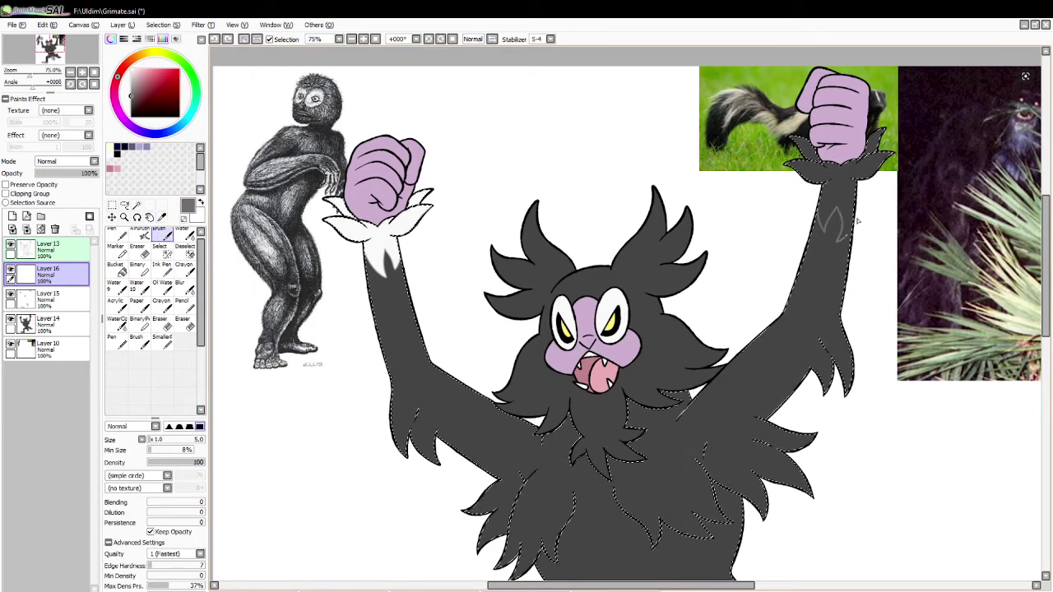
left_click_drag(856, 220, 816, 208)
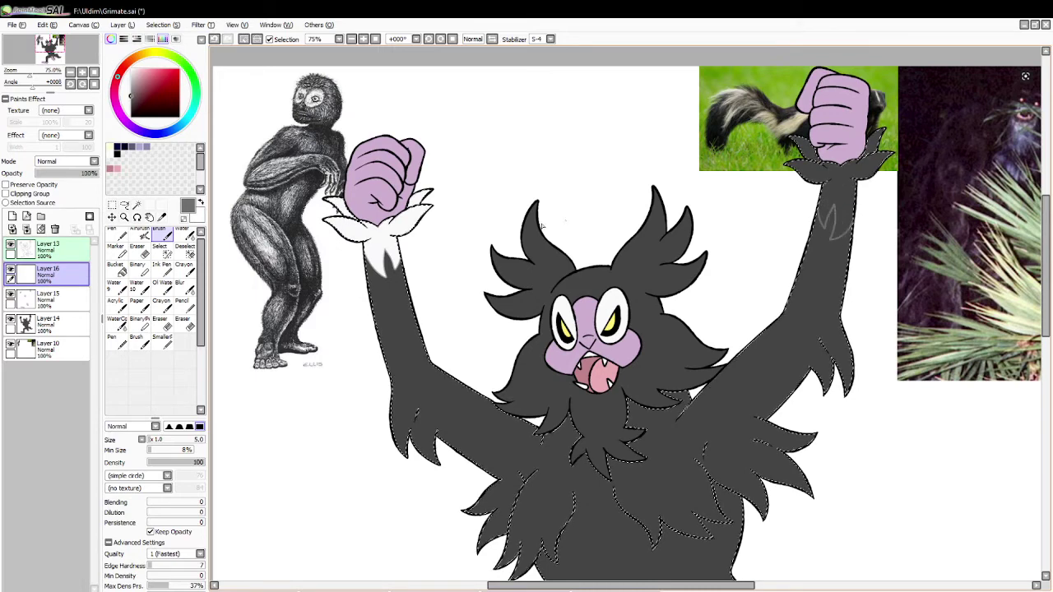
Fill the second cuff and its wrist tufts with the white sampled from the first cuff, then clear the selection.
left_click(161, 217)
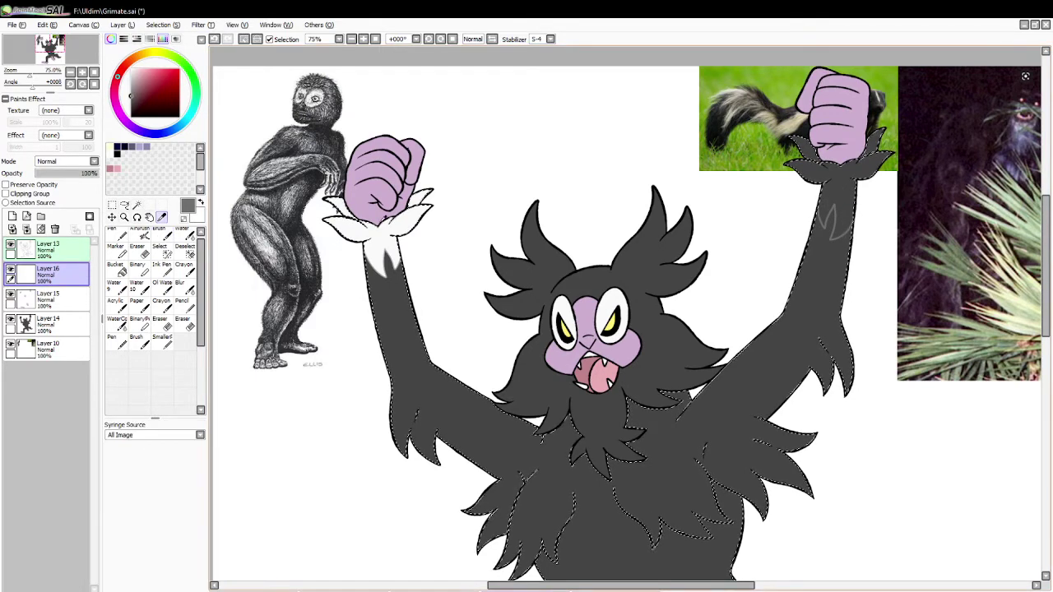
left_click(379, 240)
left_click(118, 270)
left_click(832, 188)
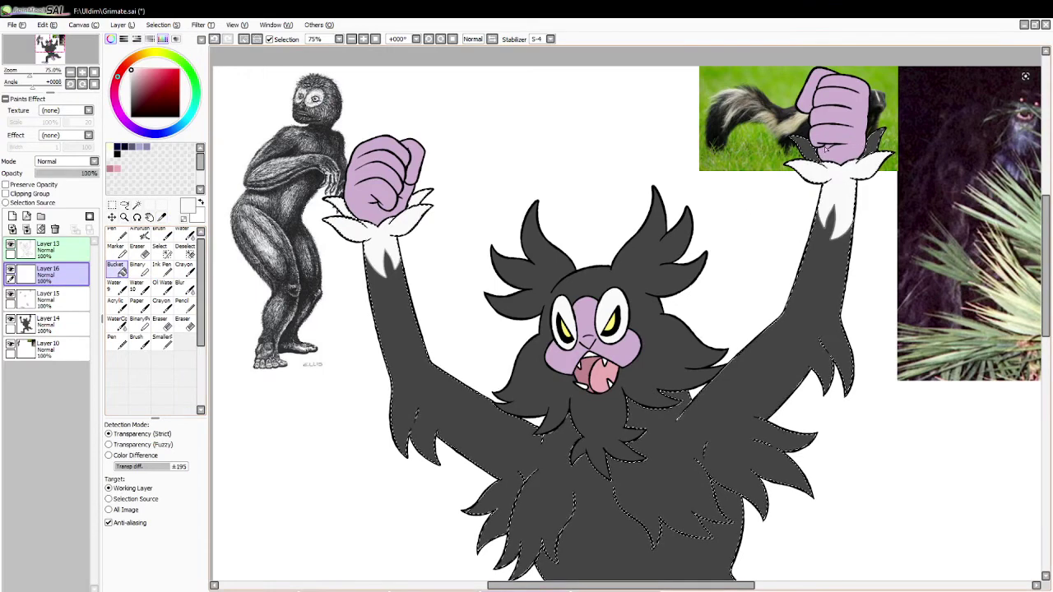
left_click(244, 39)
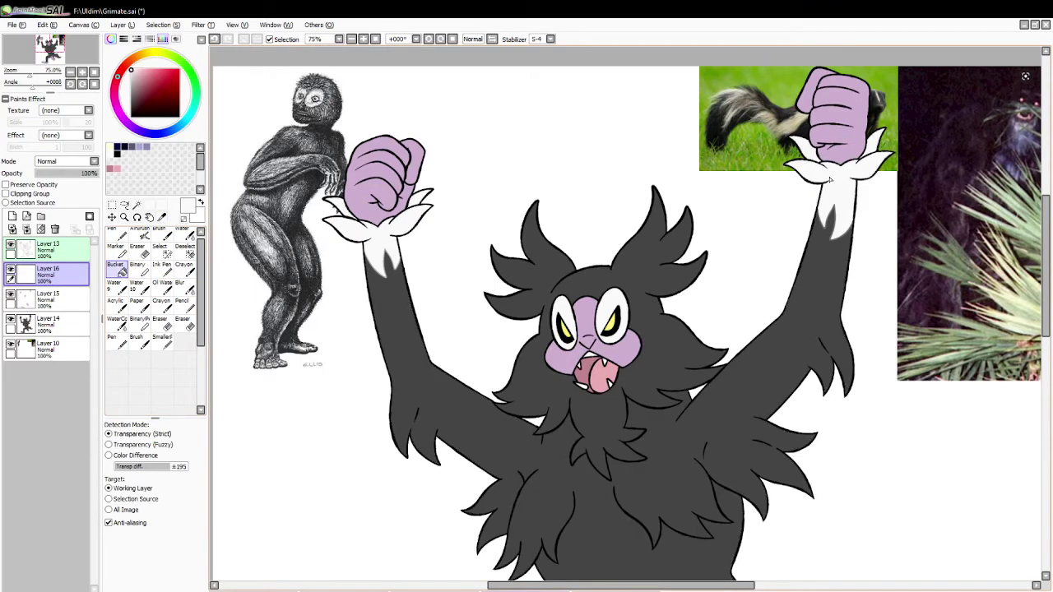
Select the dark fur of both legs with the Magic Wand.
left_click_drag(1044, 267, 1043, 377)
left_click(137, 205)
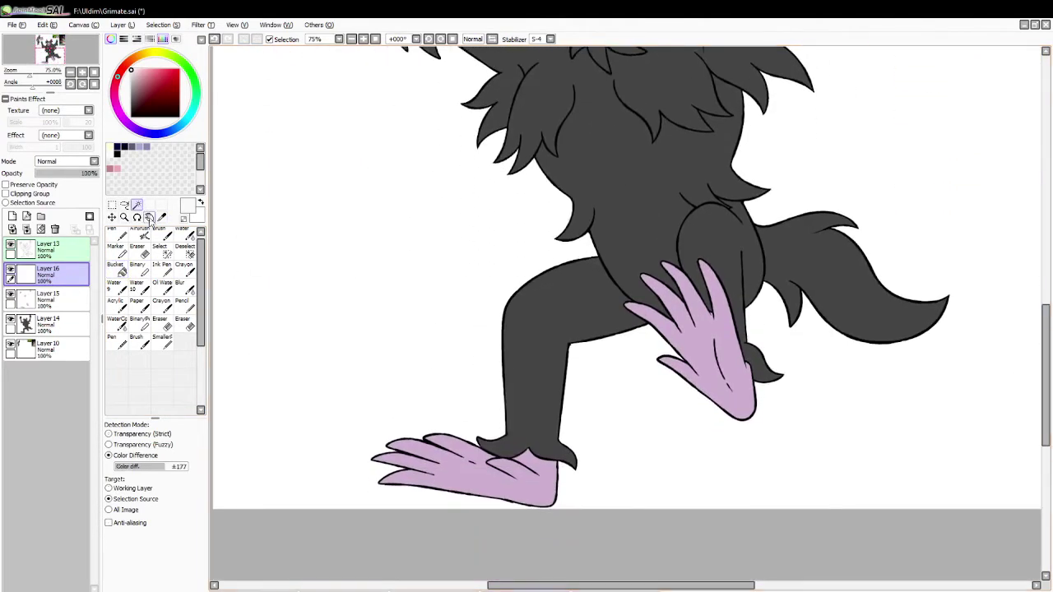
left_click(543, 345)
left_click(726, 258)
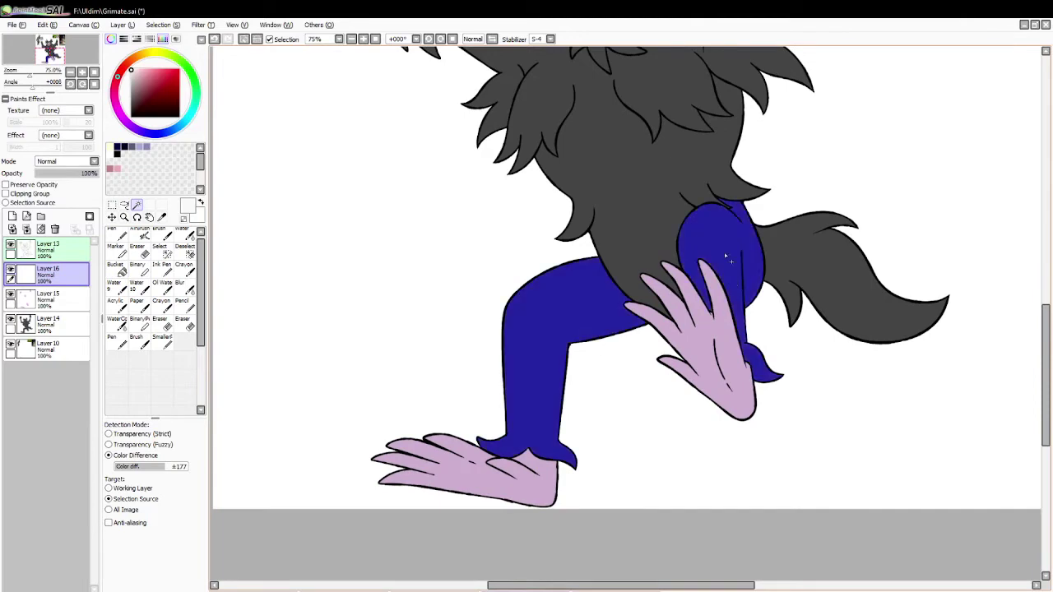
Outline jagged cuffs on both lower legs with the Brush at size 5 in grey sampled from the forearm marking's edge.
left_click(161, 217)
left_click_drag(1046, 330, 1045, 229)
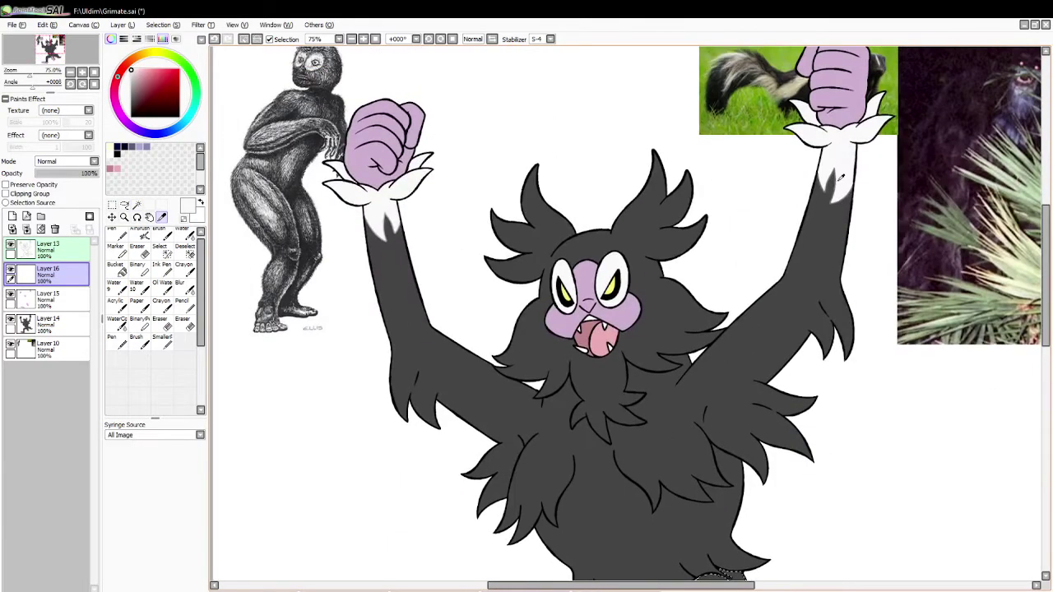
left_click(837, 169)
left_click_drag(1045, 228, 1045, 344)
left_click(162, 269)
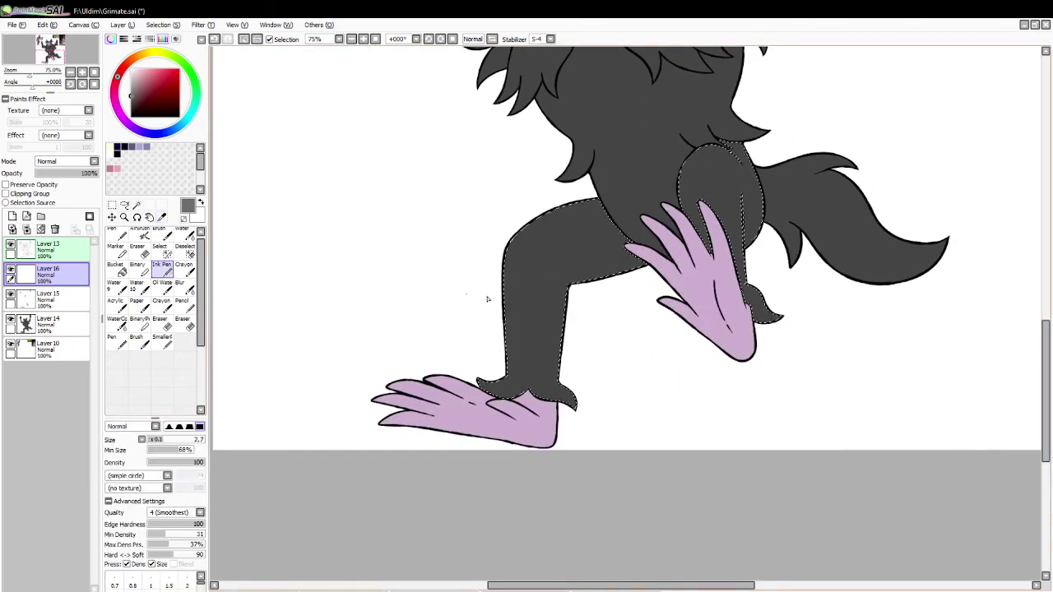
key("b")
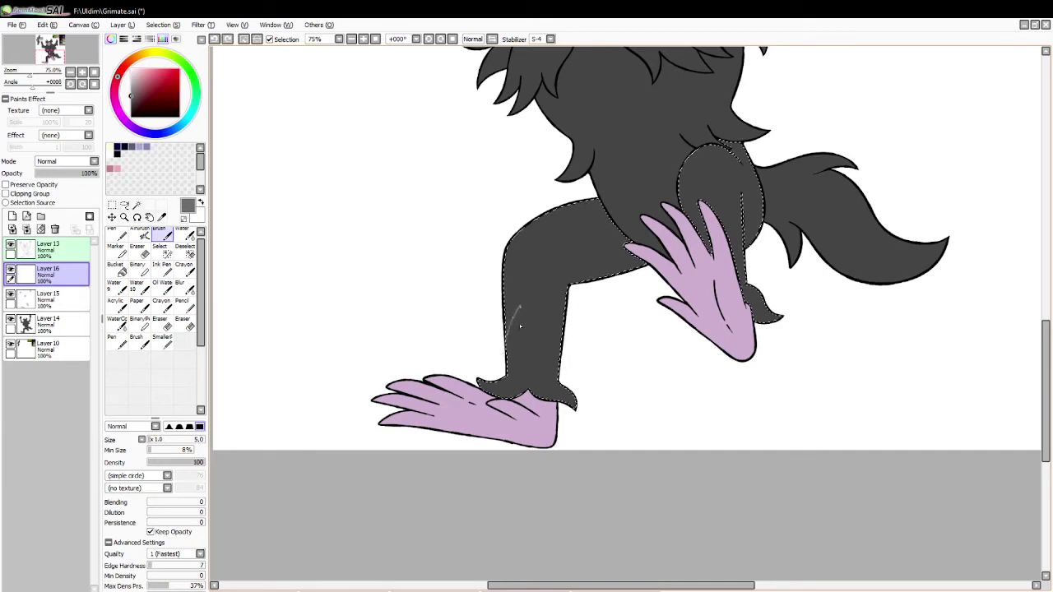
left_click_drag(565, 360, 512, 334)
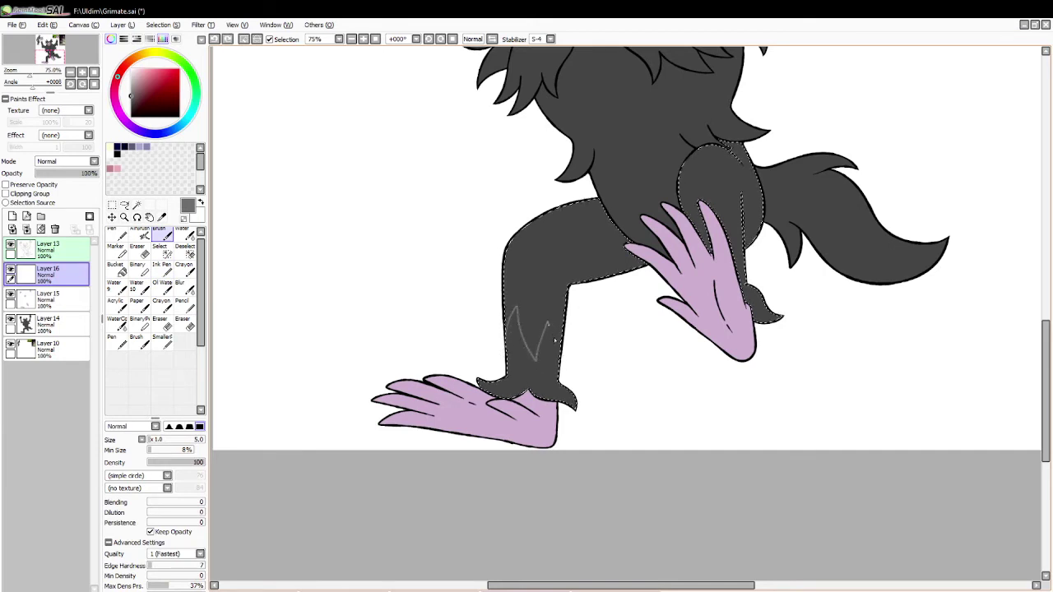
mouse_move(564, 357)
left_mouse_down()
mouse_move(509, 325)
mouse_move(520, 314)
mouse_move(517, 345)
mouse_move(531, 373)
mouse_move(529, 343)
mouse_move(503, 341)
left_mouse_up()
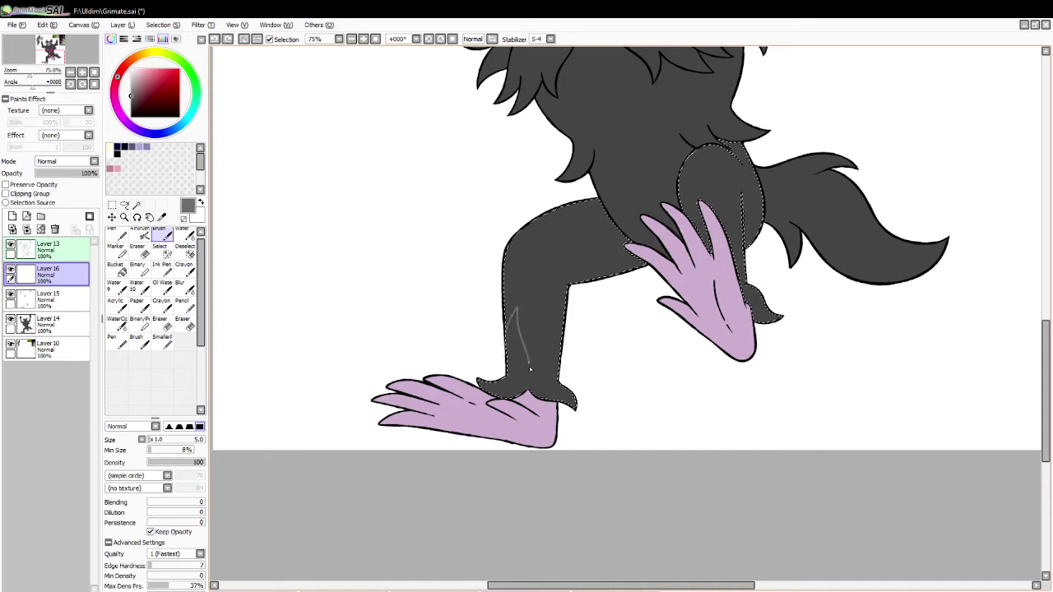
key("ctrl+z")
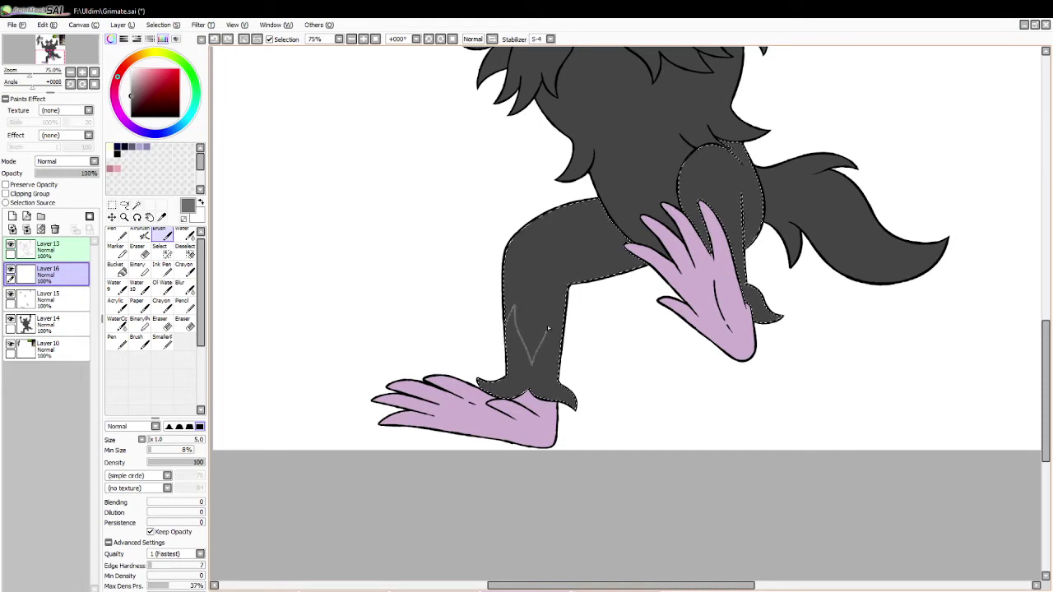
left_click_drag(561, 352, 562, 372)
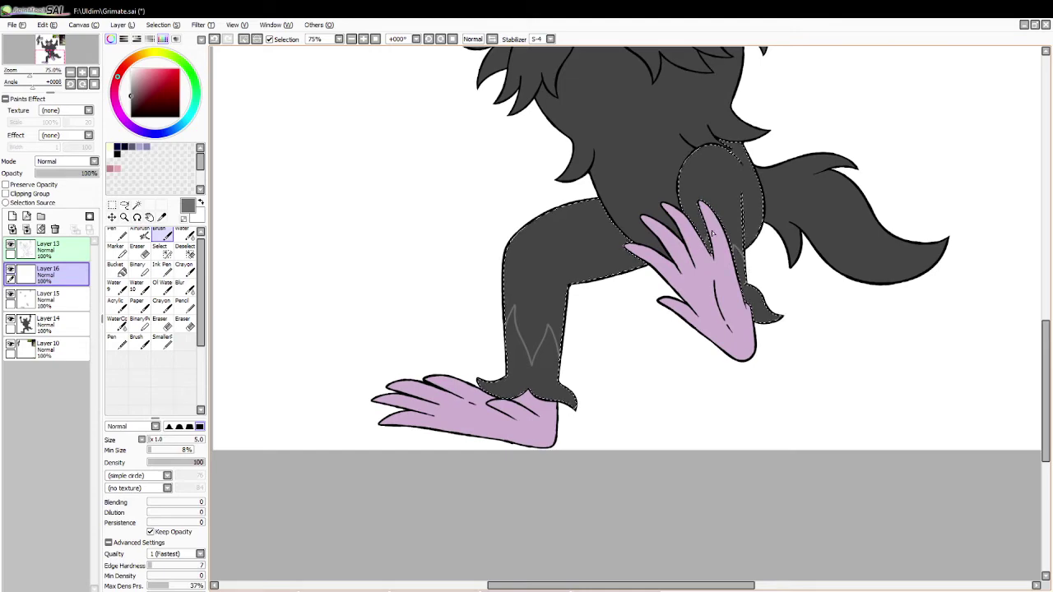
Fill both ankle cuffs and the small gap between the raised foot's toes with off-white, then clear the selection.
left_click(162, 217)
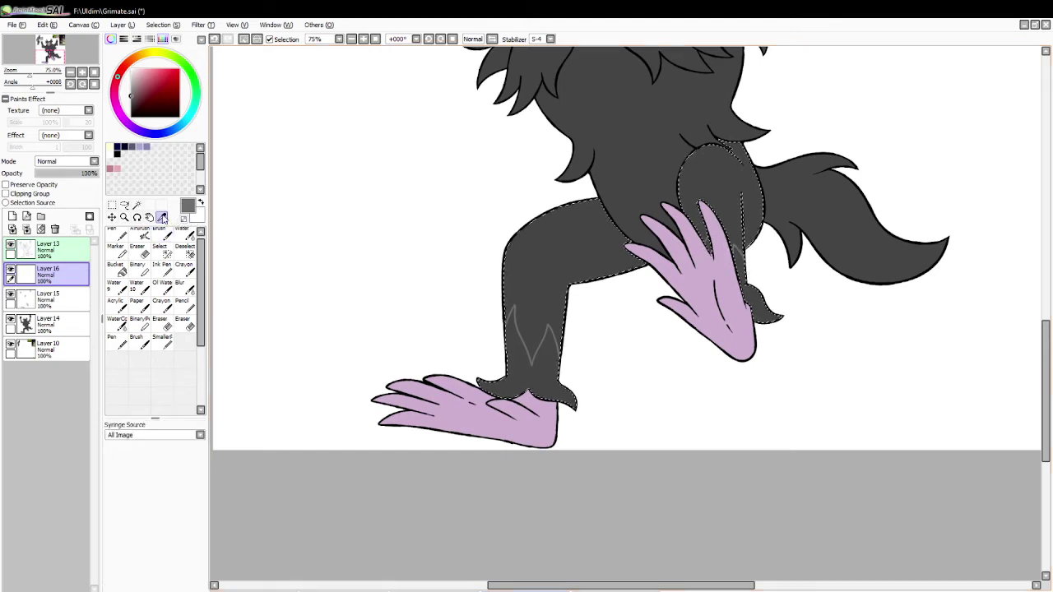
mouse_move(1044, 366)
left_mouse_down()
mouse_move(1042, 280)
mouse_move(1043, 372)
left_mouse_up()
left_click(609, 147)
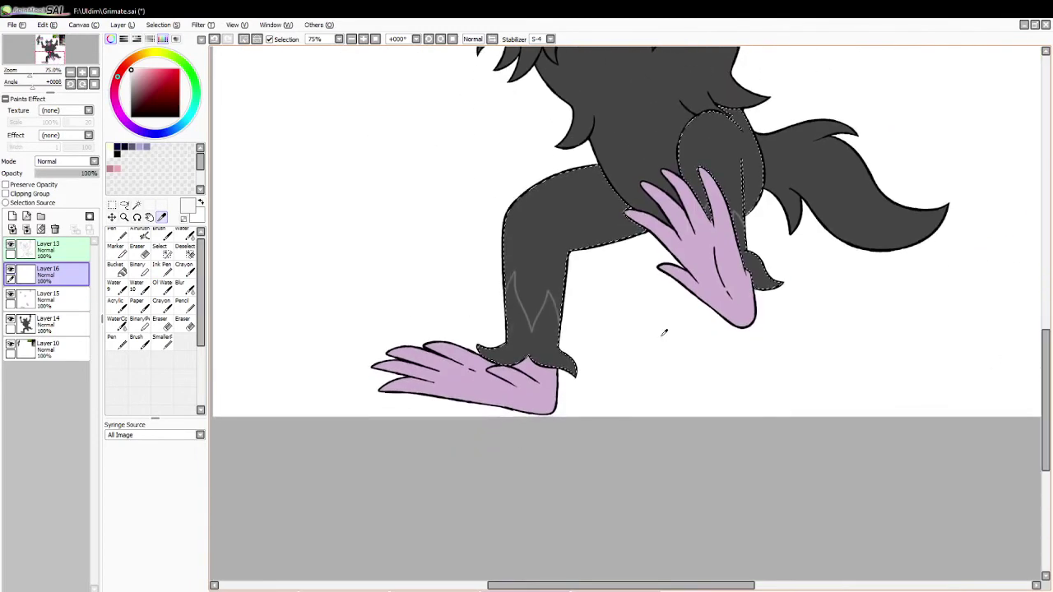
left_click(121, 271)
left_click(538, 325)
left_click(756, 263)
left_click(709, 218)
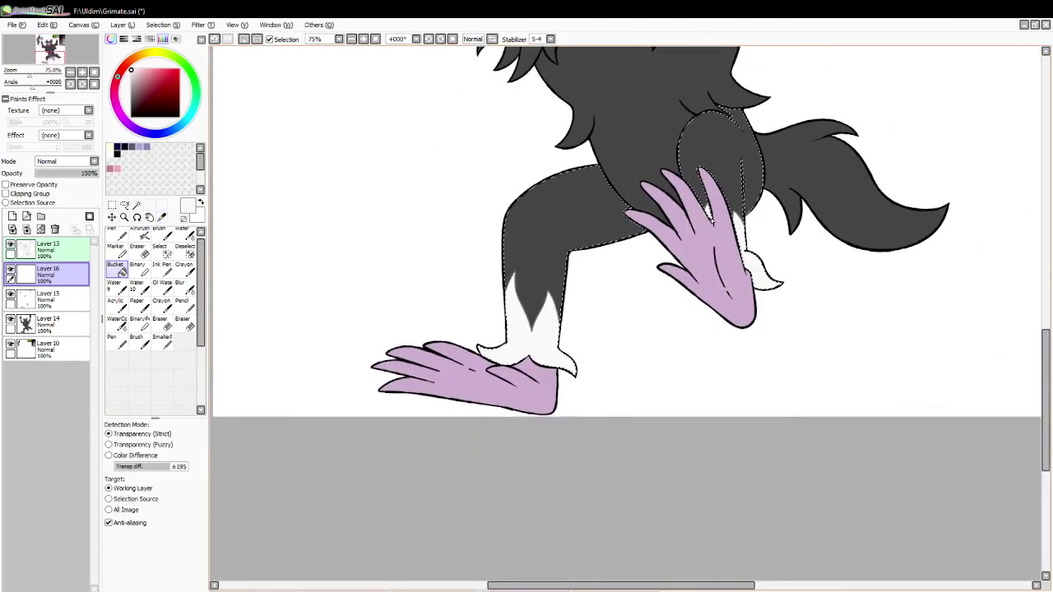
key("ctrl+d")
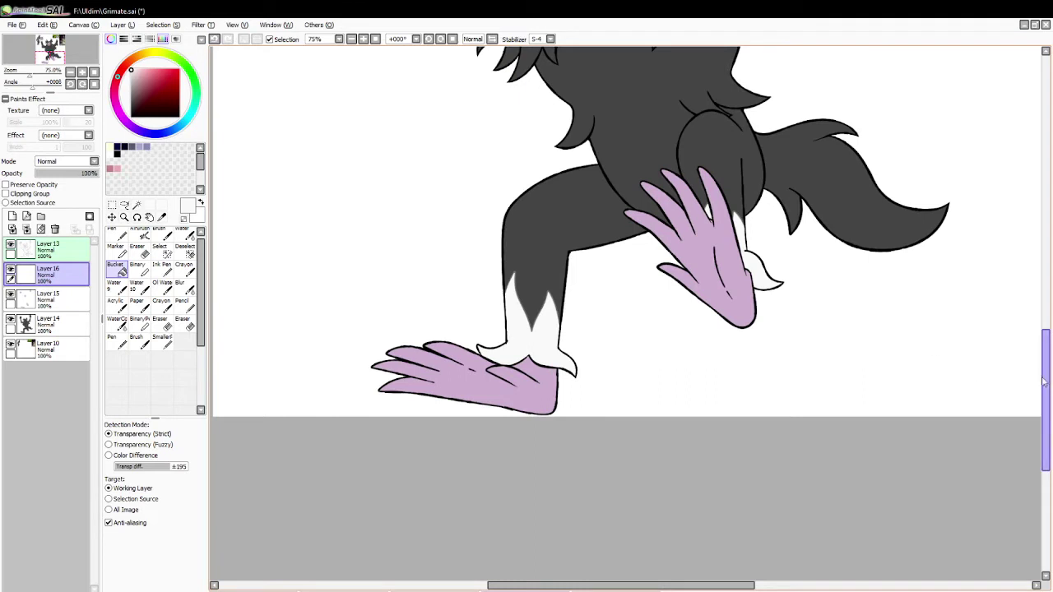
Select the tail and outline a jagged boundary for its tip with the size 5 Brush in grey sampled from the leg cuff's edge.
left_click_drag(1043, 381, 1043, 311)
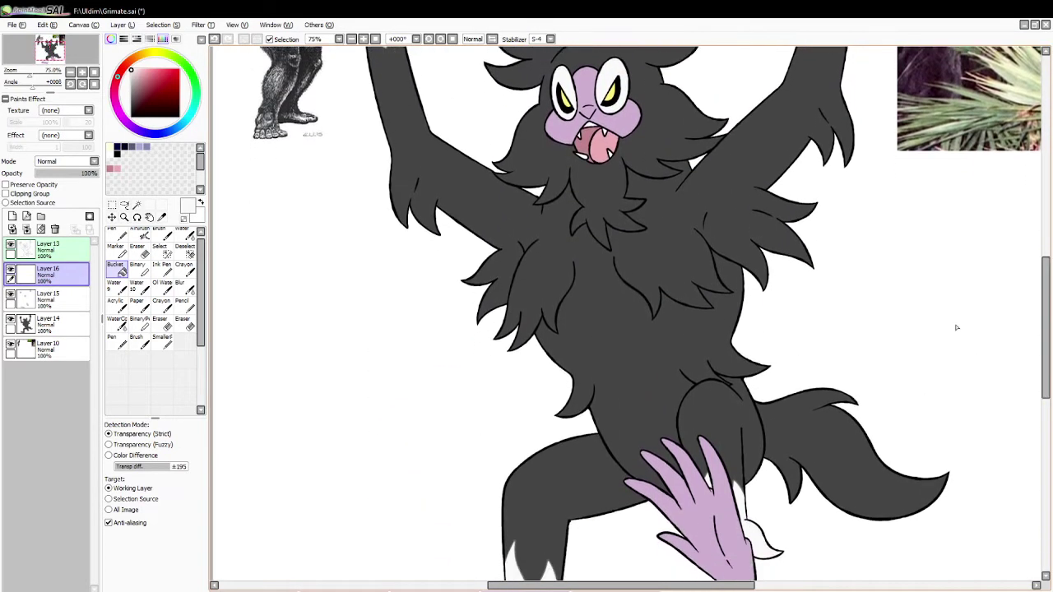
left_click(137, 205)
left_click(863, 460)
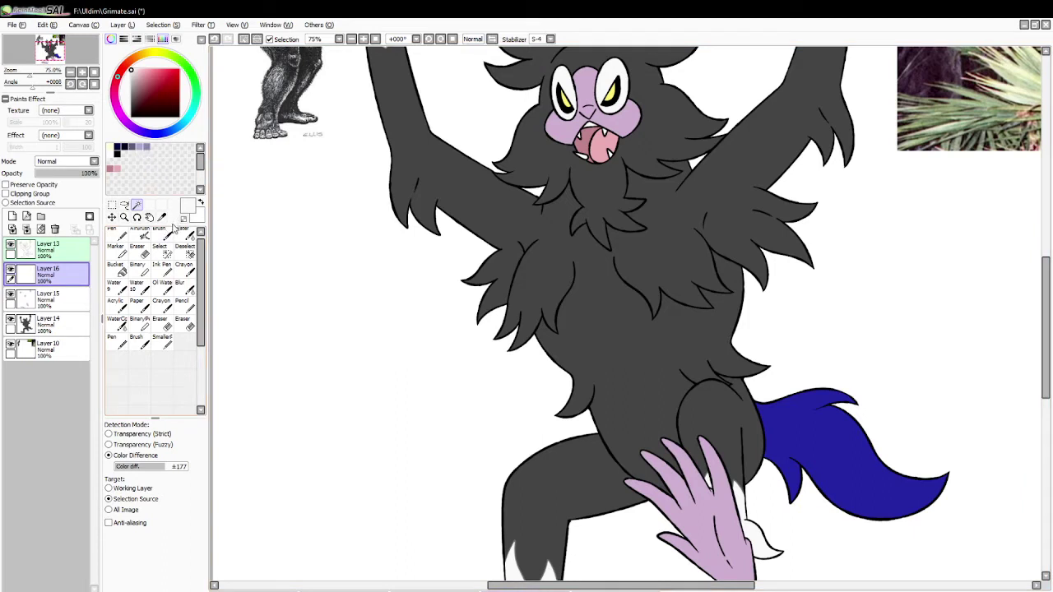
left_click(161, 216)
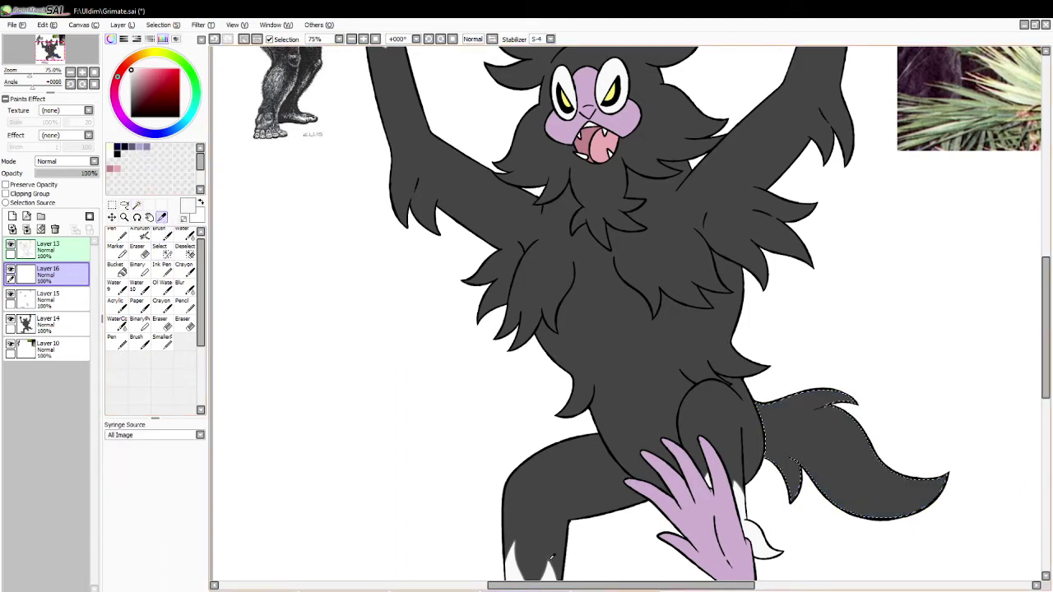
left_click(551, 558)
left_click(160, 237)
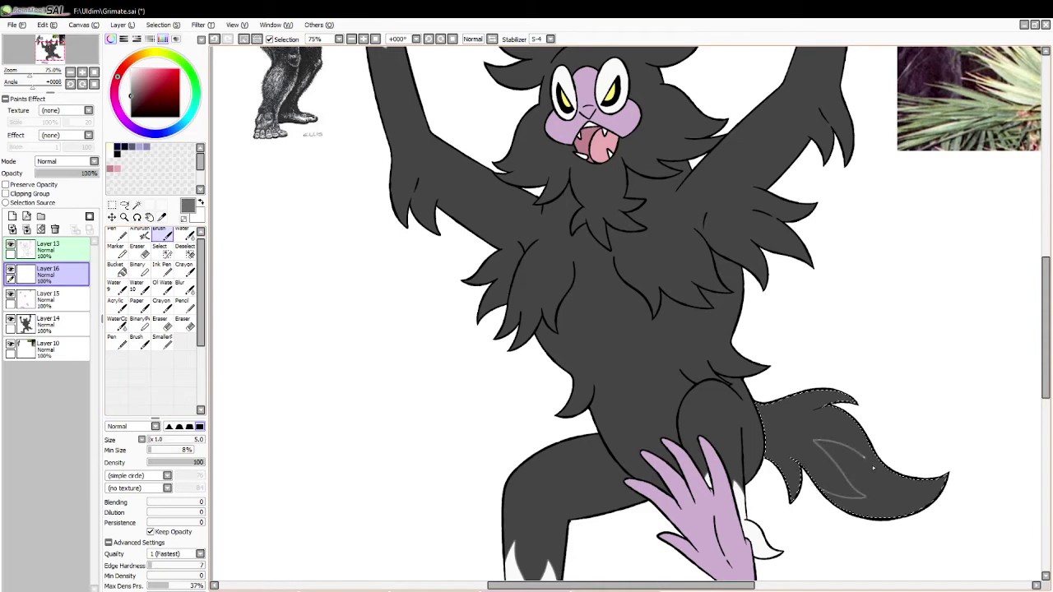
key("ctrl+z")
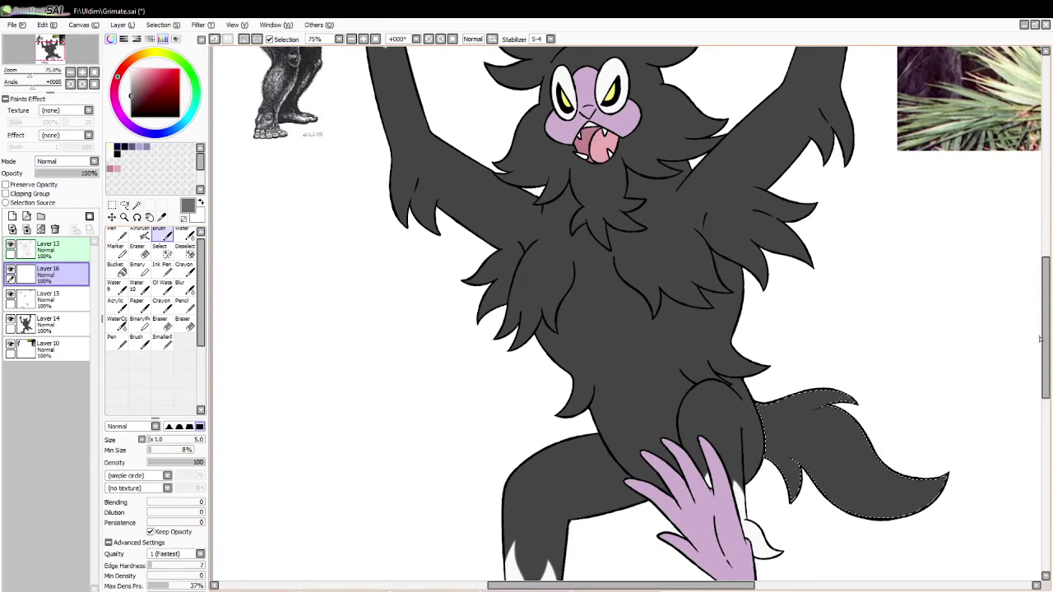
left_click_drag(1043, 339, 1041, 364)
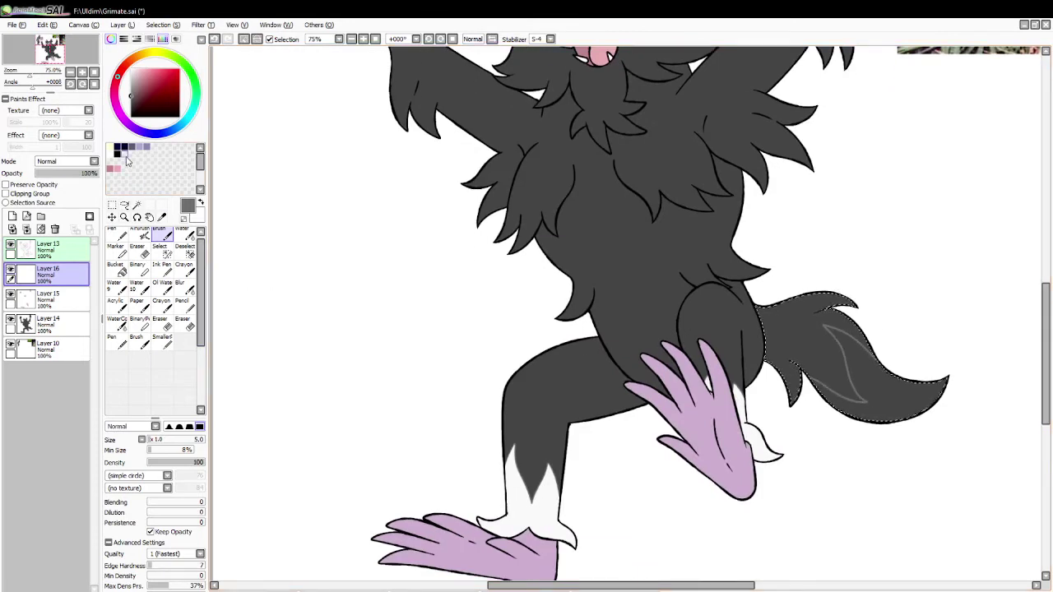
Fill the outlined tail tip with the markings' off-white, then clear the selection.
key("alt")
left_click(308, 294)
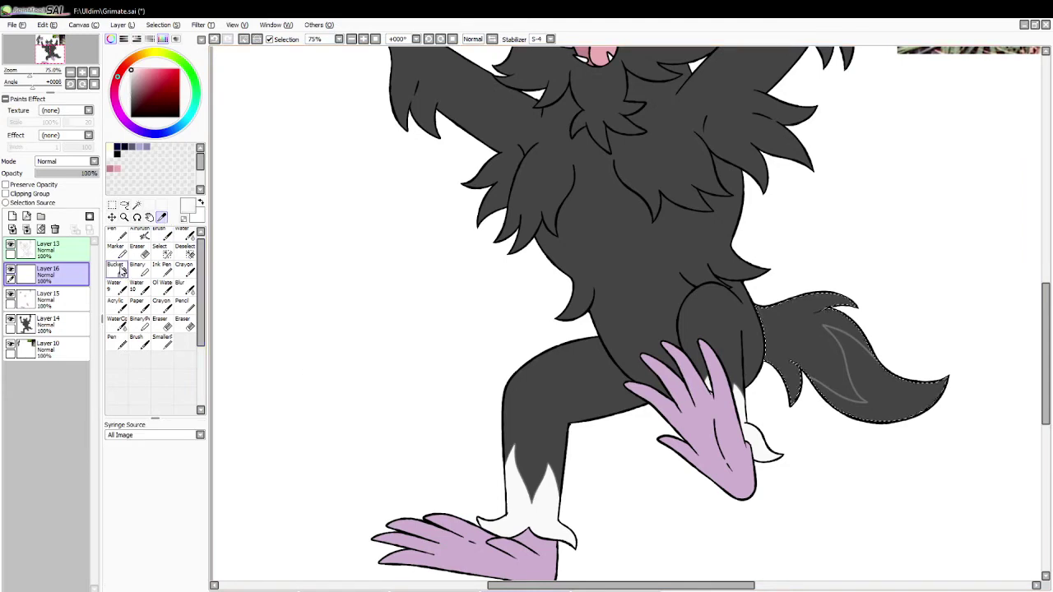
left_click(115, 268)
left_click(866, 418)
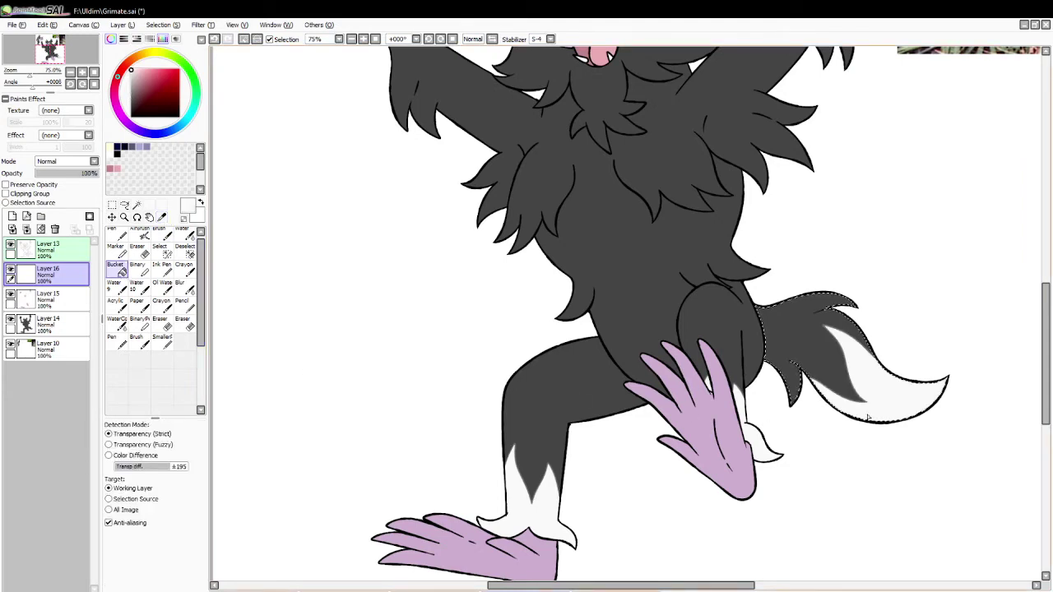
left_click(251, 43)
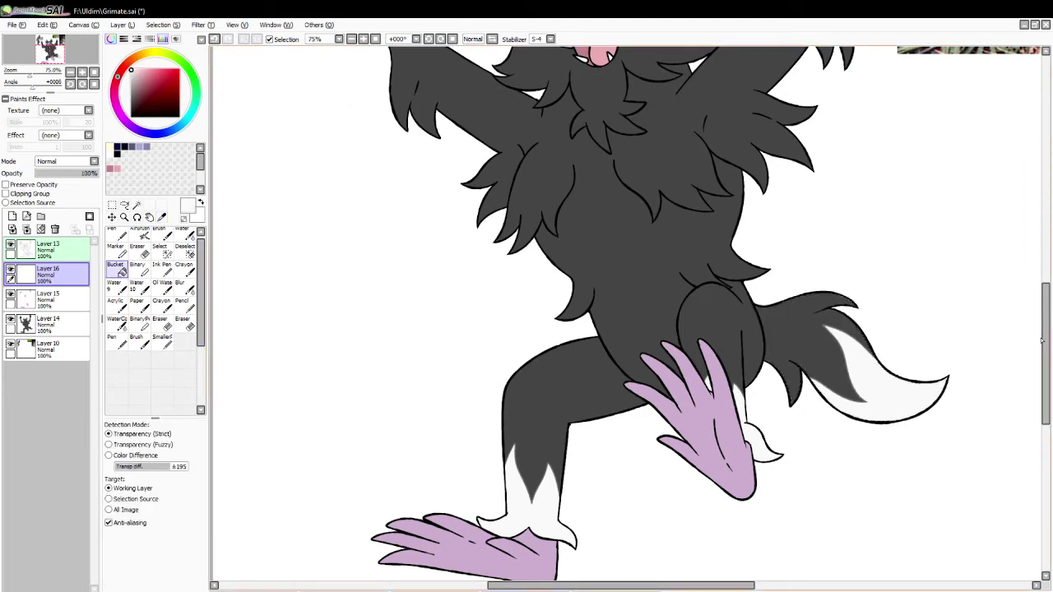
Select the torso and outline the belly patch's pointed chest notch and tail-side edge with the Brush in grey sampled from the tail marking's edge.
left_click_drag(1041, 340, 1041, 307)
left_click(137, 205)
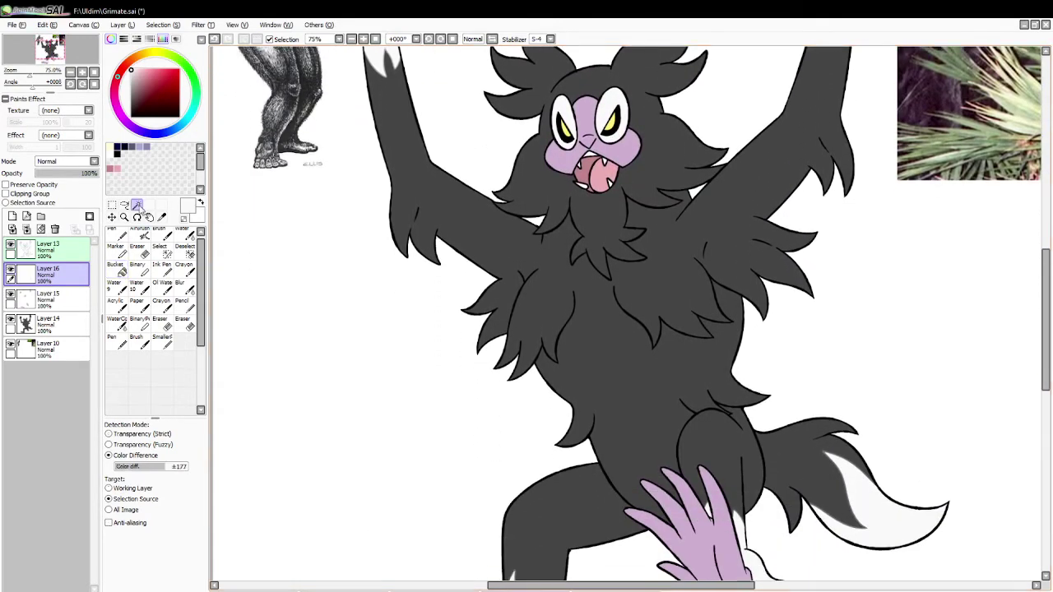
left_click(629, 374)
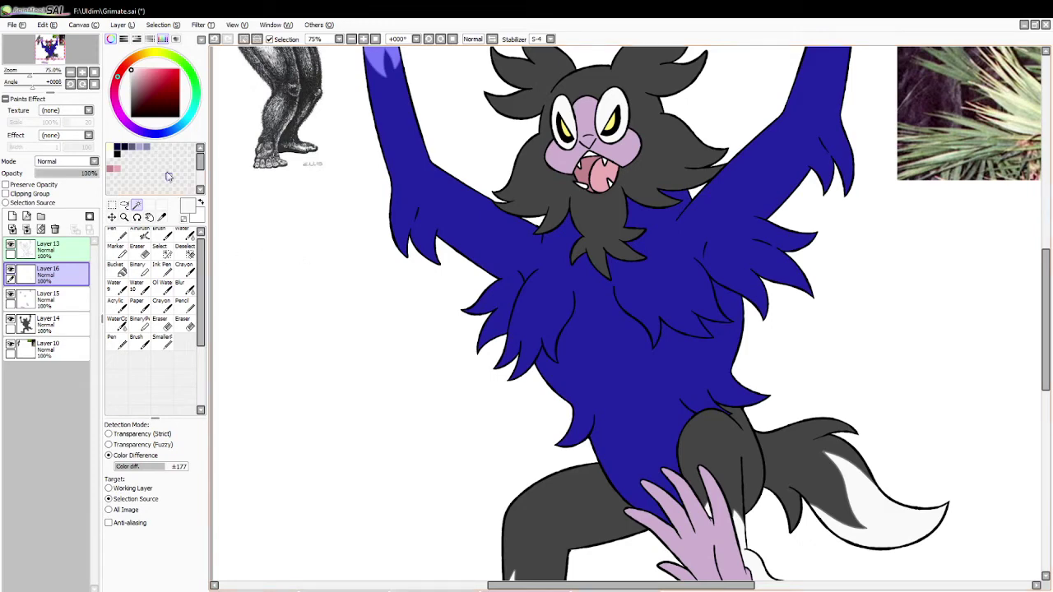
left_click(161, 216)
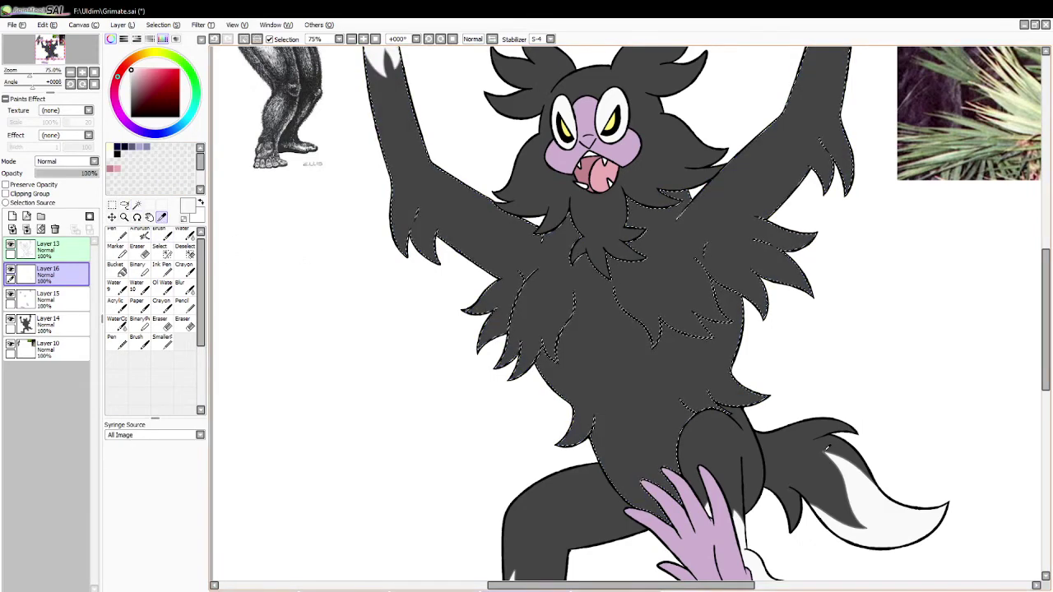
left_click(825, 450)
left_click(163, 235)
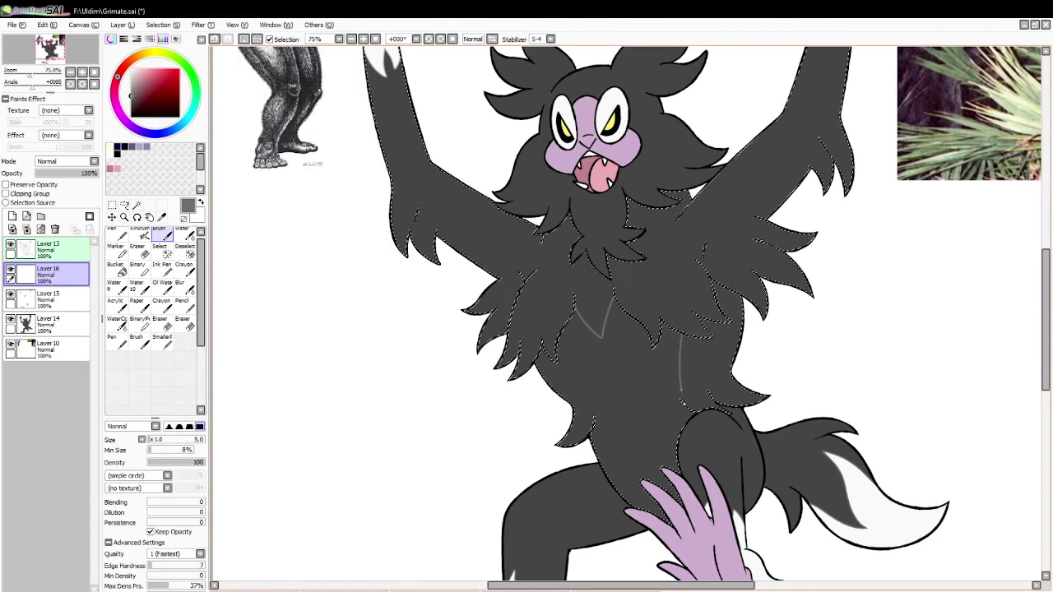
mouse_move(683, 404)
left_mouse_down()
mouse_move(682, 329)
mouse_move(667, 361)
left_mouse_up()
key("ctrl+z")
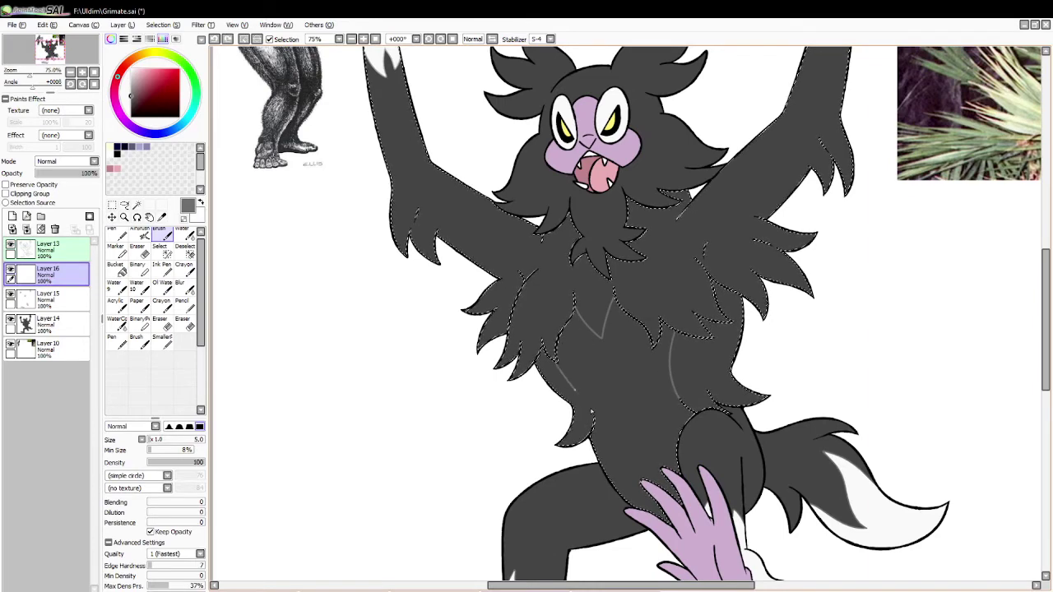
Draw the belly patch's remaining curved edge from the chest fur down to the hip tuft, undoing and redrawing the stroke as needed.
left_click_drag(594, 432, 563, 374)
key("ctrl+z")
key("ctrl+z")
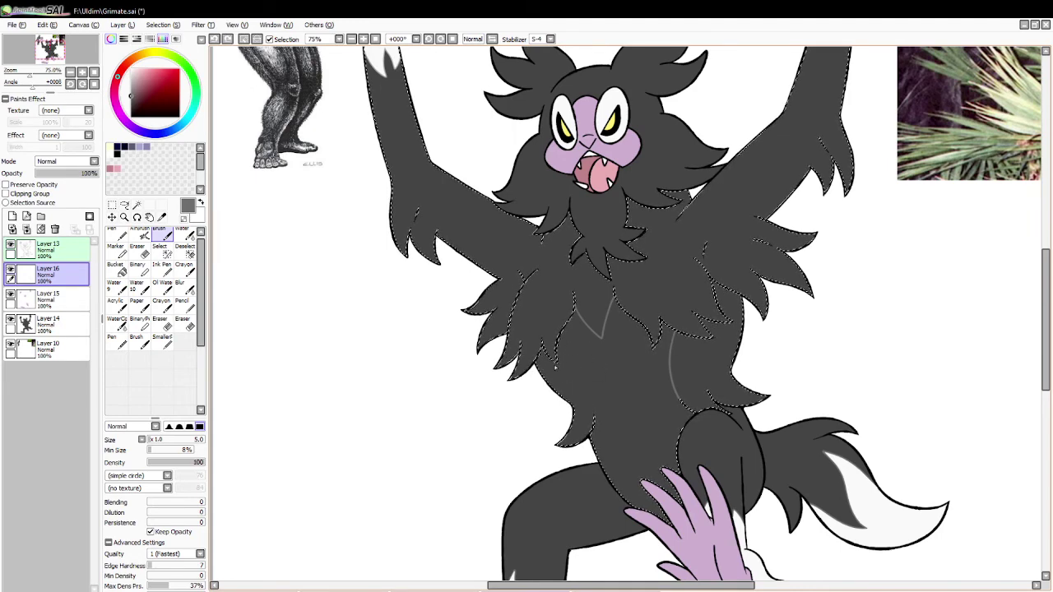
mouse_move(592, 427)
left_mouse_down()
mouse_move(575, 357)
mouse_move(556, 369)
left_mouse_up()
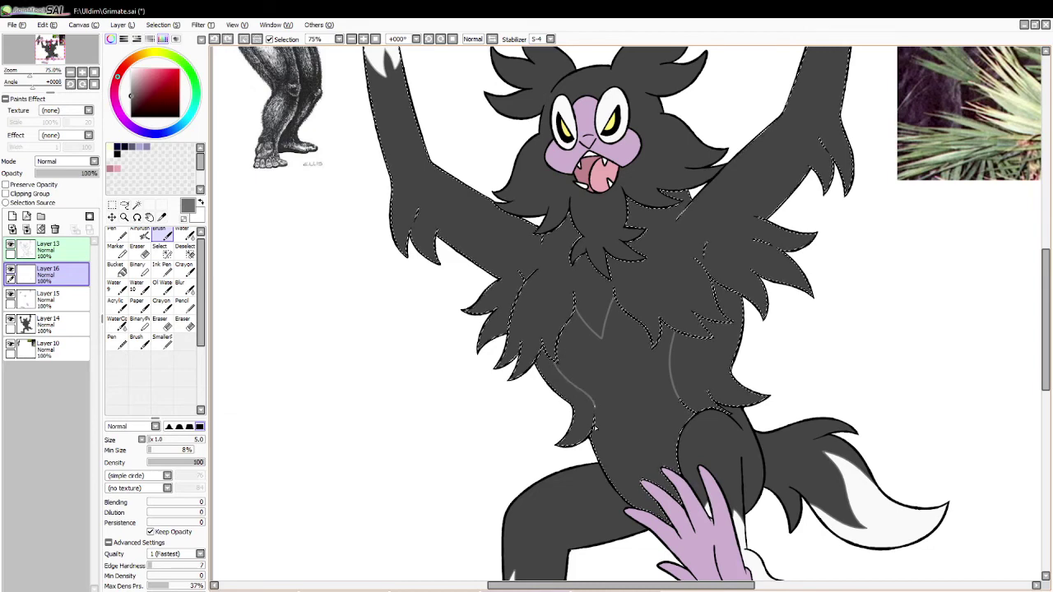
mouse_move(593, 428)
left_mouse_down()
mouse_move(576, 357)
mouse_move(570, 390)
left_mouse_up()
key("ctrl+z")
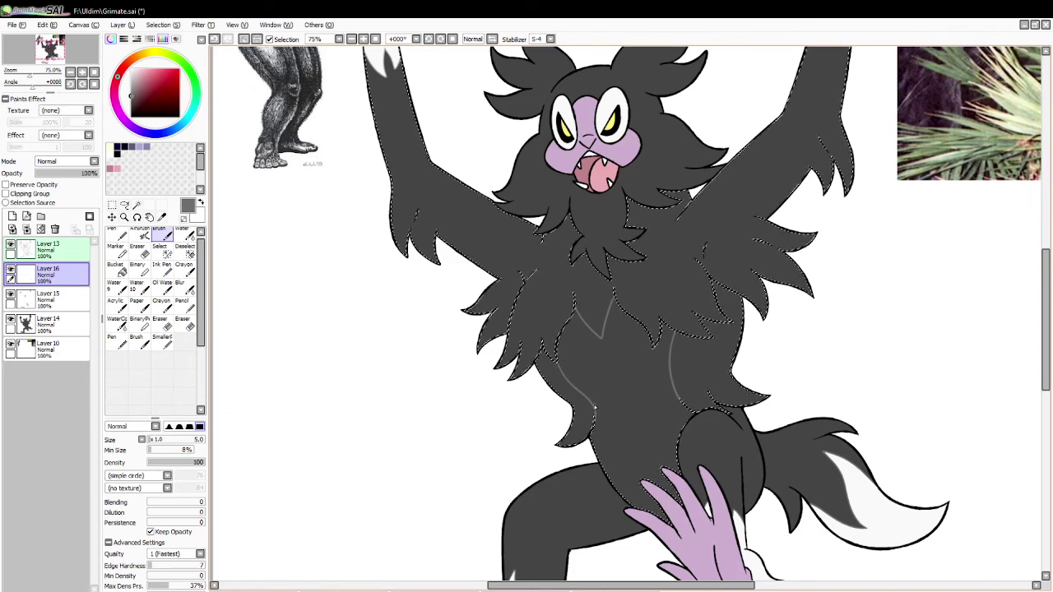
key("ctrl+z")
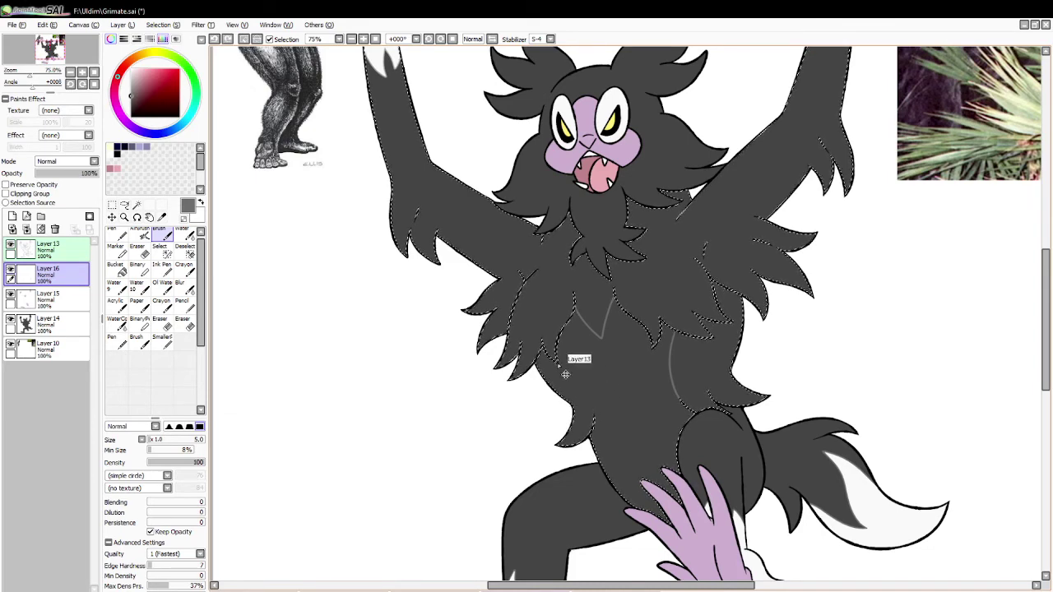
left_click_drag(556, 362, 574, 394)
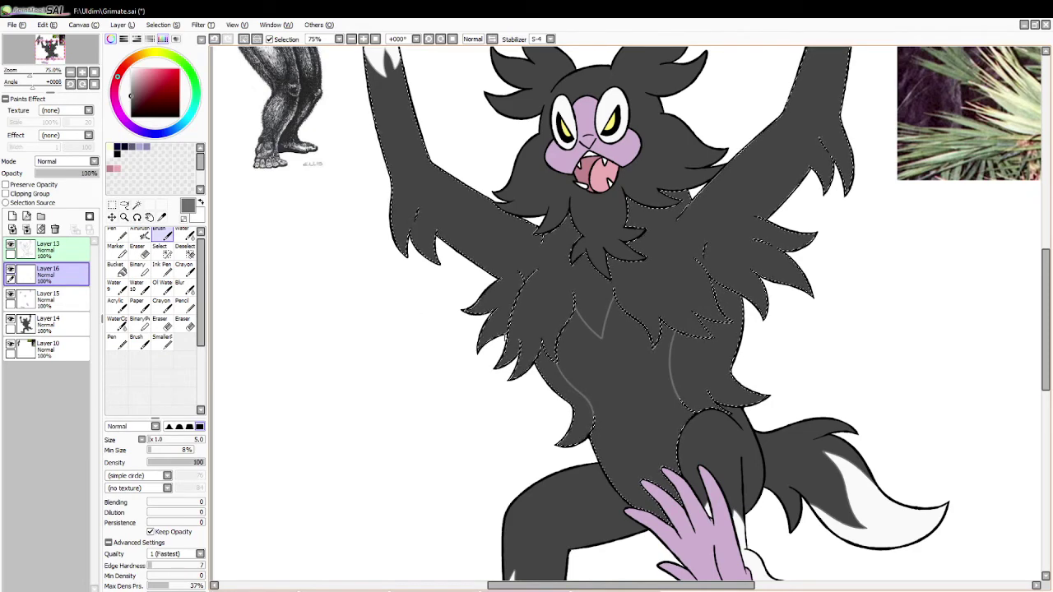
Fill the outlined belly patch with off-white sampled from the tail tip, then clear the selection.
left_click(162, 217)
left_click(892, 518)
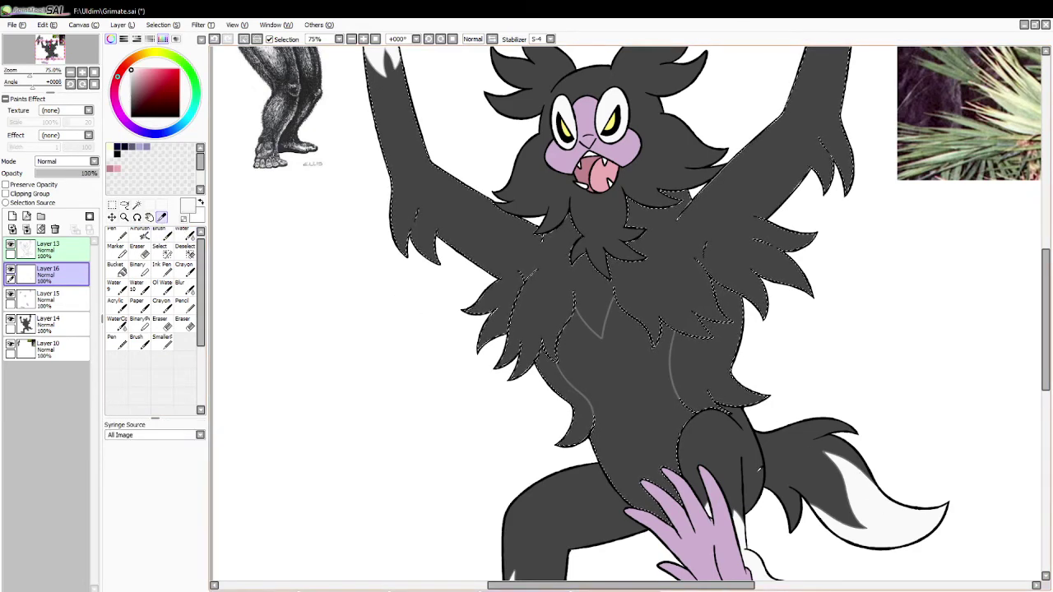
left_click(118, 270)
left_click(643, 457)
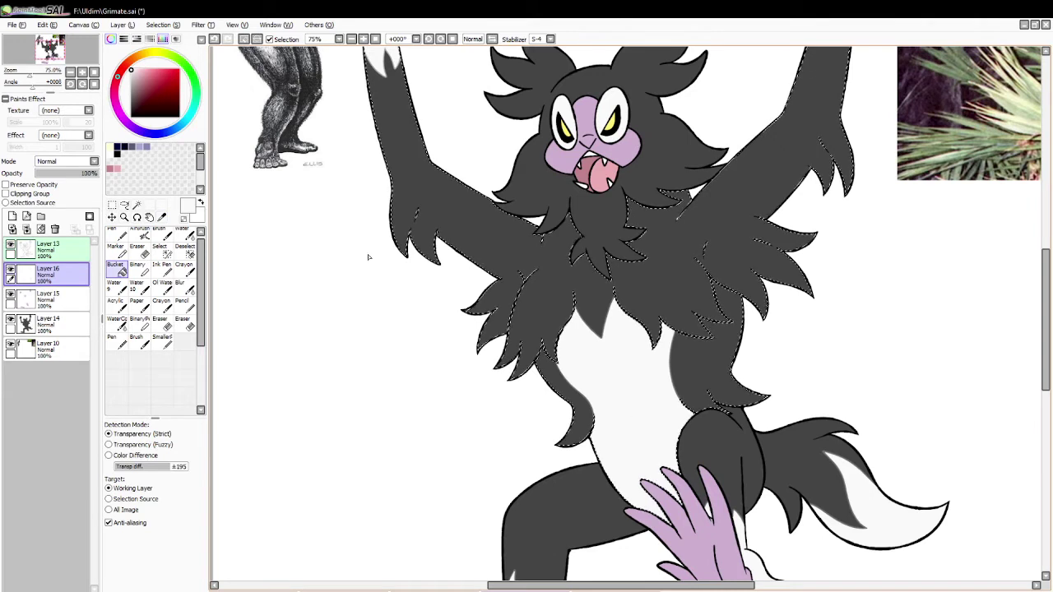
left_click(244, 39)
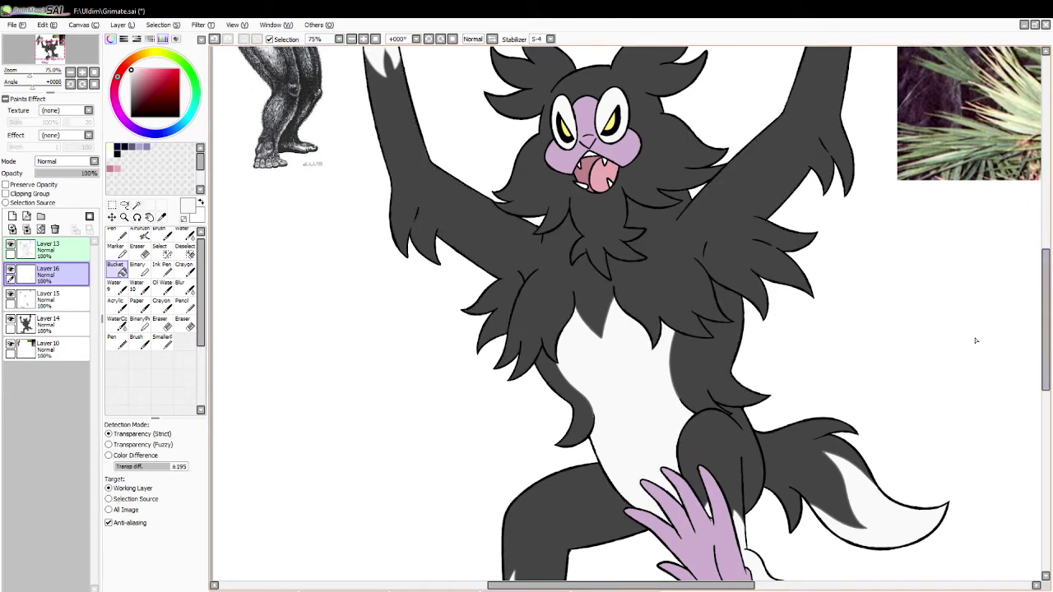
Clean up the belly patch's grey side edges with the Eraser, undoing unwanted strokes.
left_click(164, 235)
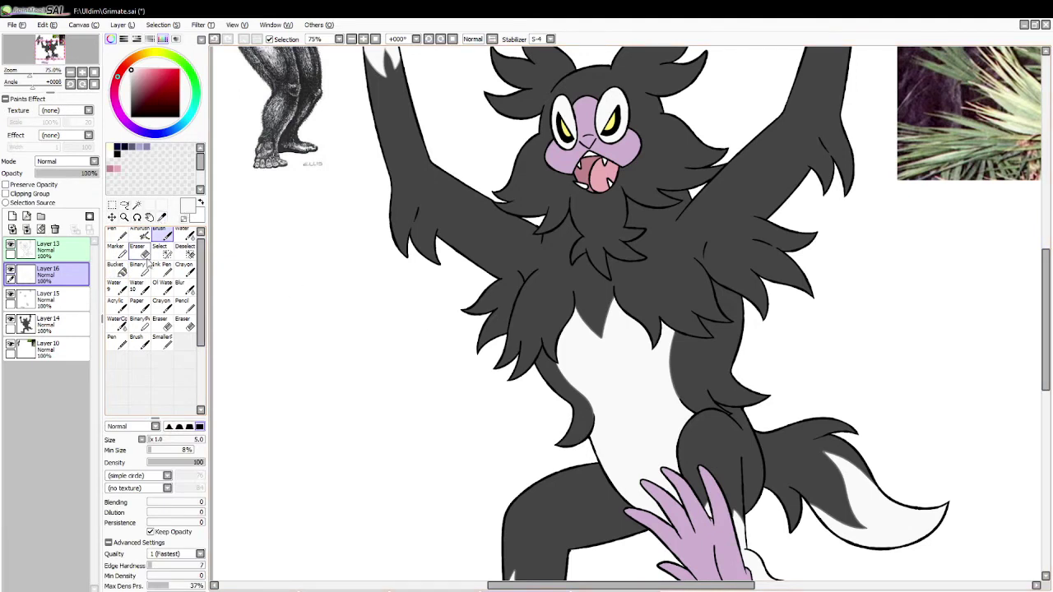
left_click(147, 260)
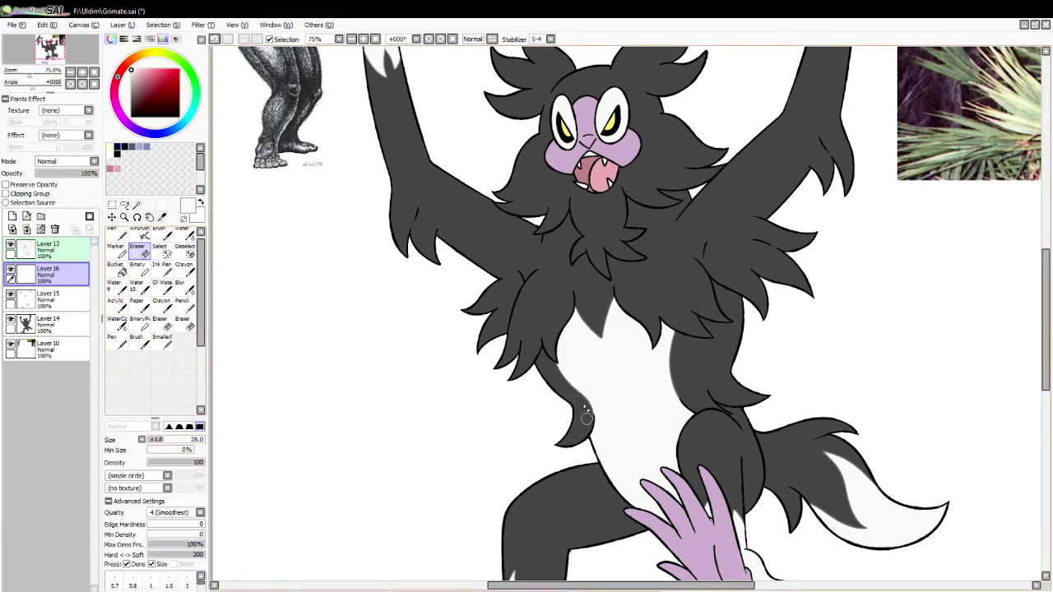
key("ctrl+z")
left_click_drag(586, 423, 581, 410)
key("ctrl+z")
left_click_drag(681, 382, 691, 397)
Select the head fur and outline a jagged upper edge for the chin tuft's marking with the Brush in grey sampled from a wrist marking's edge.
left_click_drag(1046, 322, 1045, 292)
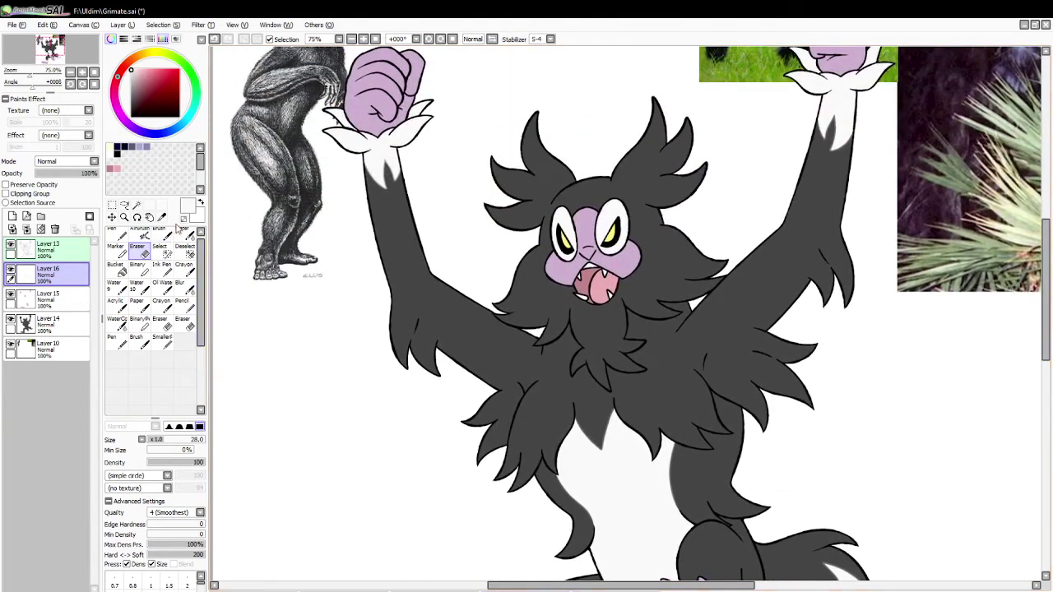
left_click(137, 205)
left_click(679, 367)
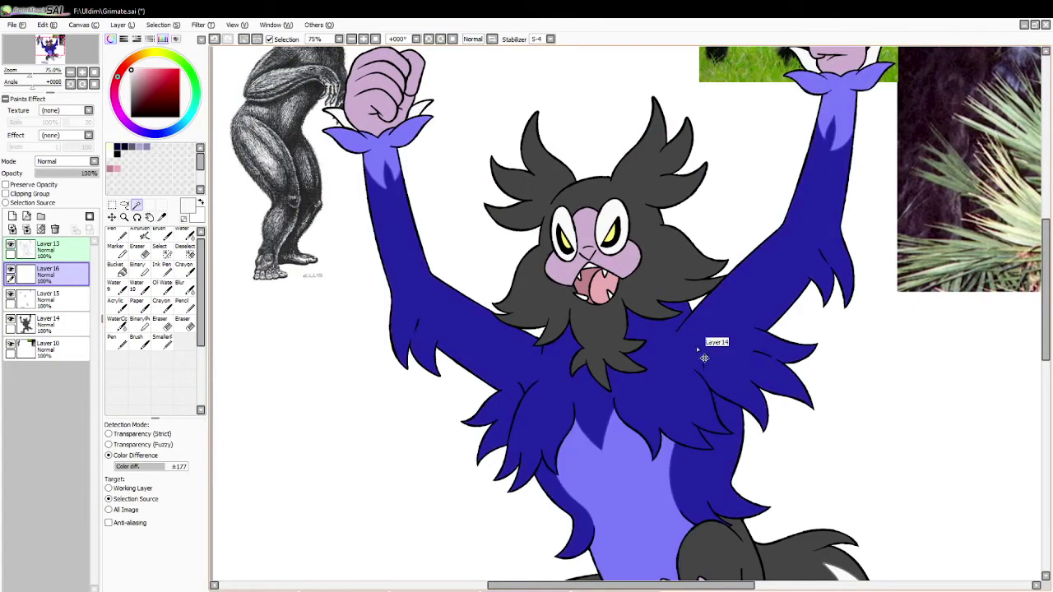
key("ctrl+d")
left_click(625, 299)
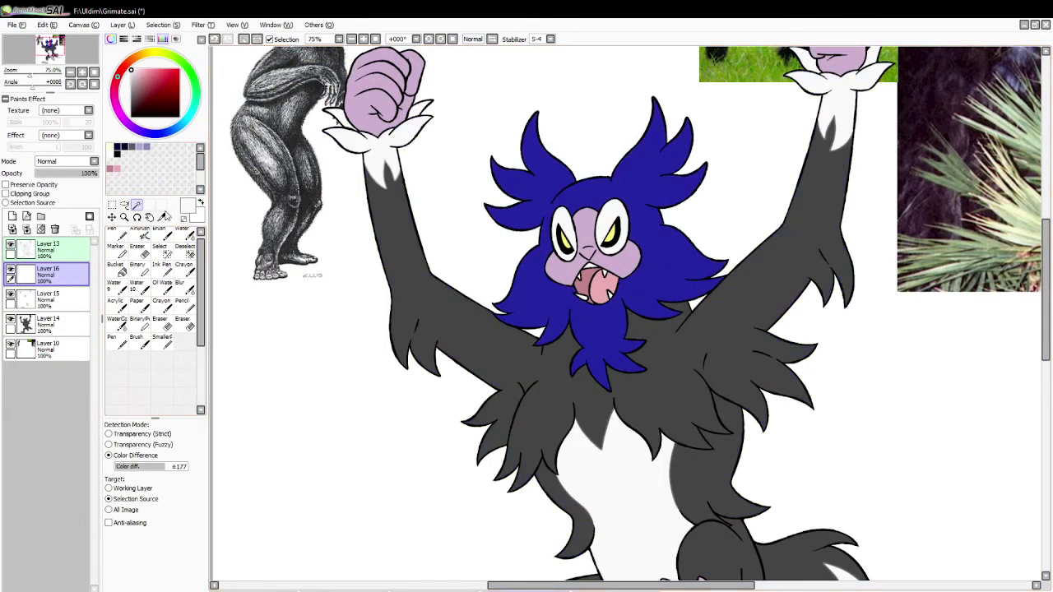
left_click(161, 216)
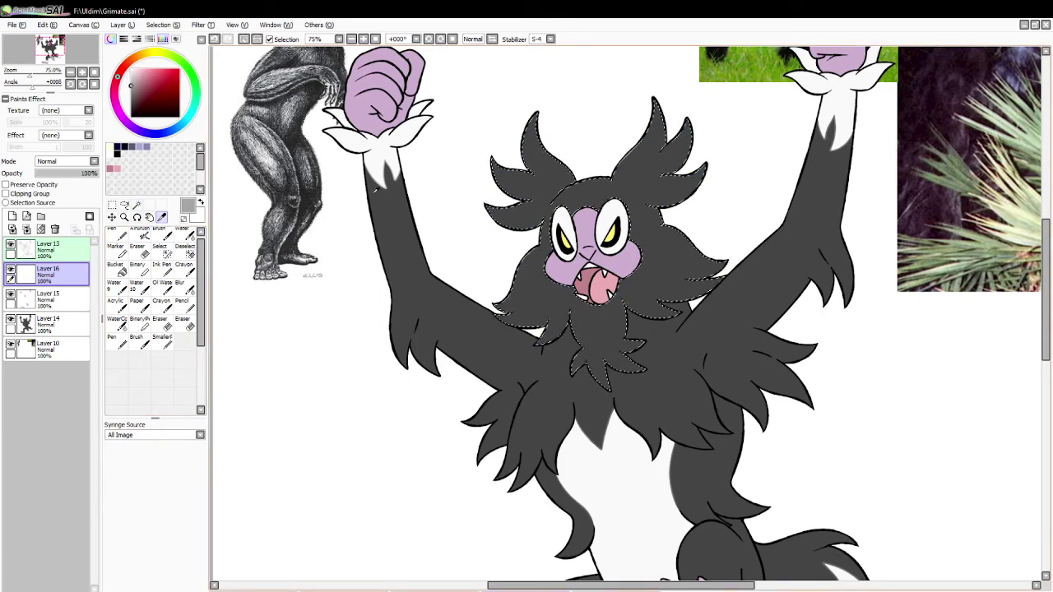
left_click(158, 233)
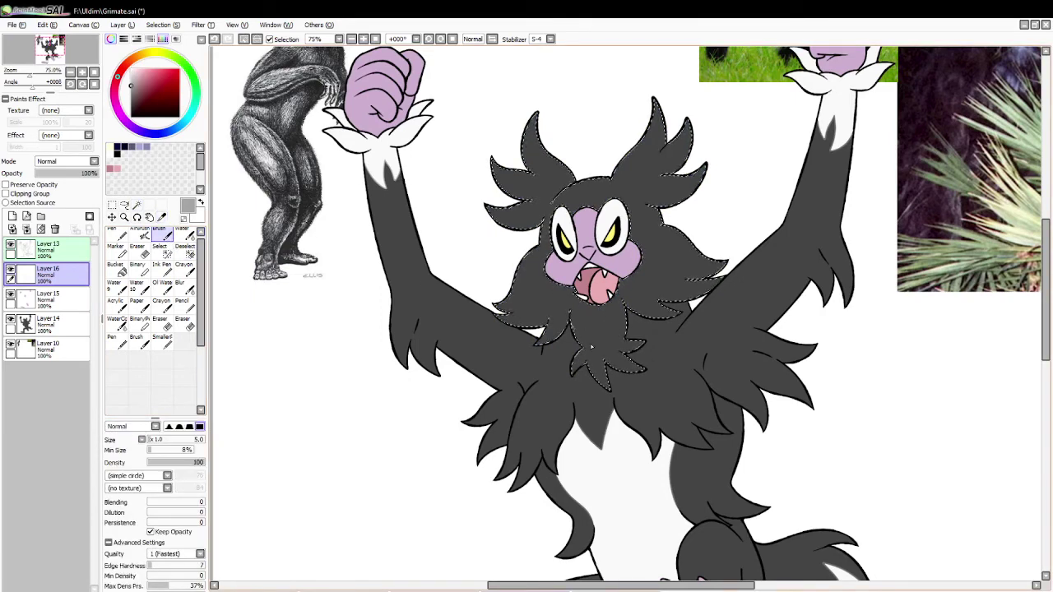
mouse_move(600, 330)
left_mouse_down()
mouse_move(569, 326)
mouse_move(620, 316)
mouse_move(612, 350)
left_mouse_up()
key("ctrl+z")
key("ctrl+z")
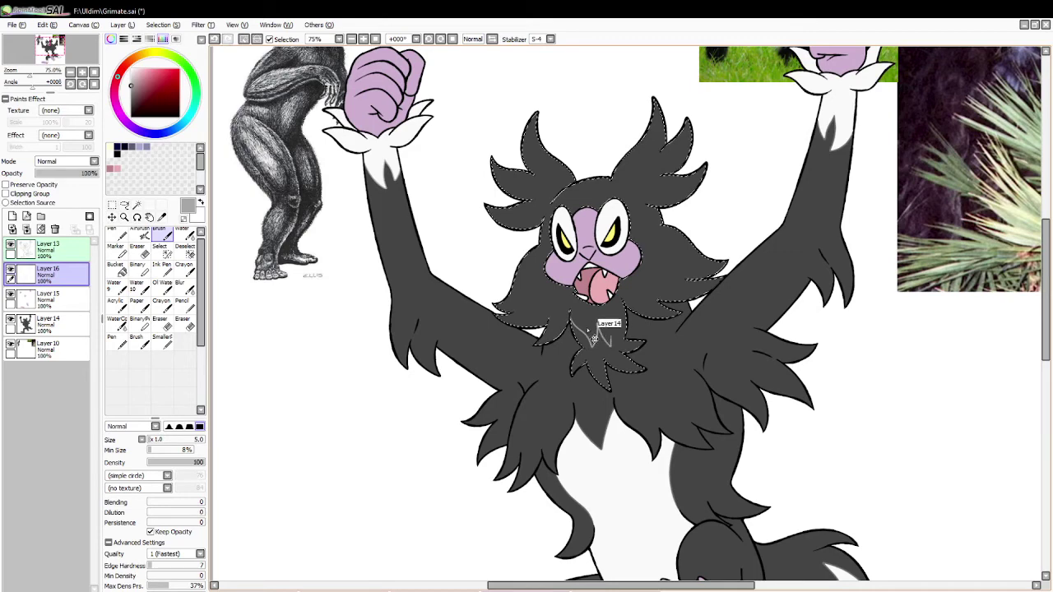
key("ctrl+z")
key("ctrl+z")
mouse_move(597, 327)
left_mouse_down()
mouse_move(603, 317)
mouse_move(586, 339)
left_mouse_up()
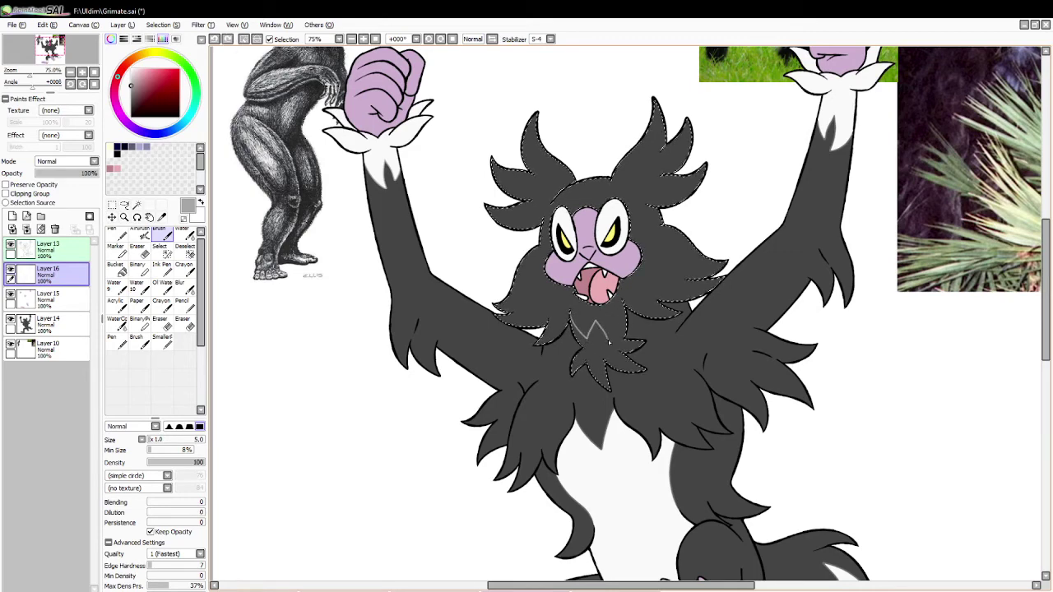
left_click_drag(607, 320, 569, 315)
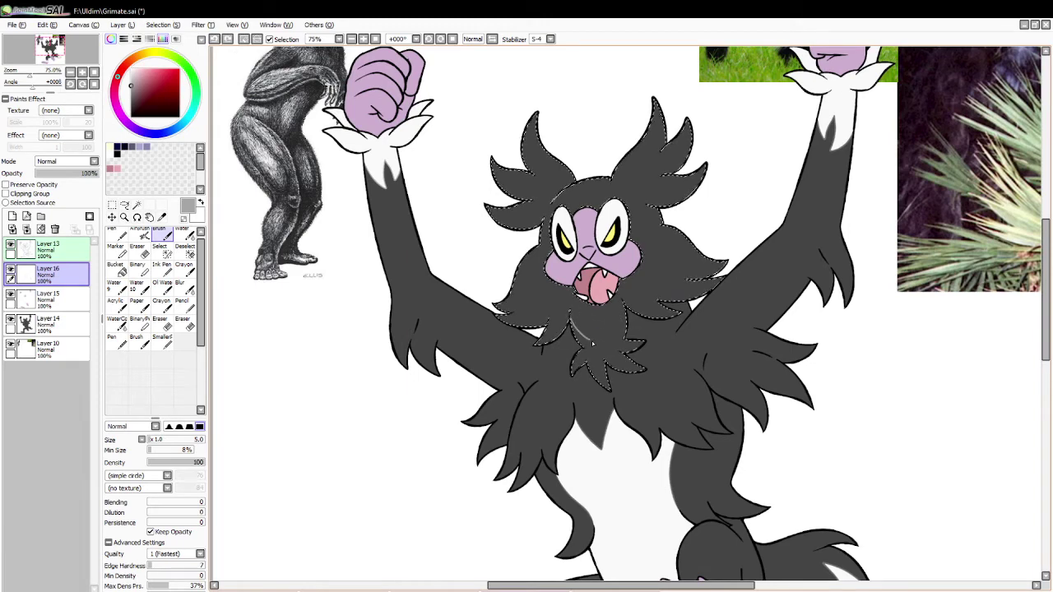
key("ctrl+z")
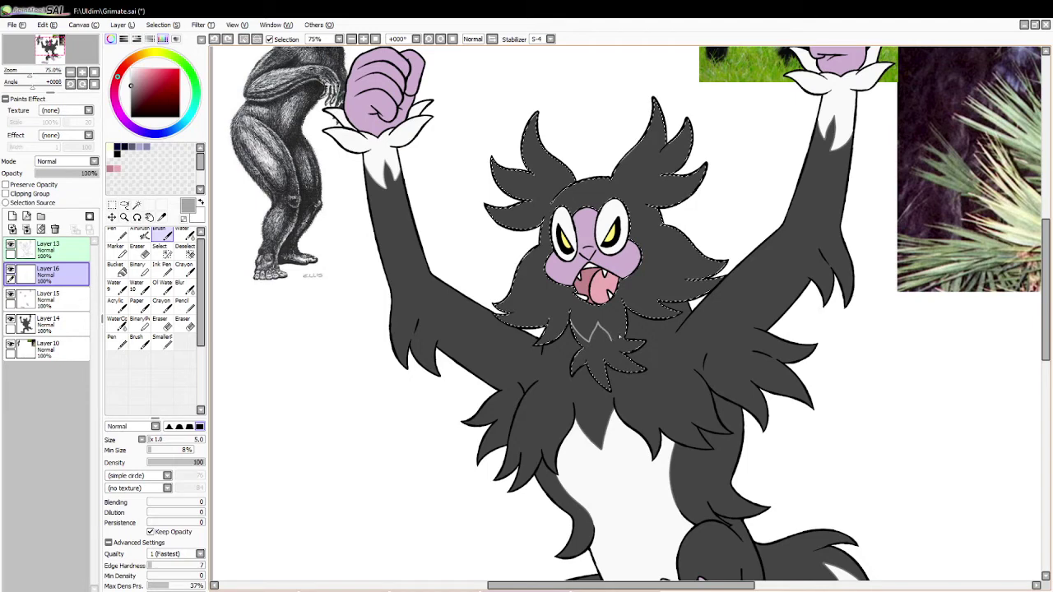
left_click_drag(619, 337, 626, 307)
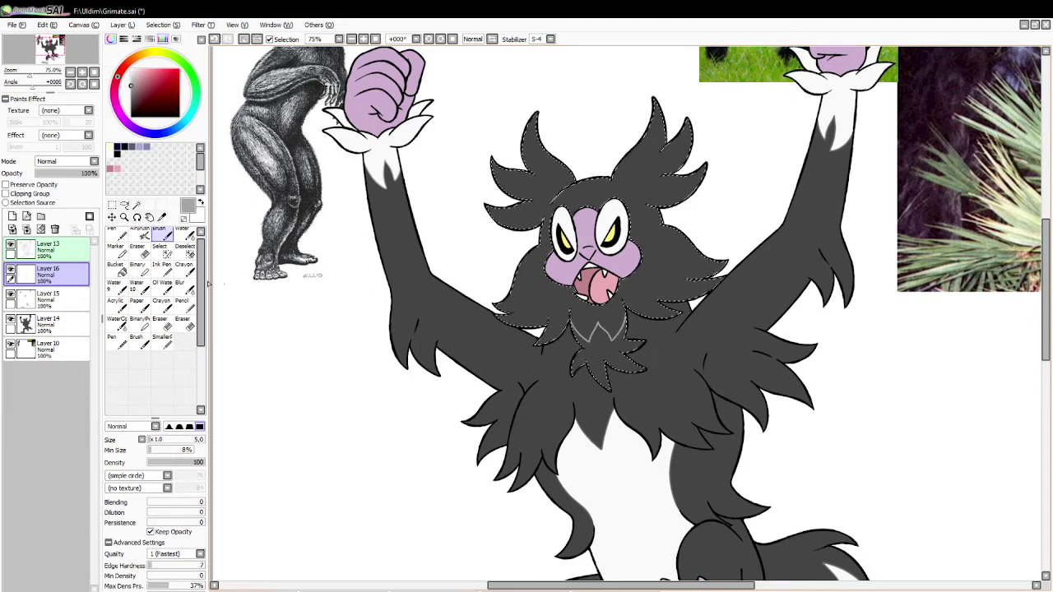
Fill the chin tuft below the jagged outline with the markings' off-white, then clear the selection.
left_click(115, 268)
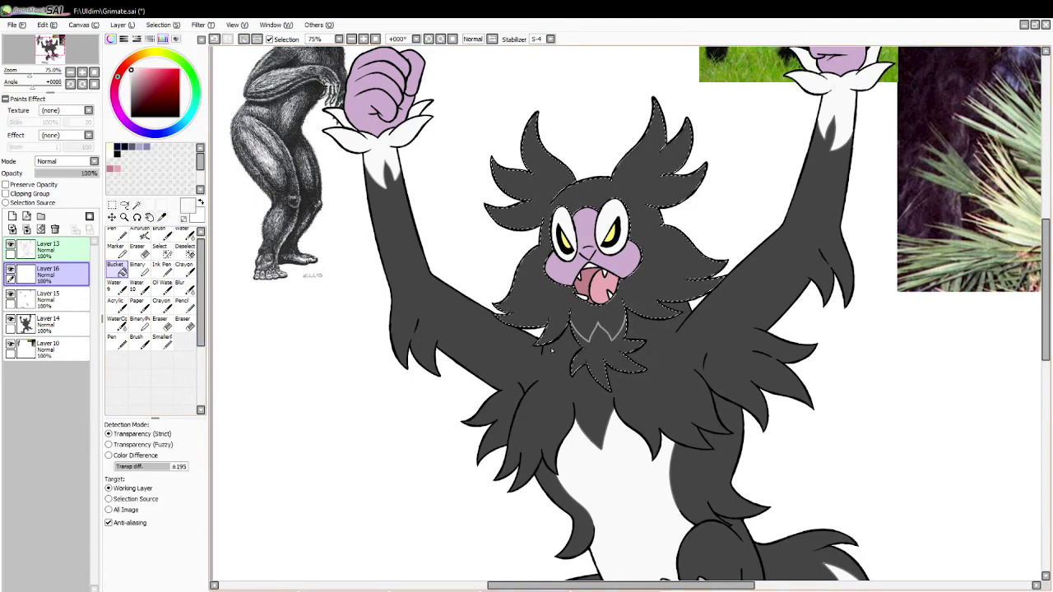
left_click(602, 351)
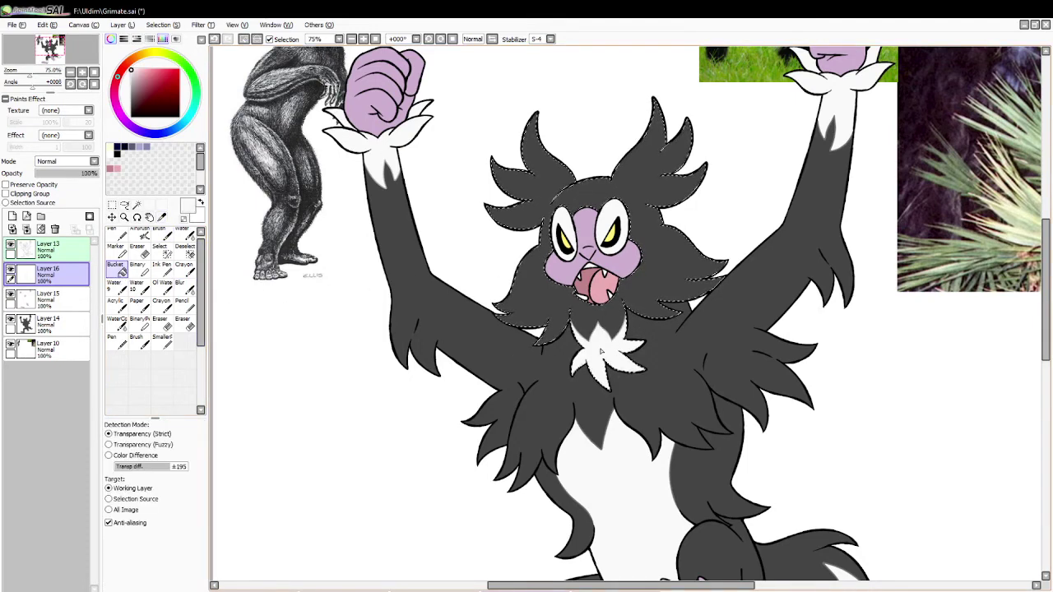
left_click(245, 39)
Reselect the head fur and outline a jagged marking edge across the left ear's tufts in grey sampled from the wrist marking's edge, redrawing strokes as needed.
left_click(161, 217)
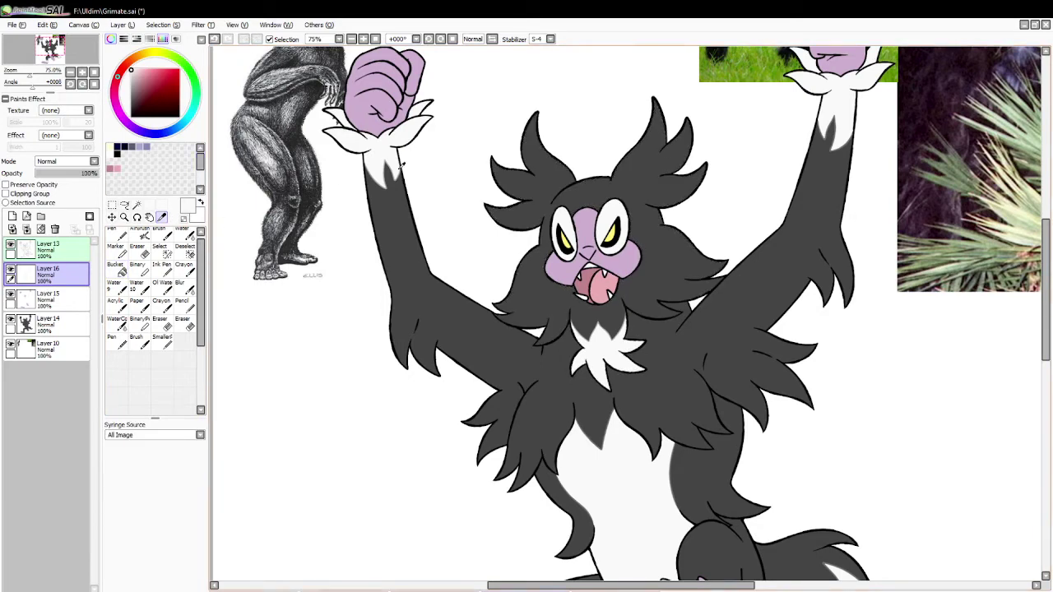
left_click(397, 176)
left_click(398, 175)
left_click(396, 179)
key("w")
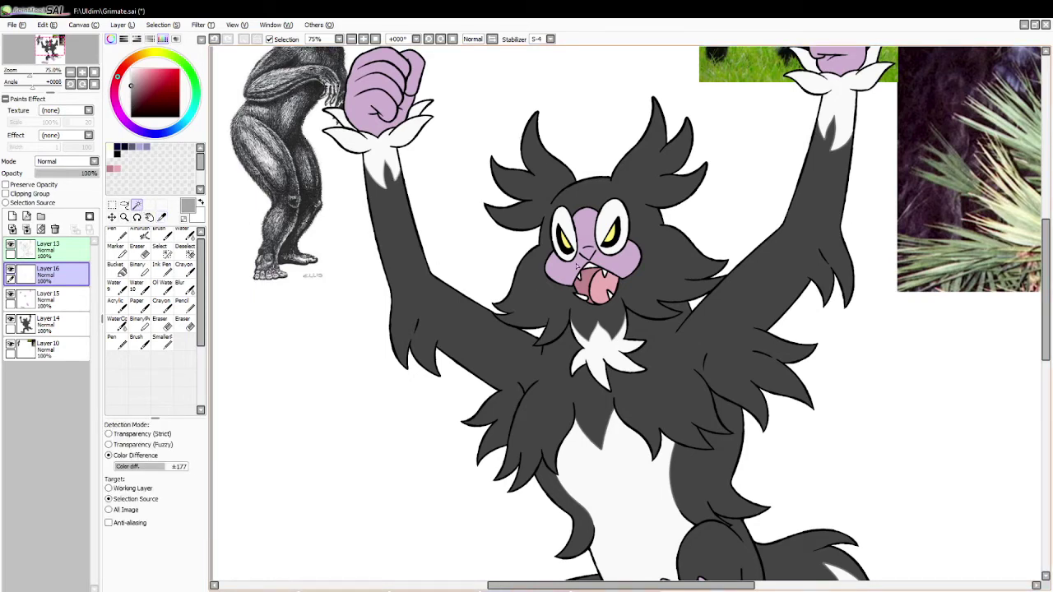
left_click(535, 288)
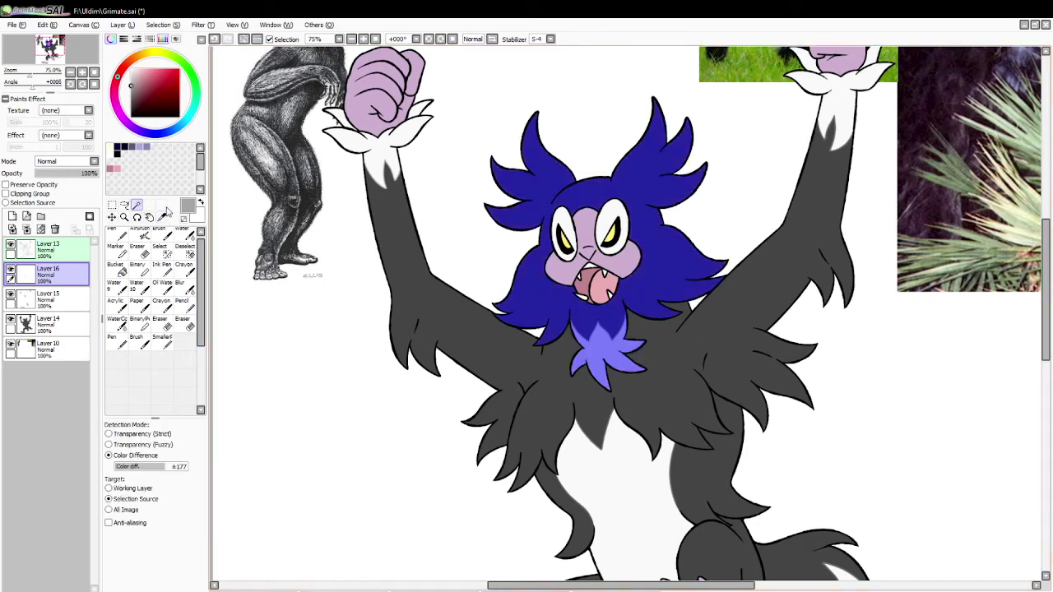
left_click(167, 236)
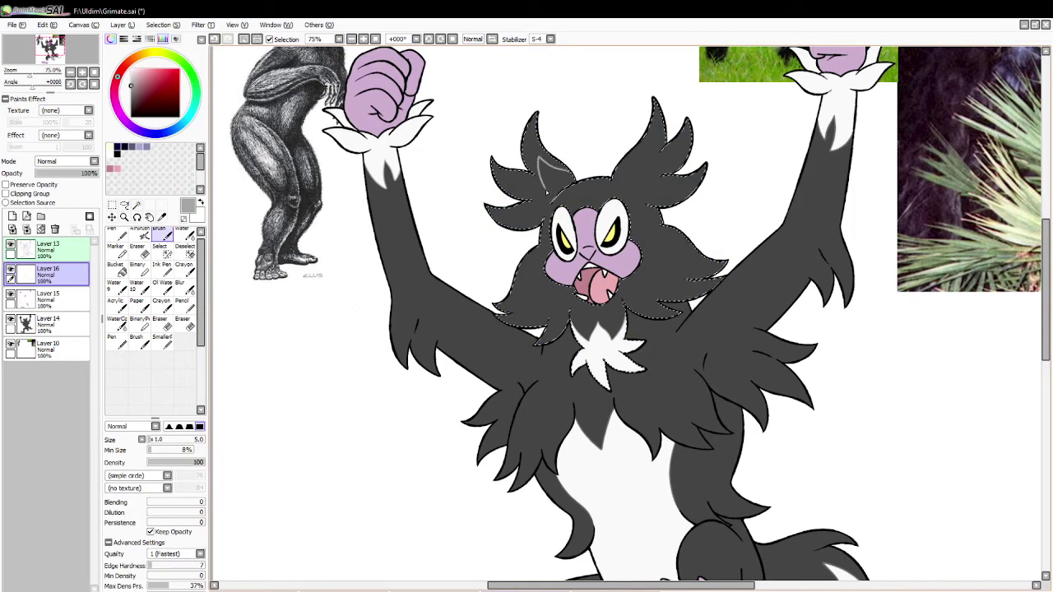
key("ctrl+z")
left_click_drag(540, 159, 556, 190)
key("ctrl+z")
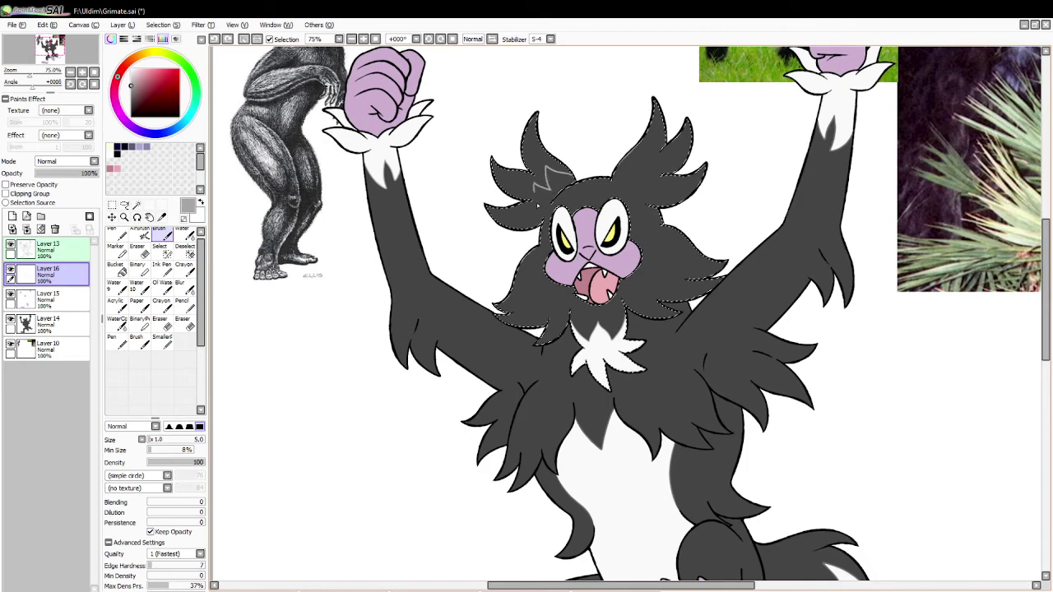
key("ctrl+z")
left_click_drag(539, 181, 570, 174)
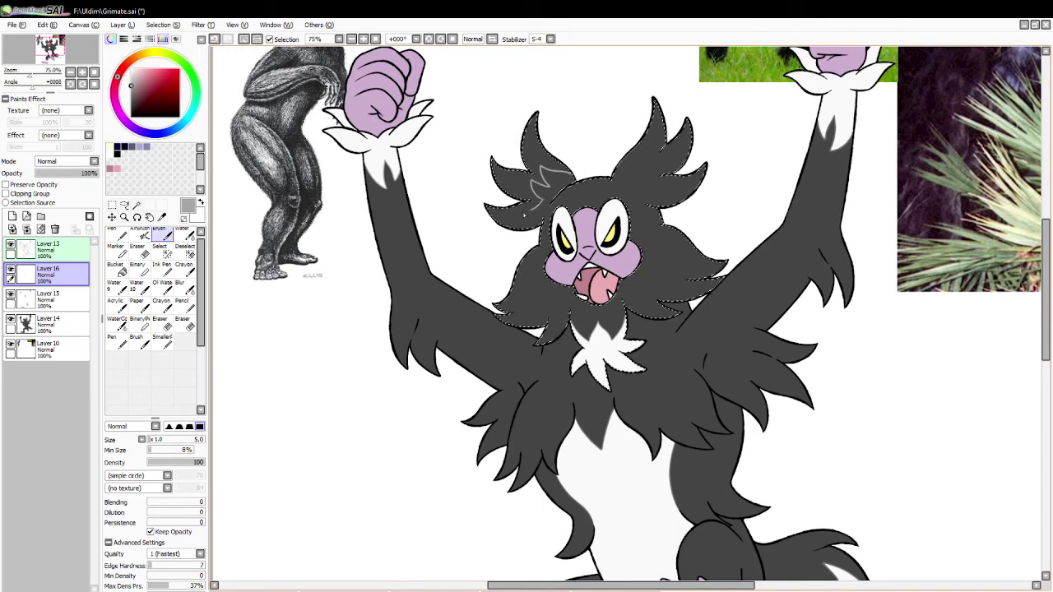
key("ctrl+z")
key("ctrl+z")
key("ctrl+z")
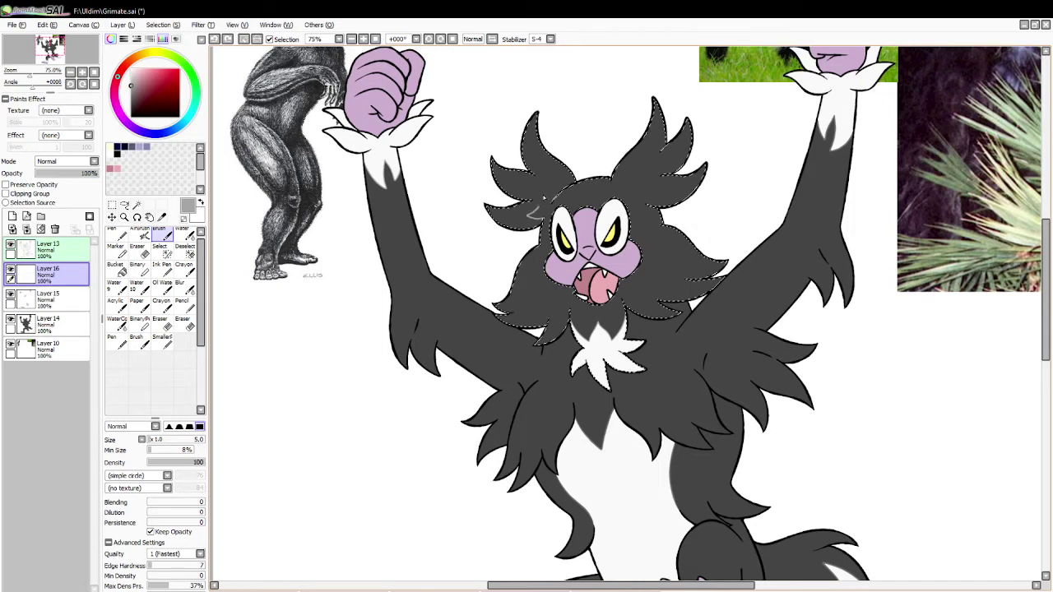
left_click_drag(544, 198, 545, 163)
key("ctrl+z")
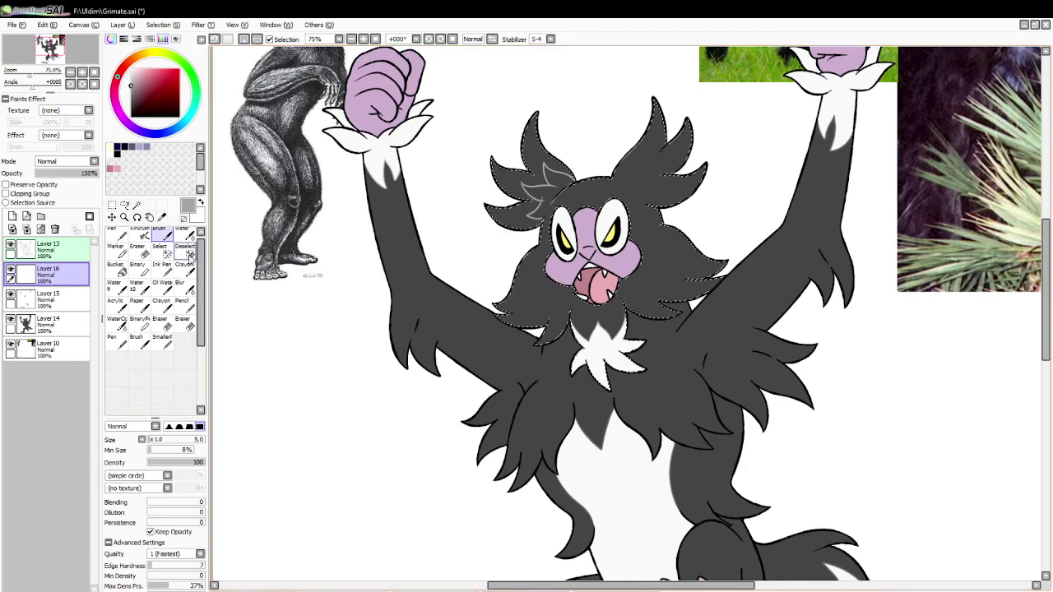
Outline a matching jagged edge across the right ear's tufts and clean up both ears' lines with the Eraser at size 14.
left_click(139, 247)
left_click(153, 439)
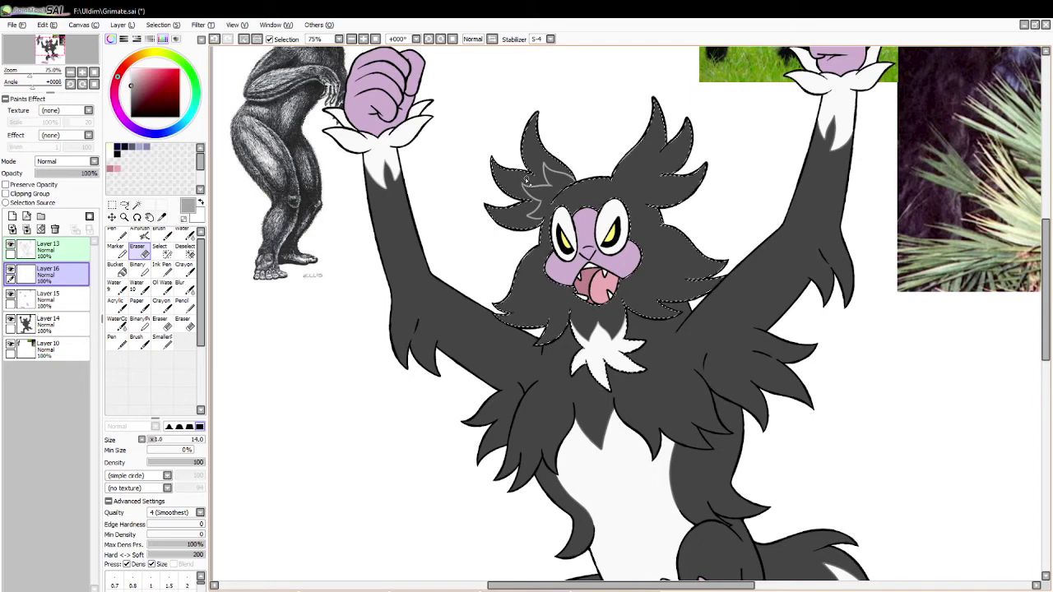
key("b")
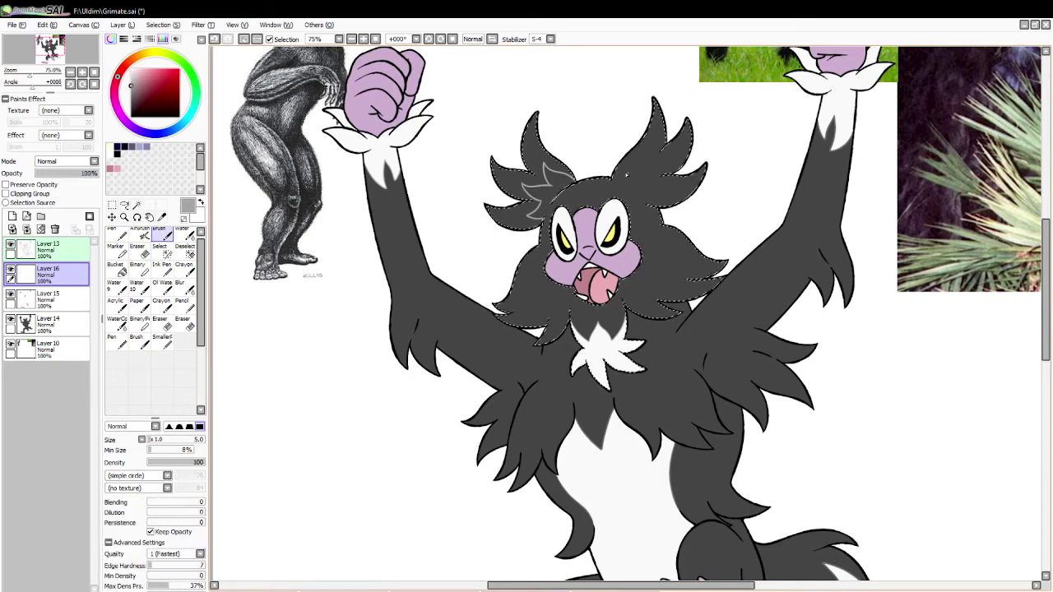
left_click_drag(644, 162, 654, 162)
key("ctrl+z")
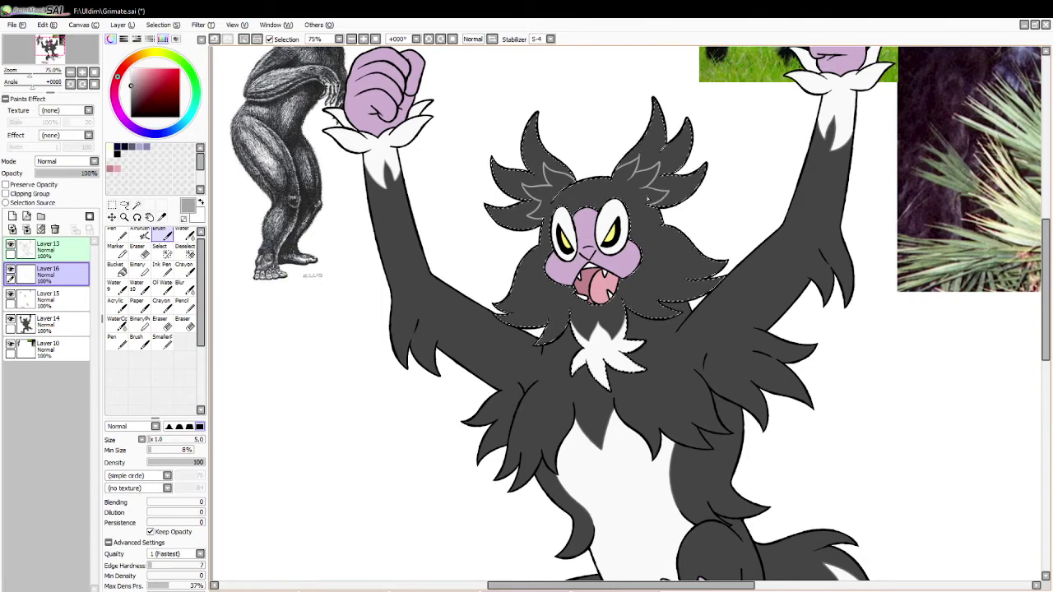
key("e")
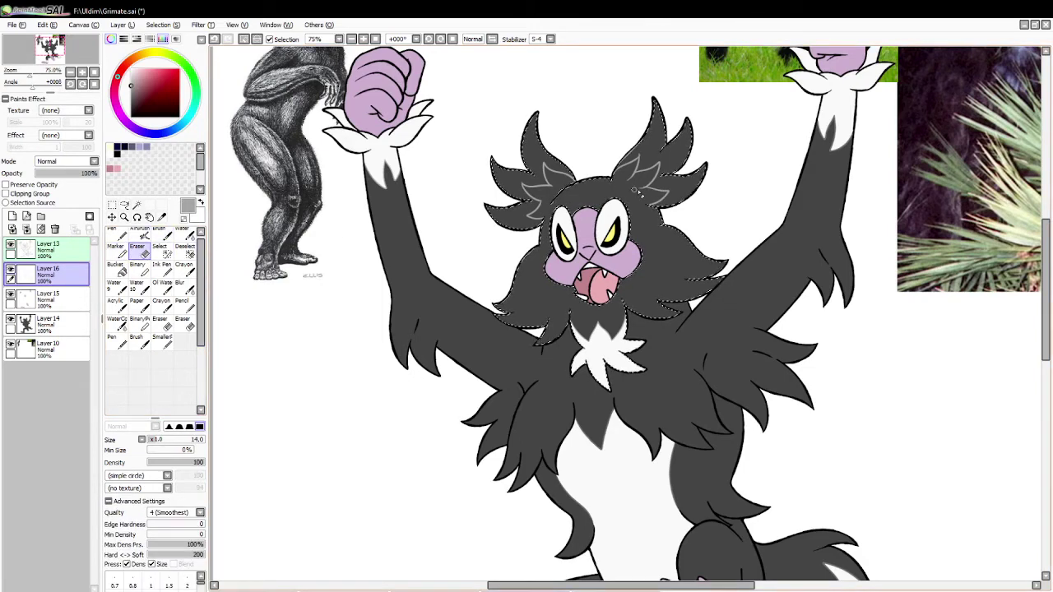
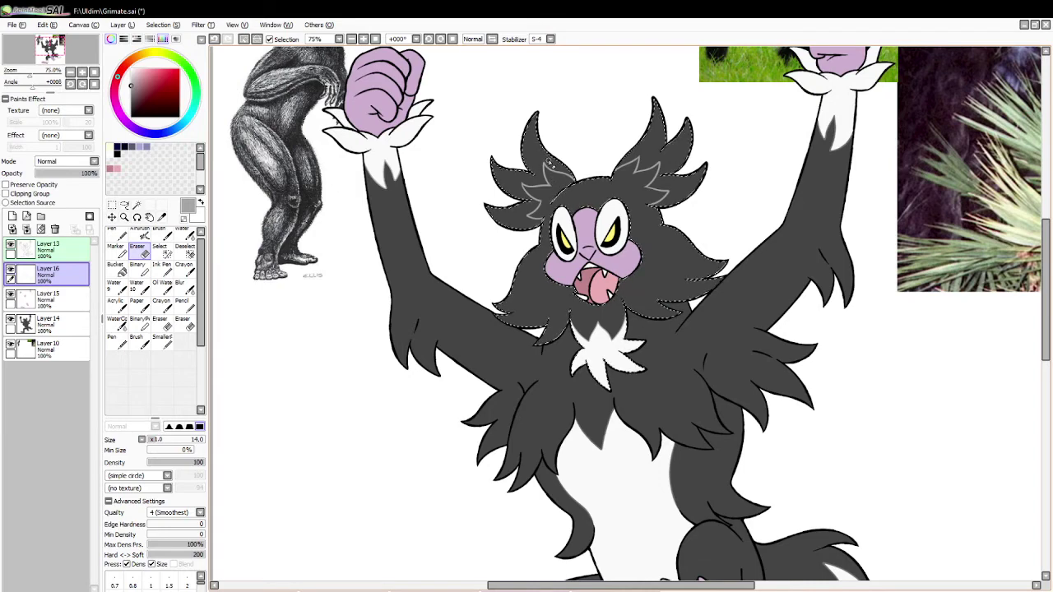
key("b")
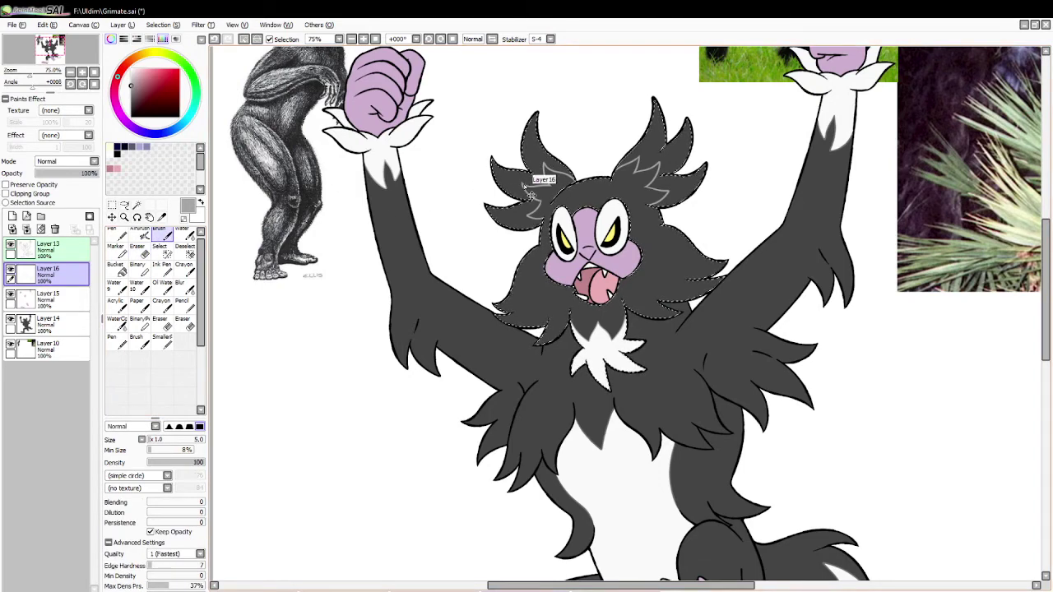
Fill the outlined tips of both ears with off-white sampled from the chin tuft, then clear the selection.
left_click(591, 346, "alt")
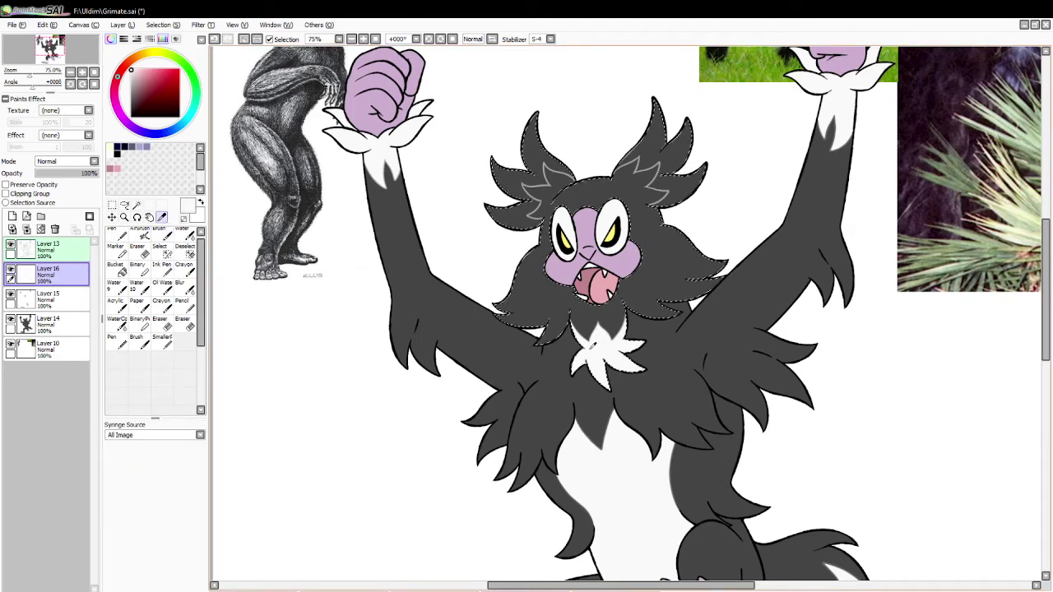
left_click(115, 264)
left_click(517, 175)
left_click(660, 151)
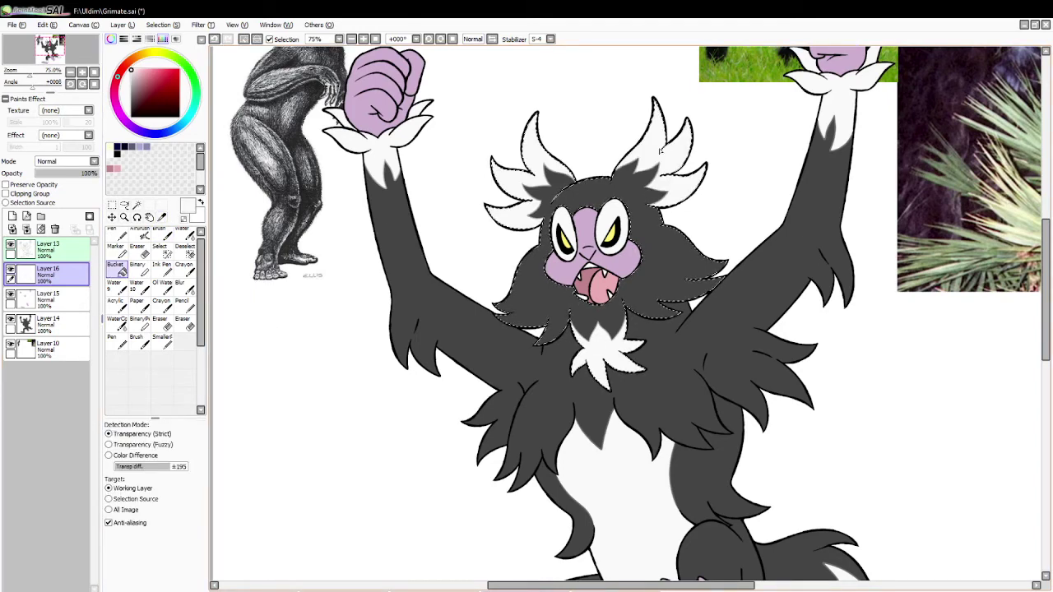
key("ctrl+d")
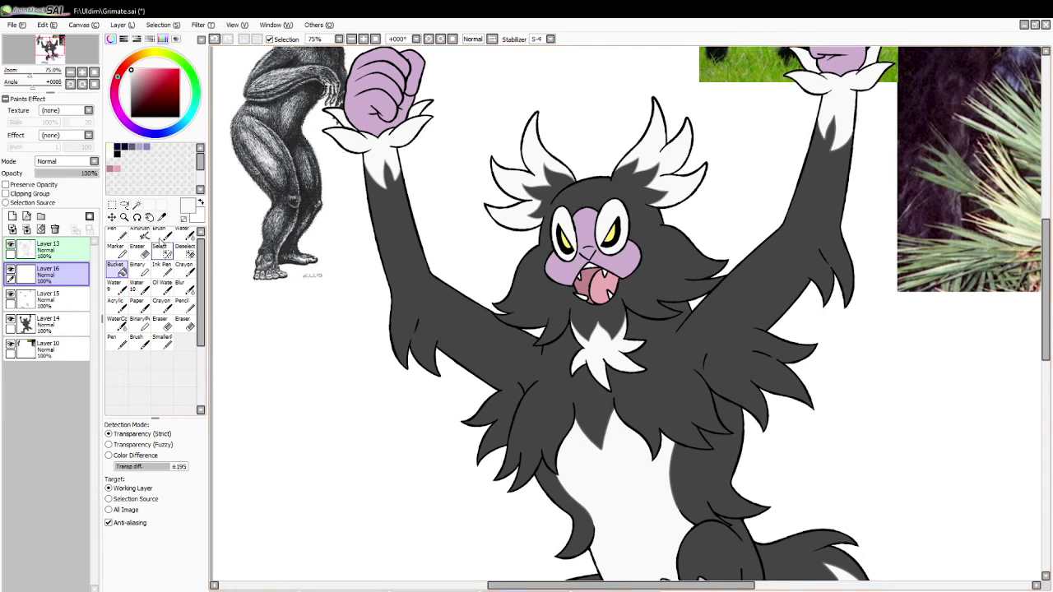
Select the lilac skin of both fists, the face and both feet on Layer 15 with the Magic Wand.
left_click(124, 216)
left_click(131, 435)
left_click(807, 318)
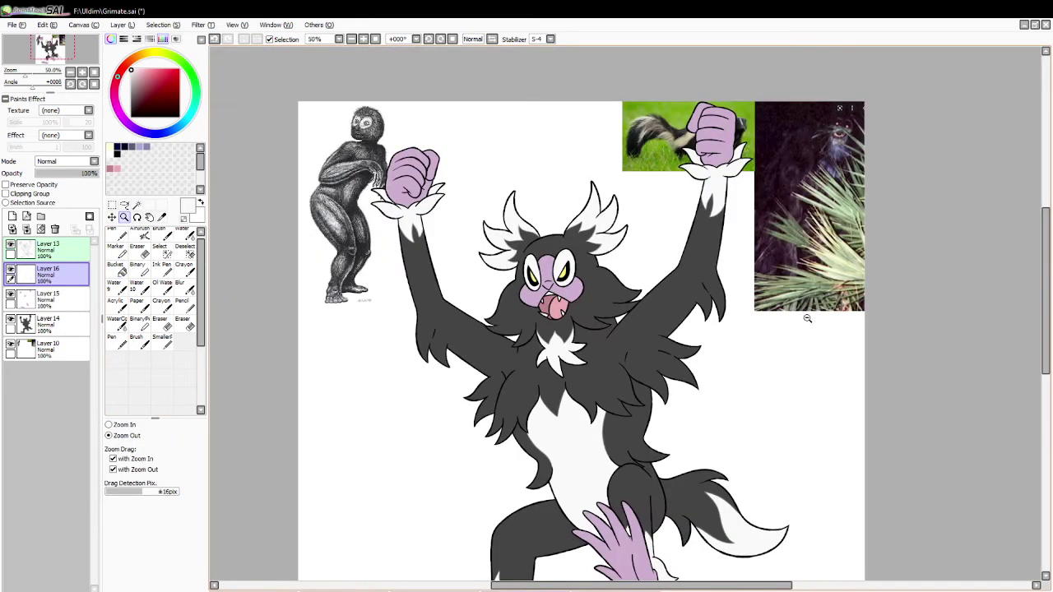
scroll(831, 386, "down", 3)
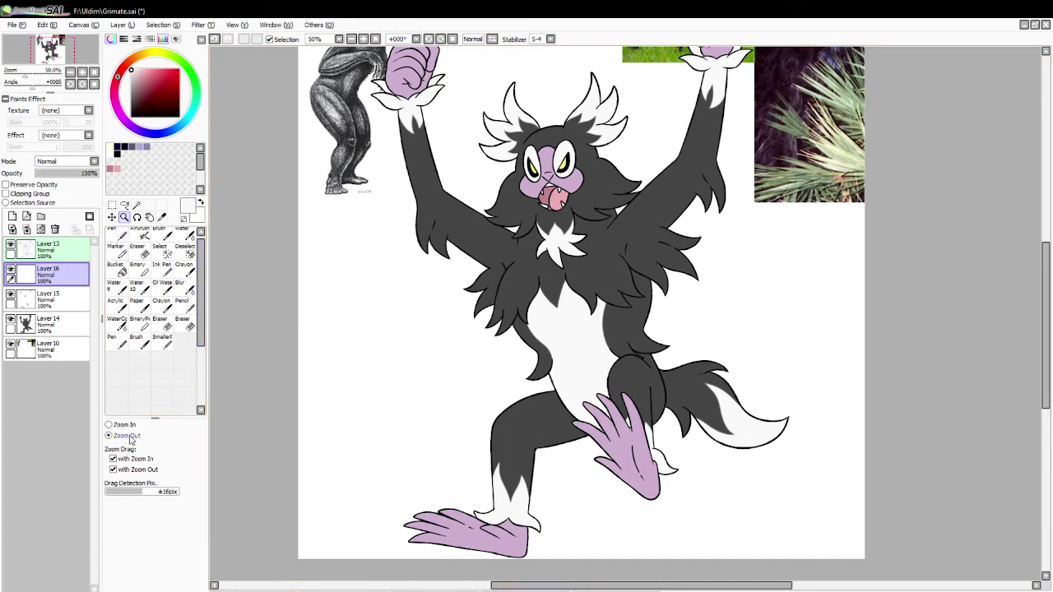
left_click(441, 326)
left_click(50, 298)
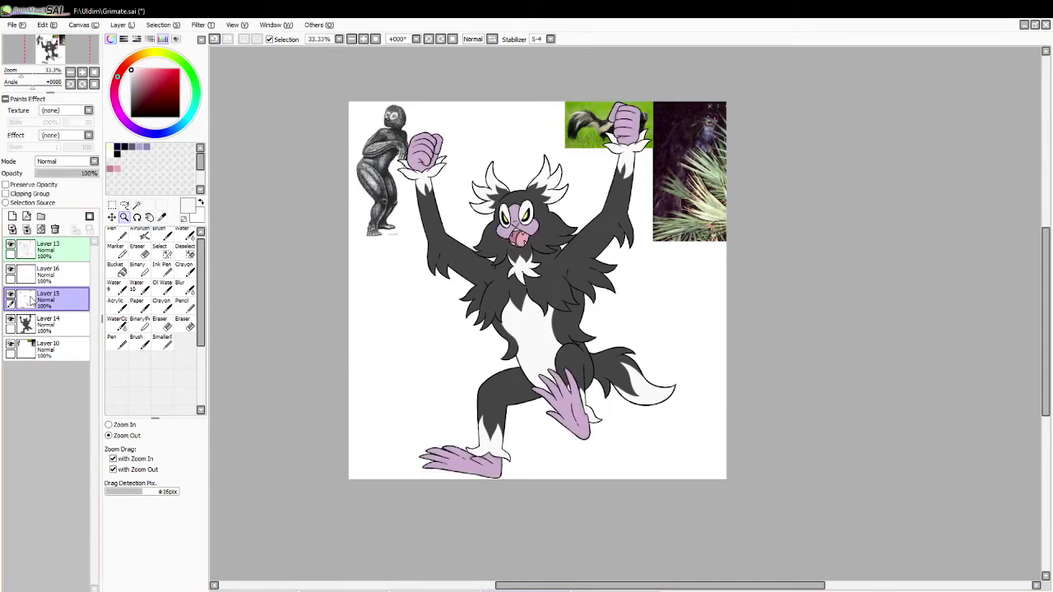
left_click(136, 204)
left_click(426, 164)
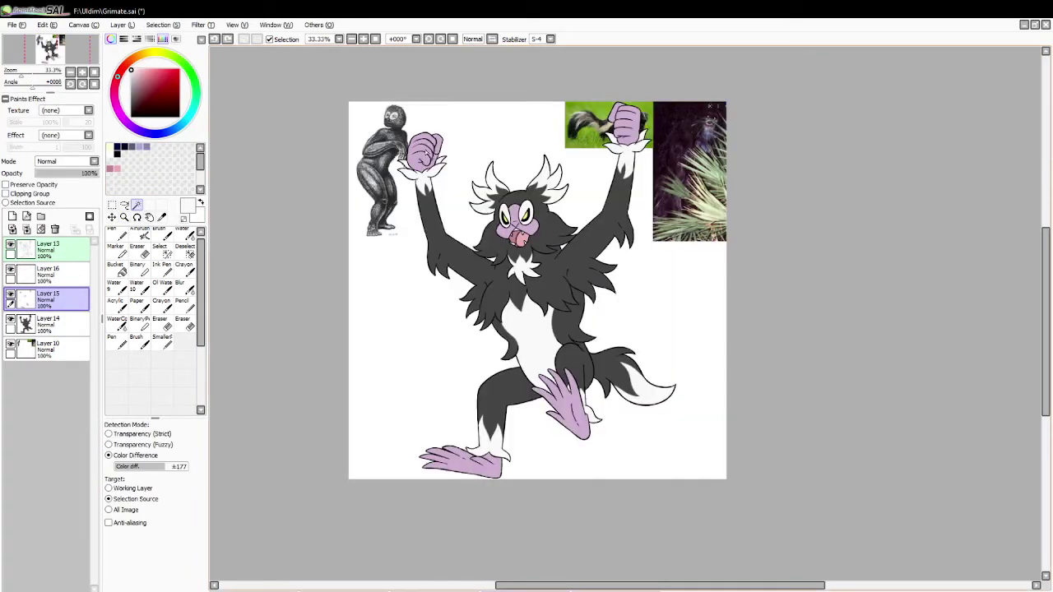
left_click(623, 121)
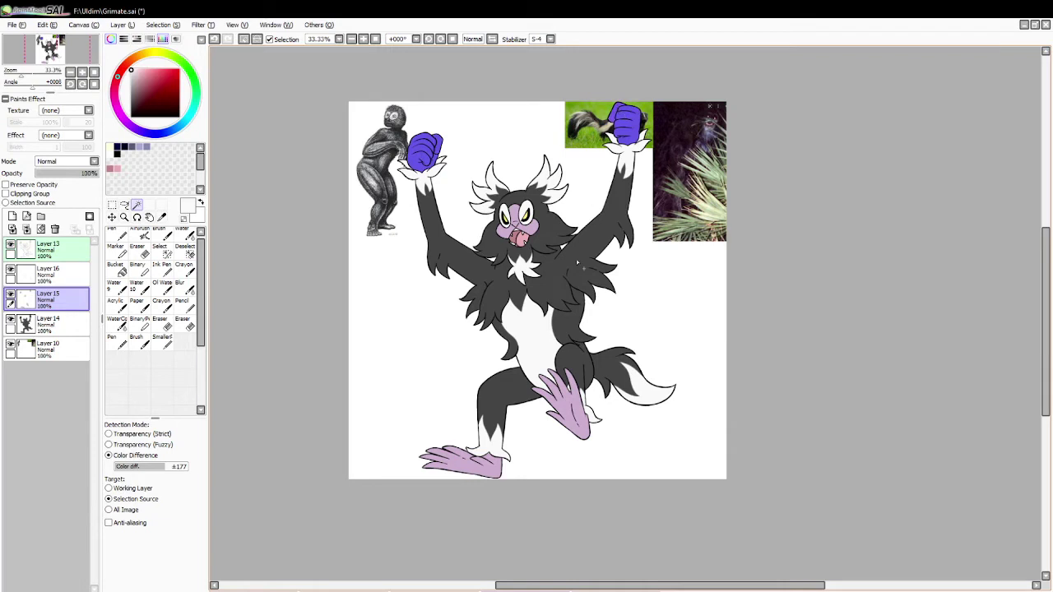
left_click(523, 224)
left_click(571, 403)
left_click(503, 459)
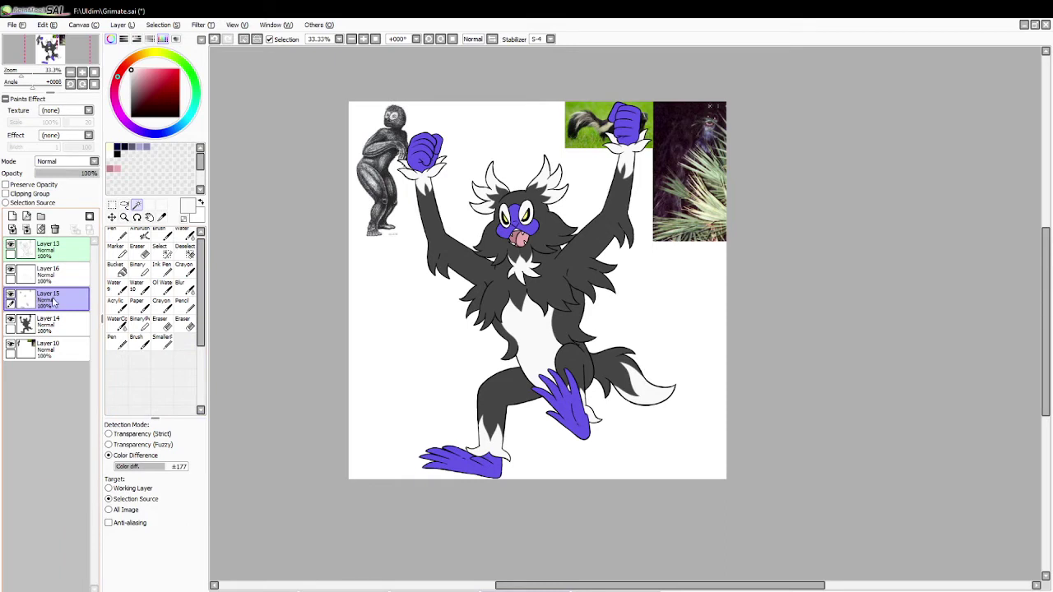
Move the selected skin to its own layer by cutting and pasting, and adjust its hue and saturation to a muted greyish pink.
key("ctrl+x")
key("ctrl+v")
left_click(163, 25)
left_click(208, 40)
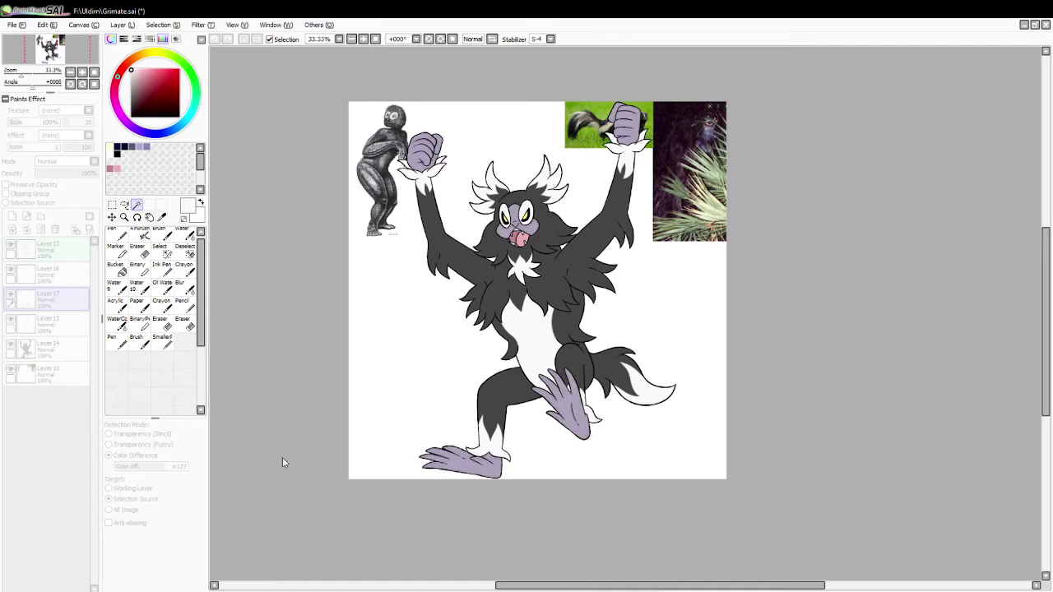
left_click_drag(297, 430, 353, 429)
left_click(315, 481)
Delete the reference-picture layer, Layer 10, and gather the color layers into a new folder below the line art.
left_click(48, 374)
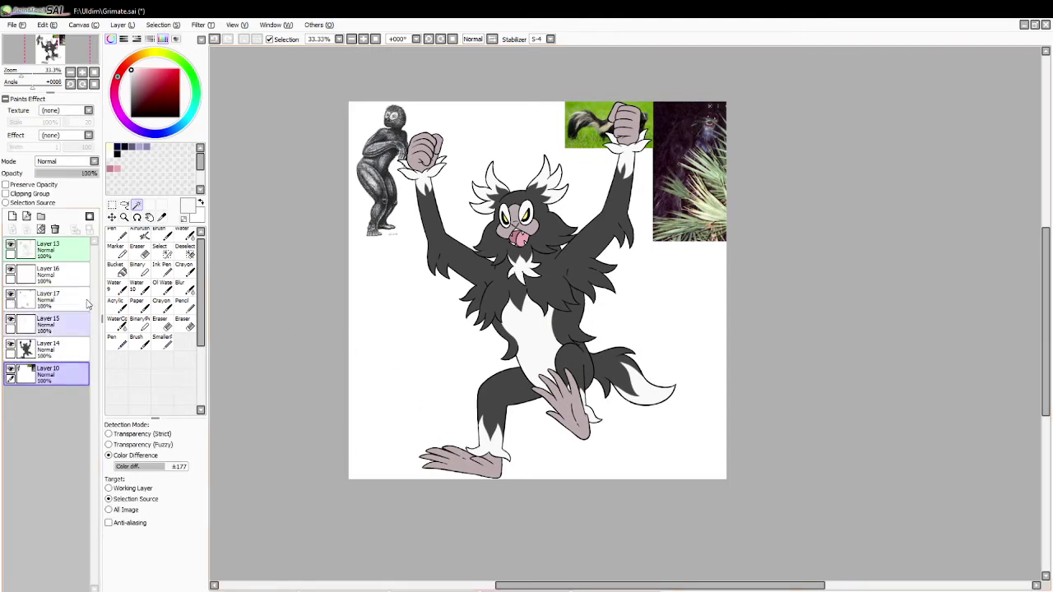
left_click(54, 229)
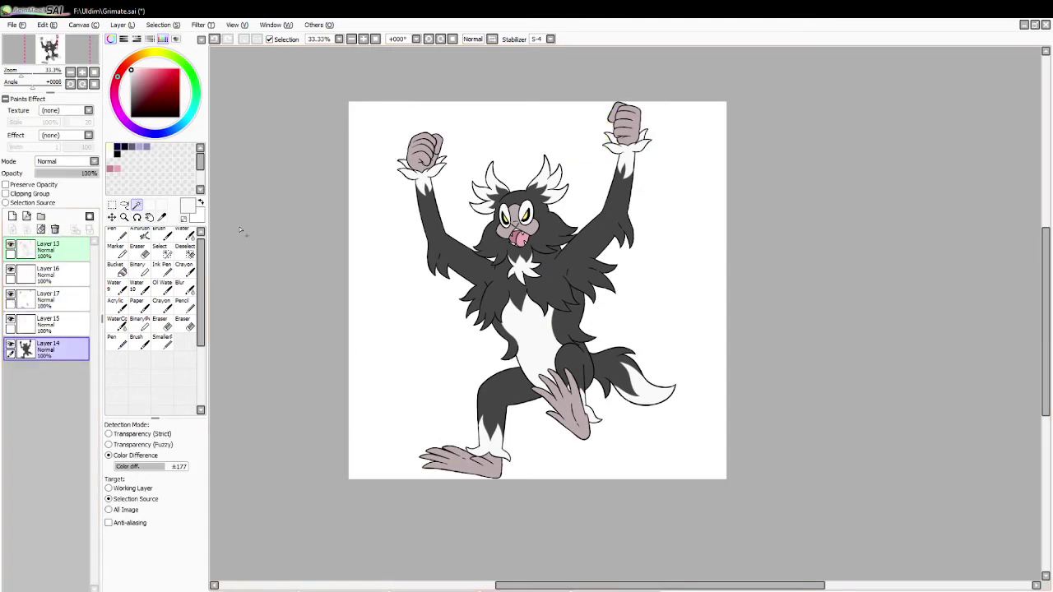
left_click_drag(150, 90, 178, 116)
left_click(115, 267)
left_click(47, 272)
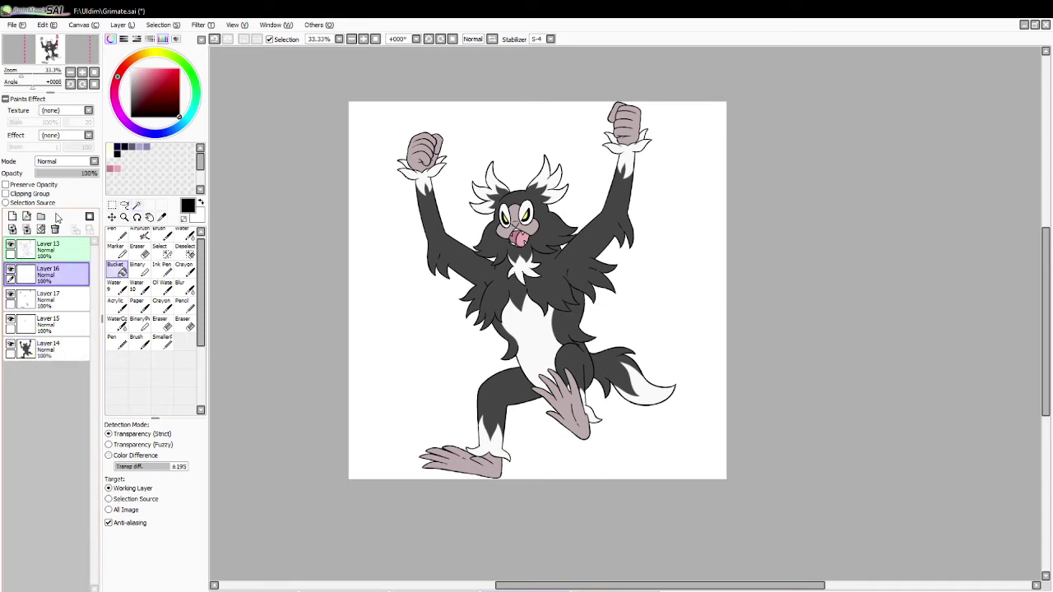
left_click(42, 216)
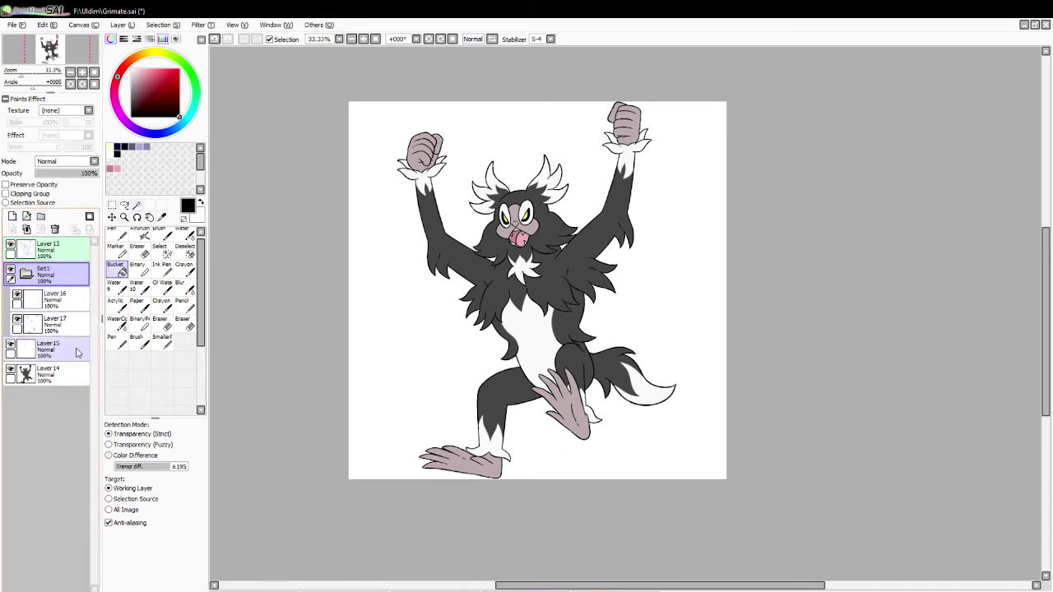
left_click_drag(78, 369, 75, 353)
left_click(26, 274)
Add a layer above the color folder filled with black at 46% opacity, and hide the folder.
left_click(13, 216)
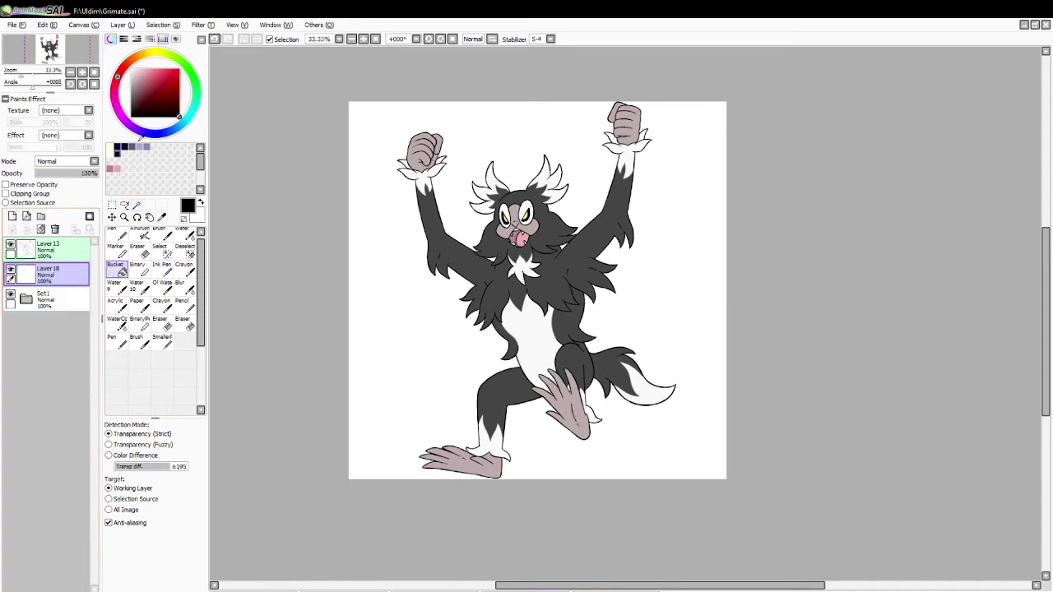
left_click(375, 329)
left_click(66, 173)
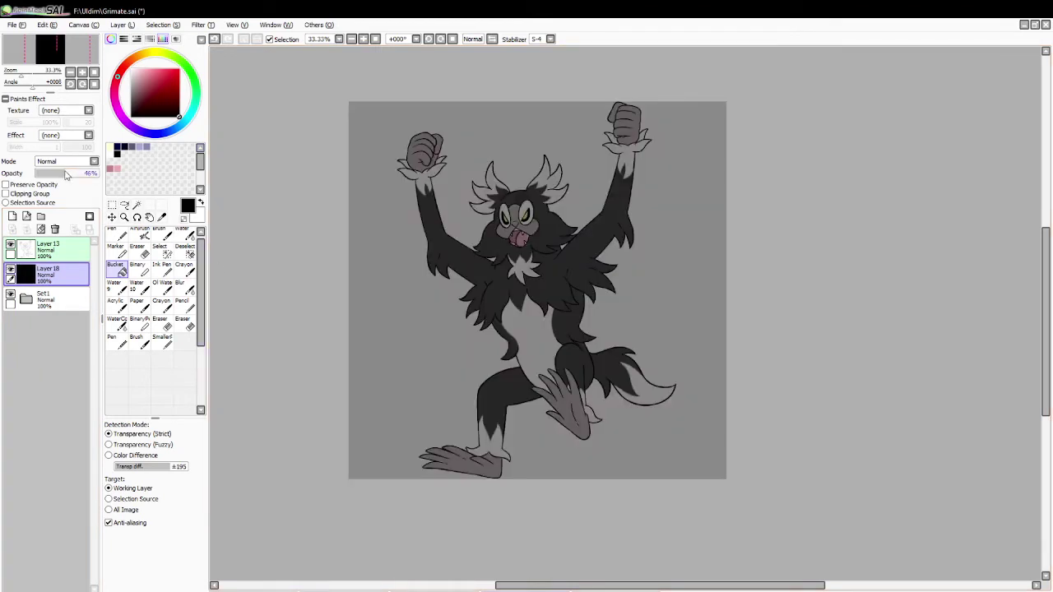
left_click(26, 300)
left_click(27, 276)
left_click(12, 293)
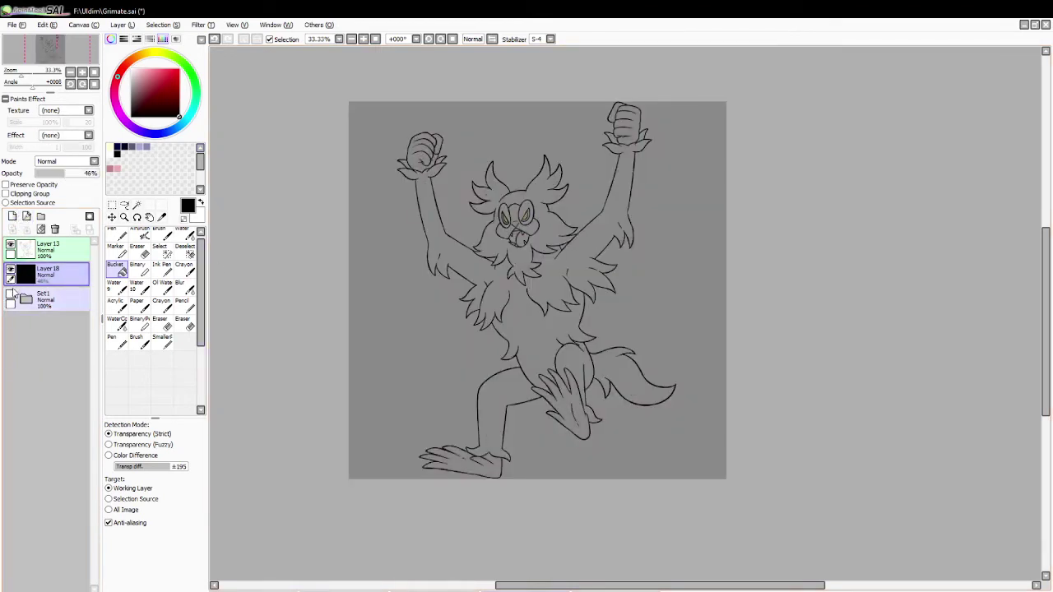
Add a Multiply layer above the dark overlay, select the torso fur with the Magic Wand and ready the Brush in muted violet.
left_click(12, 217)
left_click(145, 146)
left_click(124, 216)
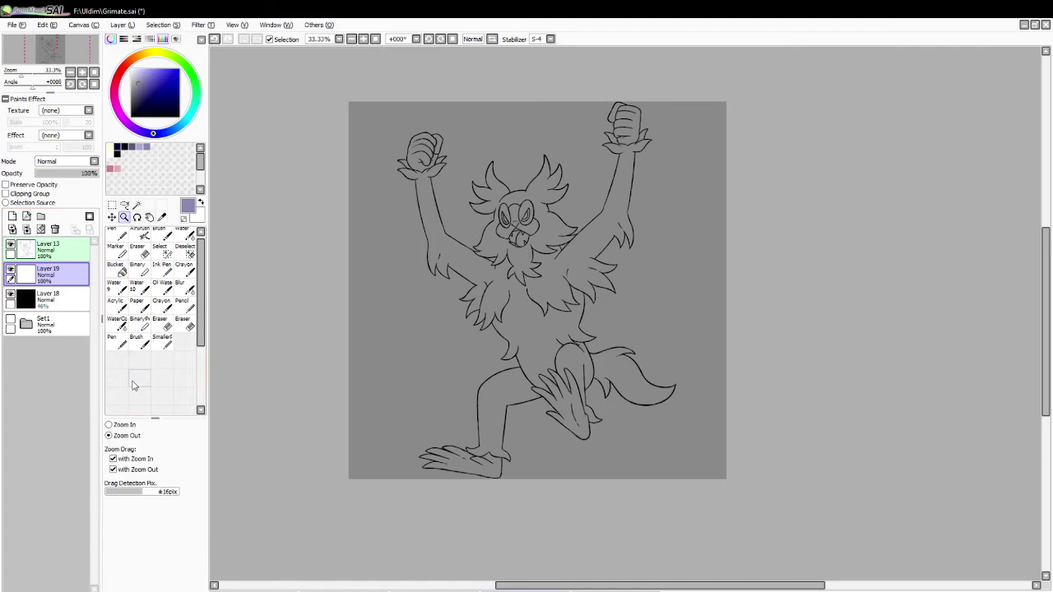
left_click(109, 425)
left_click(543, 398)
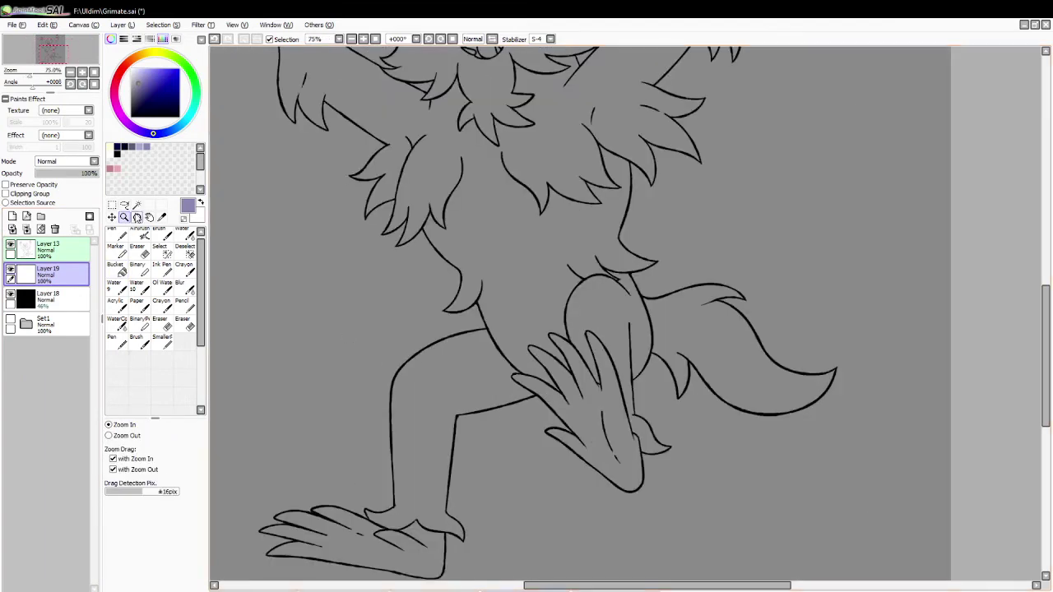
left_click(137, 205)
left_click(521, 340)
left_click(638, 335)
key("ctrl+z")
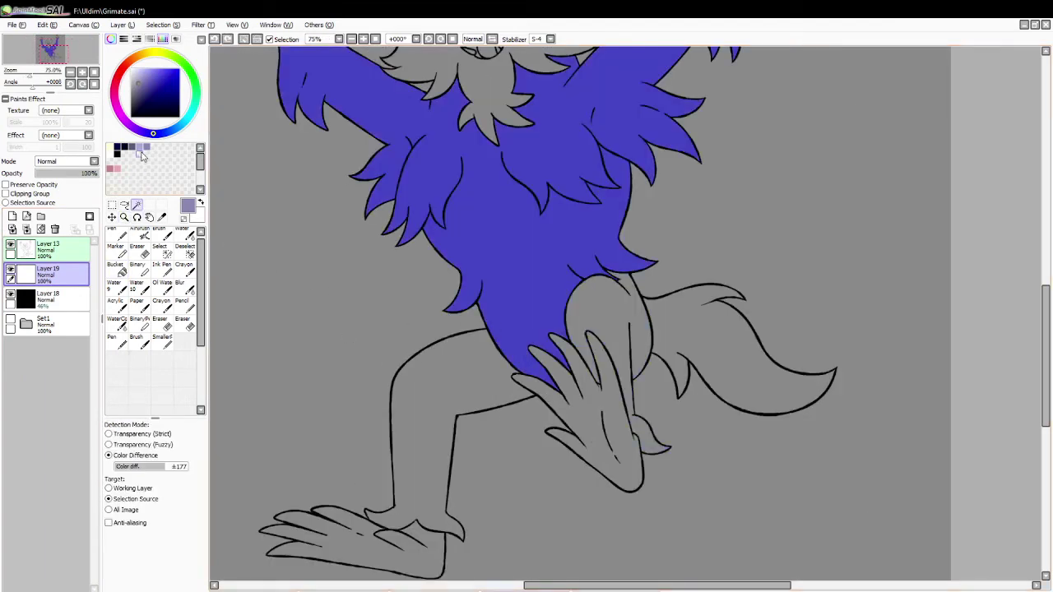
left_click(163, 235)
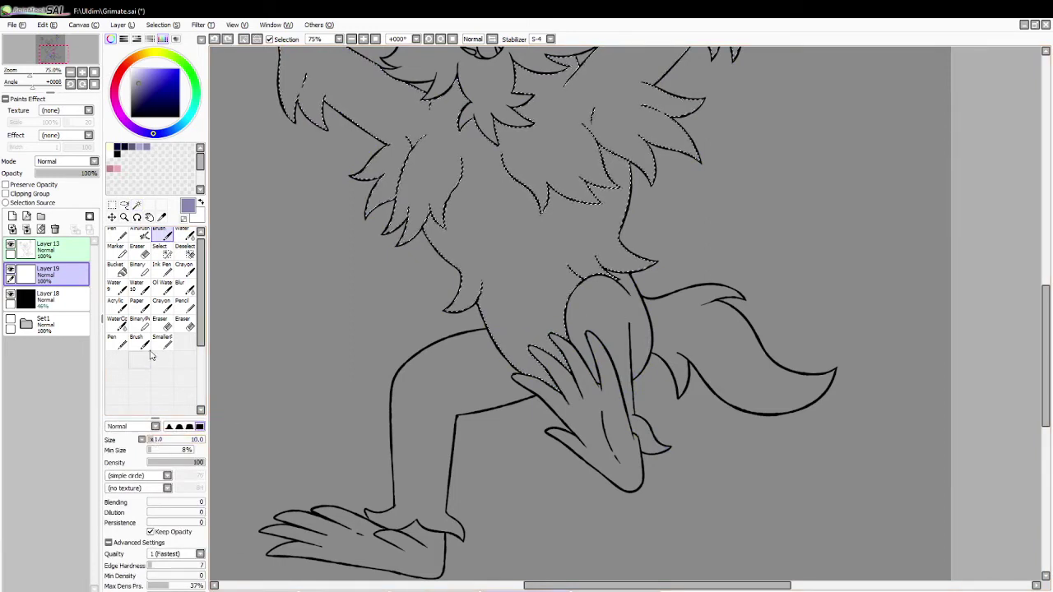
left_click(64, 162)
left_click(68, 182)
Draw a curved violet shadow edge across the lower belly, fill the area below it with dark navy and clear the selection.
left_click_drag(477, 323, 596, 310)
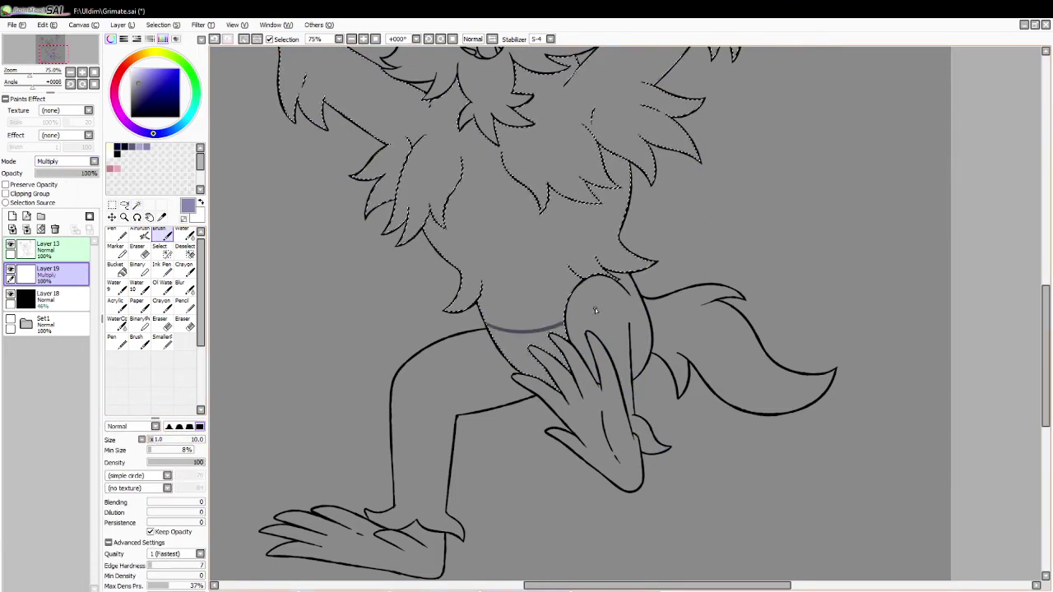
key("ctrl+z")
mouse_move(478, 314)
left_mouse_down()
mouse_move(555, 310)
mouse_move(582, 298)
left_mouse_up()
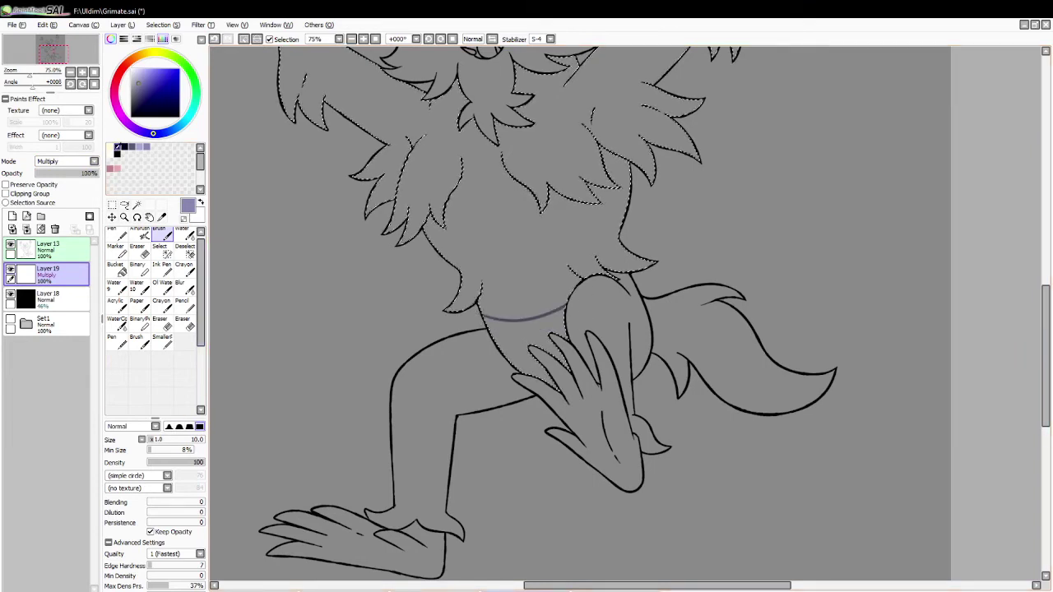
left_click(124, 146)
left_click(118, 269)
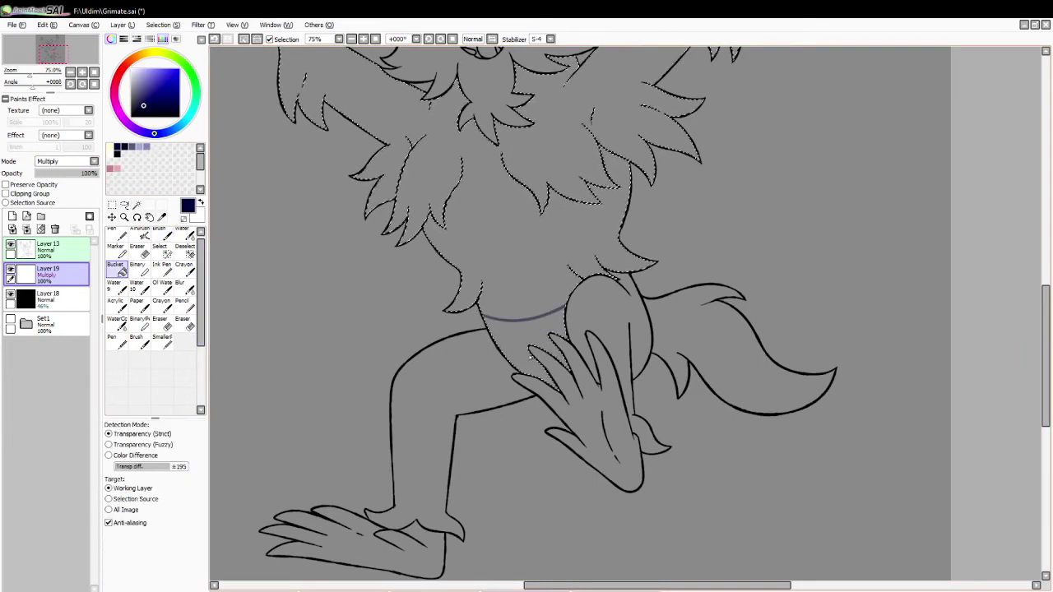
left_click(520, 337)
key("ctrl+d")
Select the standing leg, draw a curved violet shadow edge above the ankle, fill the leg above it with dark navy and deselect.
left_click(136, 204)
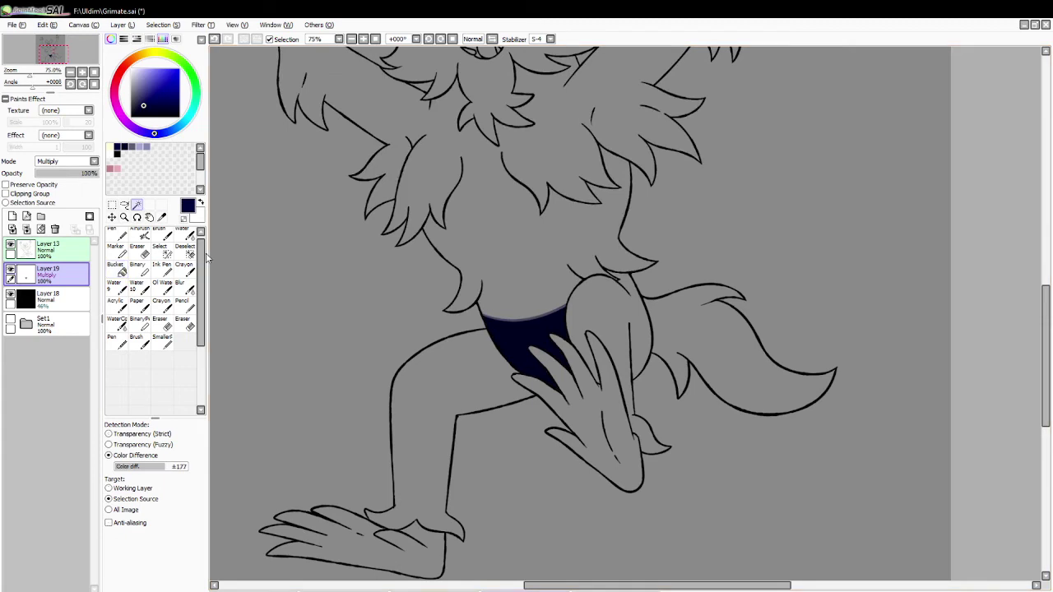
left_click(428, 378)
left_click(162, 248)
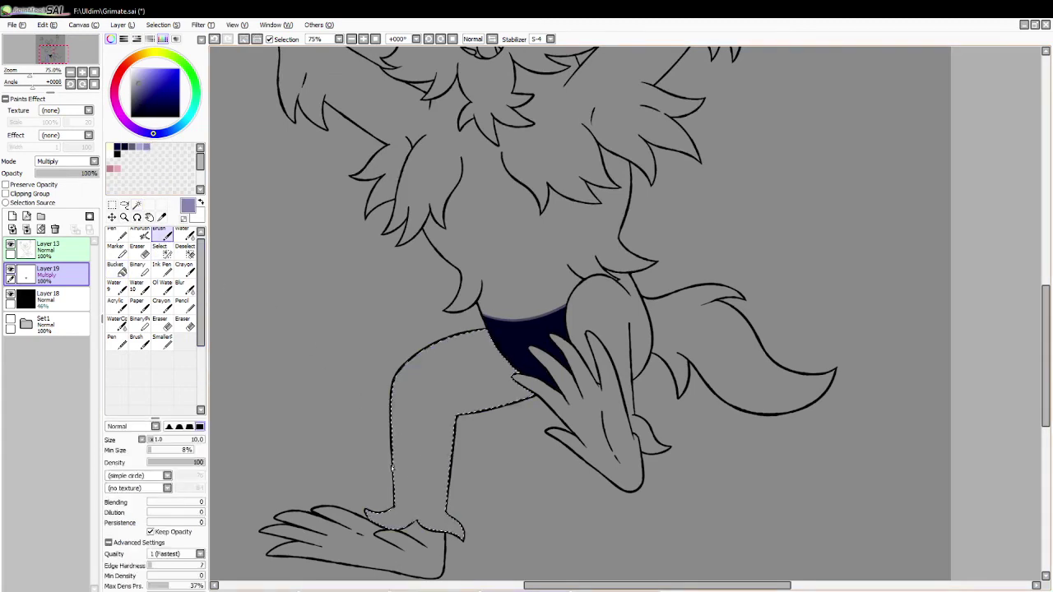
left_click_drag(393, 462, 448, 477)
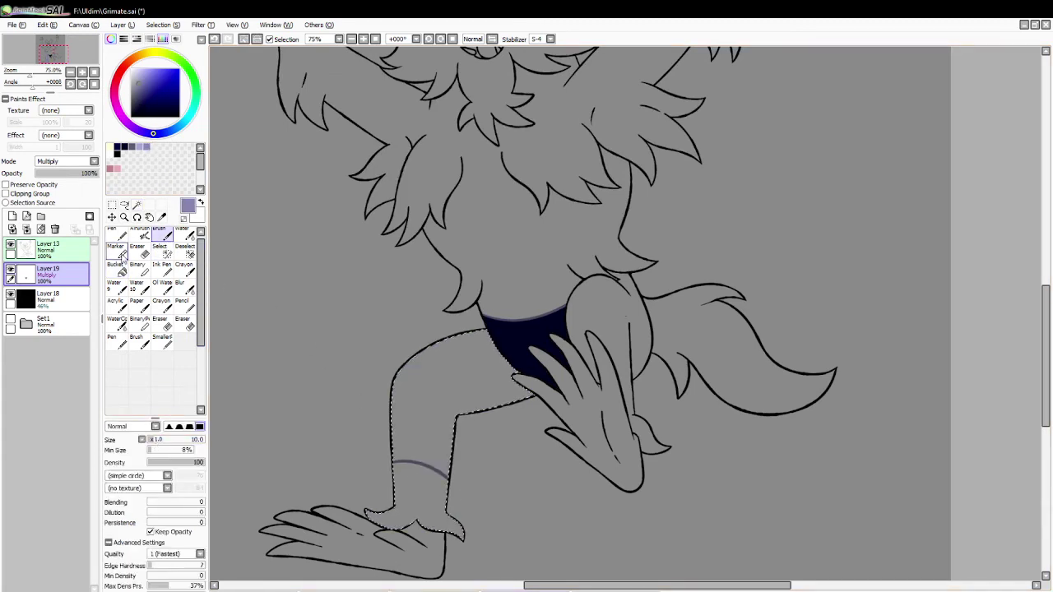
left_click(118, 268)
left_click(120, 151)
left_click(424, 387)
left_click(243, 39)
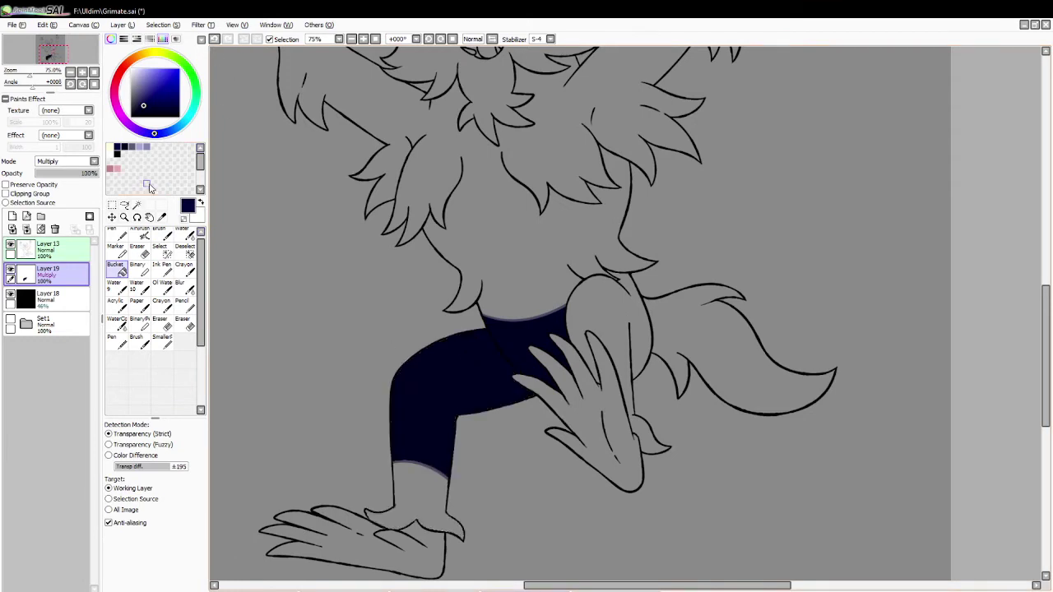
Select the raised leg and draw a curved violet shadow edge down its thigh, refining the stroke with the Eraser.
left_click(136, 204)
left_click(598, 303)
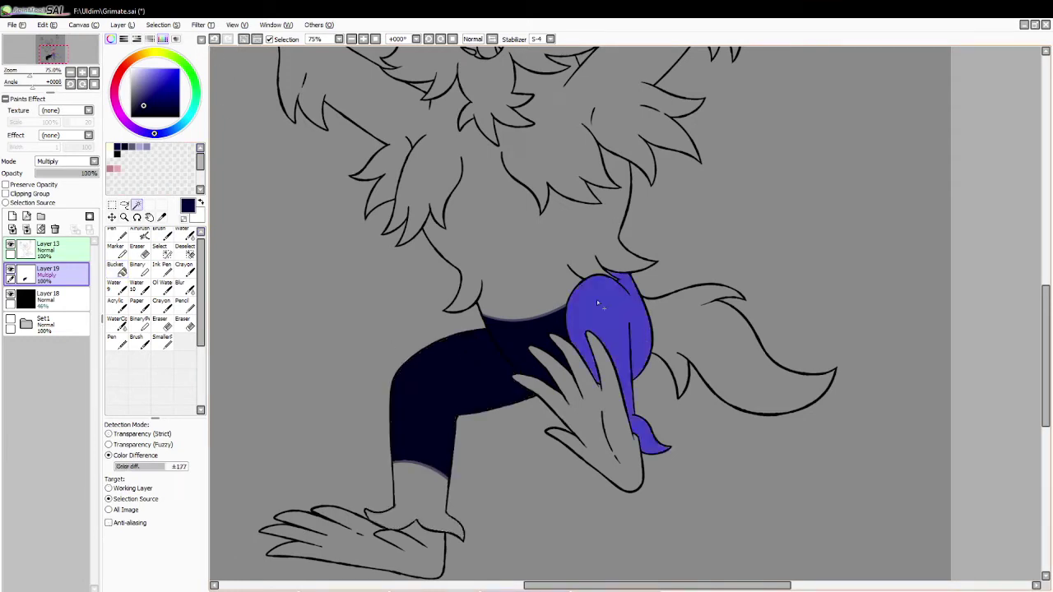
left_click(147, 148)
left_click(168, 236)
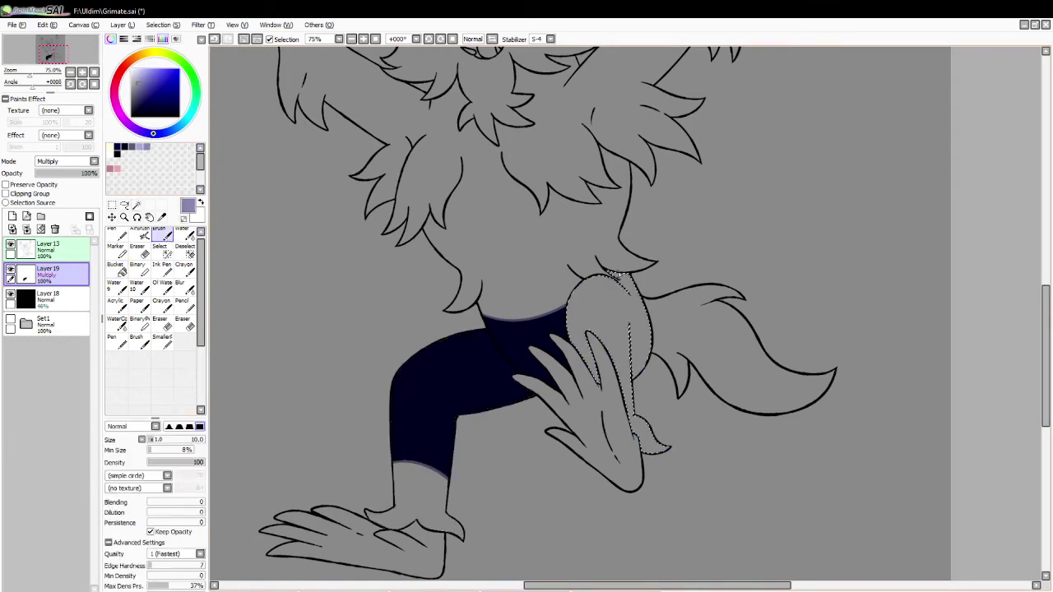
key("ctrl+z")
left_click_drag(631, 325, 617, 280)
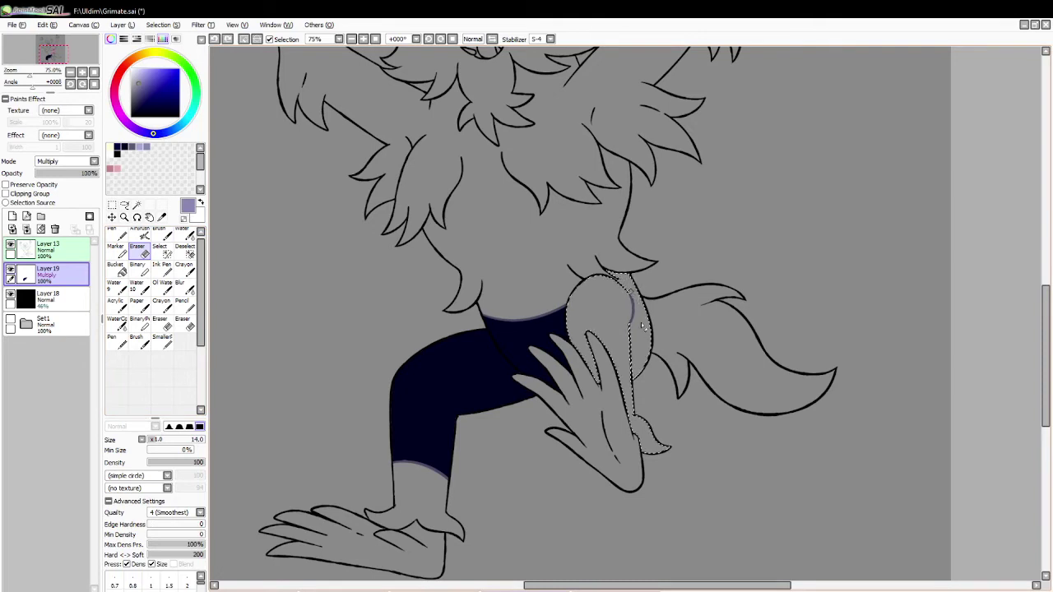
left_click_drag(632, 335, 632, 362)
key("ctrl+z")
left_click_drag(634, 293, 631, 332)
Fill the outer side of the raised thigh beyond the violet edge with dark navy and clear the selection.
left_click(124, 147)
left_click(115, 266)
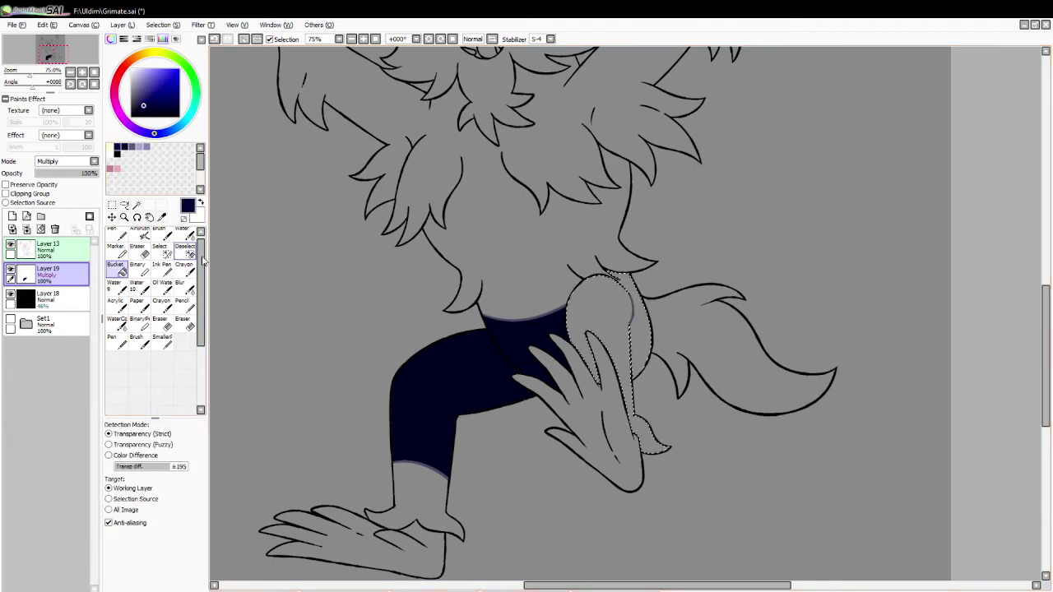
left_click(647, 333)
left_click(244, 40)
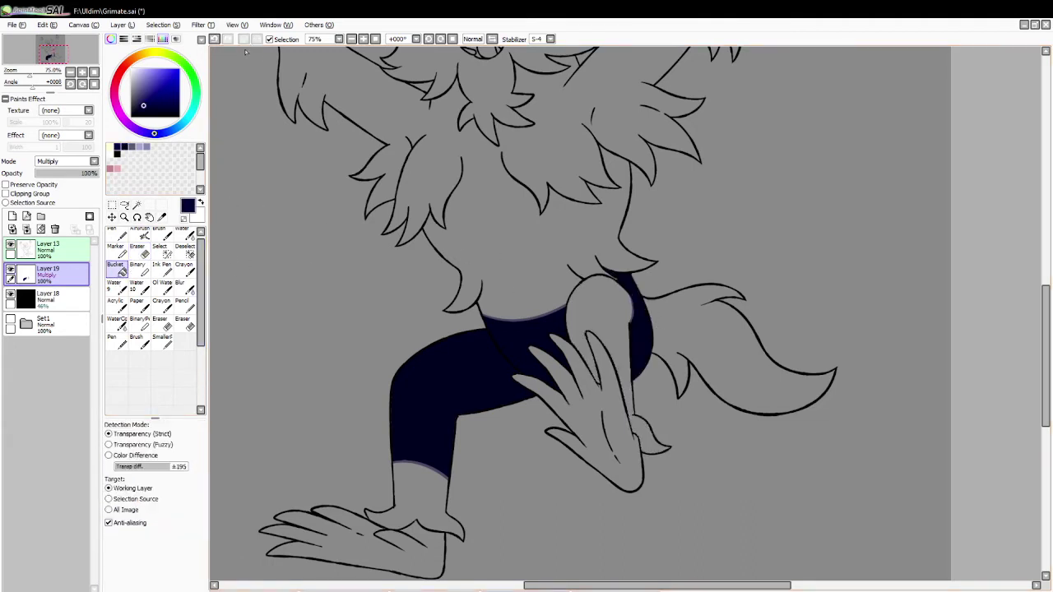
Reselect the torso fur and trim the violet edge of the lower belly shadow with the Eraser at size 14.
left_click(161, 235)
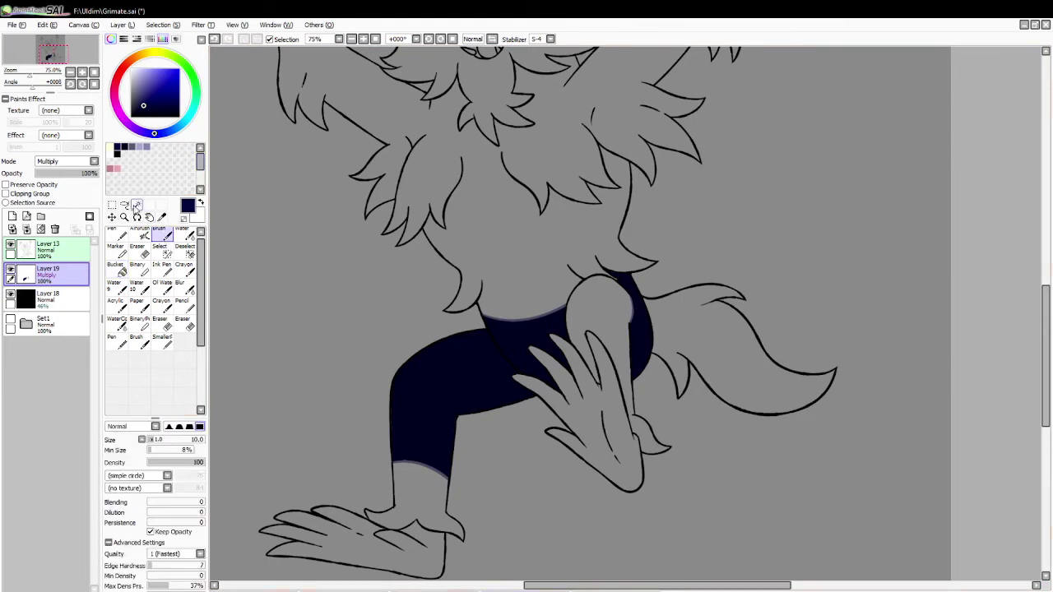
left_click(137, 206)
left_click(501, 198)
left_click(138, 250)
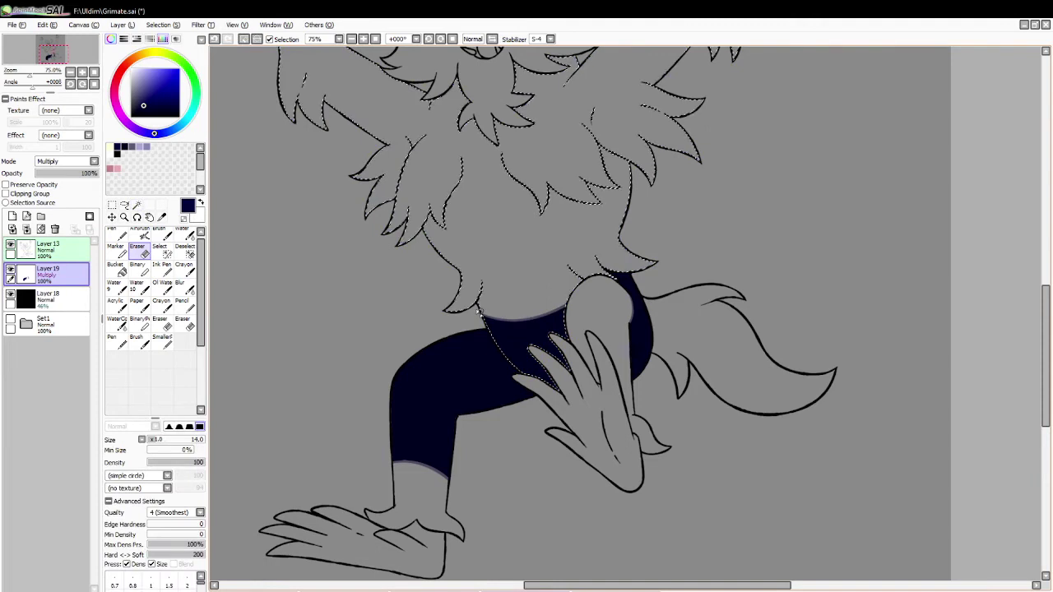
left_click_drag(484, 314, 547, 307)
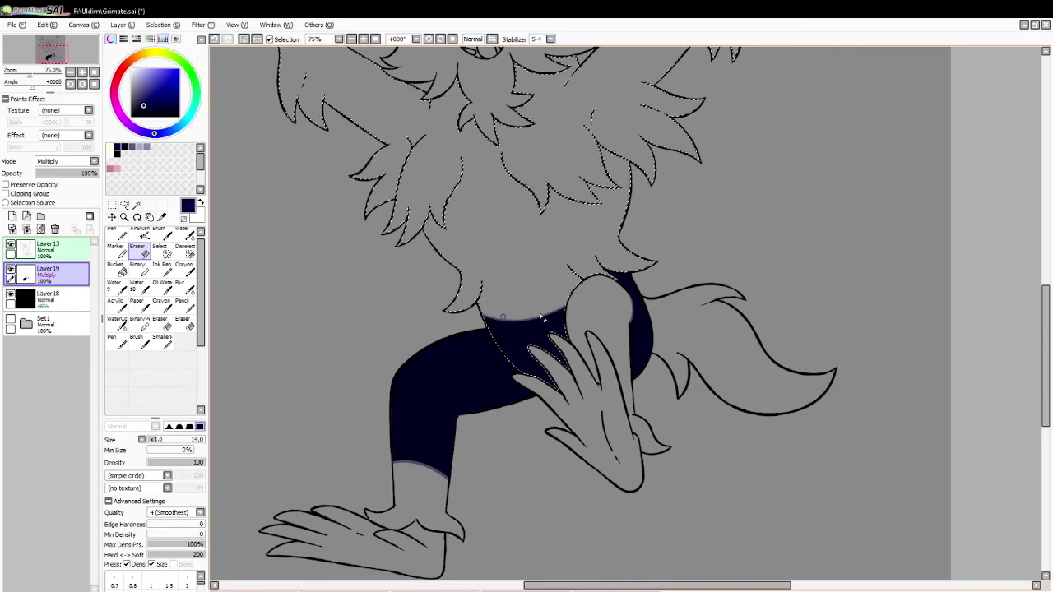
Clear the torso selection, select the tail and draw a curved violet shadow edge across it near the tip.
left_click(137, 205)
key("ctrl+d")
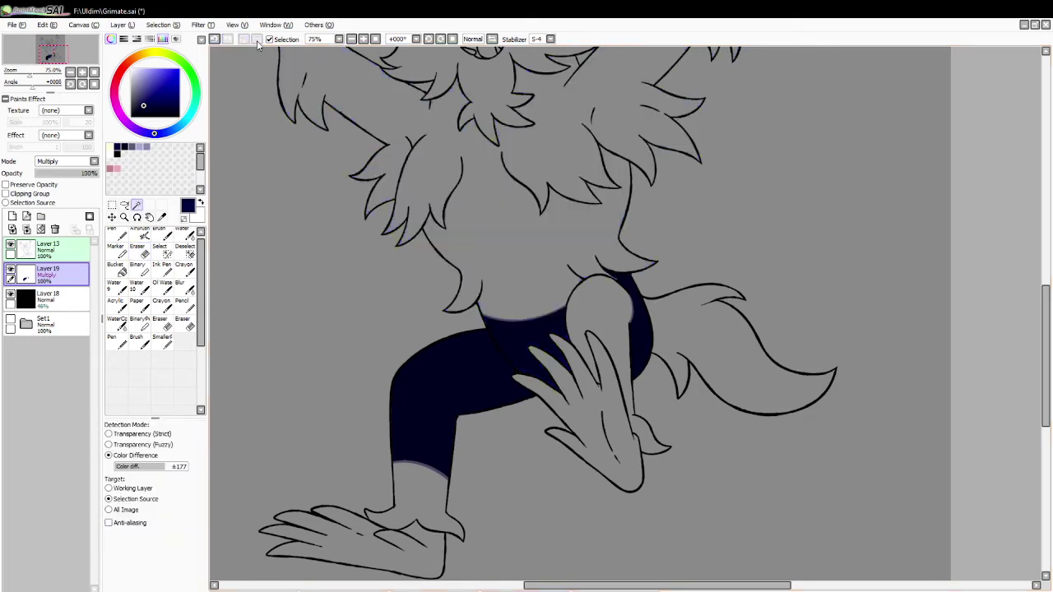
left_click(712, 351)
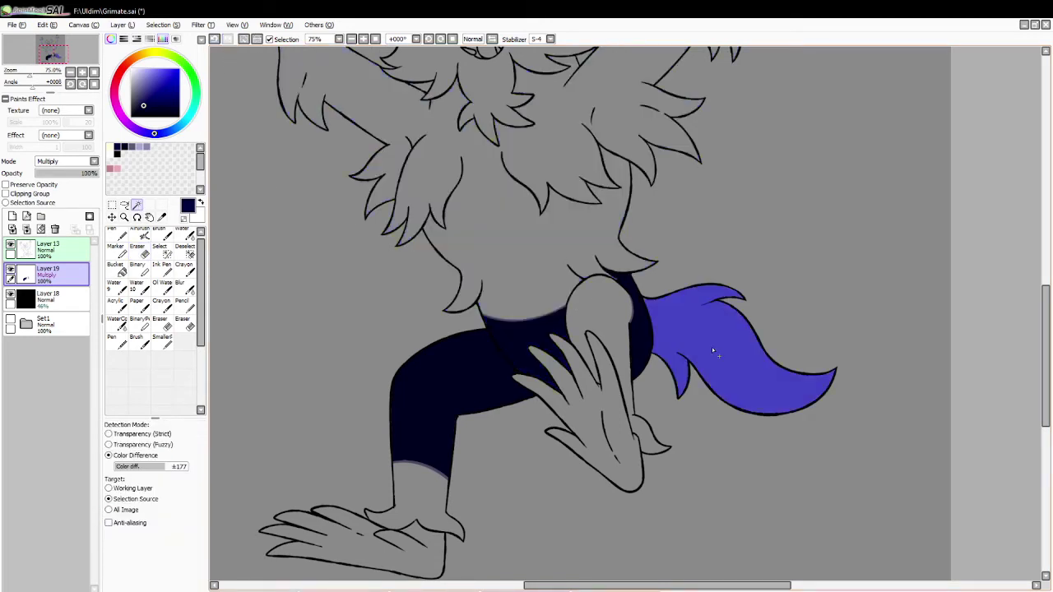
left_click(163, 234)
key("ctrl+z")
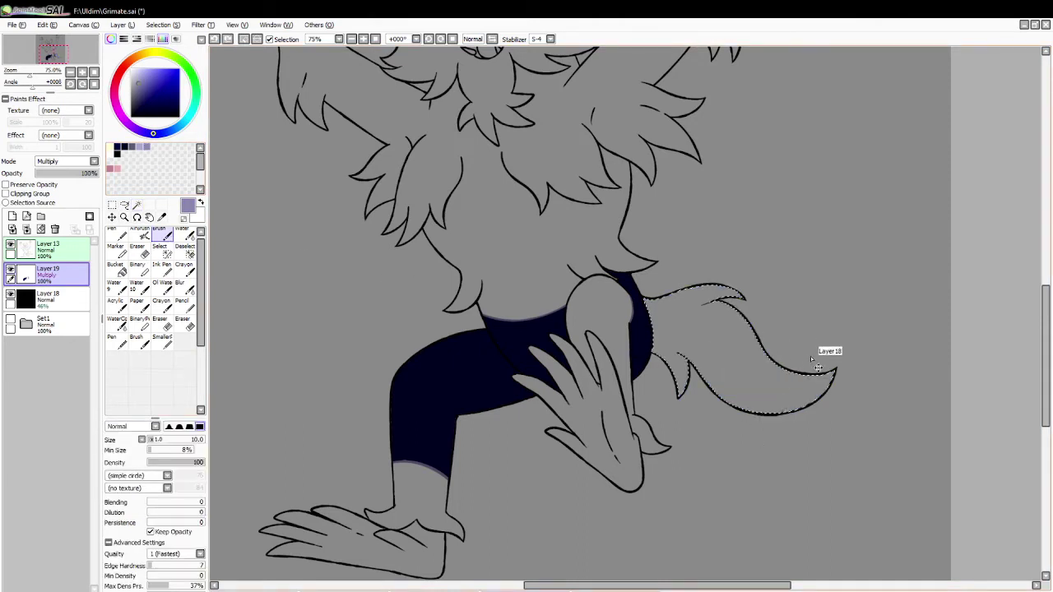
left_click_drag(781, 367, 763, 412)
key("ctrl+z")
left_click_drag(785, 372, 770, 412)
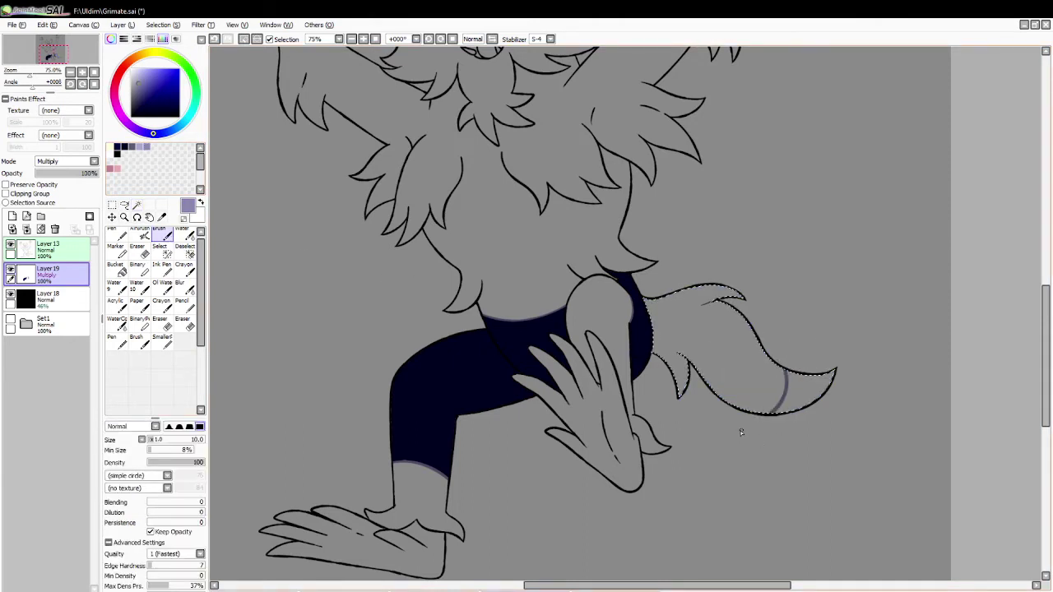
Fill the tail from its base to the violet edge with dark navy and deselect.
left_click(117, 147)
left_click(121, 271)
left_click(236, 63)
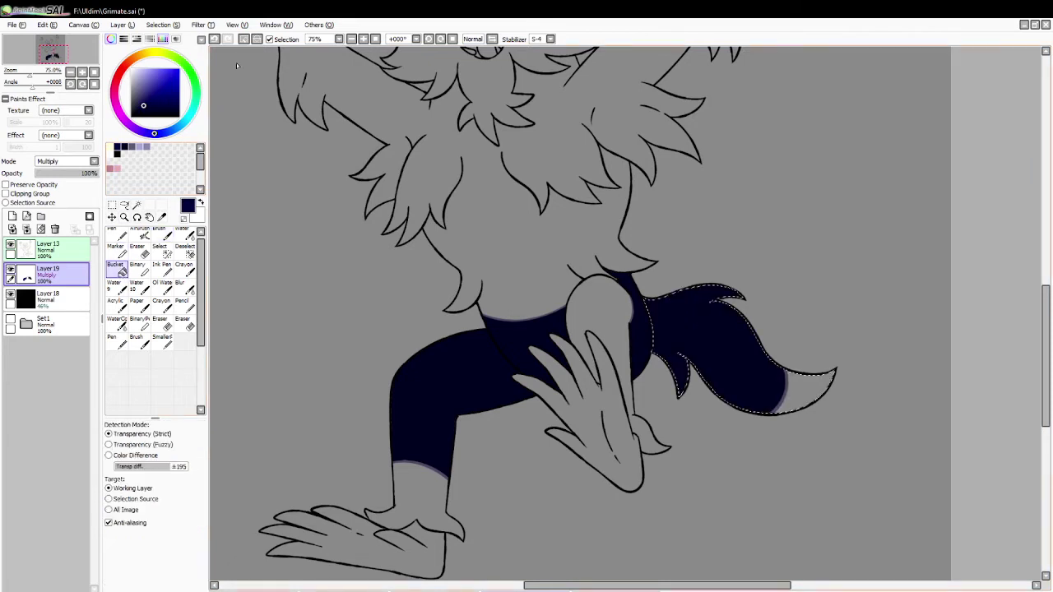
left_click(243, 39)
Trim the violet shadow edge near the tail tip with the Eraser at size 14.
key("e")
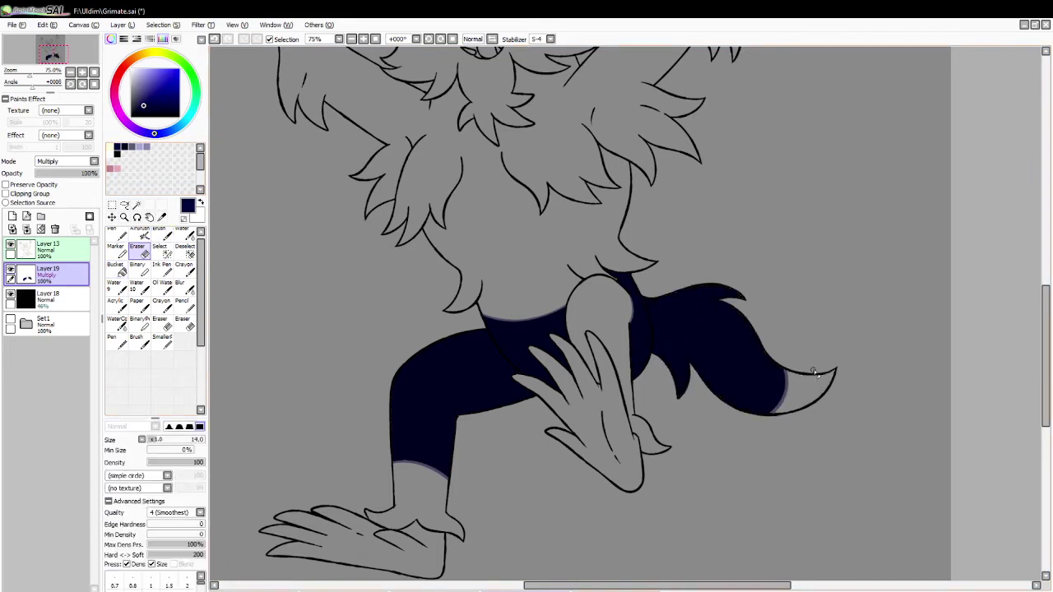
key("ctrl+z")
left_click_drag(787, 366, 785, 400)
key("ctrl+z")
Try to trim the violet shadow edge above the standing leg's ankle with the Eraser at size 14.
left_click(137, 206)
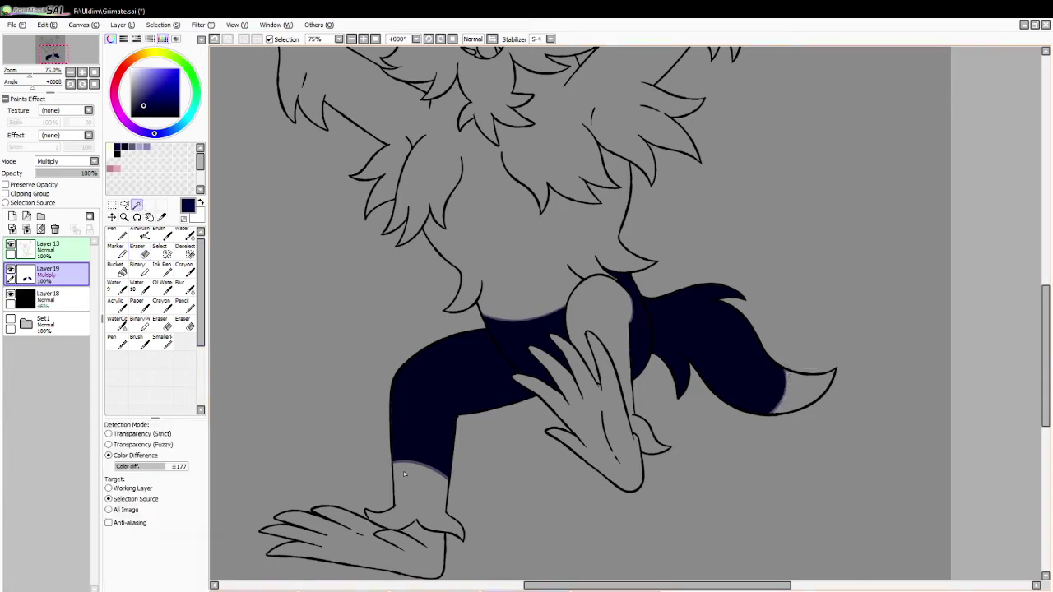
left_click(427, 564)
key("ctrl+z")
left_click(140, 252)
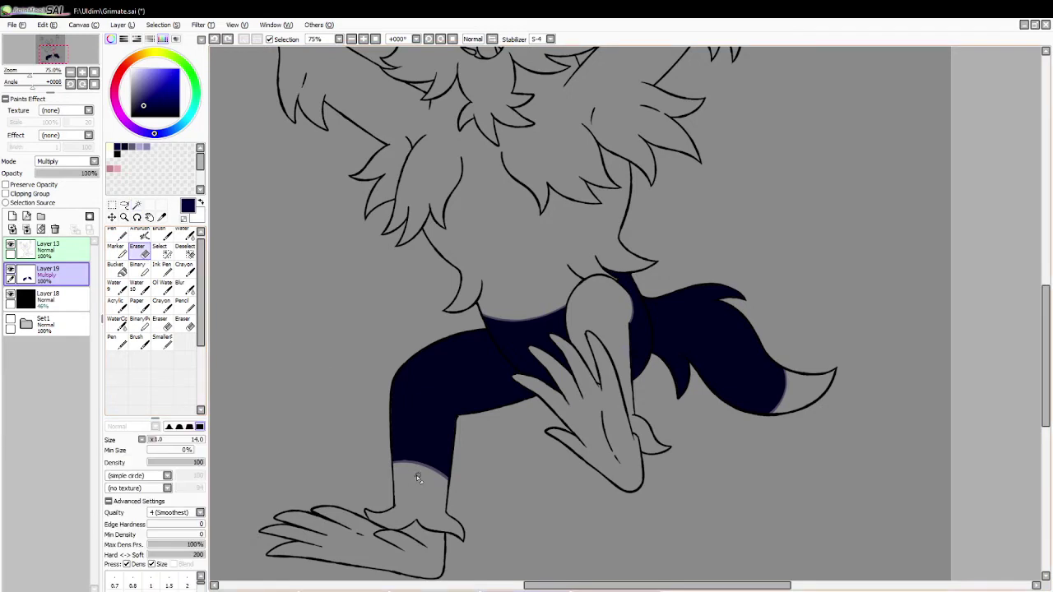
left_click_drag(440, 474, 460, 503)
key("ctrl+z")
left_click_drag(413, 464, 458, 496)
key("ctrl+z")
mouse_move(390, 467)
left_mouse_down()
mouse_move(449, 481)
mouse_move(457, 498)
left_mouse_up()
key("ctrl+z")
Select the raised leg and draw a short violet shadow edge across its ankle with the Brush at size 8.
left_click(137, 205)
left_click(577, 434)
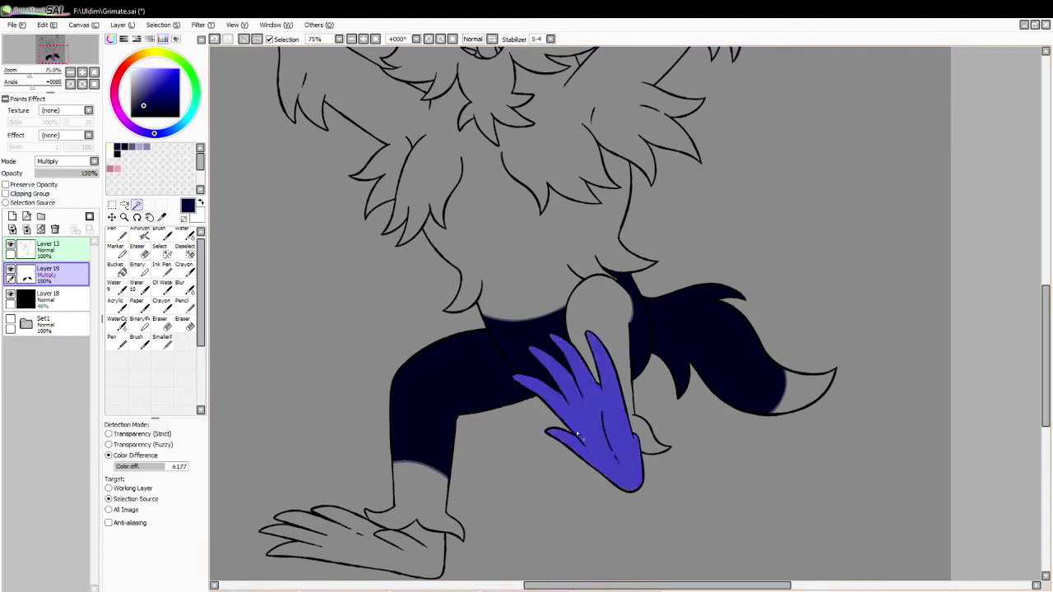
key("ctrl+d")
left_click(625, 400)
left_click(145, 147)
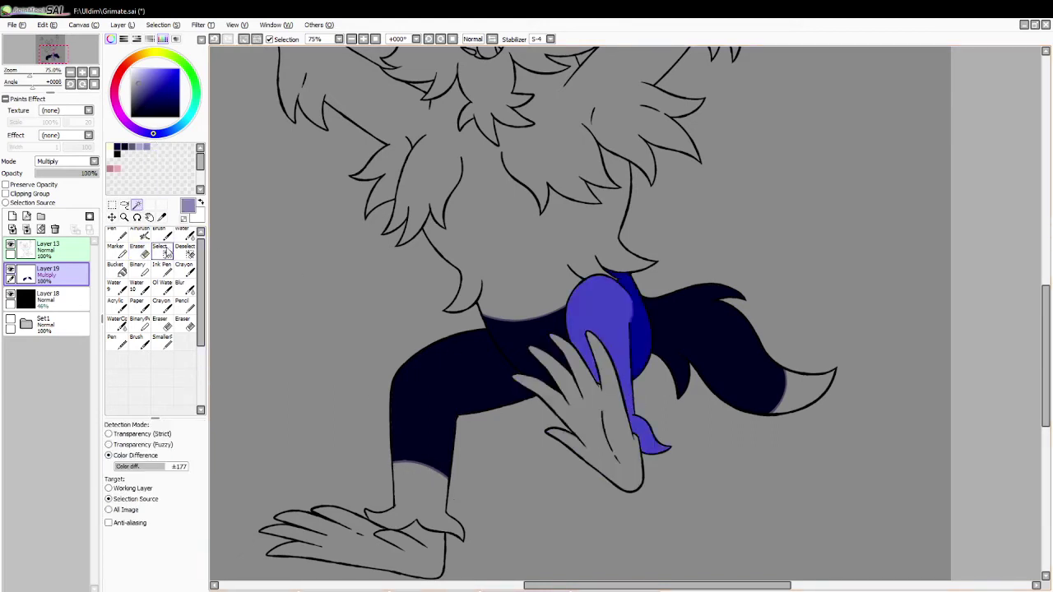
left_click(166, 236)
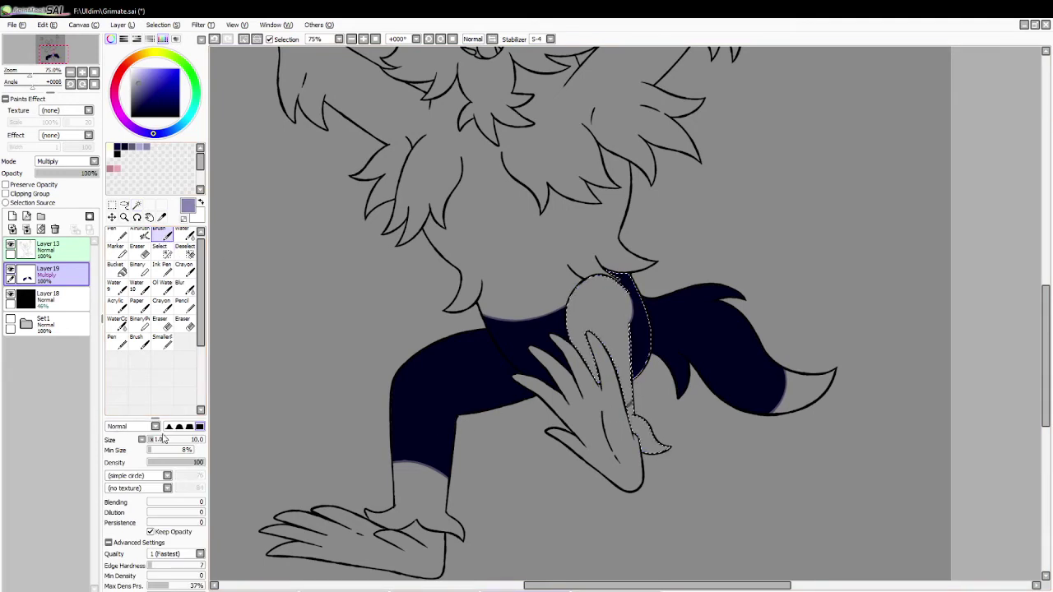
key("ctrl+z")
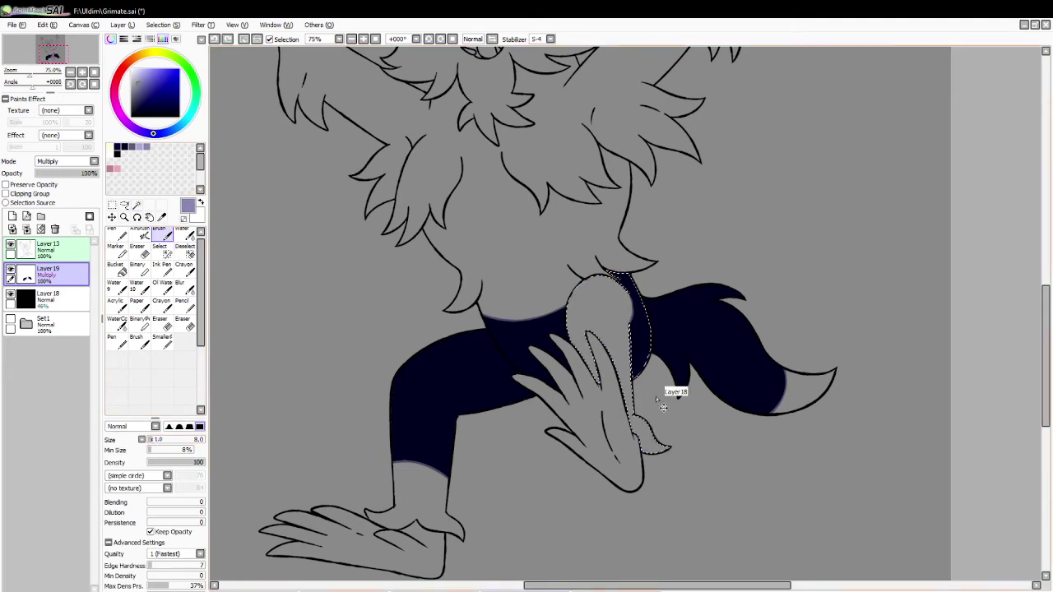
left_click_drag(628, 406, 637, 398)
key("ctrl+z")
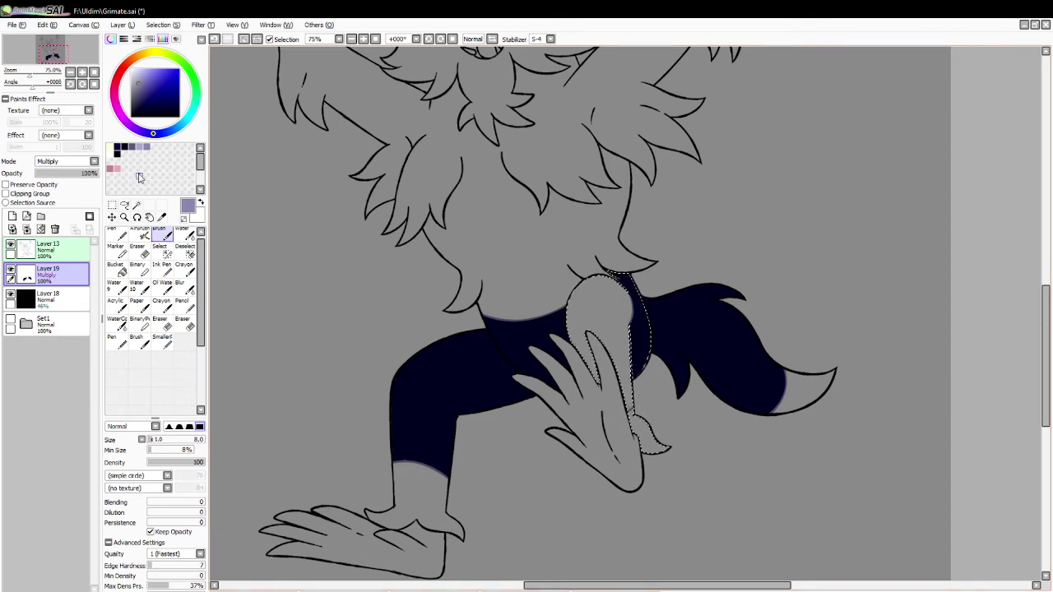
Fill the fur tuft below the raised leg's ankle edge with dark navy and deselect.
left_click(117, 150)
left_click(115, 266)
left_click(636, 448)
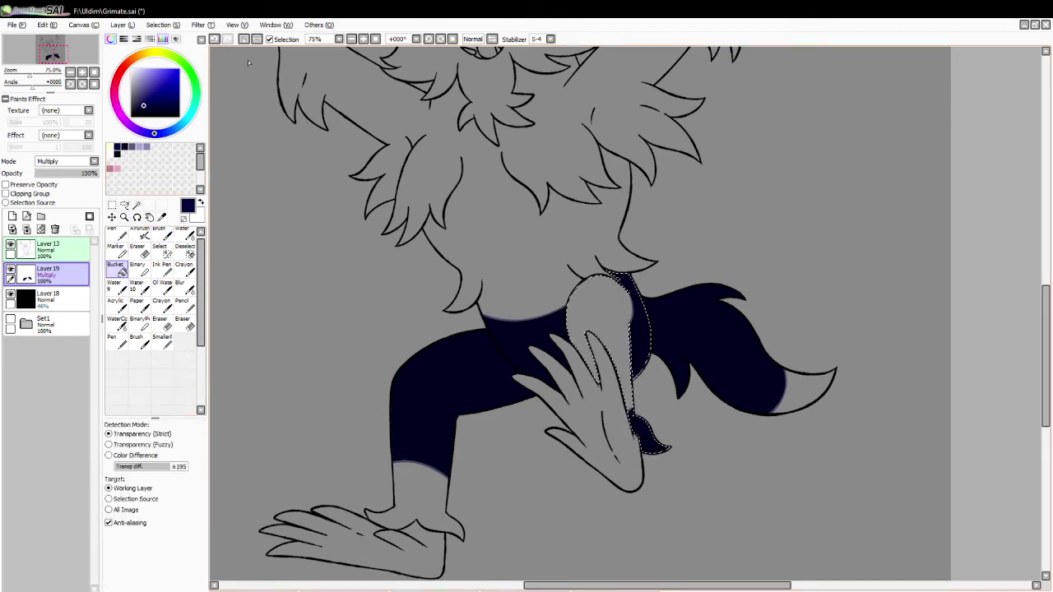
key("ctrl+d")
Select the raised foot and draw a curved violet shadow edge across the sole with the Brush at size 8.
left_click(137, 204)
left_click(635, 465)
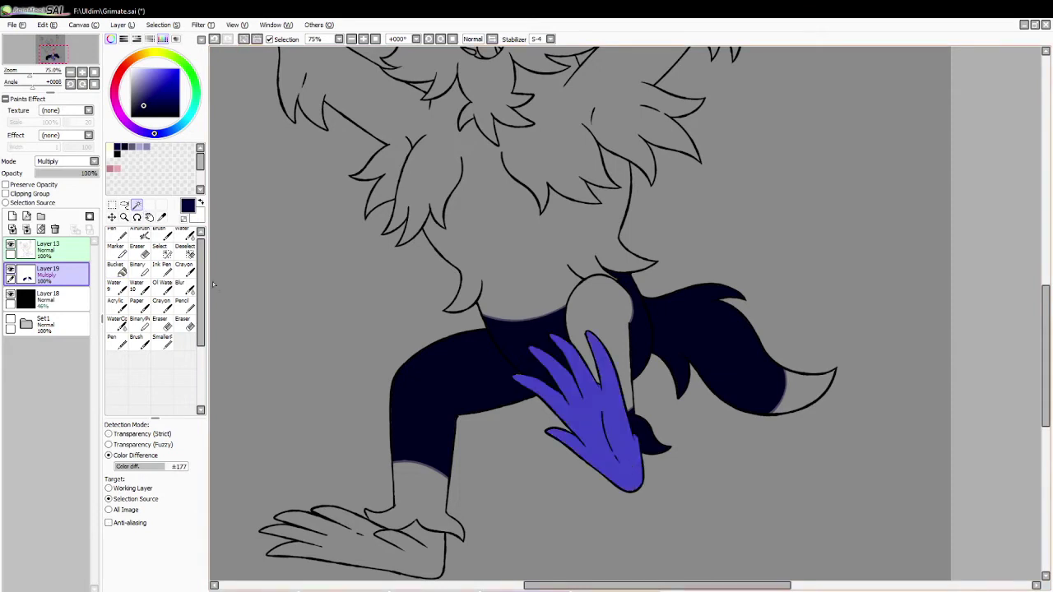
left_click(162, 237)
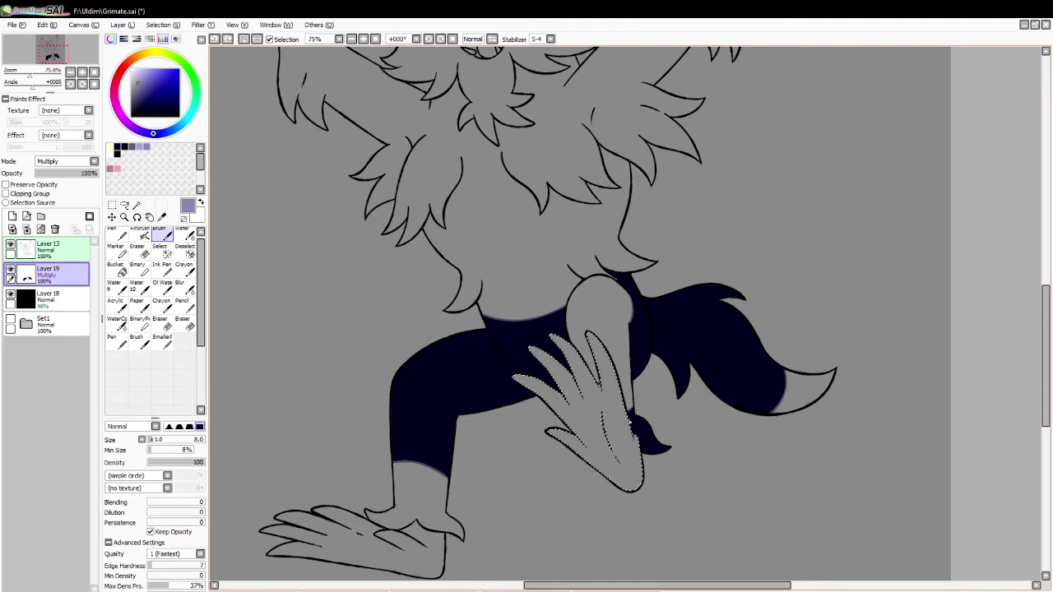
left_click_drag(610, 449, 591, 455)
key("ctrl+z")
left_click_drag(631, 416, 563, 450)
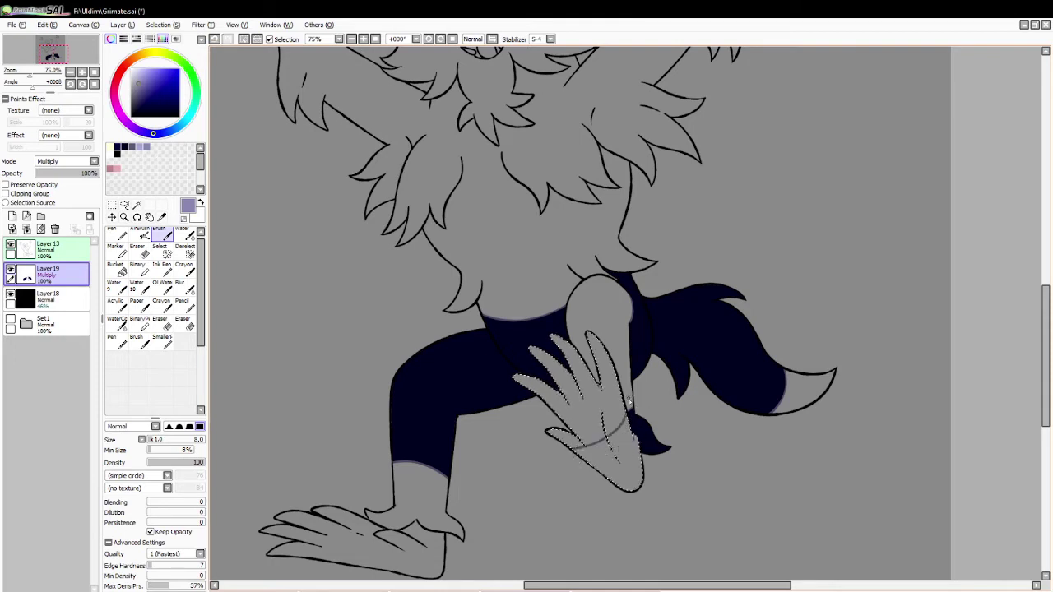
Fill the heel side of the raised foot beyond the violet edge with dark navy and deselect.
left_click(124, 146)
left_click(116, 269)
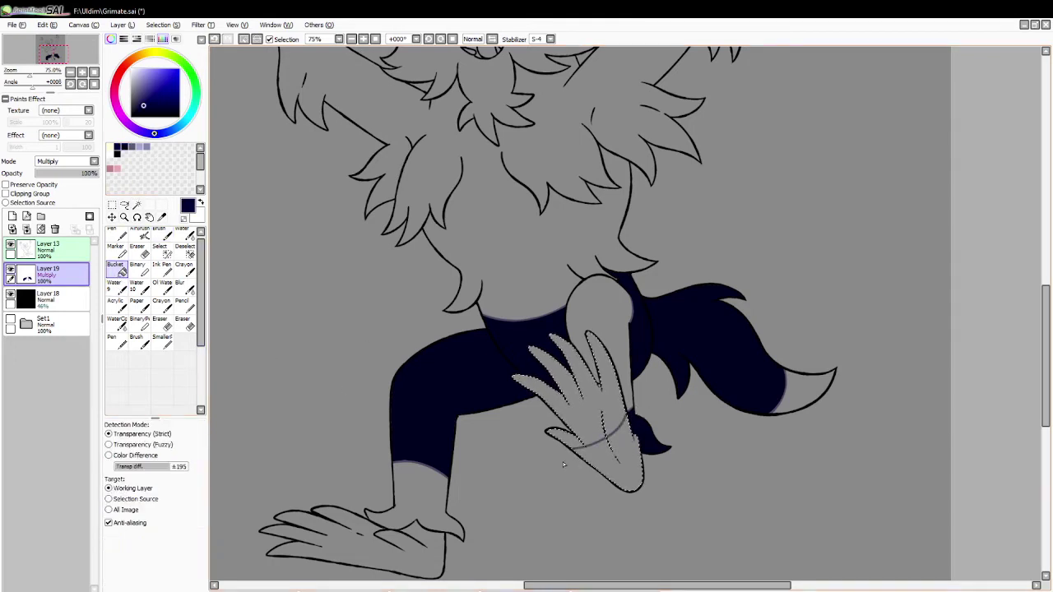
left_click(410, 293)
left_click(243, 39)
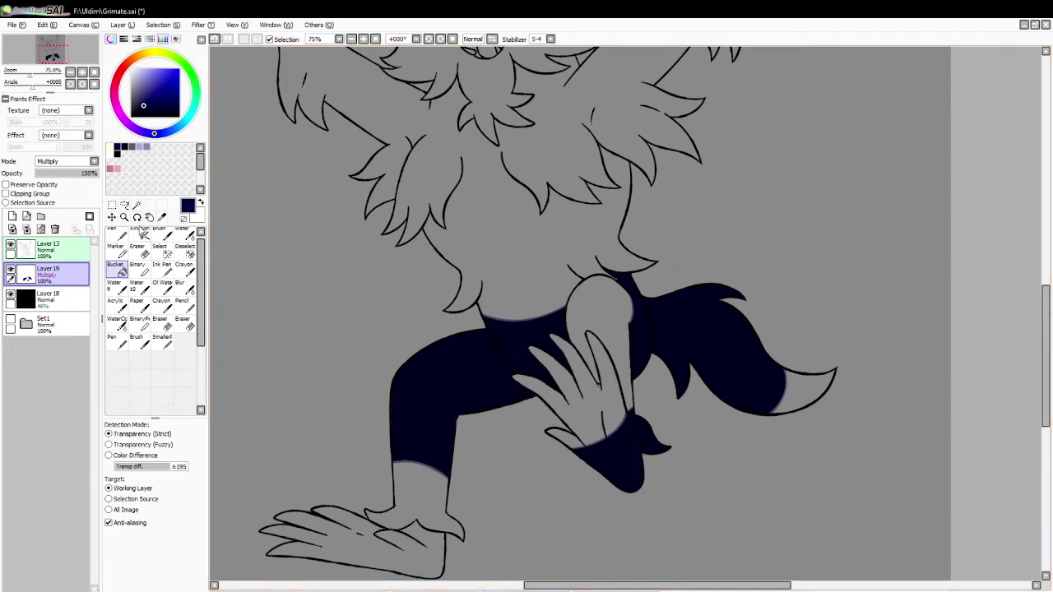
left_click(136, 204)
left_click(444, 554)
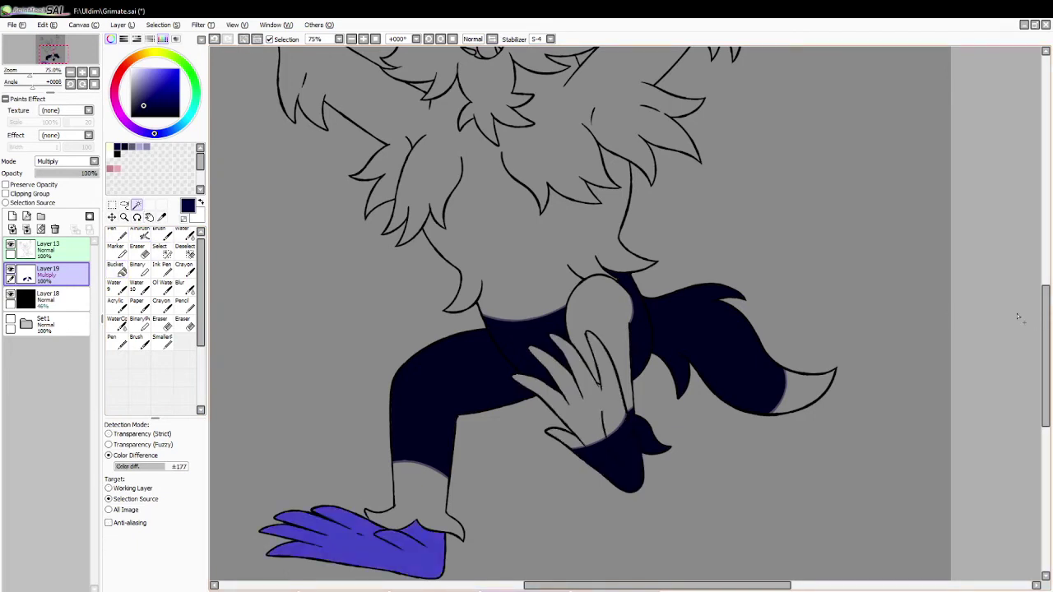
left_click(243, 40)
left_click(136, 246)
left_click(49, 250)
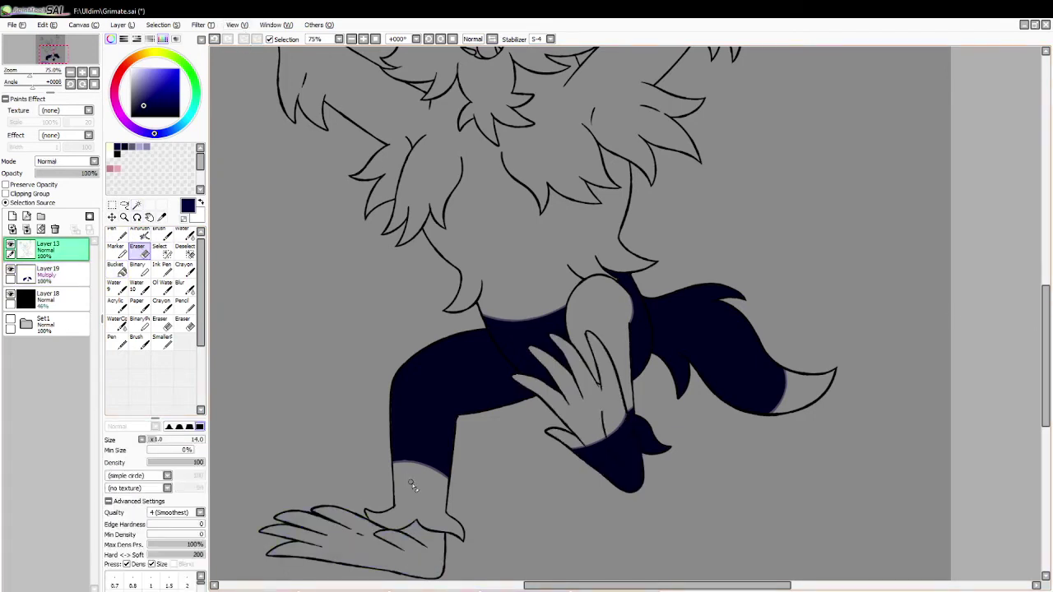
Select the standing foot on Layer 19 and try a curved violet shadow edge down its heel.
left_click(147, 146)
left_click(136, 205)
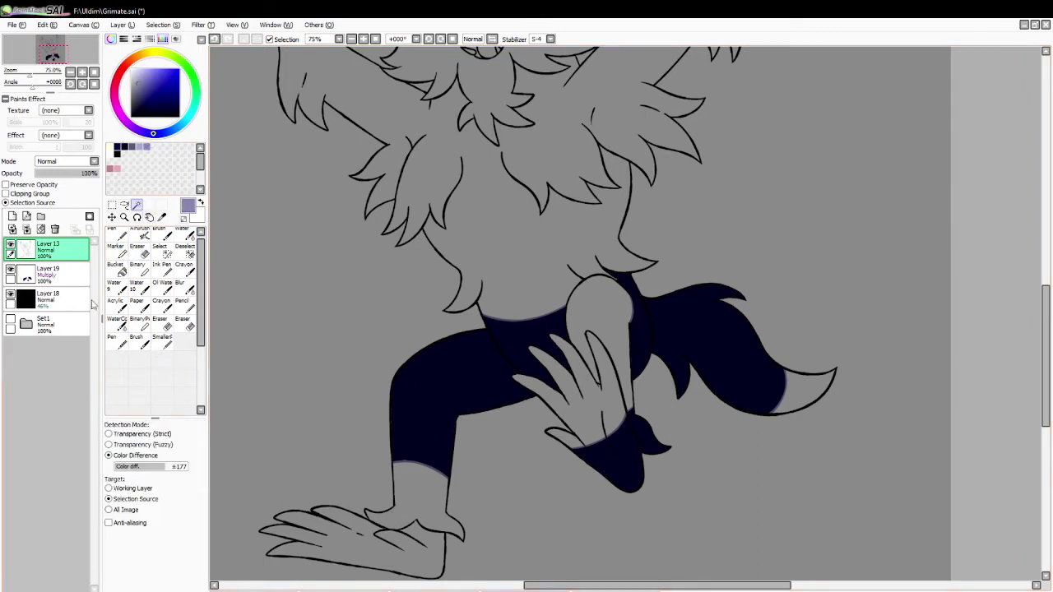
left_click(50, 273)
left_click(362, 547)
scroll(906, 357, "down", 2)
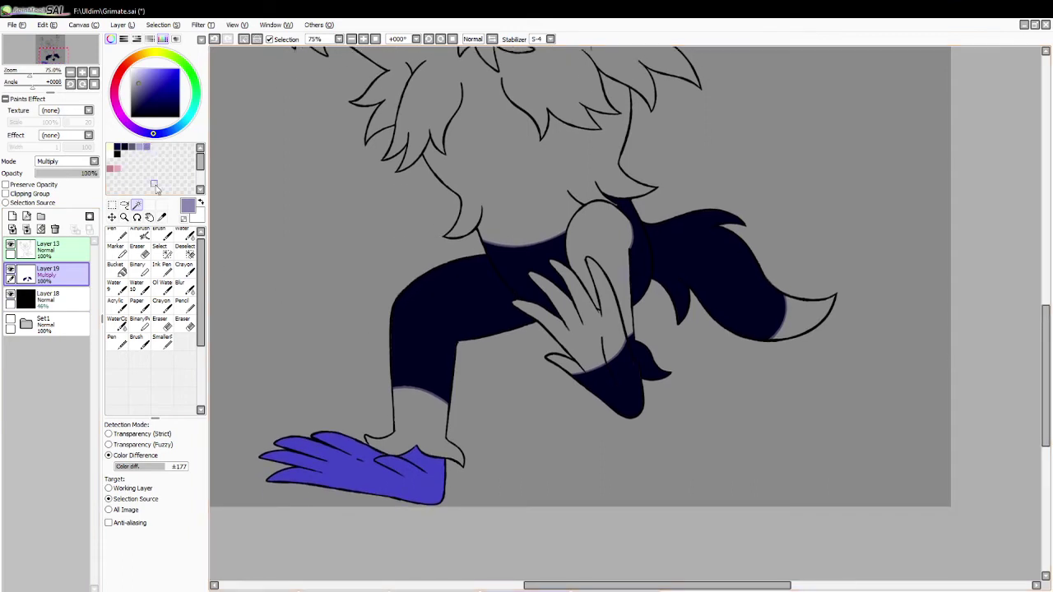
left_click(167, 237)
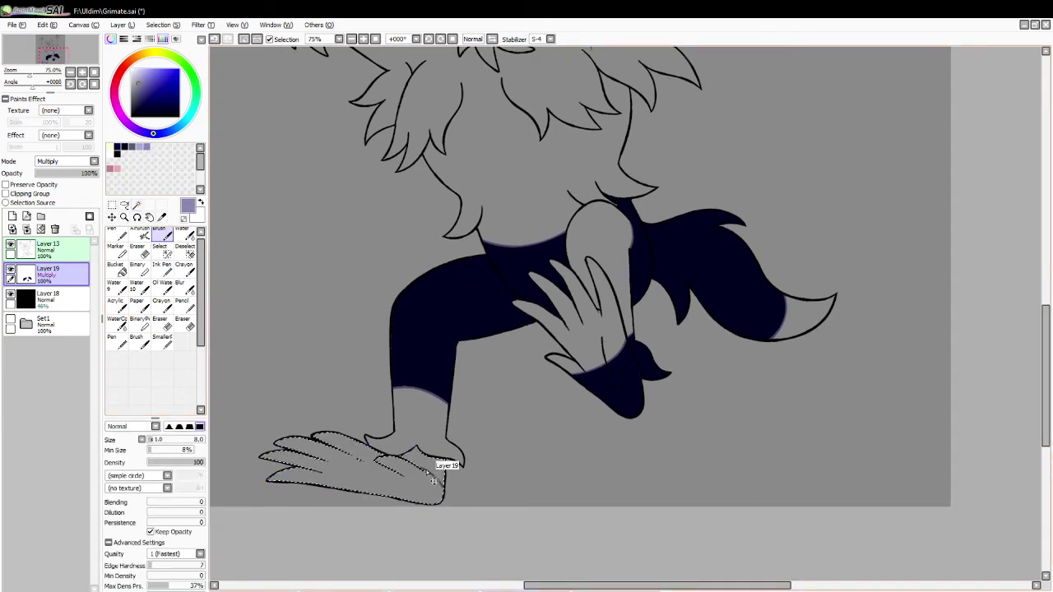
key("ctrl+z")
left_click_drag(422, 468, 452, 509)
key("ctrl+z")
left_click_drag(423, 468, 446, 503)
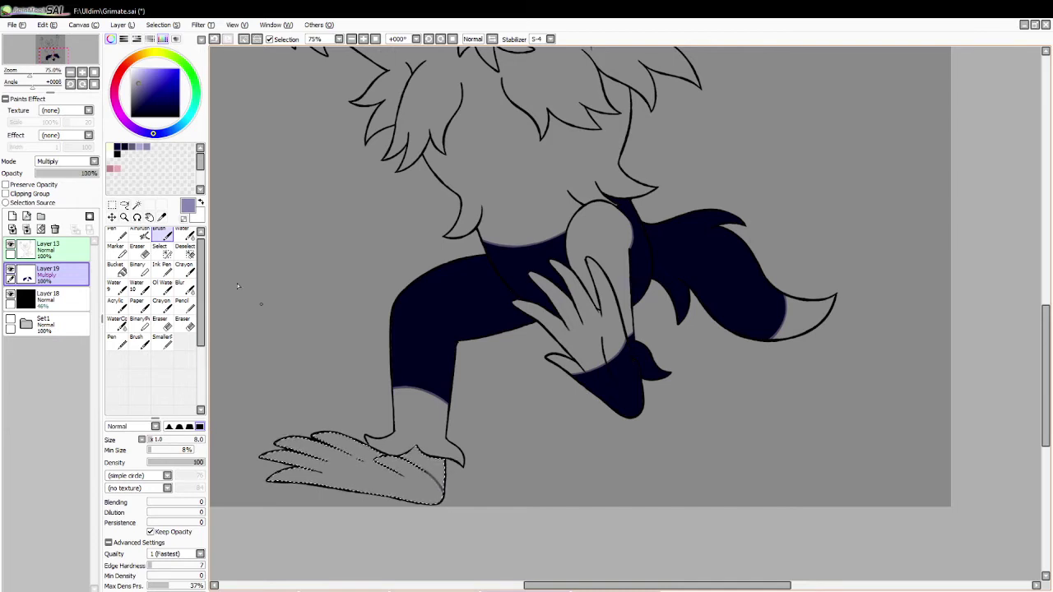
Draw violet shadow edges along the toes and heel of the standing foot, undoing unsatisfactory strokes.
left_click(125, 147)
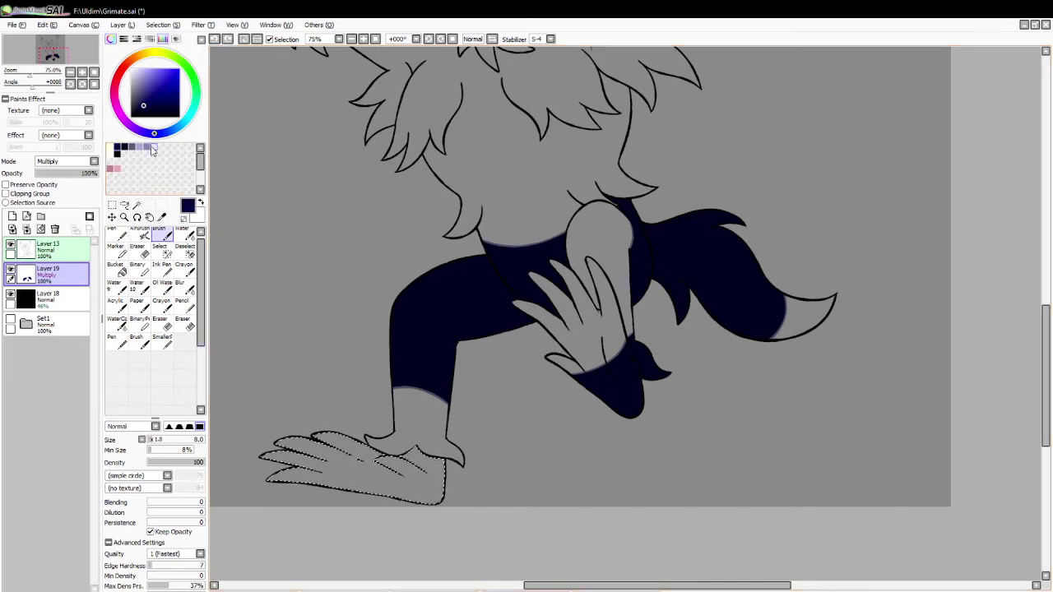
left_click(149, 148)
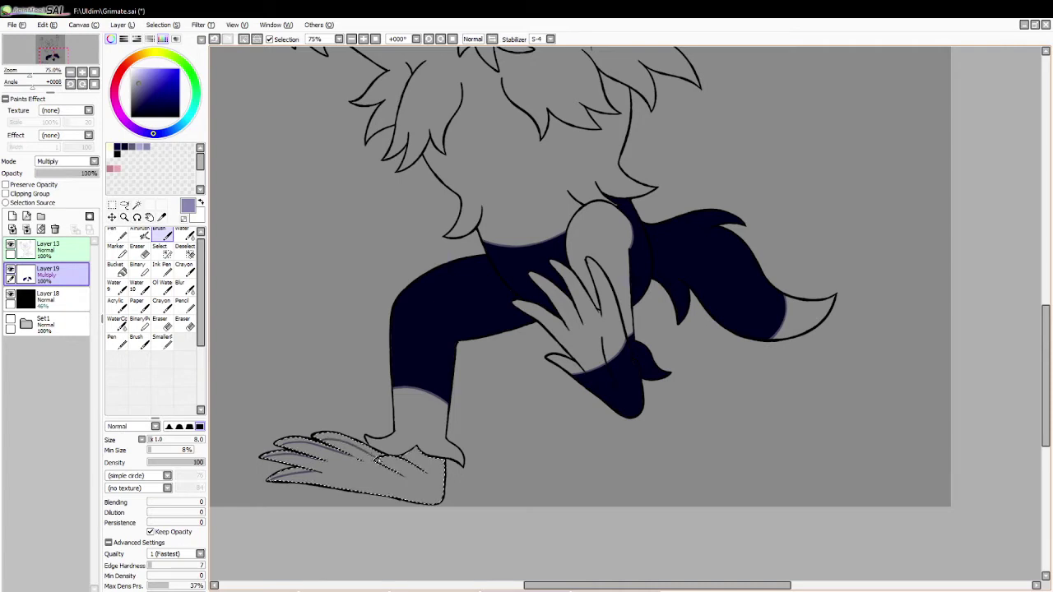
left_click_drag(361, 452, 367, 458)
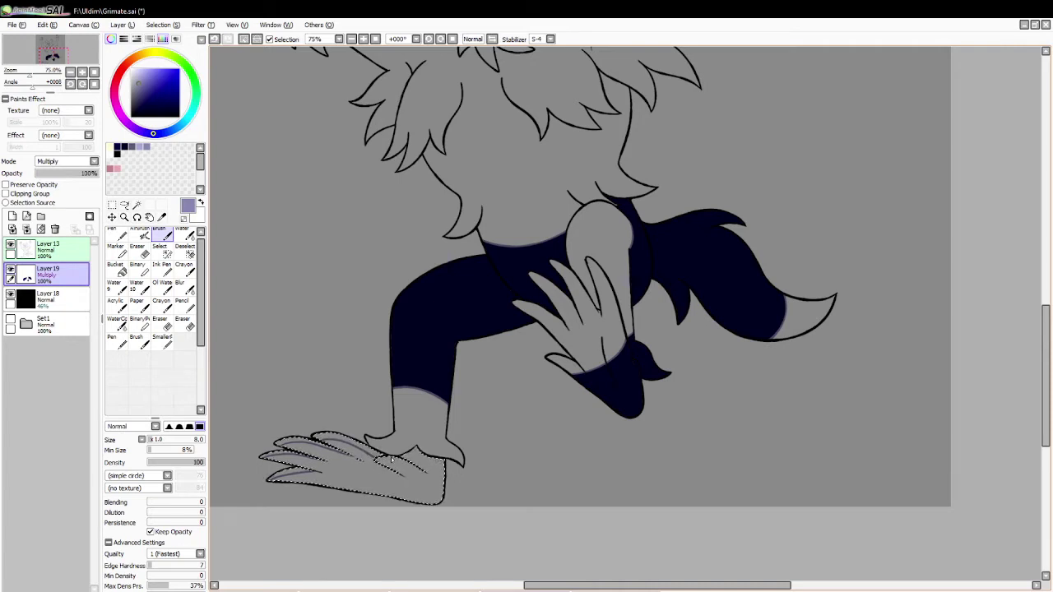
key("ctrl+z")
key("ctrl+z")
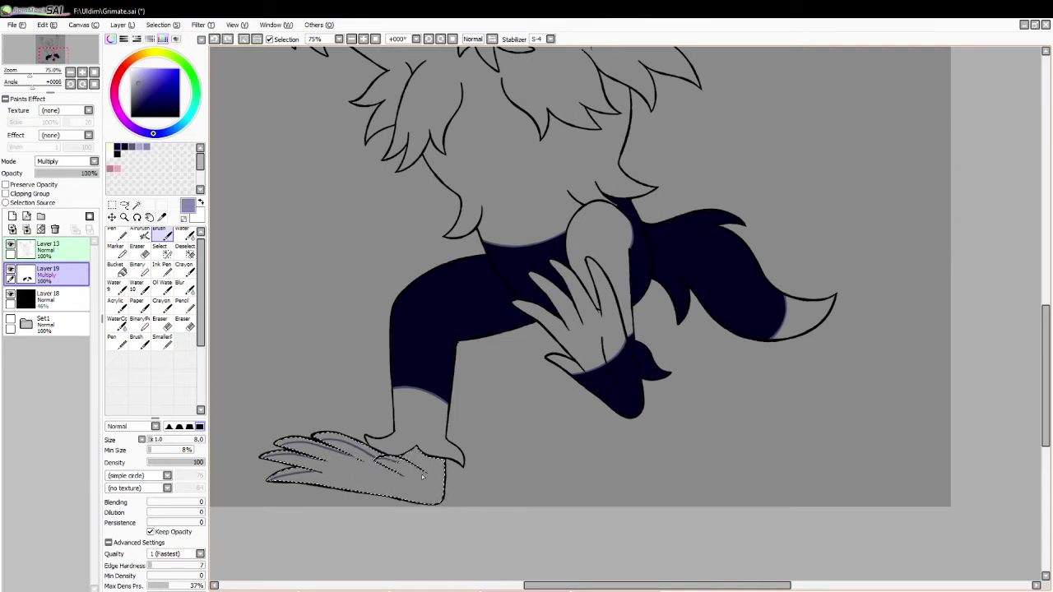
key("ctrl+z")
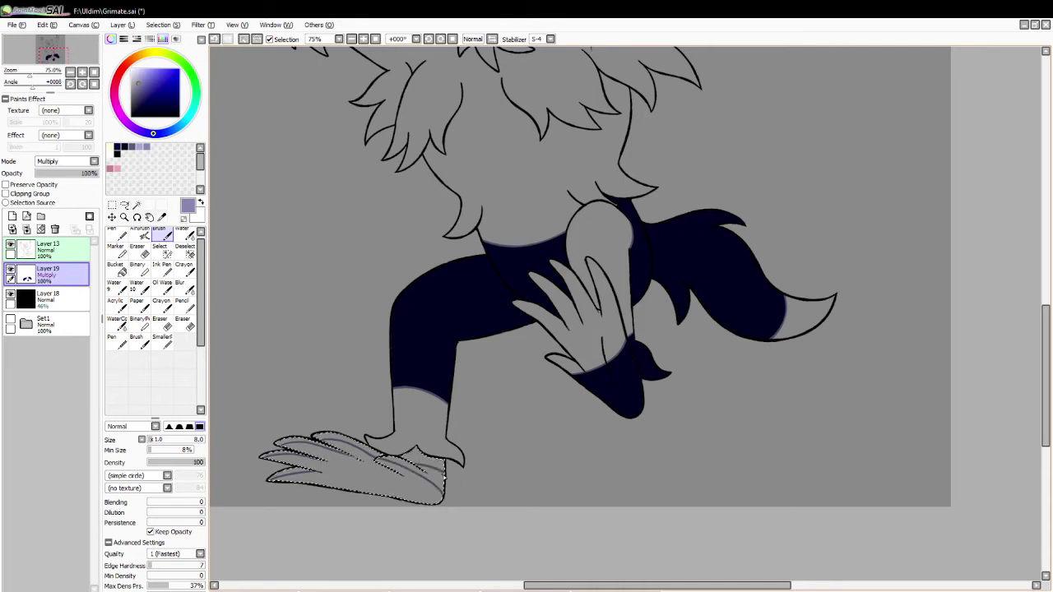
Fill the standing foot's areas bounded by the violet edges with dark navy and deselect.
left_click(118, 146)
left_click(116, 267)
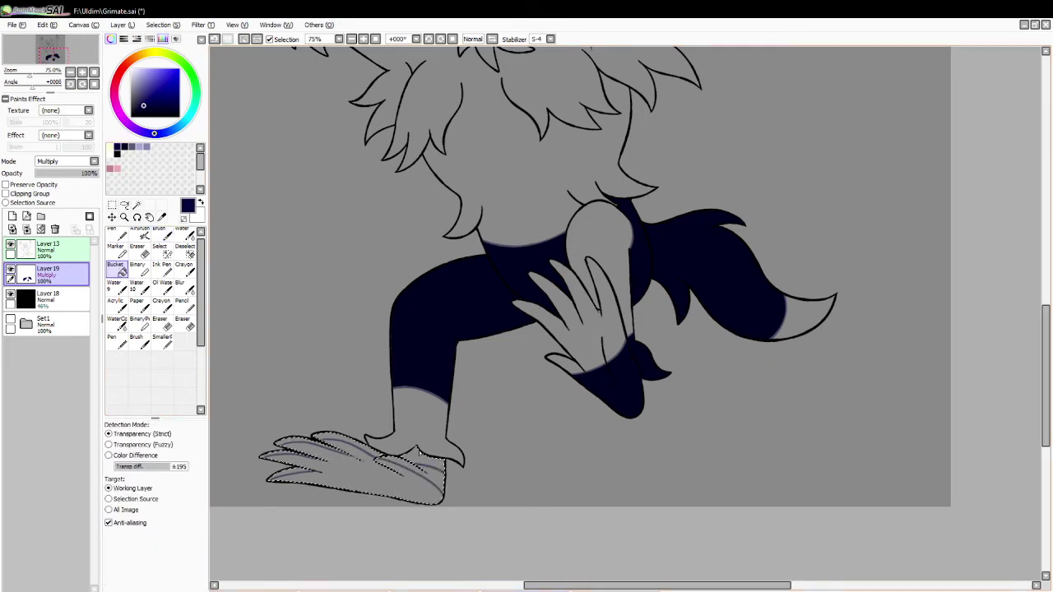
left_click(425, 473)
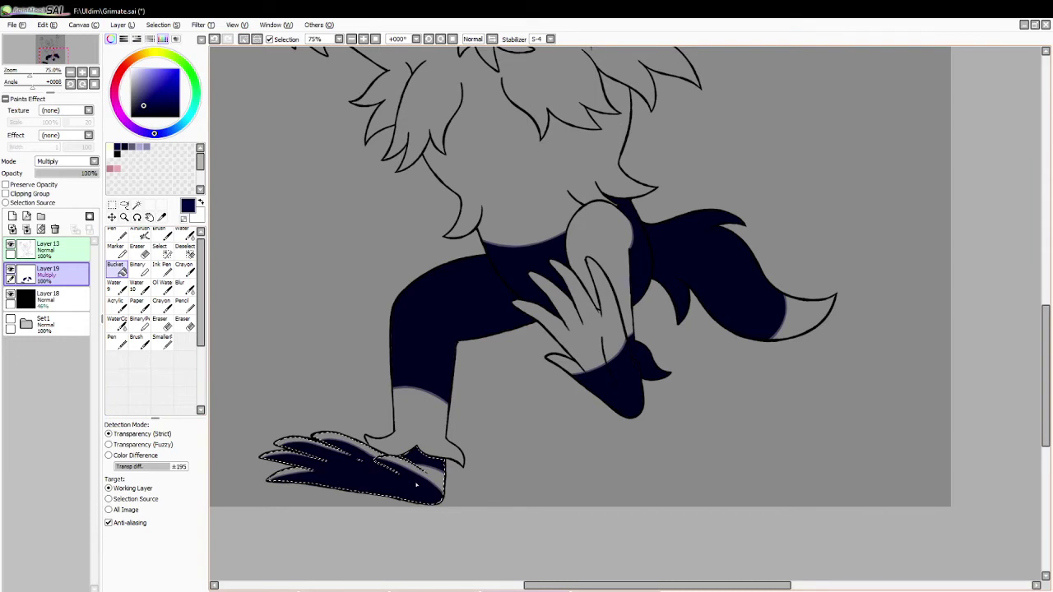
left_click(242, 39)
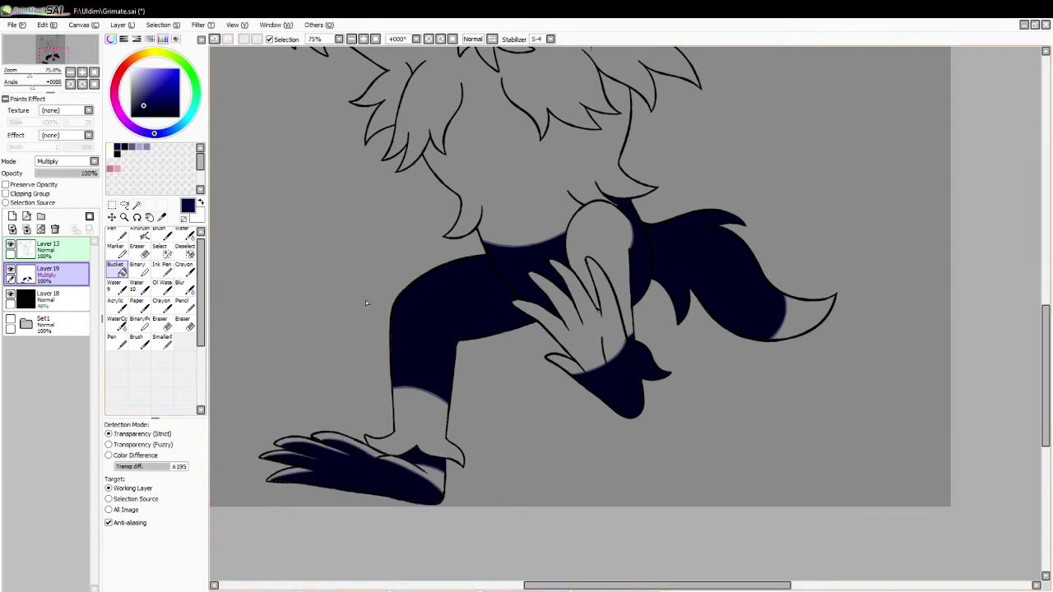
Reselect the whole standing foot and delete its shadow from Layer 19.
left_click(137, 205)
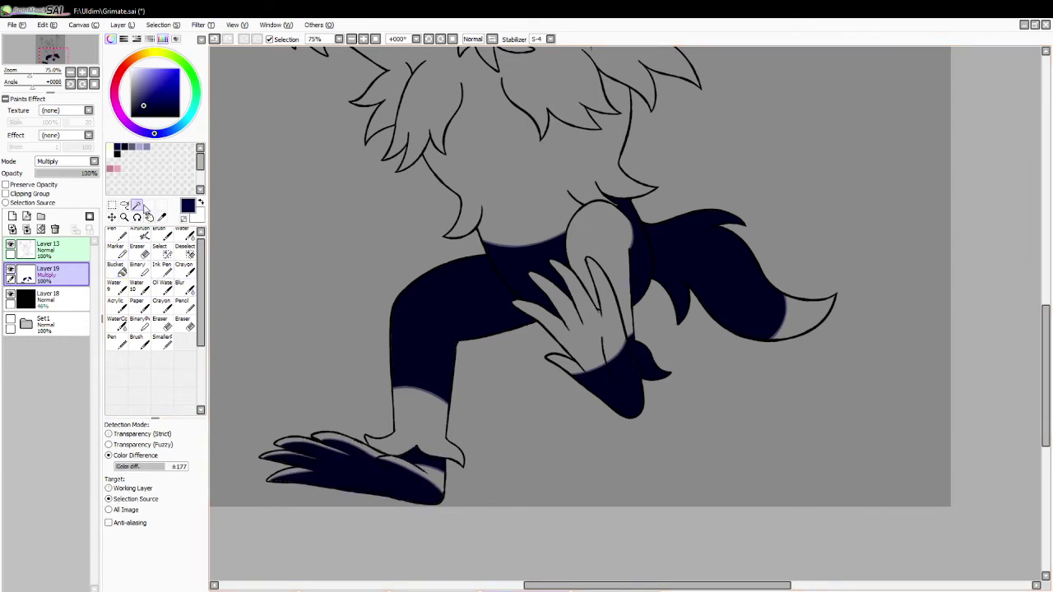
left_click(372, 469)
key("Delete")
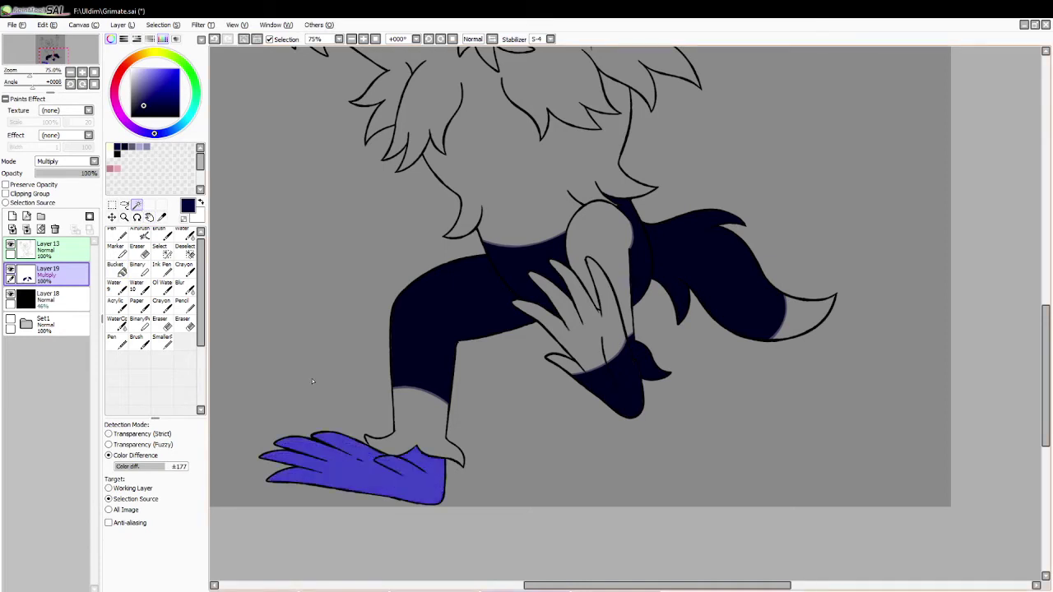
Shade the standing foot's heel on Layer 19 with a curved violet edge and a dark navy fill, then deselect.
left_click(145, 147)
left_click(159, 236)
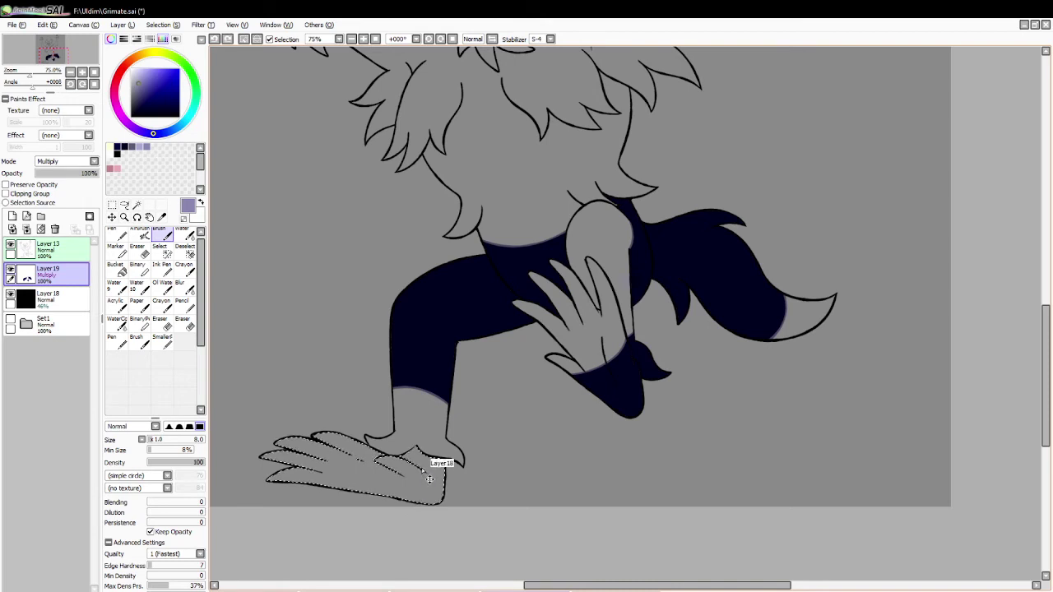
left_click_drag(427, 472, 417, 496)
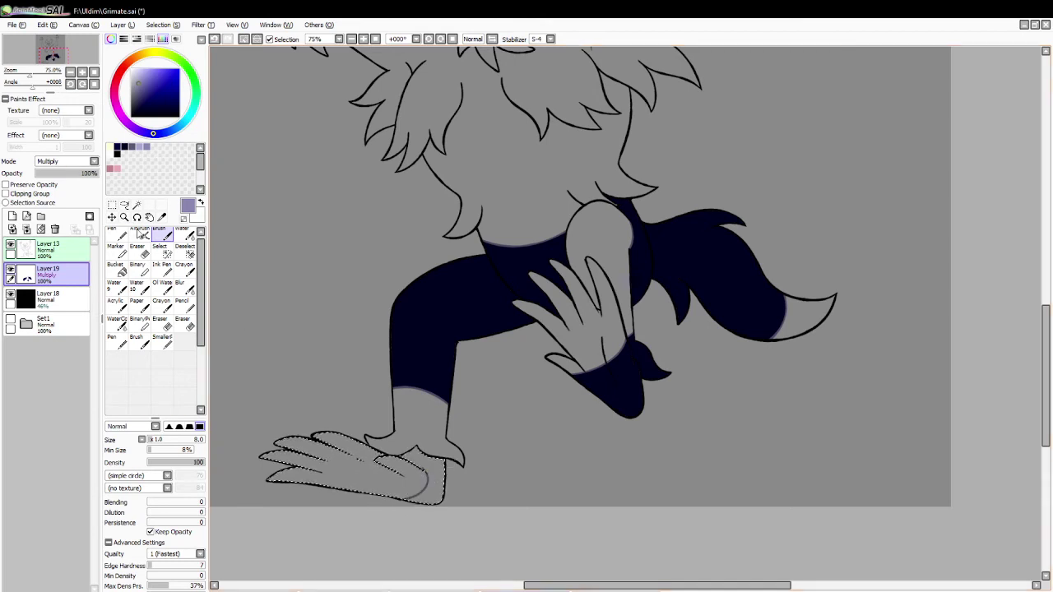
key("e")
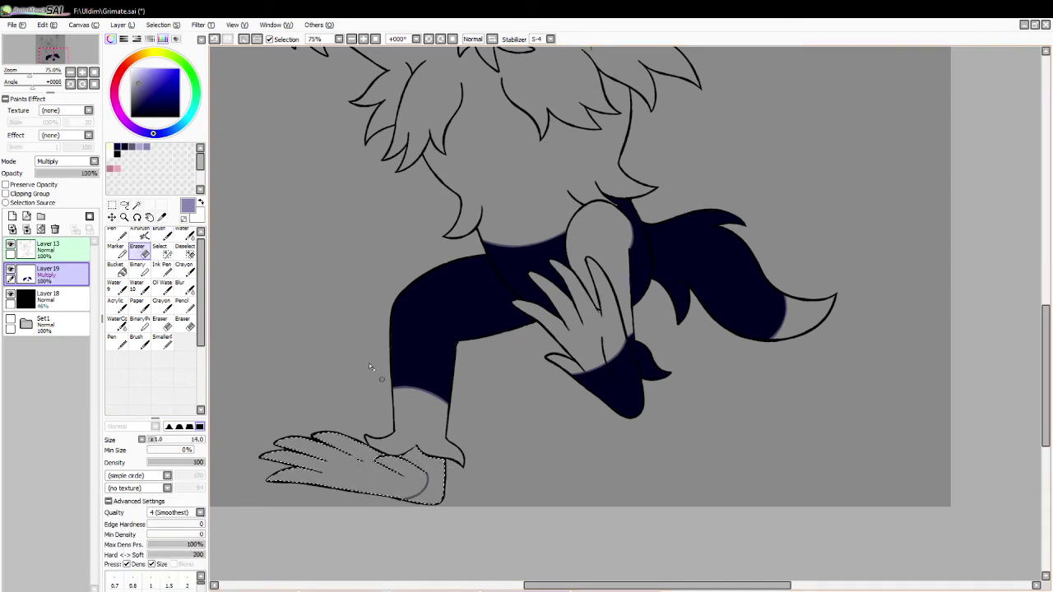
left_click(118, 147)
left_click(121, 270)
left_click(426, 461)
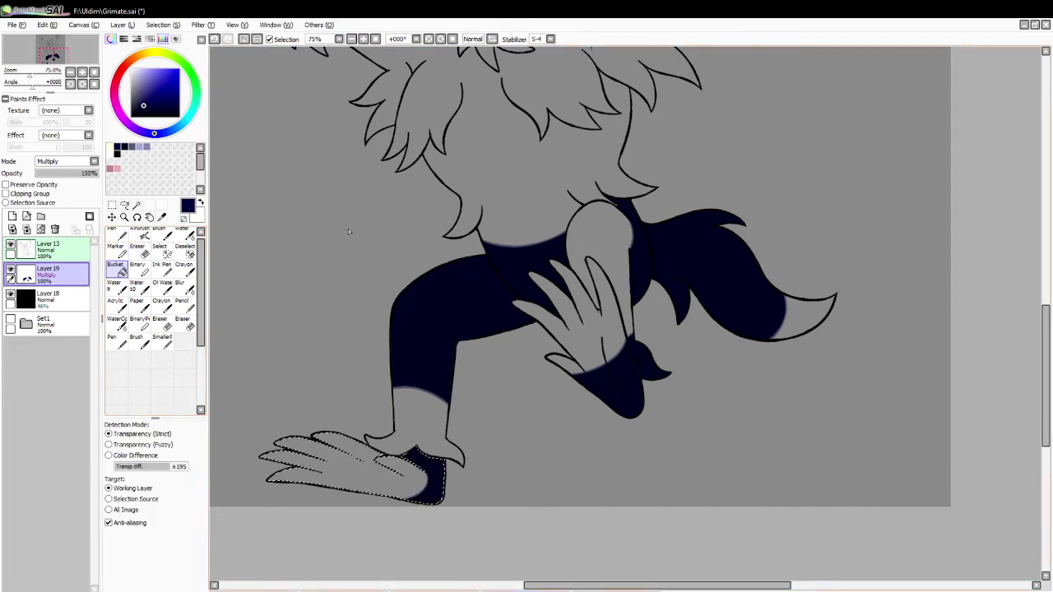
key("ctrl+d")
Select the creature's torso and arms and draw a curved violet shadow edge across the left upper arm.
left_click(137, 205)
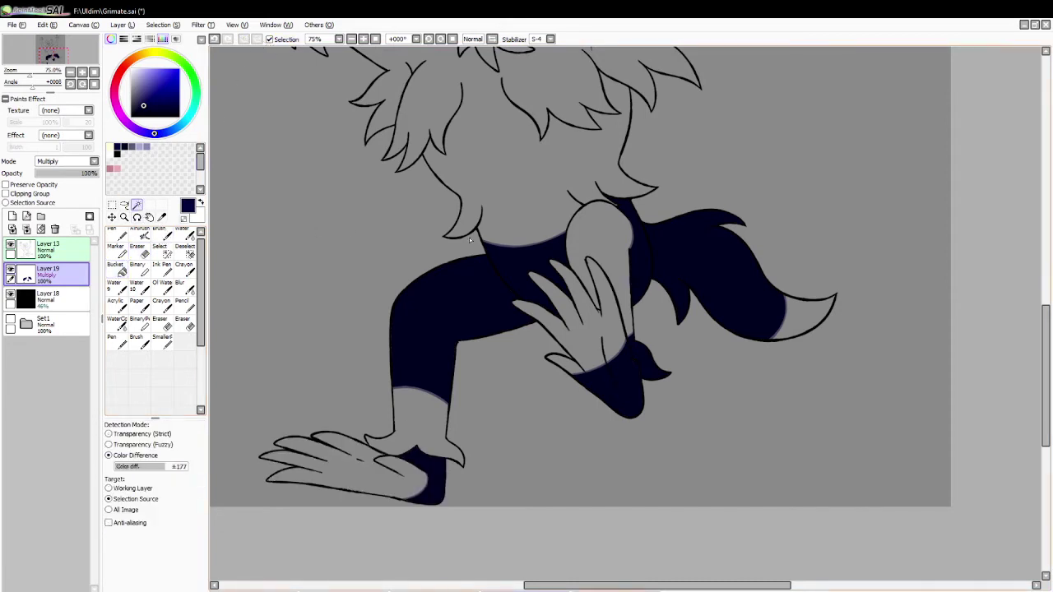
scroll(1033, 362, "up", 4)
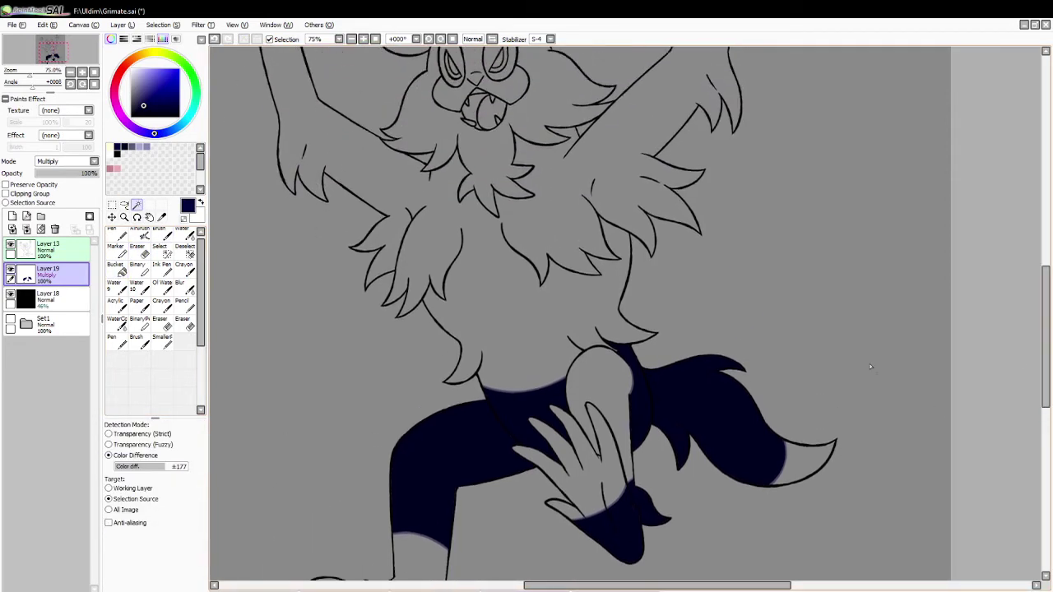
scroll(618, 318, "up", 3)
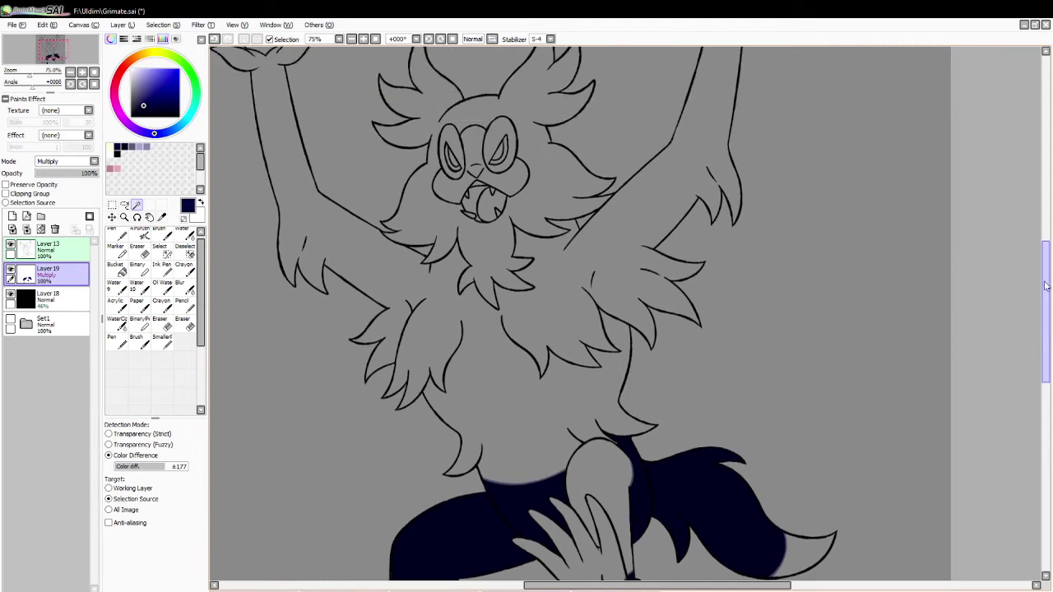
left_click(340, 277)
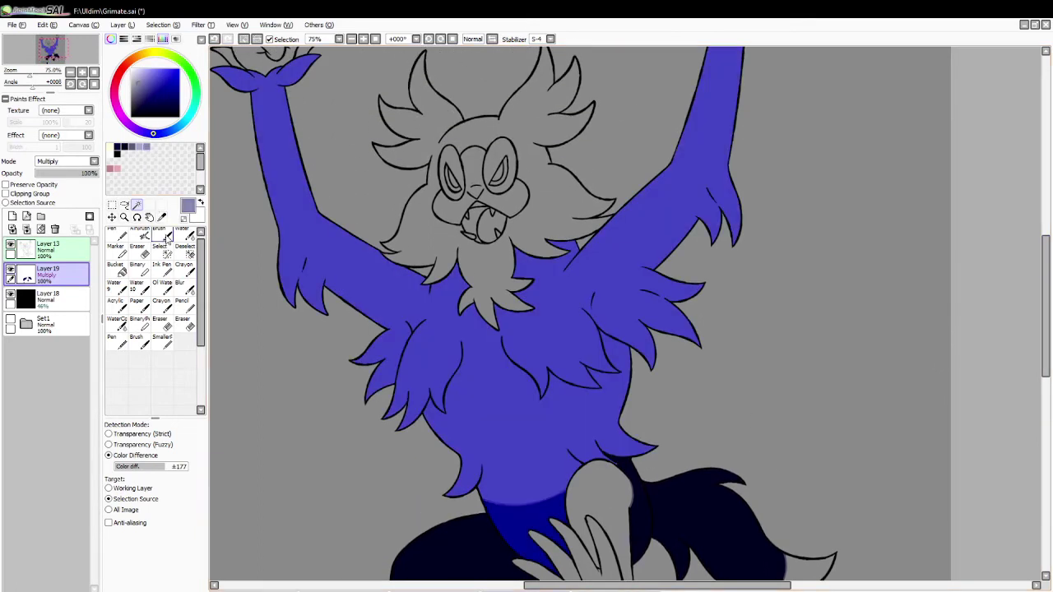
left_click(162, 236)
left_click_drag(339, 319, 337, 321)
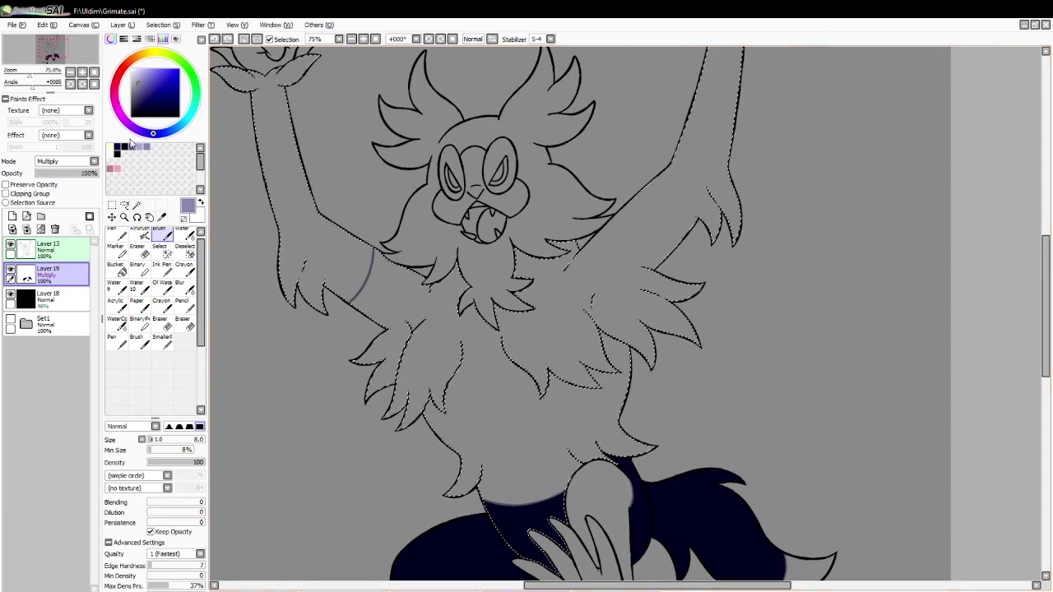
Close off the left shoulder and its fur tufts with dark navy strokes, fill the enclosed upper arm navy, and deselect.
left_click(124, 153)
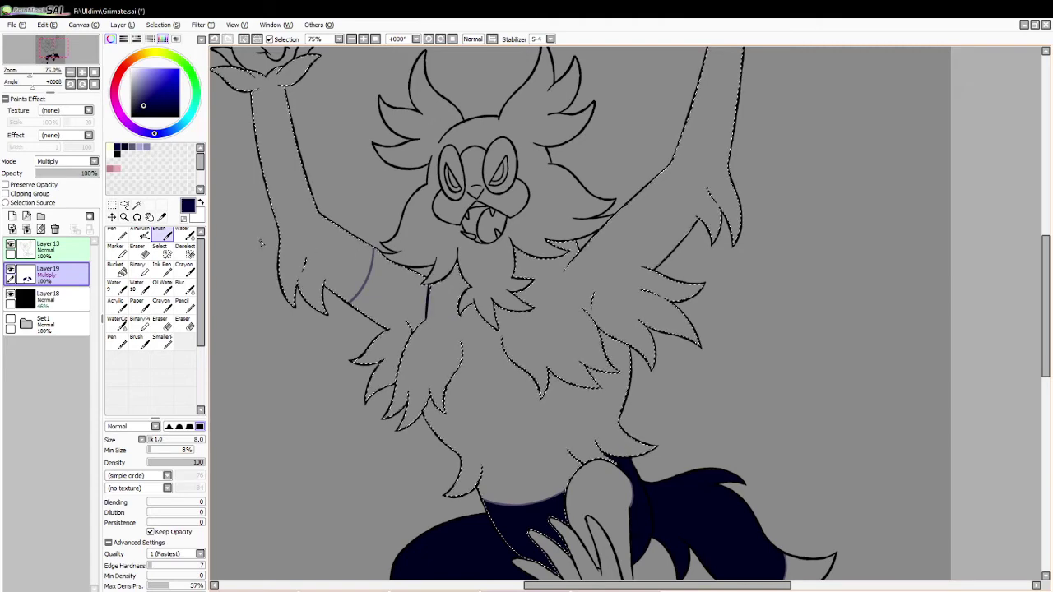
left_click(115, 264)
left_click(390, 315)
key("ctrl+z")
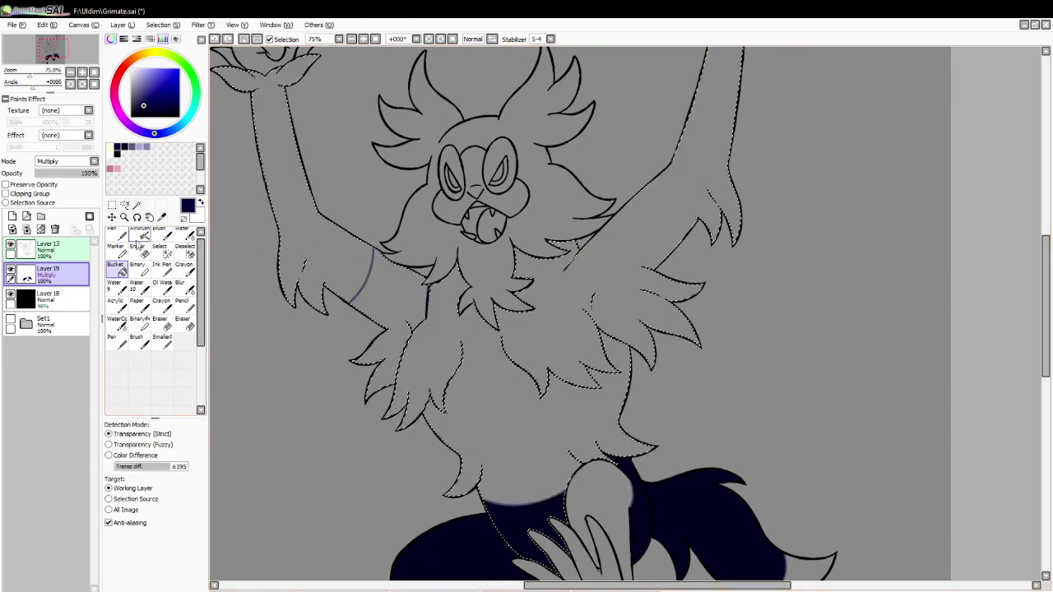
left_click(161, 235)
left_click_drag(424, 320, 400, 361)
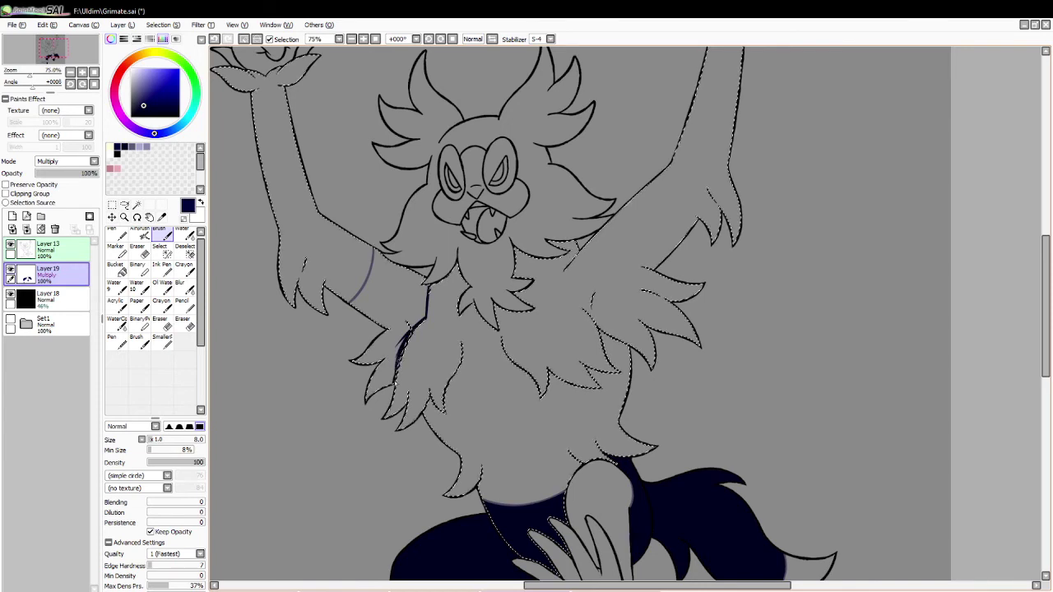
left_click(116, 267)
left_click(395, 304)
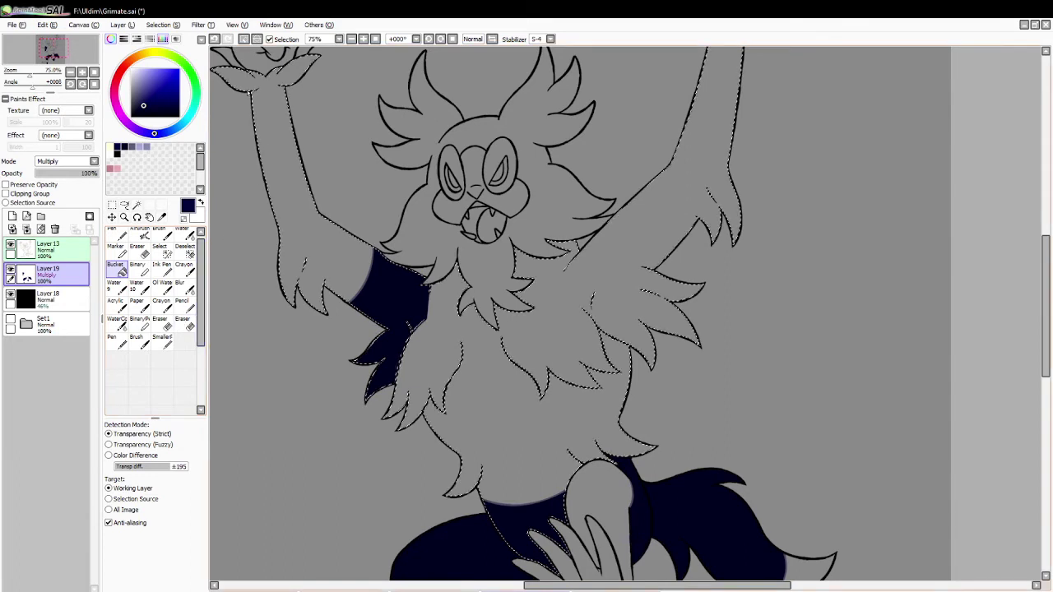
left_click(243, 39)
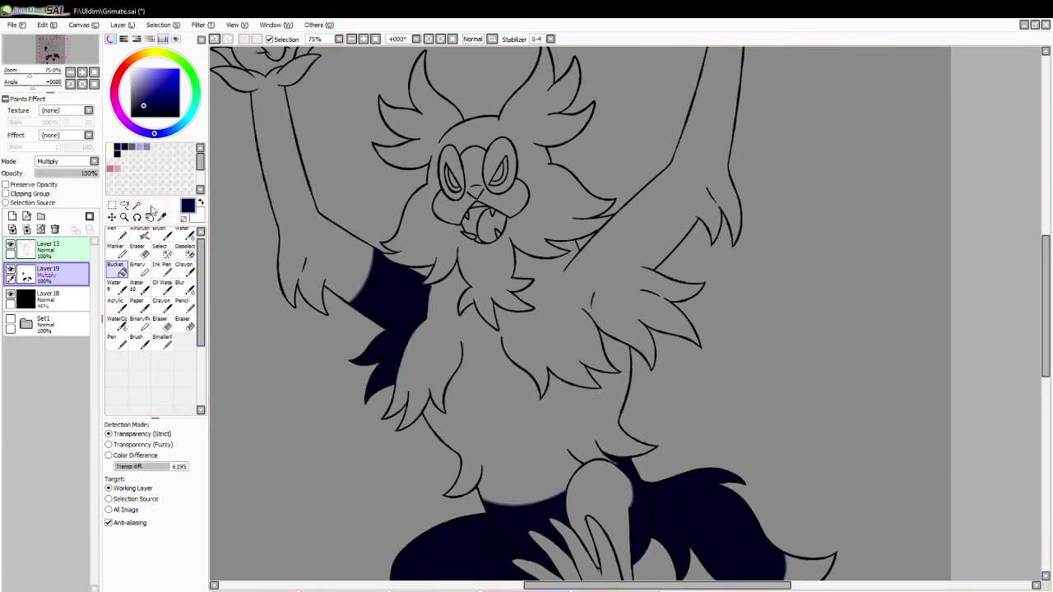
Select the inside of the creature's mouth behind the tongue and fill it with dark navy, then deselect.
left_click(137, 204)
scroll(950, 321, "up", 3)
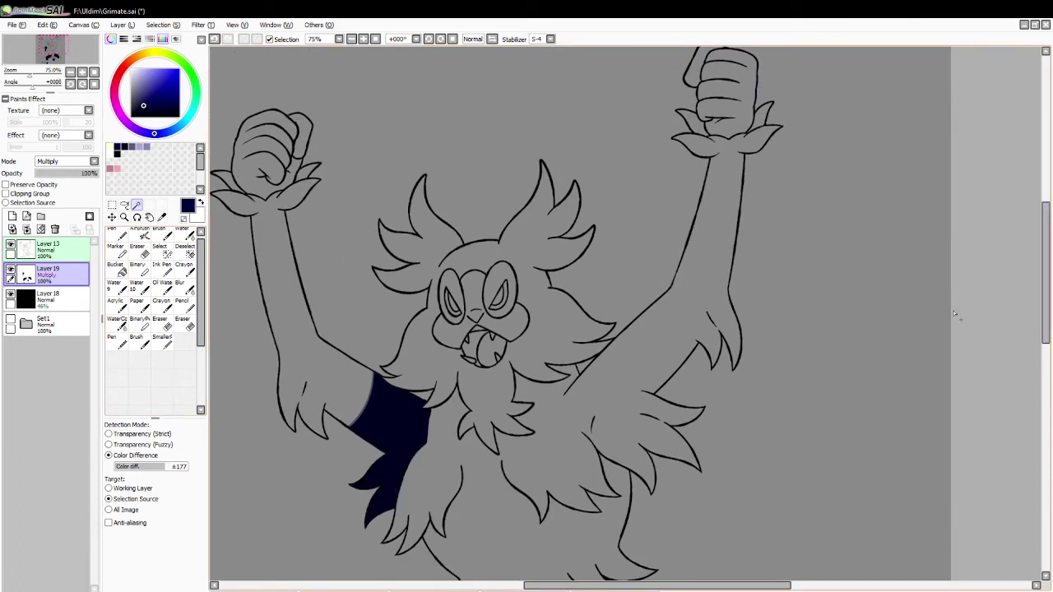
left_click(471, 353)
left_click(115, 267)
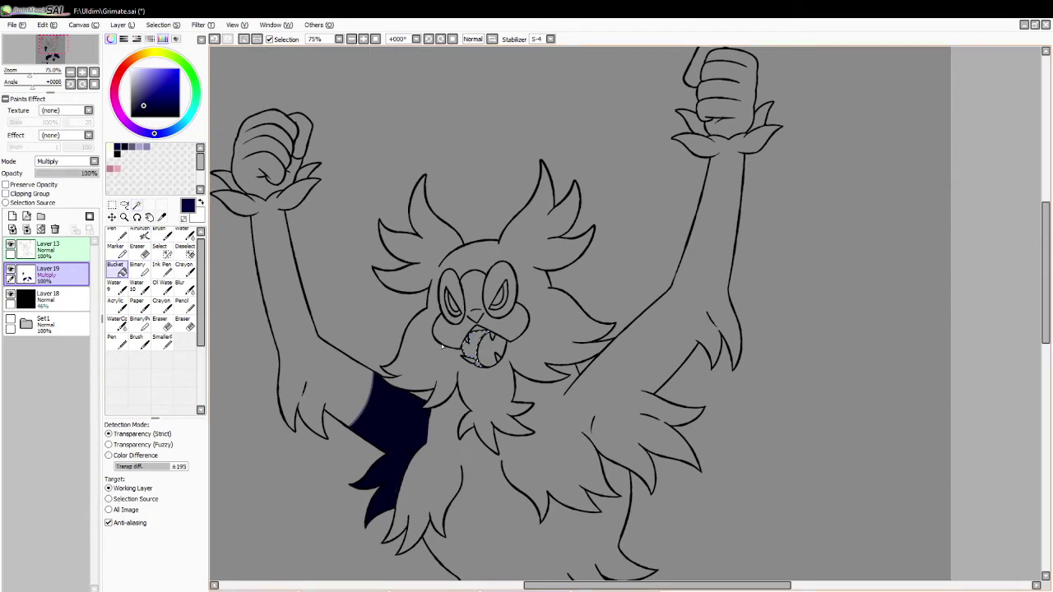
left_click(473, 350)
left_click(245, 41)
Select the tongue, draw a curved violet shadow edge across it, and fill the area above with dark navy.
left_click(137, 205)
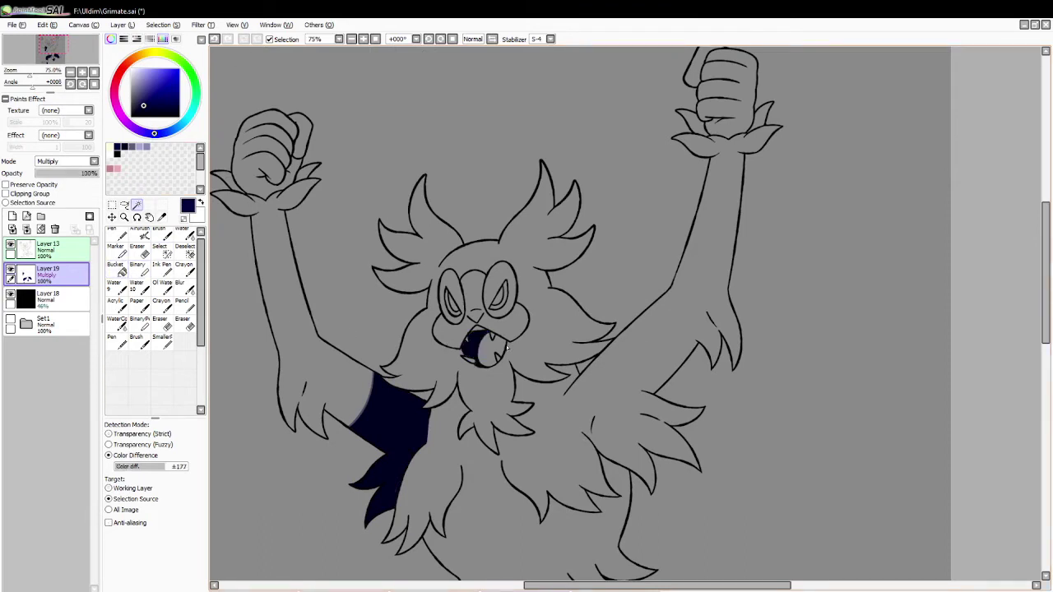
left_click(491, 348)
left_click(146, 146)
left_click(162, 235)
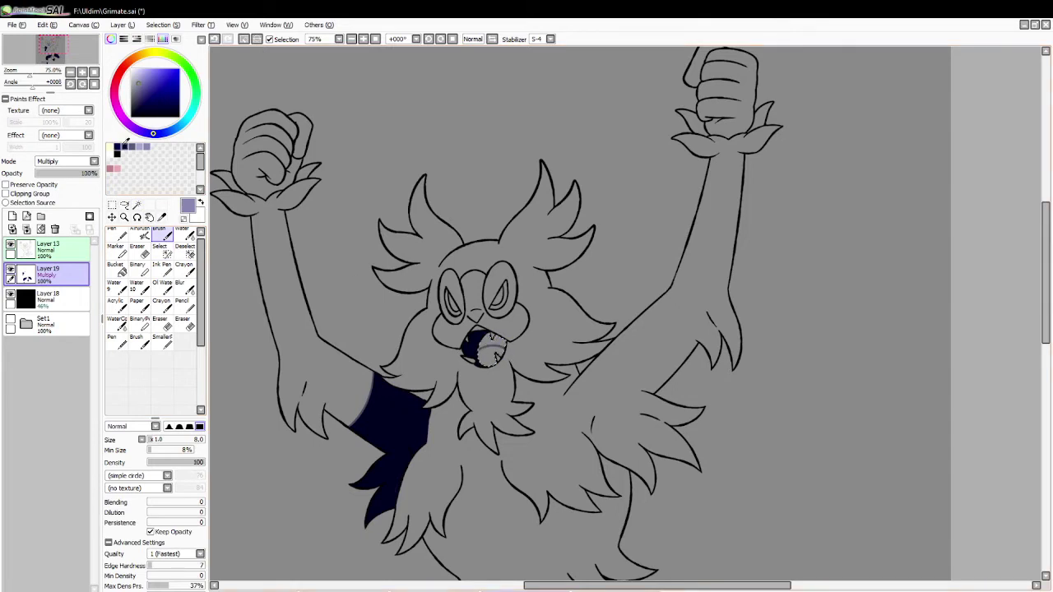
left_click(124, 146)
left_click(115, 267)
left_click(498, 340)
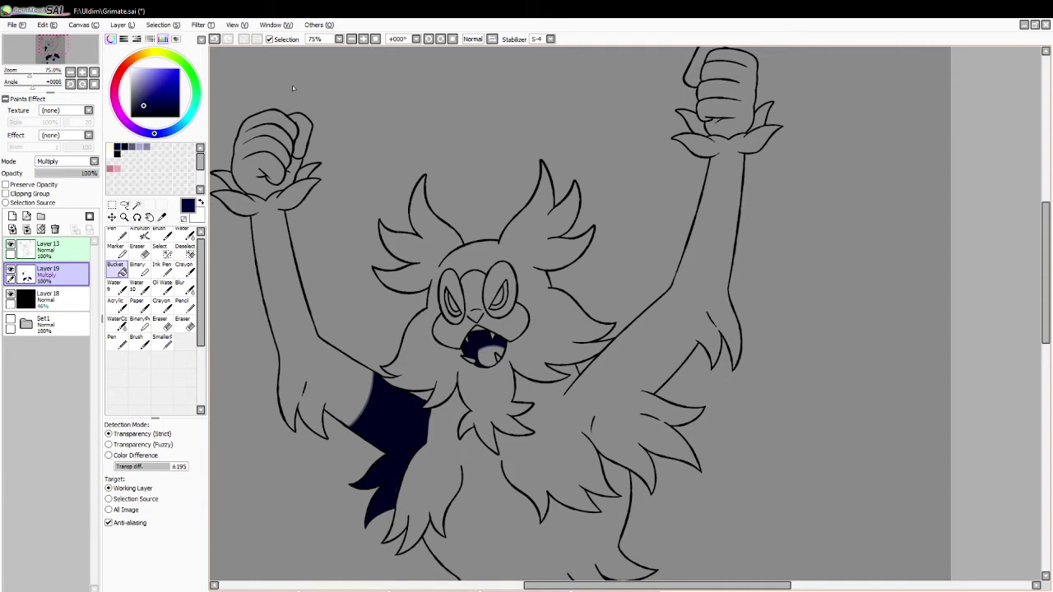
Shade the neck and shoulder area beneath the mane with a violet edge and a dark navy fill, then deselect.
left_click(137, 206)
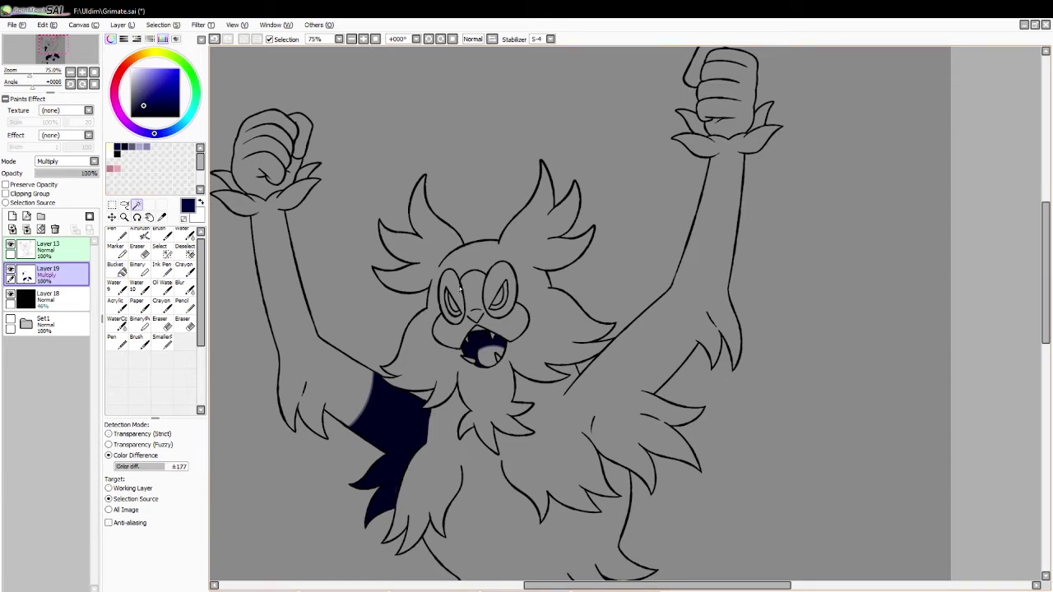
left_click(541, 407)
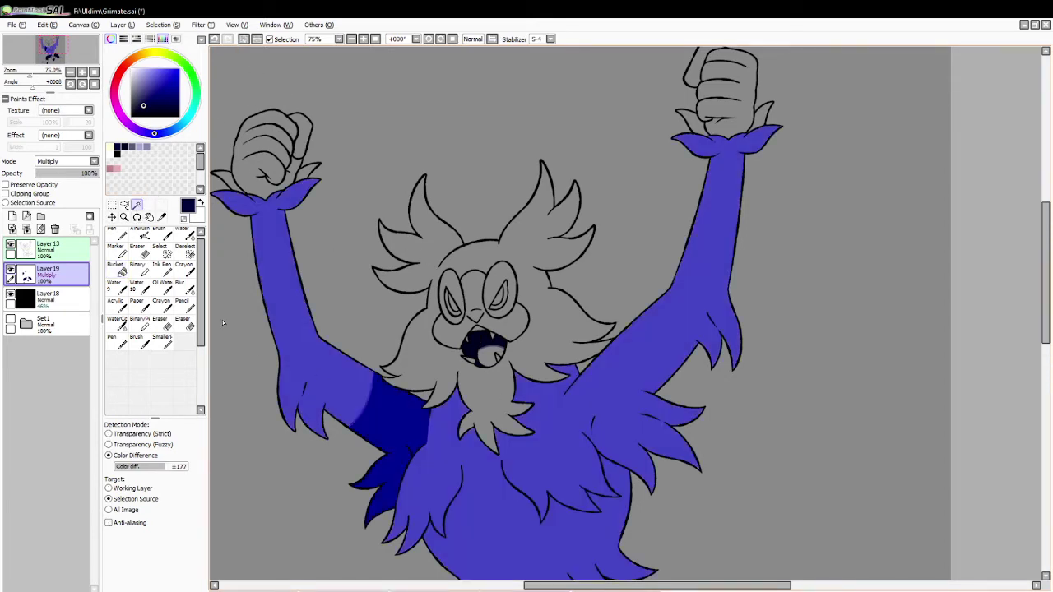
left_click(146, 148)
left_click(167, 235)
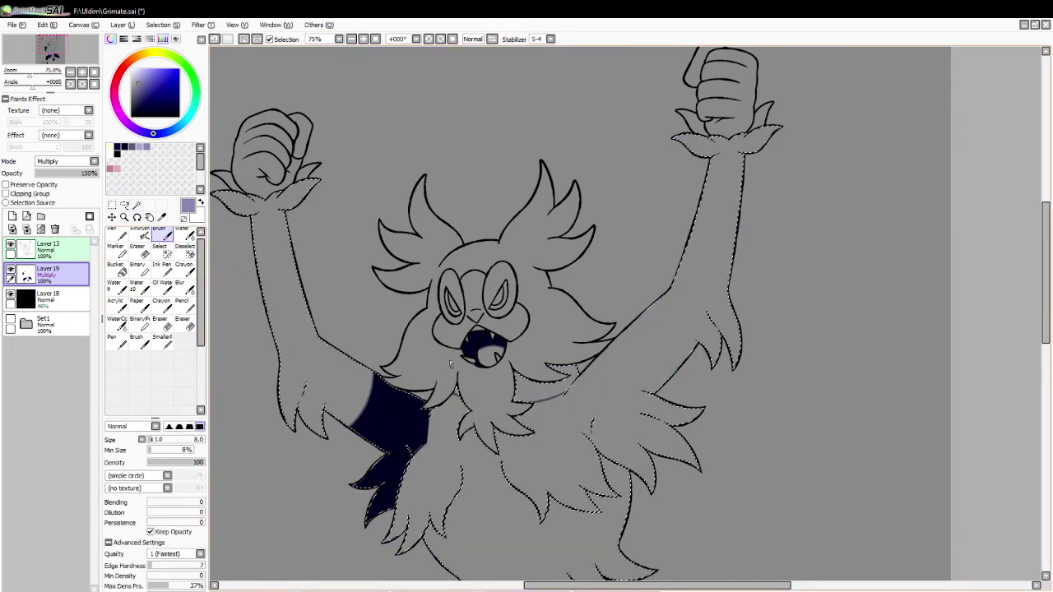
left_click(118, 147)
left_click(117, 269)
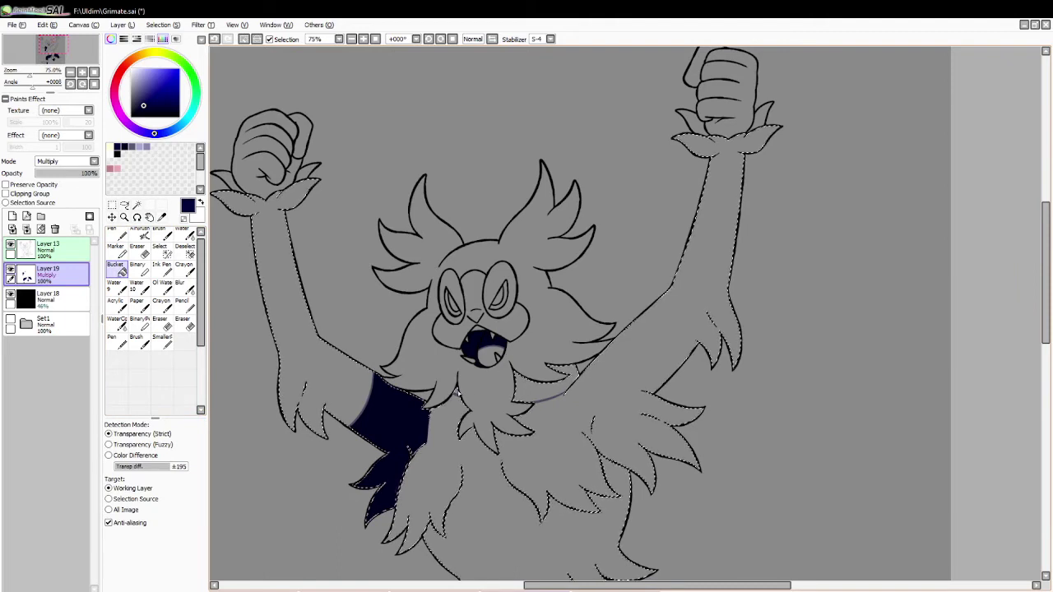
left_click(547, 383)
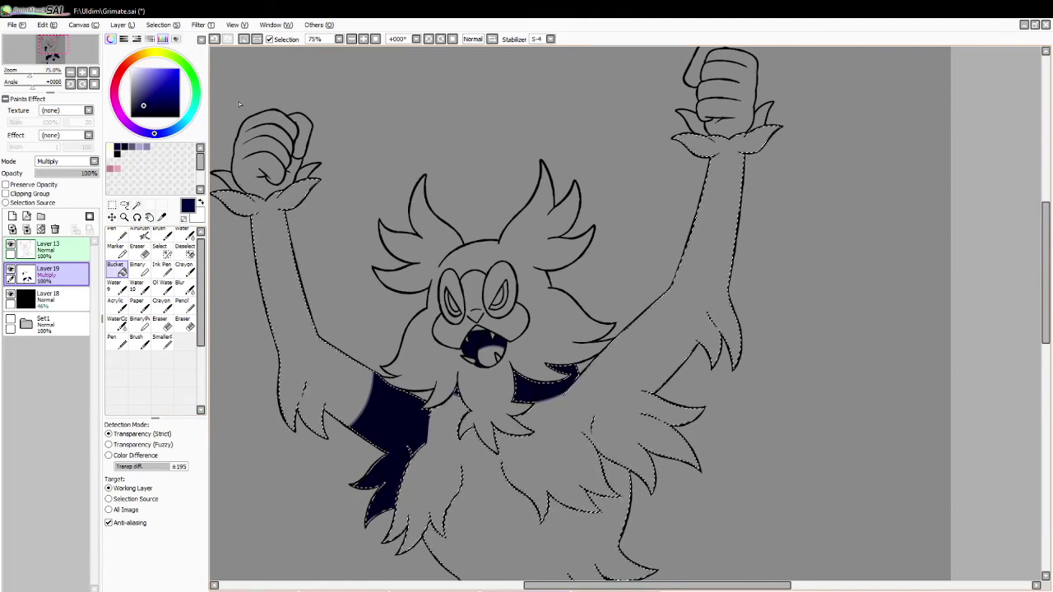
key("ctrl+d")
Select the four inner fur tufts behind the wrists of both raised fists.
left_click(137, 205)
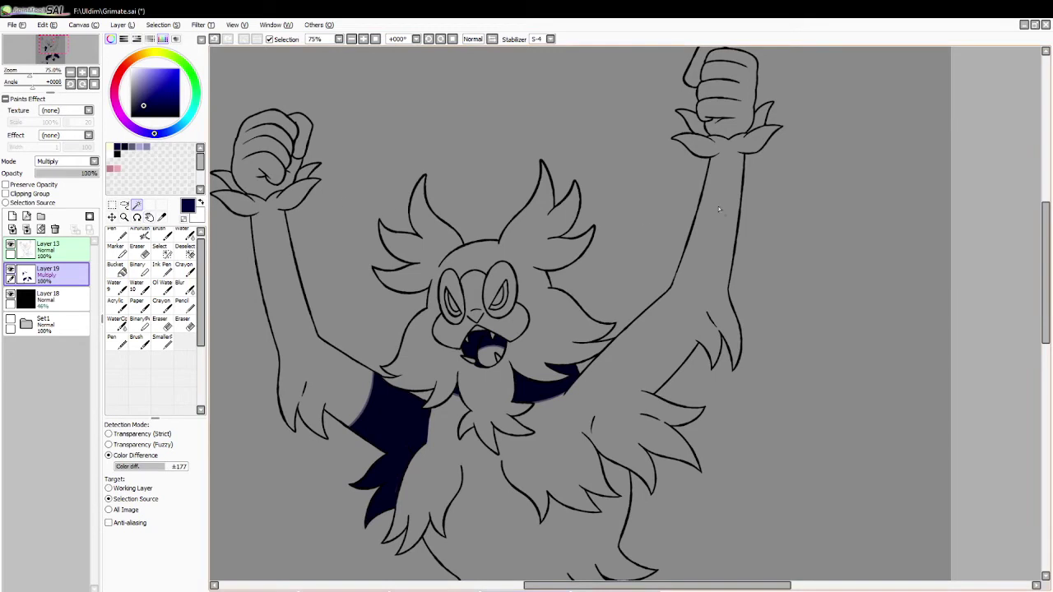
left_click(230, 189)
key("ctrl+z")
left_click(306, 173)
left_click(227, 182)
left_click(762, 120)
left_click(696, 123)
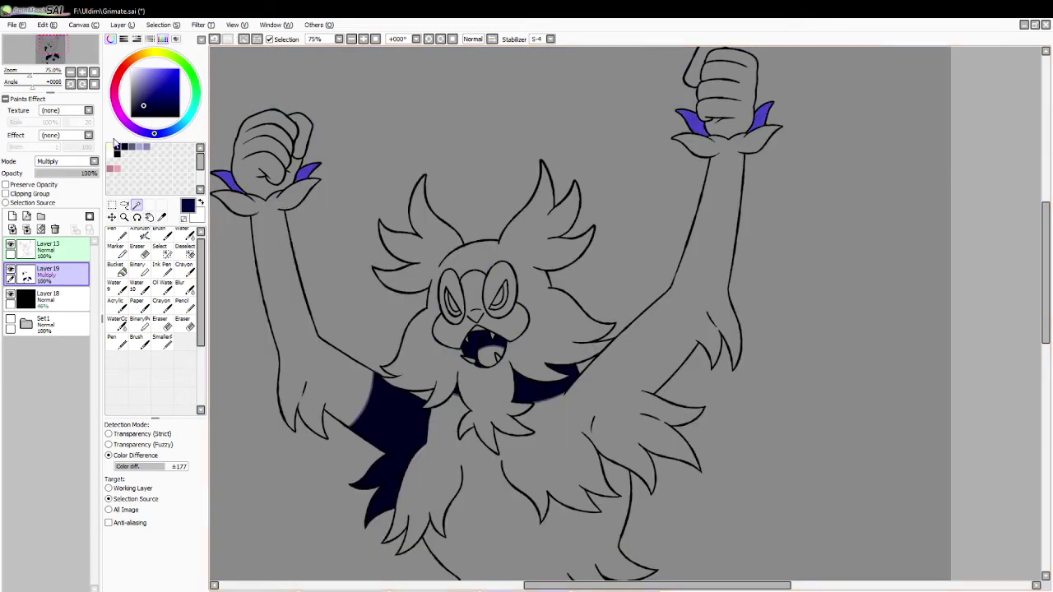
Fill the selected inner wrist tufts with dark navy and deselect.
left_click(116, 266)
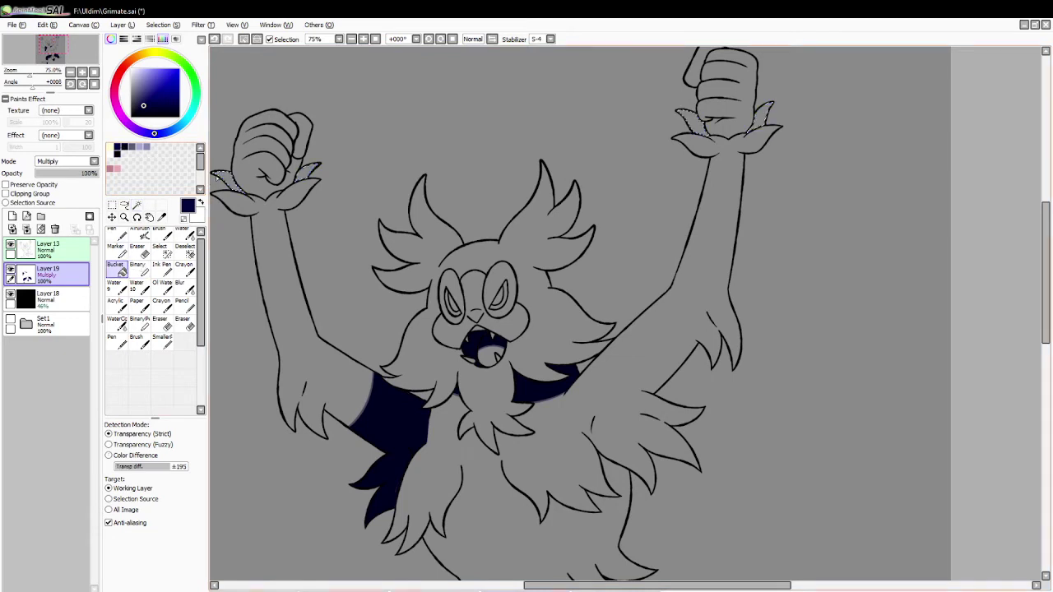
left_click(226, 183)
left_click(307, 168)
left_click(696, 123)
left_click(761, 119)
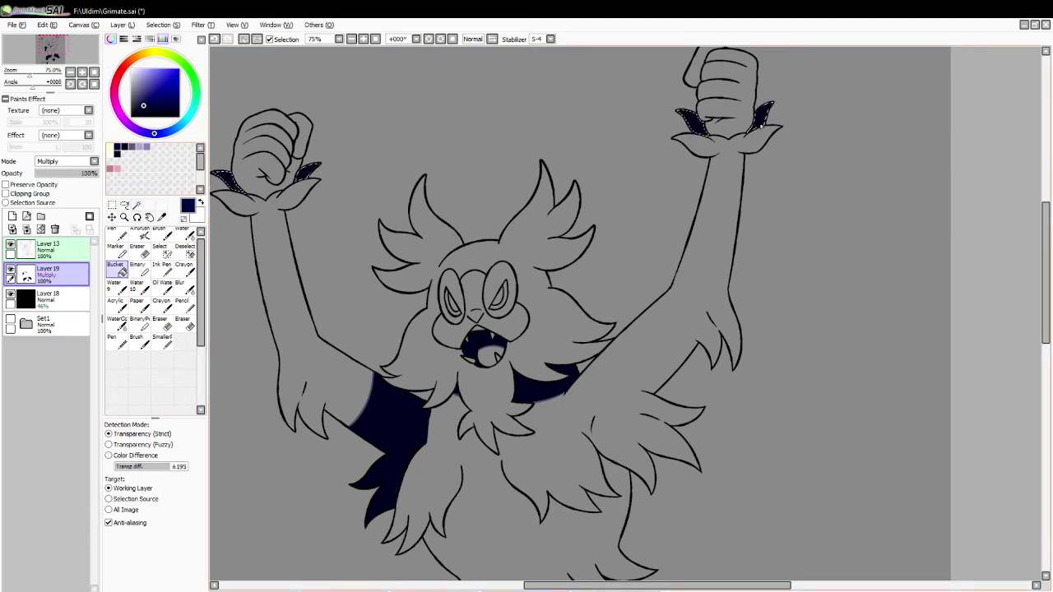
left_click(243, 39)
Select the left fist and draw violet shadow edges down its fingers and across its base, undoing unsatisfactory strokes.
left_click(137, 204)
left_click(263, 181)
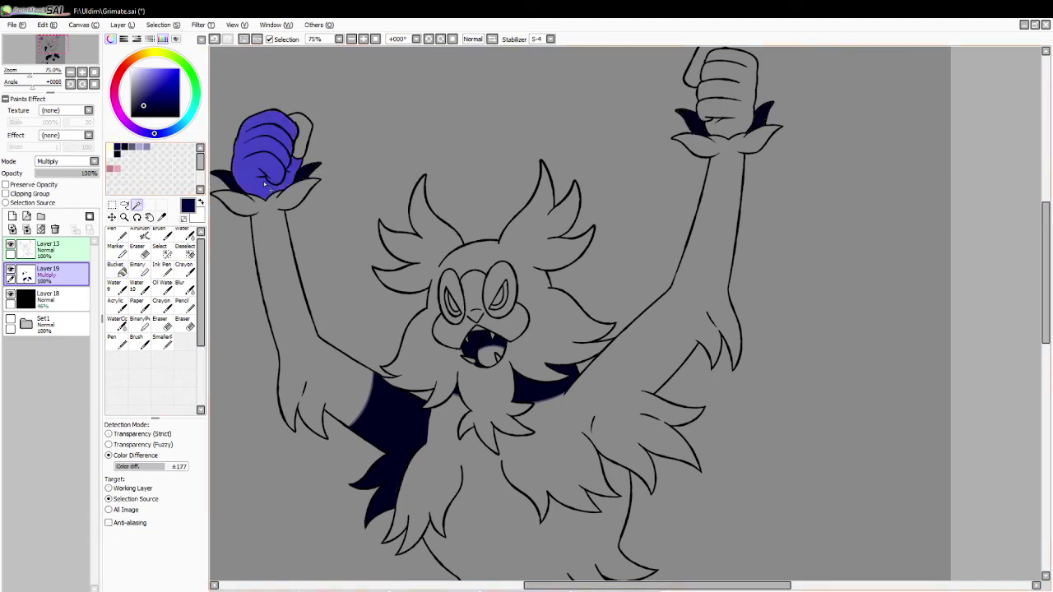
left_click(146, 148)
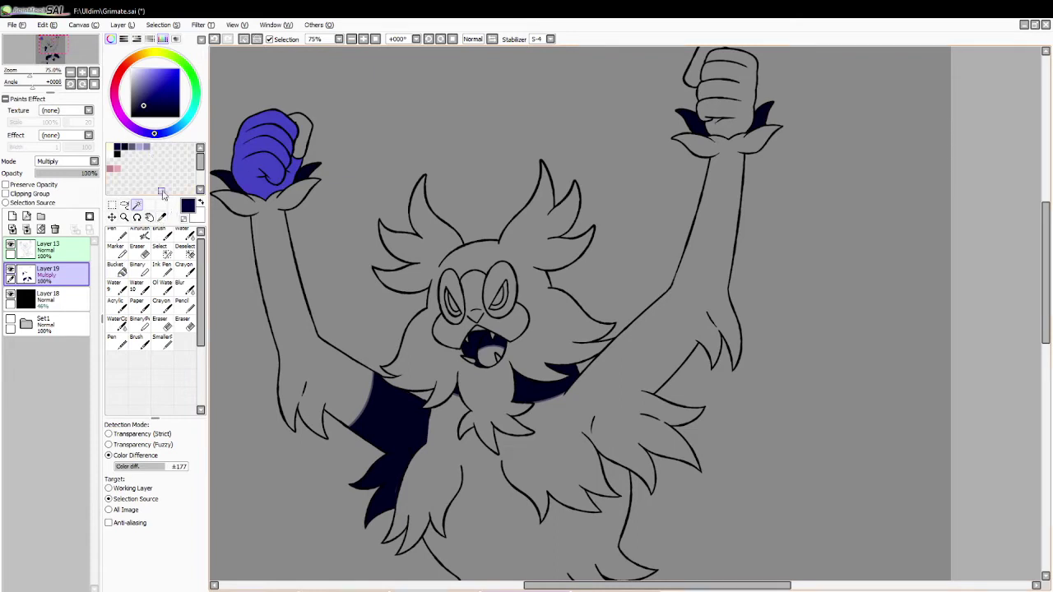
left_click(167, 236)
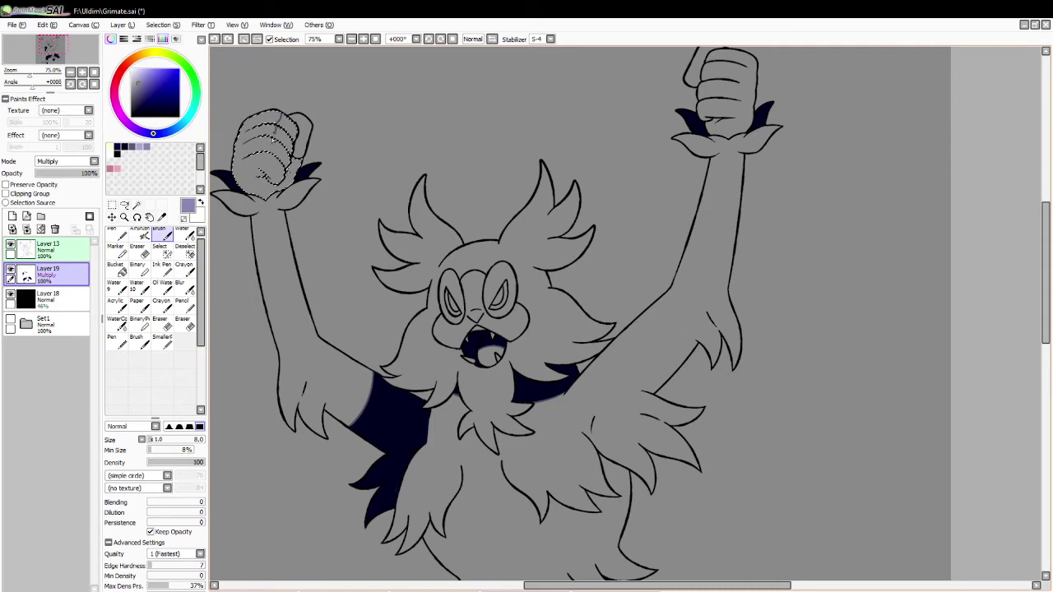
left_click_drag(266, 154, 268, 156)
key("ctrl+z")
key("ctrl+z")
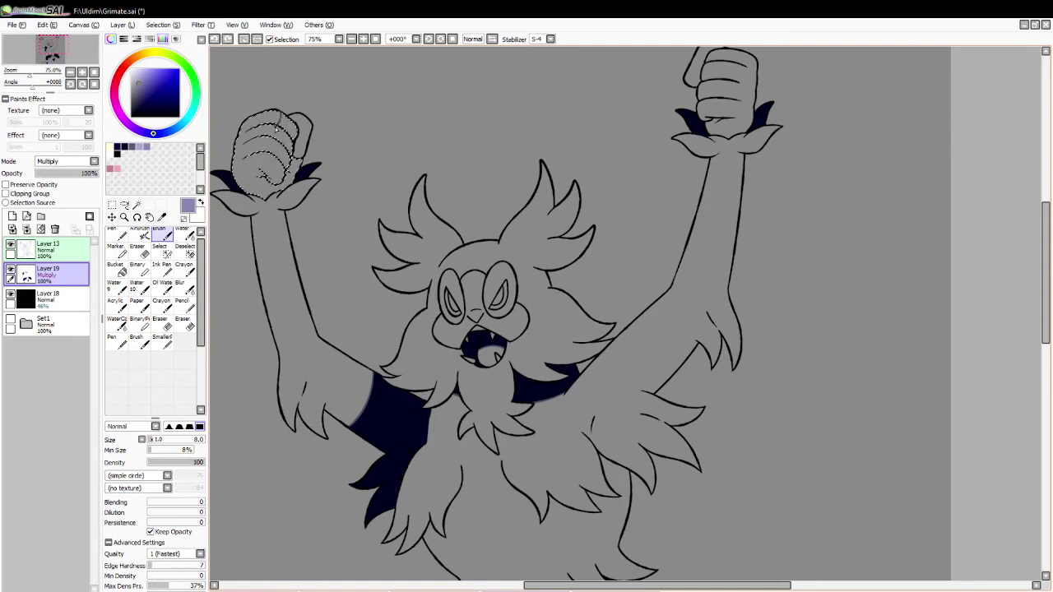
left_click_drag(277, 128, 265, 170)
key("ctrl+z")
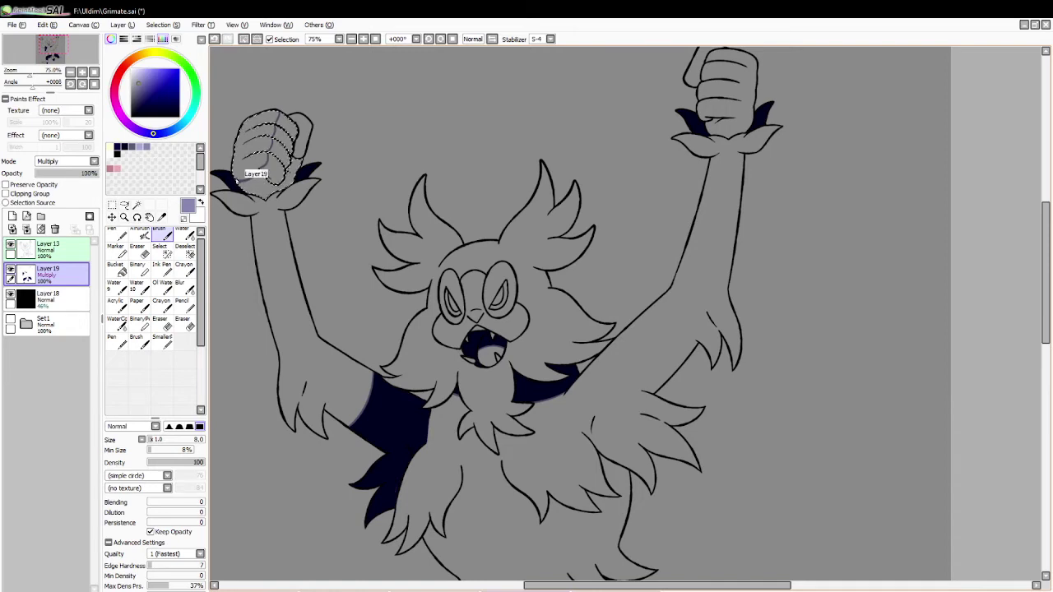
key("ctrl+z")
left_click_drag(262, 174, 269, 161)
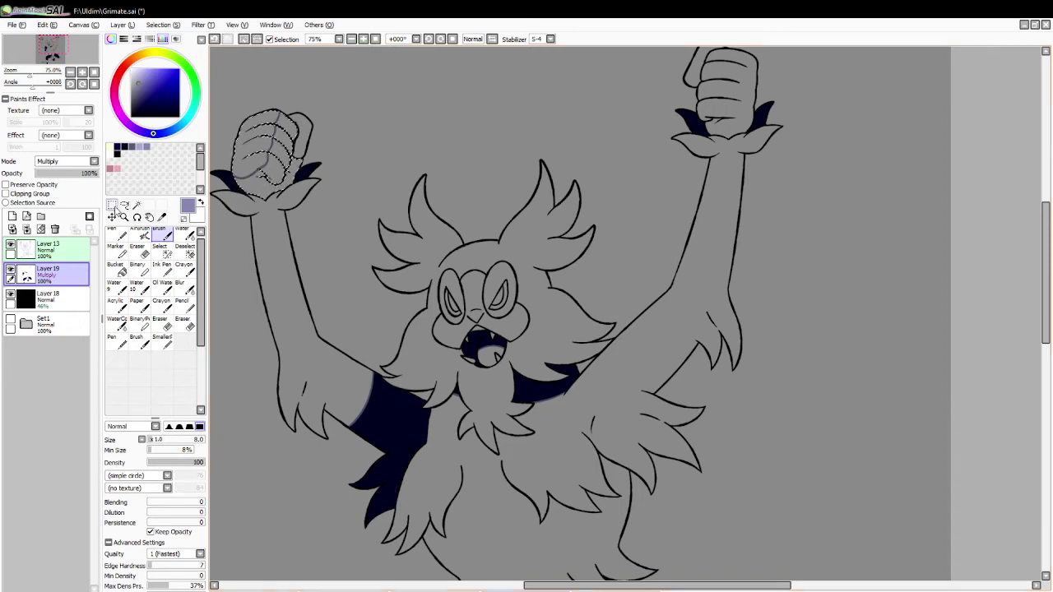
Fill the shadow areas at the base and down the fingers of the left fist with dark navy, then deselect.
left_click(118, 148)
left_click(129, 273)
left_click(280, 165)
left_click(268, 189)
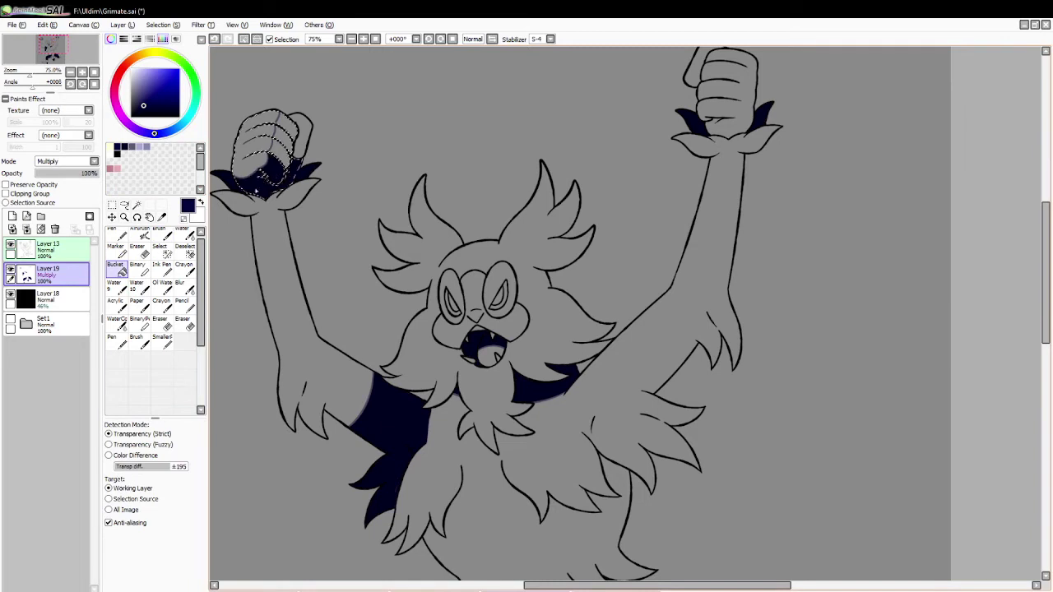
left_click(283, 148)
left_click(278, 175)
left_click(286, 134)
left_click(285, 121)
left_click(245, 39)
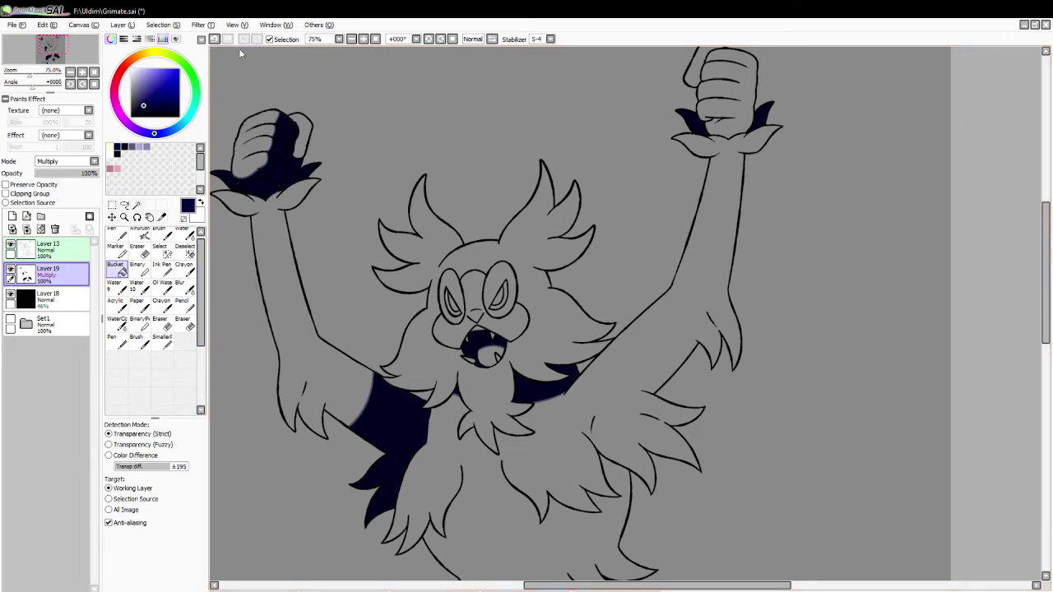
Set the eraser size to 24 and softly lighten the finger contours within the left fist's navy shadow.
left_click(183, 321)
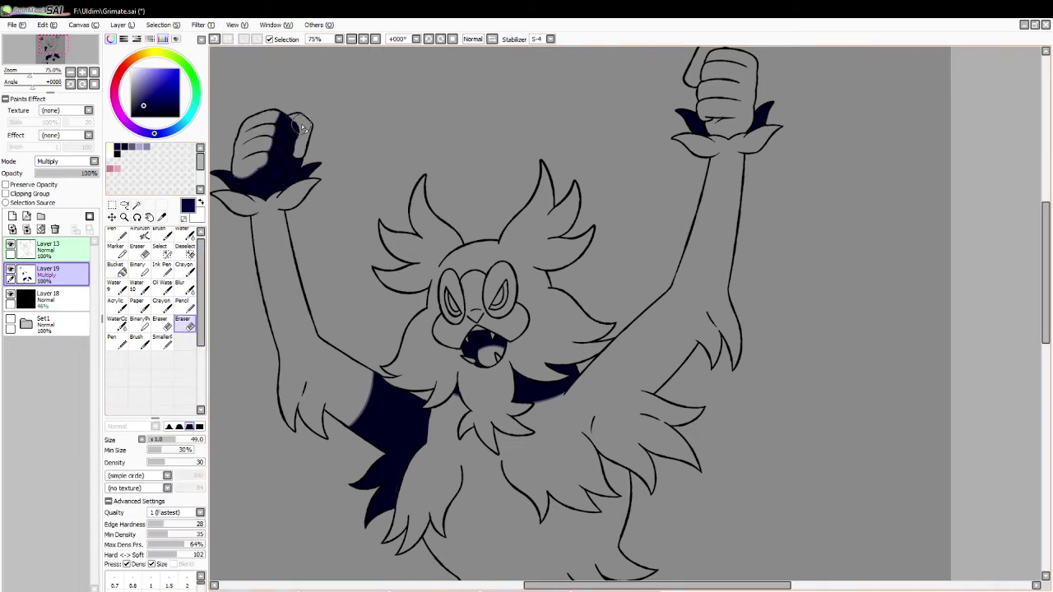
left_click(162, 440)
mouse_move(290, 151)
left_mouse_down()
mouse_move(279, 176)
mouse_move(283, 167)
mouse_move(306, 186)
left_mouse_up()
left_click(185, 236)
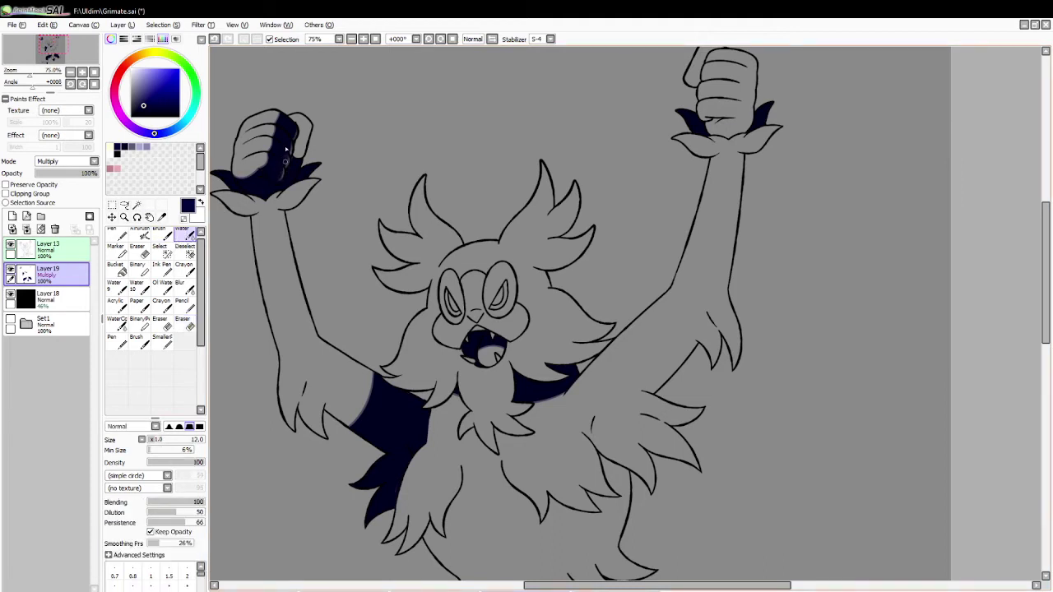
Select the left fist's thumb, draw a violet shadow edge on it, fill it with dark navy, and deselect.
left_click(137, 205)
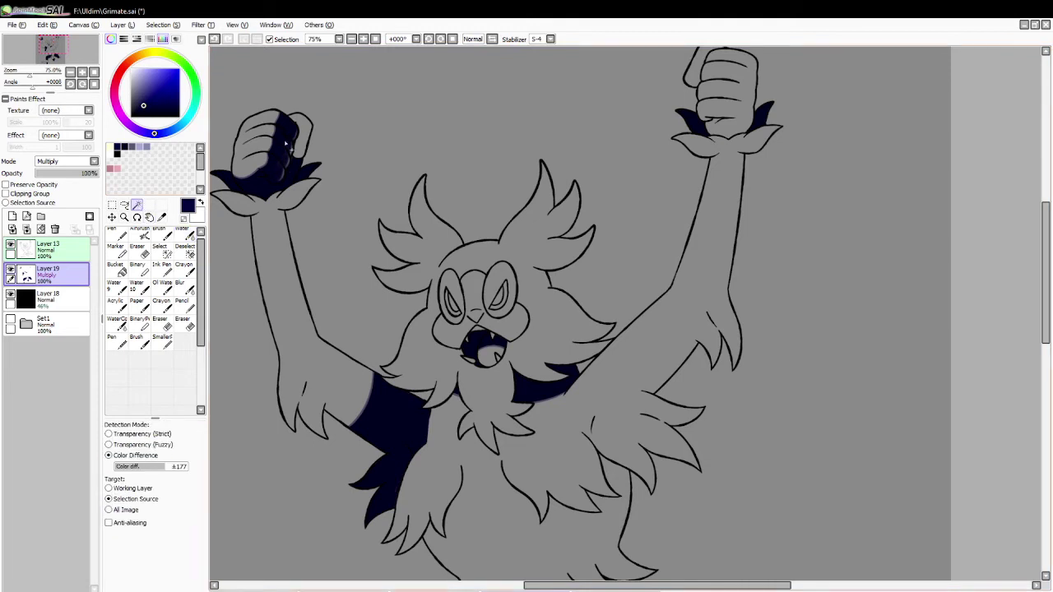
left_click(301, 133)
left_click(147, 147)
left_click(163, 234)
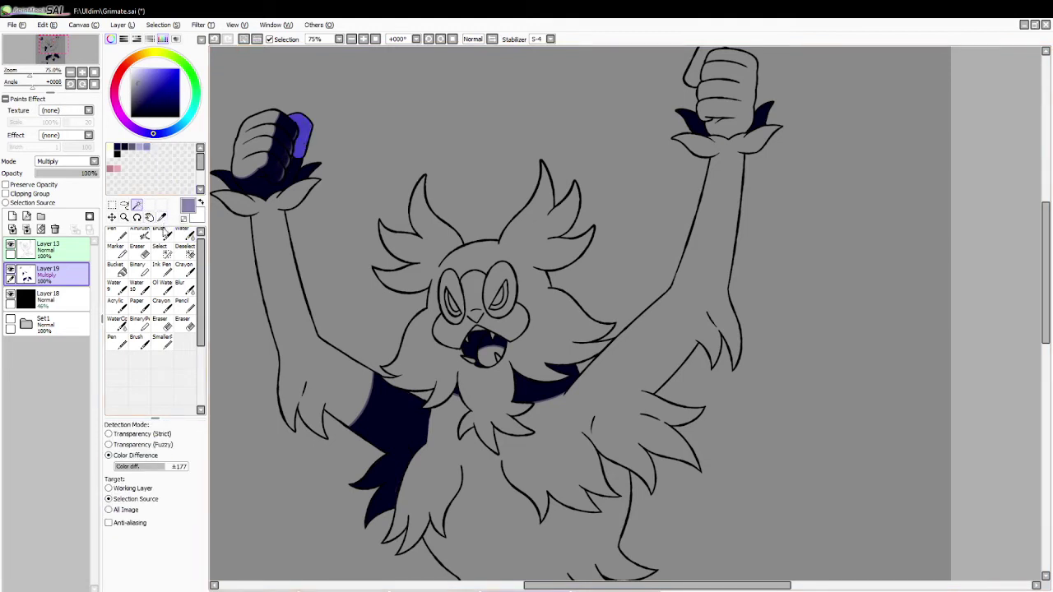
left_click_drag(293, 131, 299, 125)
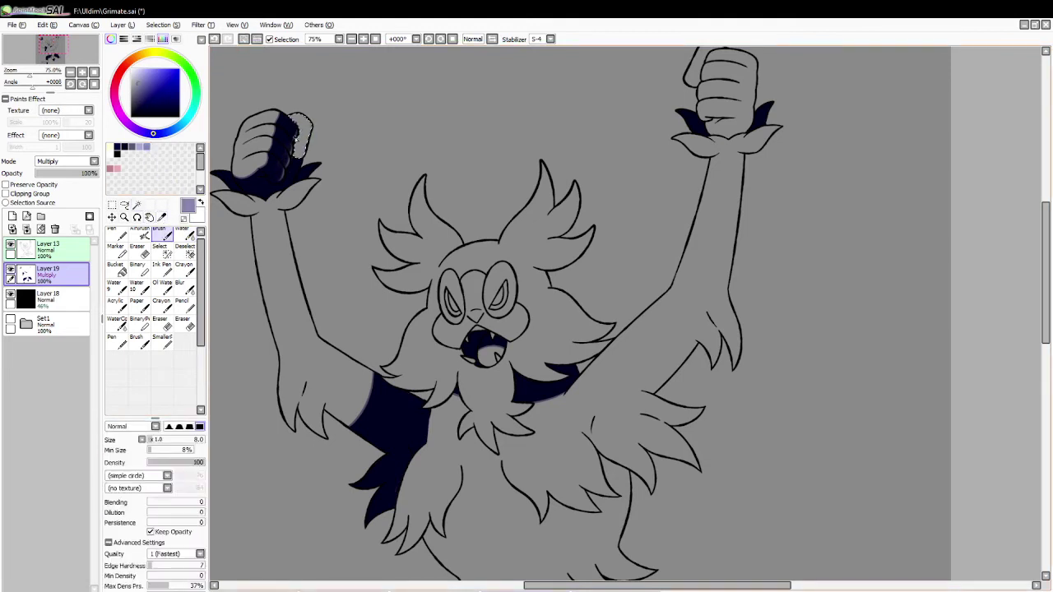
left_click(124, 146)
left_click(115, 268)
left_click(301, 136)
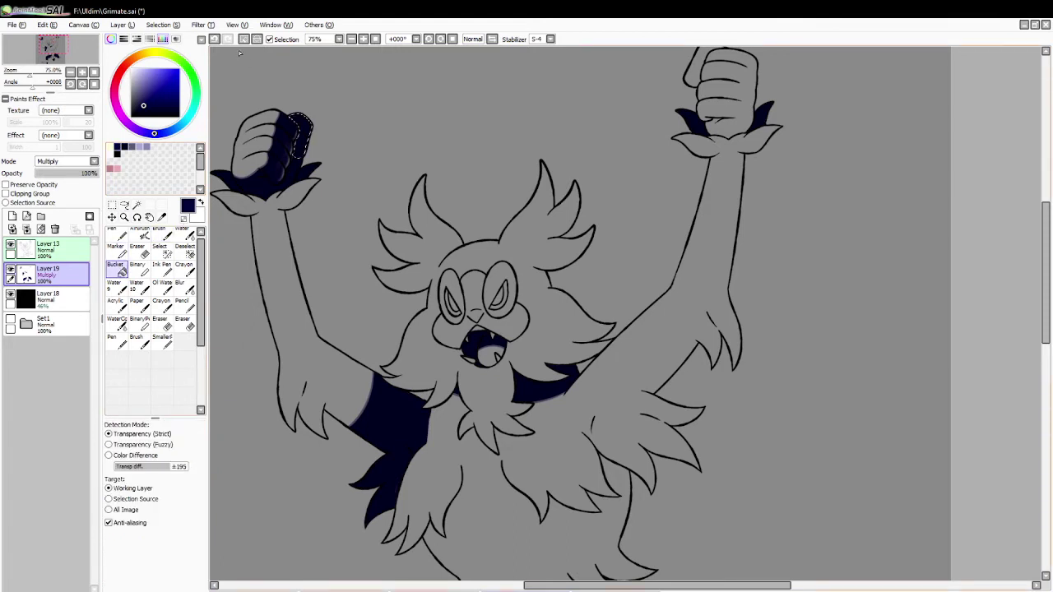
left_click(244, 39)
left_click(182, 322)
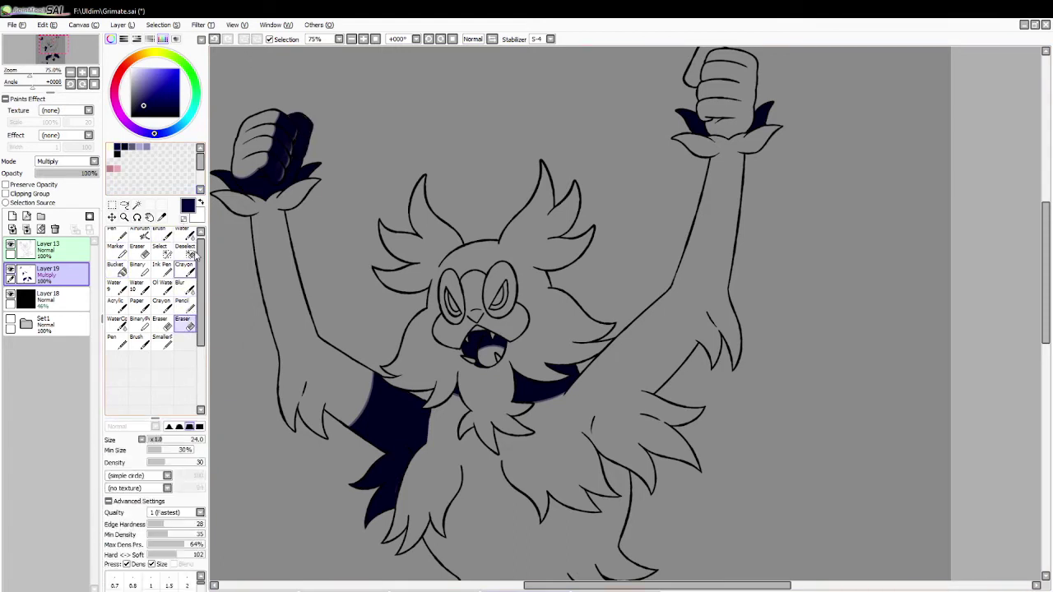
key("b")
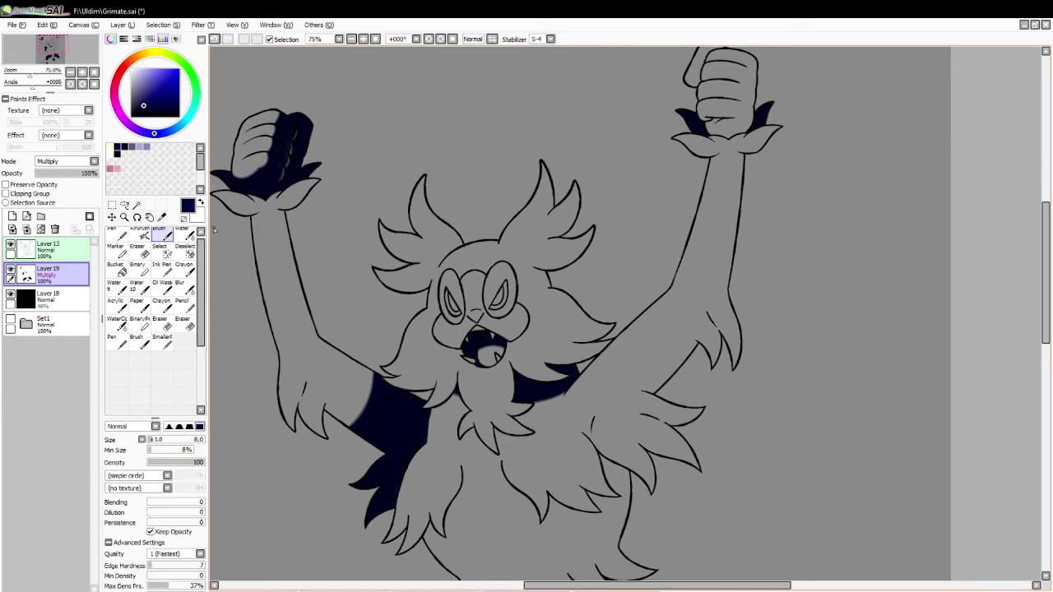
Select the right fist, draw violet shadow edges along its fingers and base, fill the shadow with dark navy, and deselect.
left_click(136, 204)
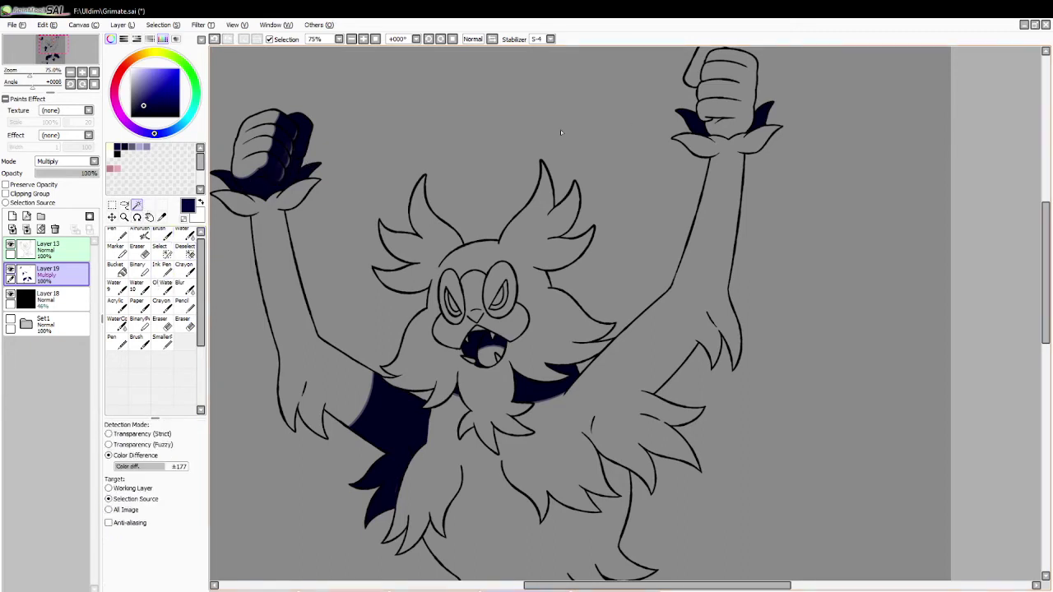
left_click(697, 76)
scroll(698, 77, "up", 2)
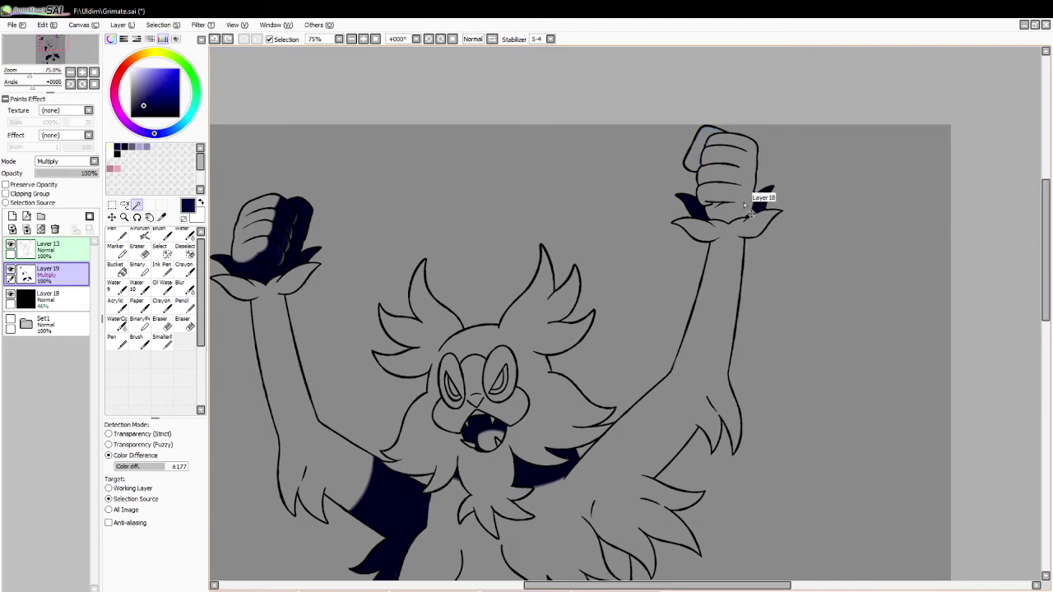
left_click(146, 146)
left_click(159, 236)
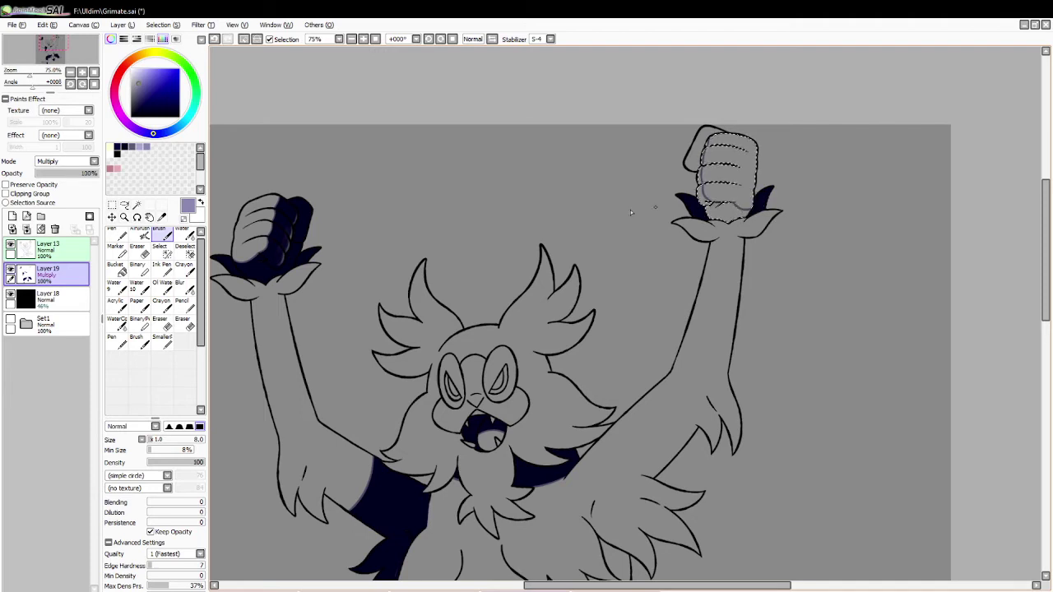
left_click(110, 147)
left_click(117, 147)
left_click(120, 254)
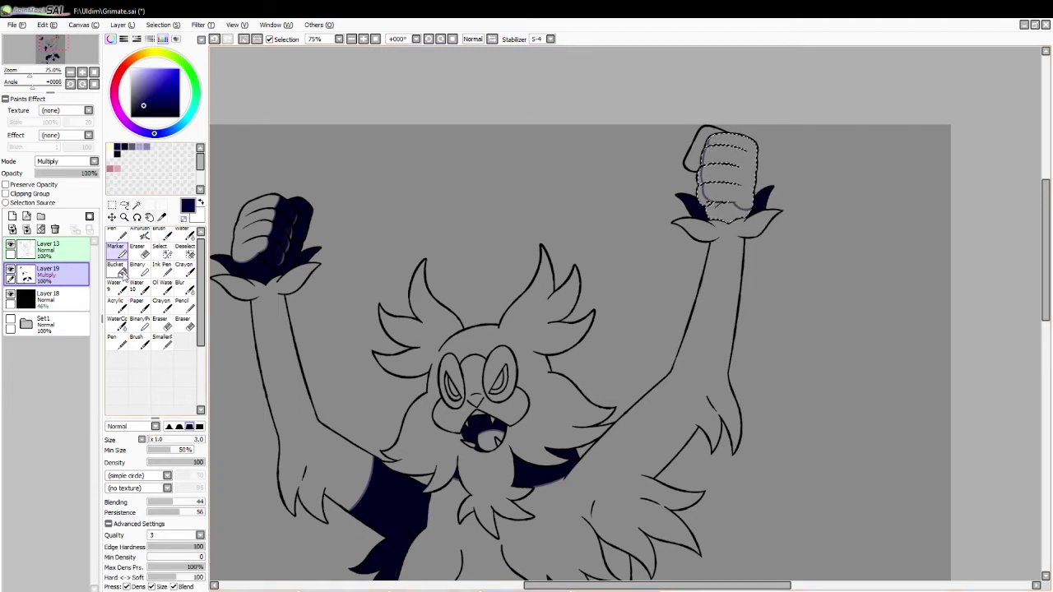
left_click(122, 272)
left_click(705, 198)
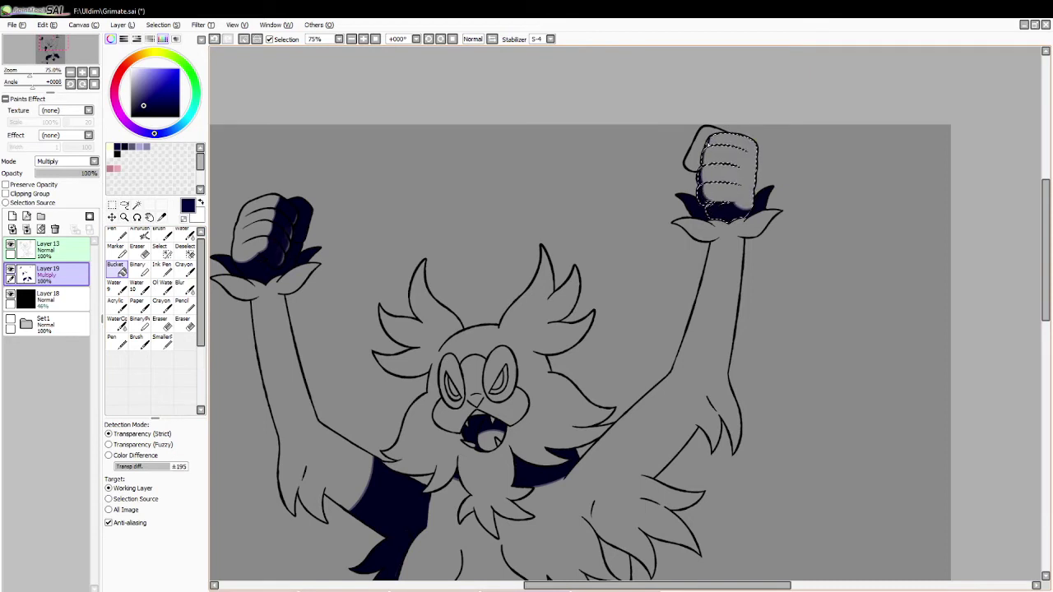
left_click(245, 40)
Shade the upper part of the right fist's thumb with a violet edge and a dark navy fill, then deselect.
left_click(138, 204)
left_click(698, 148)
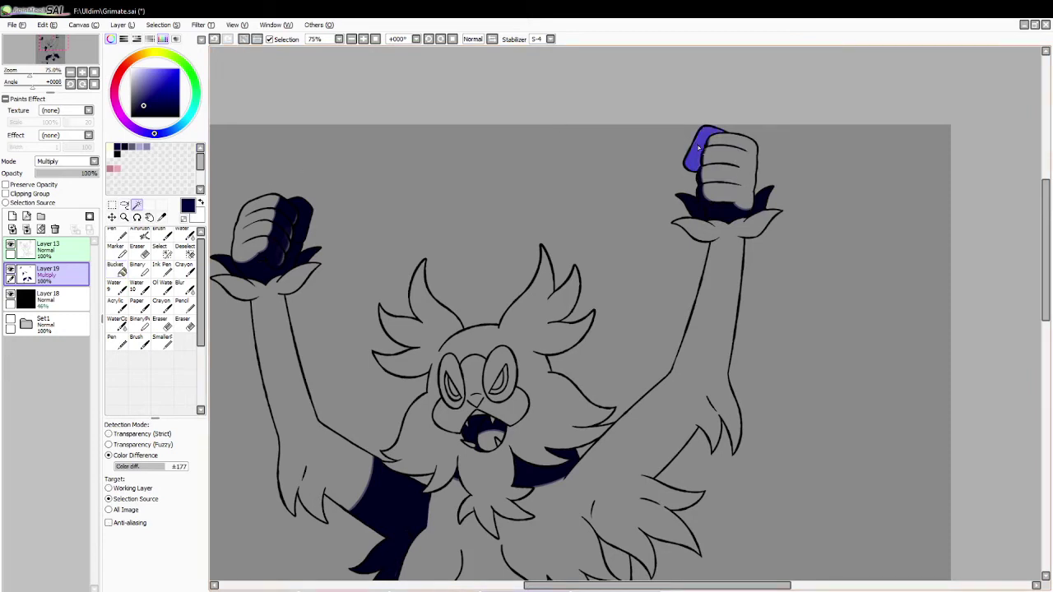
left_click(161, 235)
left_click(146, 147)
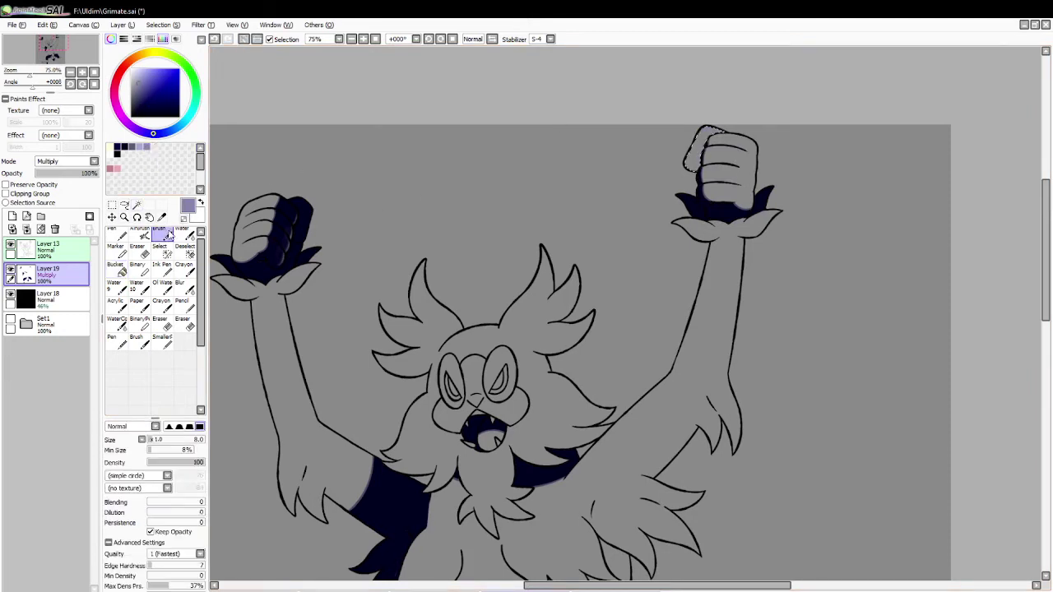
key("ctrl+z")
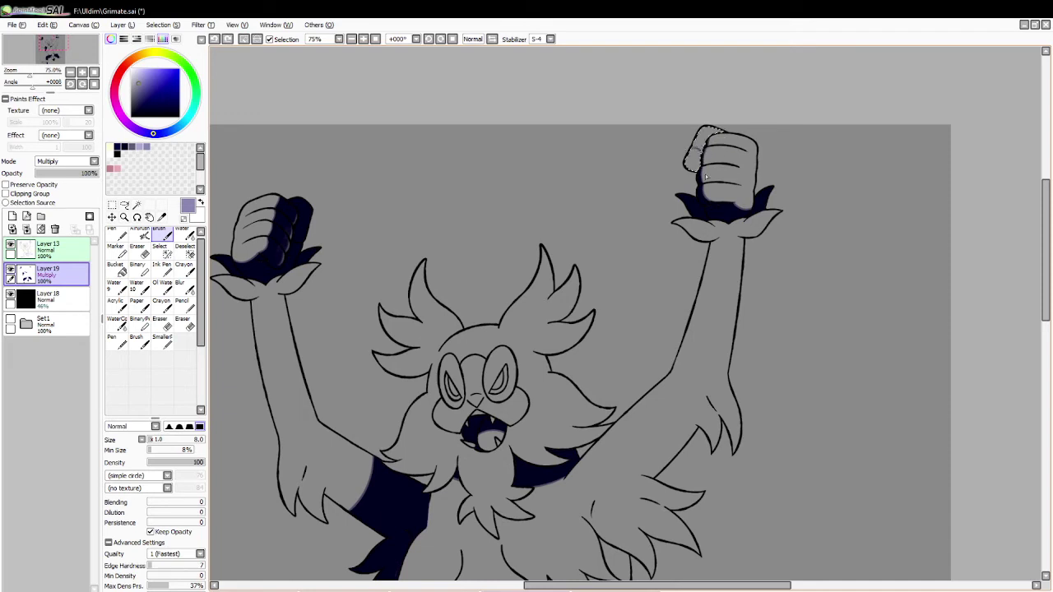
left_click_drag(705, 174, 681, 155)
left_click(125, 146)
left_click(116, 269)
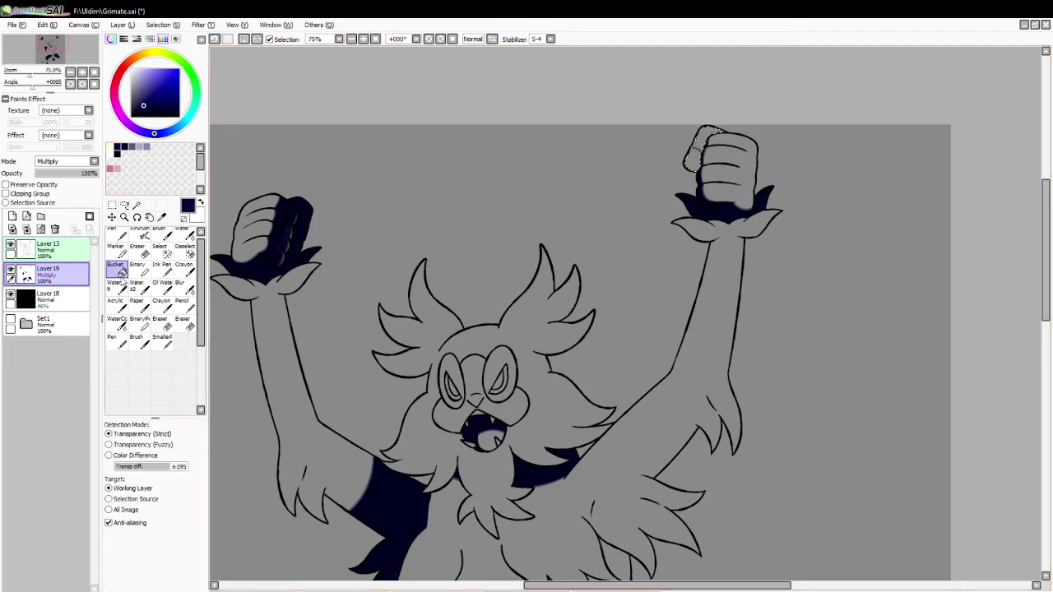
left_click(244, 41)
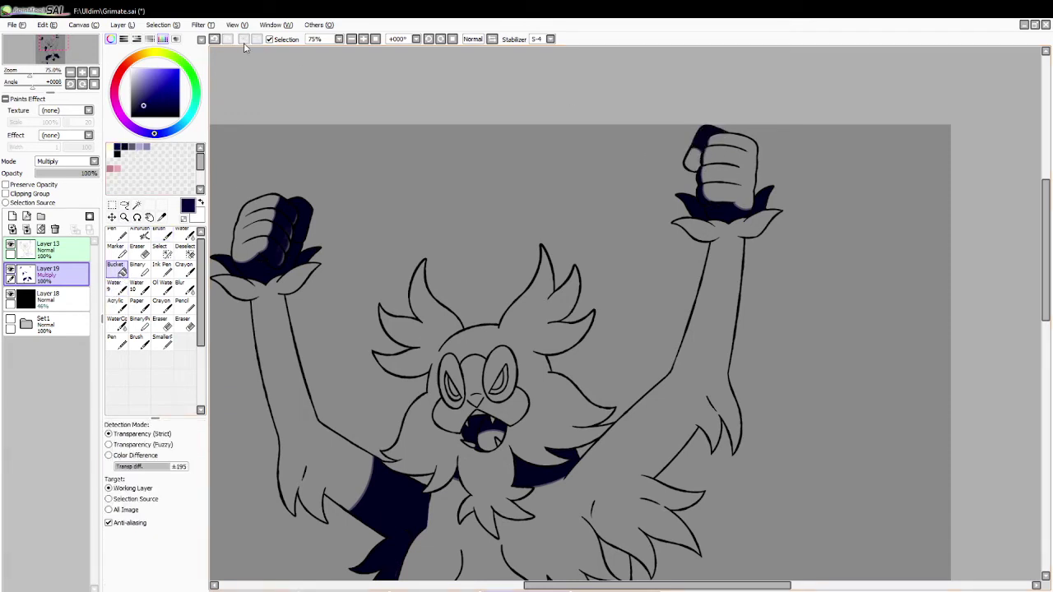
Touch up the navy shadow between the right fist's thumb and fingers with the brush, redoing the first stroke.
left_click(161, 235)
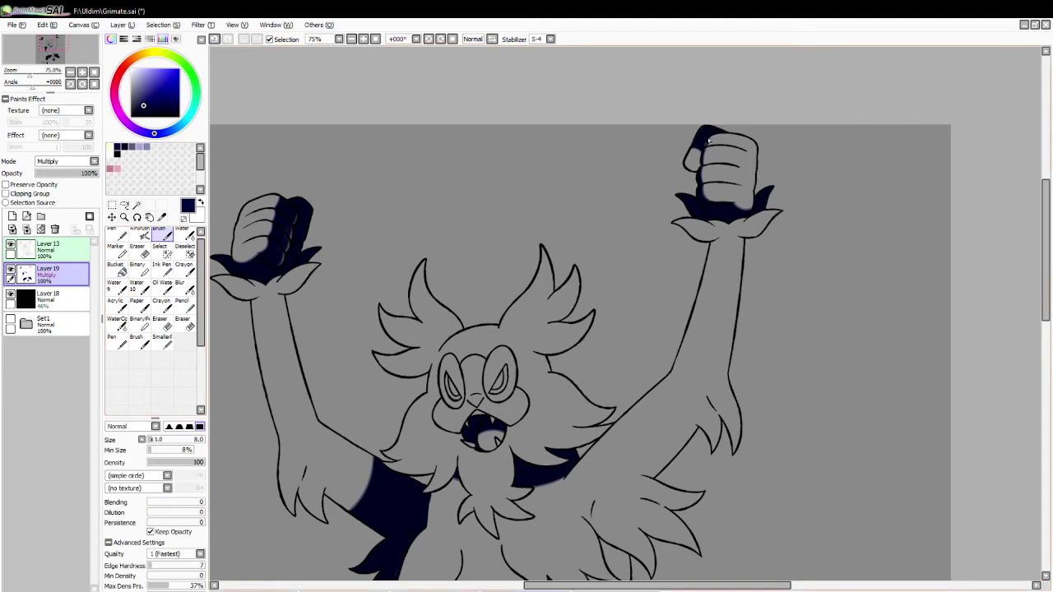
key("ctrl+z")
left_click_drag(707, 146, 706, 155)
Select the body and arms, shade the armpit beneath the right arm's fur with a violet edge and dark navy fill, and deselect.
left_click(139, 205)
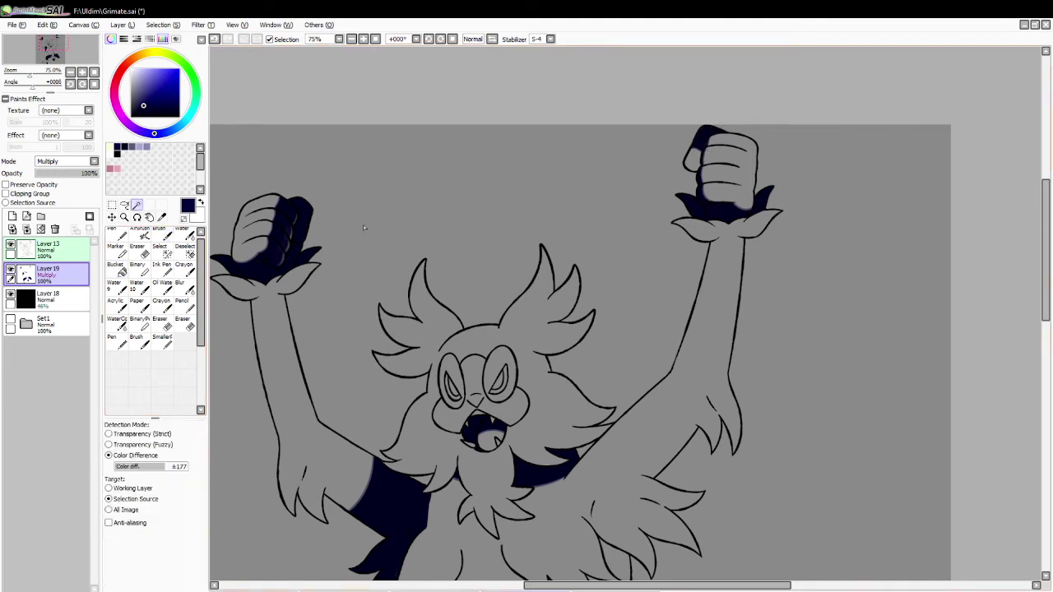
left_click_drag(1043, 306, 1041, 359)
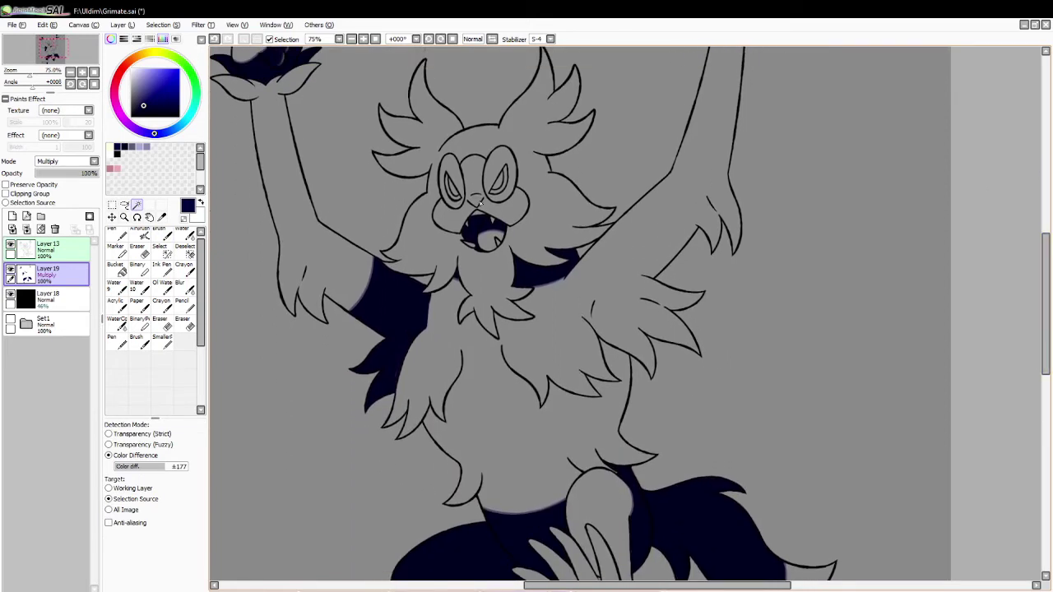
left_click(595, 424)
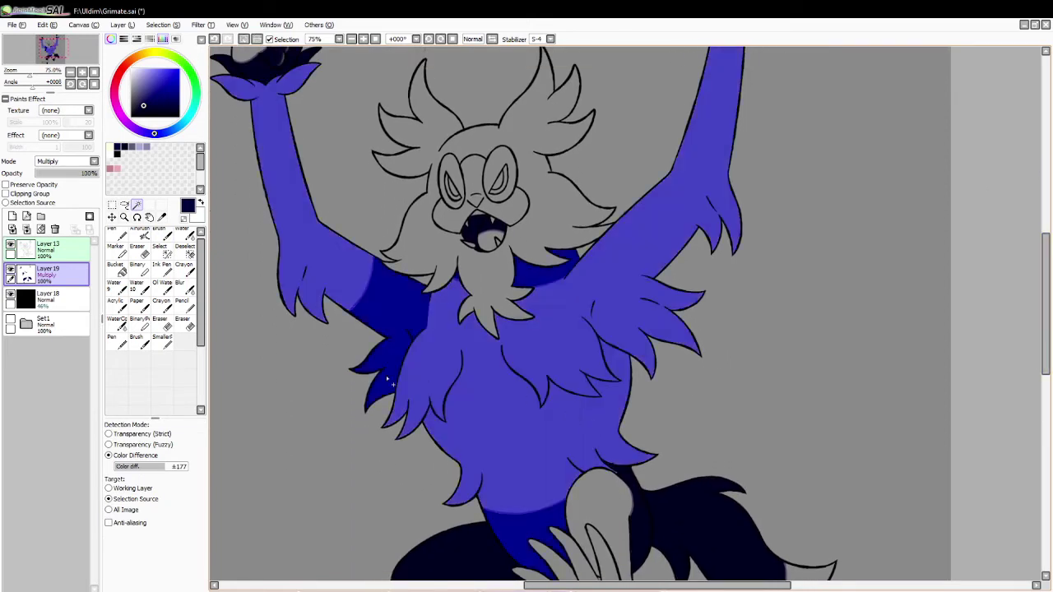
left_click(146, 146)
left_click(156, 236)
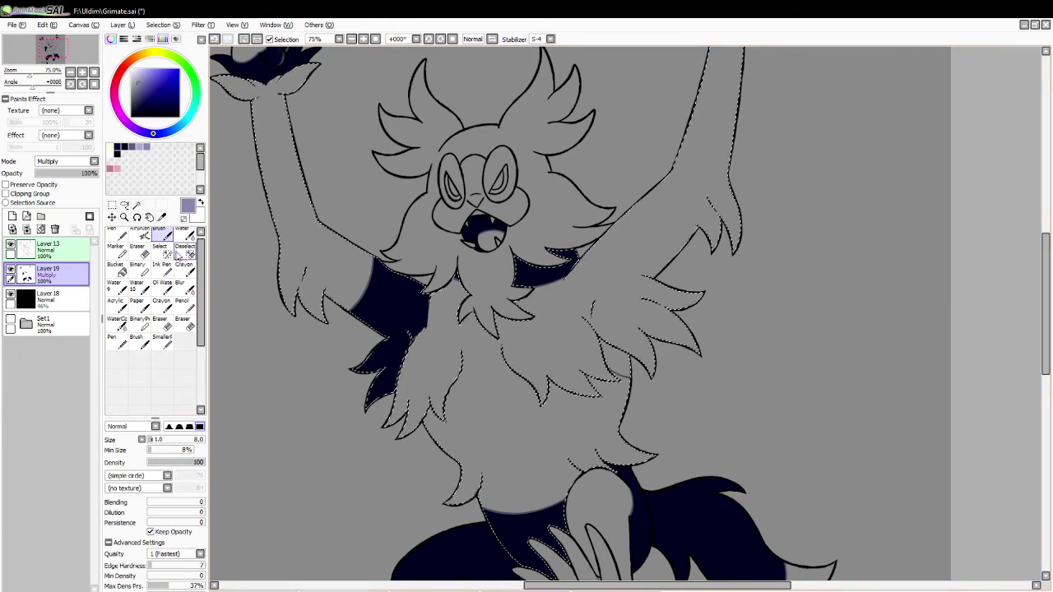
left_click(118, 148)
left_click(115, 264)
left_click(613, 362)
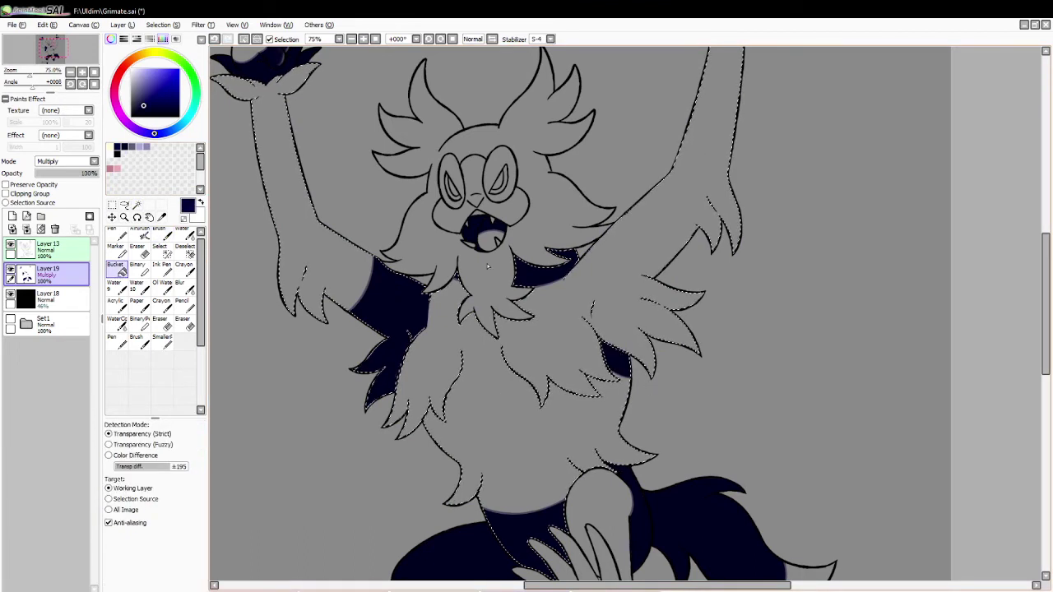
left_click(256, 38)
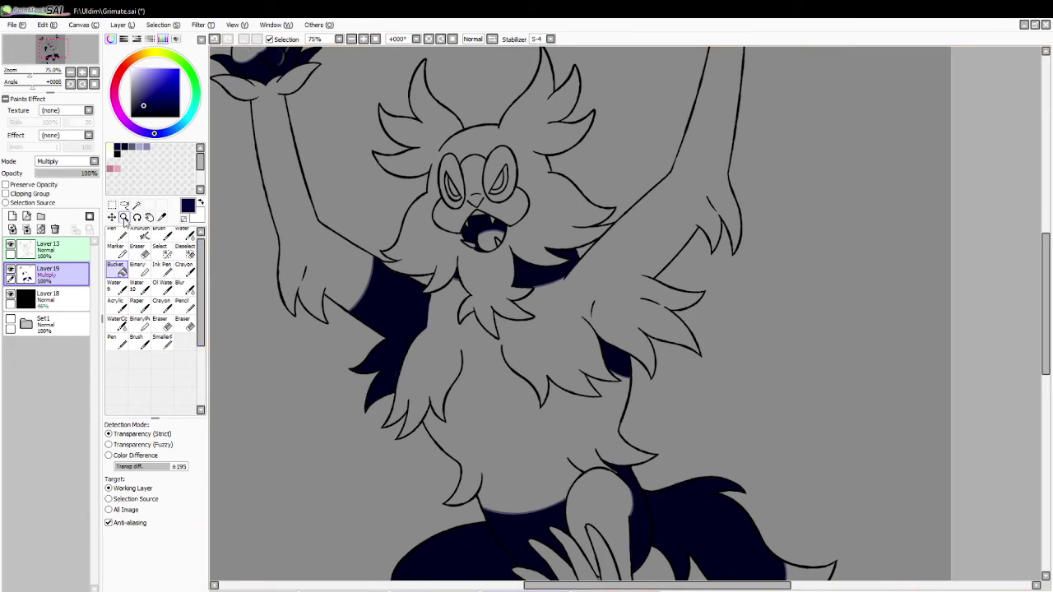
Select the head fur and draw a curved violet shadow edge across the base of the left ear, undoing unsatisfactory strokes.
left_click(136, 205)
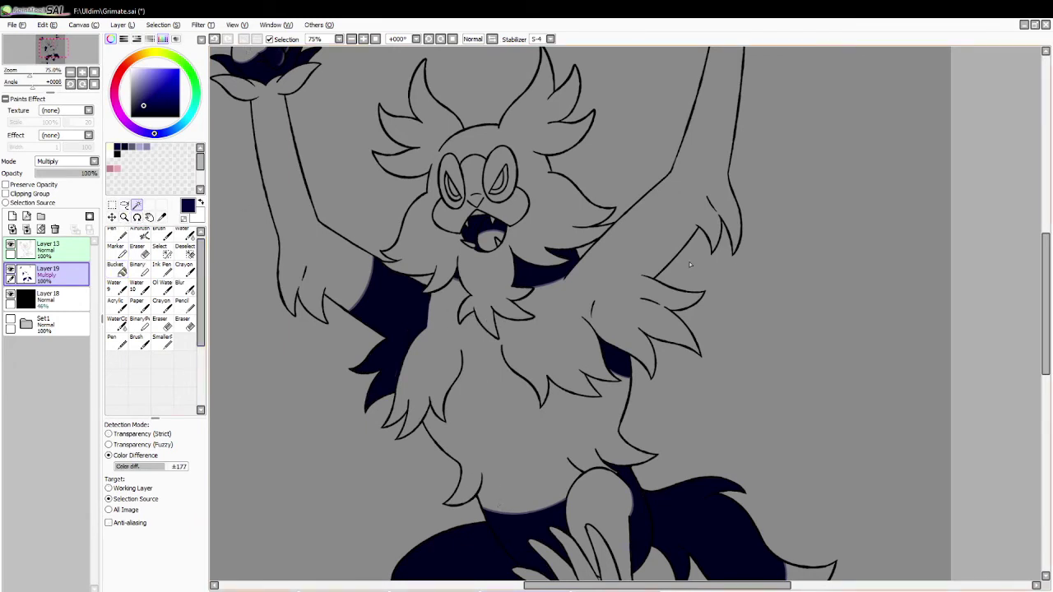
left_click(525, 143)
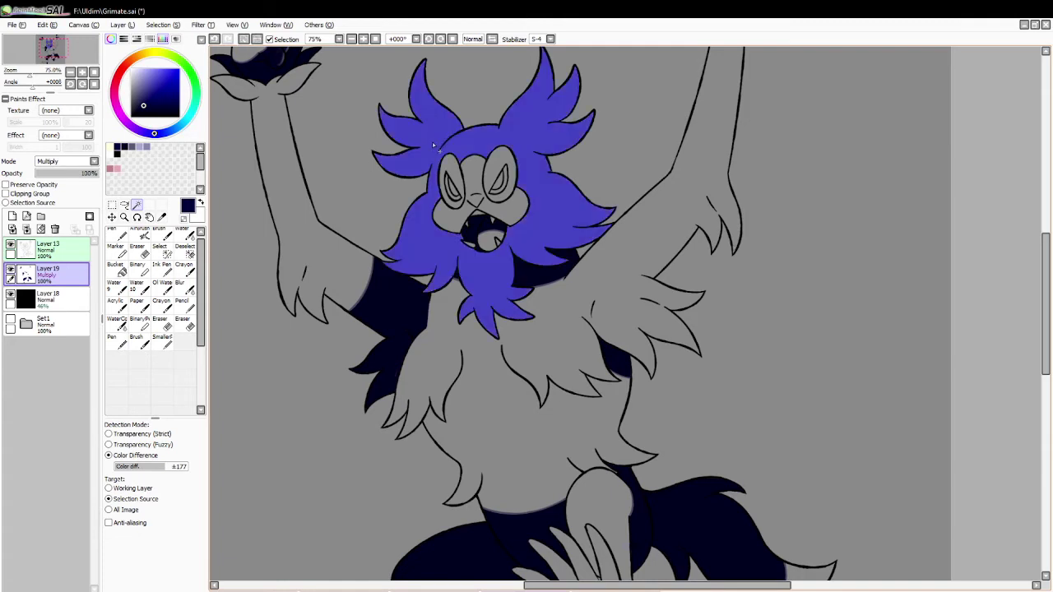
left_click(145, 146)
left_click(167, 236)
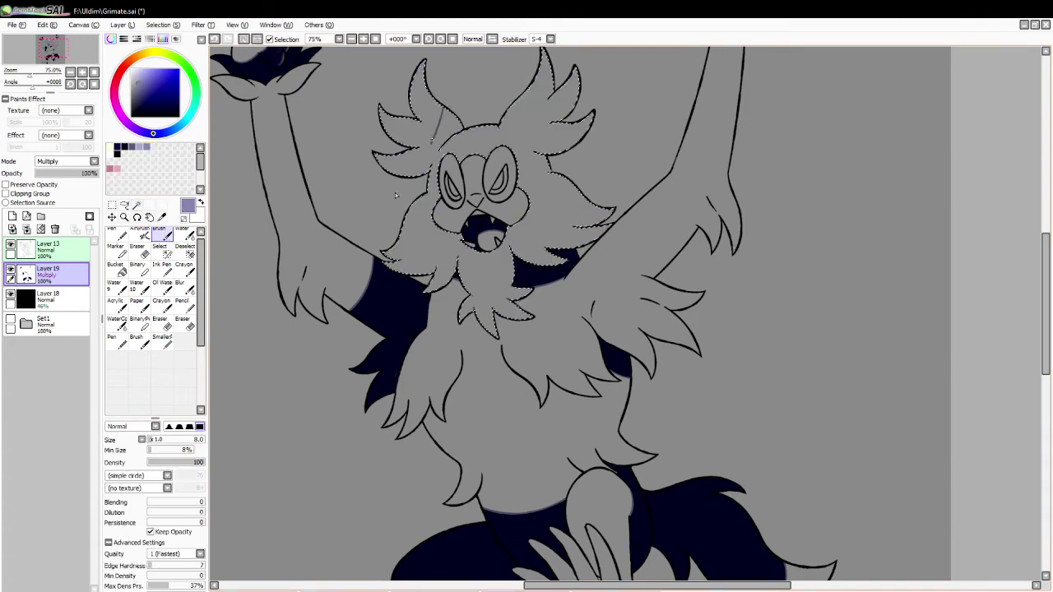
left_click_drag(431, 142, 402, 177)
key("ctrl+z")
left_click_drag(444, 109, 406, 177)
key("ctrl+z")
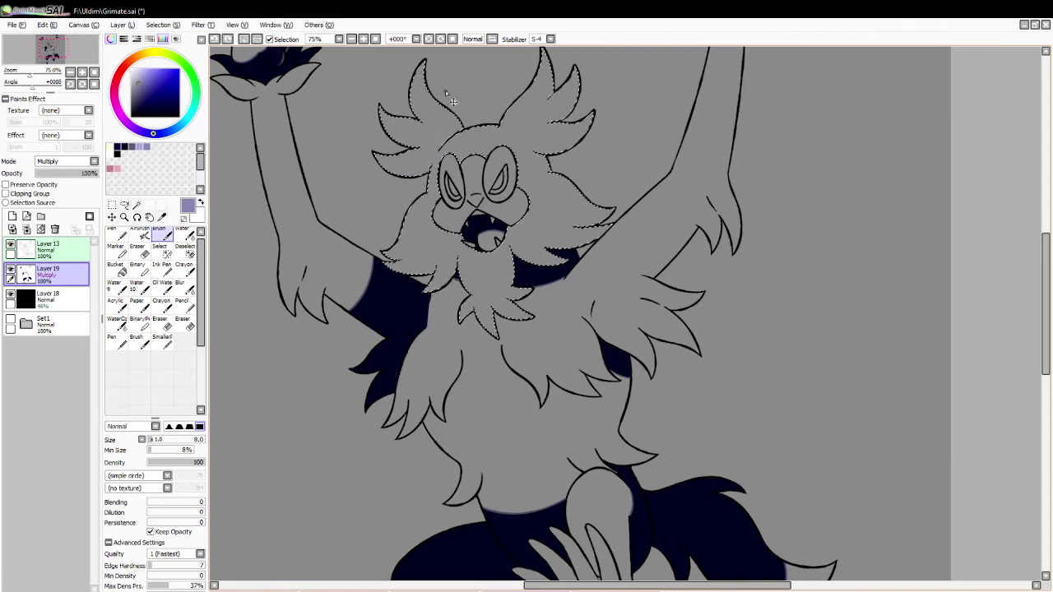
mouse_move(437, 107)
left_mouse_down()
mouse_move(438, 132)
mouse_move(403, 176)
left_mouse_up()
Fill the shadow area at the base of the left ear with dark navy and deselect.
left_click(123, 146)
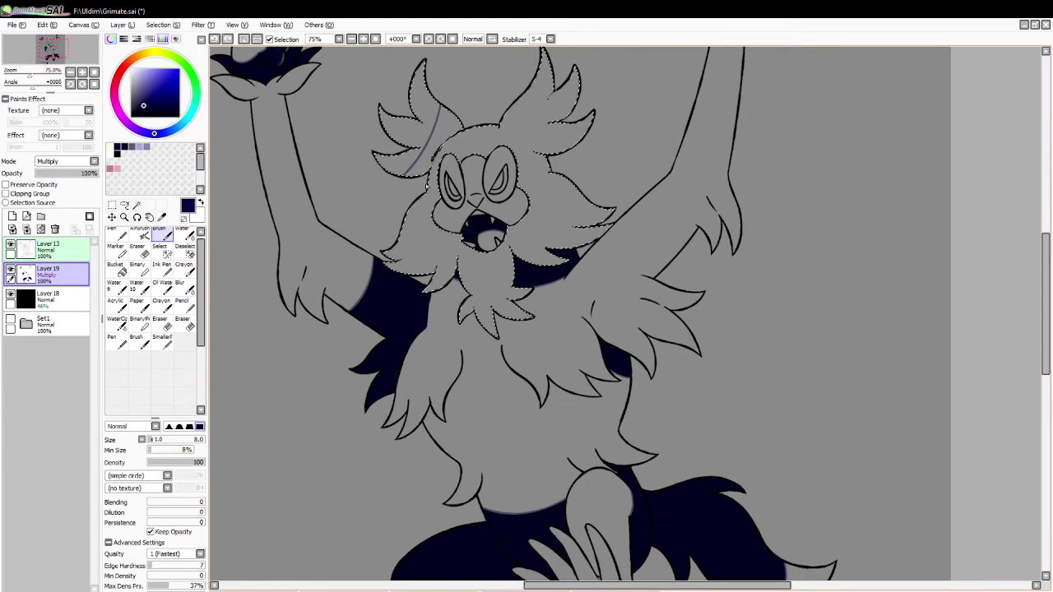
left_click(116, 269)
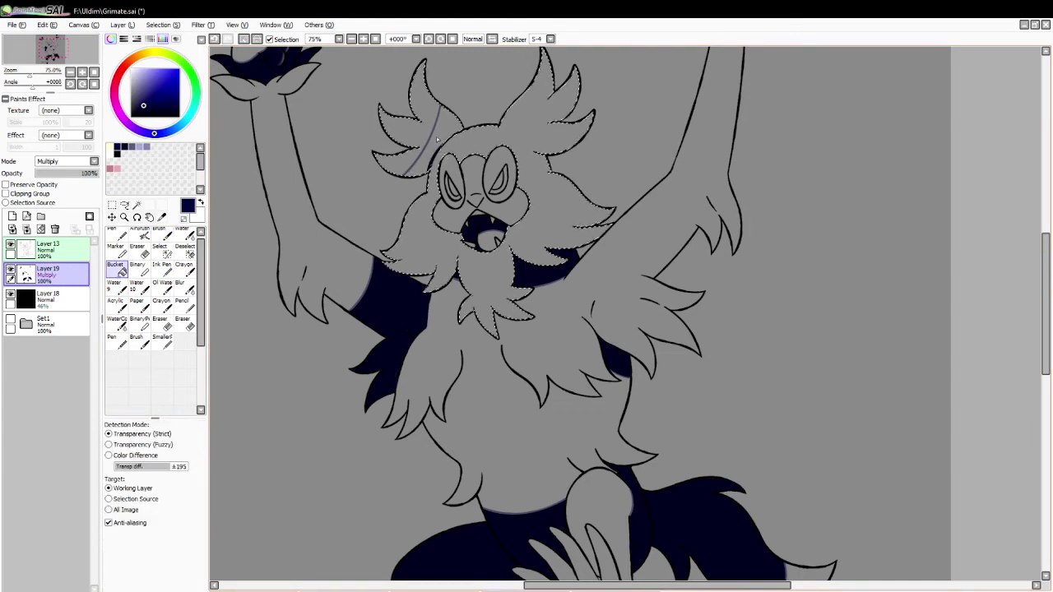
left_click(437, 139)
left_click(245, 39)
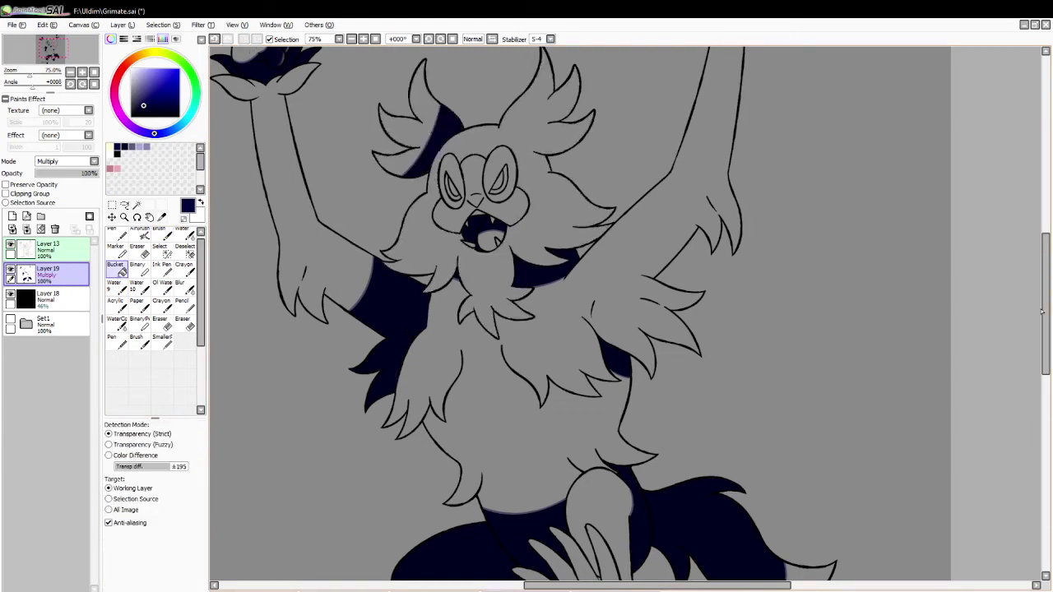
mouse_move(1042, 311)
left_mouse_down()
mouse_move(1039, 369)
mouse_move(1040, 329)
mouse_move(1025, 323)
left_mouse_up()
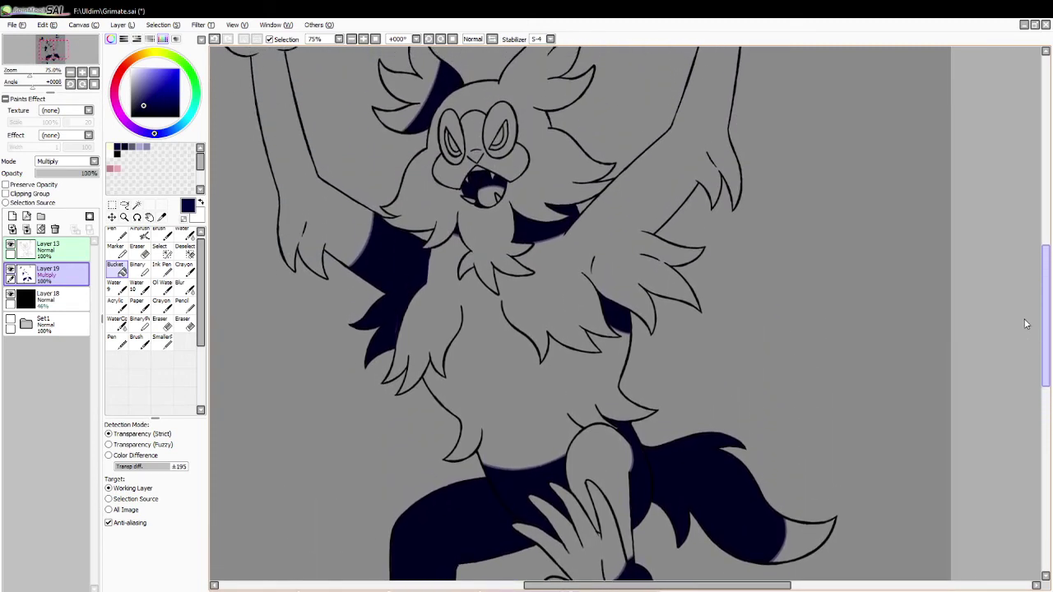
Lower the opacity of the Multiply shadow layer to 29%.
scroll(1025, 323, "up", 5)
left_click(59, 175)
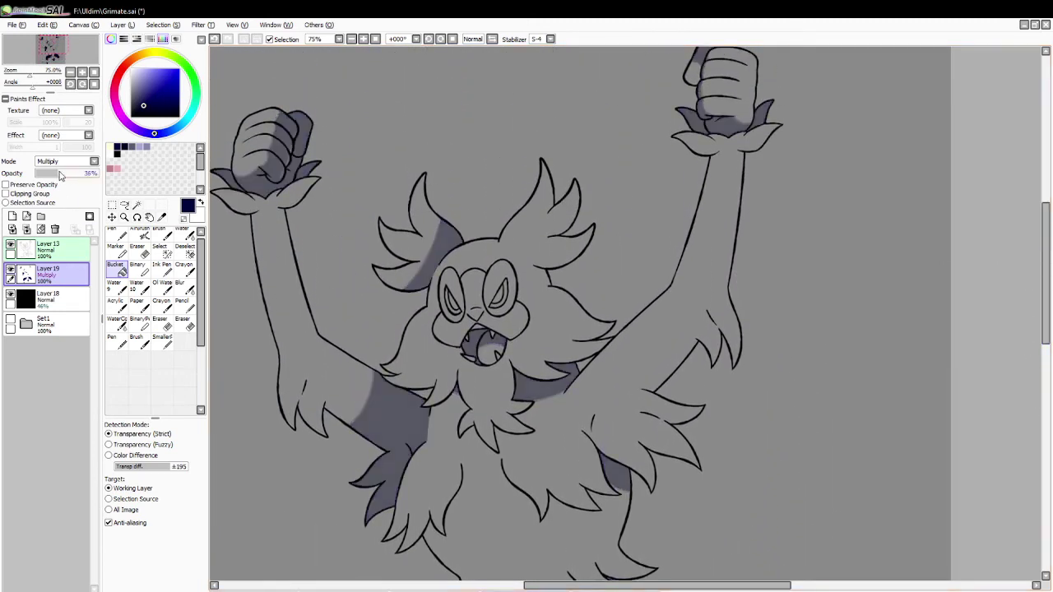
left_click_drag(59, 175, 55, 175)
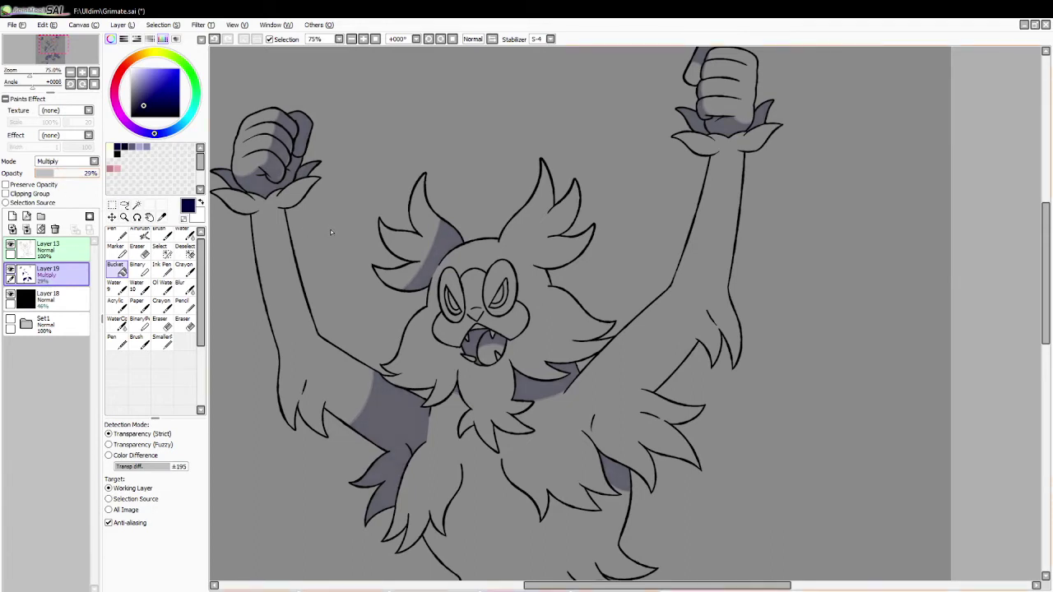
Soften the shadow edges on the left ear and left upper arm with the Eraser, undoing unsatisfactory strokes.
key("e")
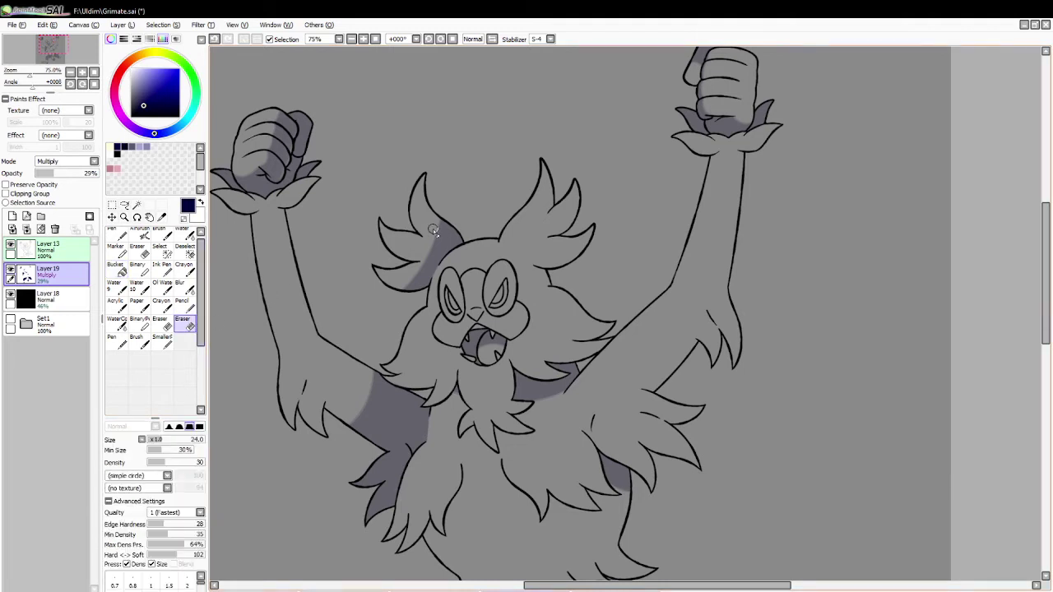
key("ctrl+z")
left_click_drag(437, 230, 428, 266)
key("ctrl+z")
mouse_move(359, 411)
left_mouse_down()
mouse_move(377, 377)
mouse_move(369, 401)
left_mouse_up()
key("ctrl+z")
key("ctrl+z")
Soften the shadow edges across the lower belly and the left shin with the Eraser.
left_click_drag(1047, 311, 1048, 380)
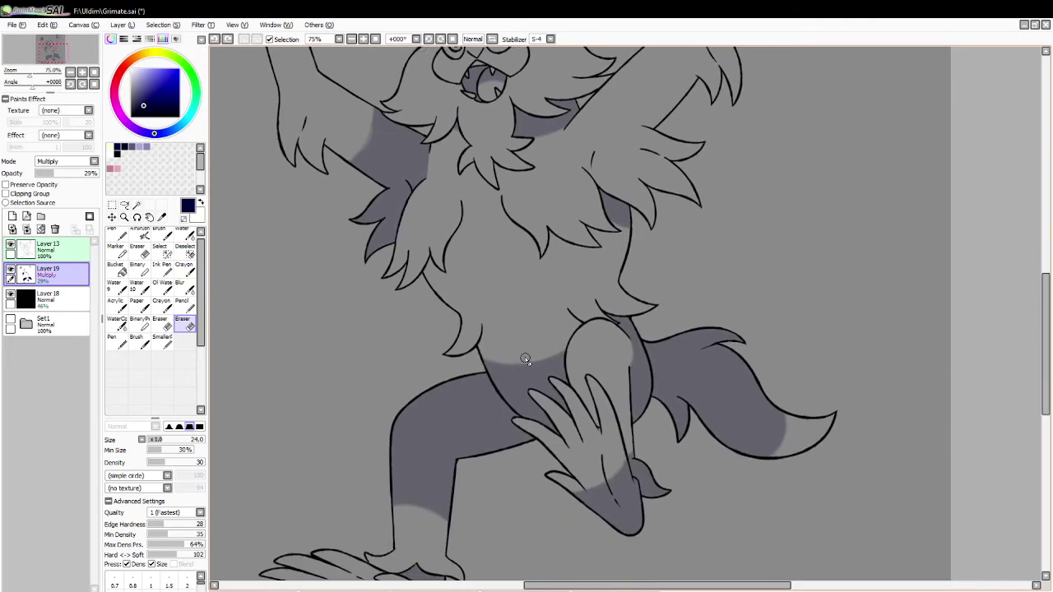
left_click_drag(525, 359, 561, 351)
left_click_drag(426, 507, 452, 532)
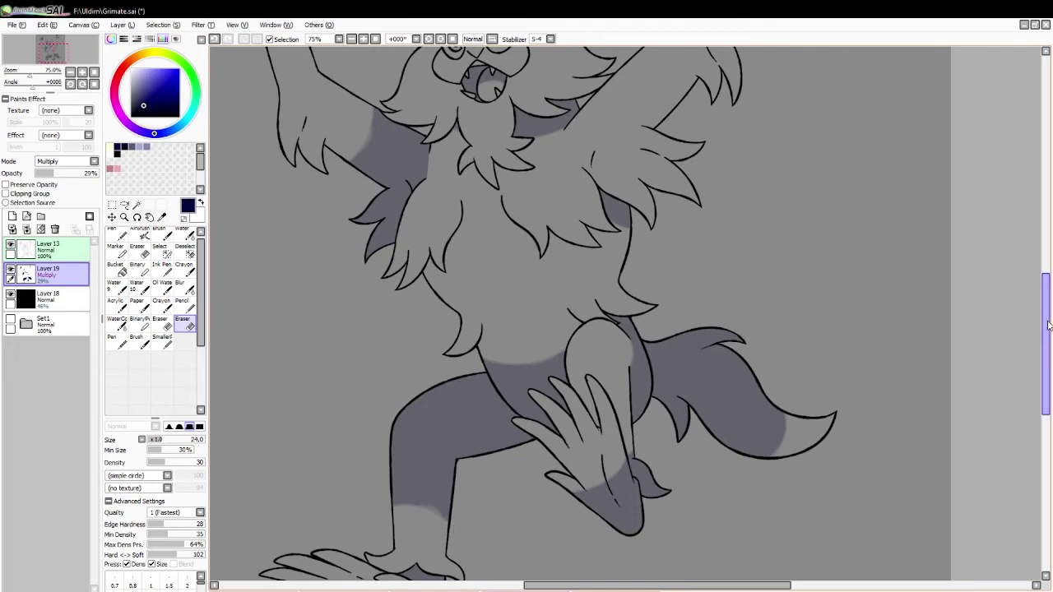
Add a new Normal layer above the shadows, choose white, and select the inner shapes of both eyes with the Magic Wand.
left_click_drag(1047, 324, 1019, 250)
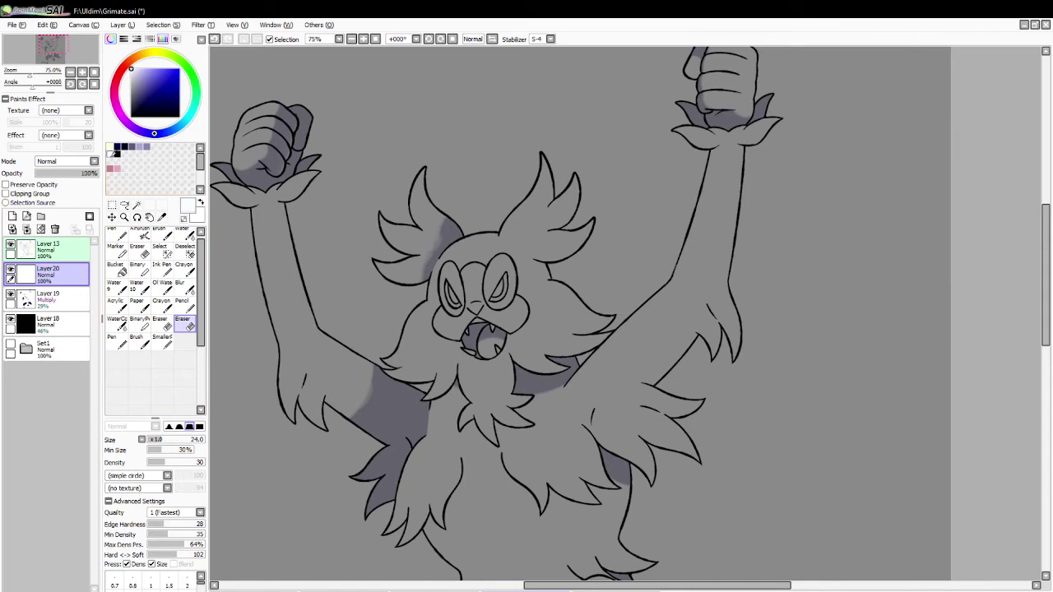
left_click(137, 204)
left_click(455, 298)
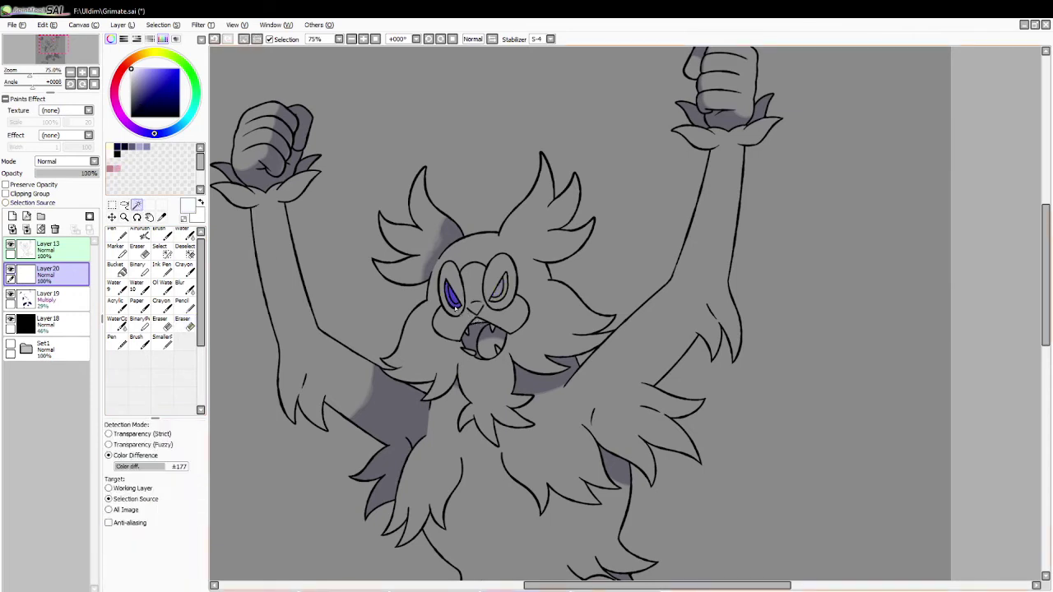
key("ctrl+i")
key("ctrl+z")
left_click(505, 291, "shift")
Paint the inner eye shapes white with the Brush, fade them partly with the Eraser, and deselect.
left_click(162, 239)
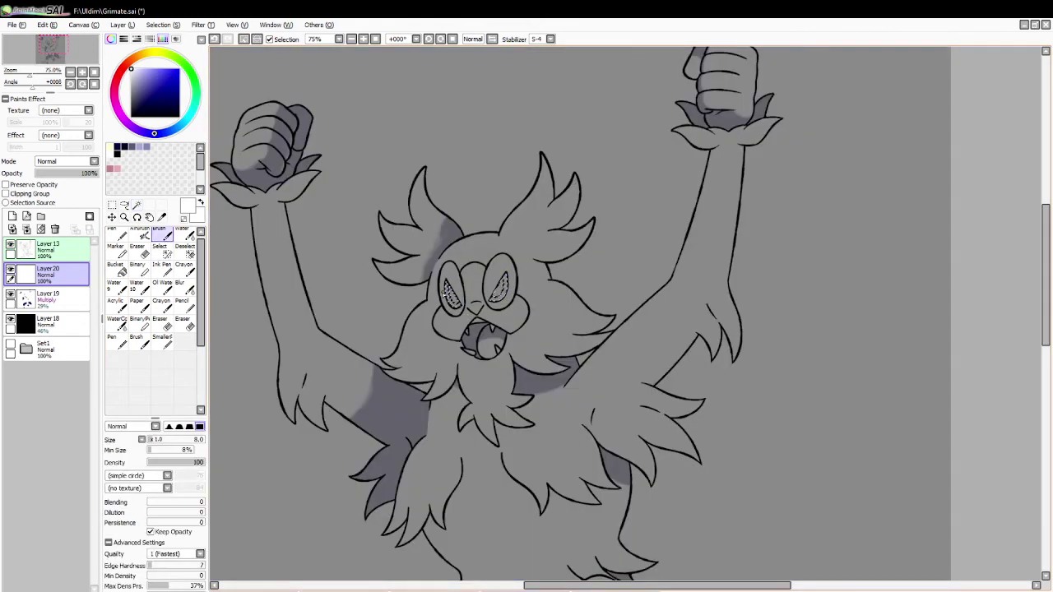
key("ctrl+z")
mouse_move(443, 289)
left_mouse_down()
mouse_move(451, 301)
mouse_move(509, 291)
left_mouse_up()
left_click(162, 440)
key("e")
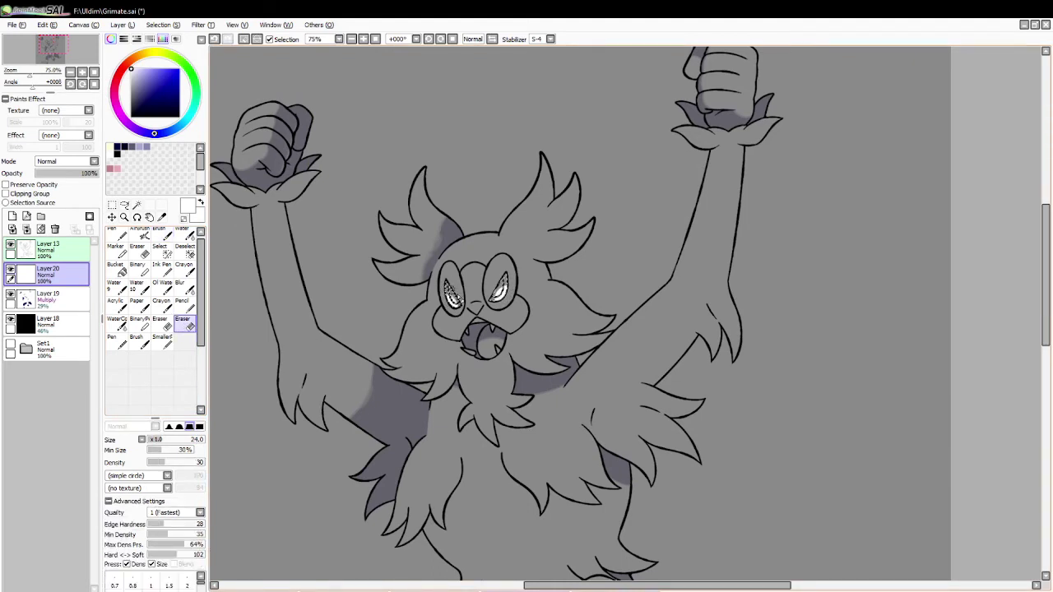
left_click_drag(497, 291, 508, 280)
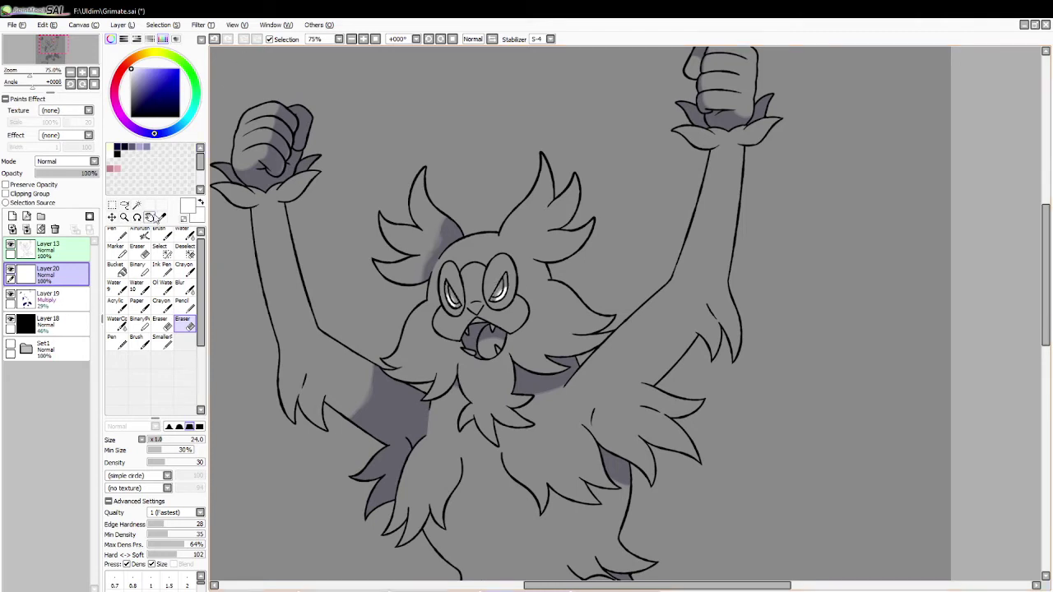
Select the head fur and fill the outer part of the right ear with white, fading its inner edge with the Eraser.
left_click(136, 205)
left_click(160, 235)
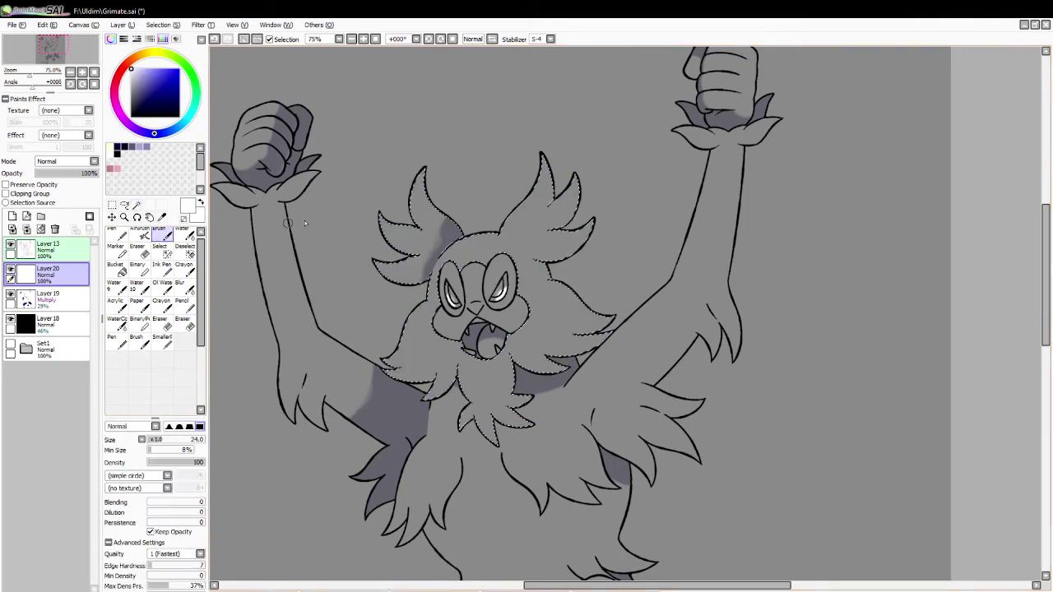
left_click_drag(519, 190, 574, 260)
left_click(118, 272)
left_click(553, 216)
left_click(184, 323)
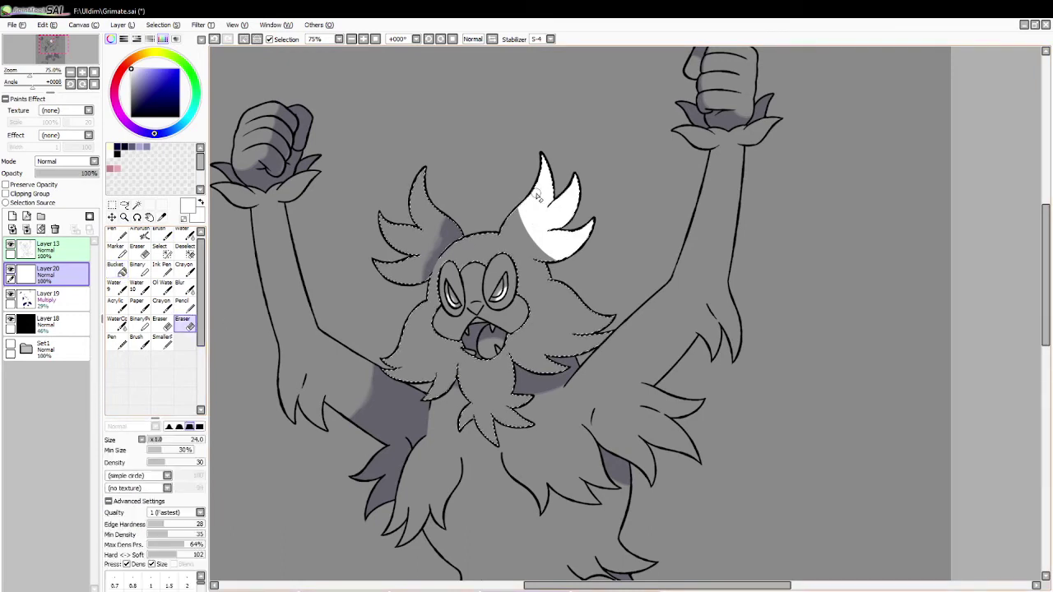
mouse_move(517, 203)
left_mouse_down()
mouse_move(532, 260)
mouse_move(526, 222)
mouse_move(567, 268)
mouse_move(559, 264)
left_mouse_up()
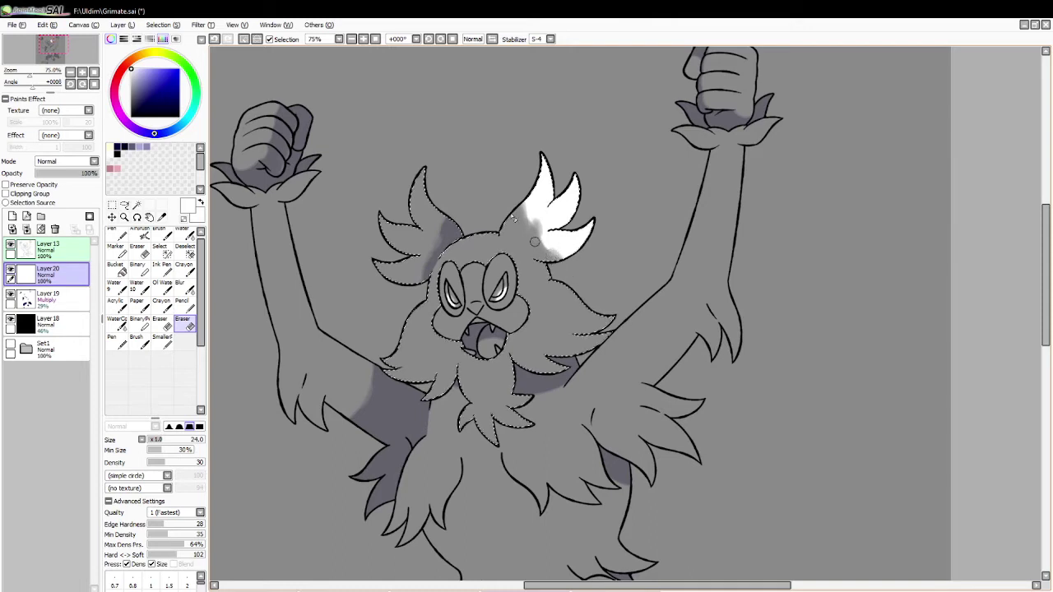
Draw a curved white boundary across the lower head fur and fill both cheek tufts and the chin tuft with white.
left_click(162, 235)
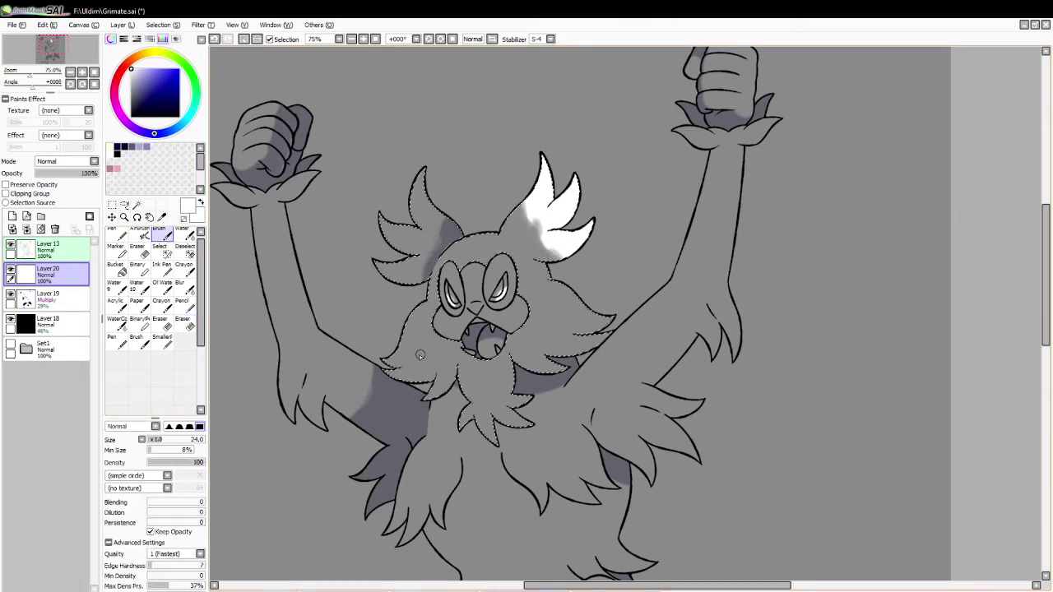
mouse_move(405, 333)
left_mouse_down()
mouse_move(452, 391)
mouse_move(514, 383)
mouse_move(576, 324)
mouse_move(583, 286)
left_mouse_up()
left_click(115, 265)
left_click(407, 362)
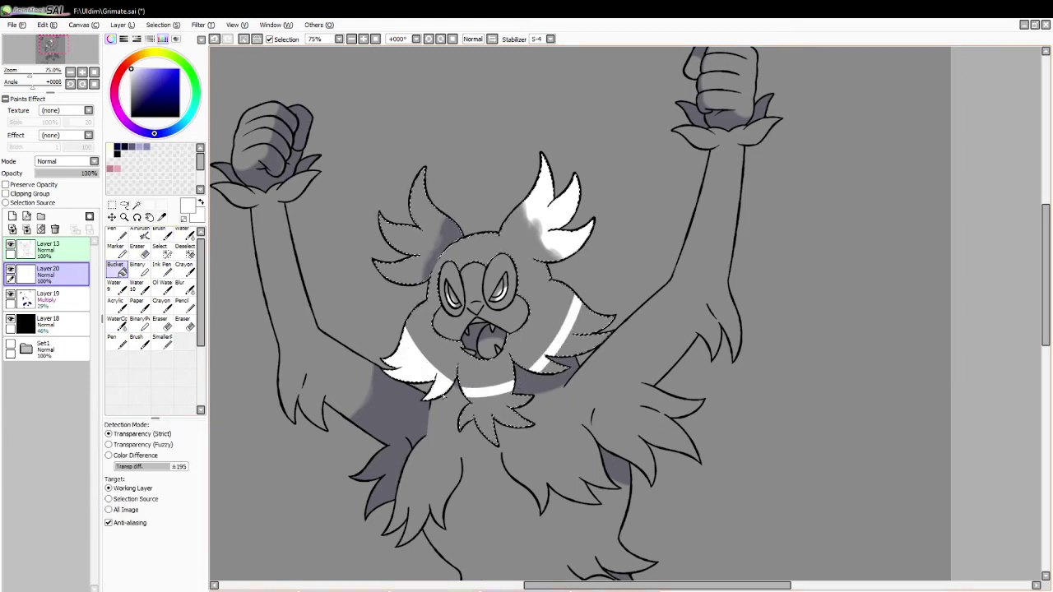
left_click(493, 415)
left_click(553, 368)
left_click(586, 320)
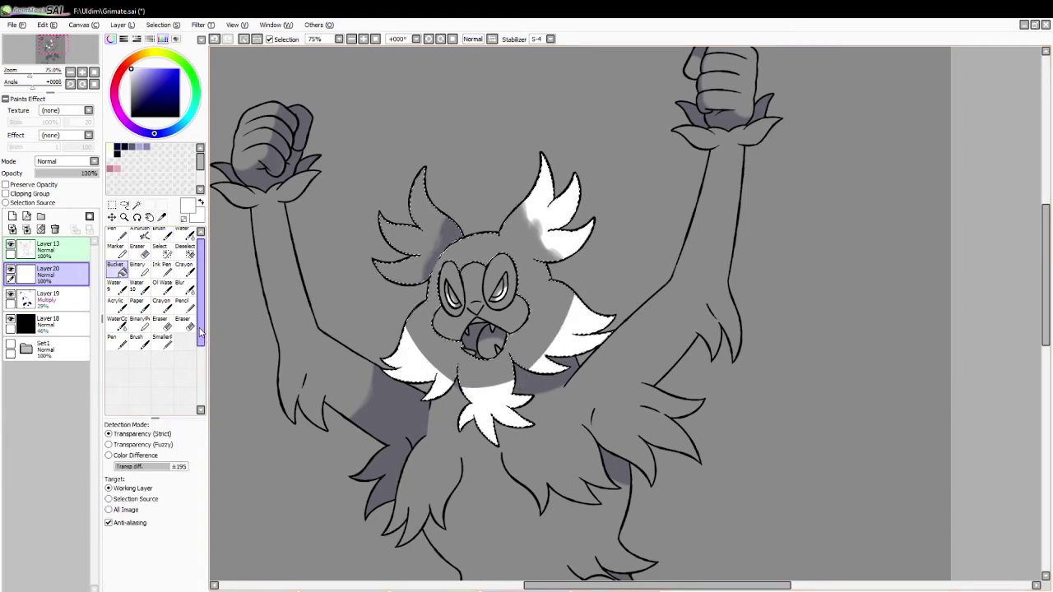
Fade the inner edges of the white cheek and chin fur with the Eraser, undoing unsatisfactory strokes.
left_click(184, 323)
mouse_move(399, 323)
left_mouse_down()
mouse_move(449, 373)
mouse_move(498, 381)
mouse_move(469, 384)
mouse_move(534, 374)
mouse_move(569, 331)
mouse_move(576, 298)
left_mouse_up()
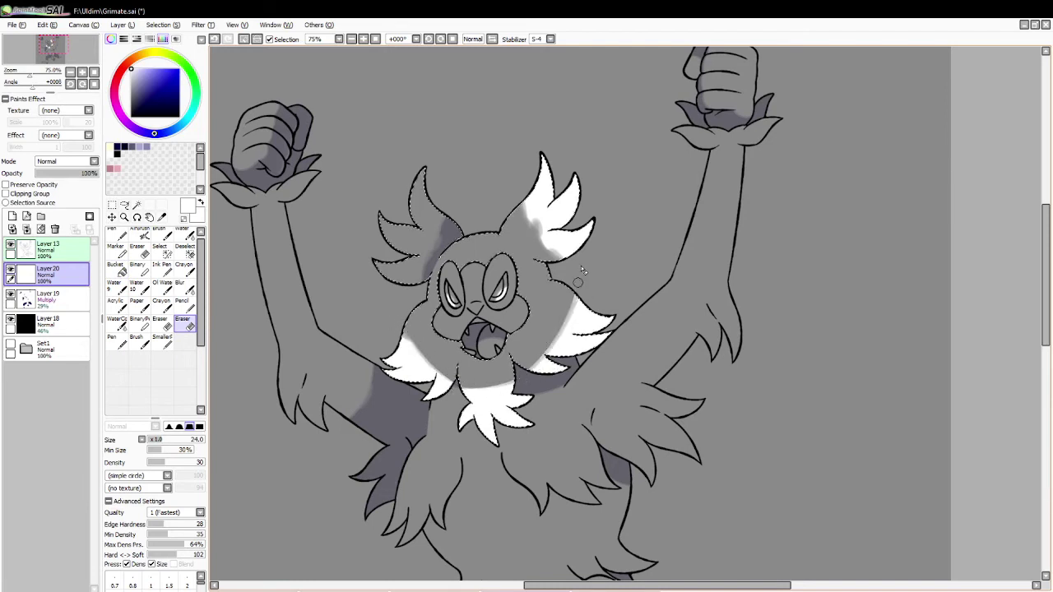
left_click_drag(391, 330, 442, 379)
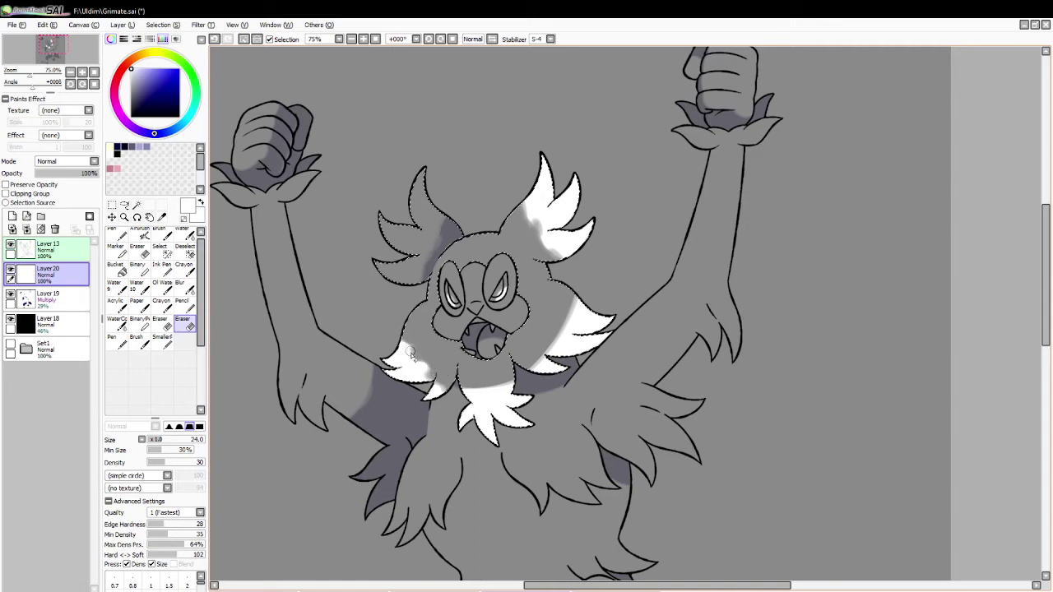
key("ctrl+z")
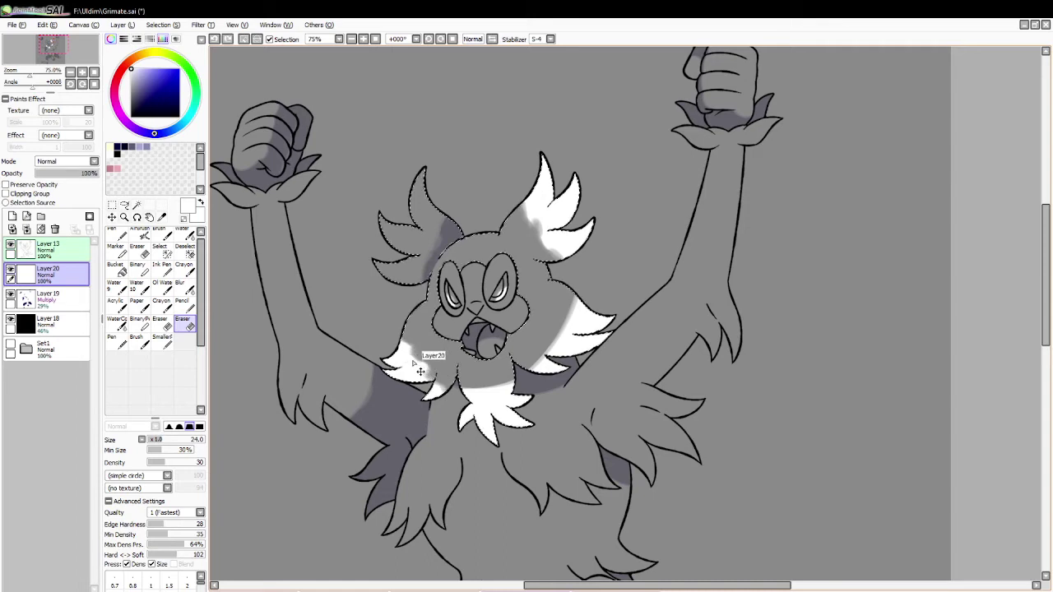
left_click_drag(415, 364, 409, 361)
key("ctrl+z")
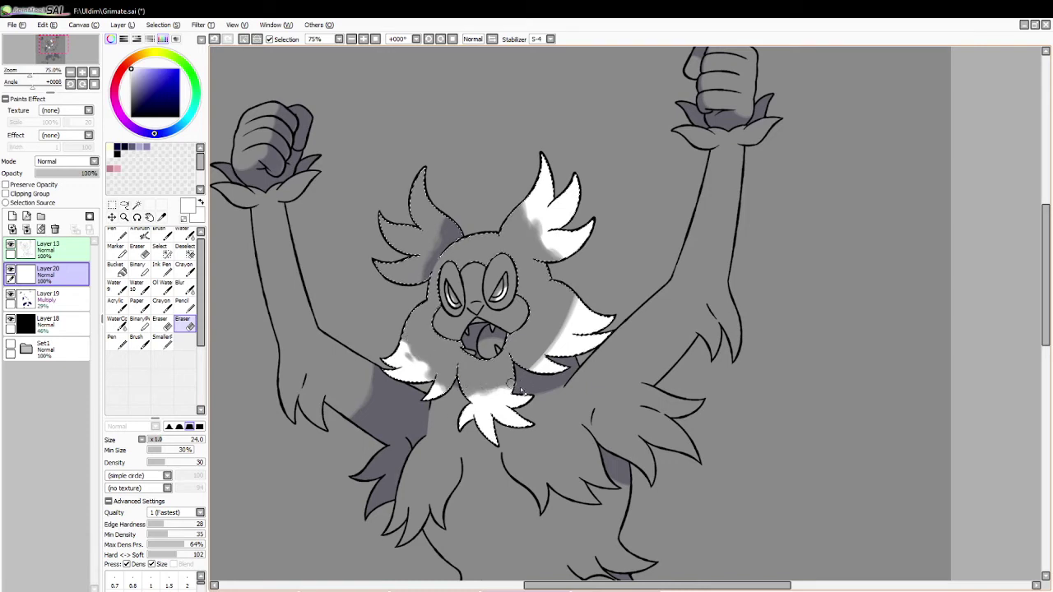
Soften the inner edge of the white on the right cheek fur with the Eraser and clear the selection.
mouse_move(527, 370)
left_mouse_down()
mouse_move(550, 331)
mouse_move(537, 366)
mouse_move(558, 337)
mouse_move(580, 284)
mouse_move(557, 340)
mouse_move(562, 318)
left_mouse_up()
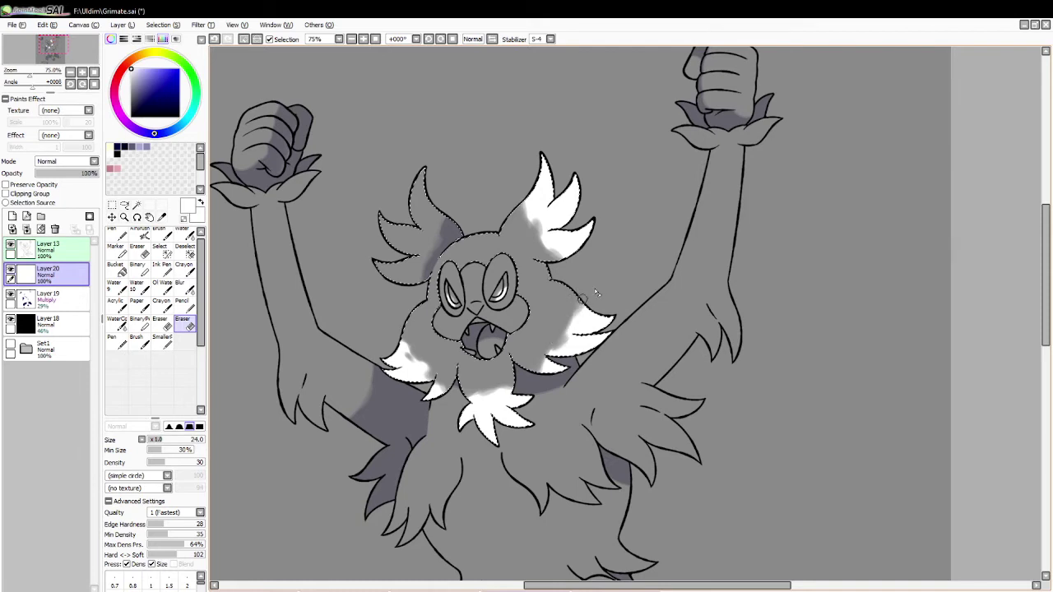
mouse_move(541, 352)
left_mouse_down()
mouse_move(554, 345)
mouse_move(544, 351)
left_mouse_up()
left_click(243, 39)
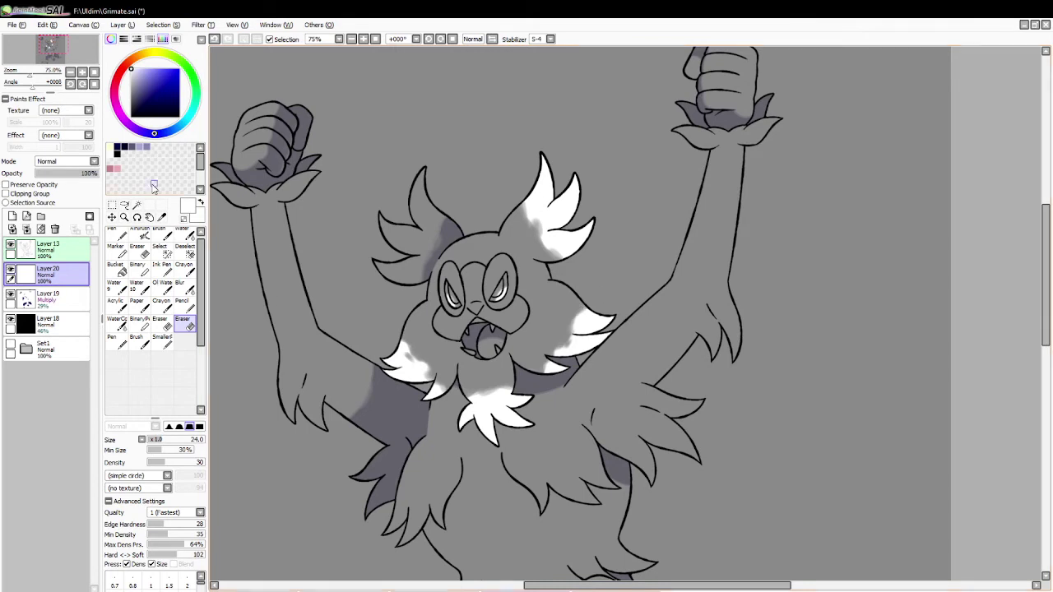
Select the head area, paint a white patch on the forehead above the left eye, and soften its edge with the Eraser.
left_click(136, 205)
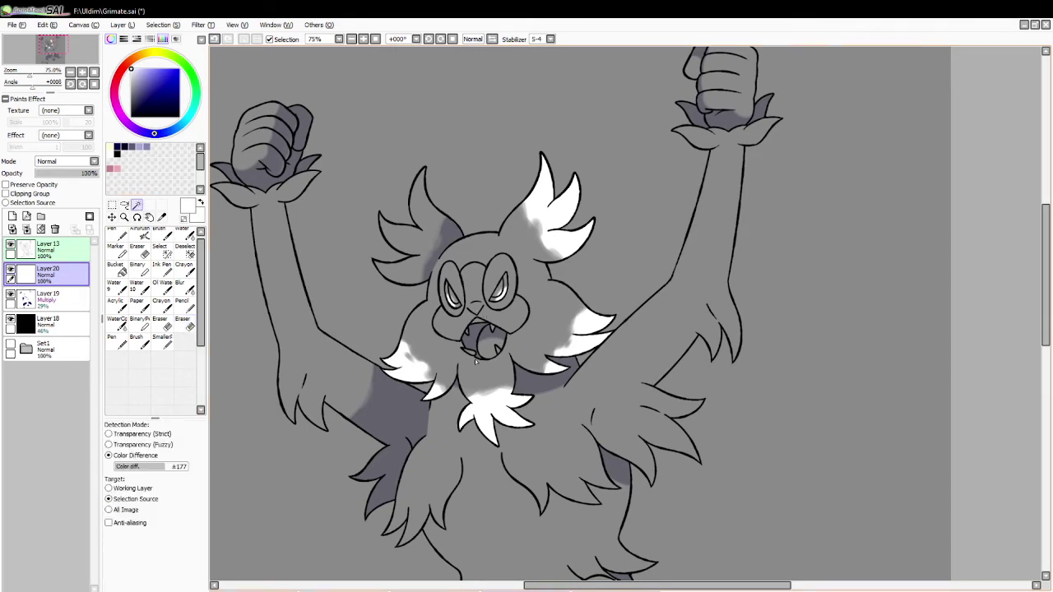
left_click(469, 279)
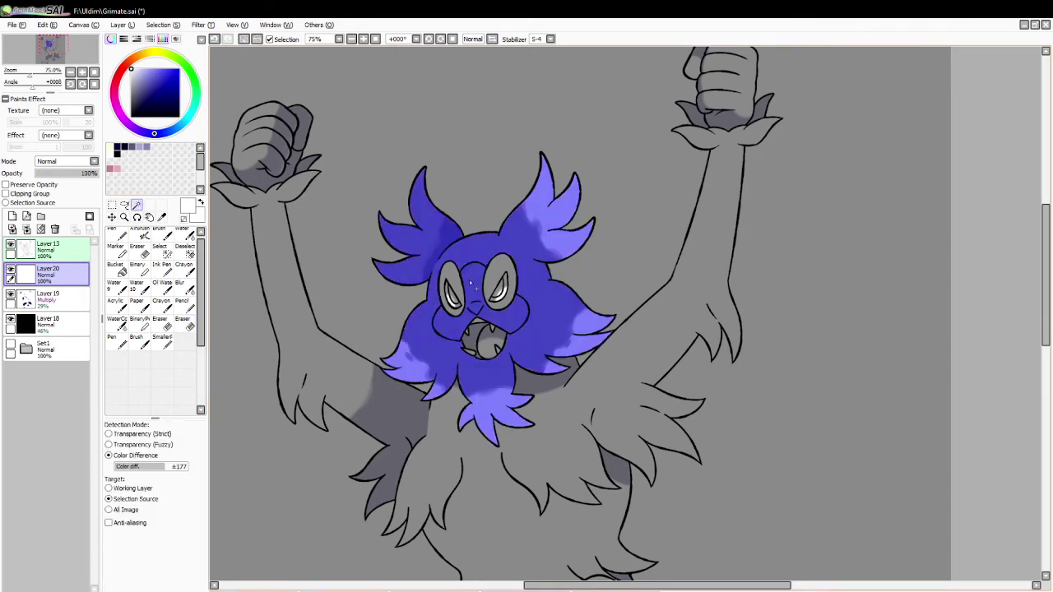
left_click(165, 236)
mouse_move(467, 255)
left_mouse_down()
mouse_move(452, 261)
mouse_move(464, 249)
mouse_move(463, 269)
left_mouse_up()
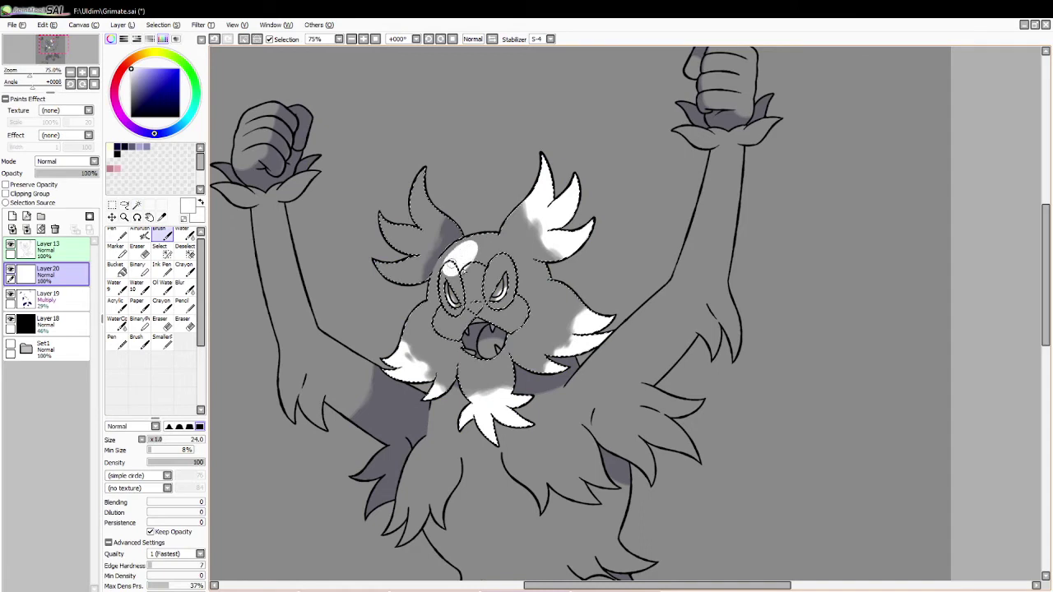
left_click(162, 321)
left_click(187, 321)
mouse_move(455, 263)
left_mouse_down()
mouse_move(480, 227)
mouse_move(481, 251)
mouse_move(449, 240)
mouse_move(477, 237)
mouse_move(448, 255)
left_mouse_up()
key("ctrl+z")
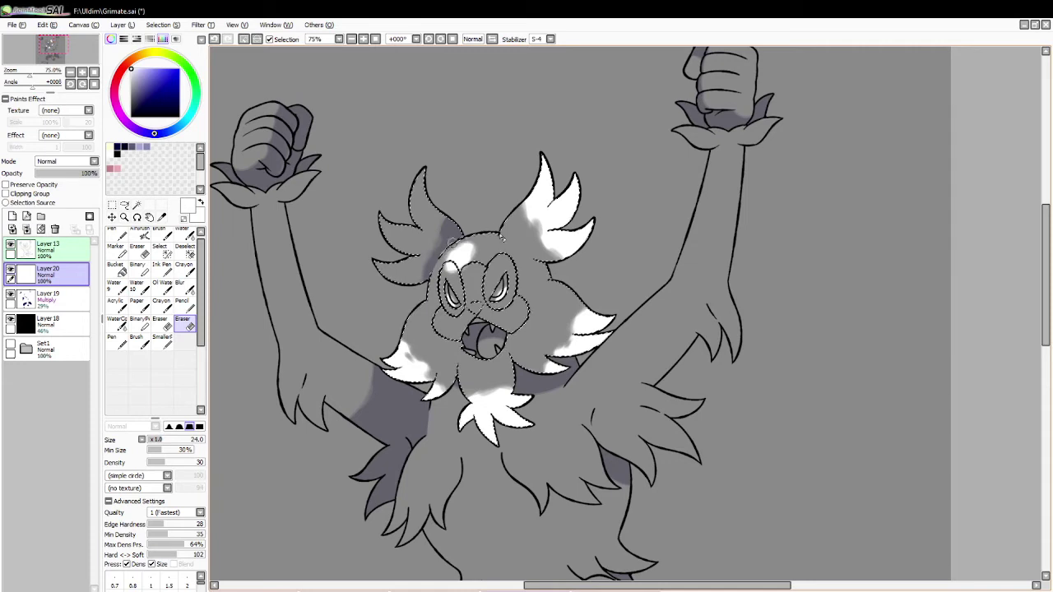
Add a small white highlight at the nose, trim it with the Eraser, and clear the selection.
left_click(183, 233)
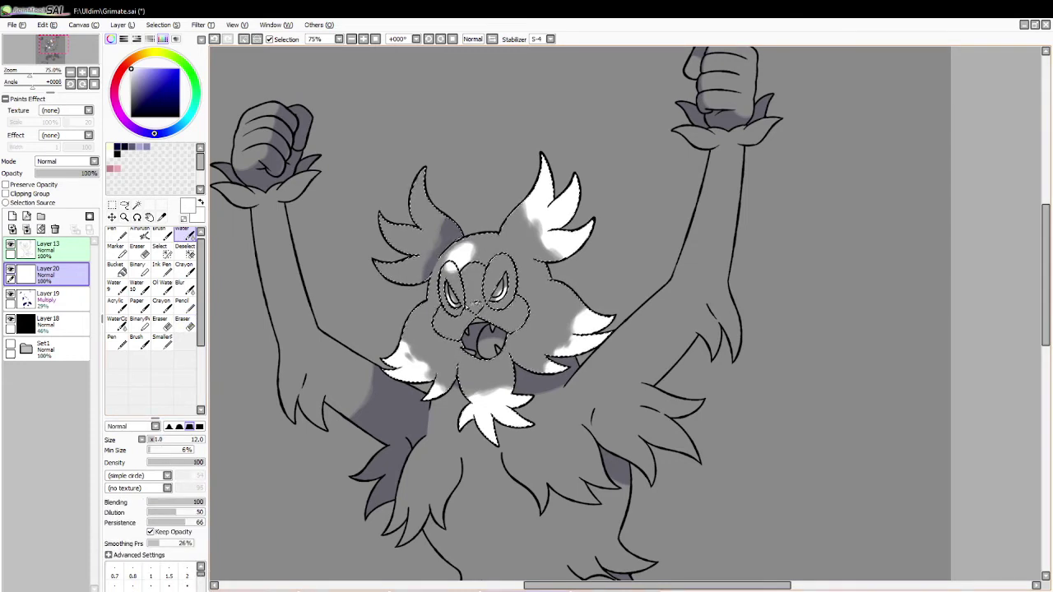
key("e")
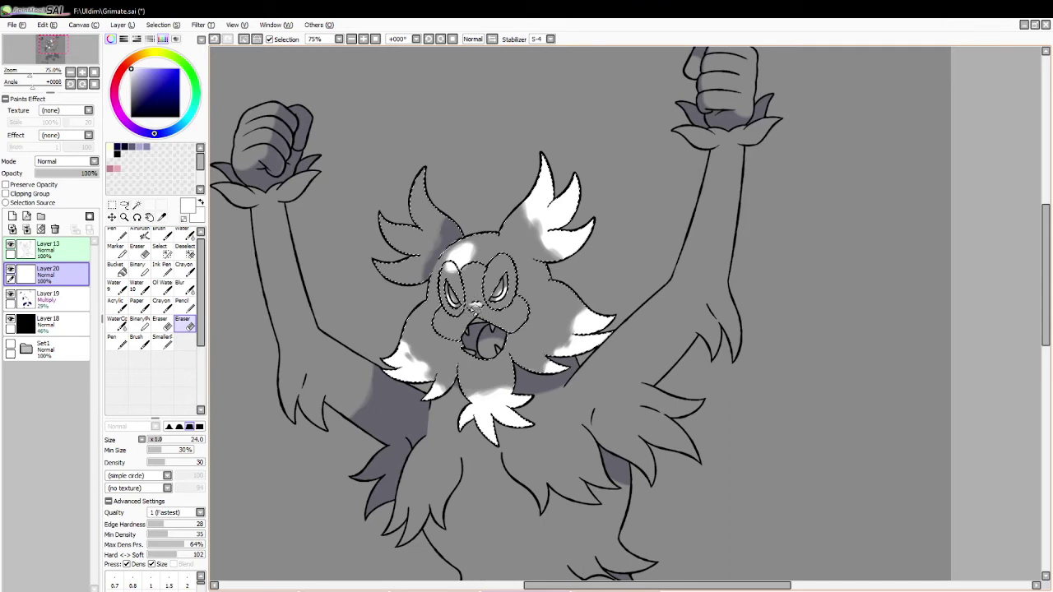
left_click_drag(474, 306, 477, 308)
left_click(243, 40)
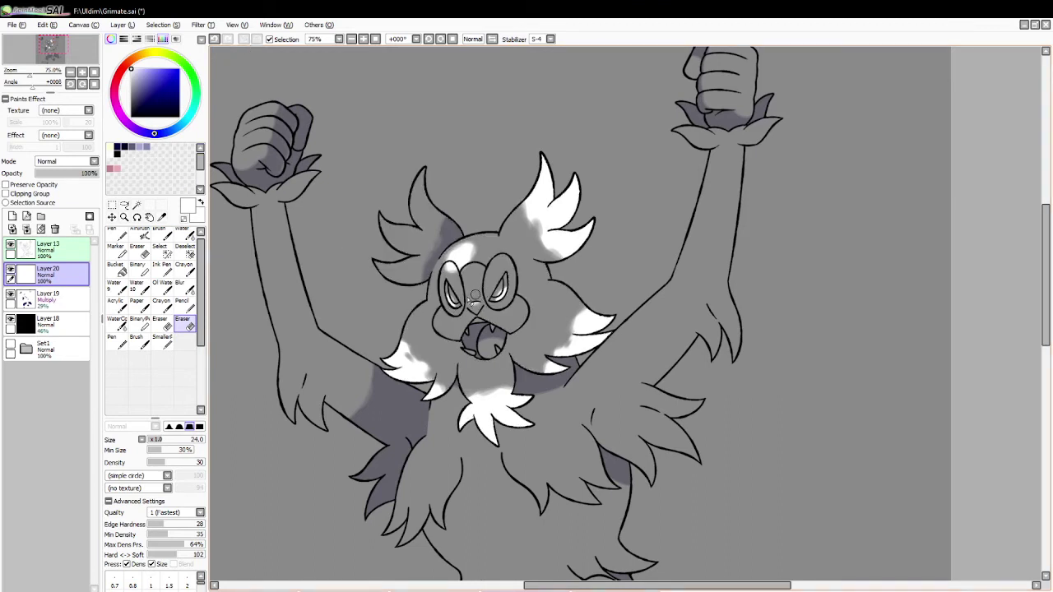
Select the body area and brush white onto the outer tips of both wrist fur cuffs.
key("w")
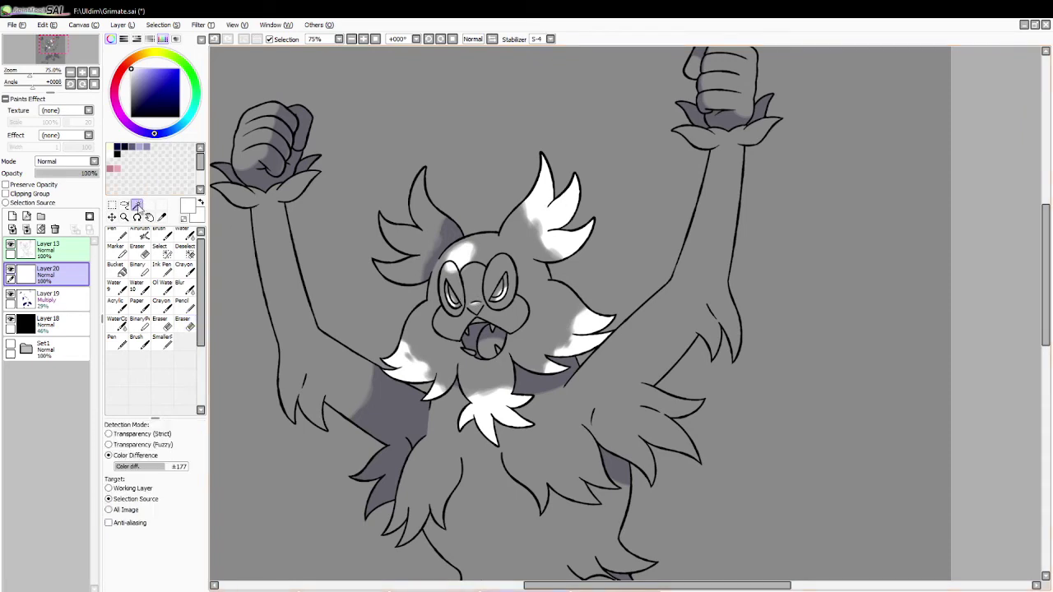
left_click(289, 256)
left_click(164, 234)
mouse_move(240, 190)
left_mouse_down()
mouse_move(220, 186)
mouse_move(238, 198)
left_mouse_up()
left_click_drag(322, 171, 292, 185)
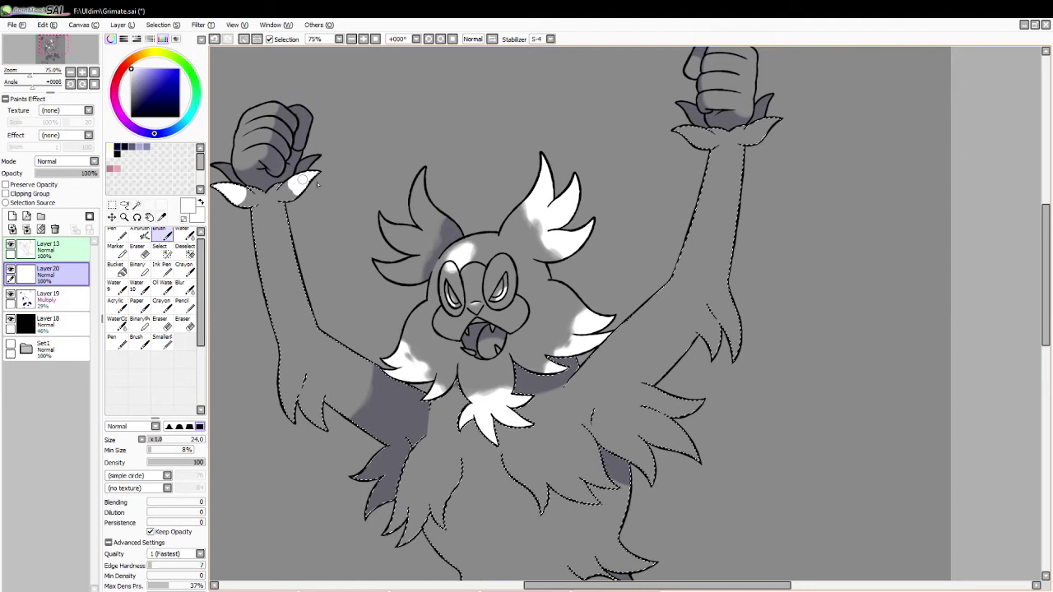
left_click_drag(673, 129, 708, 142)
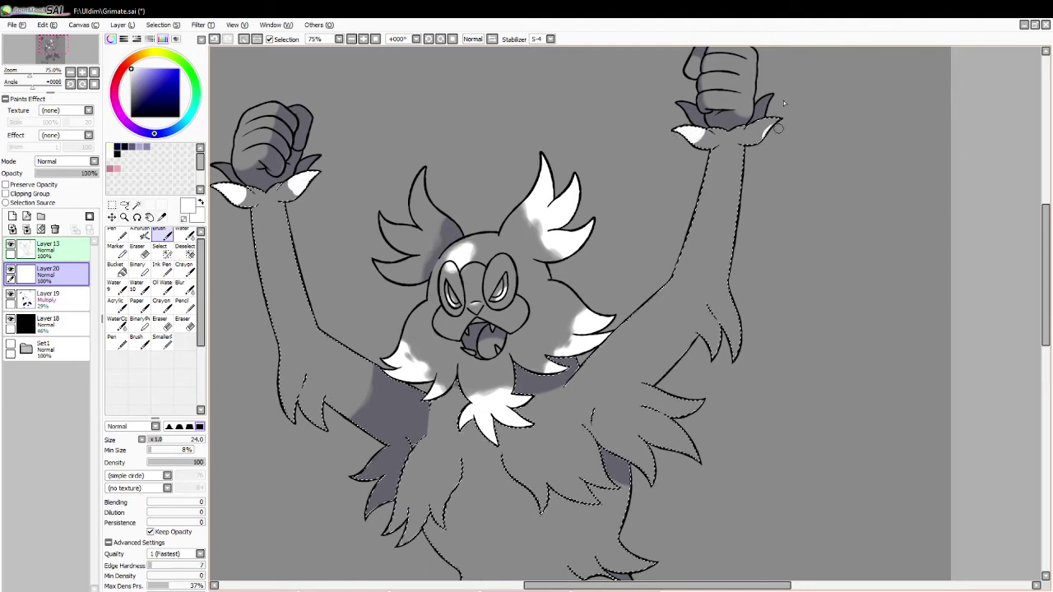
left_click_drag(778, 128, 758, 130)
Paint the fur tips at both elbows white and soften their inner edges with the Eraser.
mouse_move(736, 321)
left_mouse_down()
mouse_move(712, 345)
mouse_move(717, 355)
left_mouse_up()
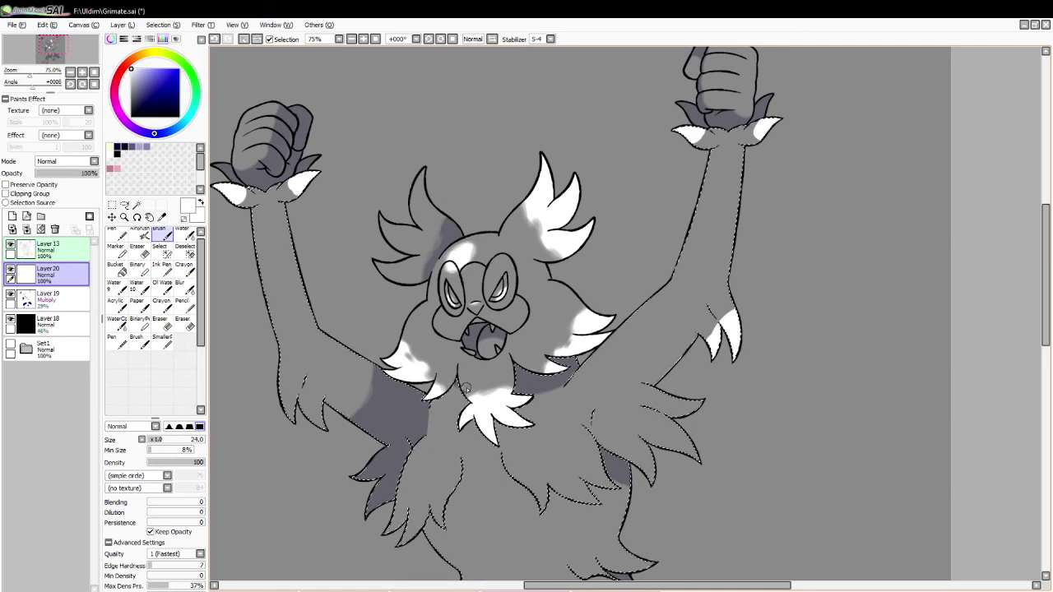
mouse_move(308, 436)
left_mouse_down()
mouse_move(301, 403)
mouse_move(285, 399)
mouse_move(288, 383)
mouse_move(321, 414)
mouse_move(316, 401)
left_mouse_up()
key("e")
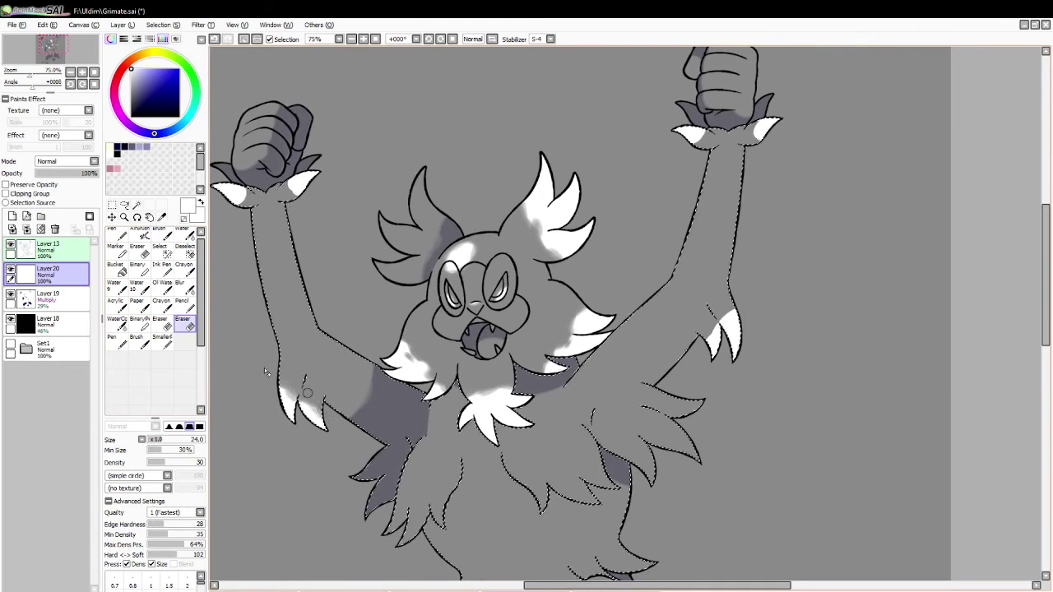
mouse_move(704, 338)
left_mouse_down()
mouse_move(740, 304)
mouse_move(754, 318)
mouse_move(744, 310)
left_mouse_up()
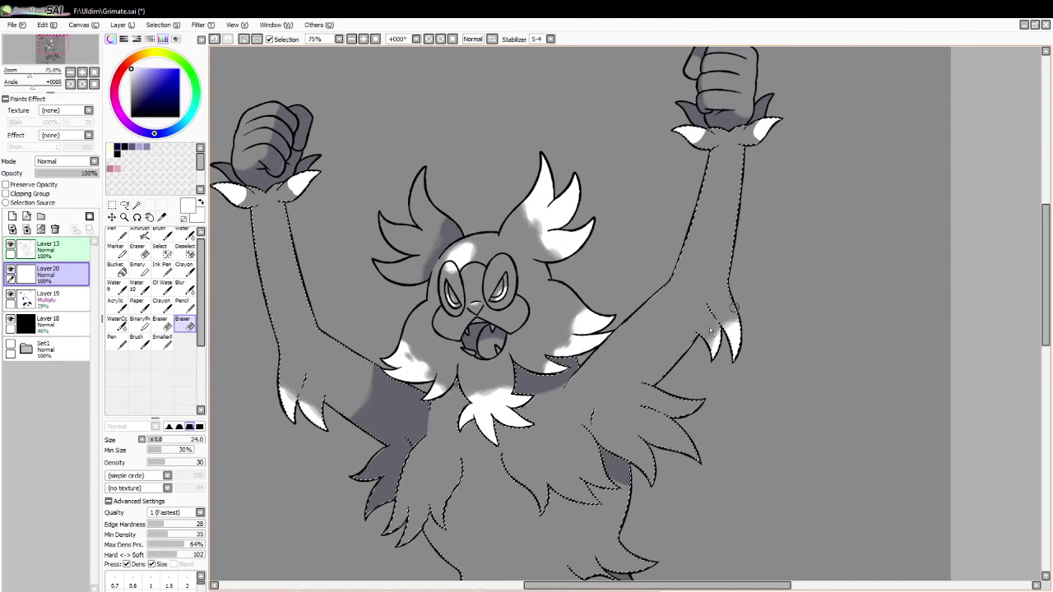
Soften the inner edges of the white on both wrist cuffs and clear the selection.
mouse_move(711, 127)
left_mouse_down()
mouse_move(697, 145)
mouse_move(755, 130)
mouse_move(760, 140)
left_mouse_up()
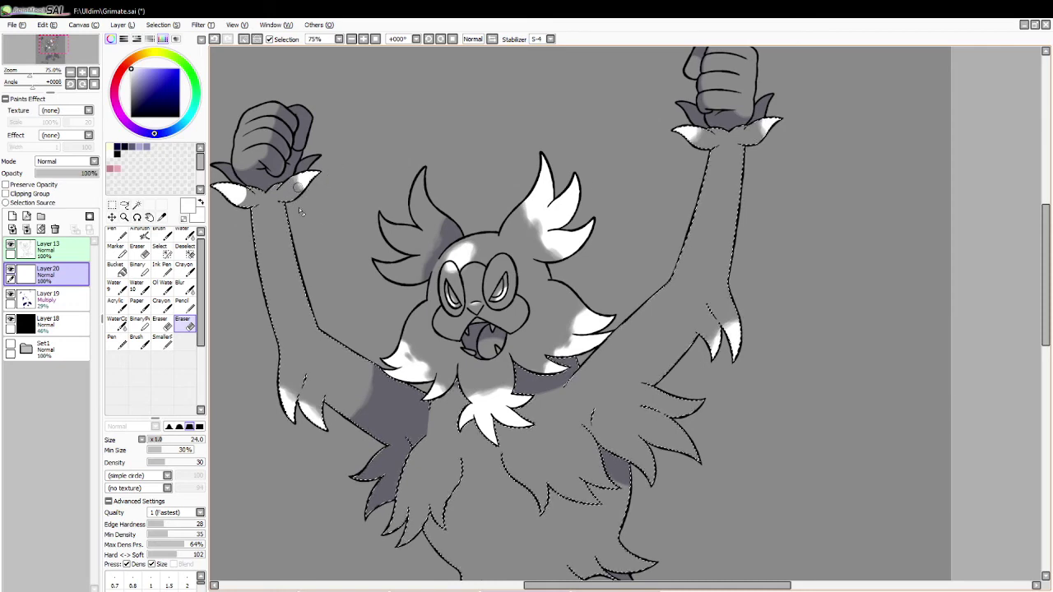
mouse_move(295, 180)
left_mouse_down()
mouse_move(256, 180)
mouse_move(236, 211)
mouse_move(252, 179)
mouse_move(238, 204)
left_mouse_up()
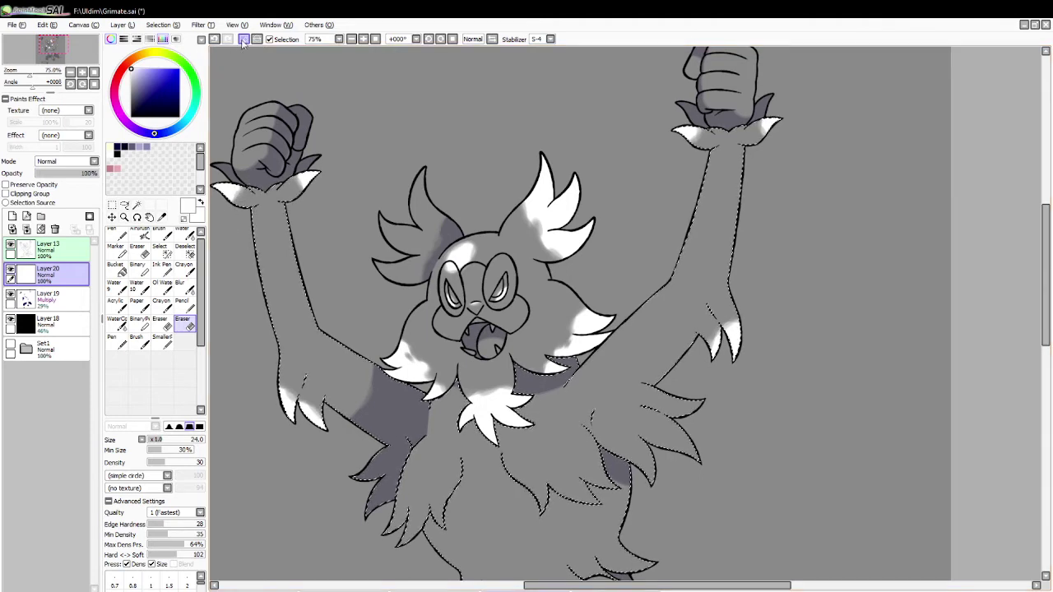
key("ctrl+d")
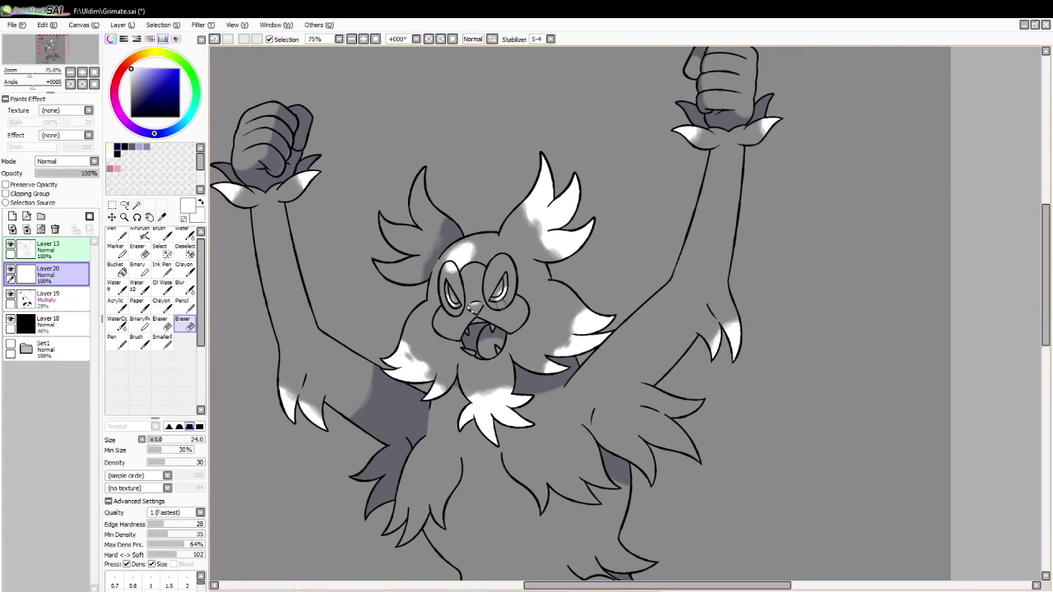
Select the body area and brush white boundary curves across the chest and right shoulder fur tufts at brush size 13.
key("w")
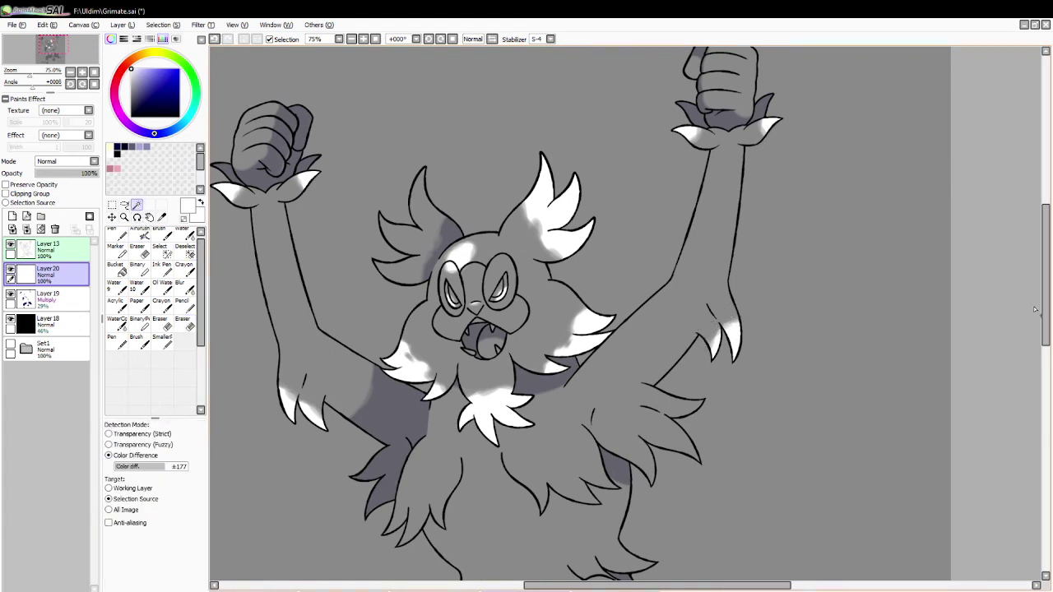
scroll(527, 305, "down", 5)
left_click(502, 345)
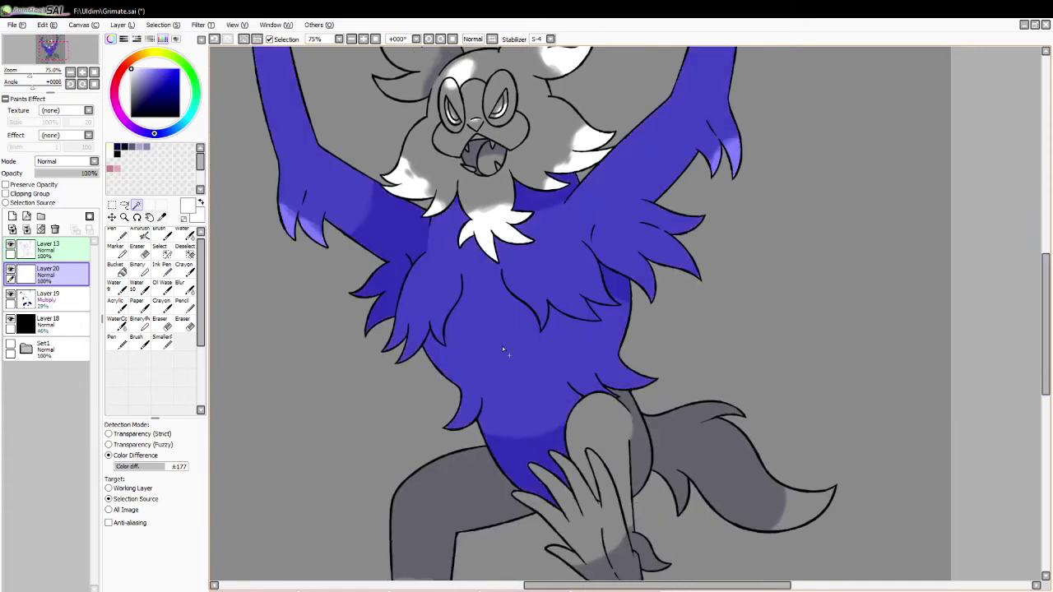
left_click(159, 235)
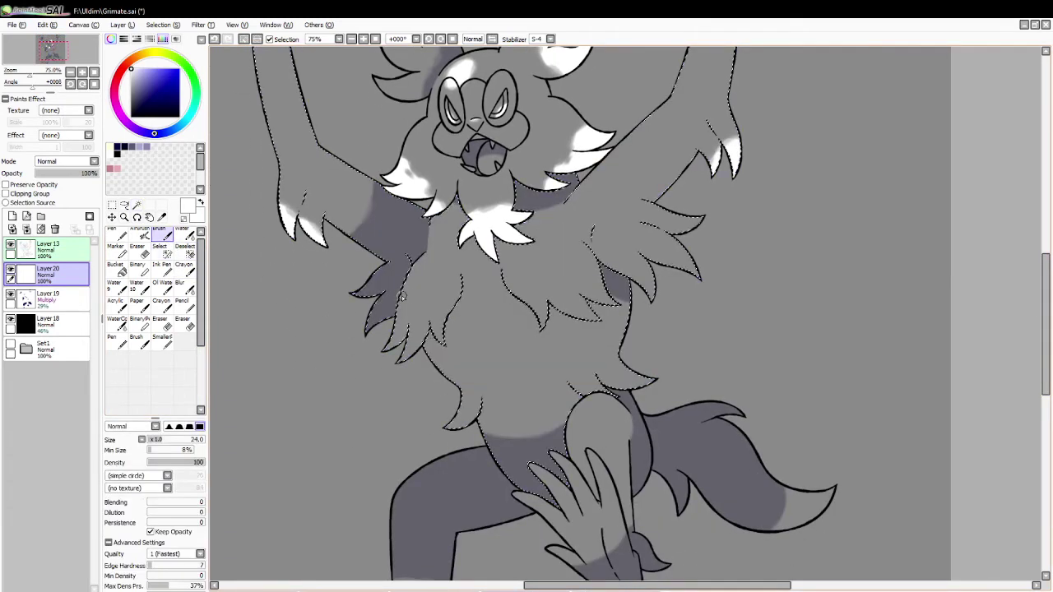
left_click_drag(400, 294, 454, 306)
key("ctrl+z")
left_click(153, 440)
left_click_drag(517, 296, 663, 211)
Fill the outlined tips of both chest tufts and the right shoulder fur with white using the Bucket.
left_click(115, 268)
left_click(411, 320)
left_click(567, 296)
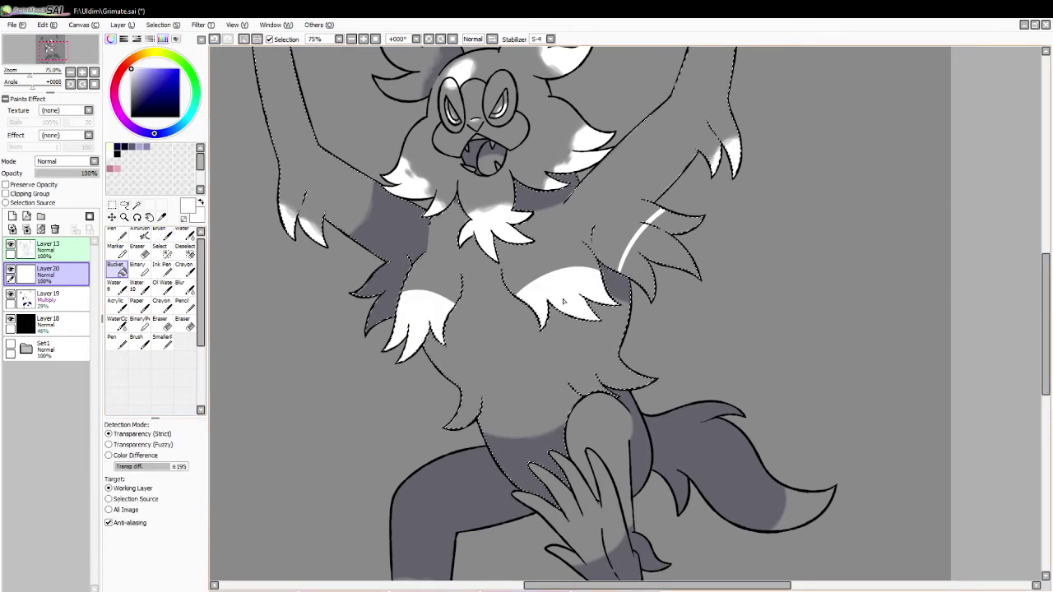
left_click(658, 247)
Soften the upper edges of the white on the chest and right shoulder tufts with the Eraser.
left_click(183, 323)
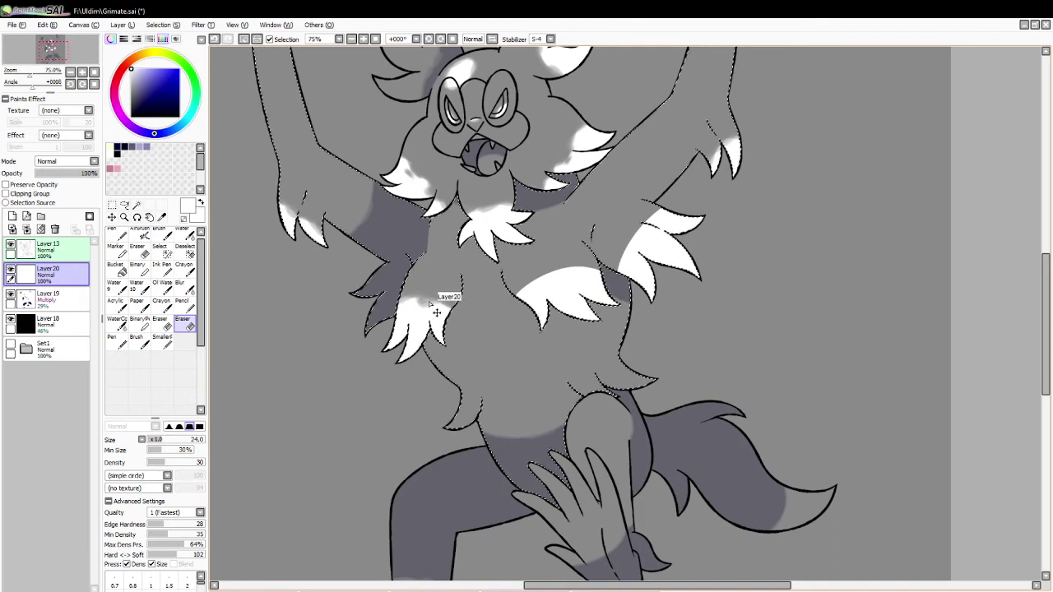
mouse_move(424, 299)
left_mouse_down()
mouse_move(465, 302)
mouse_move(435, 294)
mouse_move(475, 325)
mouse_move(462, 311)
mouse_move(416, 307)
mouse_move(439, 318)
mouse_move(412, 296)
left_mouse_up()
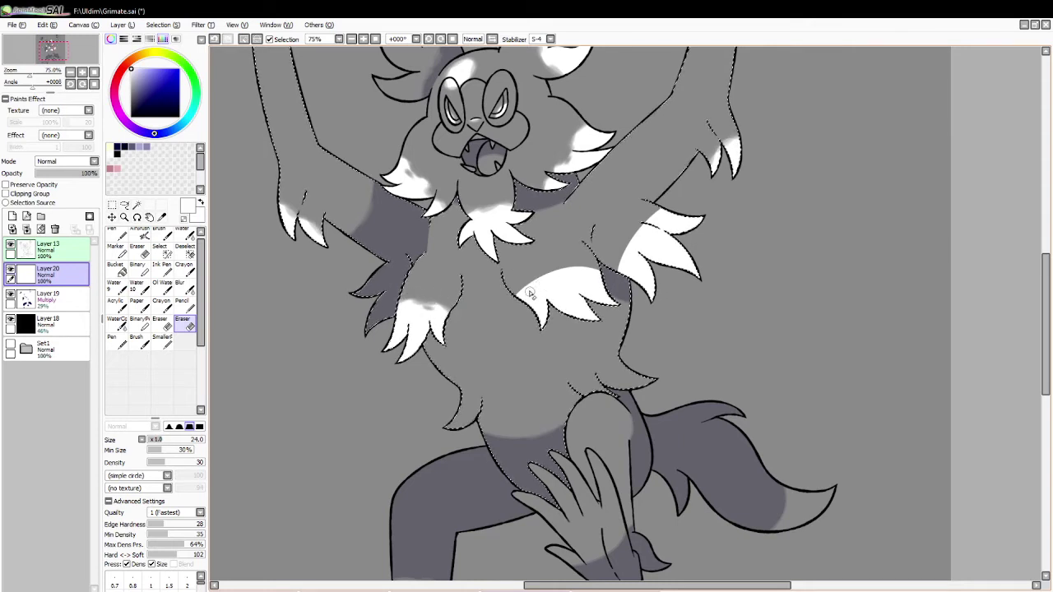
left_click_drag(530, 285, 571, 264)
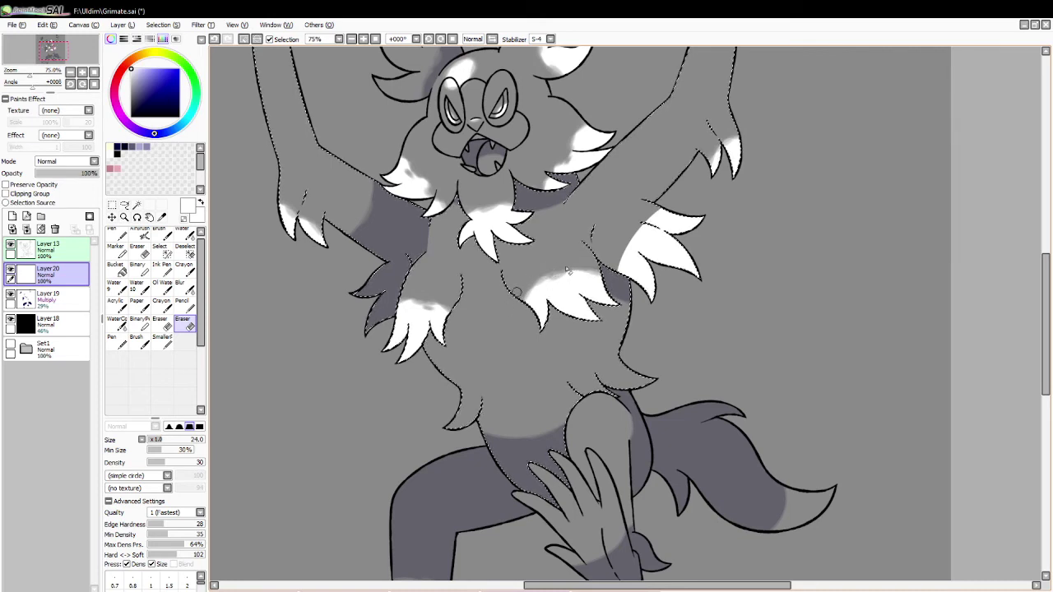
left_click_drag(518, 292, 551, 276)
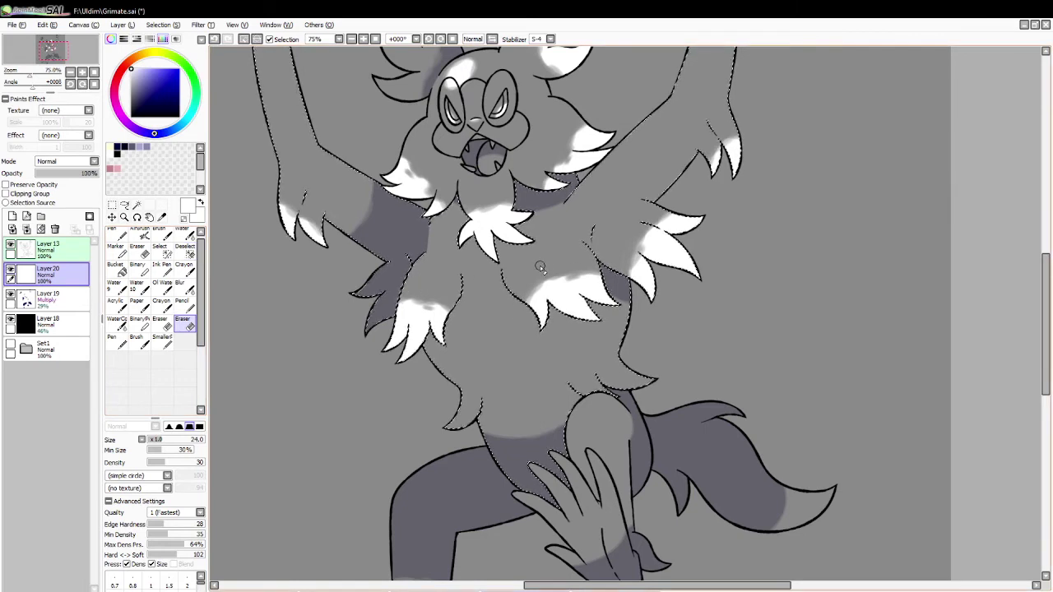
Paint the fur tufts at both hips white at brush size 50 and soften their inner edges with the Eraser.
left_click(158, 234)
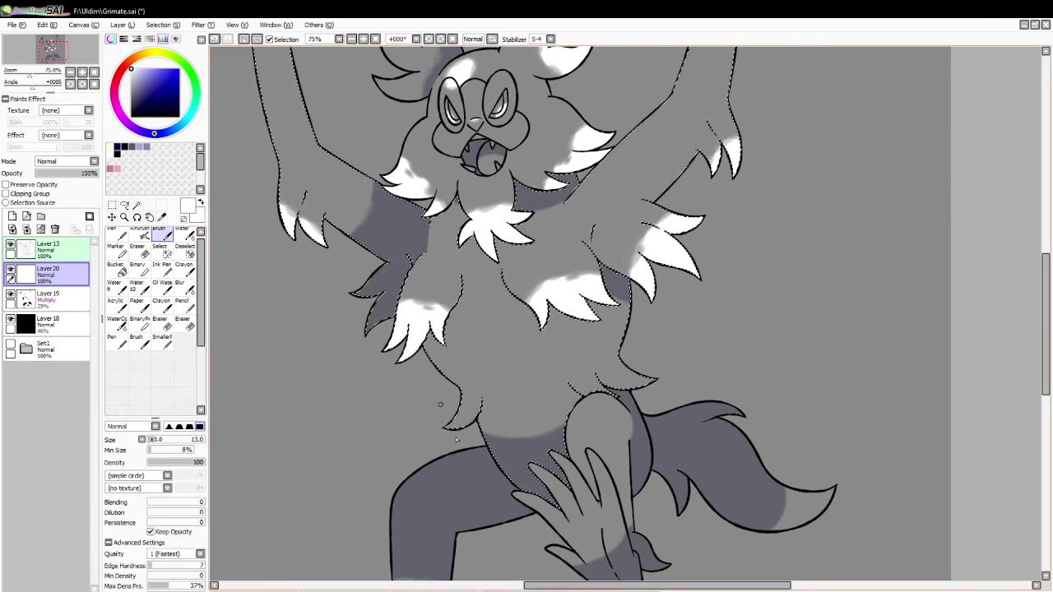
key("ctrl+z")
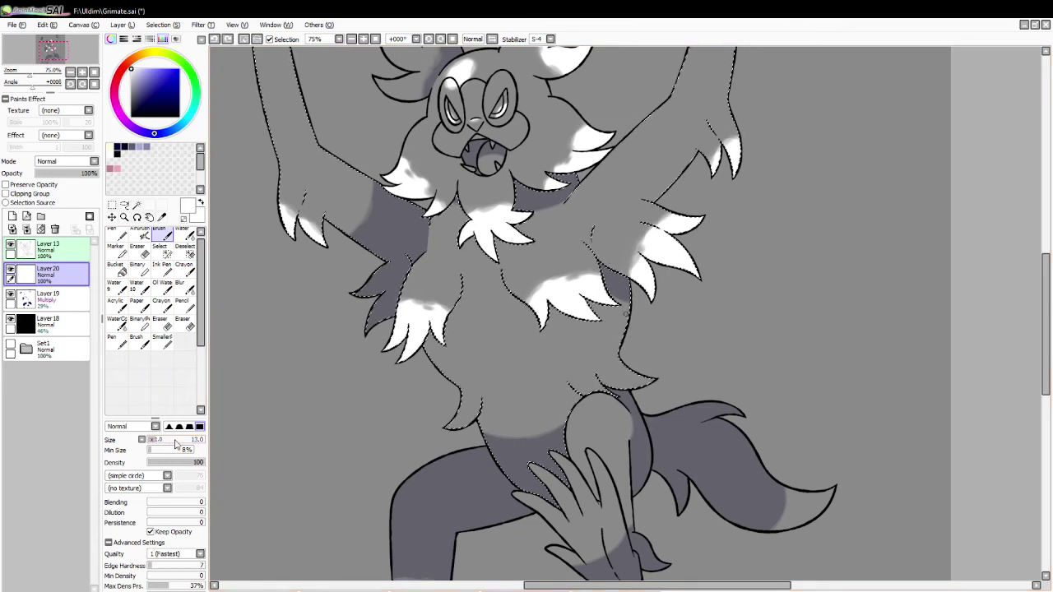
left_click(175, 439)
left_click_drag(474, 416, 467, 416)
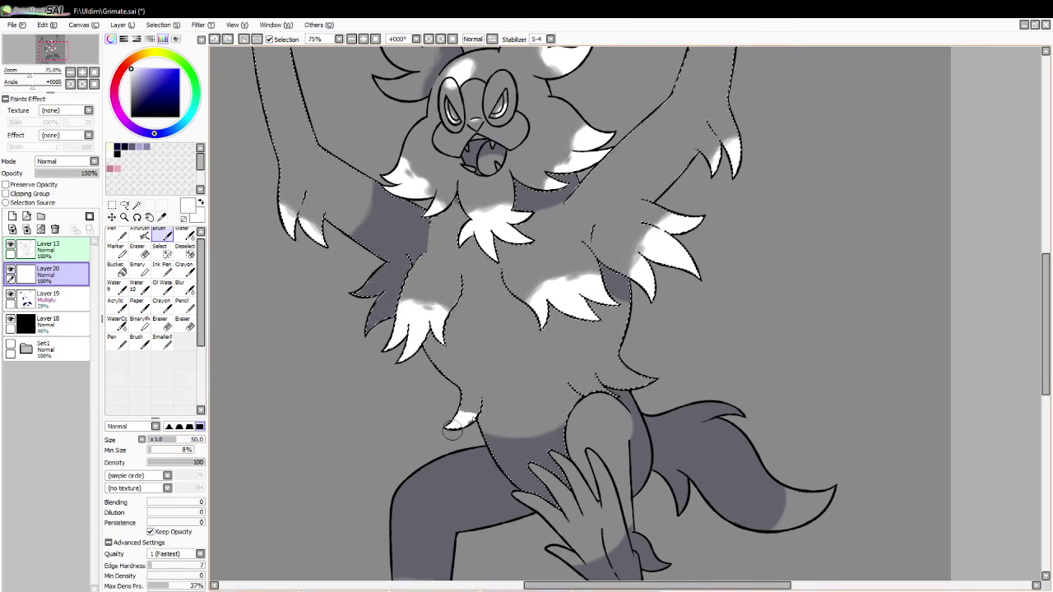
mouse_move(640, 370)
left_mouse_down()
mouse_move(600, 398)
mouse_move(651, 385)
left_mouse_up()
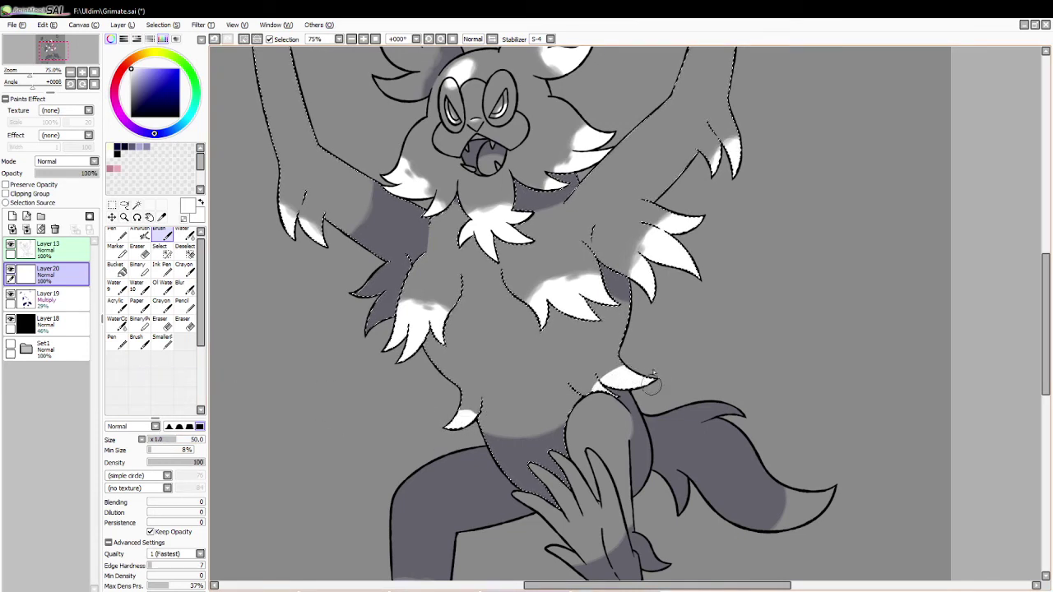
key("e")
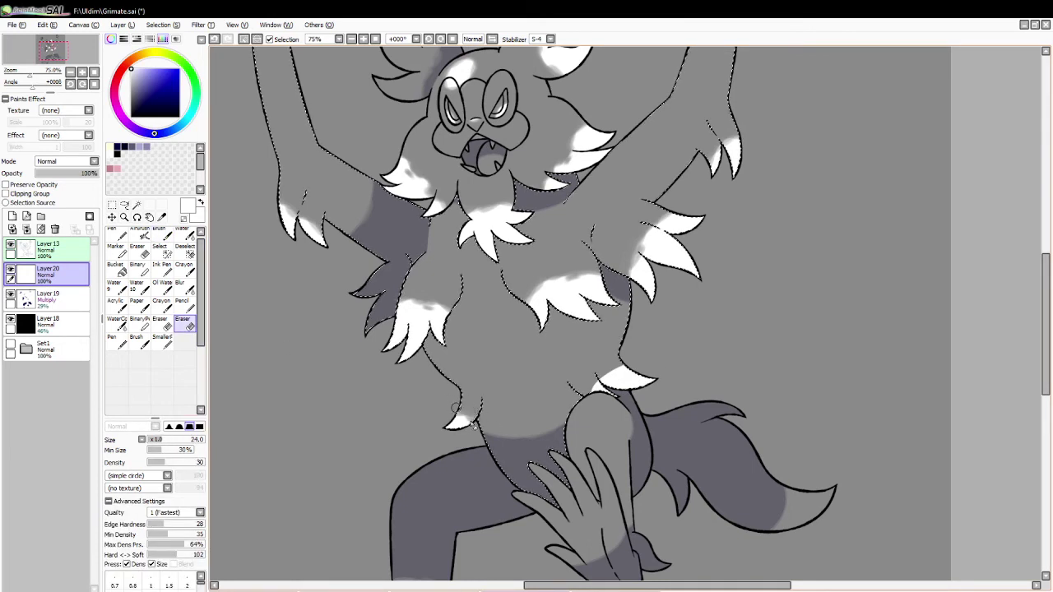
mouse_move(602, 375)
left_mouse_down()
mouse_move(649, 367)
mouse_move(612, 377)
mouse_move(630, 366)
left_mouse_up()
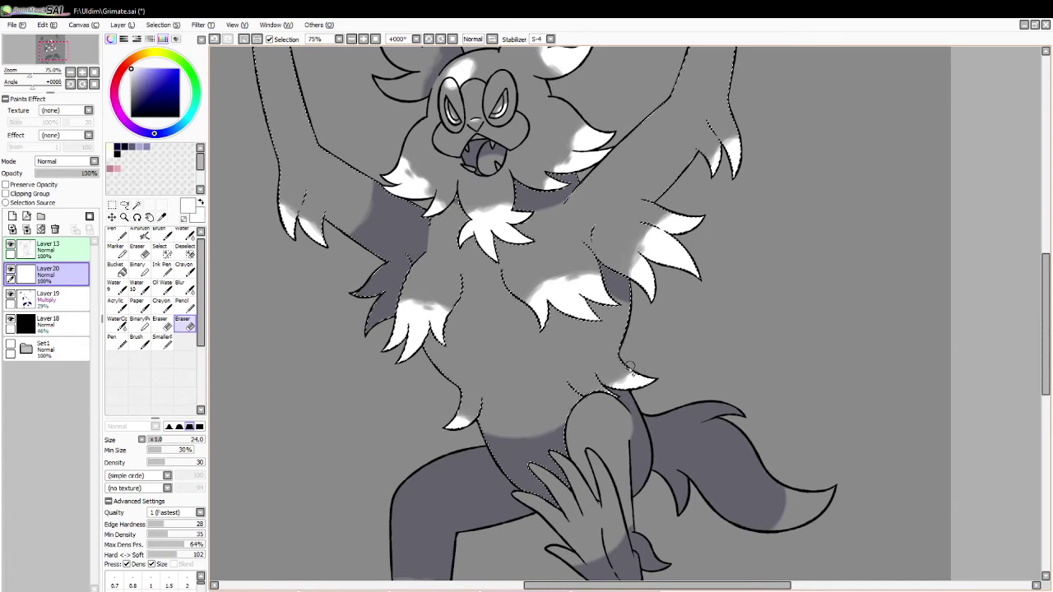
Refine the upper edge of the white on the left chest tuft with the Eraser.
left_click(184, 232)
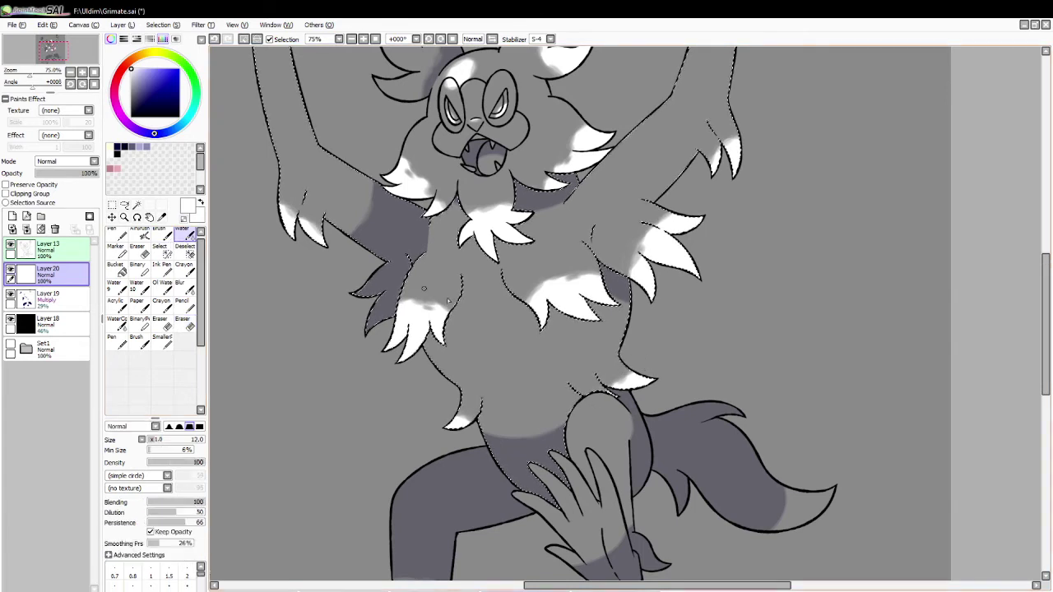
left_click(183, 323)
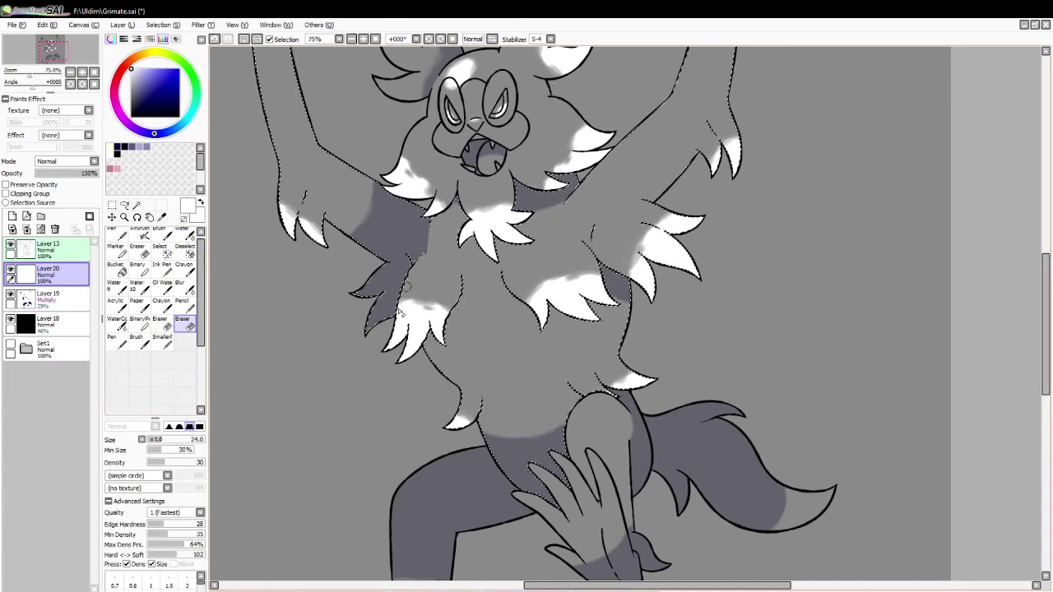
left_click_drag(401, 317, 408, 291)
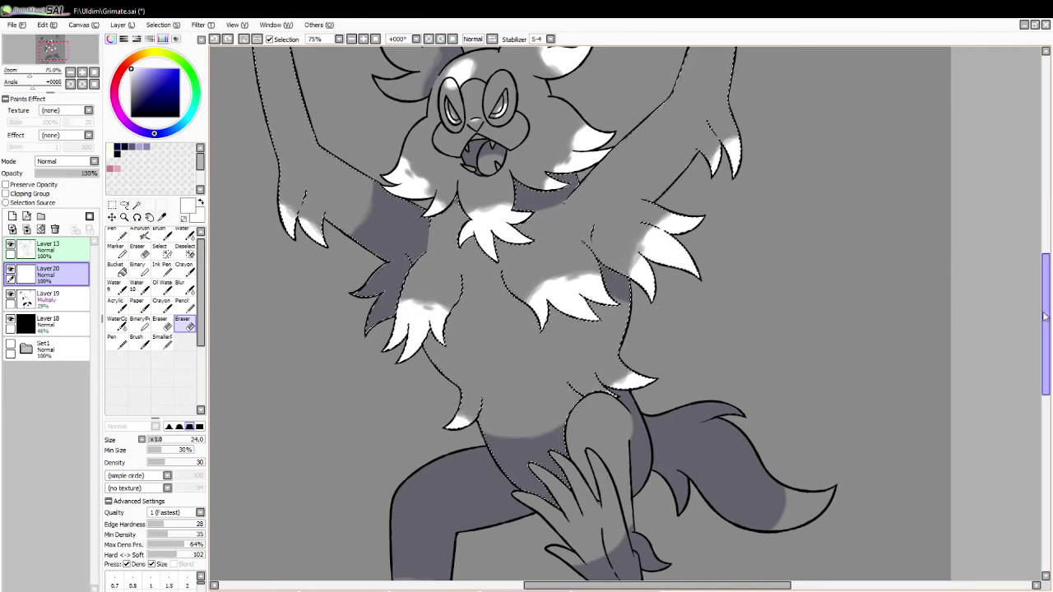
left_click_drag(1046, 318, 1047, 345)
left_click(189, 235)
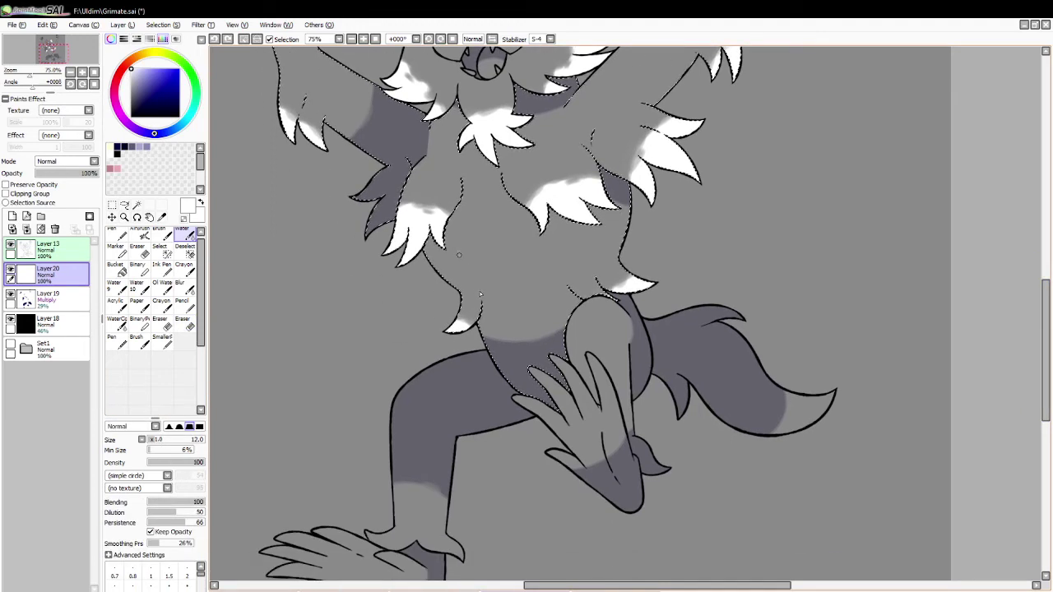
left_click_drag(474, 222, 486, 263)
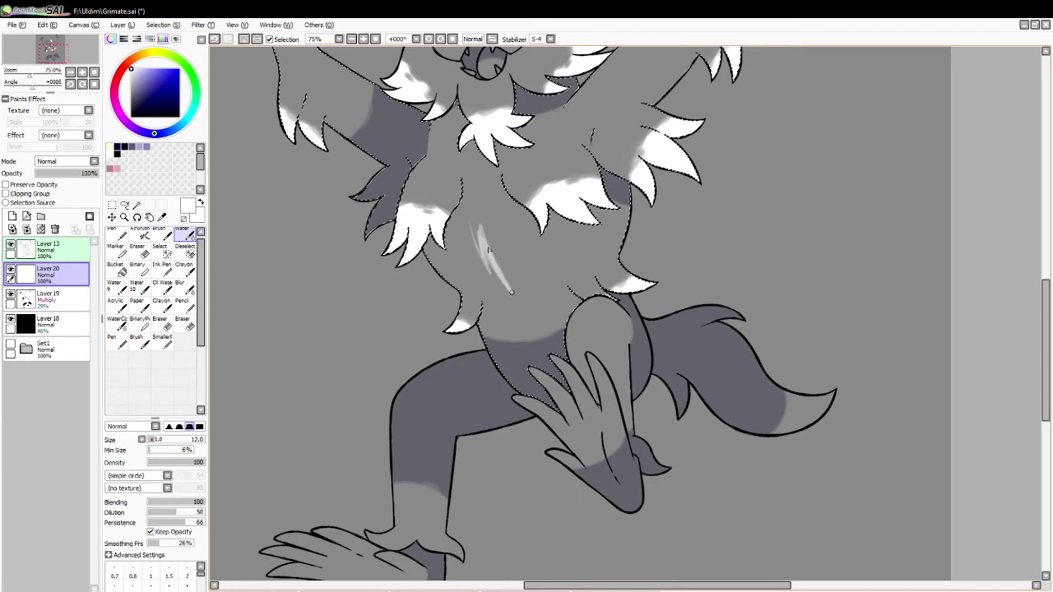
key("ctrl+z")
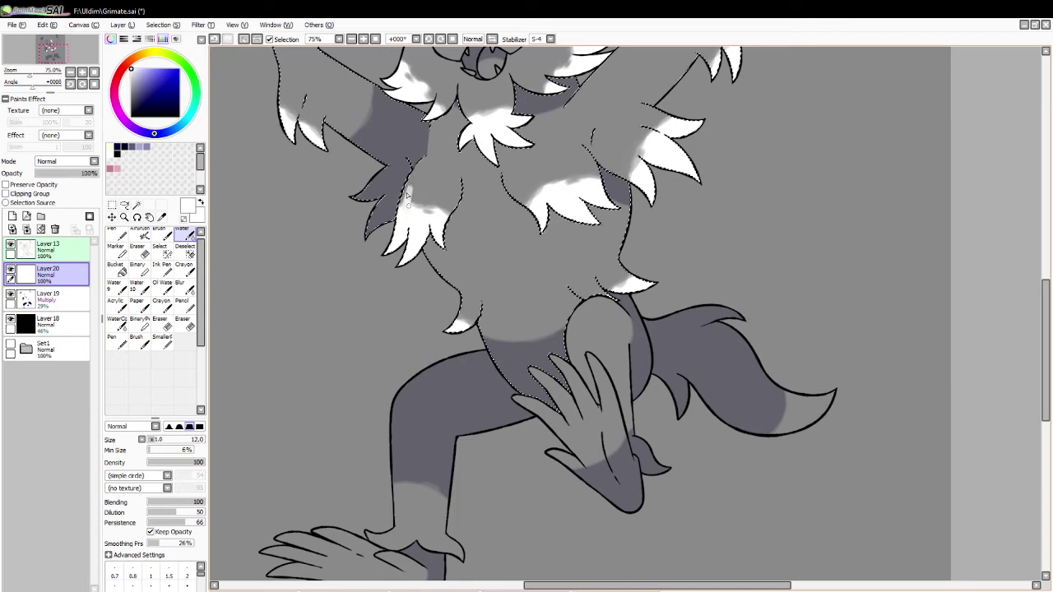
Extend the white up the outer edge of the left chest tuft with the Water brush and try softening it with the Eraser.
left_click_drag(406, 195, 407, 216)
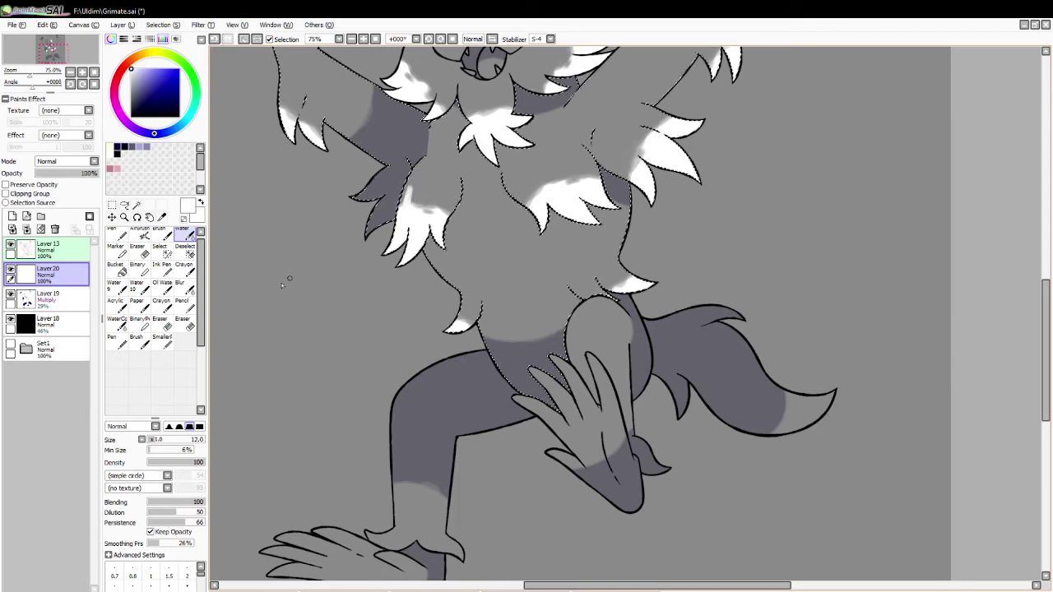
key("e")
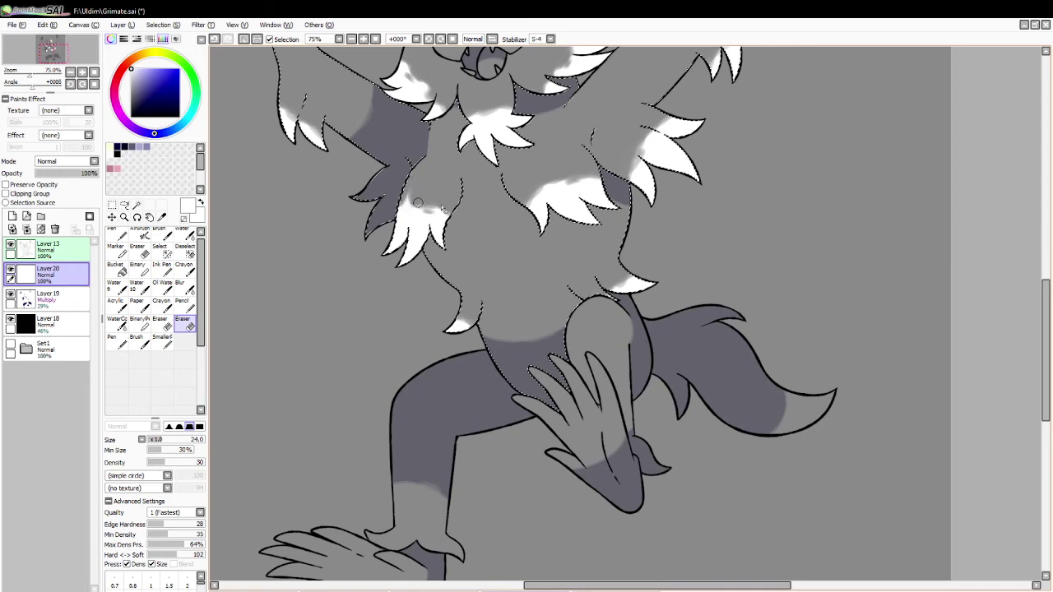
mouse_move(418, 202)
left_mouse_down()
mouse_move(449, 214)
mouse_move(438, 202)
left_mouse_up()
key("ctrl+z")
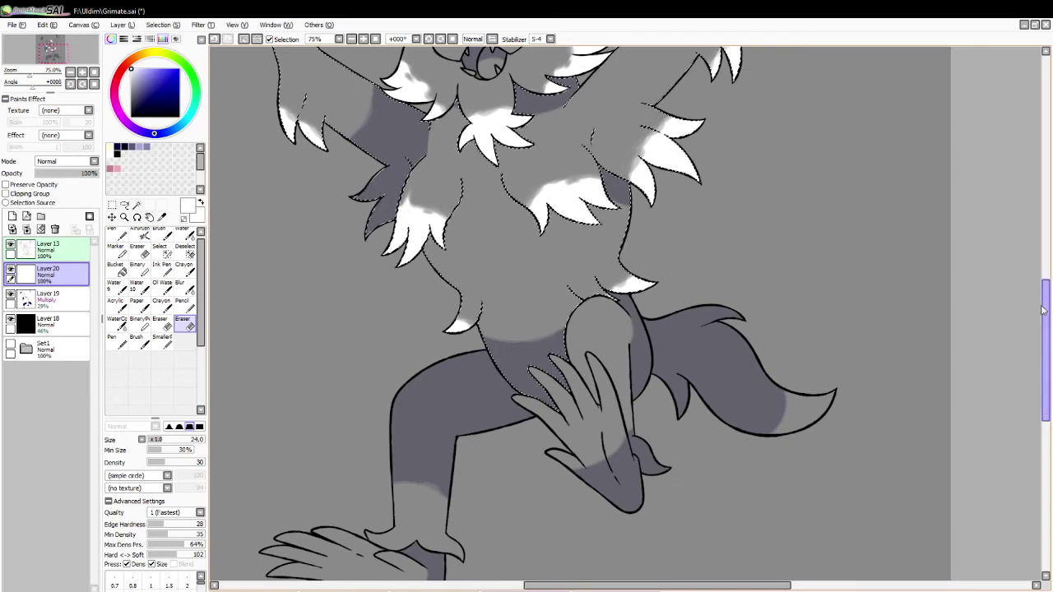
Select the left leg, paint both ankle fur tufts white at brush size 50, and soften their inner edges with the Eraser.
scroll(876, 339, "down", 3)
left_click(243, 39)
left_click(136, 205)
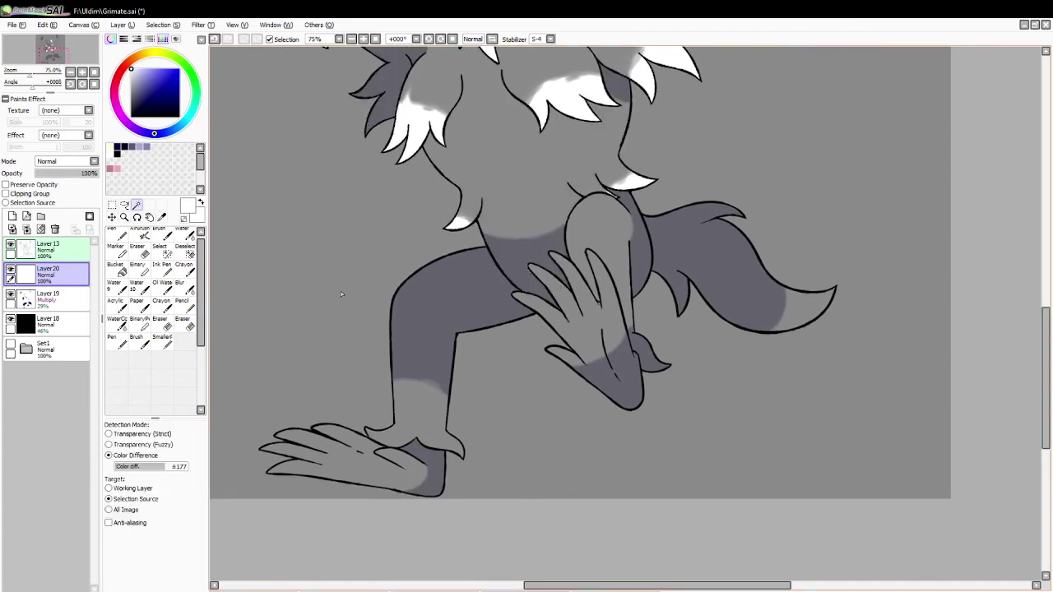
left_click(436, 284)
left_click(169, 236)
left_click_drag(372, 433, 384, 439)
left_click_drag(452, 462, 444, 442)
key("e")
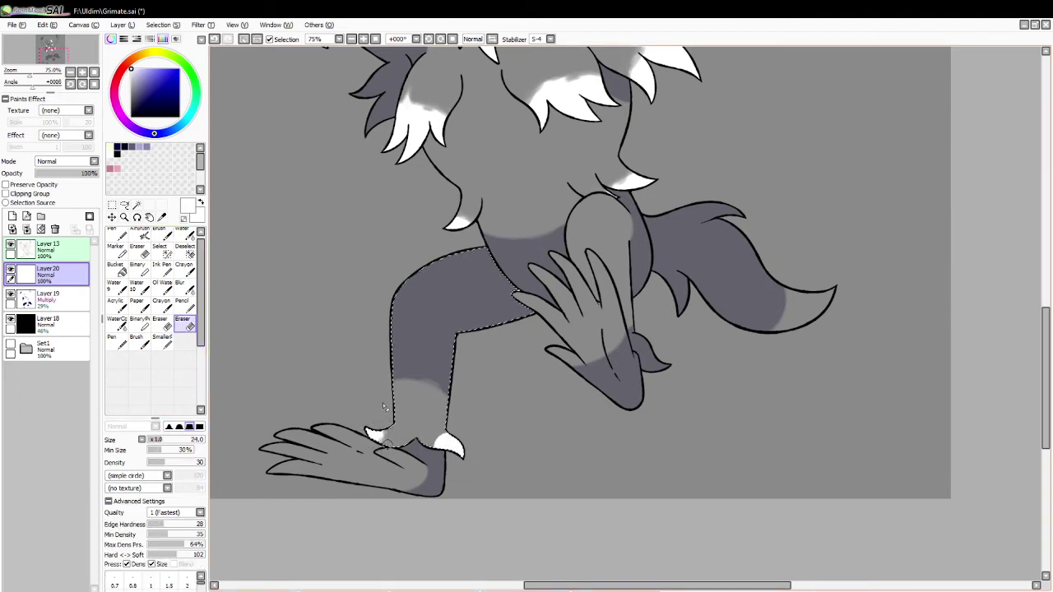
left_click_drag(386, 445, 383, 434)
left_click_drag(458, 435, 437, 431)
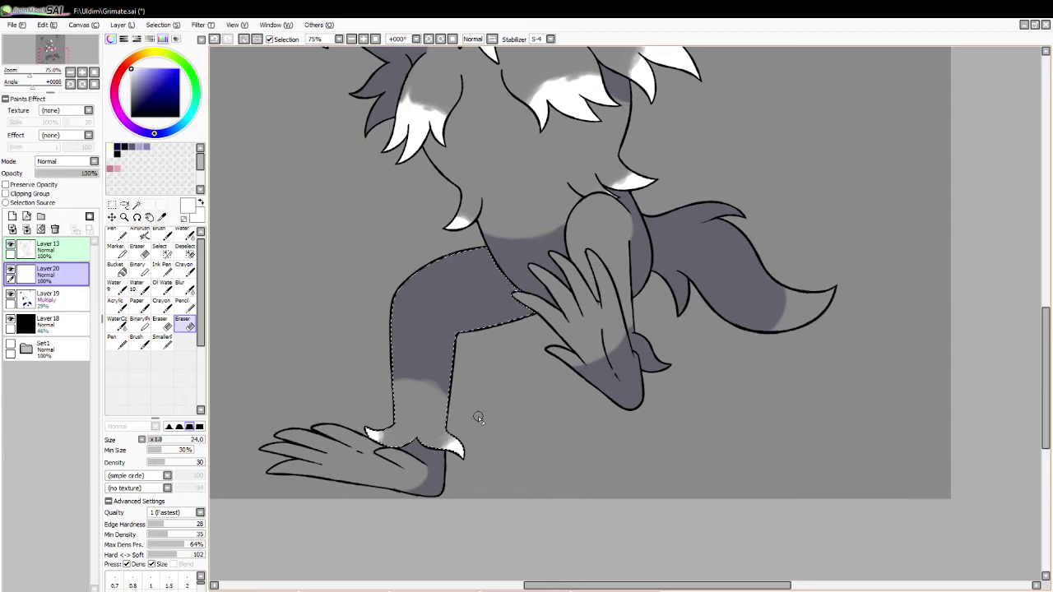
left_click(244, 40)
Select the raised right leg, paint its knee white at brush size 50, and soften the inner edge with the Eraser.
left_click(136, 205)
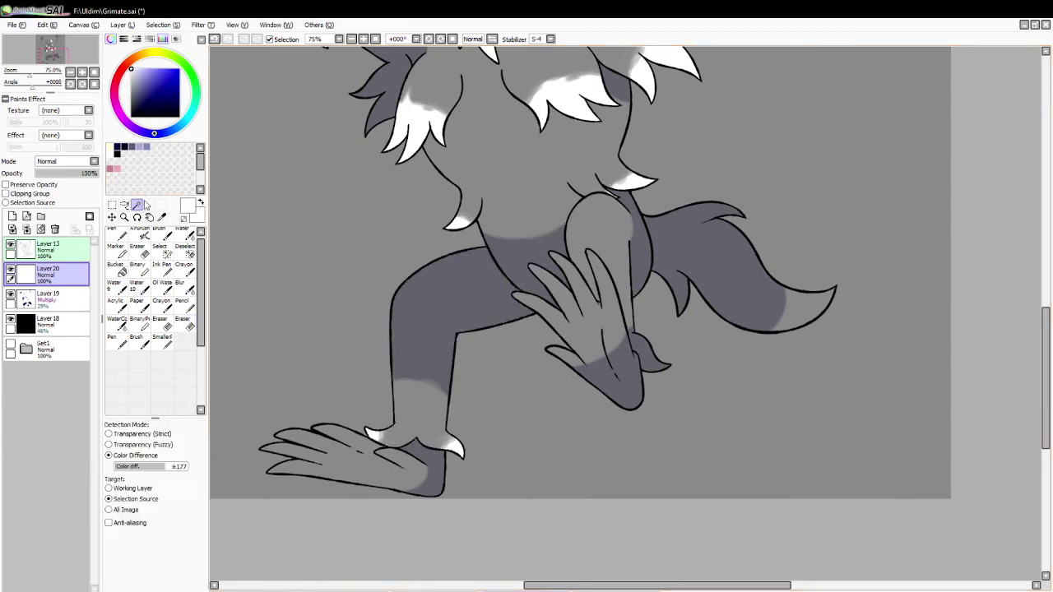
left_click(585, 224)
left_click(158, 236)
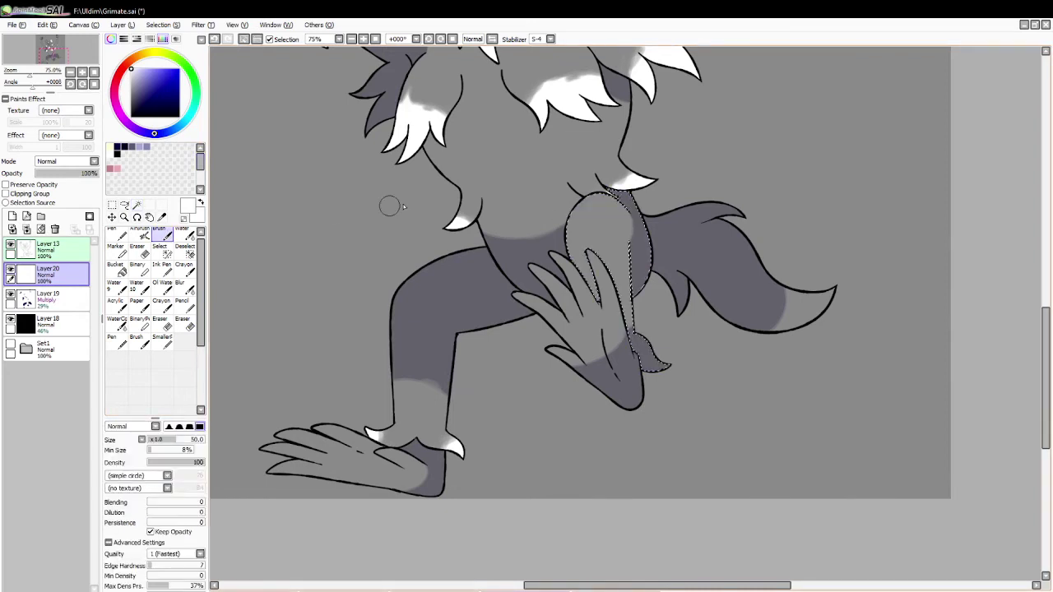
left_click_drag(587, 202, 583, 241)
left_click(184, 321)
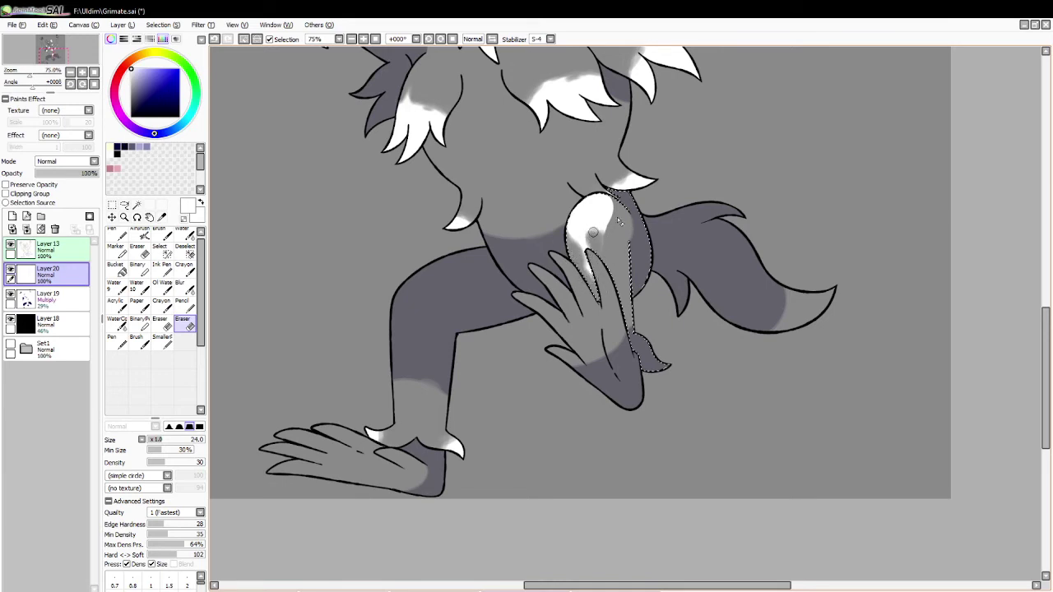
mouse_move(593, 233)
left_mouse_down()
mouse_move(608, 212)
mouse_move(611, 251)
left_mouse_up()
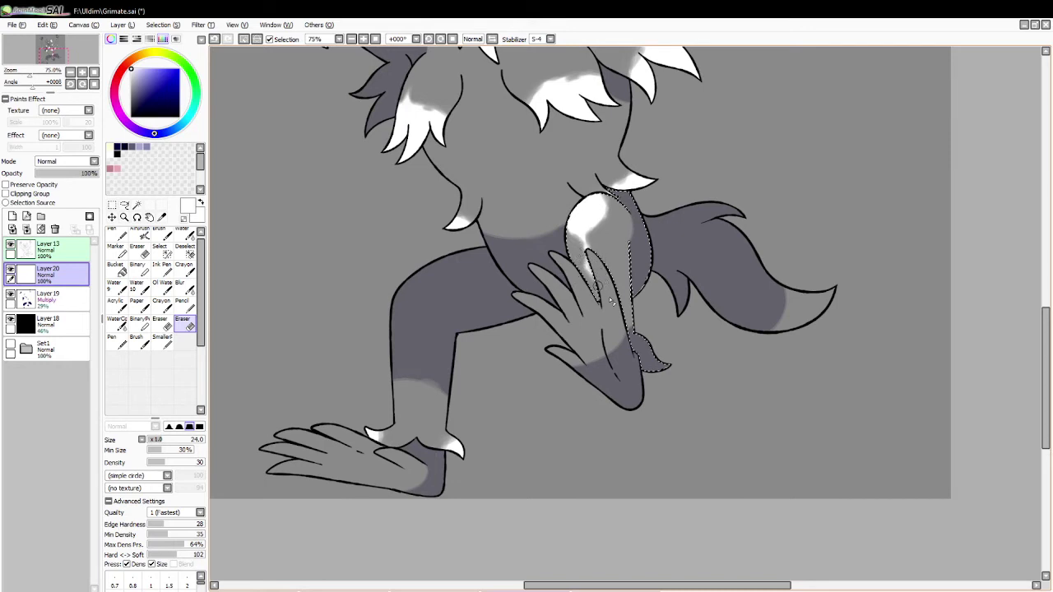
left_click(243, 40)
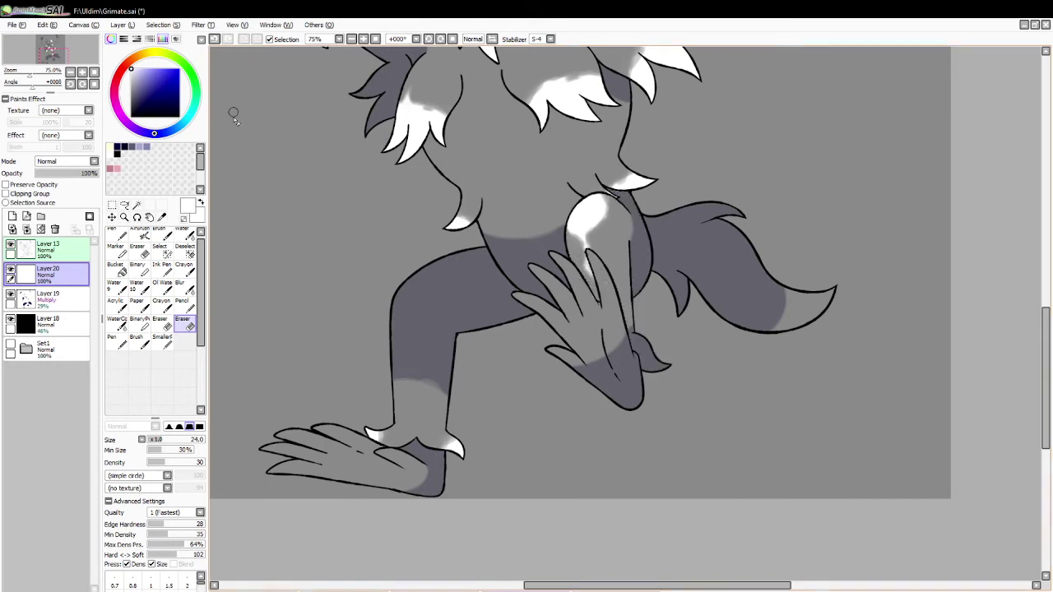
Select both feet and paint their toes white at brush size 50, using size 28 for the left foot's inner toe.
left_click(136, 206)
left_click(362, 460)
left_click(592, 346)
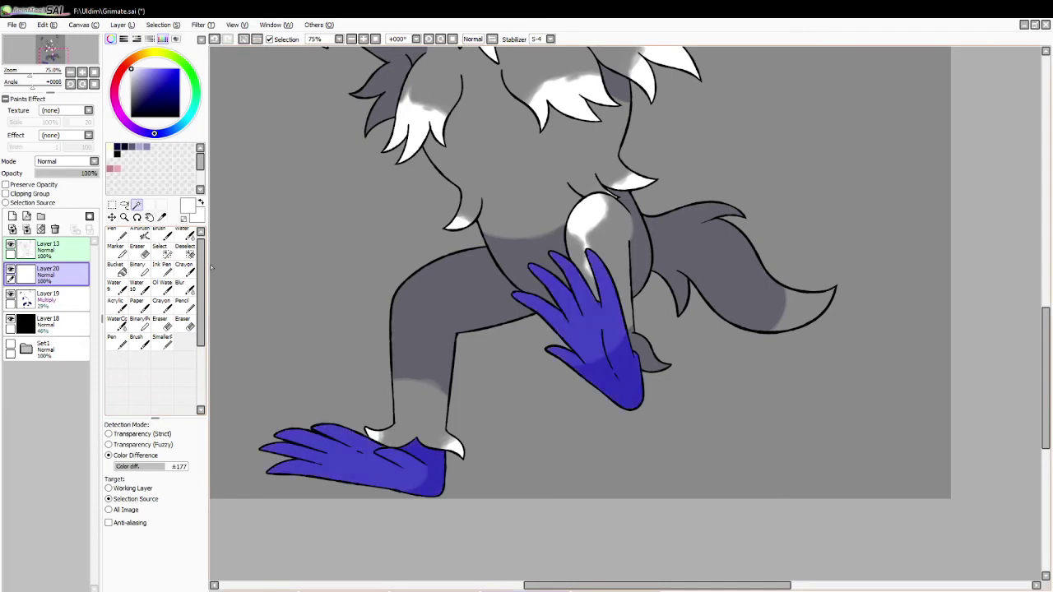
left_click(162, 233)
mouse_move(268, 436)
left_mouse_down()
mouse_move(257, 472)
mouse_move(347, 427)
mouse_move(268, 471)
left_mouse_up()
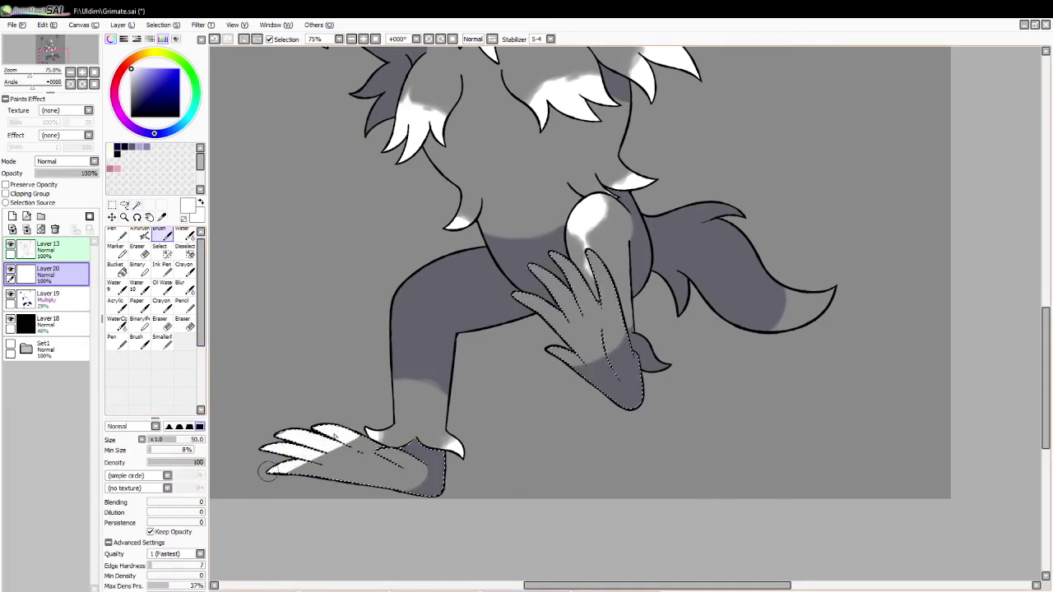
left_click_drag(280, 428, 353, 460)
left_click_drag(271, 465, 362, 440)
mouse_move(506, 297)
left_mouse_down()
mouse_move(538, 268)
mouse_move(576, 259)
mouse_move(588, 300)
mouse_move(567, 302)
left_mouse_up()
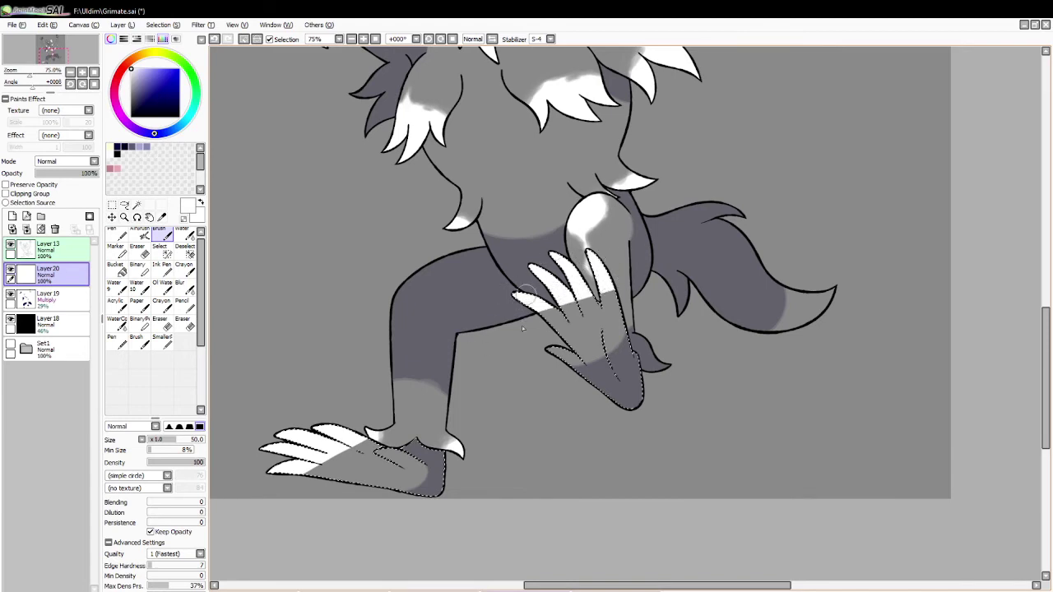
left_click_drag(519, 329, 618, 272)
left_click_drag(548, 362, 563, 354)
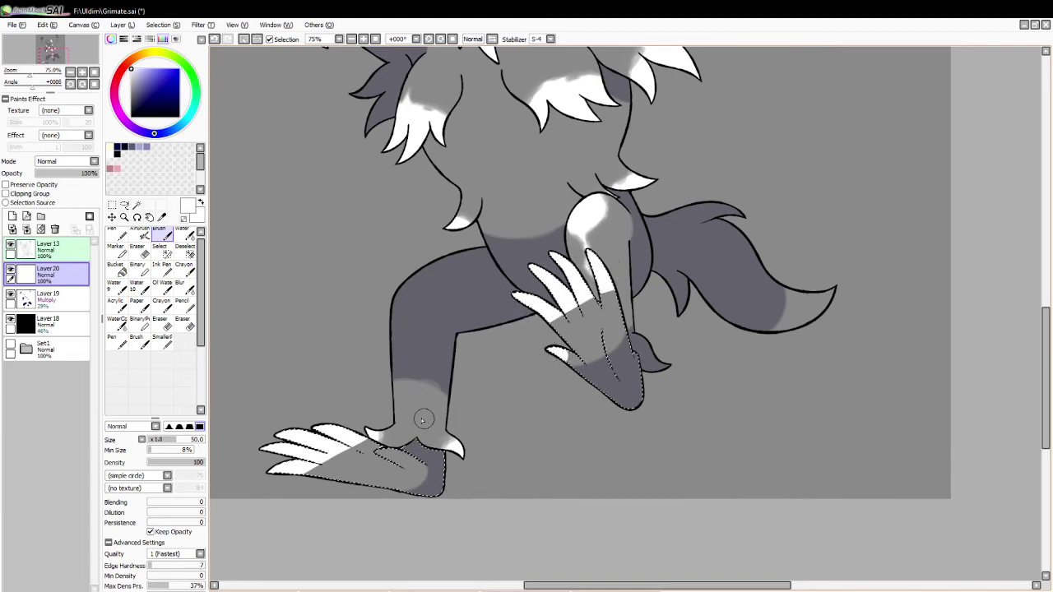
left_click(163, 440)
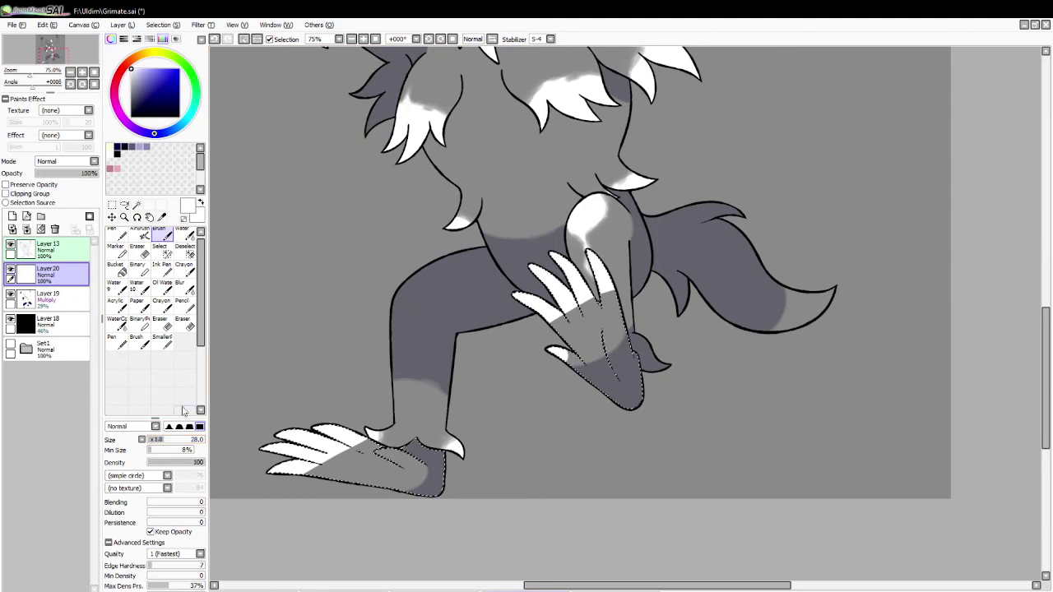
left_click_drag(383, 445, 397, 459)
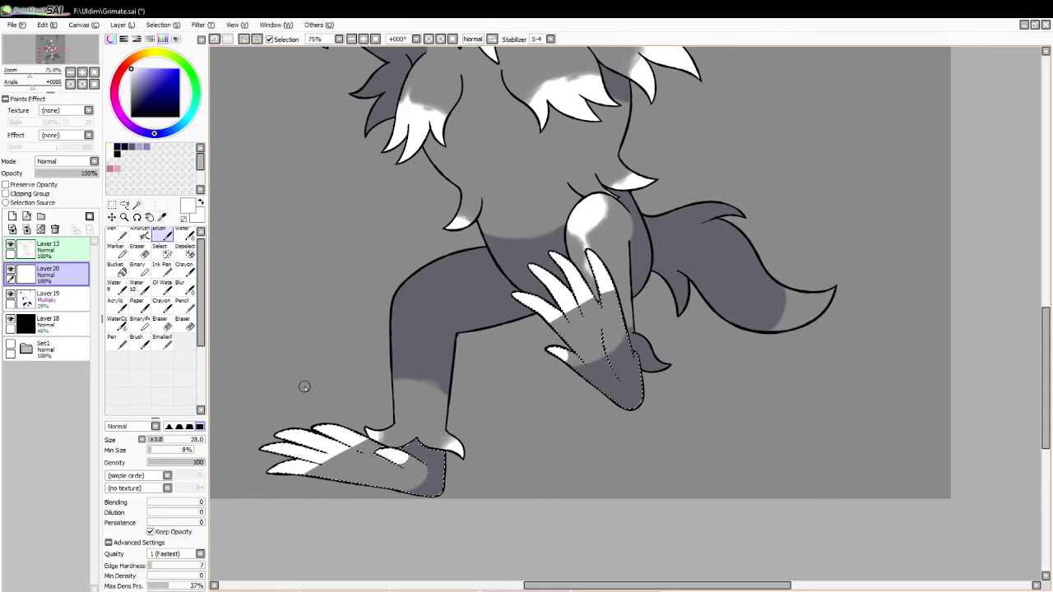
Soften the inner edges of the white on both feet's toes with the Eraser at size 44, and clear the selection.
left_click(183, 324)
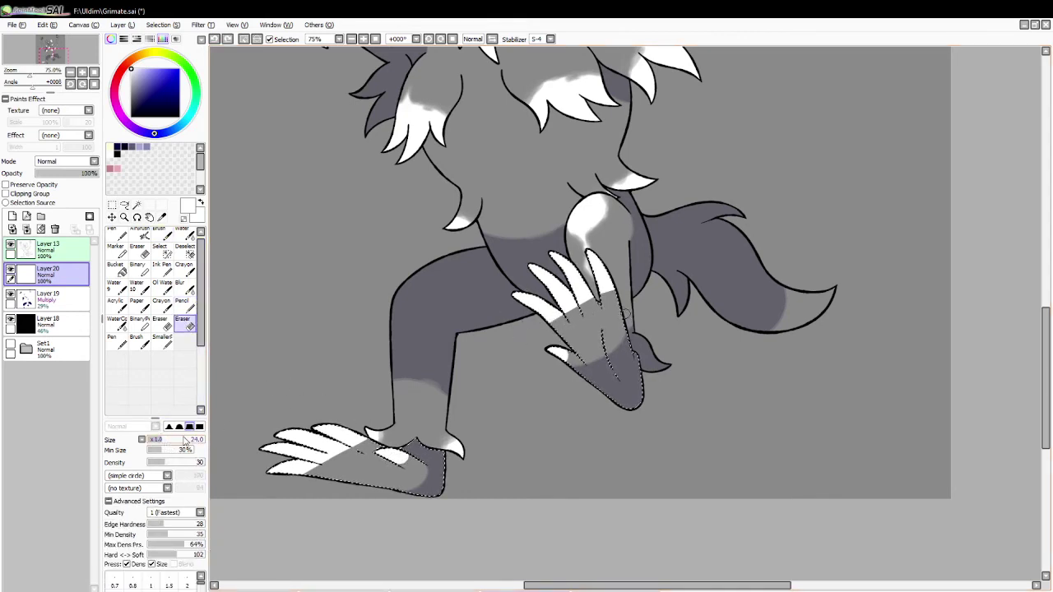
left_click_drag(185, 439, 194, 440)
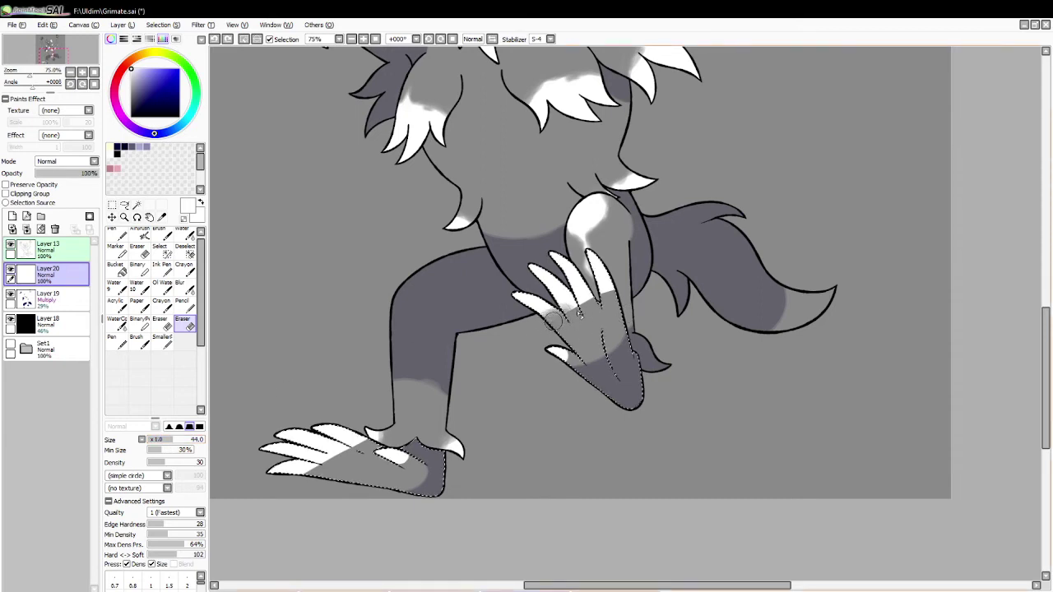
left_click_drag(553, 323, 611, 281)
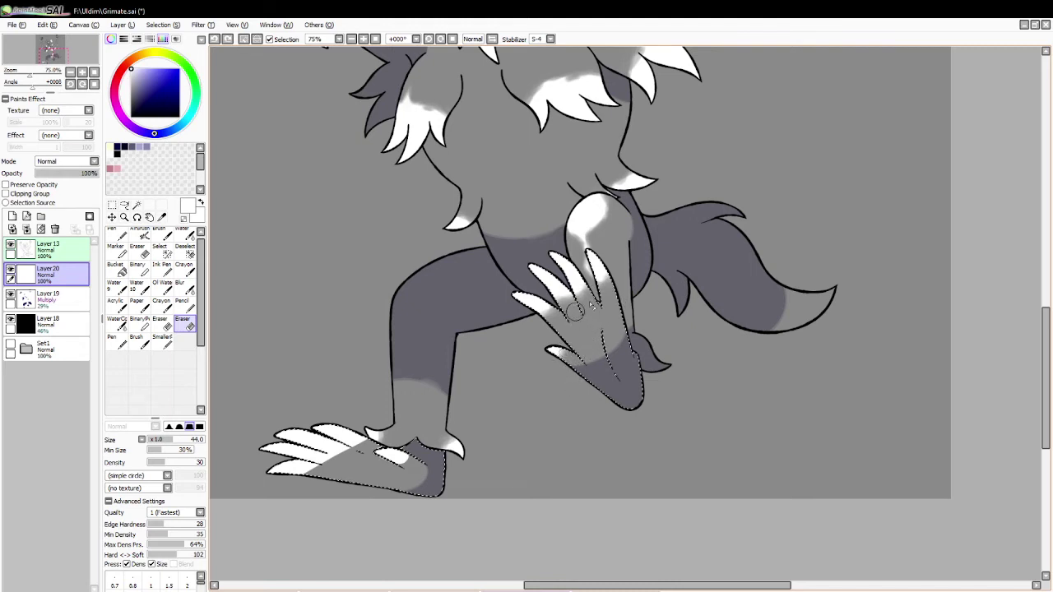
left_click_drag(573, 310, 571, 304)
mouse_move(358, 433)
left_mouse_down()
mouse_move(336, 452)
mouse_move(323, 485)
mouse_move(296, 495)
mouse_move(316, 479)
mouse_move(305, 475)
mouse_move(316, 459)
mouse_move(332, 463)
mouse_move(355, 452)
mouse_move(329, 450)
mouse_move(358, 444)
mouse_move(331, 468)
mouse_move(375, 425)
mouse_move(408, 471)
mouse_move(397, 478)
mouse_move(406, 459)
mouse_move(413, 464)
mouse_move(374, 471)
mouse_move(406, 444)
left_mouse_up()
left_click(242, 40)
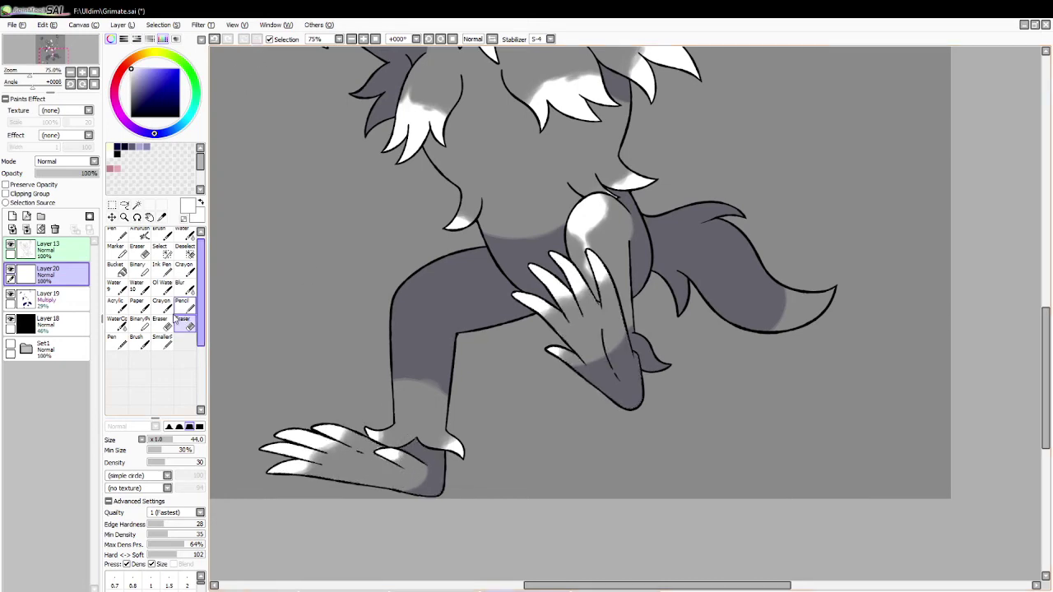
Select both raised fists and paint their fingers white at brush size 28.
left_click(137, 250)
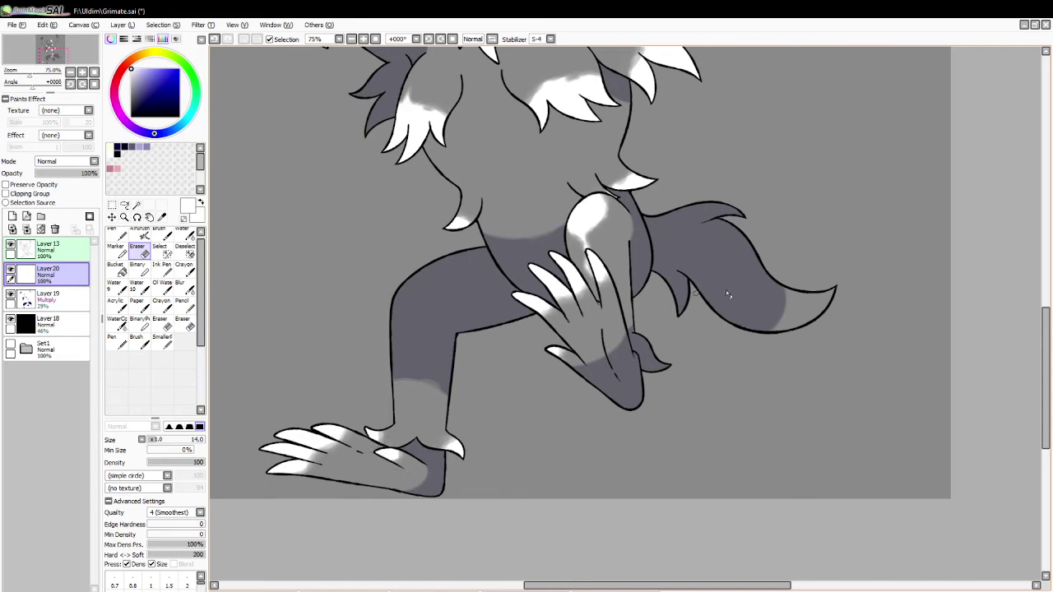
left_click_drag(1043, 333, 1041, 279)
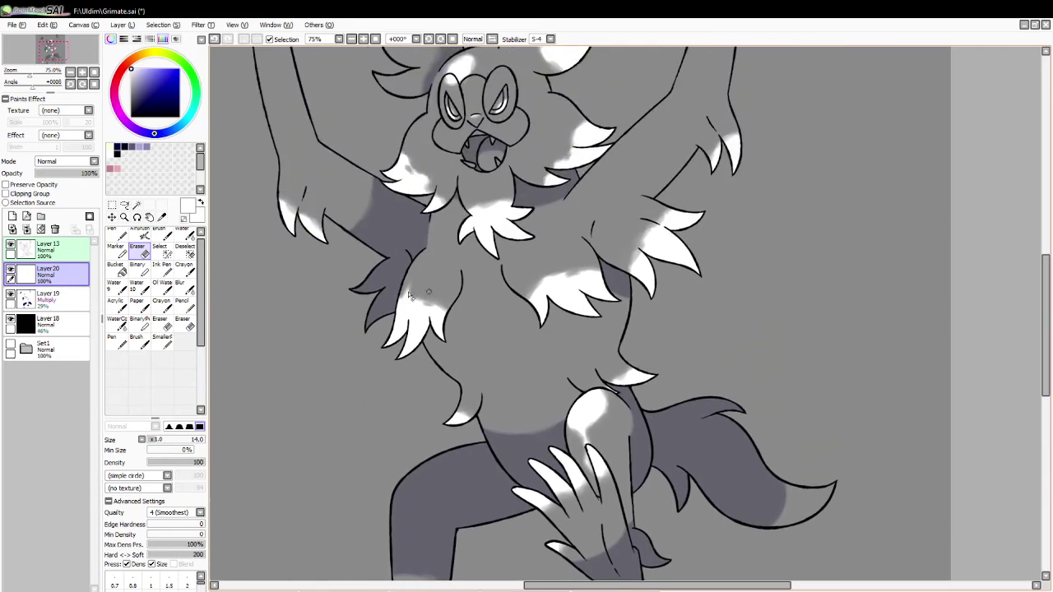
left_click(140, 205)
scroll(957, 276, "up", 5)
left_click(736, 169)
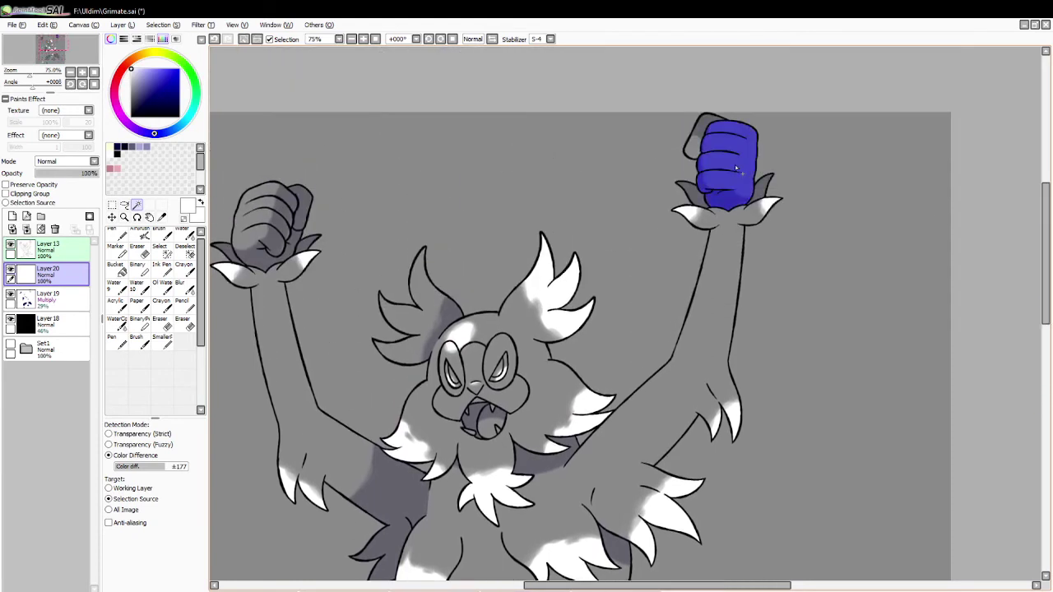
left_click(273, 215)
left_click(188, 234)
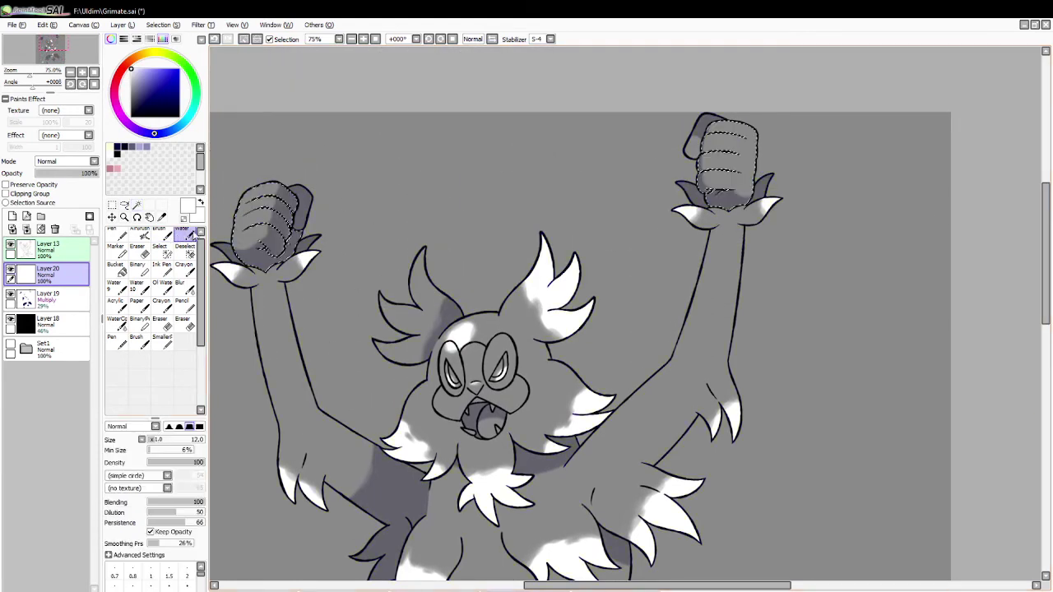
left_click(167, 234)
left_click_drag(255, 187, 229, 233)
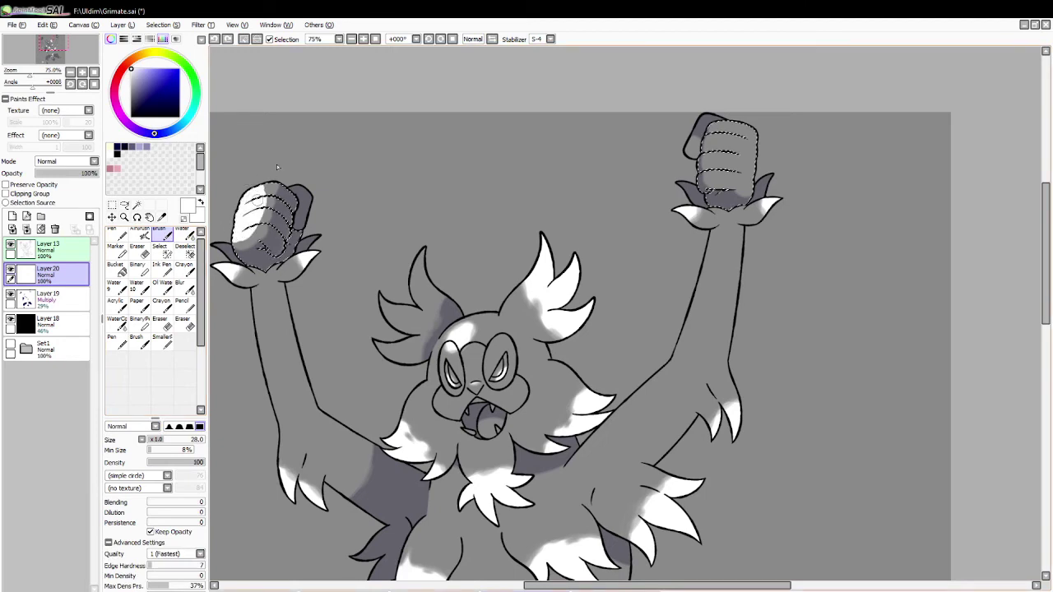
left_click_drag(258, 200, 272, 187)
mouse_move(715, 126)
left_mouse_down()
mouse_move(766, 129)
mouse_move(763, 153)
mouse_move(734, 128)
mouse_move(751, 153)
left_mouse_up()
mouse_move(744, 153)
left_mouse_down()
mouse_move(730, 175)
mouse_move(741, 174)
mouse_move(727, 173)
left_mouse_up()
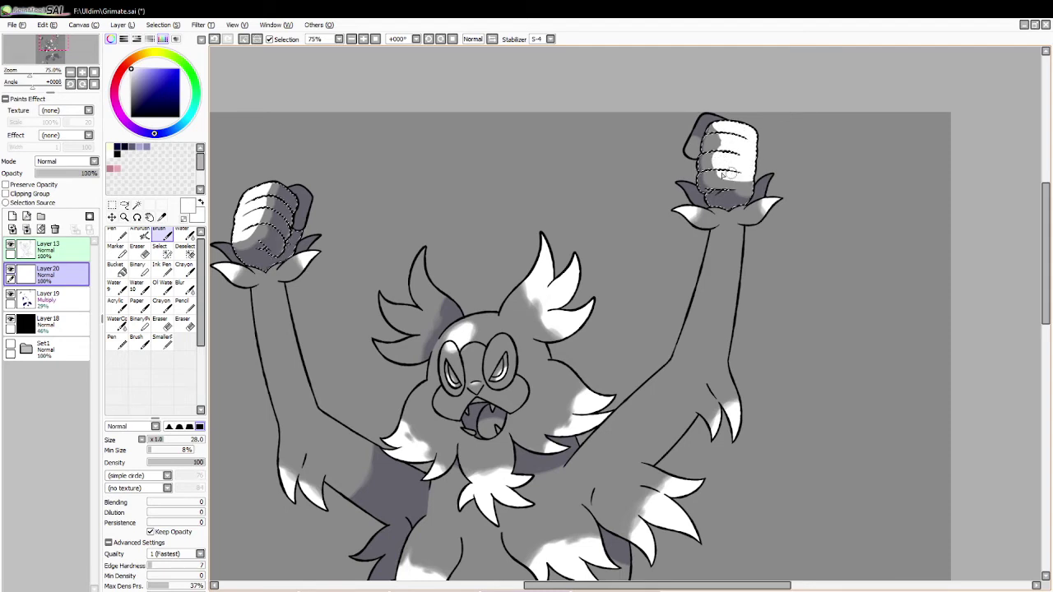
Soften the inner edges of the white on both fists with the Eraser at size 22, and clear the selection.
key("e")
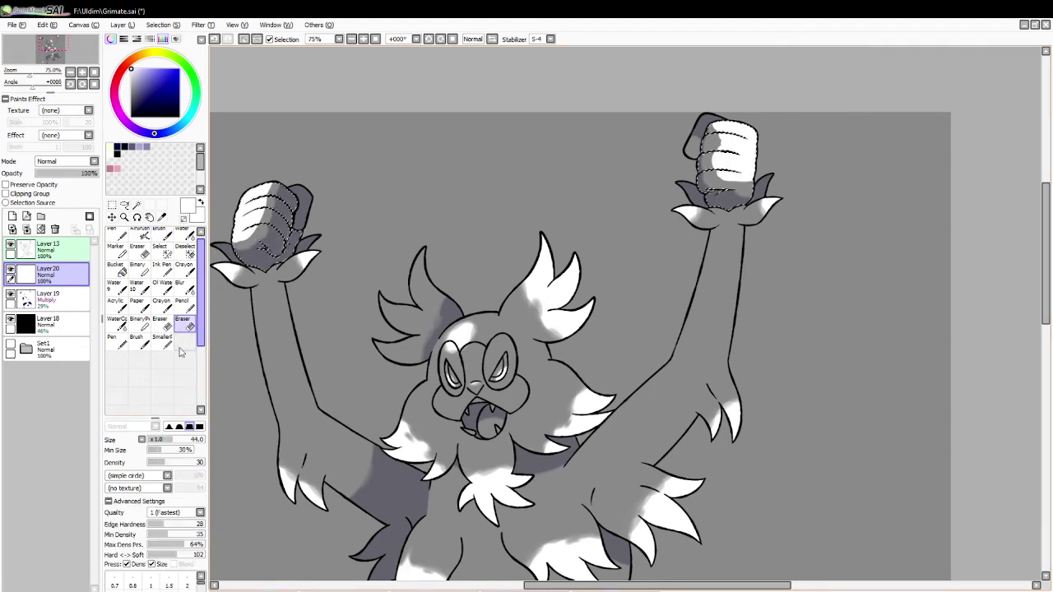
left_click(162, 441)
mouse_move(234, 245)
left_mouse_down()
mouse_move(254, 241)
mouse_move(236, 245)
mouse_move(265, 217)
mouse_move(262, 188)
left_mouse_up()
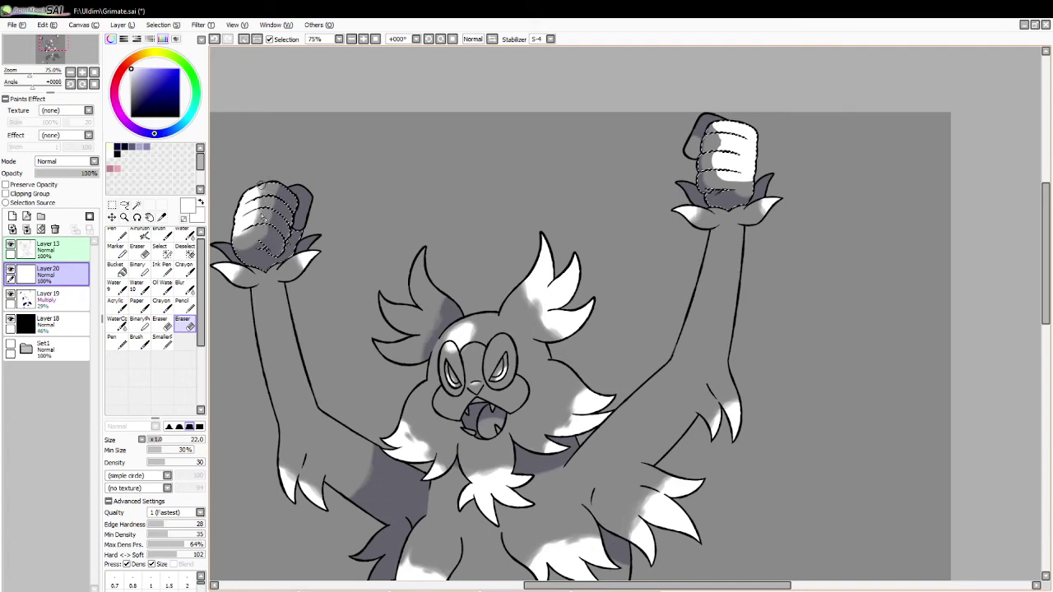
mouse_move(716, 142)
left_mouse_down()
mouse_move(710, 180)
mouse_move(714, 154)
mouse_move(719, 178)
mouse_move(747, 186)
mouse_move(715, 170)
mouse_move(738, 187)
mouse_move(717, 175)
mouse_move(723, 202)
mouse_move(714, 140)
mouse_move(726, 144)
mouse_move(727, 202)
left_mouse_up()
key("ctrl+d")
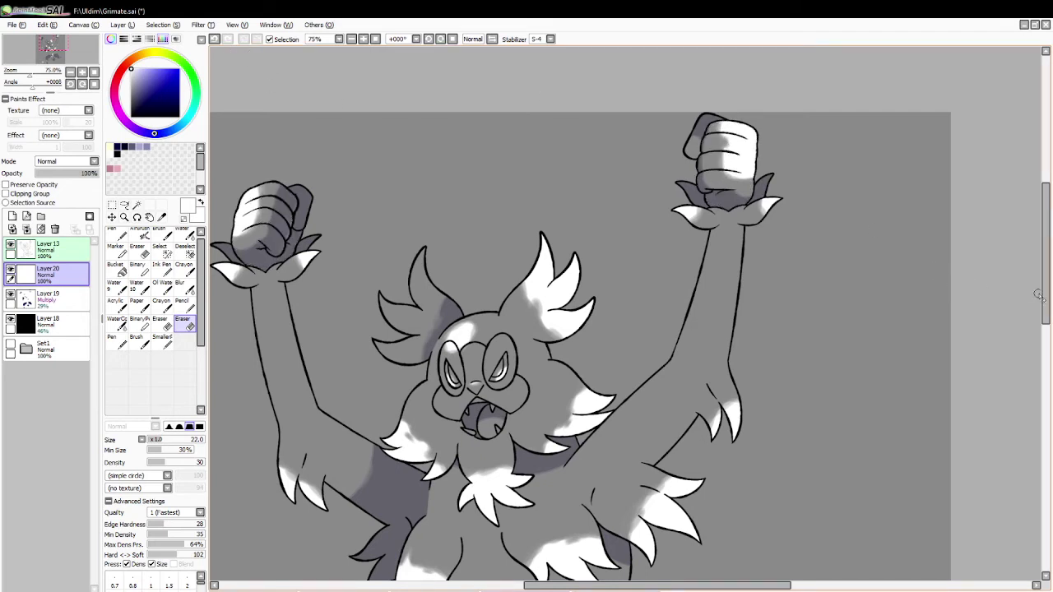
Select the head and paint the fur tips of the left ear white at brush size 28.
left_click_drag(1047, 292, 1047, 315)
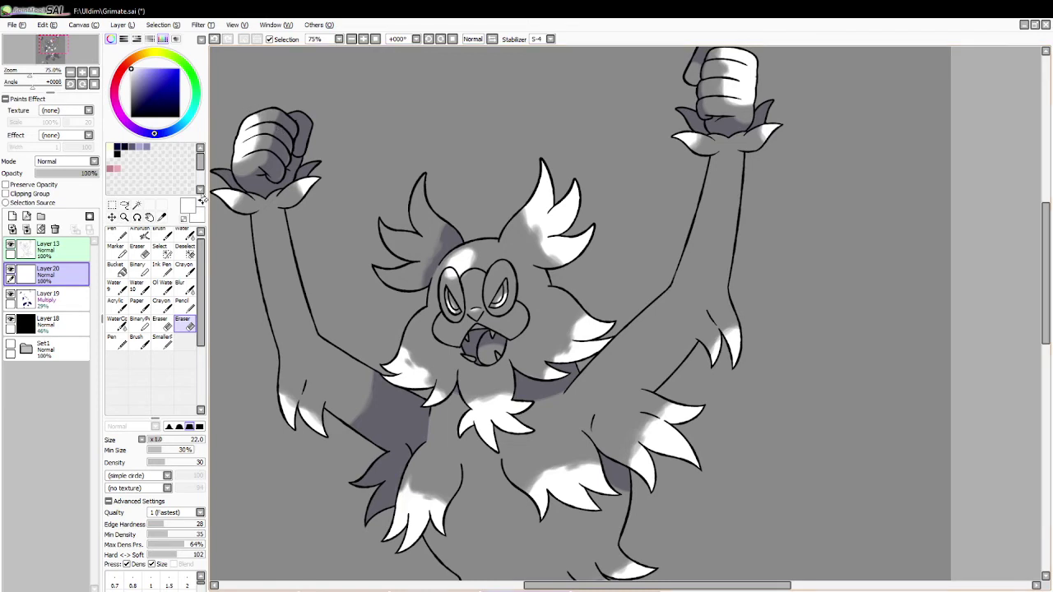
left_click(137, 205)
left_click(424, 246)
left_click(161, 237)
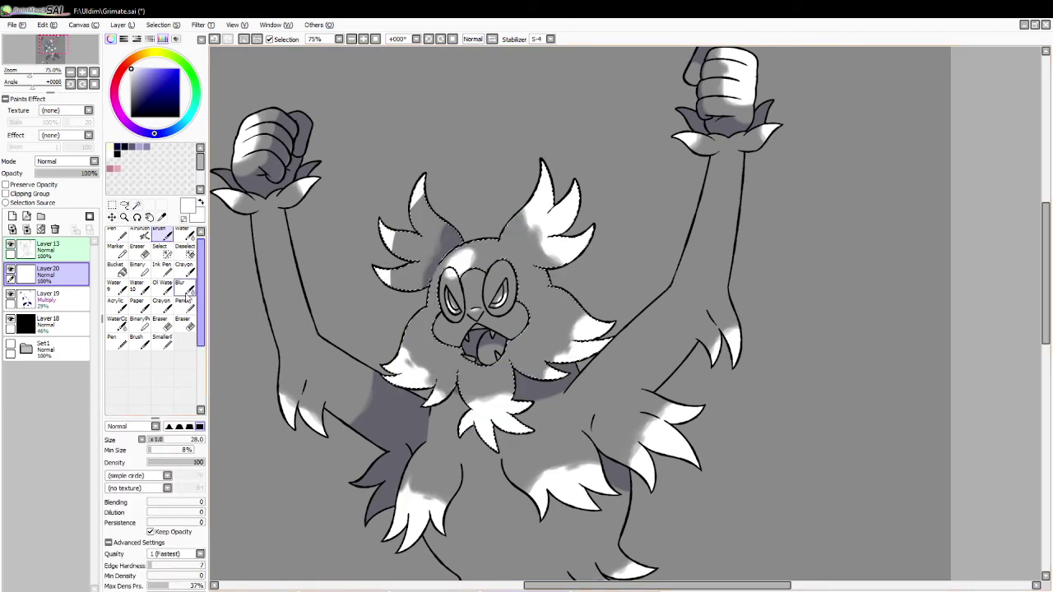
Fade the inner edges of the white on the left ear's fur tips with the Eraser at size 49, and clear the selection.
left_click(182, 322)
left_click_drag(418, 210, 414, 205)
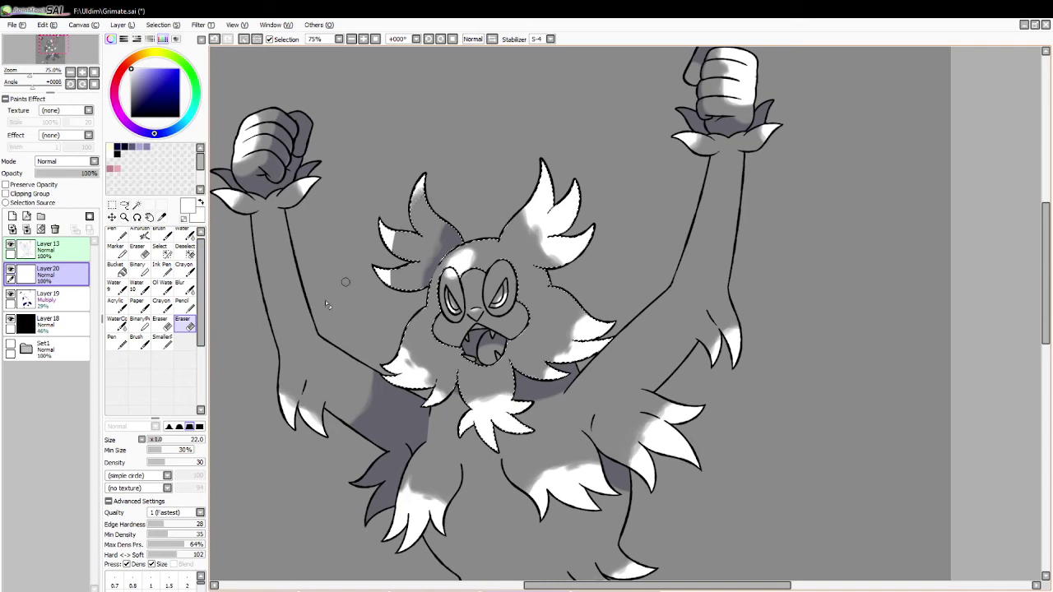
left_click(174, 440)
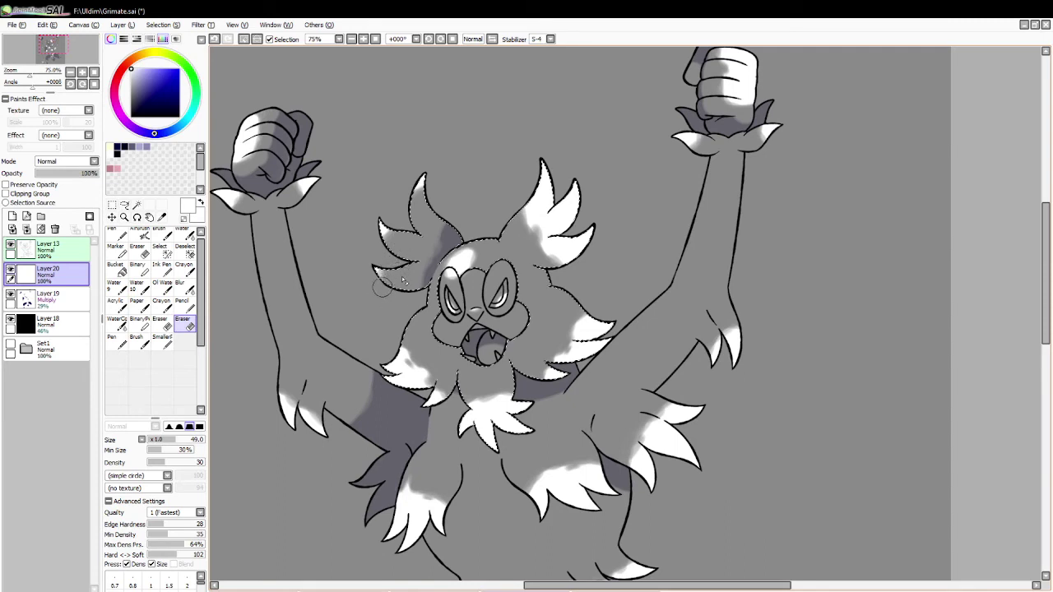
left_click(242, 40)
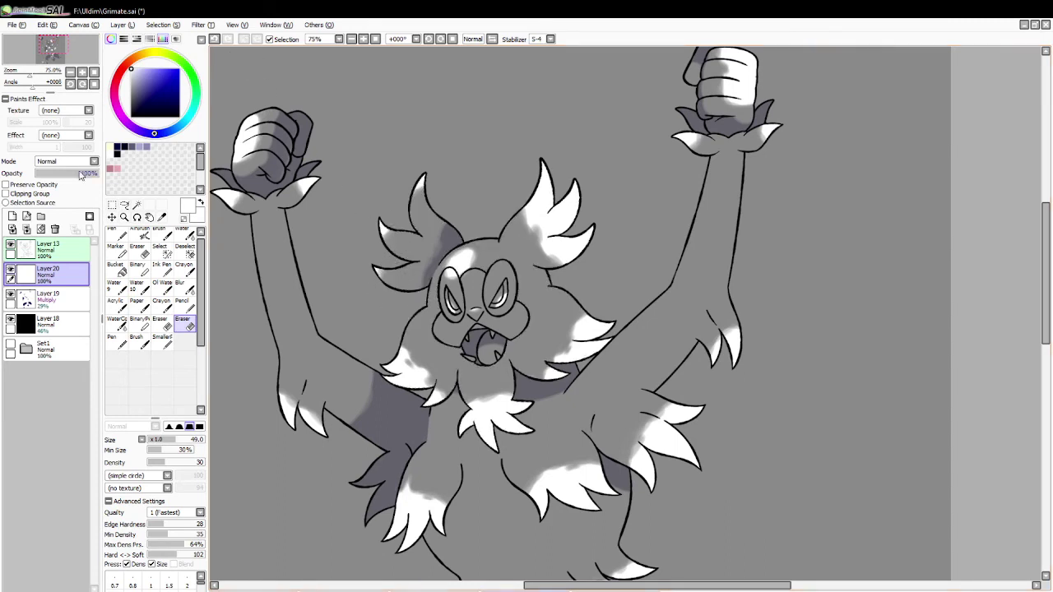
Set the white markings layer, Layer 20, to 26% opacity.
left_click(48, 173)
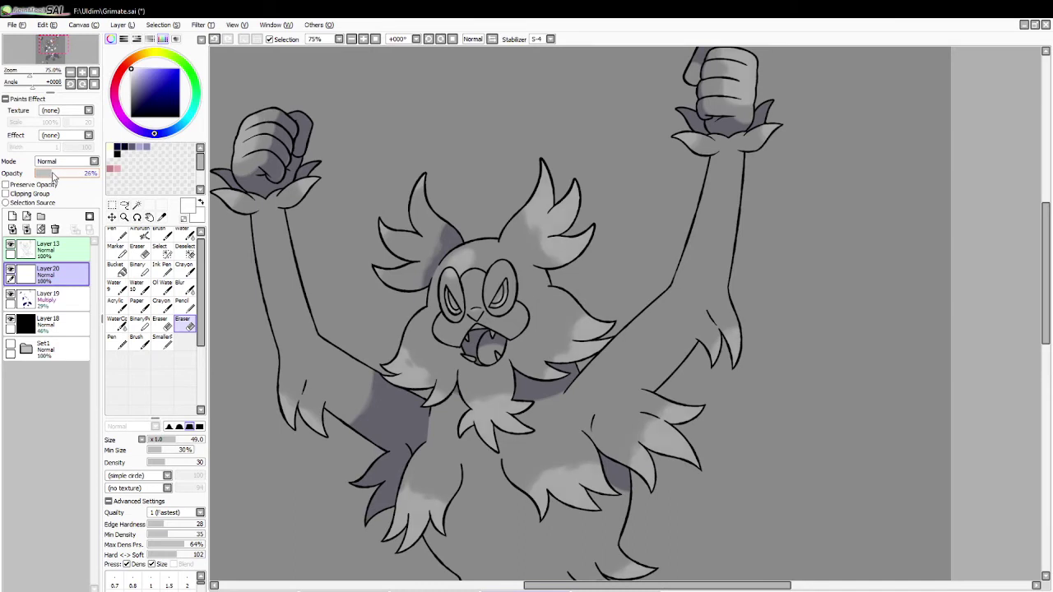
left_click_drag(53, 175, 53, 175)
Select the body and arms, paint thin white highlights along their edges with a plain untextured Airbrush at size 10, and clear the selection.
left_click(160, 235)
left_click(137, 205)
left_click(305, 304)
left_click(144, 236)
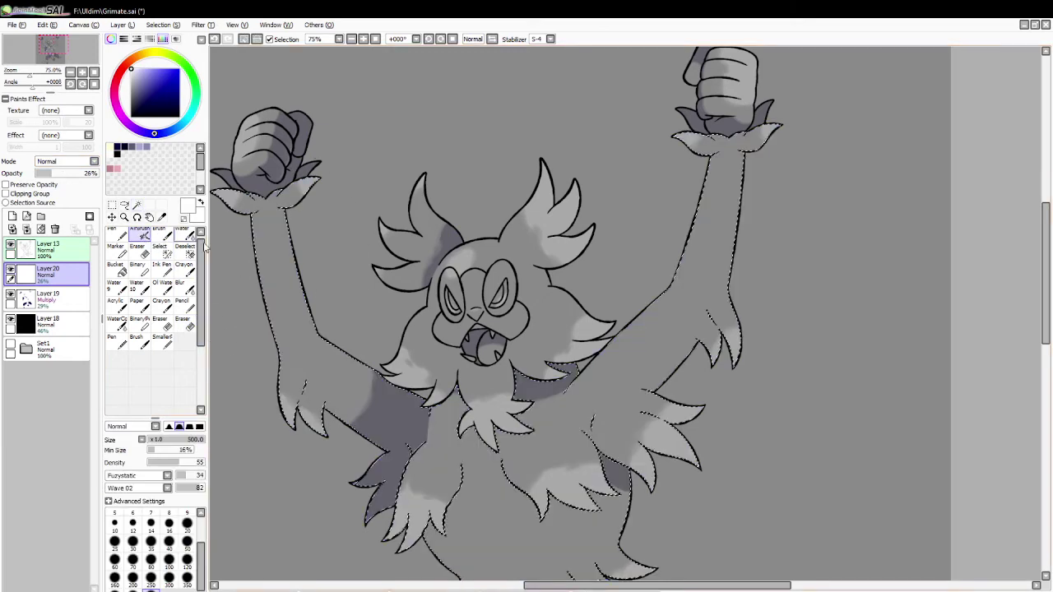
left_click(150, 487)
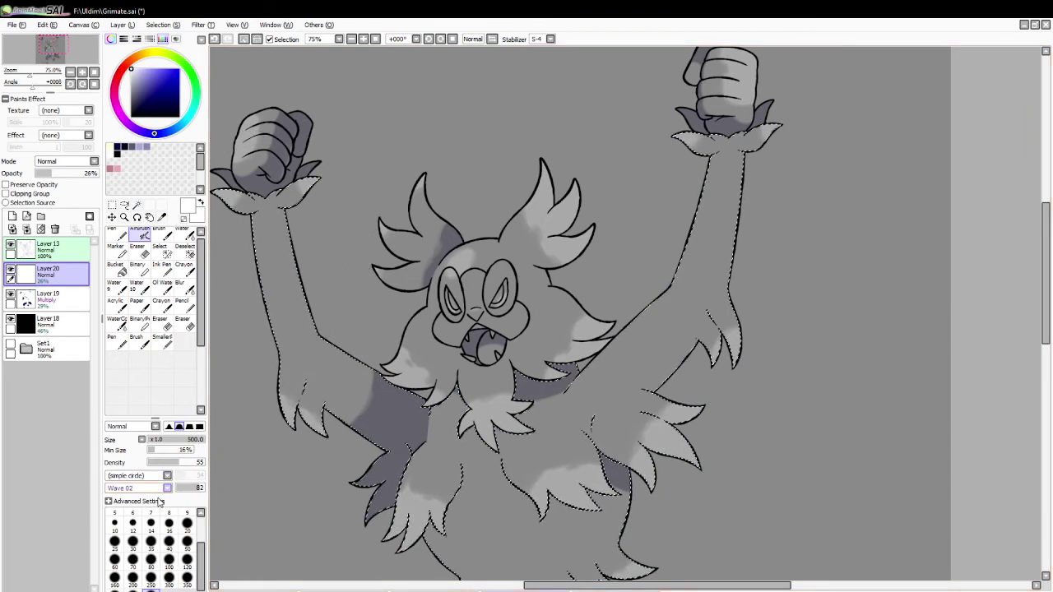
left_click(159, 500)
left_click_drag(156, 442, 153, 441)
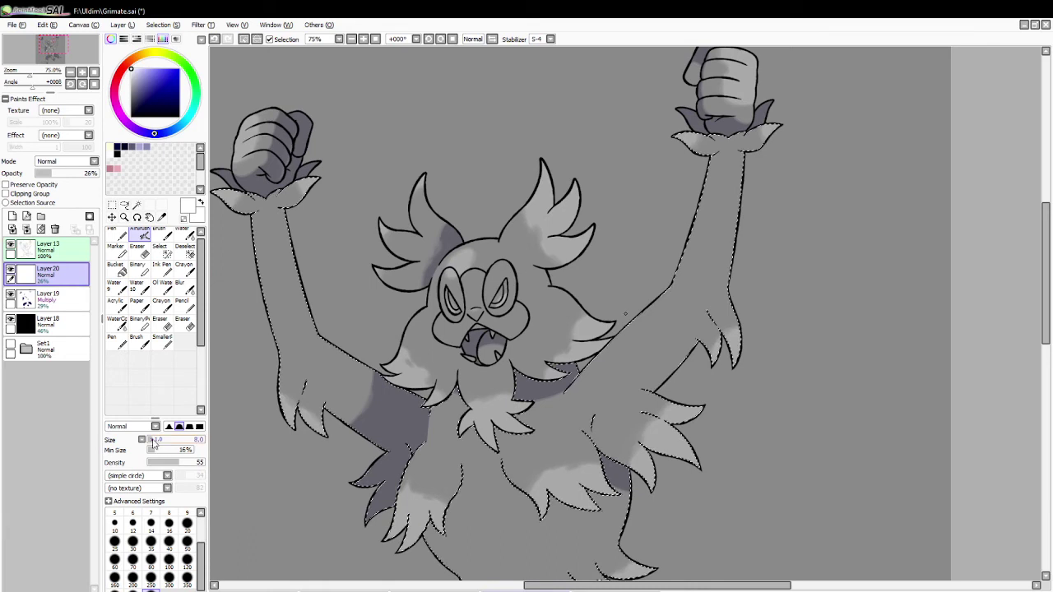
left_click(115, 523)
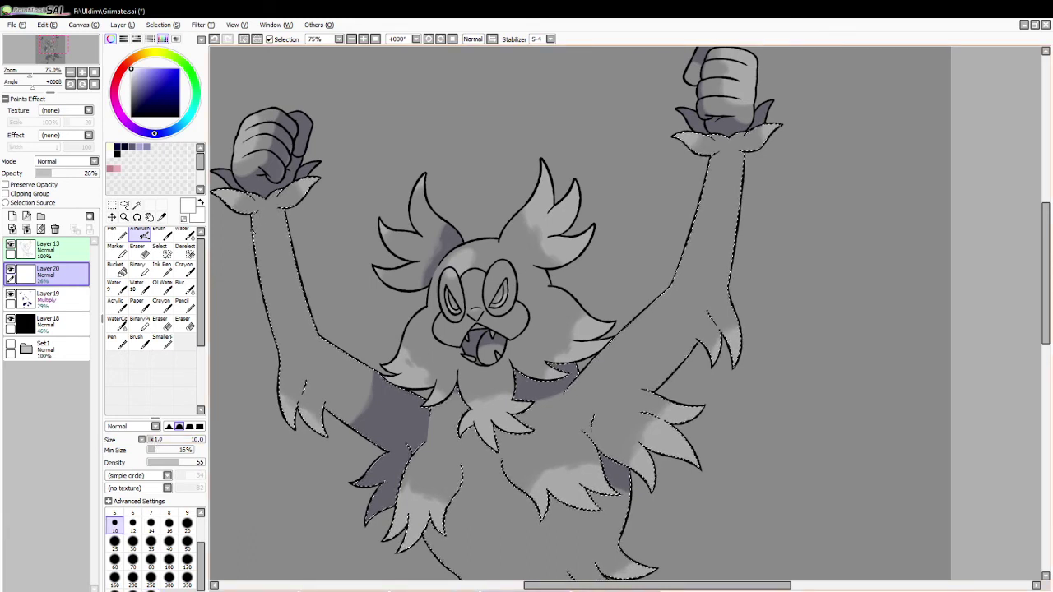
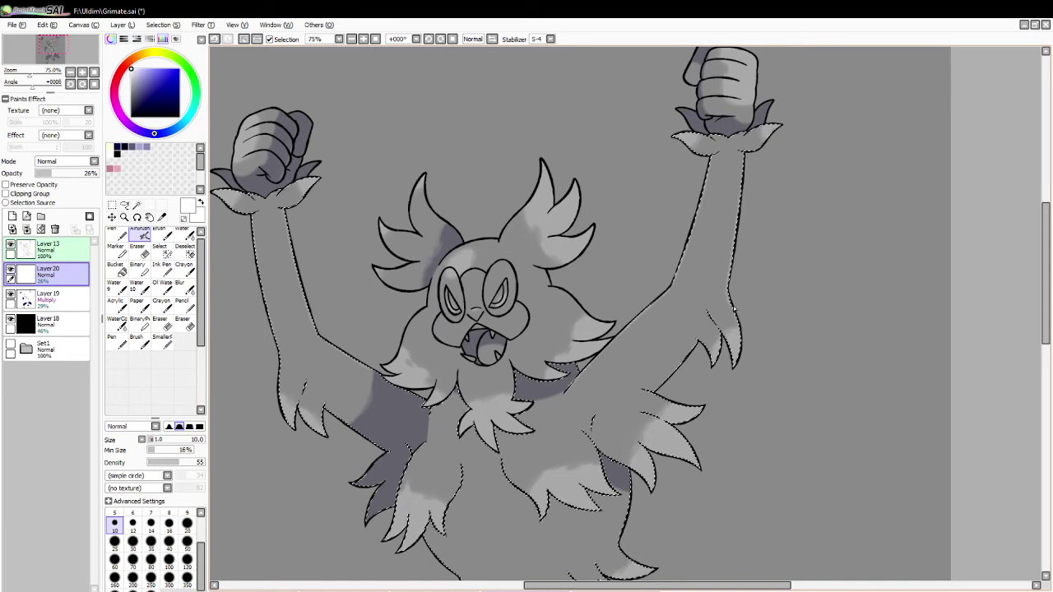
left_click_drag(1044, 327, 1041, 395)
left_click_drag(1047, 357, 1046, 328)
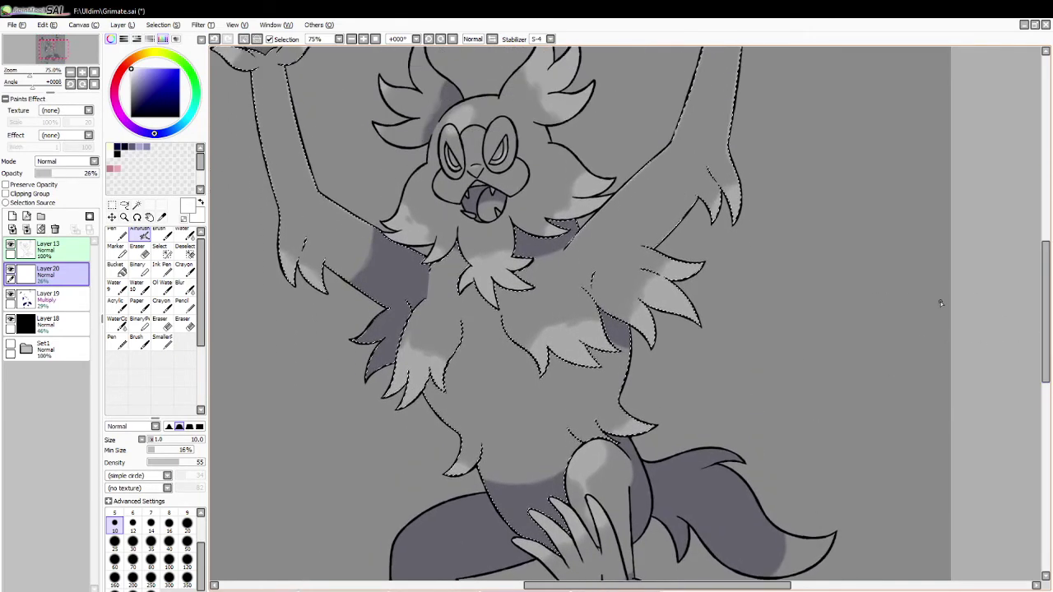
left_click(244, 39)
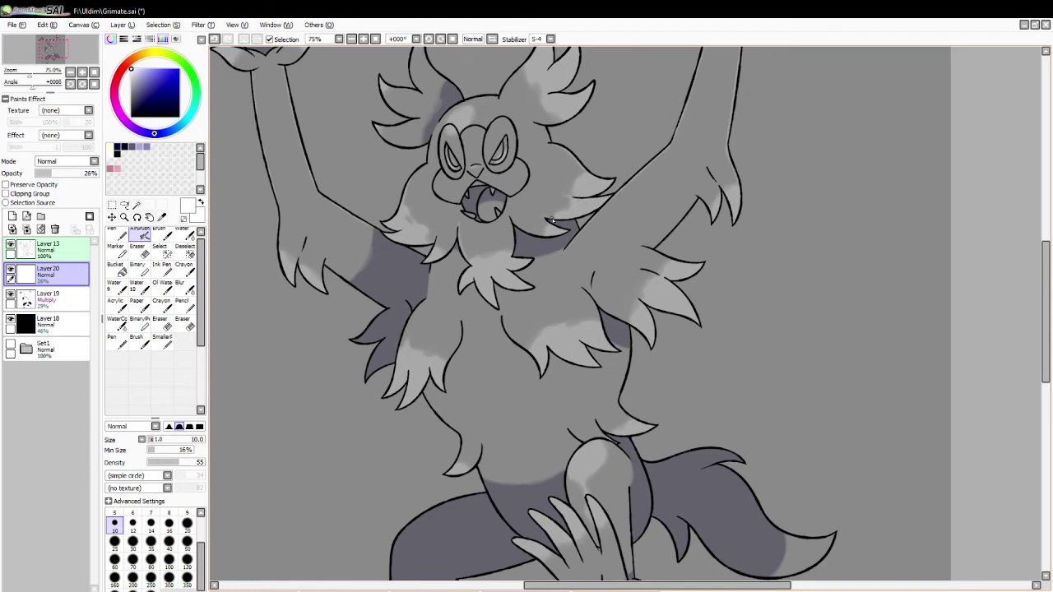
Undo the last stroke and paint thin white highlights along the fur tips of the head with the size 10 Airbrush.
key("ctrl+z")
left_click_drag(554, 219, 544, 218)
left_click_drag(436, 239, 434, 246)
scroll(977, 260, "up", 3)
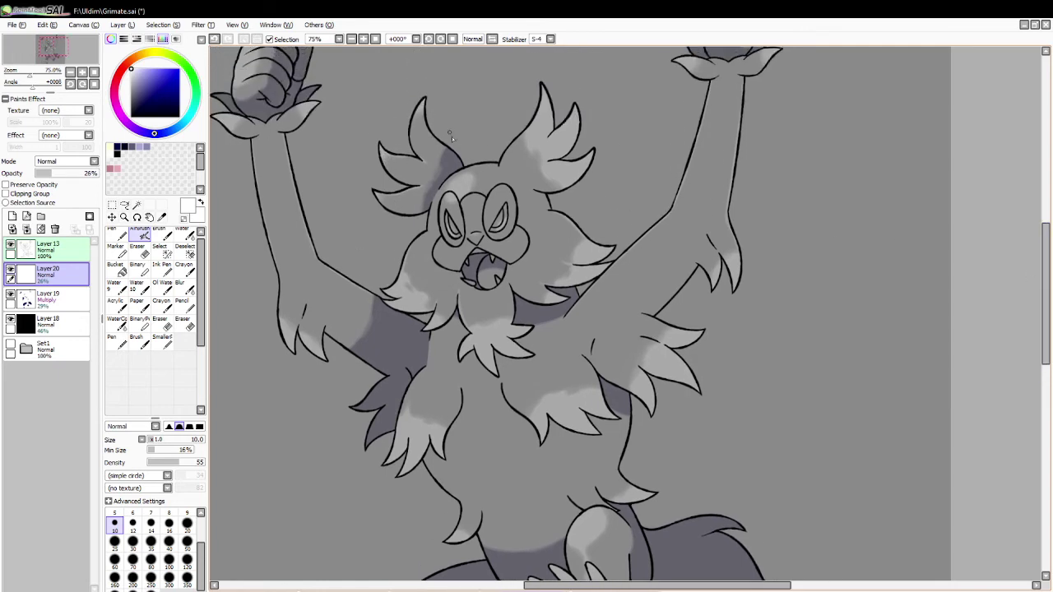
scroll(1045, 301, "down", 5)
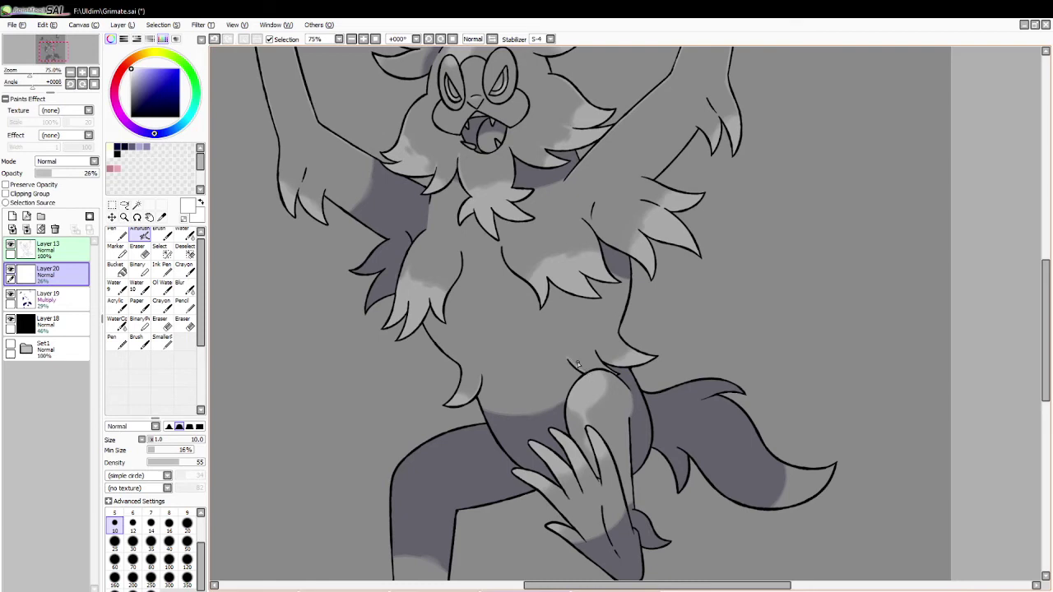
Delete the black background layer, Layer 18, and show the Set1 folder with the creature's flat colours.
left_click(161, 322)
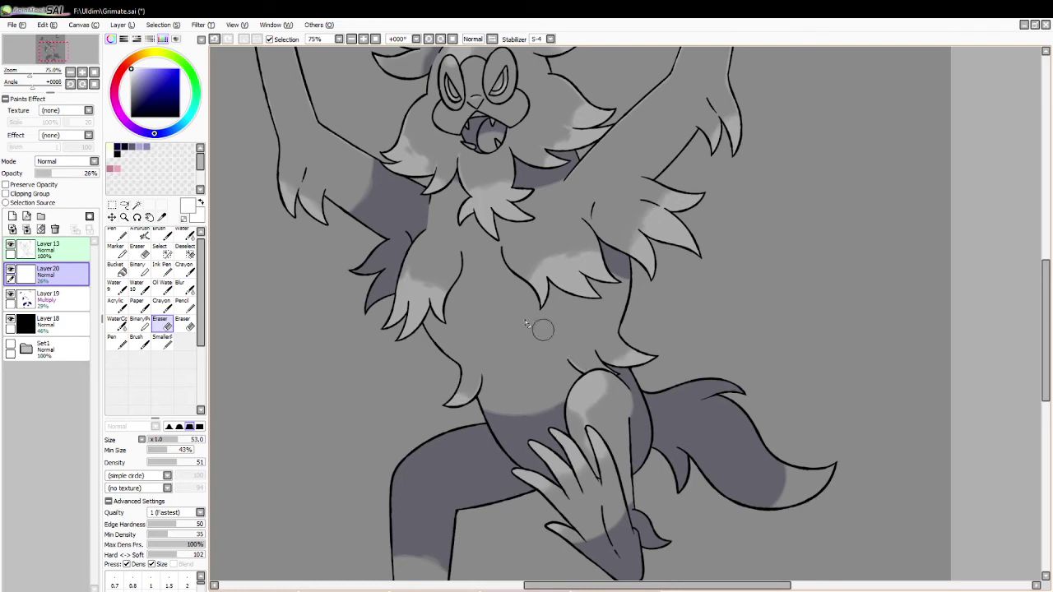
left_click(124, 216)
left_click(109, 435)
left_click(332, 345)
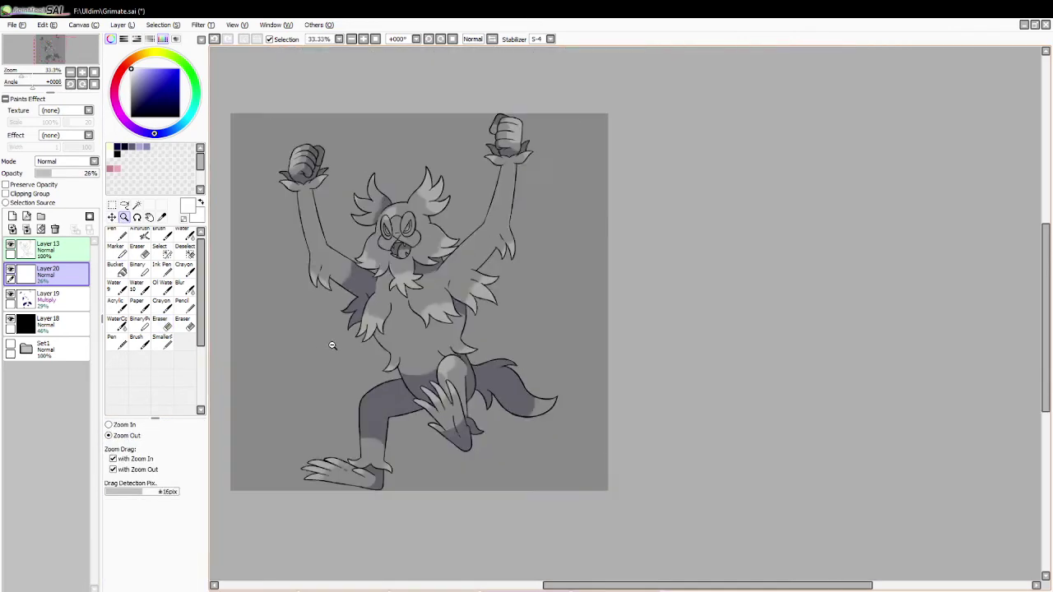
left_click(50, 325)
left_click(54, 228)
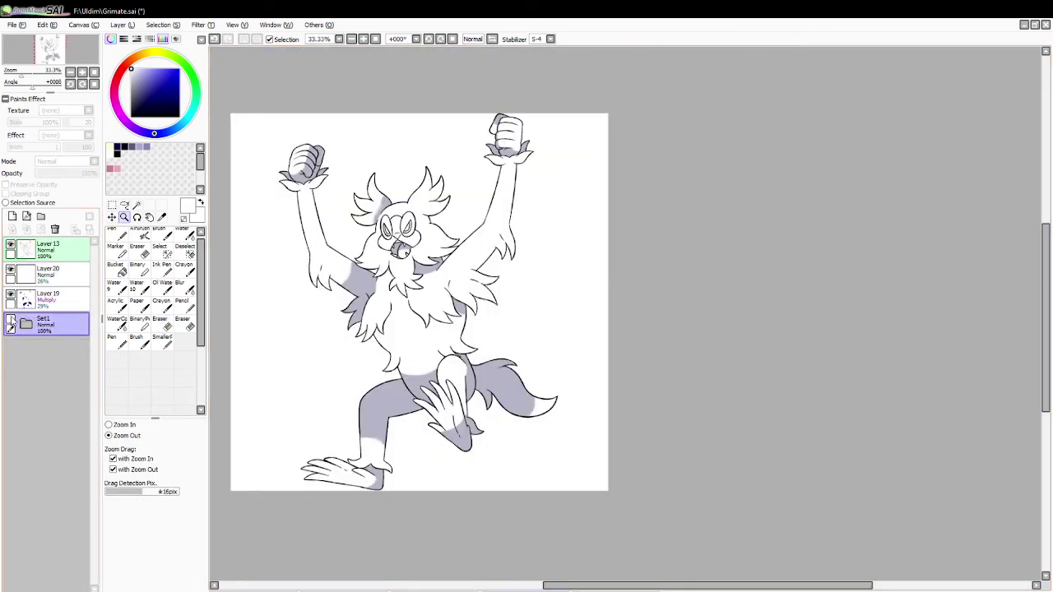
left_click(10, 323)
left_click(112, 216)
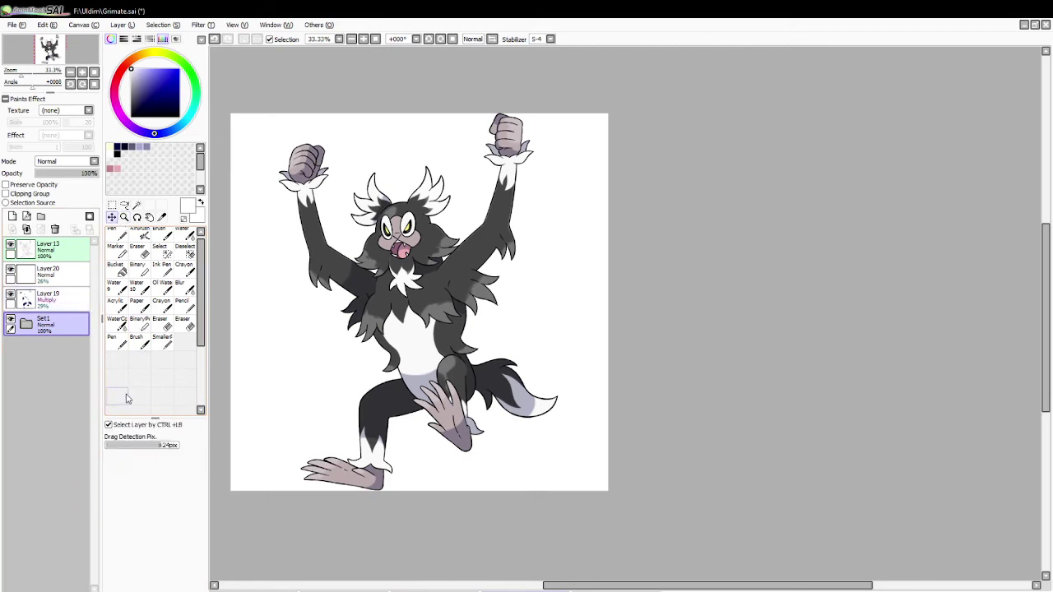
left_click(124, 216)
left_click(109, 424)
left_click(362, 288)
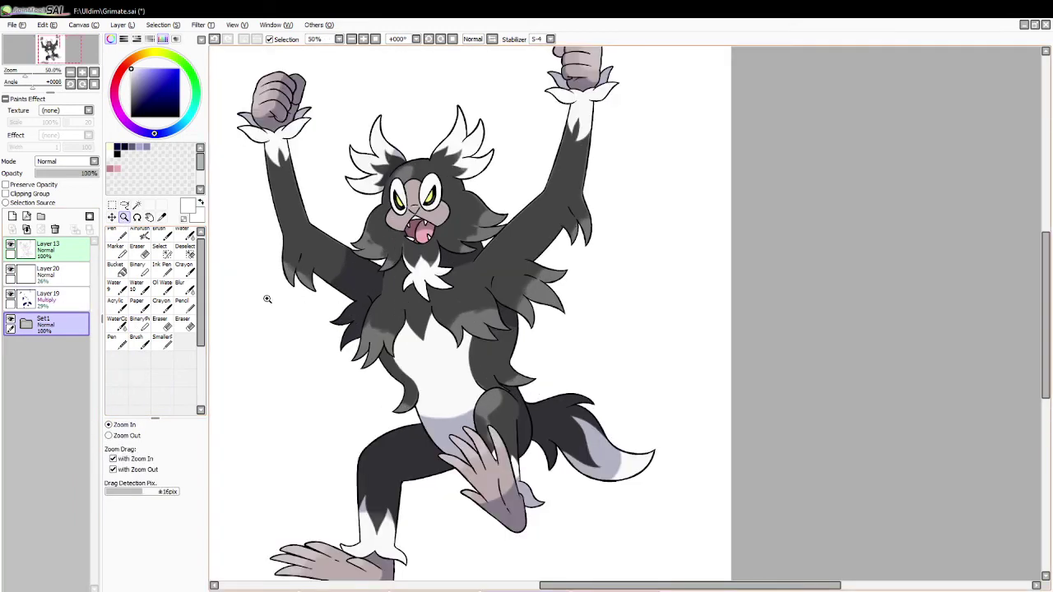
Lower the opacity of the white markings layer, Layer 20, to 20%.
left_click_drag(67, 173, 143, 189)
left_click(59, 292)
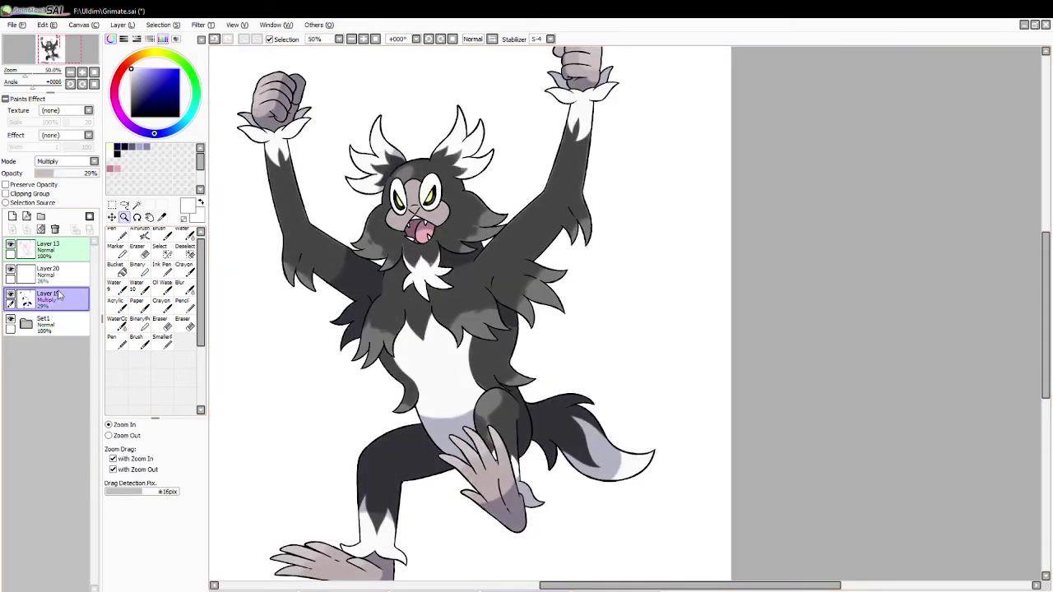
left_click(60, 273)
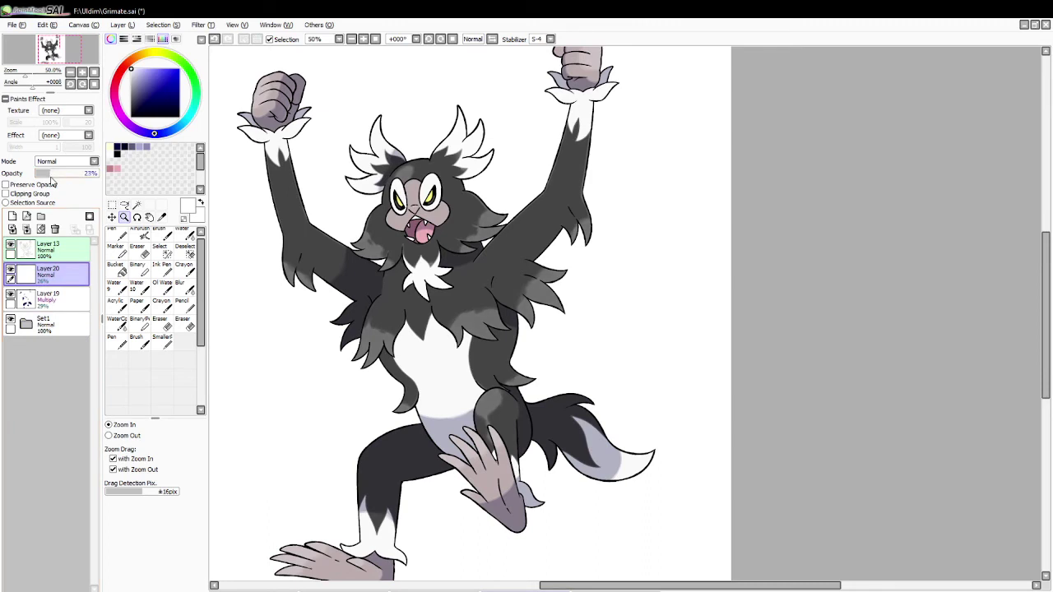
left_click(182, 323)
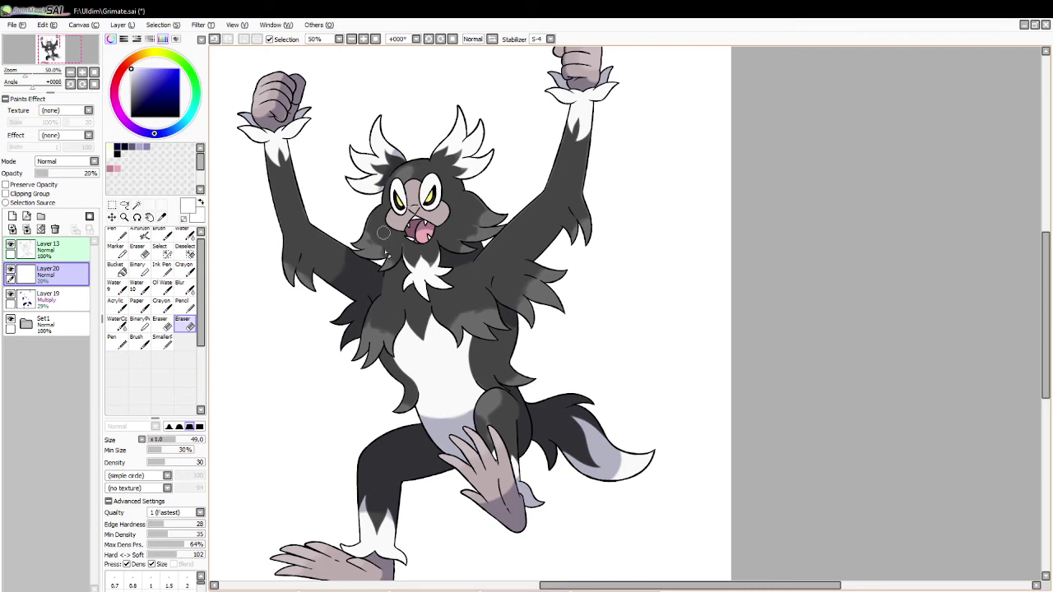
Expand the Set1 folder, add a new layer directly above Layer 17, and clip it to that layer.
left_click(137, 204)
left_click(27, 324)
left_click(51, 374)
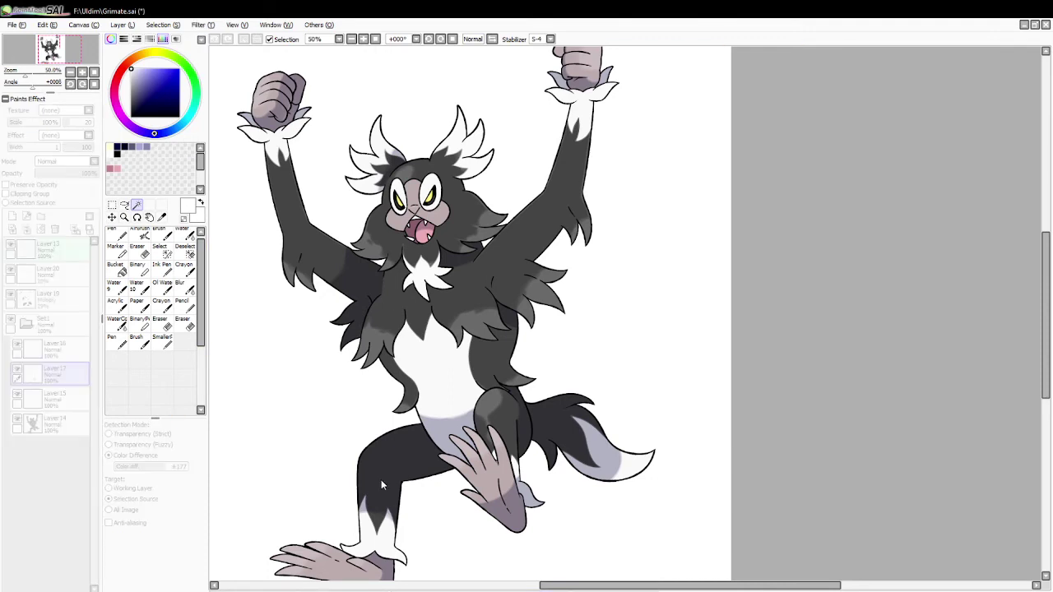
left_click(50, 398)
left_click(49, 374)
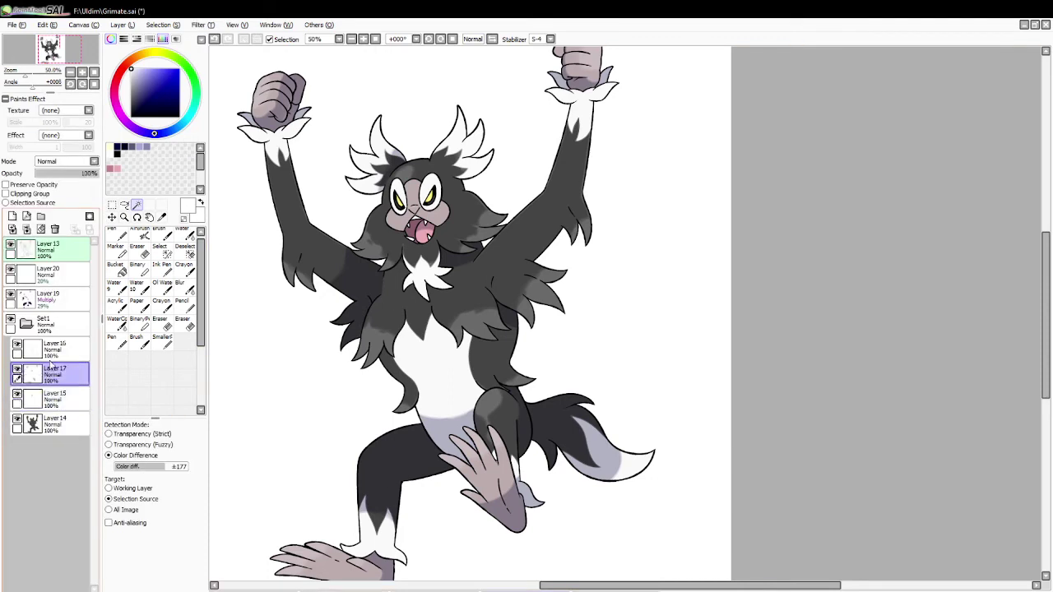
left_click(12, 217)
left_click(32, 194)
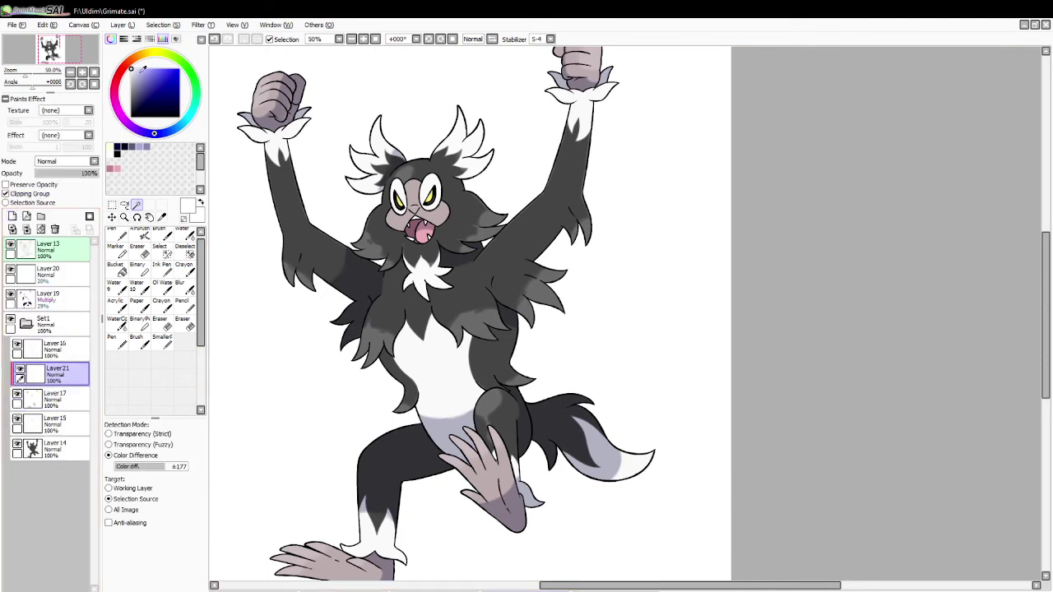
Fill the clipped layer above Layer 17 with purple and set it to Multiply at 25% opacity to tint the skin.
left_click(126, 123)
left_click(148, 79)
left_click(118, 267)
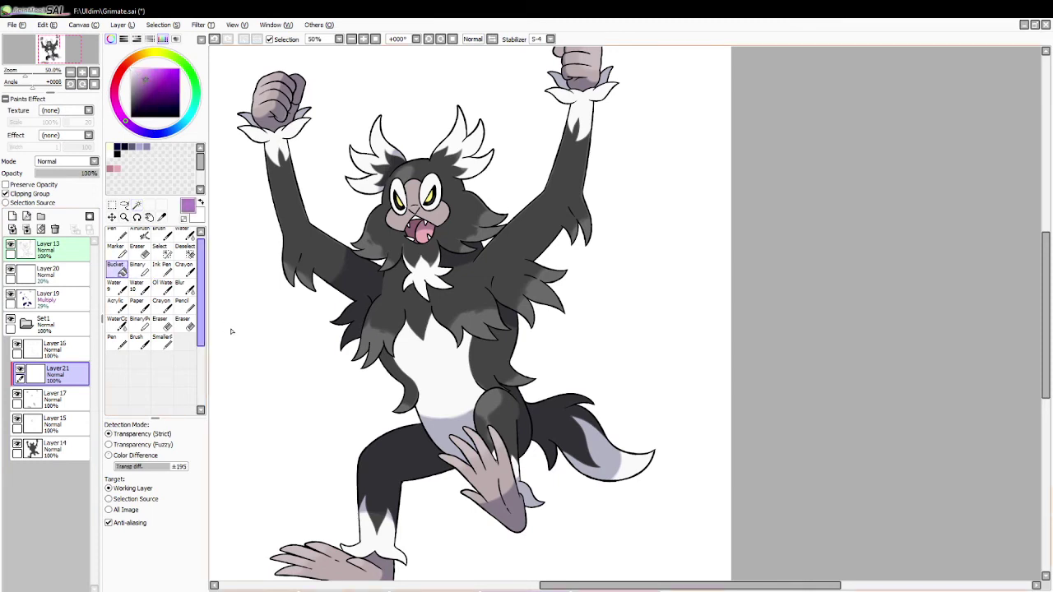
left_click(246, 336)
left_click(59, 161)
left_click(65, 183)
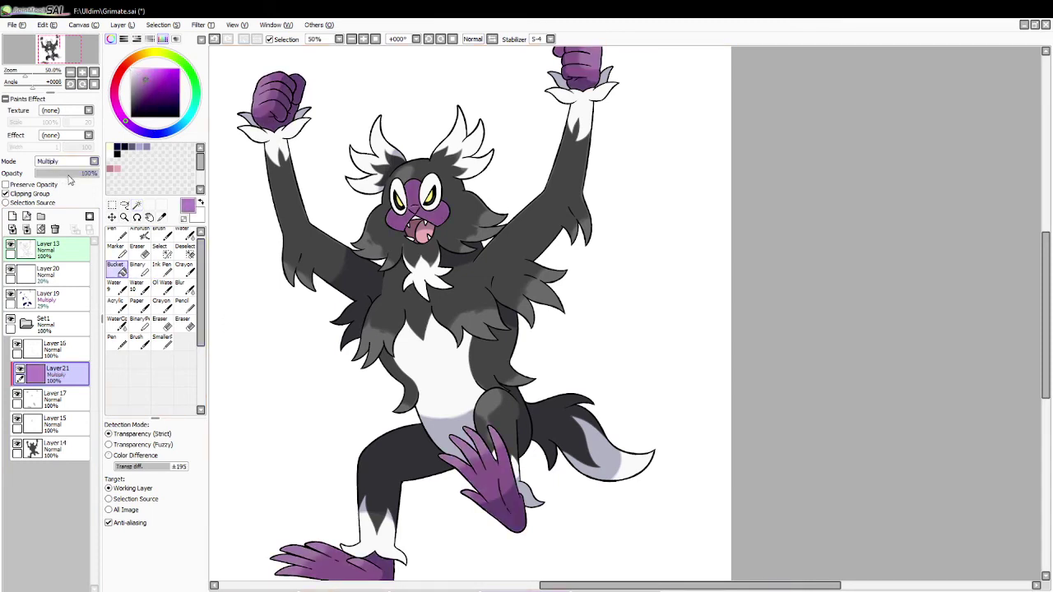
left_click_drag(58, 173, 54, 174)
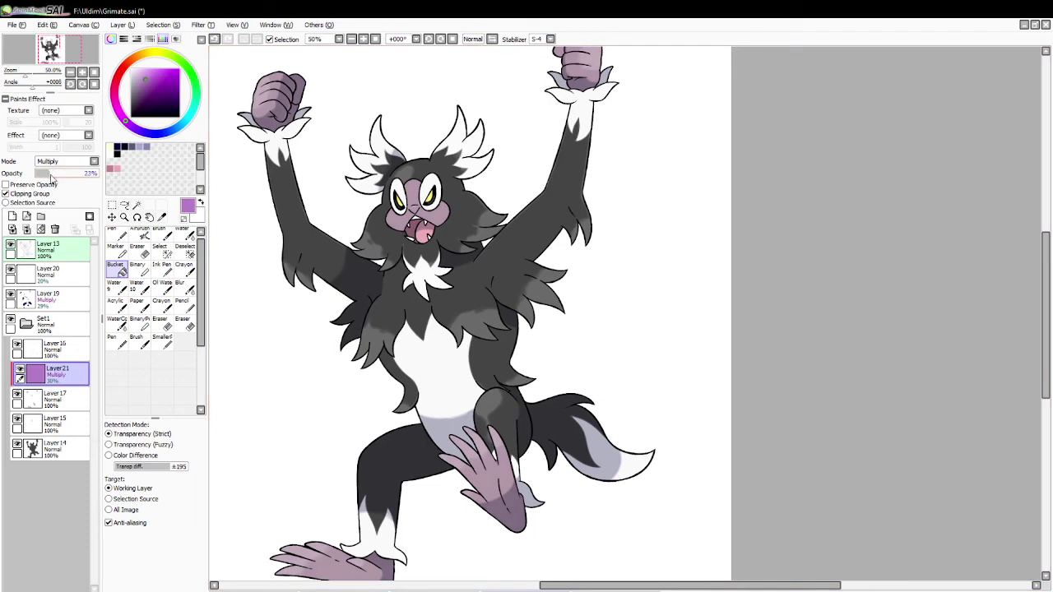
Add a new layer directly above Layer 14 and clip it to that layer.
left_click(124, 217)
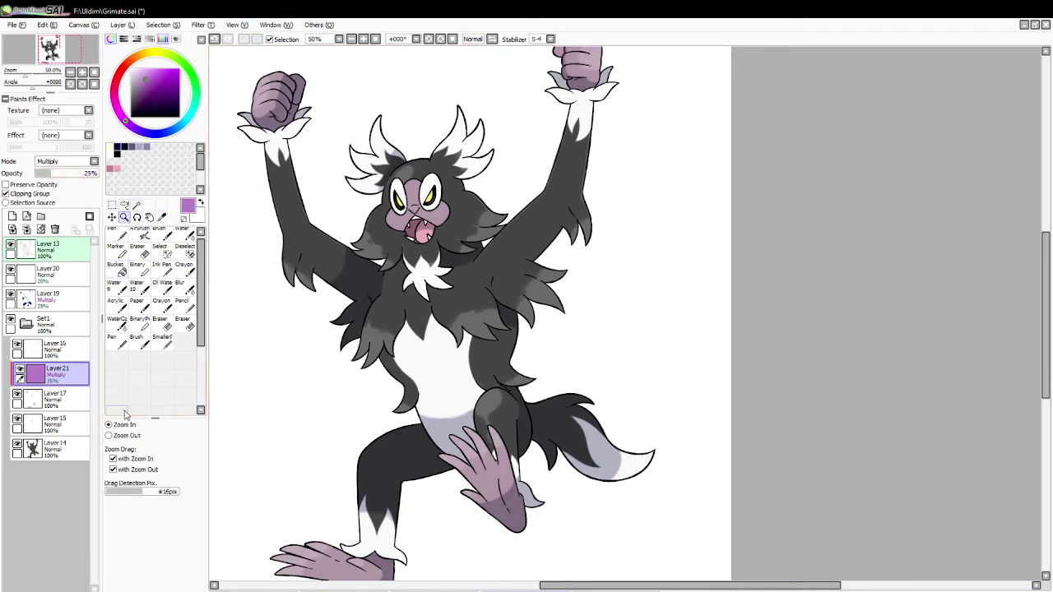
left_click(235, 427)
left_click(51, 449)
left_click(13, 216)
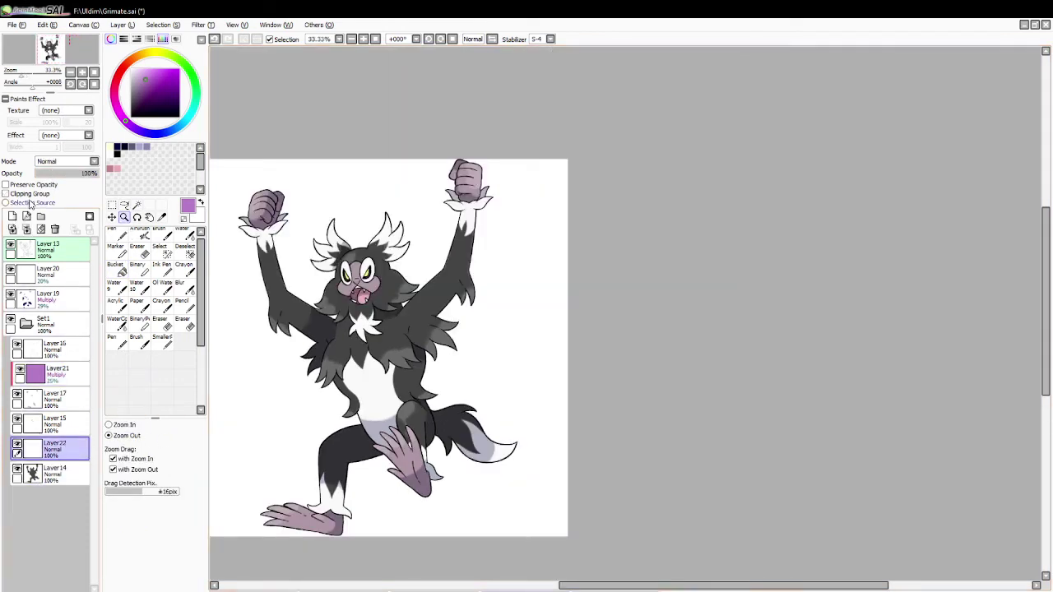
left_click(23, 194)
Fill the clipped layer above Layer 14 with a muted mauve and set it to Multiply at 24% opacity.
left_click_drag(144, 78, 135, 96)
left_click(117, 253)
left_click(122, 269)
left_click(284, 308)
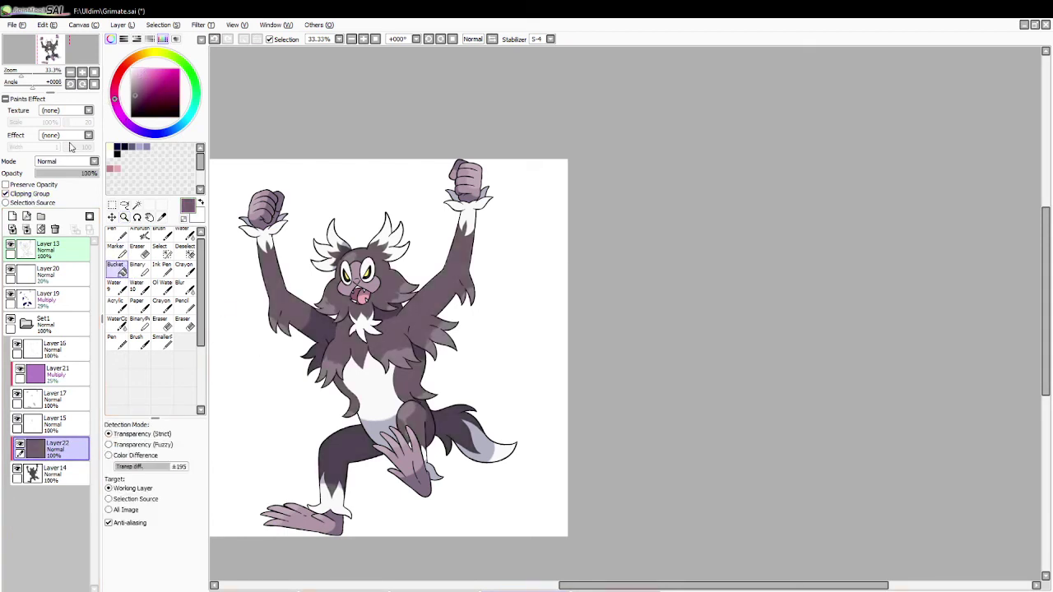
left_click(67, 183)
left_click_drag(62, 174, 57, 176)
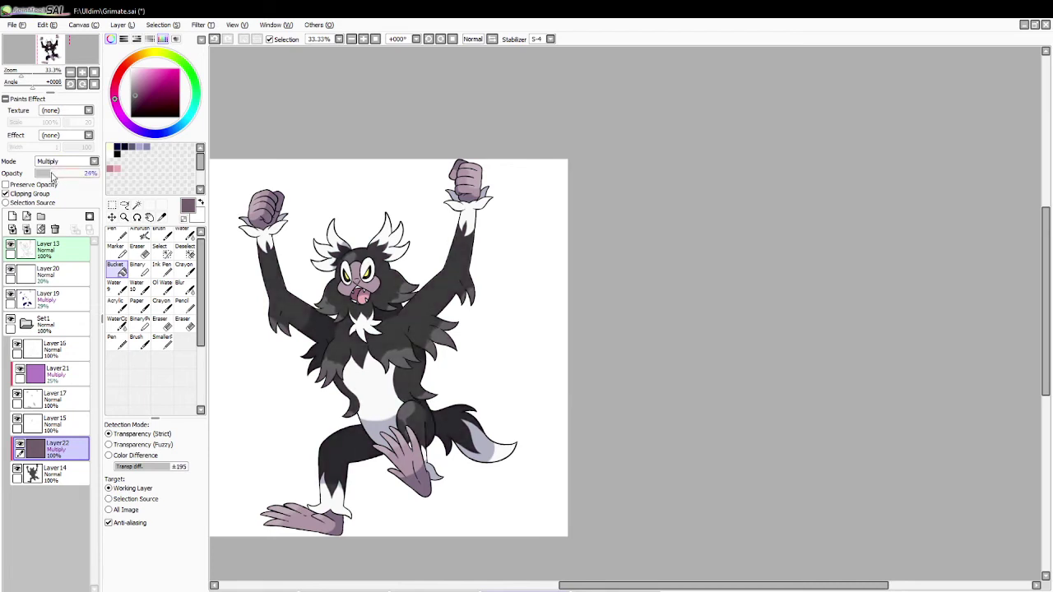
Refill the clipped layer above Layer 14 with a greyish brown and set it to Normal mode at 20% opacity.
left_click_drag(116, 75, 140, 54)
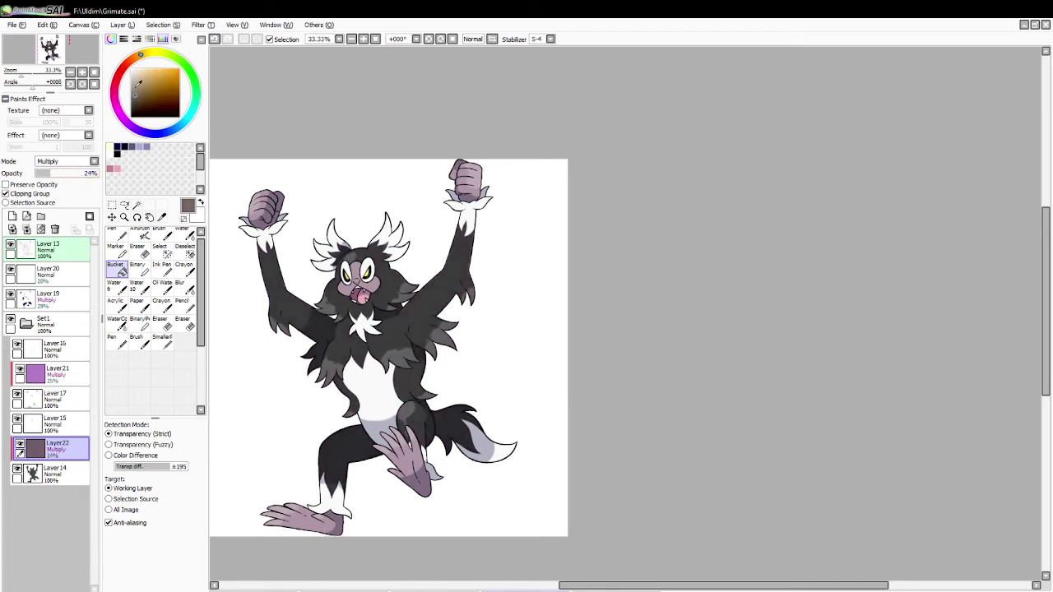
left_click(265, 325)
left_click_drag(75, 173, 111, 183)
left_click(83, 174)
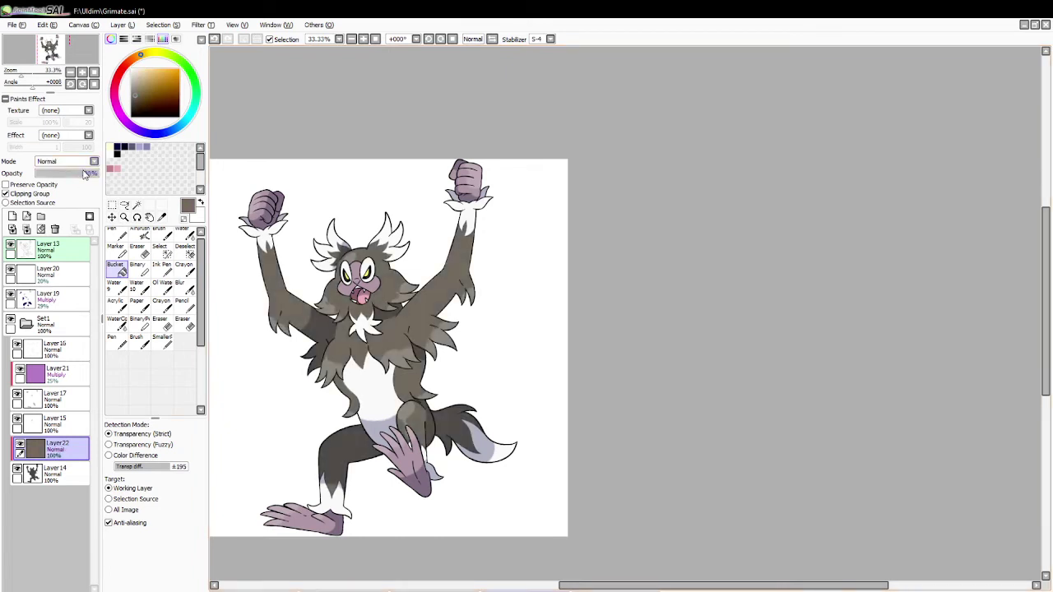
left_click_drag(72, 175, 59, 174)
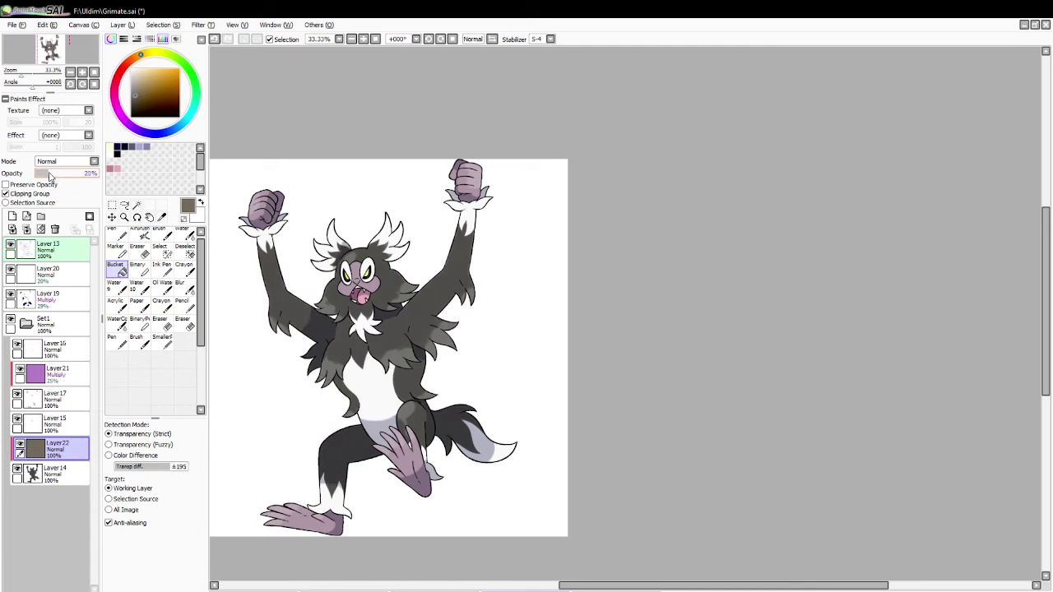
left_click(125, 216)
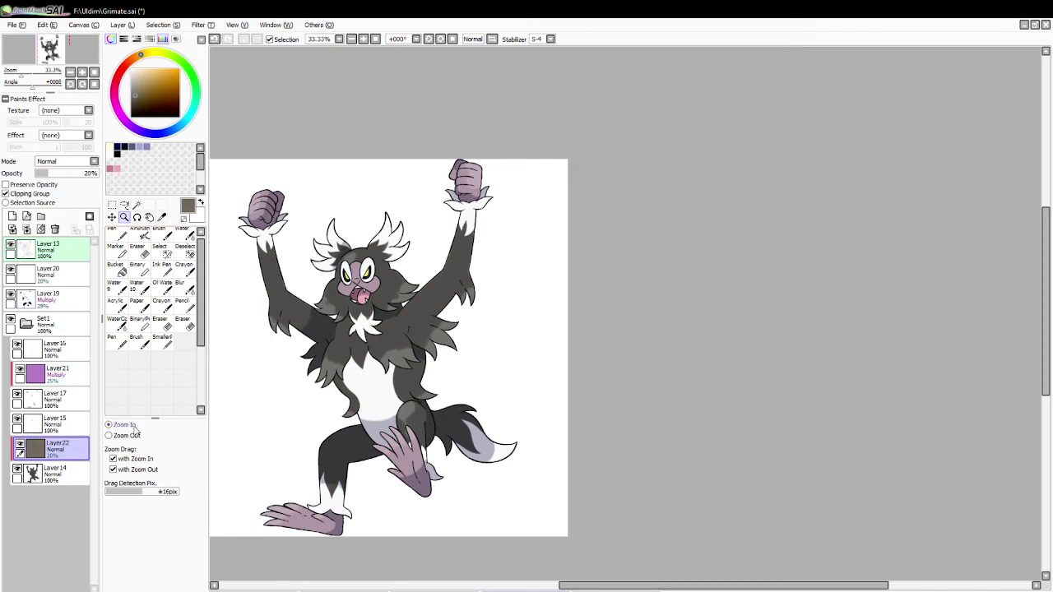
Refill the clipped layer above Layer 14 with a darker grey sampled from the chest fur and shifted towards an orange hue.
left_click(335, 403)
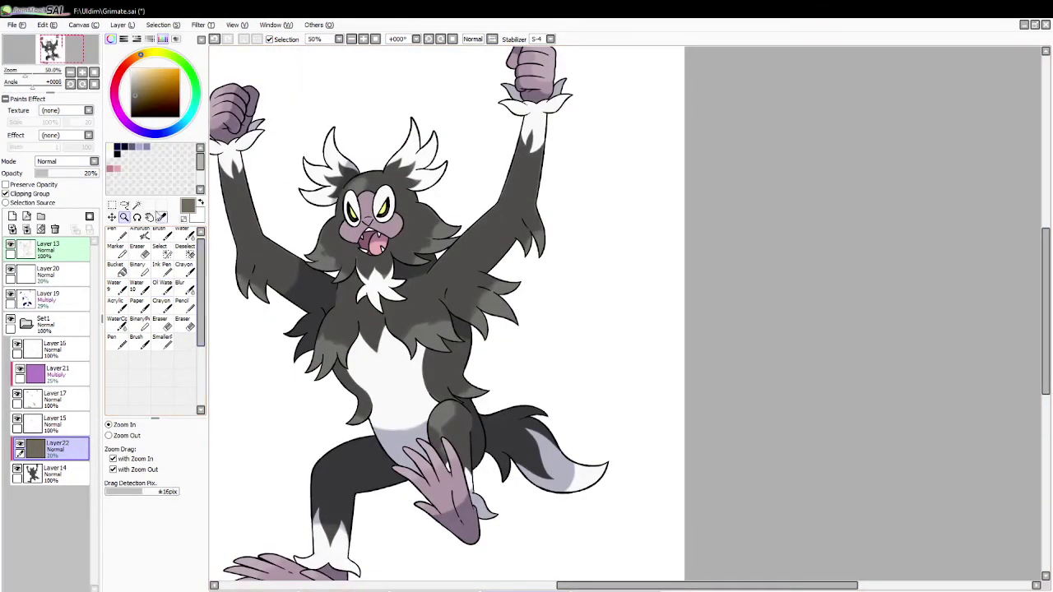
left_click(162, 217)
left_click(416, 300)
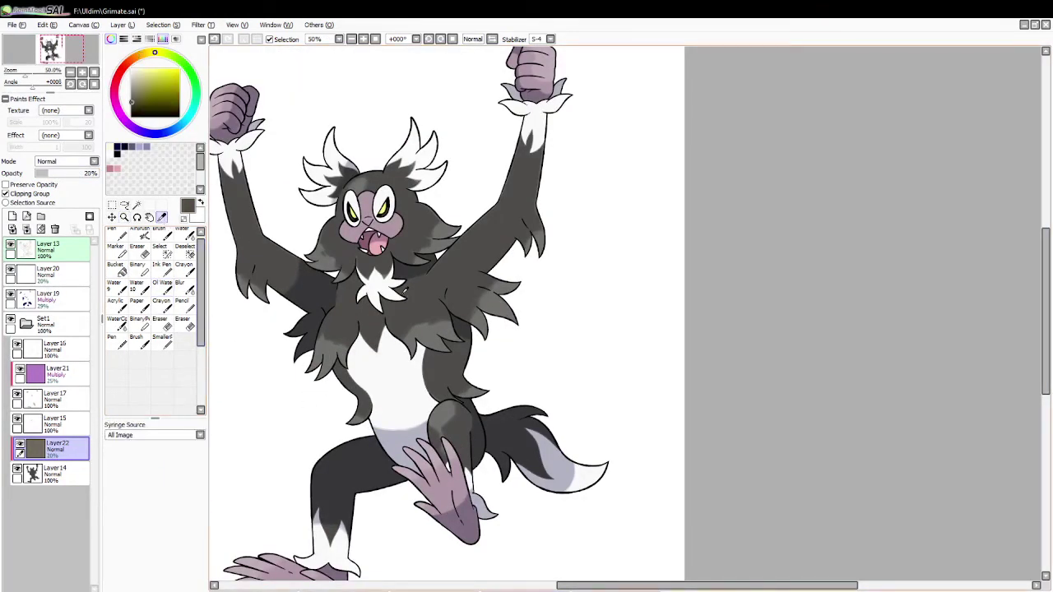
left_click_drag(144, 56, 136, 63)
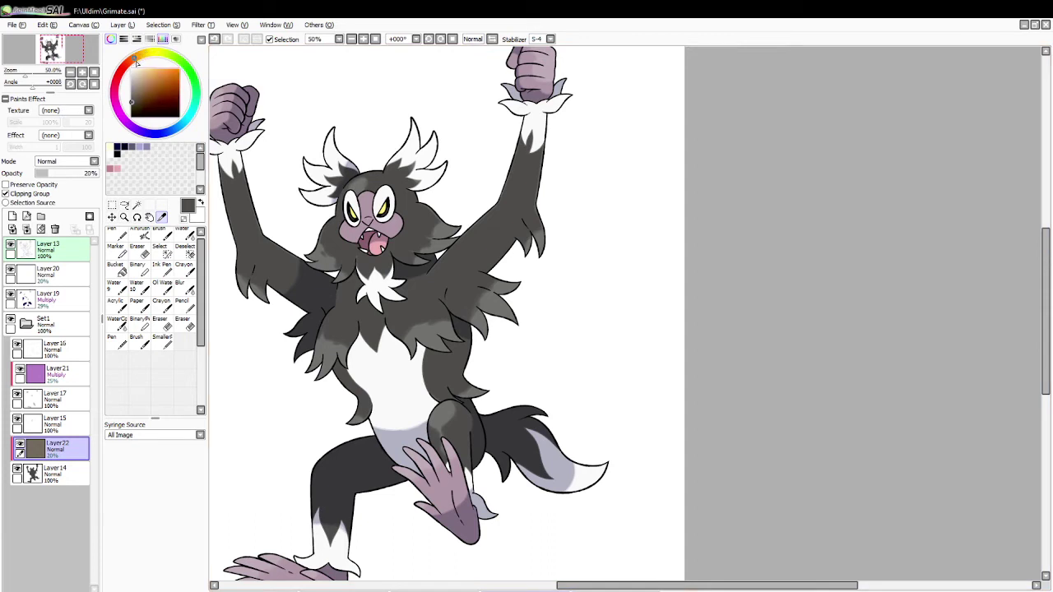
left_click(111, 270)
left_click(345, 370)
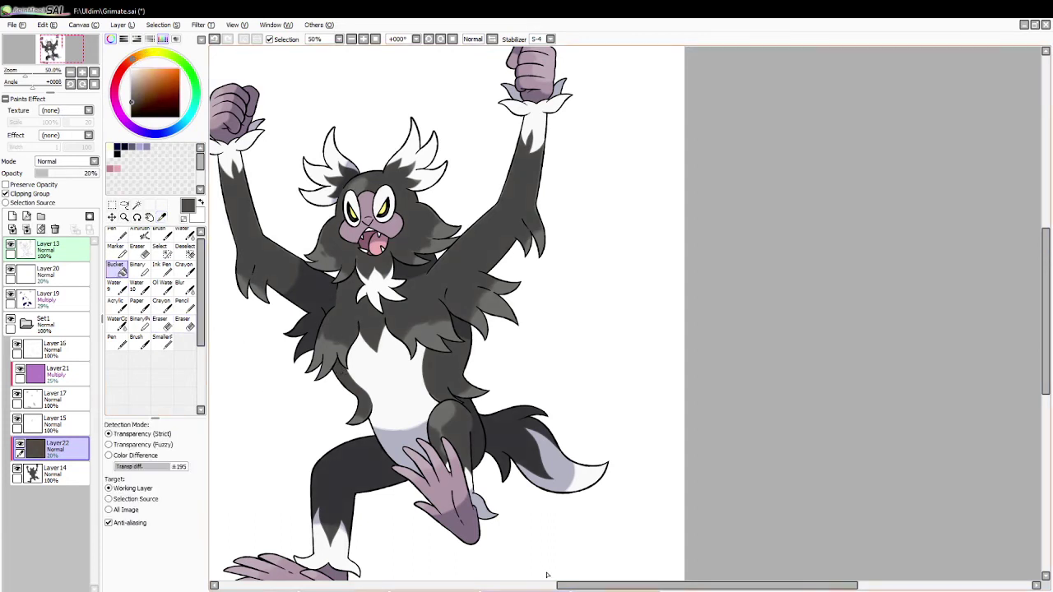
Set the soft low-density eraser to size 18 with 0% minimum size and try erasing Layer 20's highlight on the cheek fur.
left_click_drag(567, 584, 547, 585)
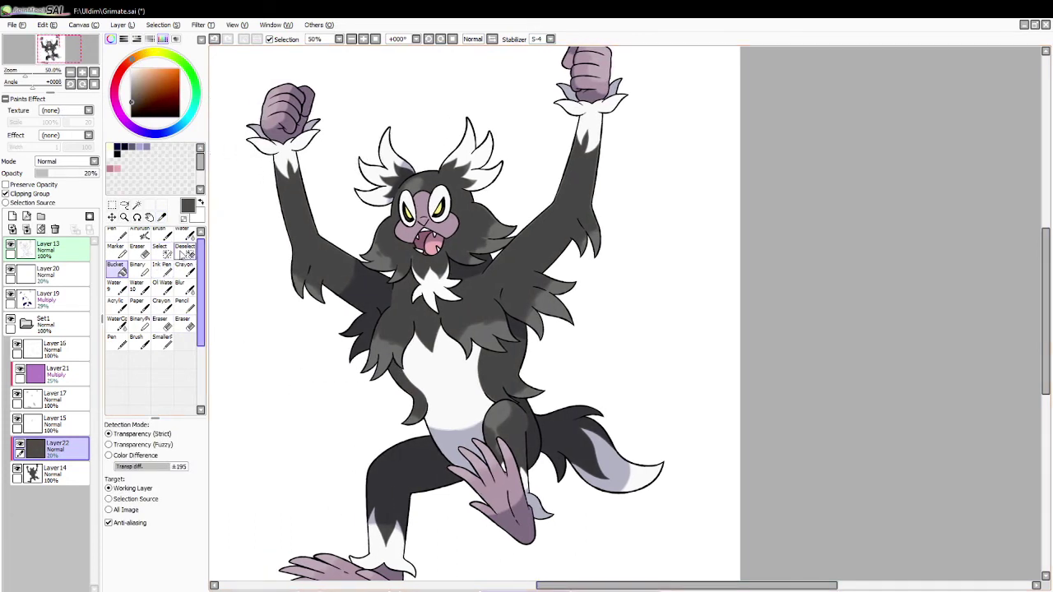
left_click(182, 322)
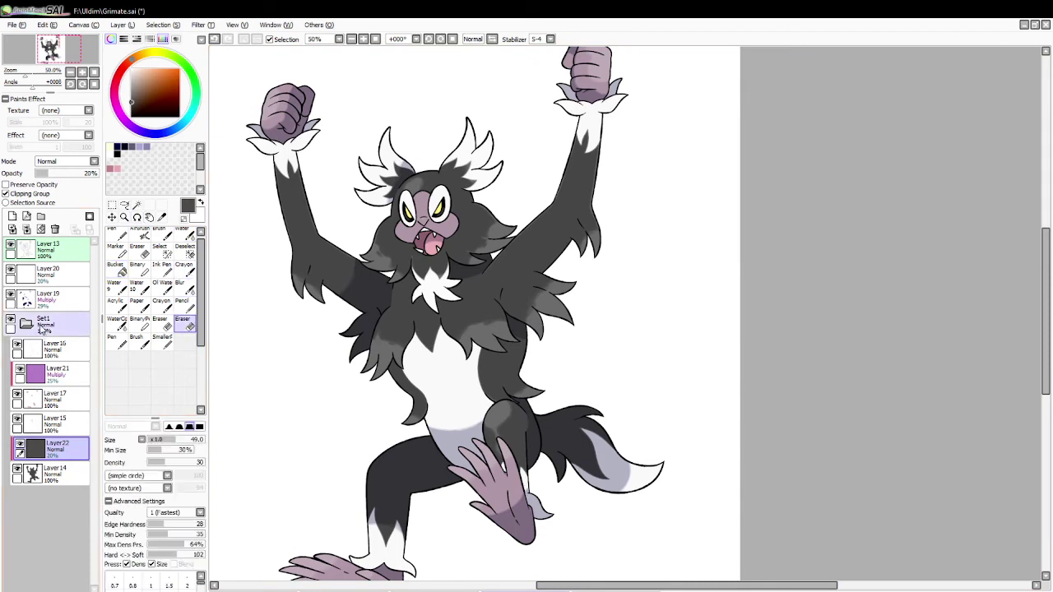
left_click(50, 273)
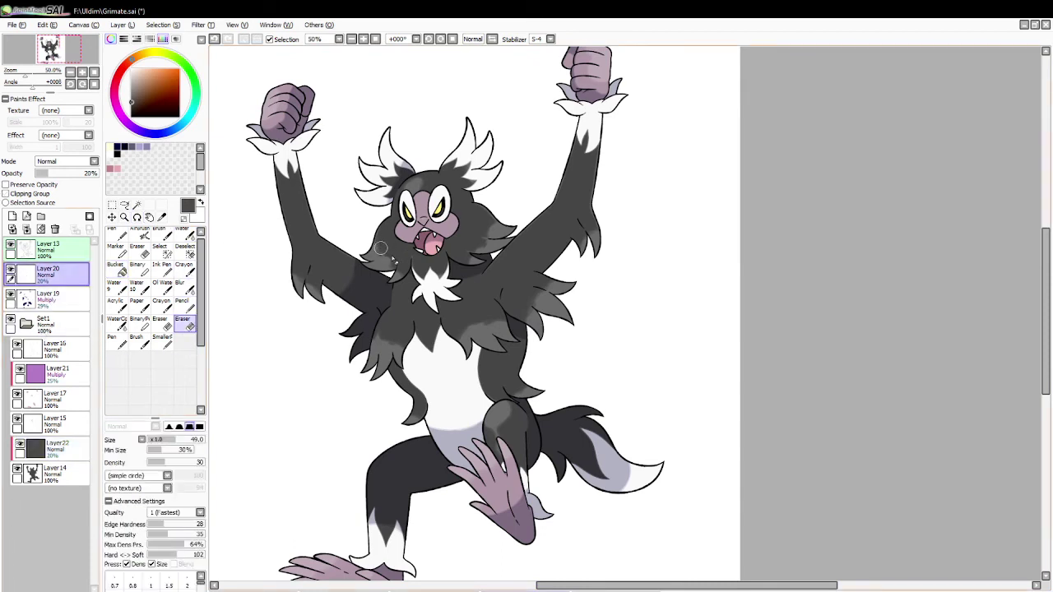
left_click_drag(390, 259, 394, 258)
left_click(156, 440)
key("ctrl+z")
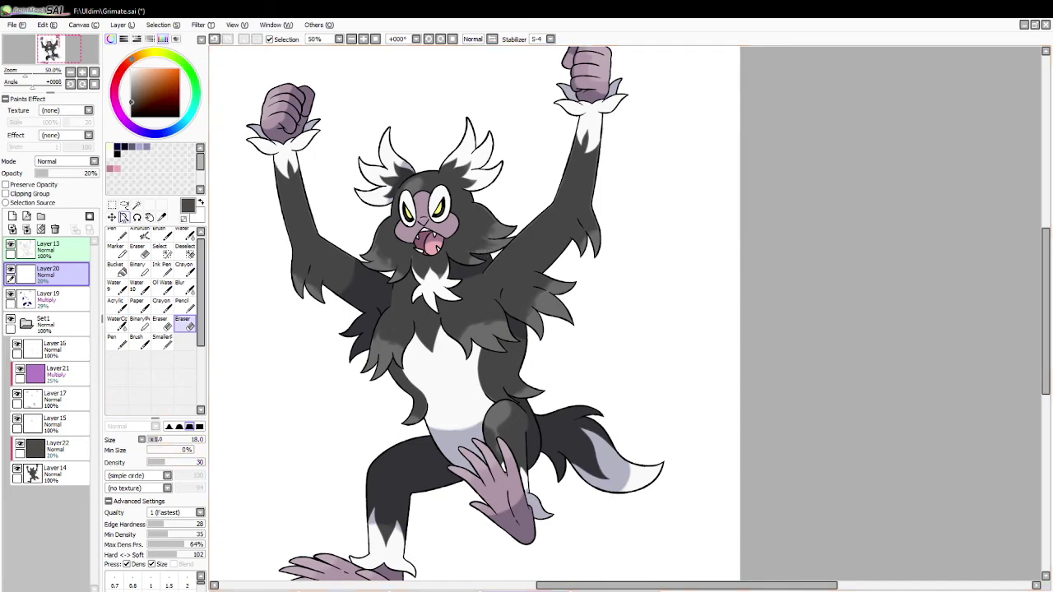
Feather Layer 20's highlights on the cheek fur tufts into fine streaks with a size 23 eraser at reduced minimum size.
left_click(124, 217)
left_click(495, 238)
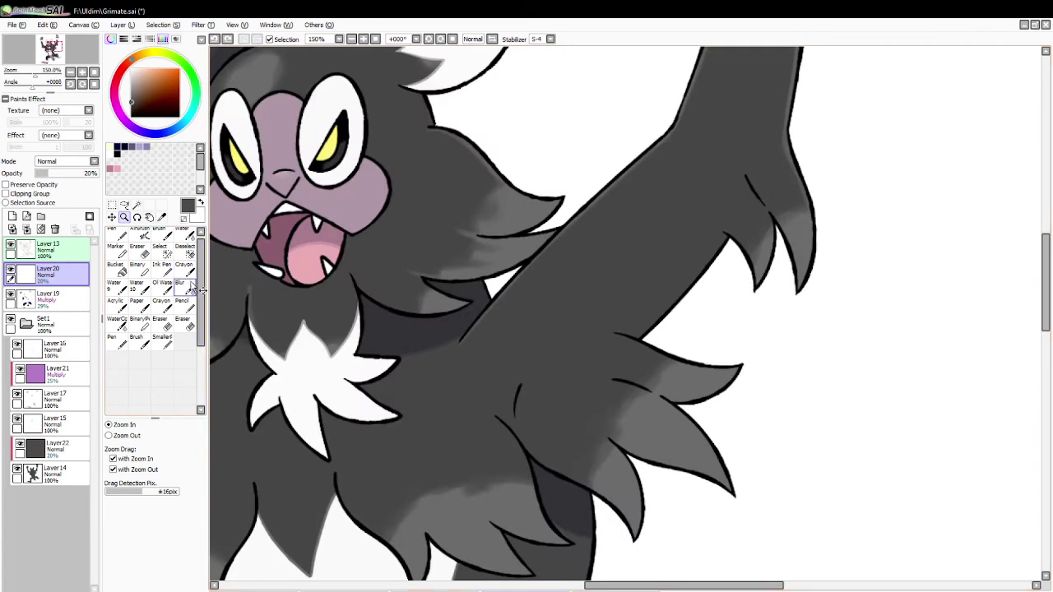
left_click(138, 250)
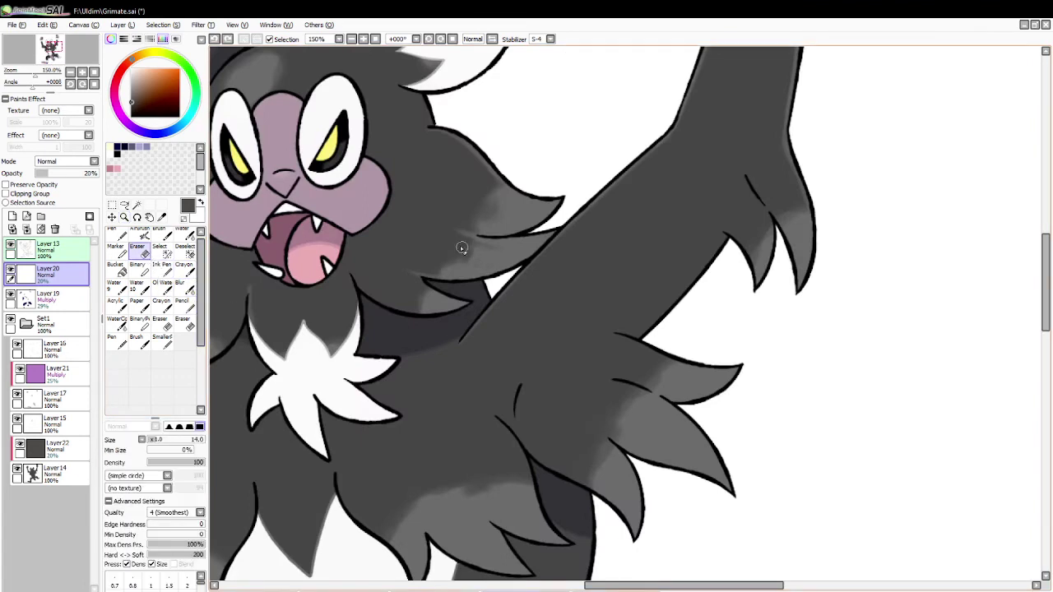
left_click(159, 322)
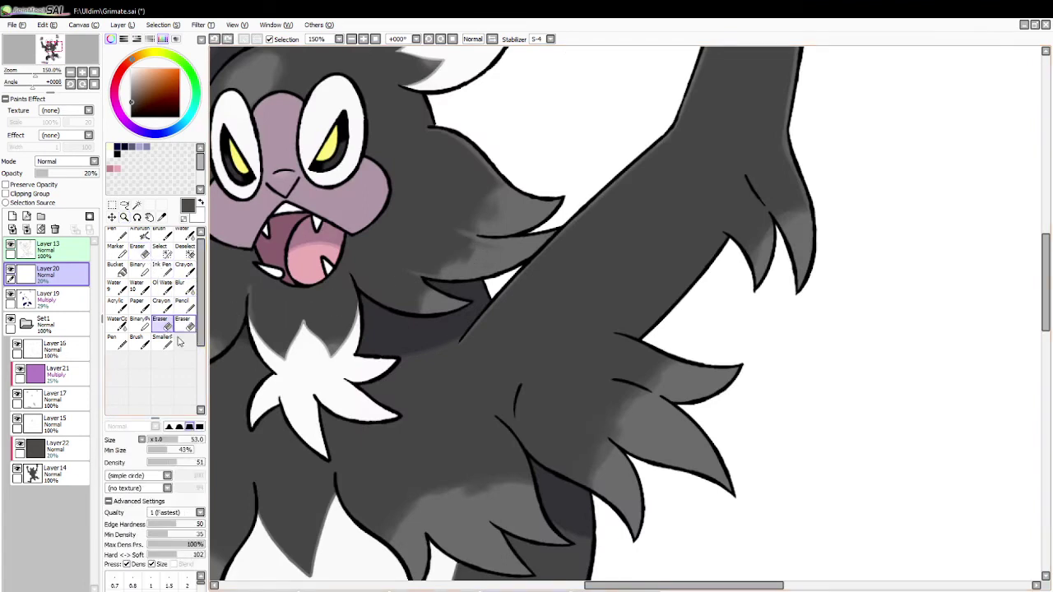
left_click(163, 441)
left_click_drag(492, 250, 457, 243)
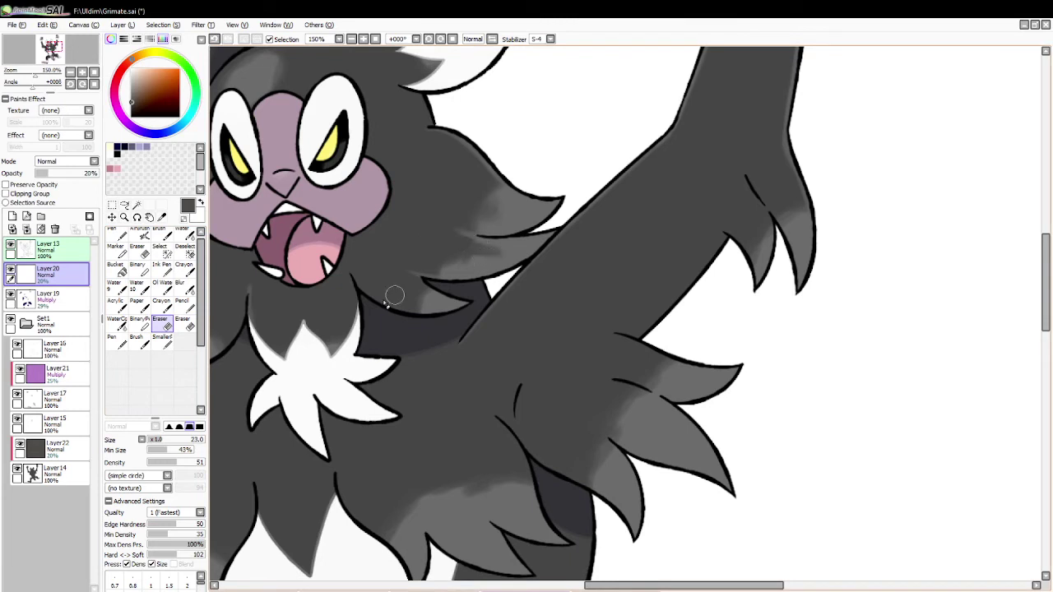
left_click_drag(162, 450, 142, 449)
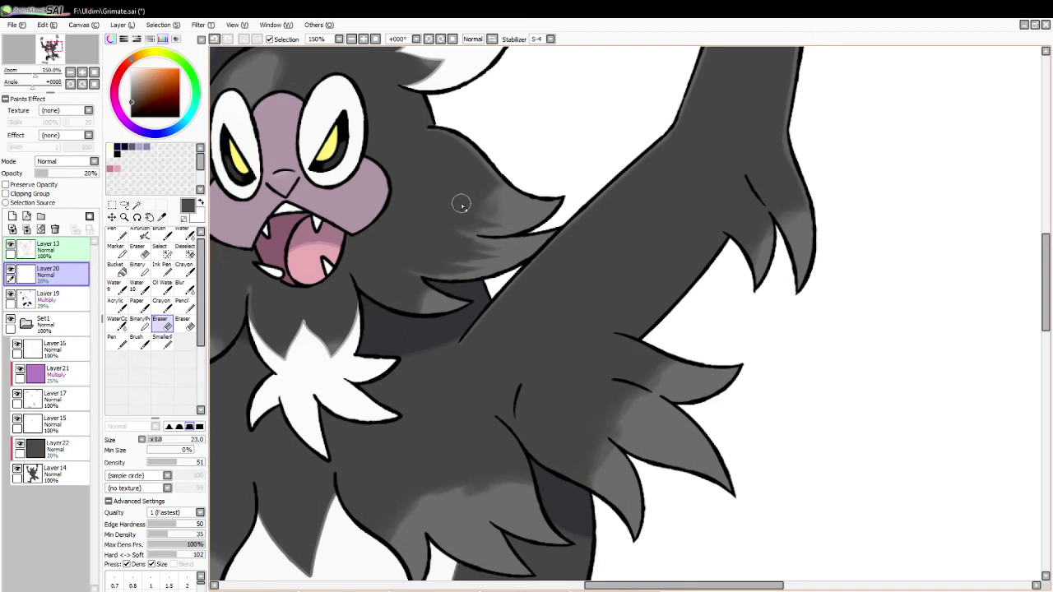
mouse_move(455, 190)
left_mouse_down()
mouse_move(517, 200)
mouse_move(510, 192)
left_mouse_up()
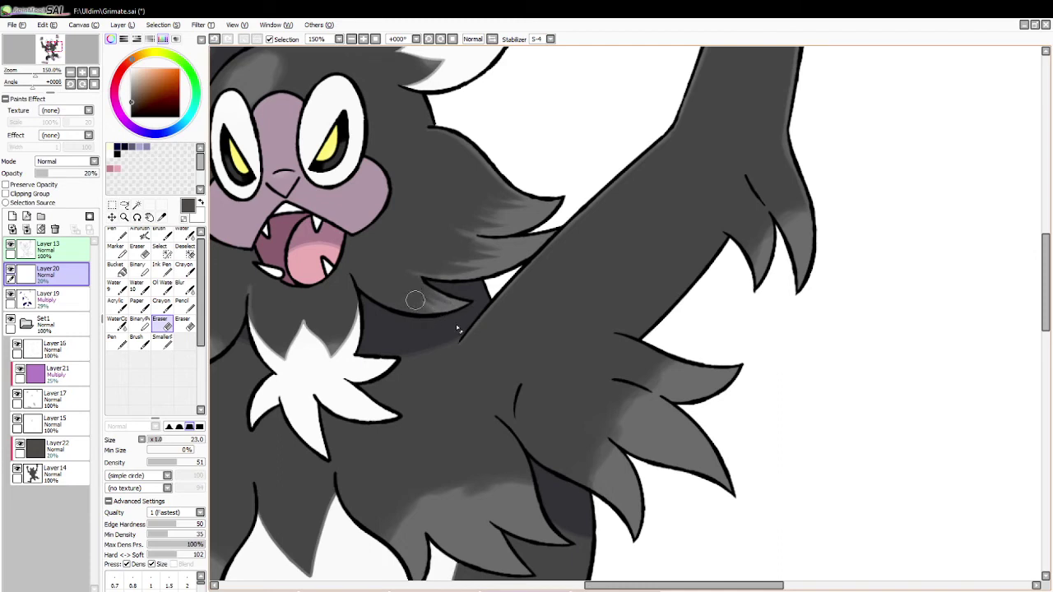
left_click_drag(682, 585, 613, 584)
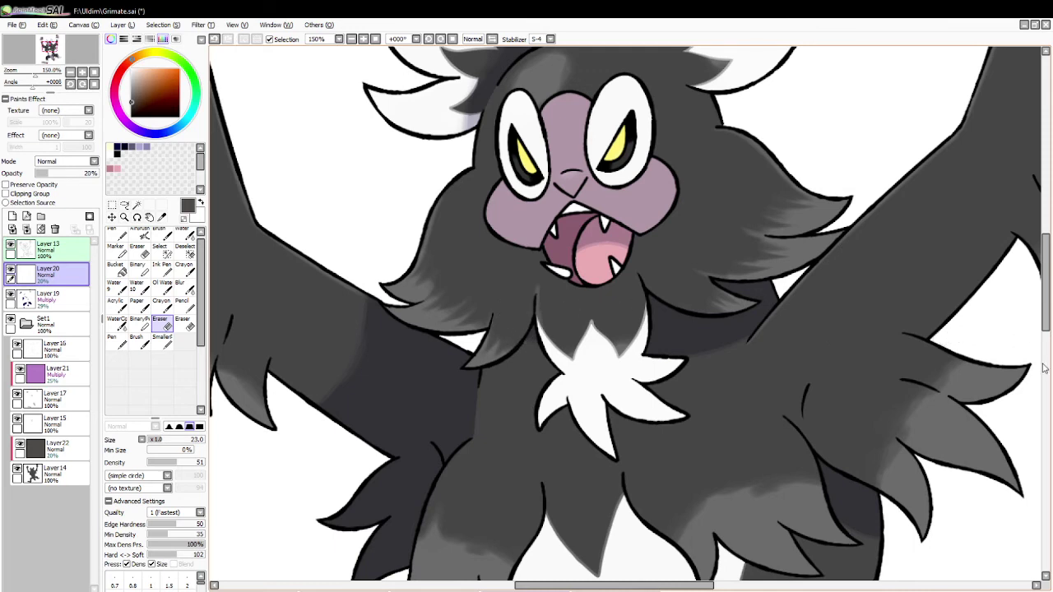
Choose the dark navy swatch and the Brush, with Layer 19 active, for shadow painting.
mouse_move(1049, 320)
left_mouse_down()
mouse_move(1049, 300)
mouse_move(1020, 397)
mouse_move(1019, 379)
left_mouse_up()
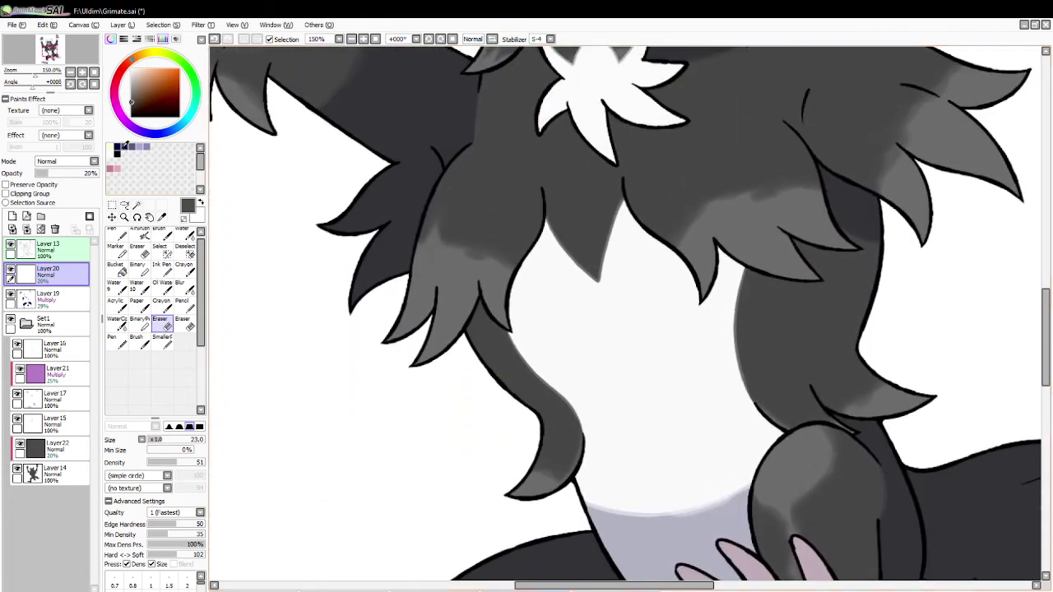
left_click(124, 146)
left_click(162, 235)
left_click(49, 298)
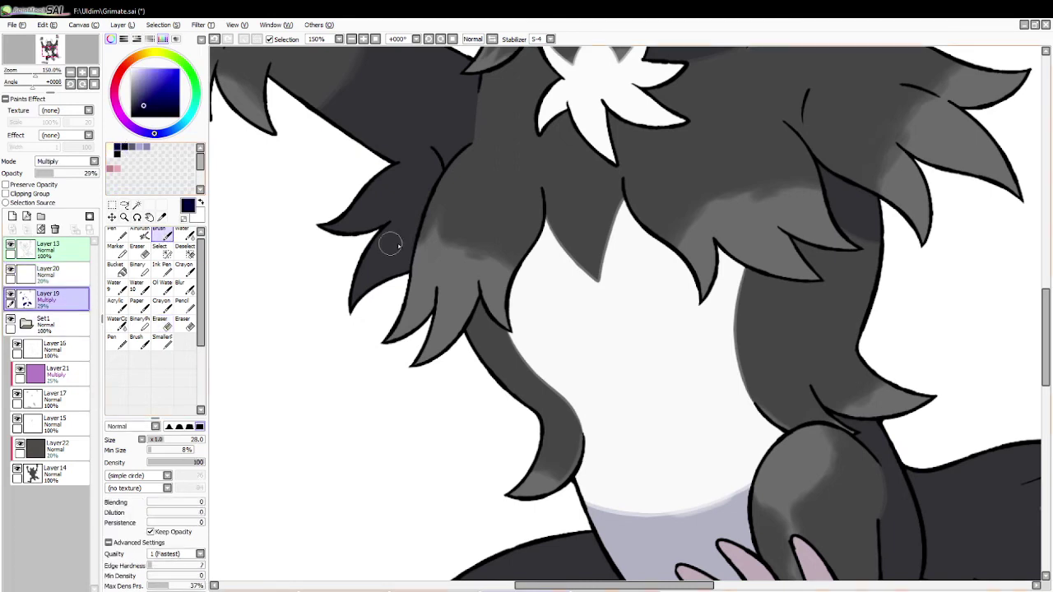
Feather Layer 20's highlights on the waist and hip fur tufts with the size 18 soft eraser.
left_click(187, 325)
left_click(49, 273)
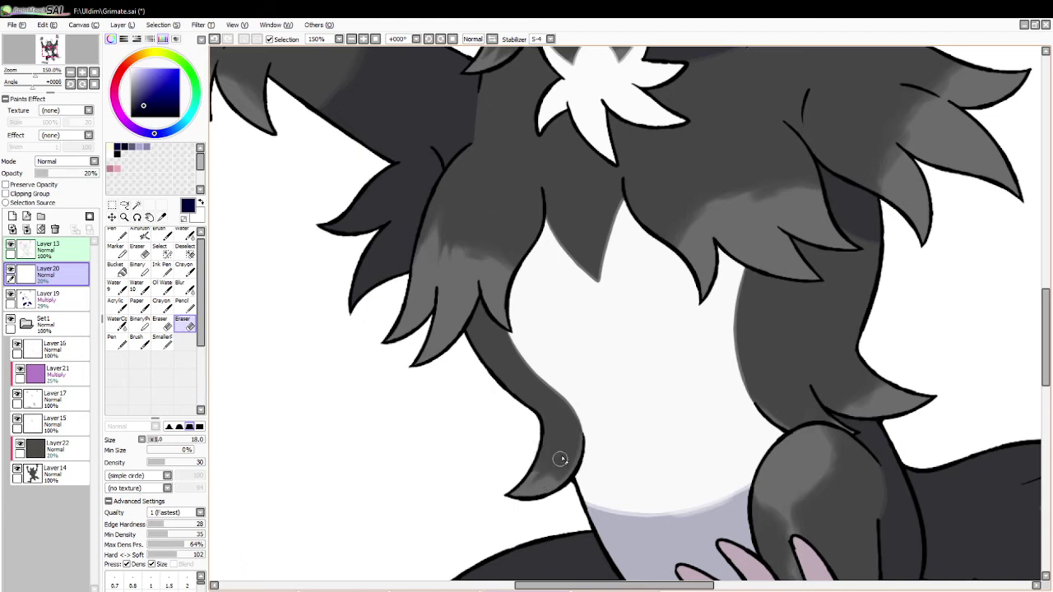
mouse_move(553, 467)
left_mouse_down()
mouse_move(566, 459)
mouse_move(561, 468)
left_mouse_up()
mouse_move(858, 408)
left_mouse_down()
mouse_move(841, 404)
mouse_move(850, 396)
left_mouse_up()
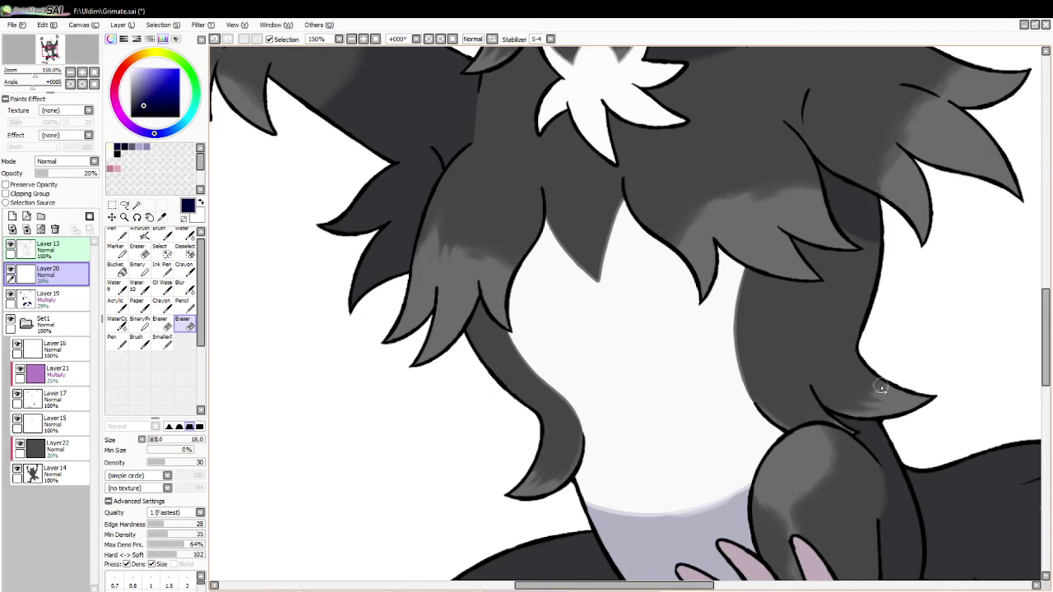
Try feathering the edge of Layer 20's highlight on the chest fur with short eraser strokes.
left_click(124, 217)
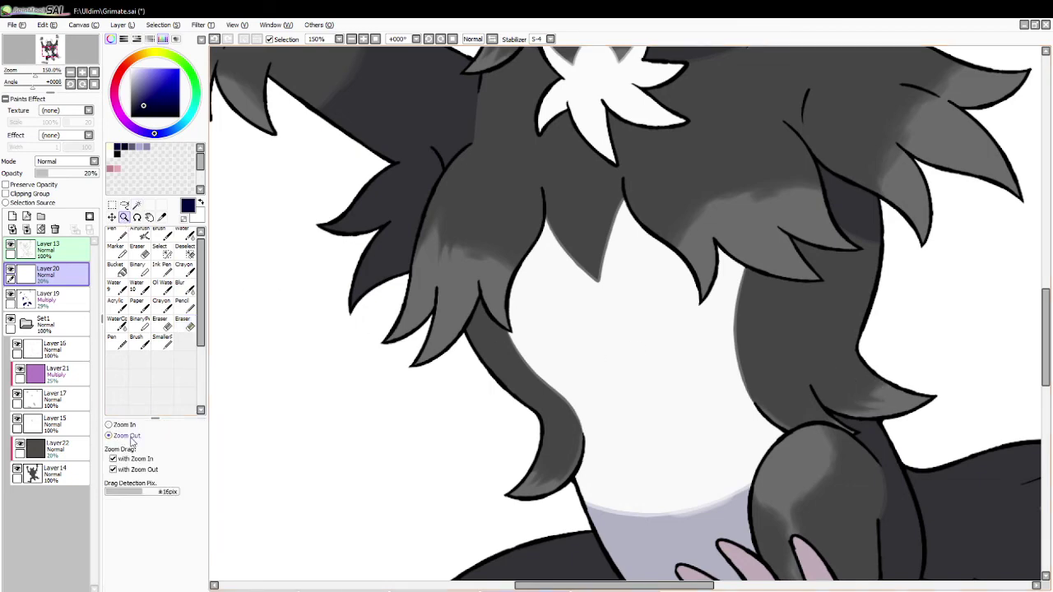
left_click(132, 436)
left_click(445, 352)
left_click(444, 355)
left_click(443, 356)
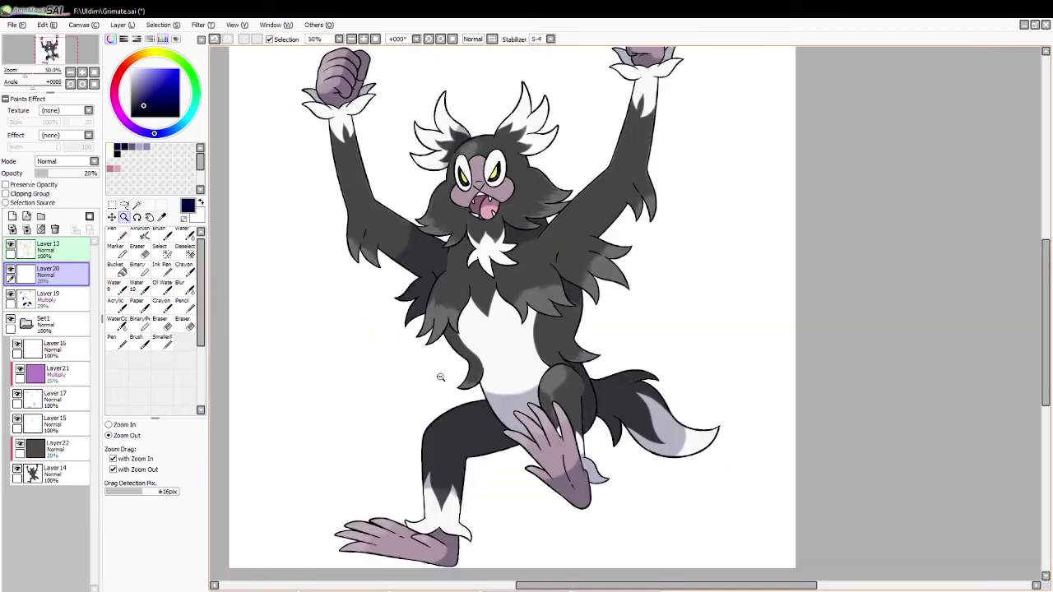
scroll(333, 238, "up", 2)
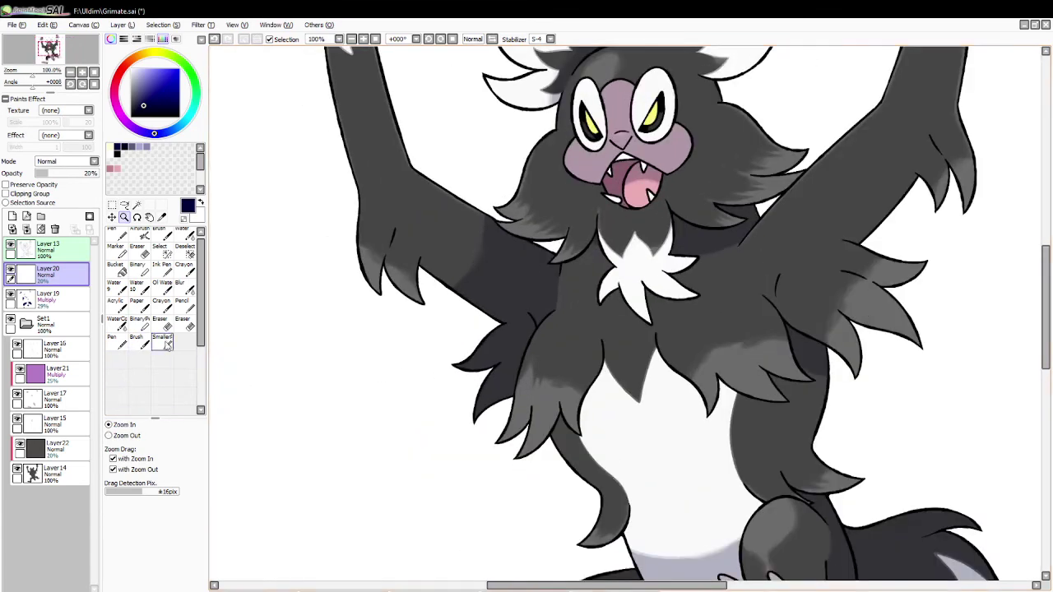
key("e")
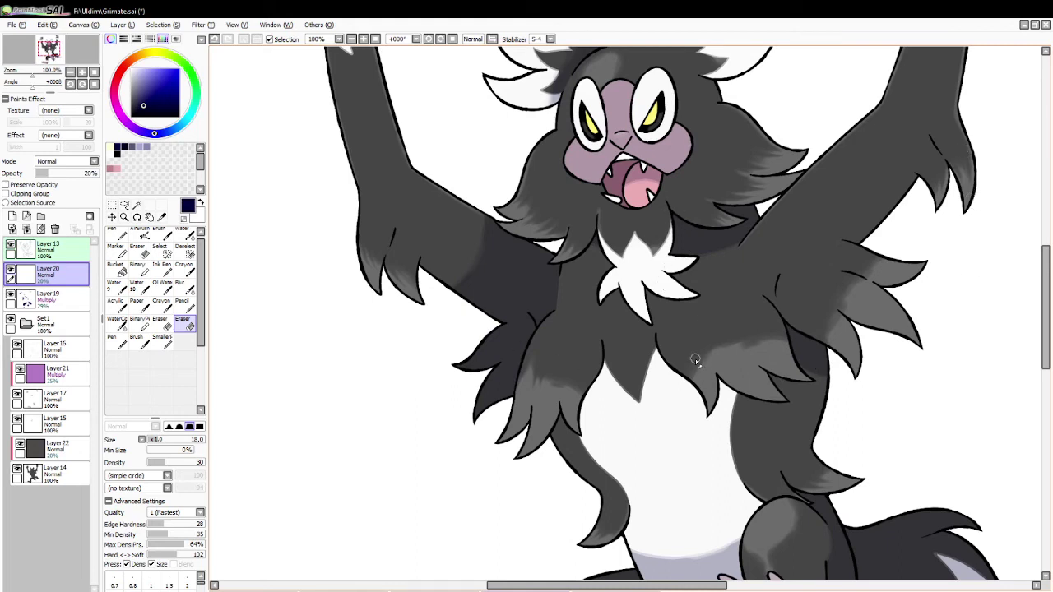
key("ctrl+z")
mouse_move(689, 376)
left_mouse_down()
mouse_move(700, 394)
mouse_move(704, 386)
left_mouse_up()
key("ctrl+z")
left_click_drag(684, 364, 708, 373)
key("ctrl+z")
Feather Layer 20's highlight on the shaggy upper-arm fur beside the chest with streaked eraser strokes.
left_click_drag(819, 320, 841, 331)
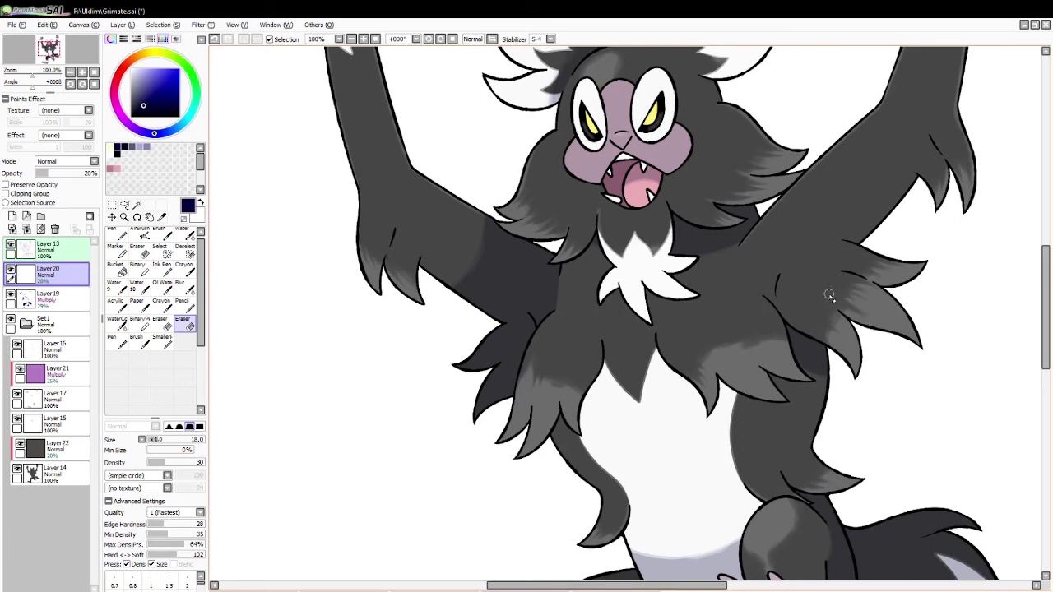
key("ctrl+z")
key("ctrl+y")
left_click_drag(813, 321, 839, 366)
Examine the whole creature's fur highlights and check which areas Layer 17 colours by hiding and restoring it.
left_click(124, 217)
left_click(110, 435)
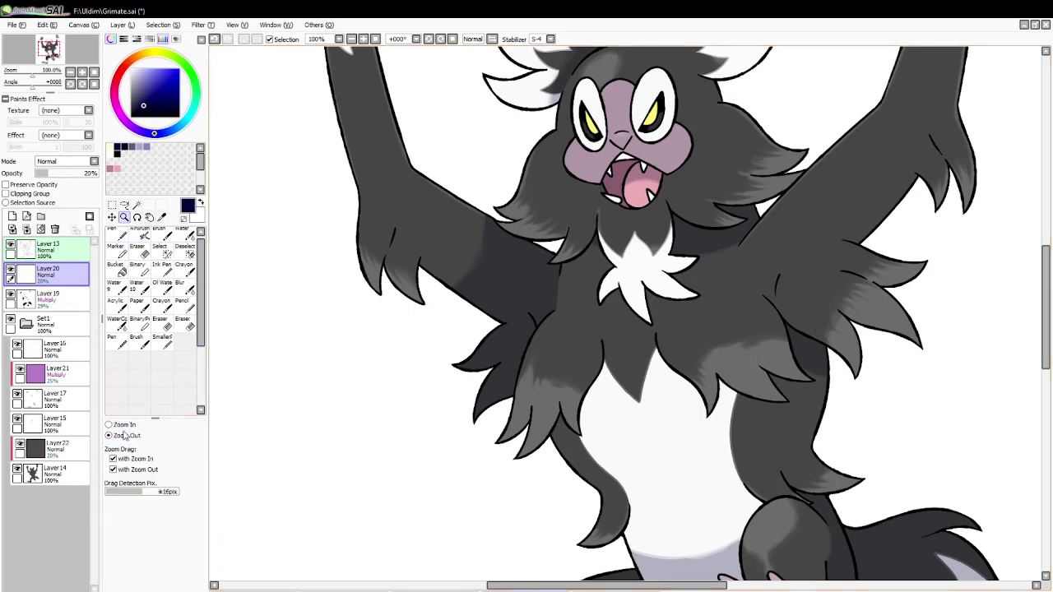
left_click(497, 393)
left_click(496, 393)
left_click(497, 395)
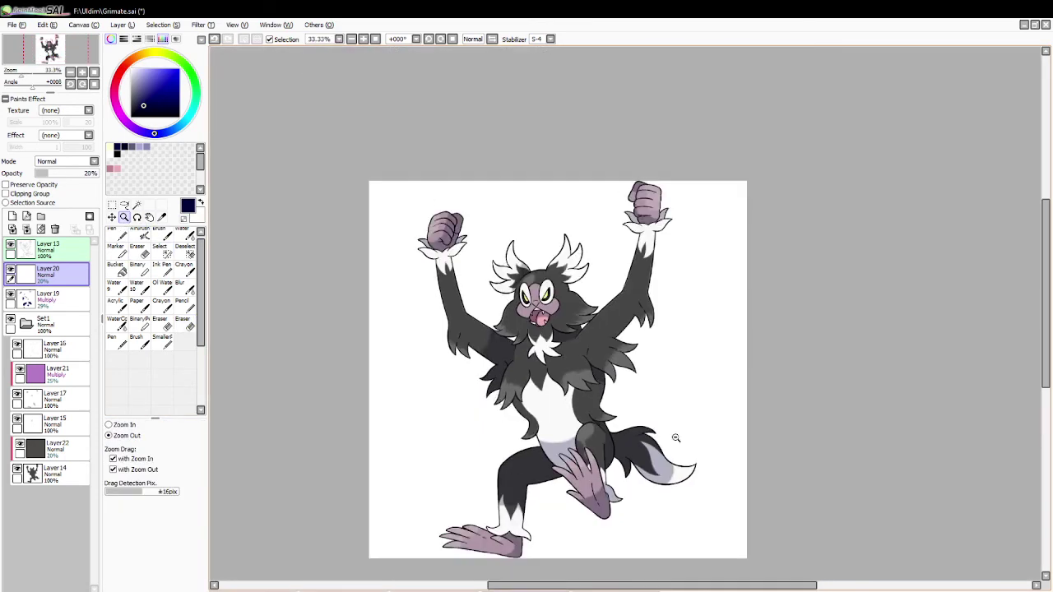
left_click_drag(1040, 313, 1022, 362)
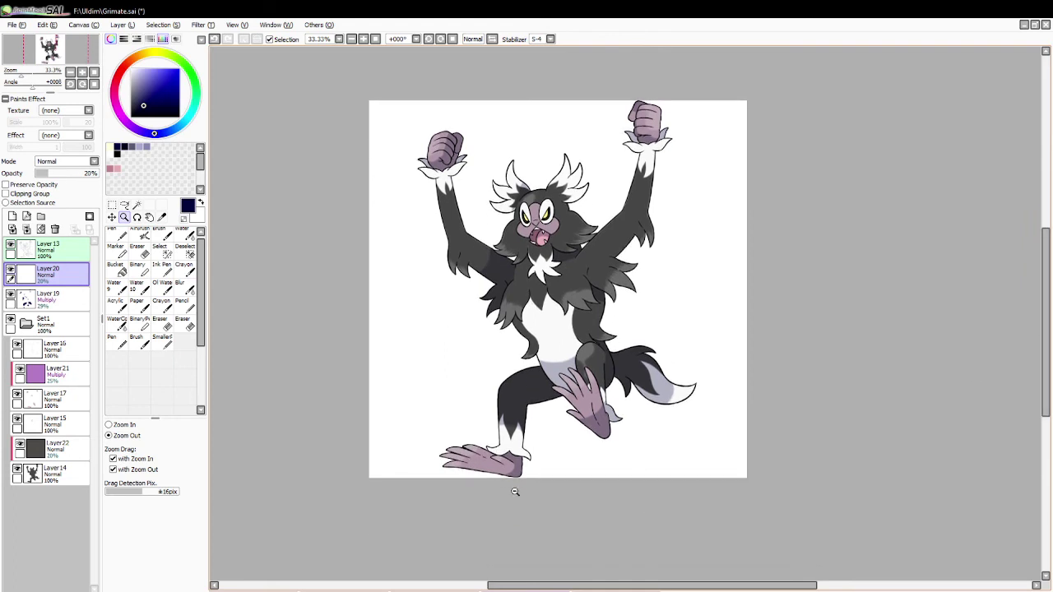
left_click(121, 426)
left_click(520, 329)
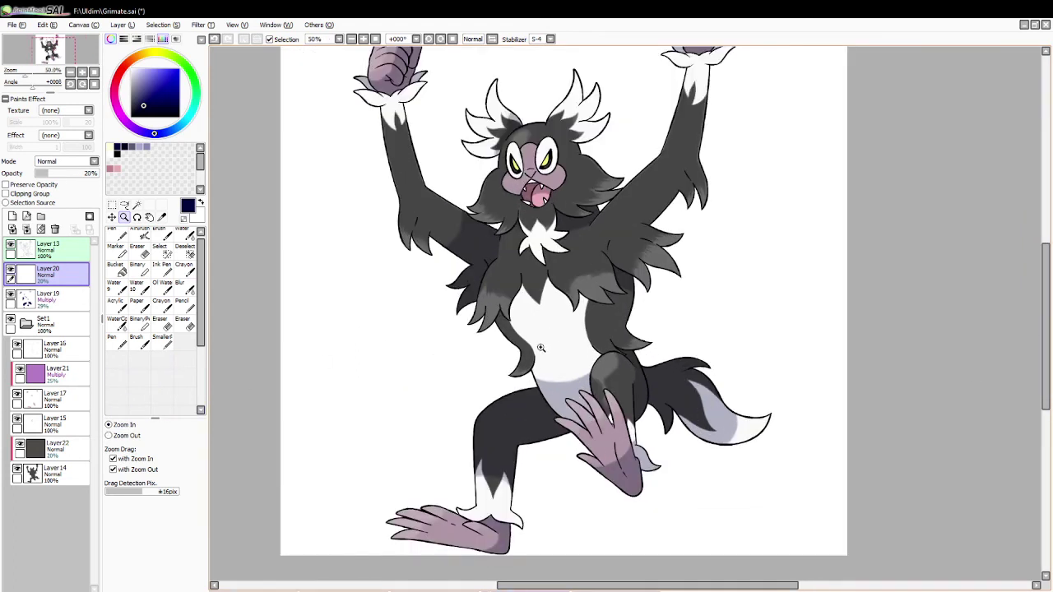
left_click(123, 436)
left_click(18, 396)
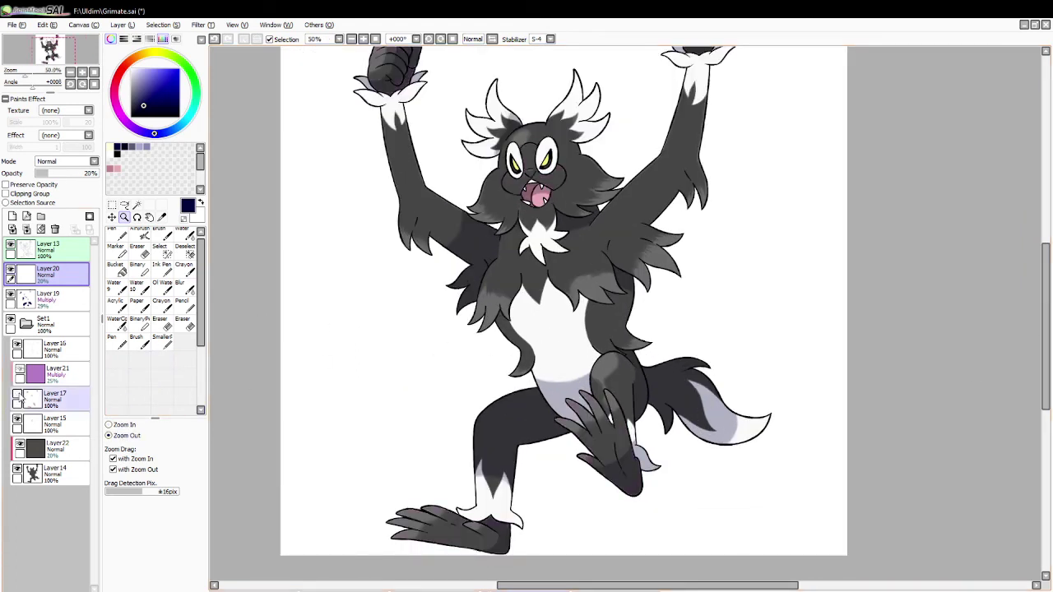
left_click(18, 396)
Add a new layer directly above Layer 16 and clip it to that layer.
left_click(33, 349)
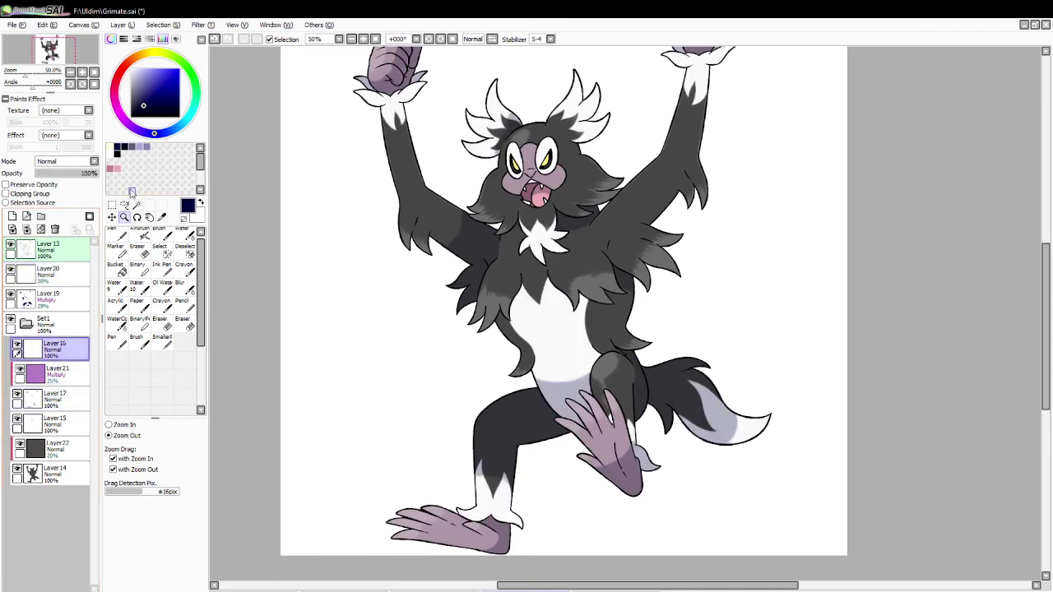
left_click(12, 217)
left_click(29, 194)
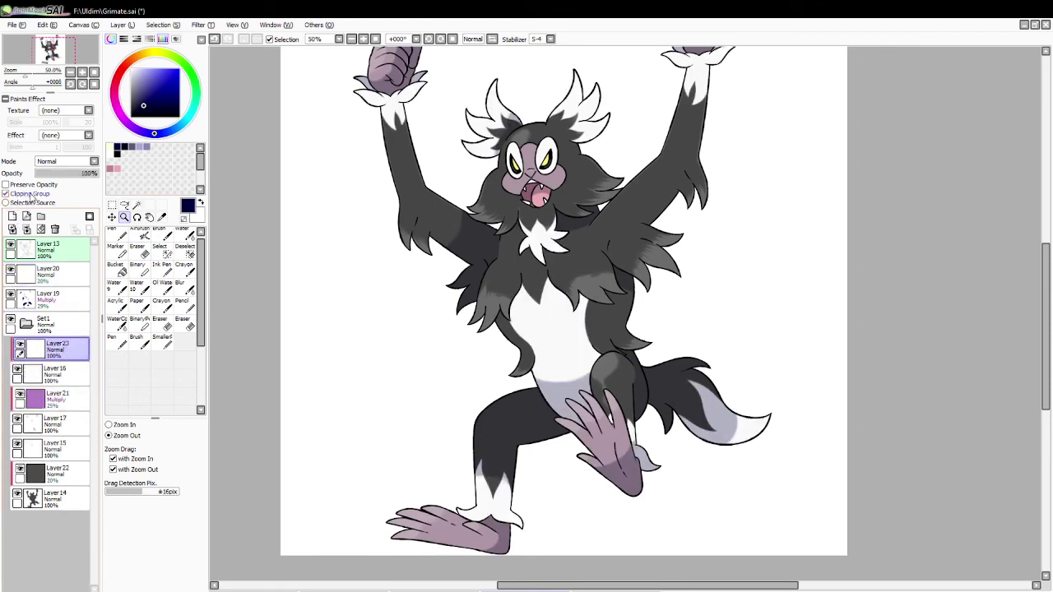
Fill the clipped layer above Layer 16 with a very pale green and lighten the tint to a near-neutral off-white.
left_click_drag(151, 63, 183, 63)
left_click(138, 71)
left_click(115, 269)
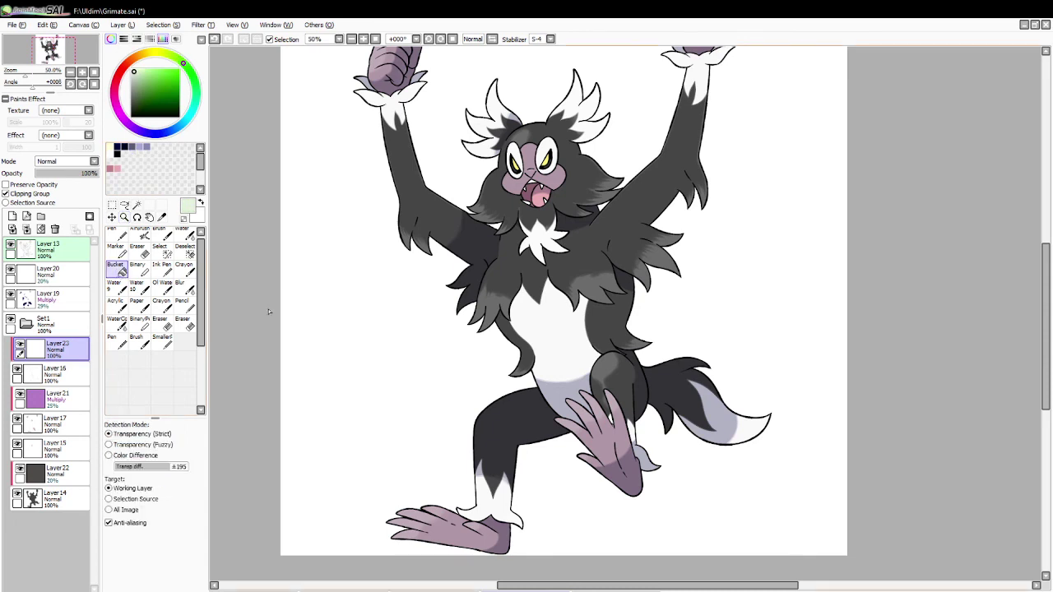
left_click(349, 330)
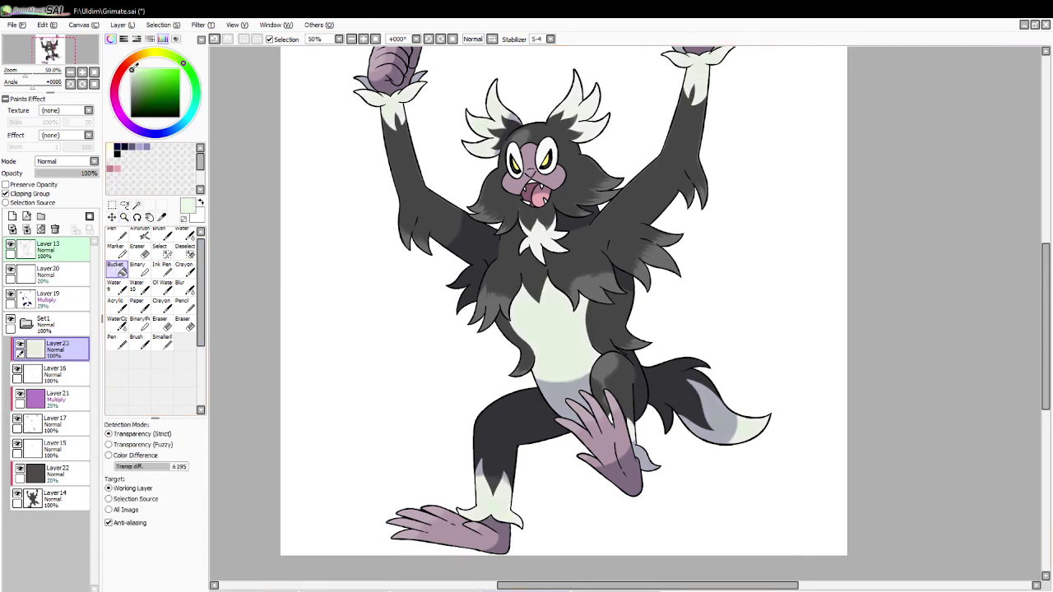
left_click(131, 69)
left_click(425, 256)
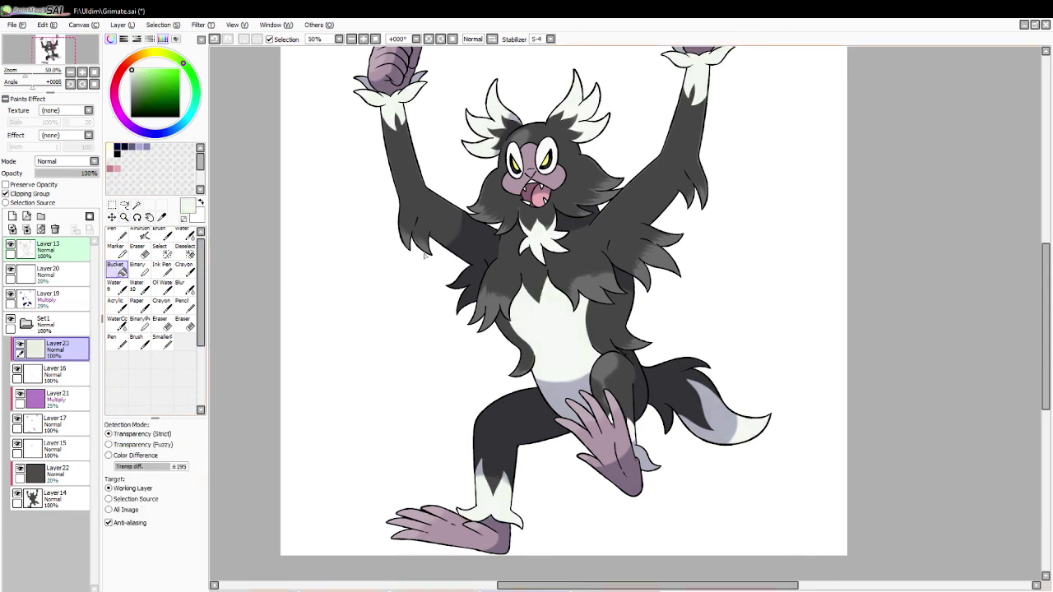
left_click(162, 217)
left_click(562, 352)
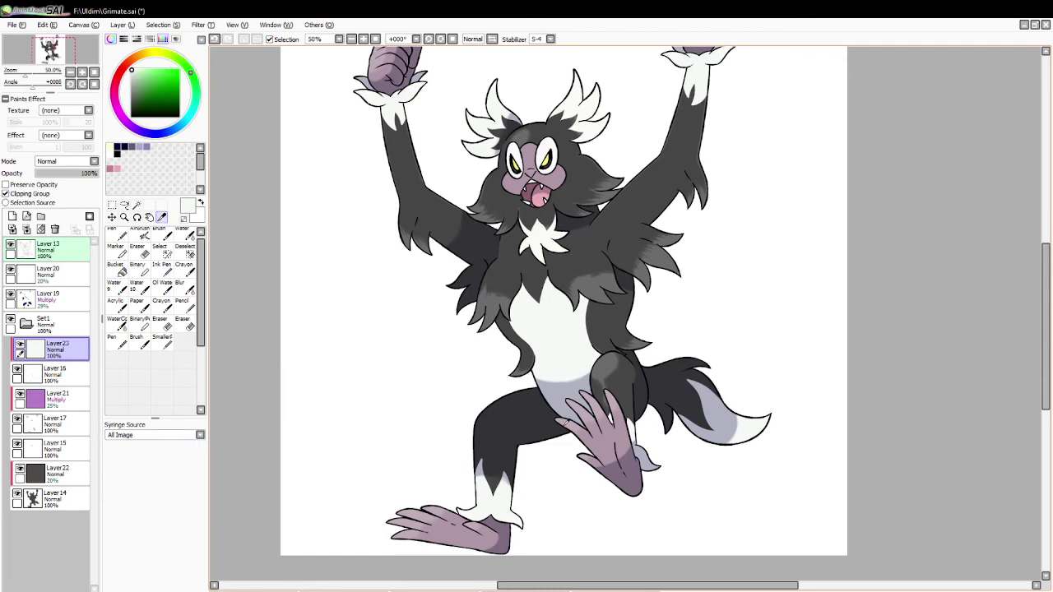
Examine the whole creature in a horizontally mirrored view and restore the normal view.
scroll(1043, 329, "up", 2)
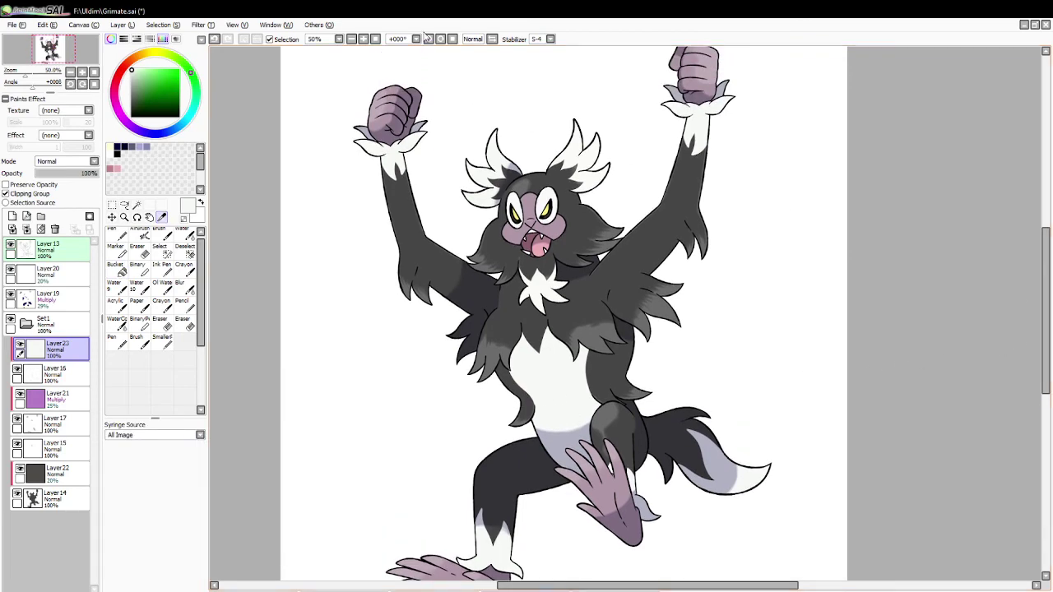
left_click(491, 39)
left_click(491, 39)
left_click(491, 39)
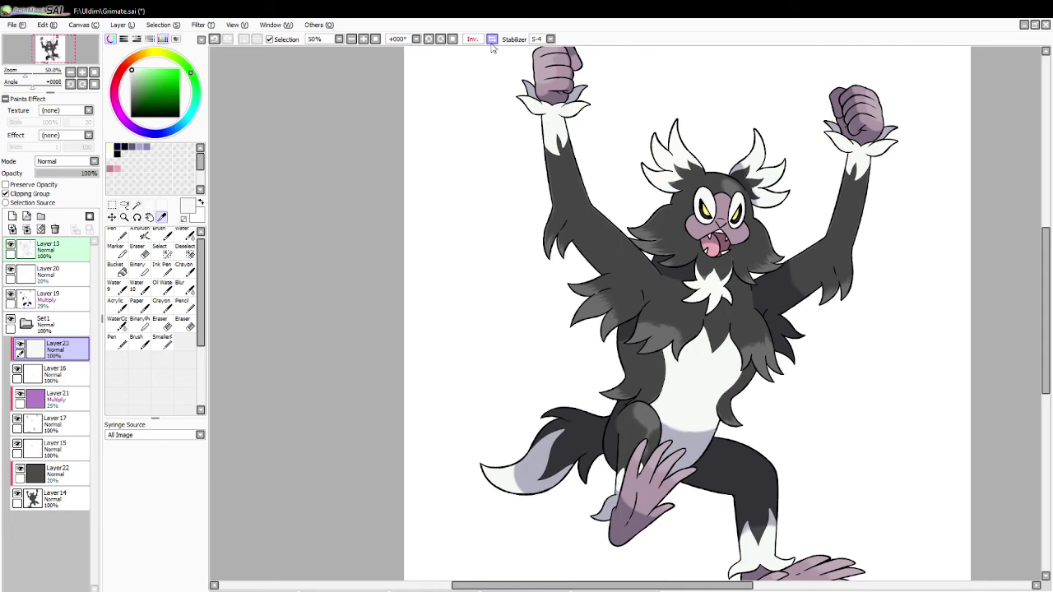
left_click(492, 40)
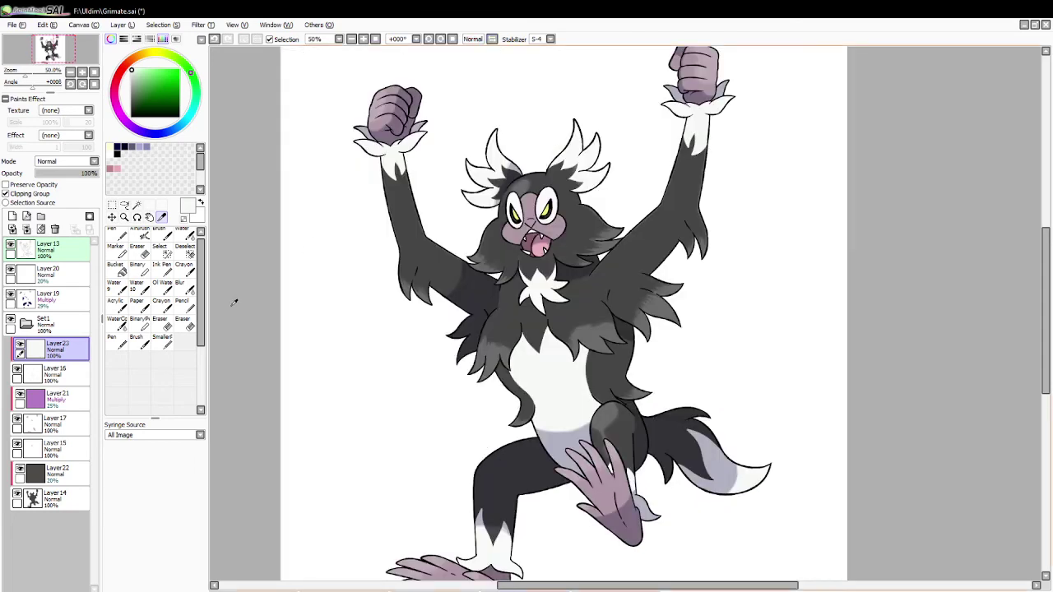
Lasso the white chest tuft and shift its Layer 13 line art slightly away from the original position, dropping the selection.
left_click(124, 216)
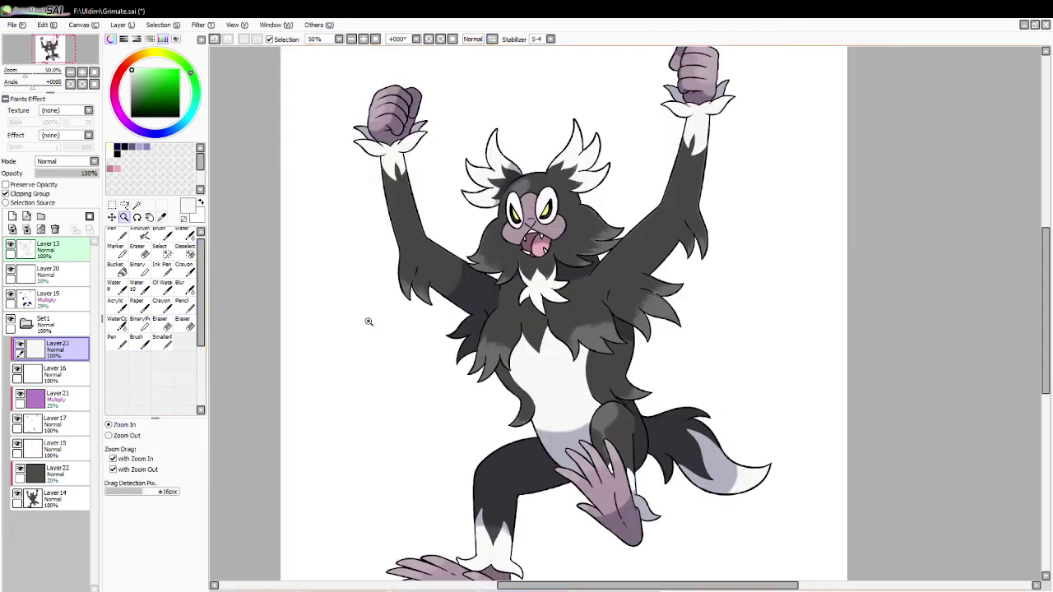
left_click(545, 299)
left_click(560, 293)
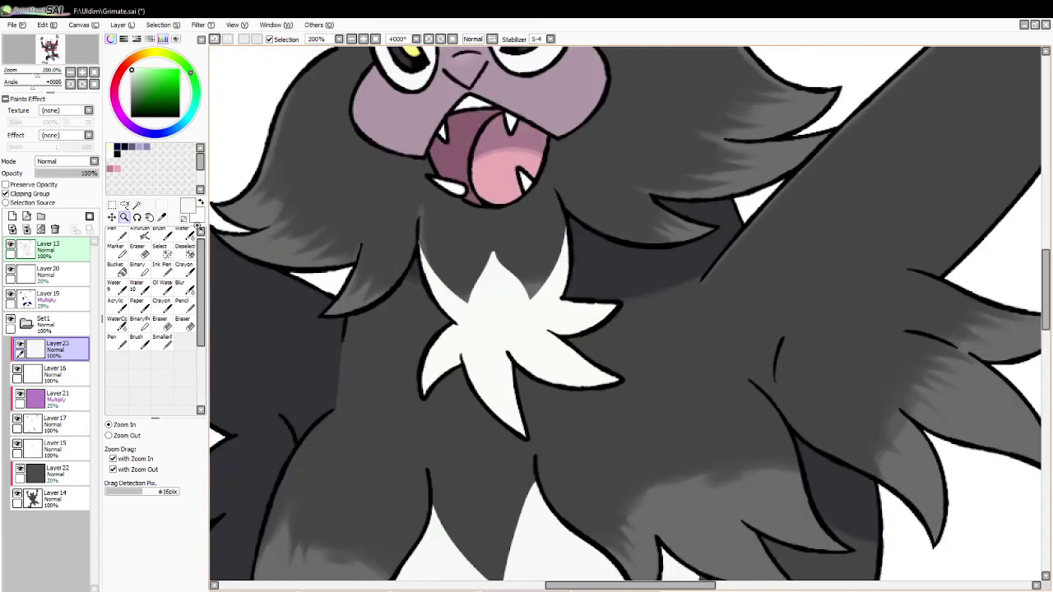
left_click(124, 205)
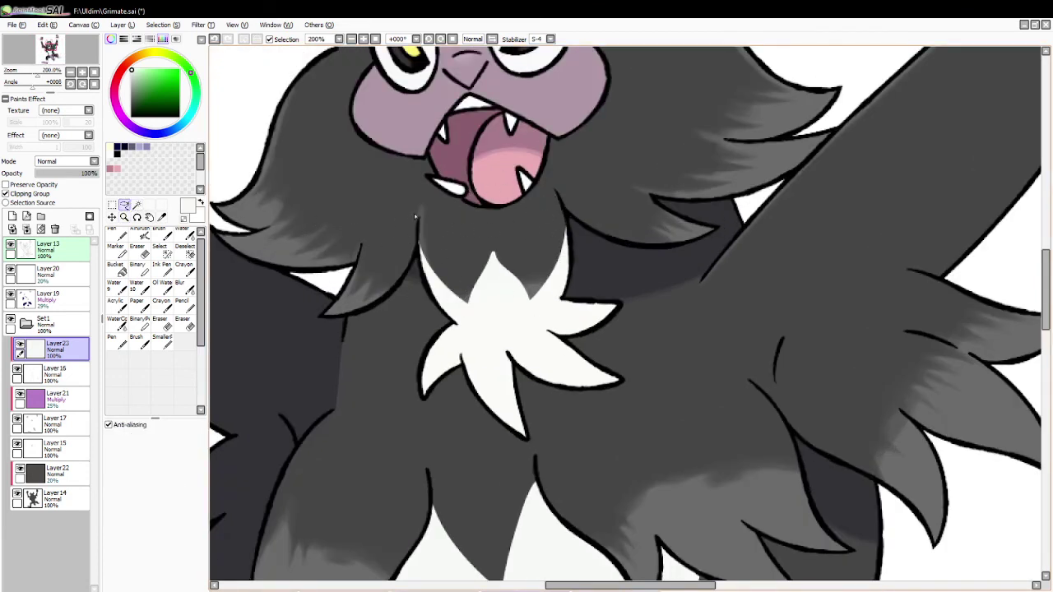
left_click_drag(414, 200, 416, 244)
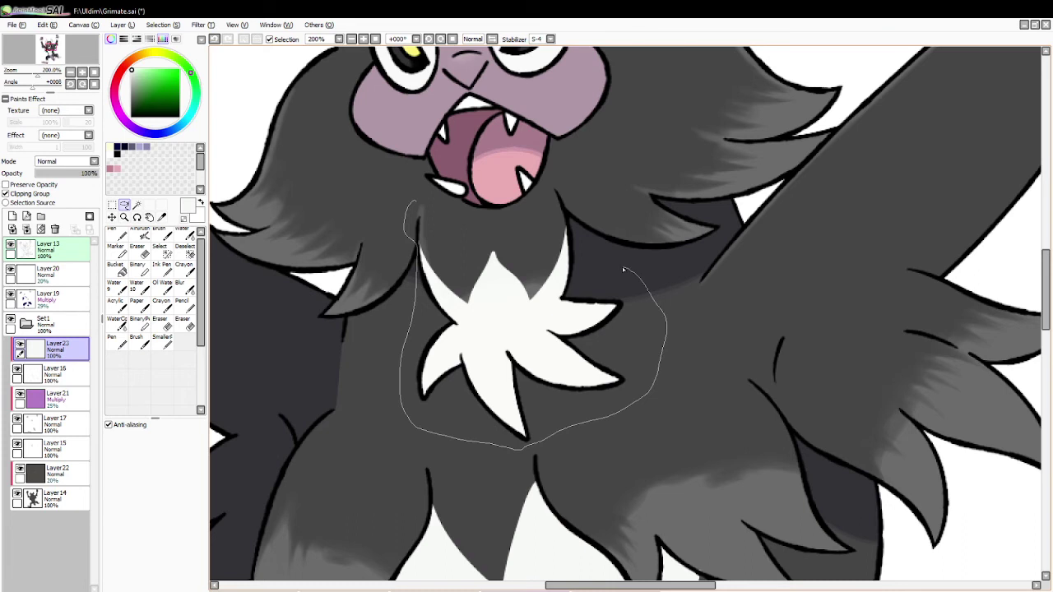
left_click_drag(623, 270, 598, 252)
mouse_move(499, 234)
left_mouse_down()
mouse_move(457, 229)
mouse_move(432, 197)
mouse_move(421, 200)
left_mouse_up()
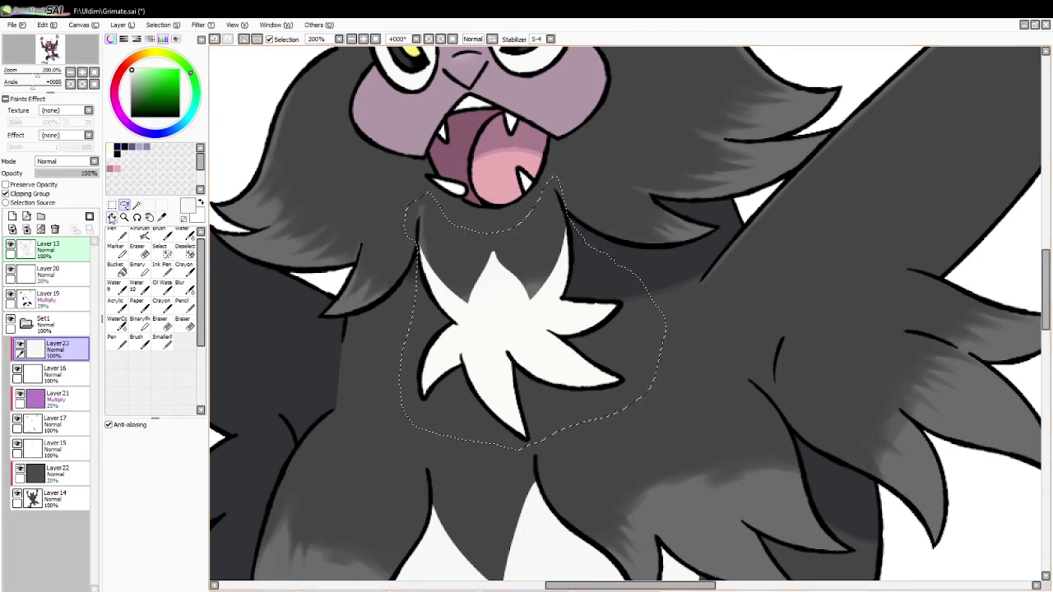
left_click(112, 216)
left_click(82, 253)
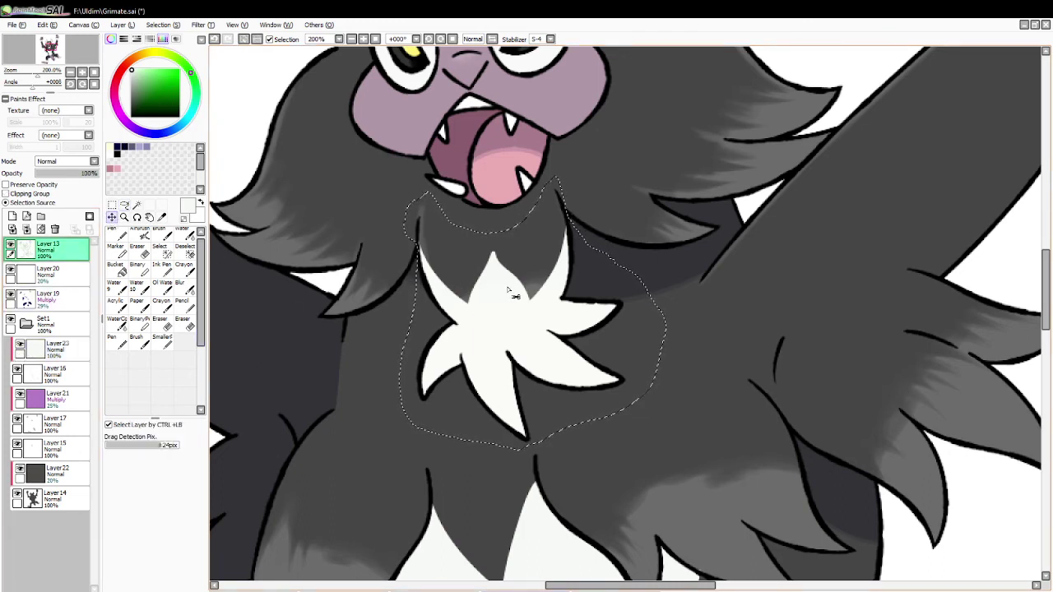
left_click_drag(505, 293, 520, 296)
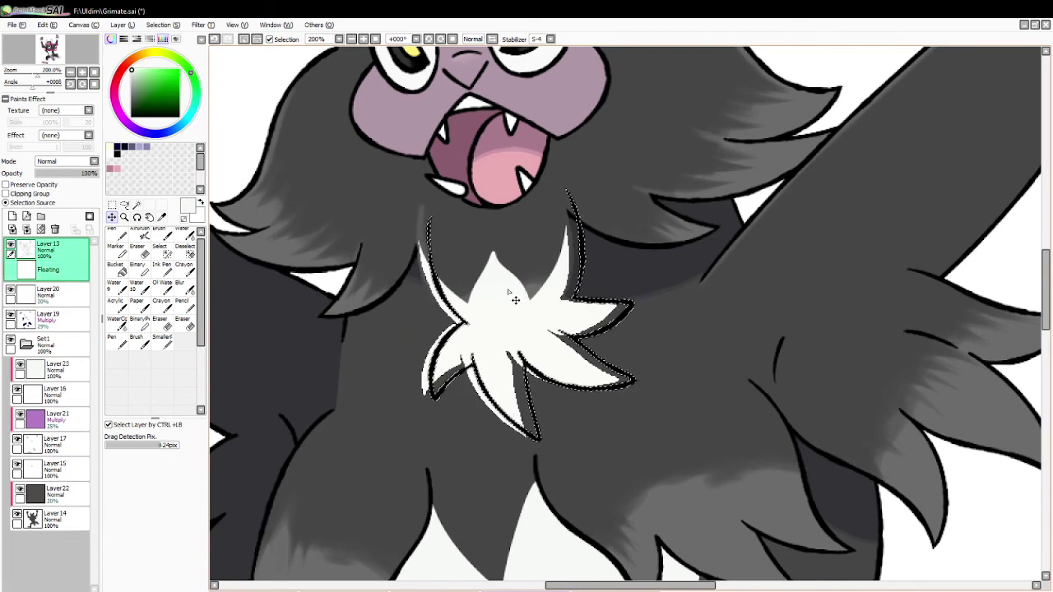
left_click(243, 41)
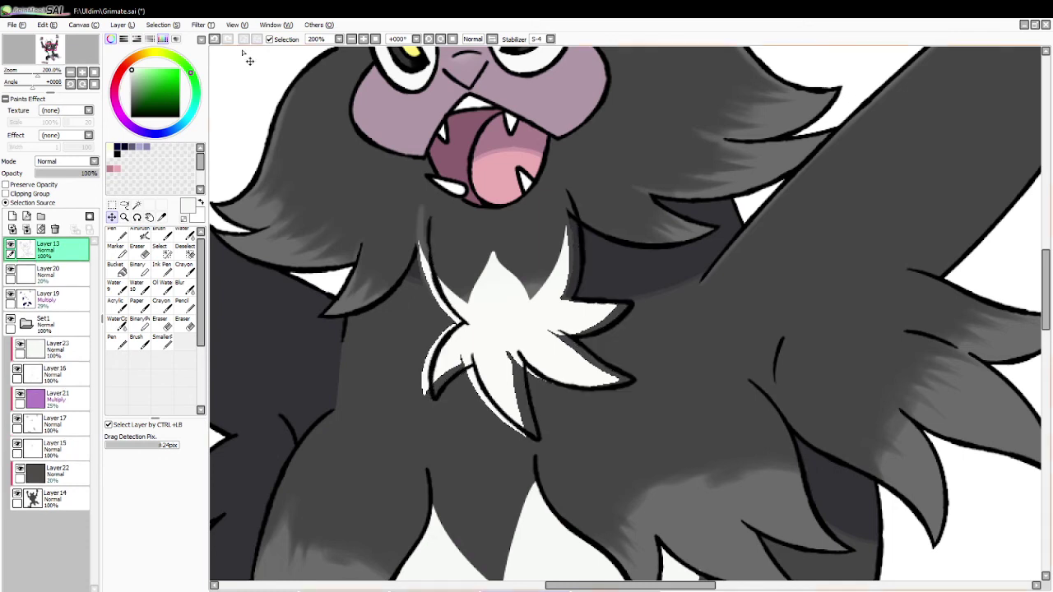
Erase stray line ends above the chest tuft and join the moved Layer 13 outline to the head fur with a black pen.
left_click(143, 235)
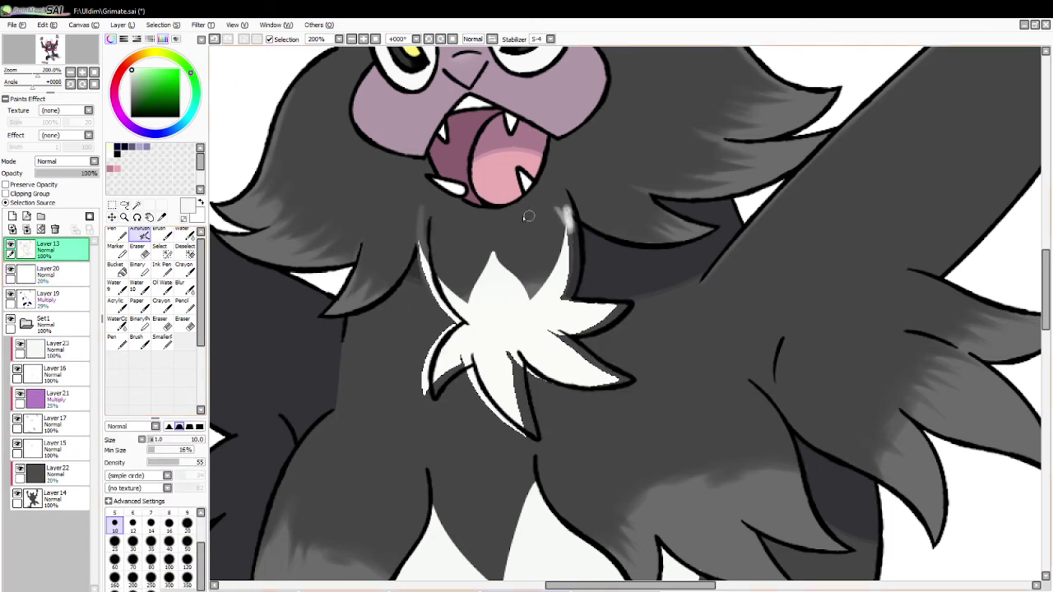
key("ctrl+z")
left_click(141, 252)
left_click_drag(565, 206, 571, 192)
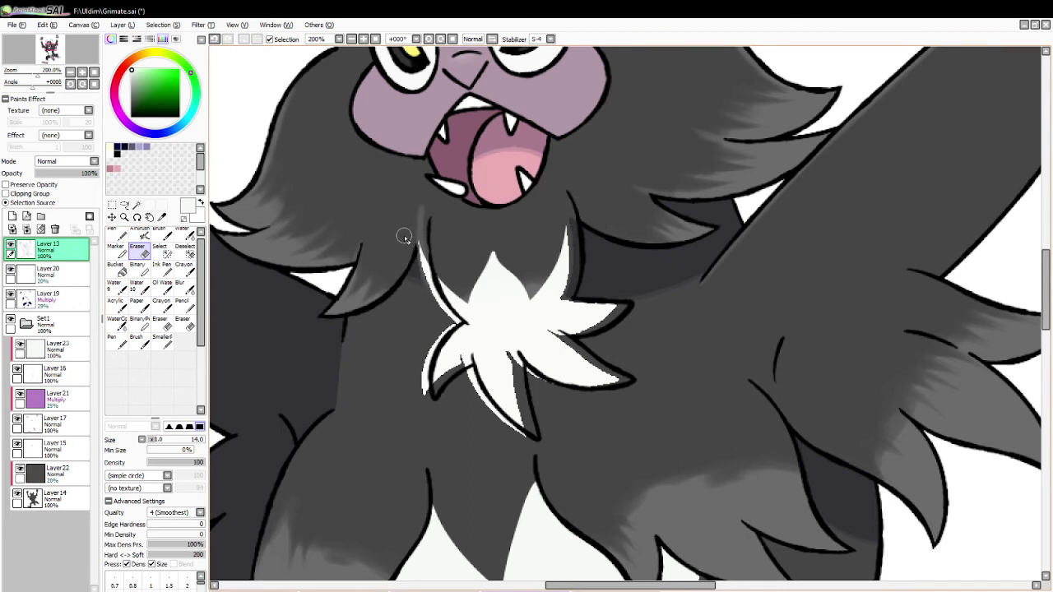
left_click_drag(170, 109, 180, 118)
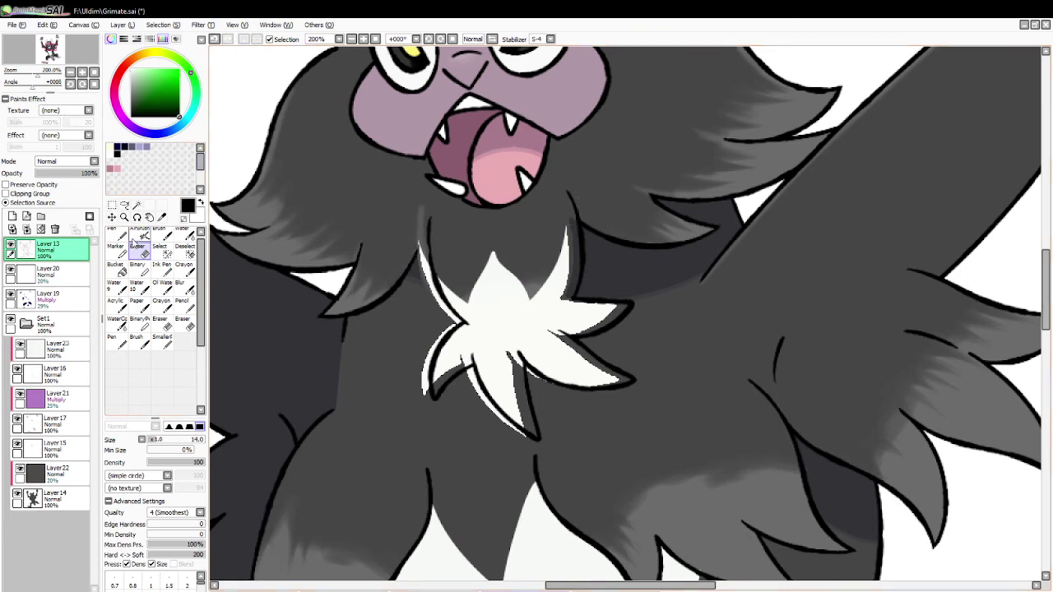
left_click(119, 236)
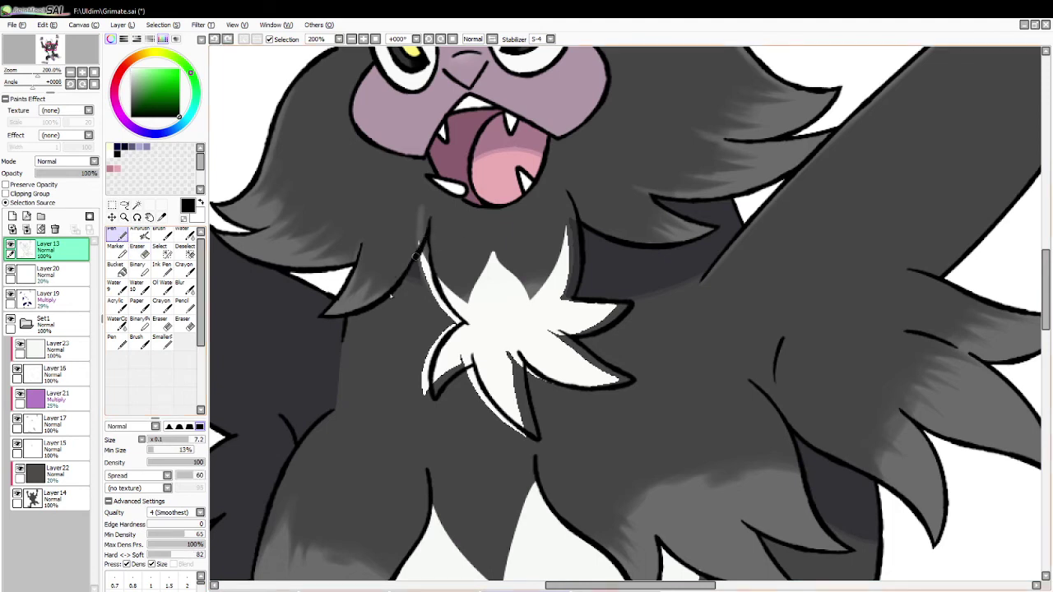
Select the head fur and chest tuft by colour difference and erase Layer 20's highlight over the tuft with a size 88 eraser.
key("w")
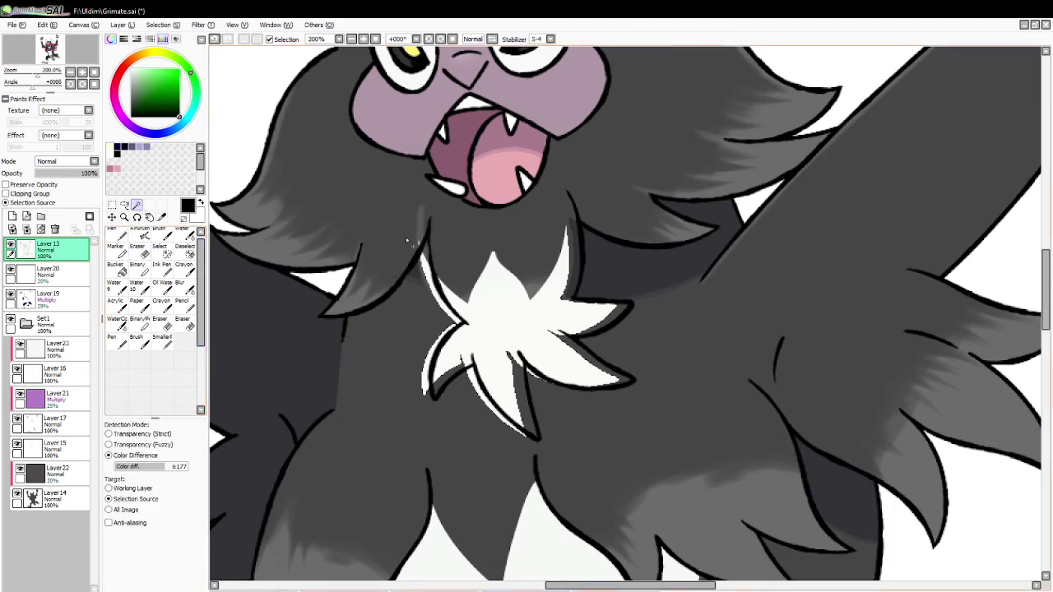
left_click(406, 236)
key("x")
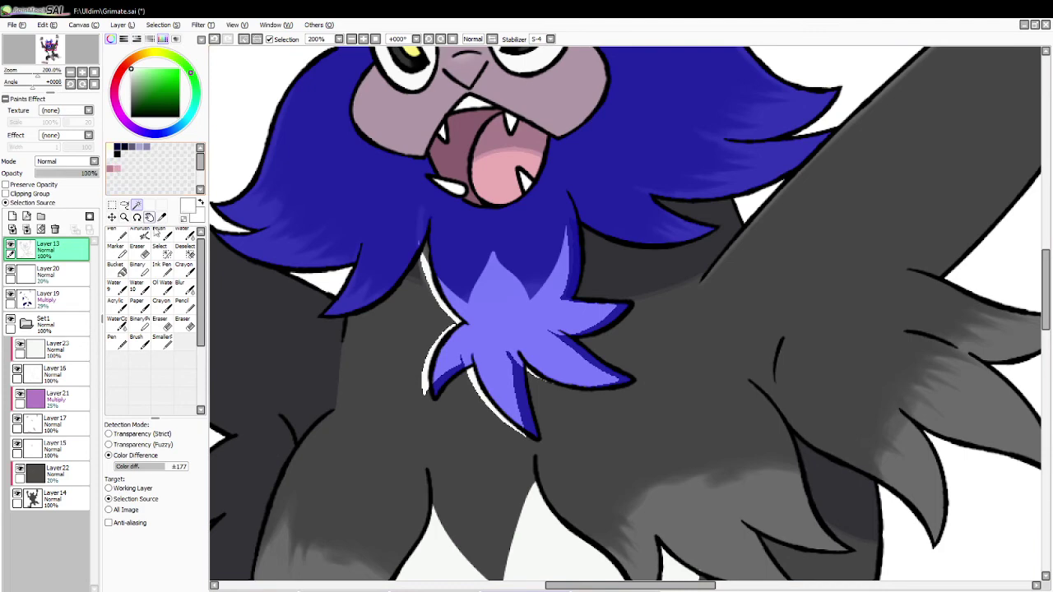
left_click(136, 247)
left_click(50, 271)
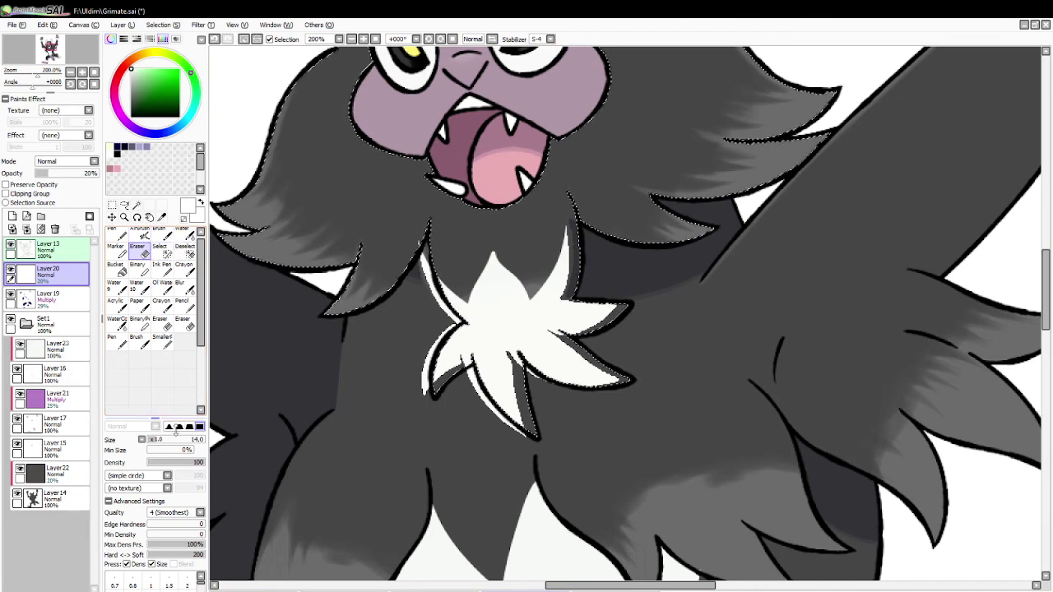
left_click(190, 439)
mouse_move(468, 284)
left_mouse_down()
mouse_move(465, 347)
mouse_move(489, 383)
mouse_move(514, 284)
mouse_move(544, 387)
mouse_move(549, 293)
mouse_move(602, 338)
mouse_move(489, 350)
mouse_move(590, 349)
mouse_move(482, 336)
mouse_move(579, 405)
mouse_move(525, 325)
mouse_move(506, 401)
left_mouse_up()
left_click(244, 40)
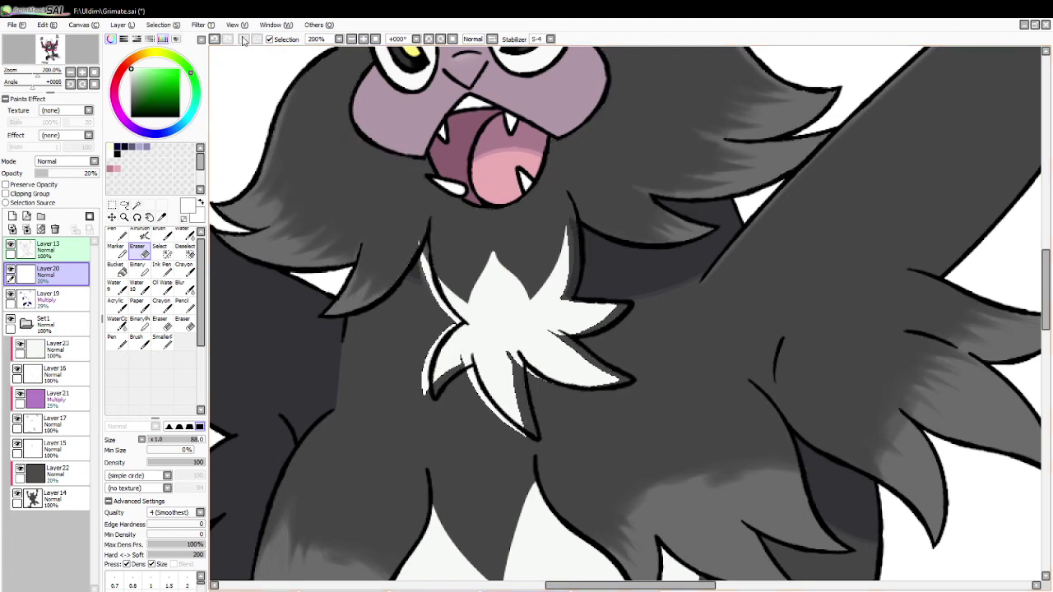
Lasso the chest tuft's white fill on Layer 16 and move it to fit inside the shifted outline.
left_click(124, 204)
left_click(53, 374)
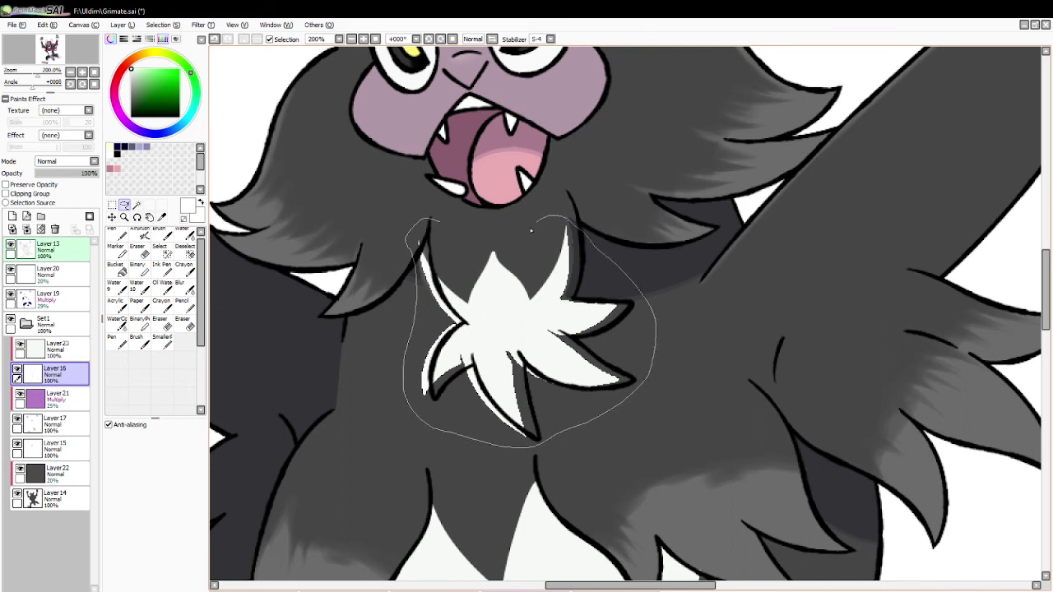
left_click_drag(530, 230, 510, 229)
left_click(112, 217)
left_click_drag(481, 303, 504, 296)
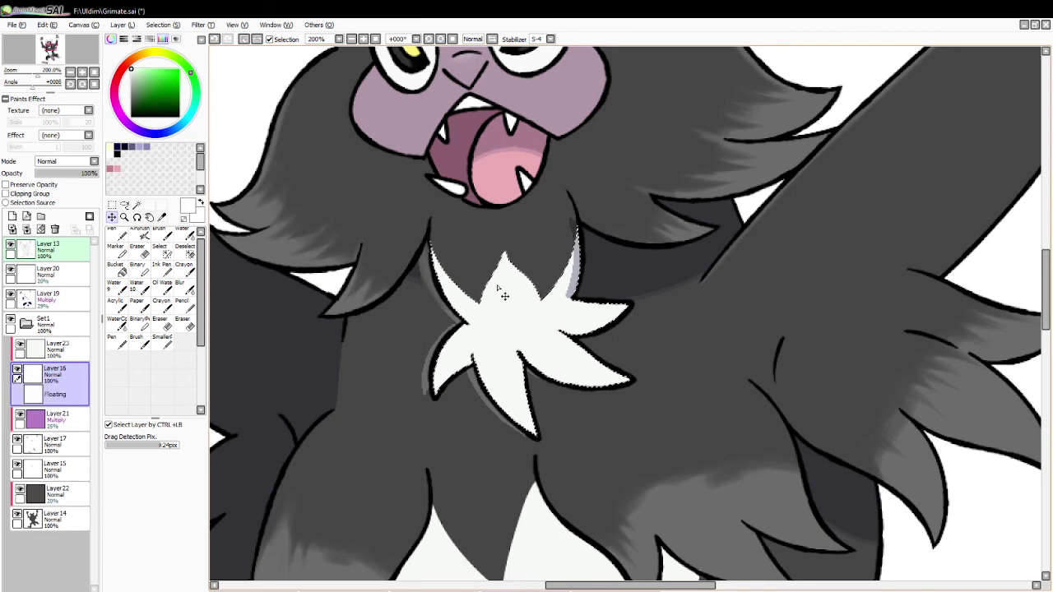
left_click(243, 38)
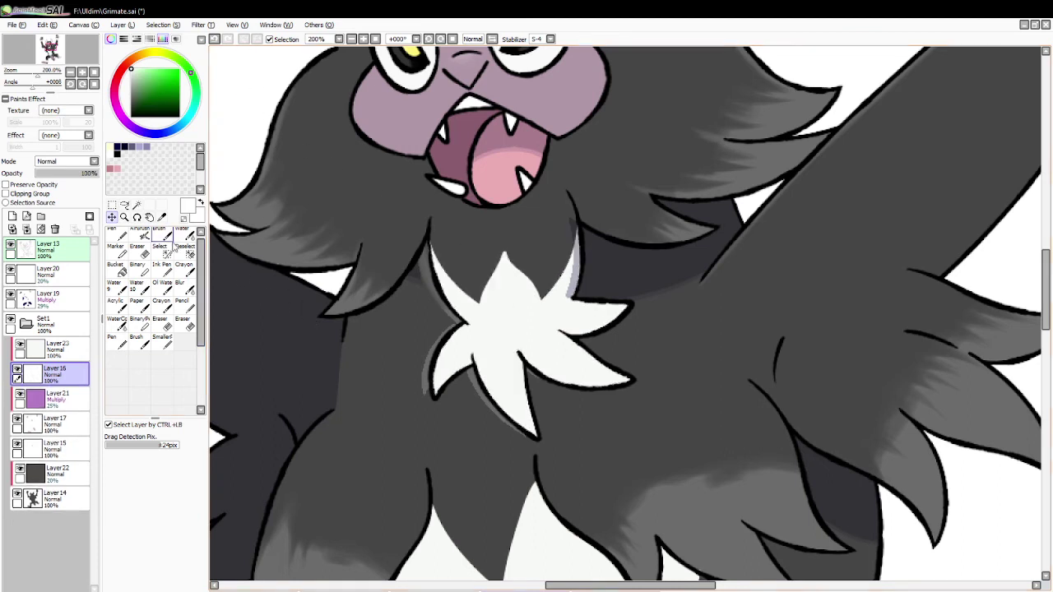
Select the dark body fur around the chest tuft and erase Layer 20's leftover highlight along the tuft's outer edge.
left_click(136, 204)
left_click(268, 311)
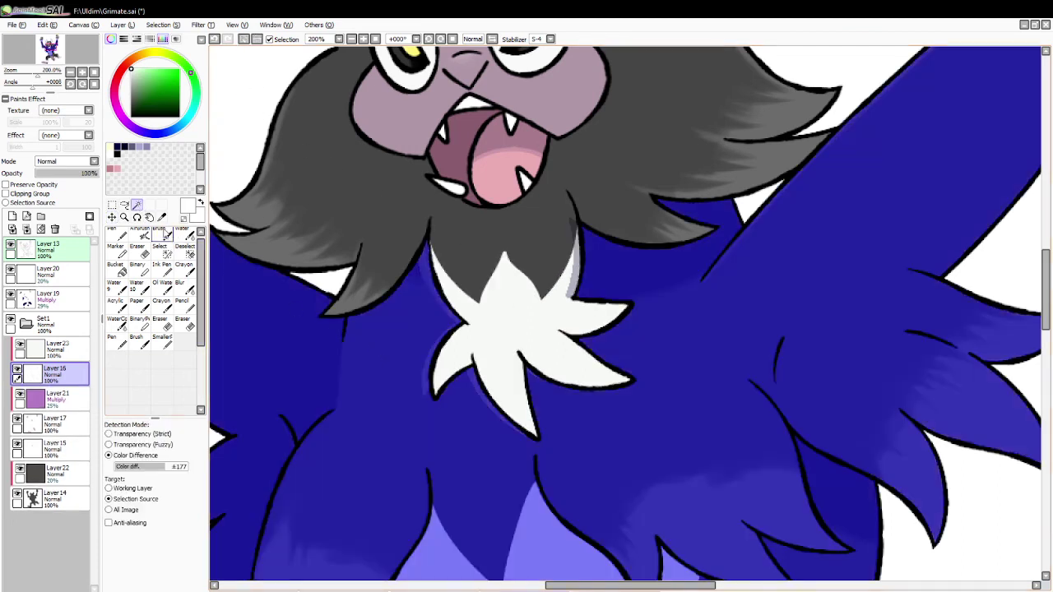
left_click(138, 249)
left_click(161, 216)
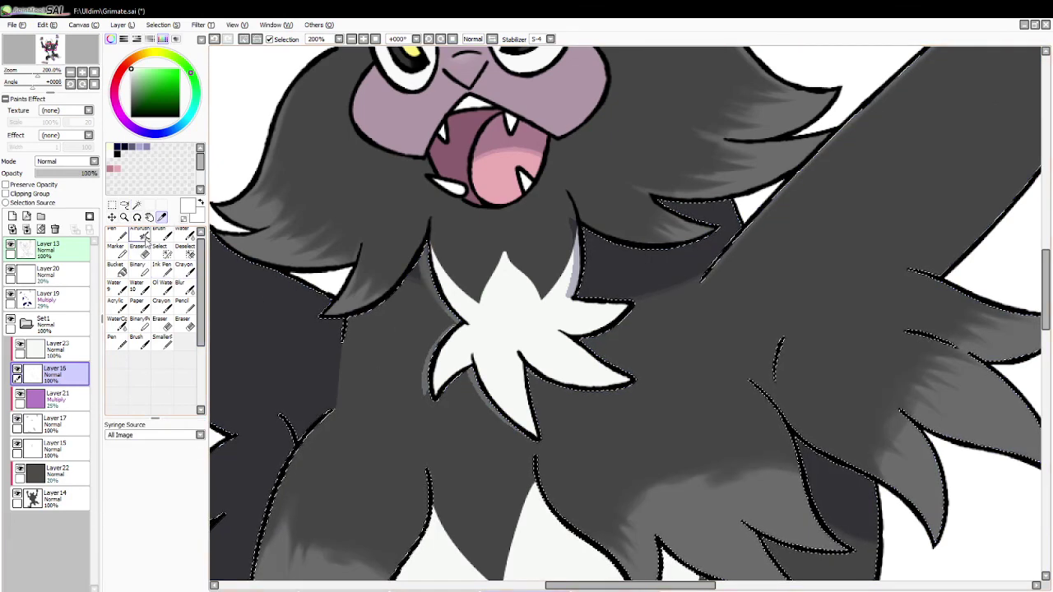
left_click(137, 248)
left_click(49, 270)
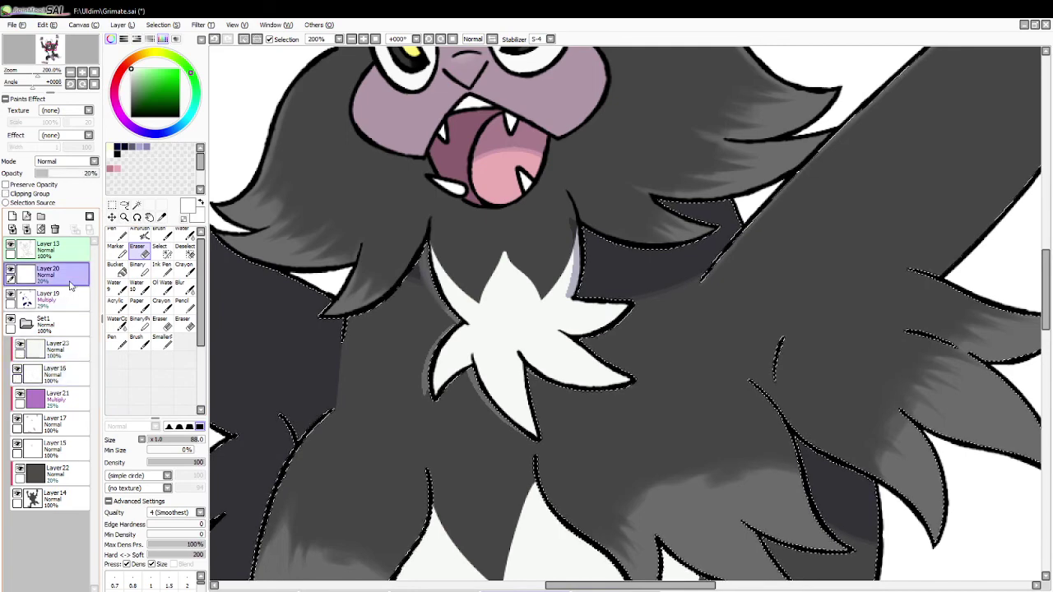
mouse_move(438, 269)
left_mouse_down()
mouse_move(428, 329)
mouse_move(470, 359)
left_mouse_up()
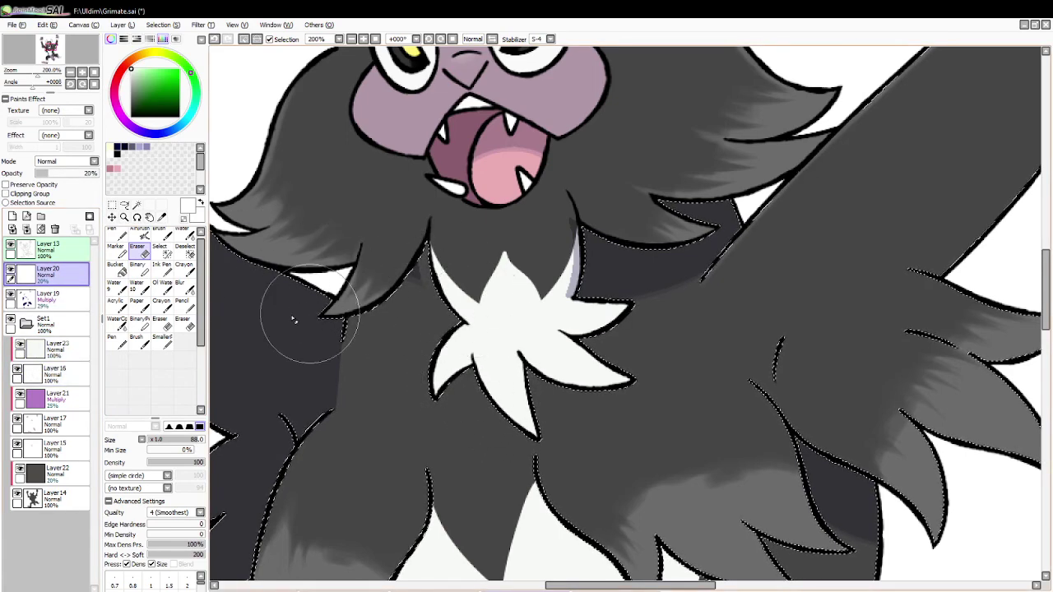
Extend Layer 19's shadow up to the chest tuft with a size 7 dark blue brush and erase the misplaced shadow on the tuft.
left_click(146, 148)
left_click(163, 234)
left_click(51, 298)
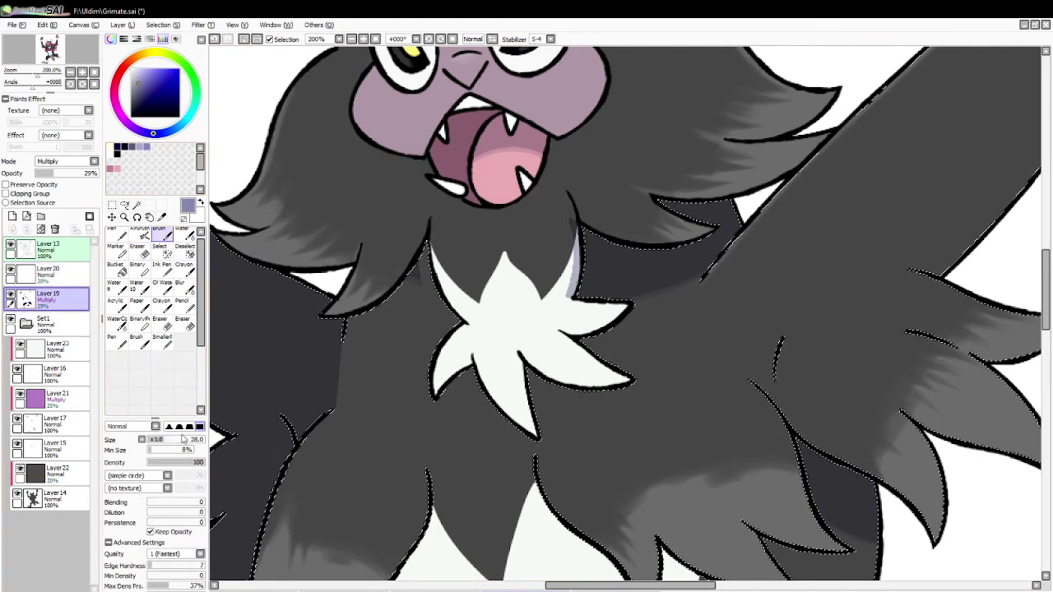
left_click_drag(165, 442, 156, 443)
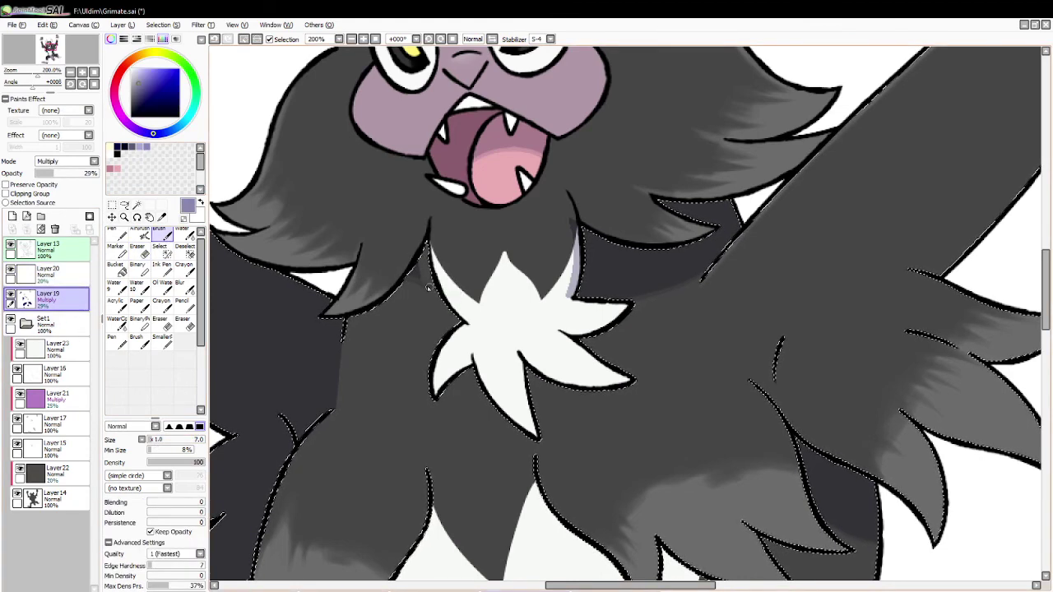
left_click(143, 105)
left_click(116, 267)
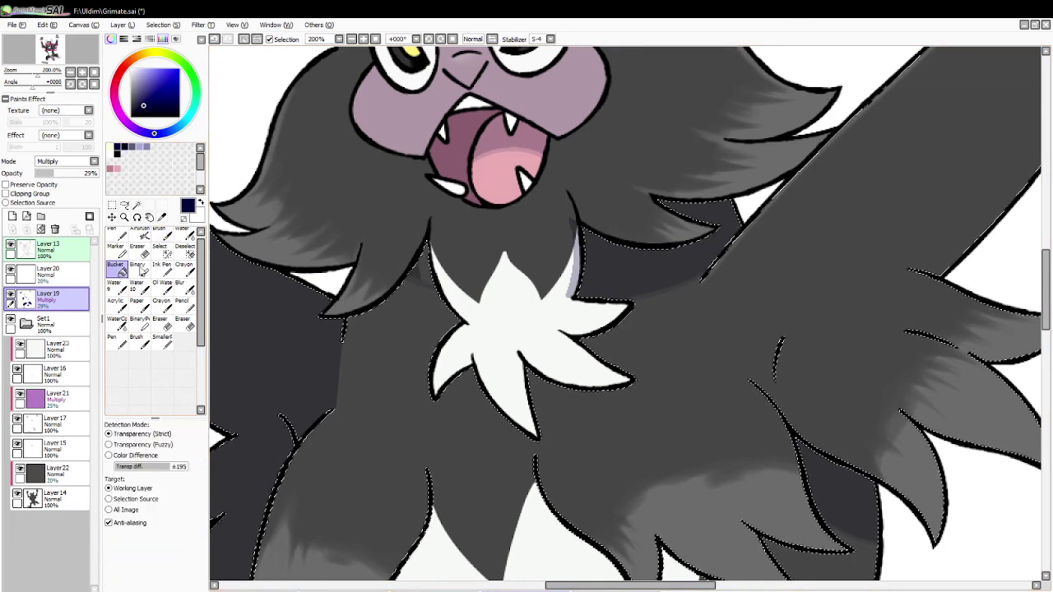
key("b")
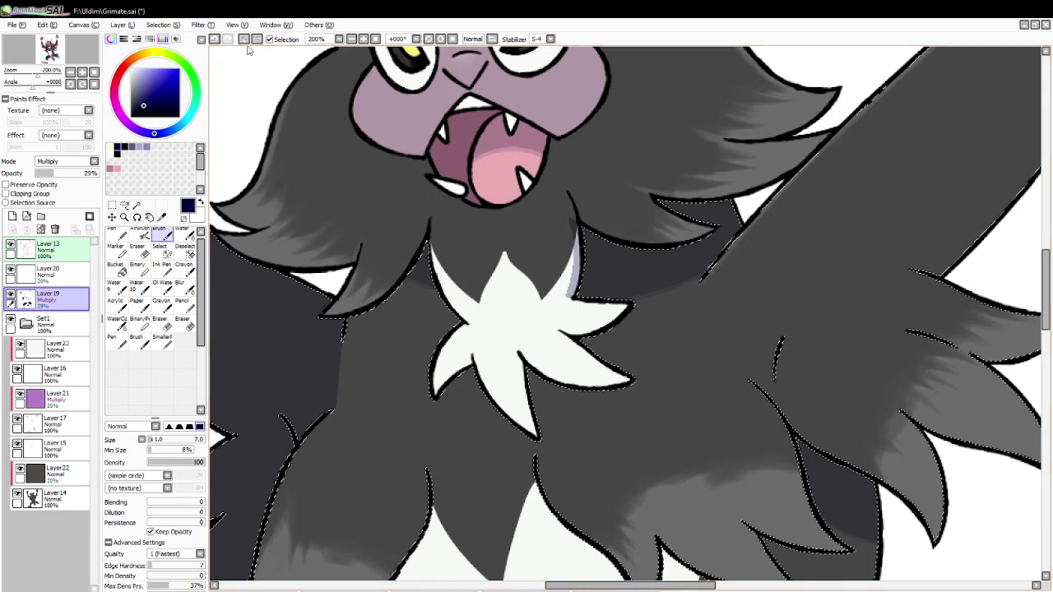
key("ctrl+d")
key("e")
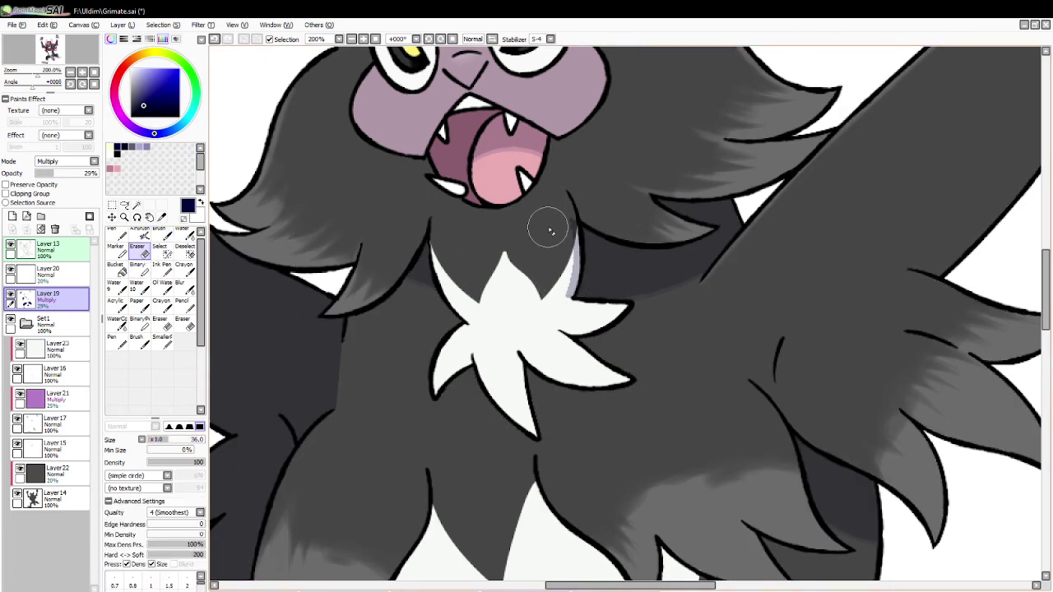
mouse_move(548, 227)
left_mouse_down()
mouse_move(561, 252)
mouse_move(550, 300)
left_mouse_up()
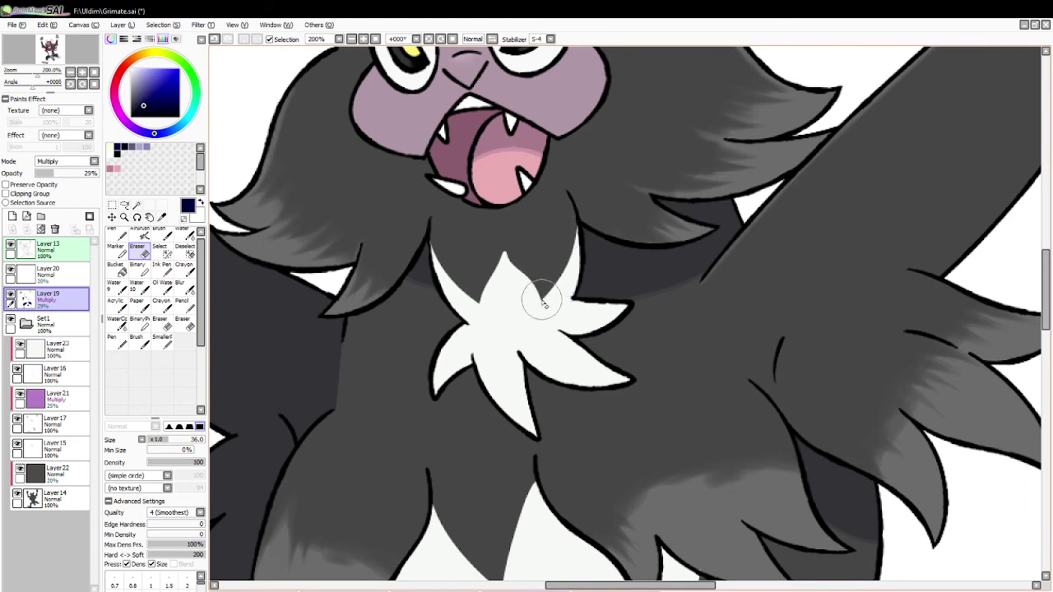
Select the head fur and chest tuft by colour difference, and ready Layer 20 with the white swatch and the Airbrush.
left_click(136, 204)
left_click(514, 302)
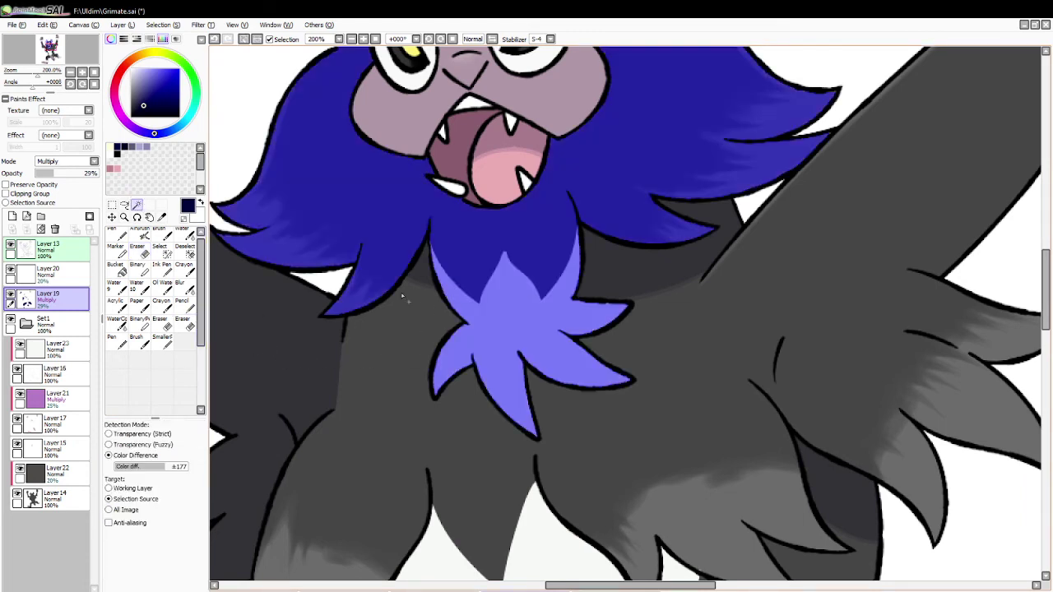
left_click(111, 154)
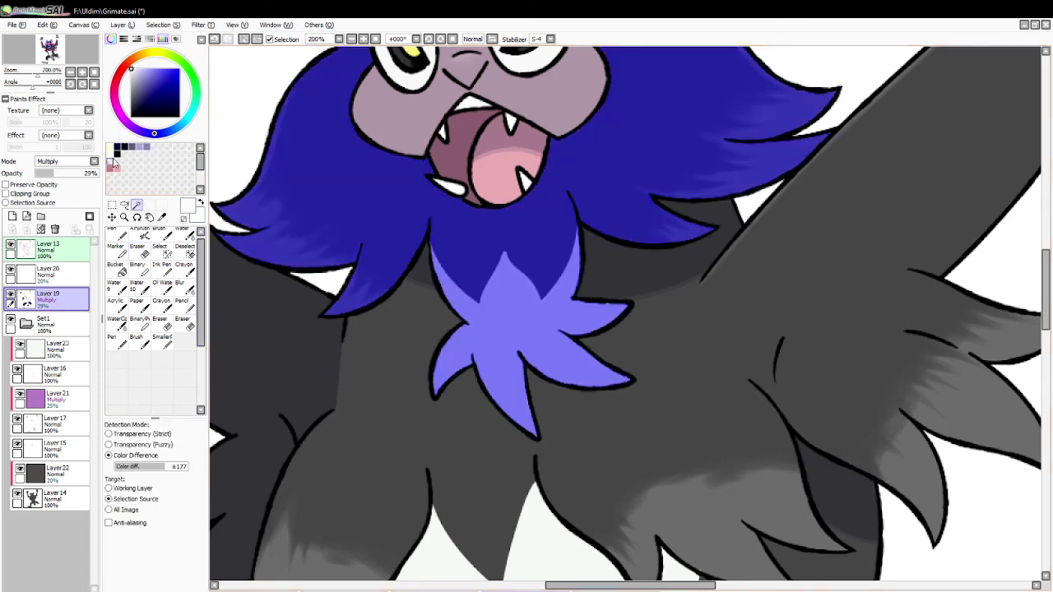
left_click(145, 237)
left_click(58, 274)
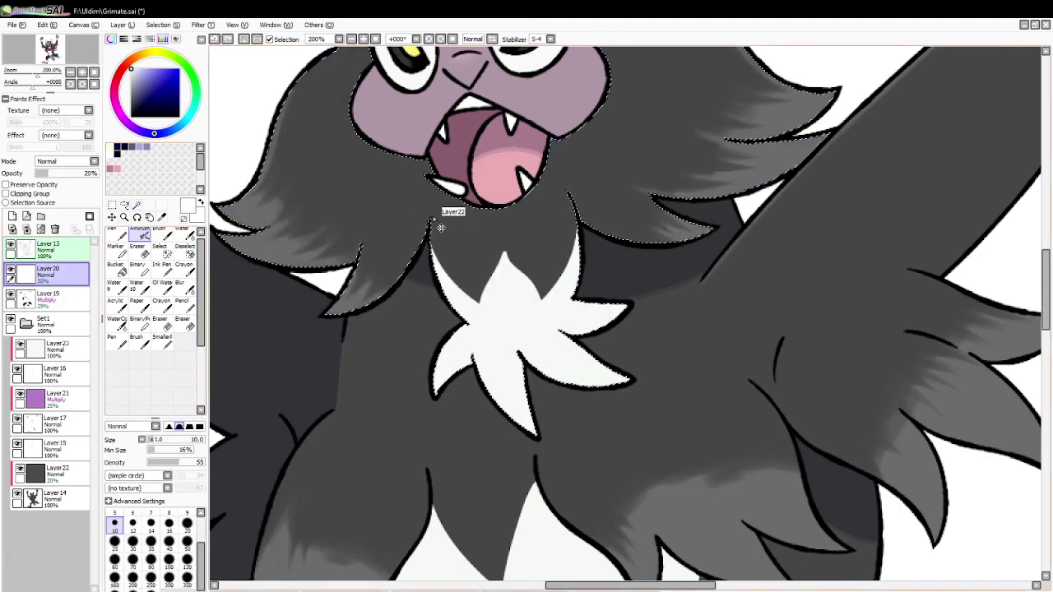
Paint a white highlight on the chest tuft with a size 7 brush, soften it with a size 18 eraser, and clear the selection.
key("bracketleft")
key("bracketleft")
key("bracketleft")
key("bracketleft")
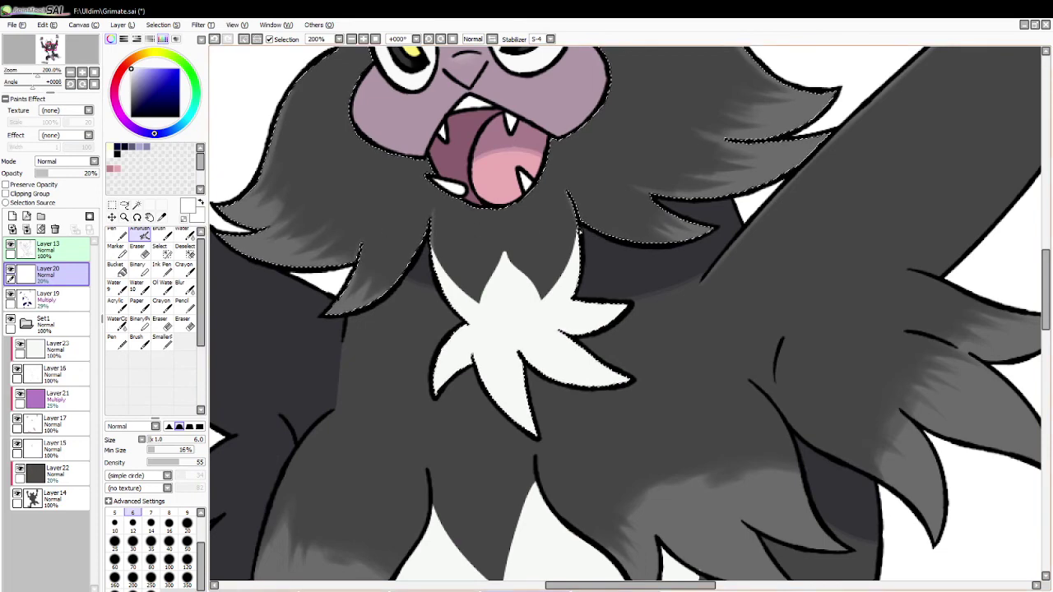
key("b")
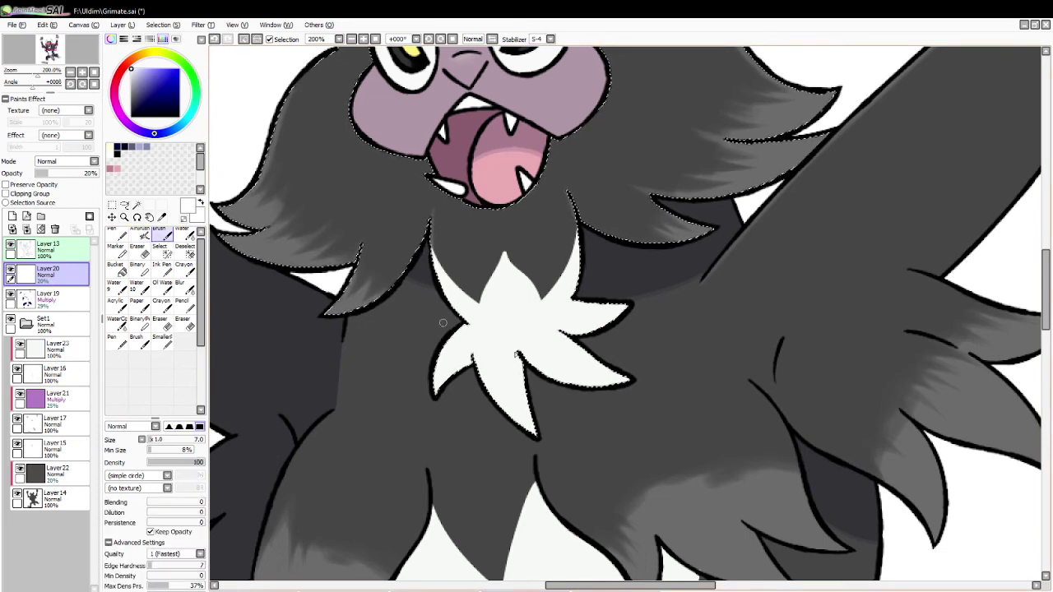
key("g")
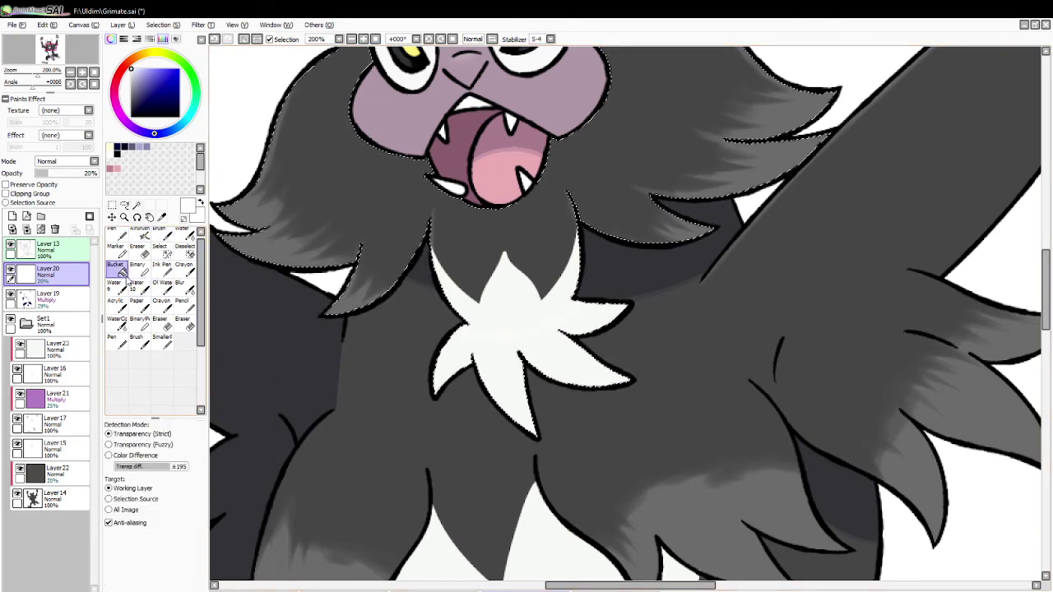
key("e")
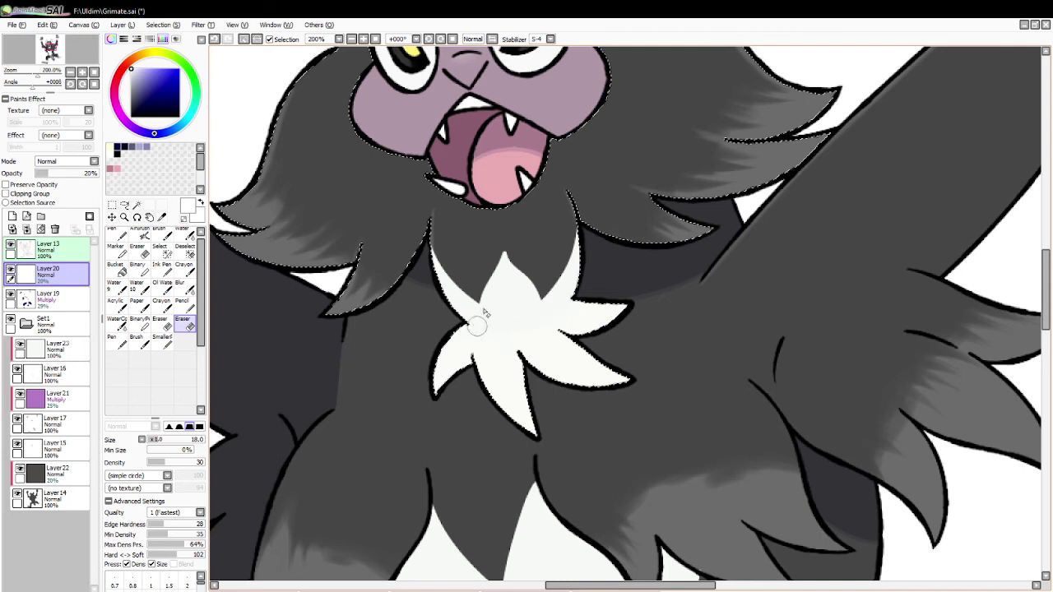
left_click(243, 41)
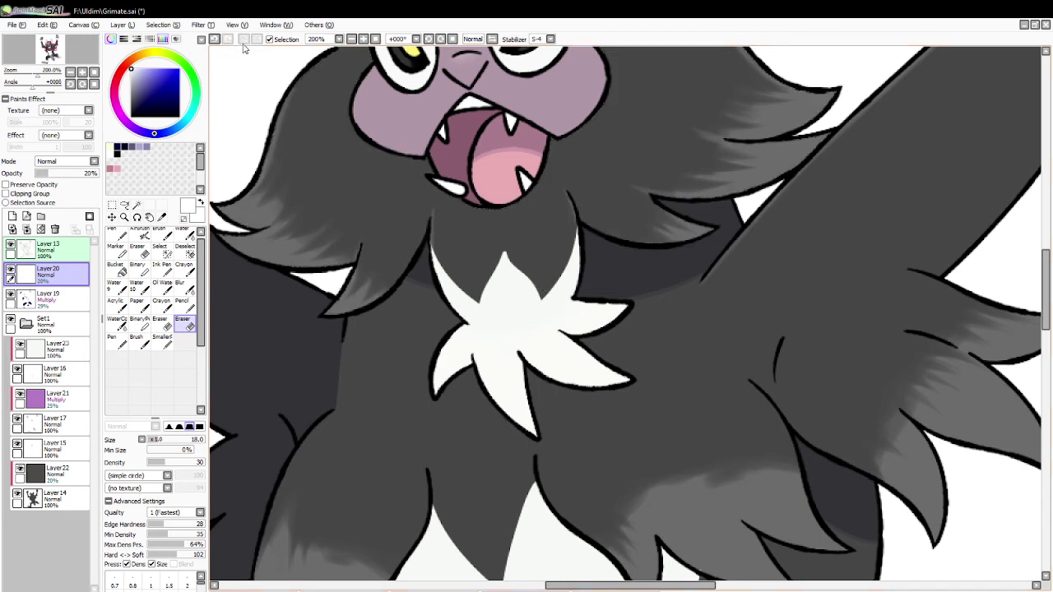
Check the creature's head and raised arms at 50% zoom, comparing the fur with and without Layer 22's tint.
left_click(161, 217)
left_click_drag(1045, 294, 1044, 231)
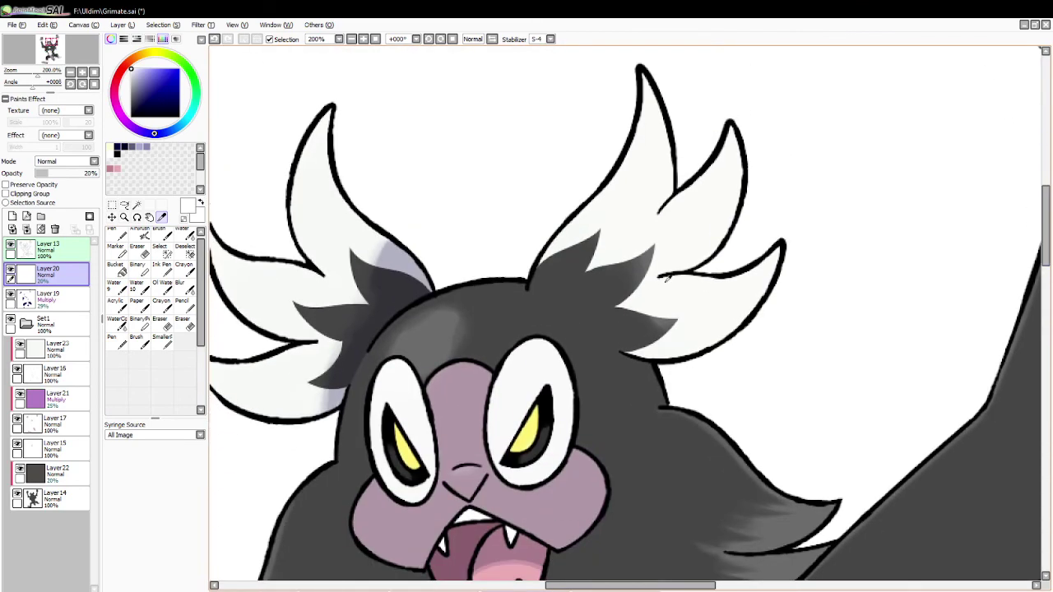
left_click(124, 217)
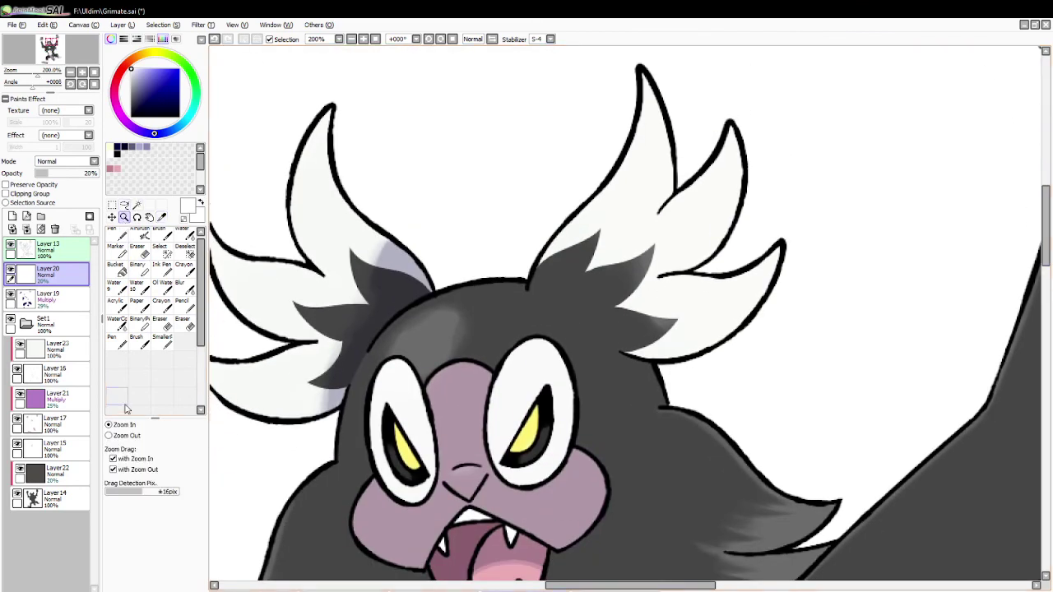
left_click(131, 435)
left_click(381, 423)
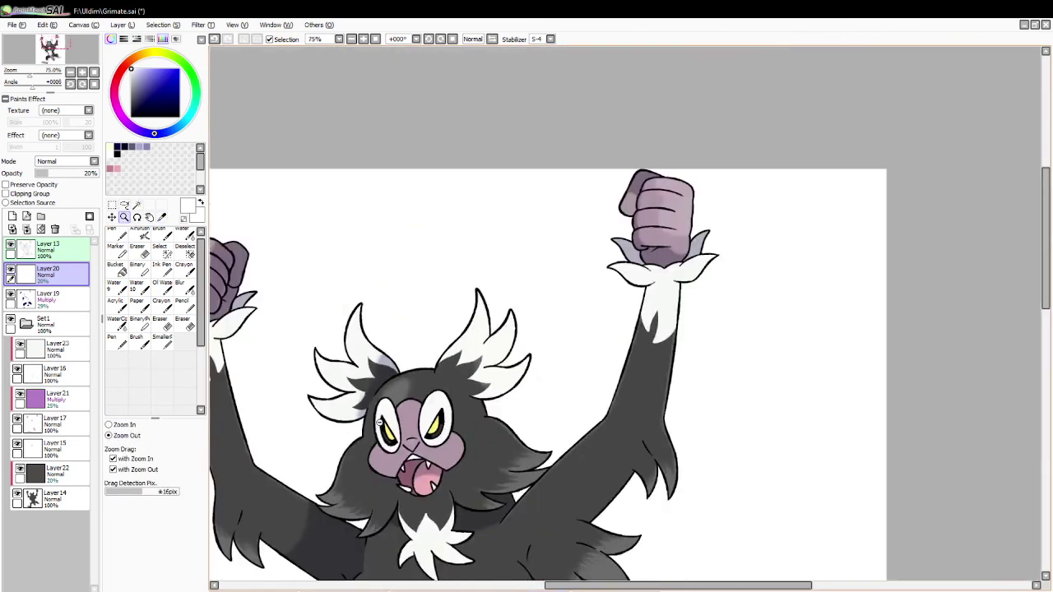
left_click(381, 423)
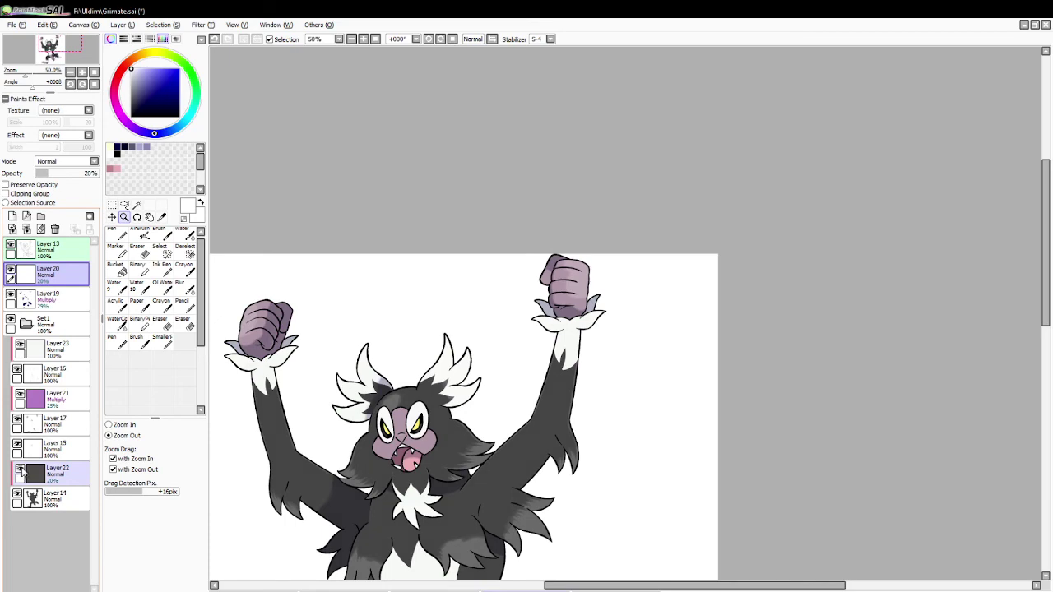
left_click(18, 496)
left_click(18, 496)
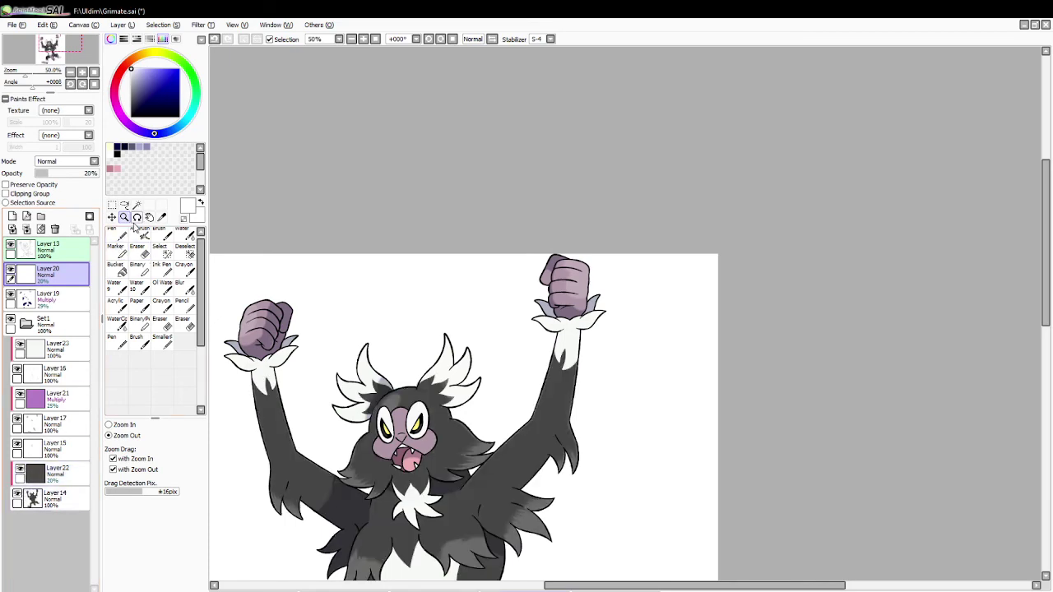
Sample the white fur on the wrist of the drawing's right arm and merge the clipped Layer 23 down into Layer 16.
left_click(108, 424)
left_click(567, 376)
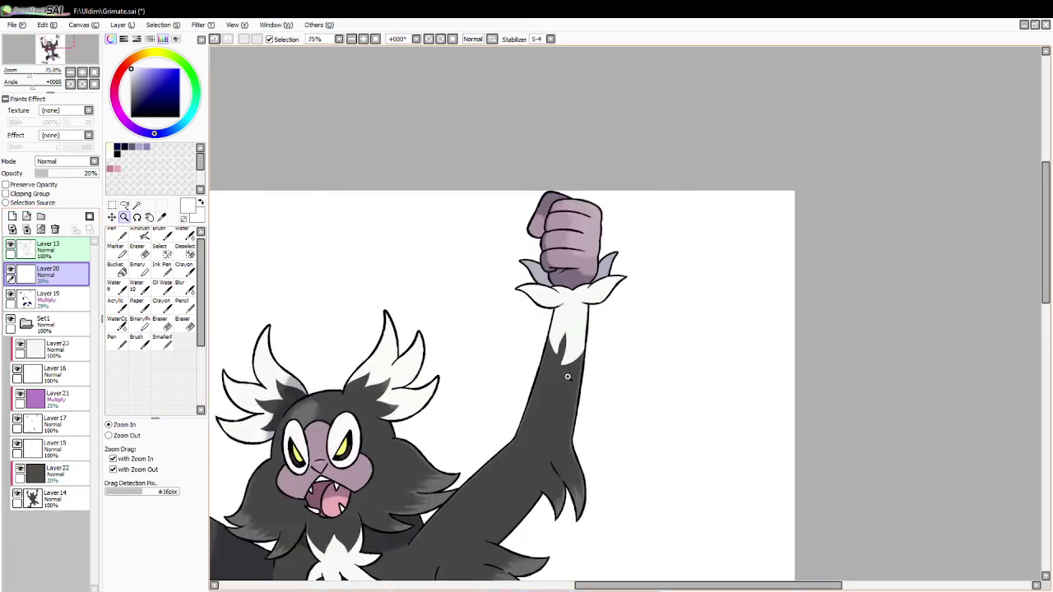
left_click(567, 376)
left_click(162, 217)
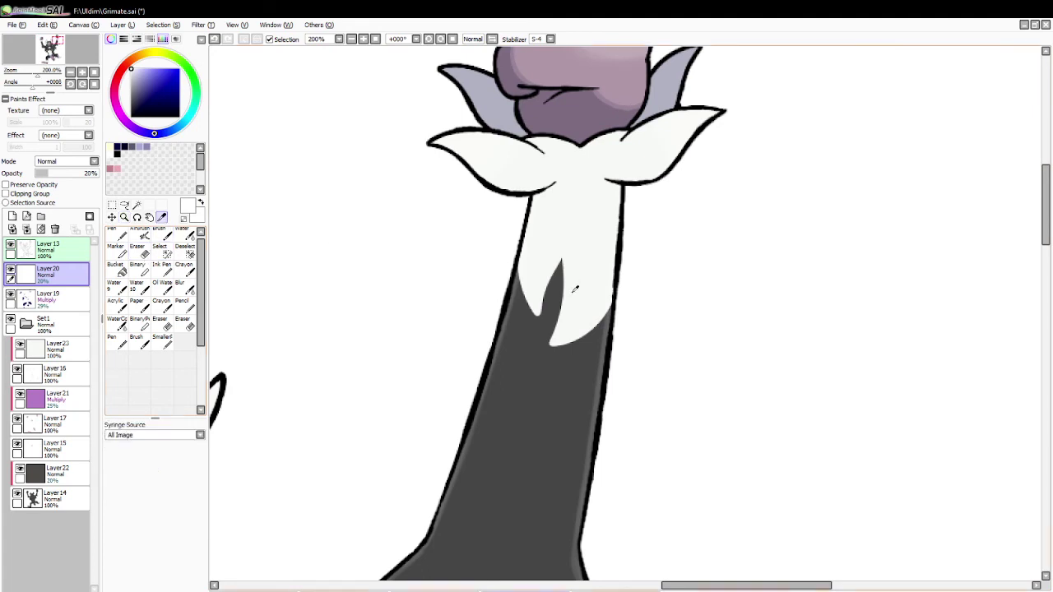
left_click(574, 288)
left_click(160, 236)
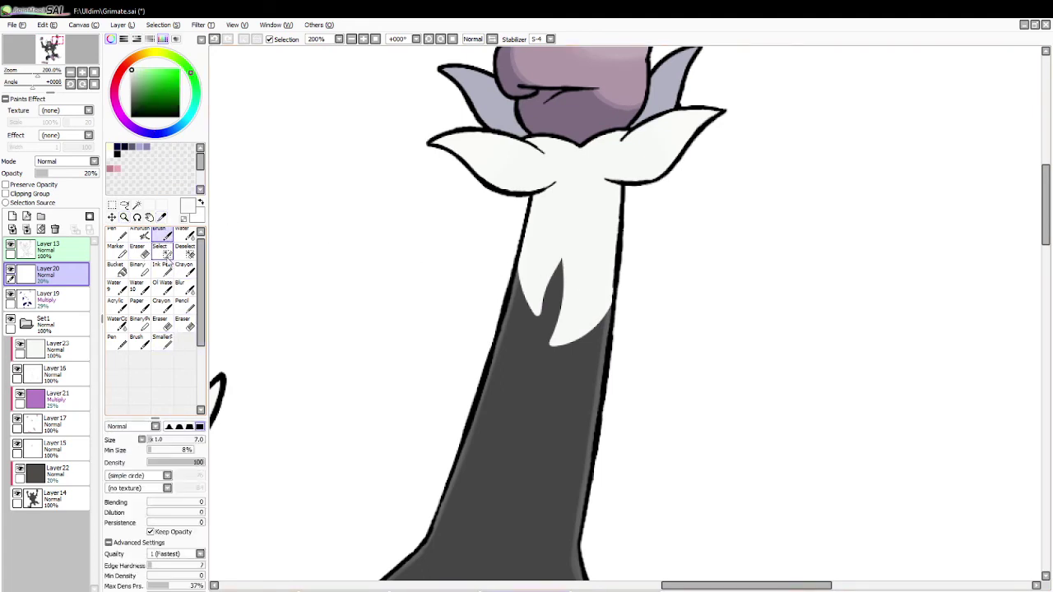
left_click(53, 350)
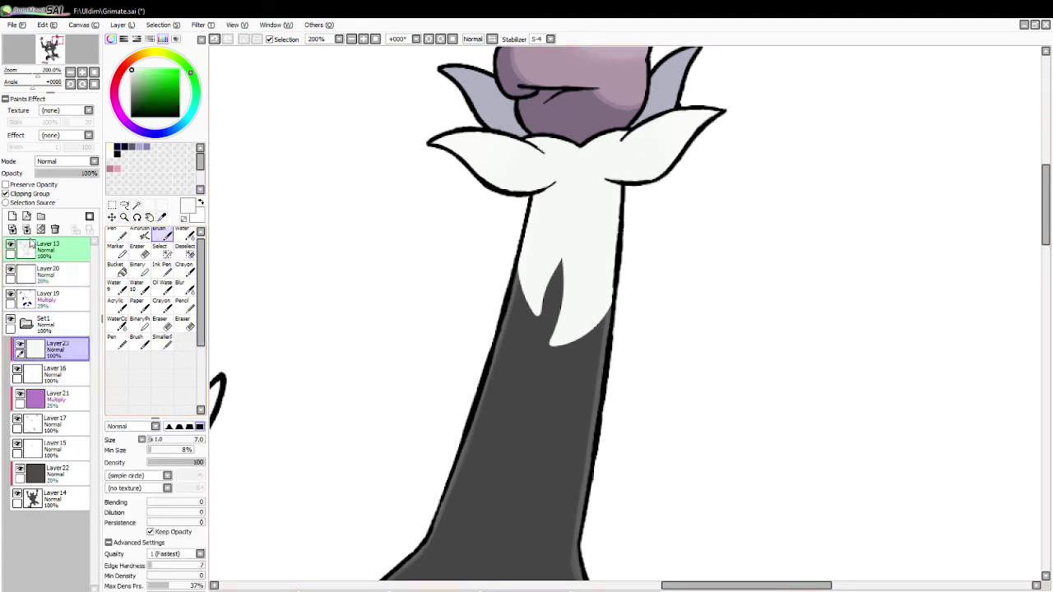
left_click(27, 229)
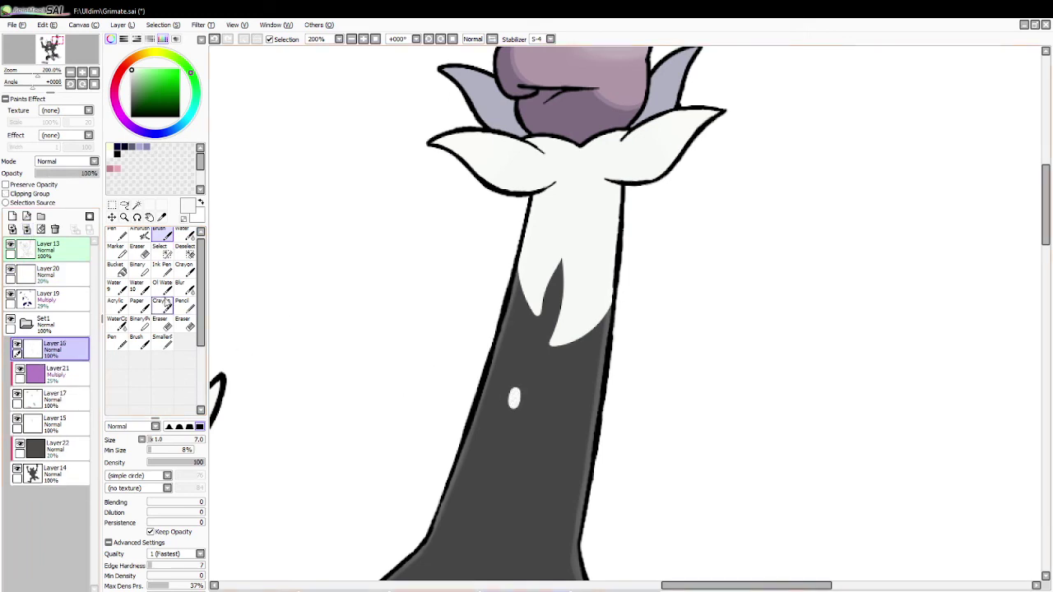
Sample a mid grey from a half-erased white test spot on the arm, remove the spot, and add a new layer above Layer 16.
left_click(161, 323)
left_click(161, 216)
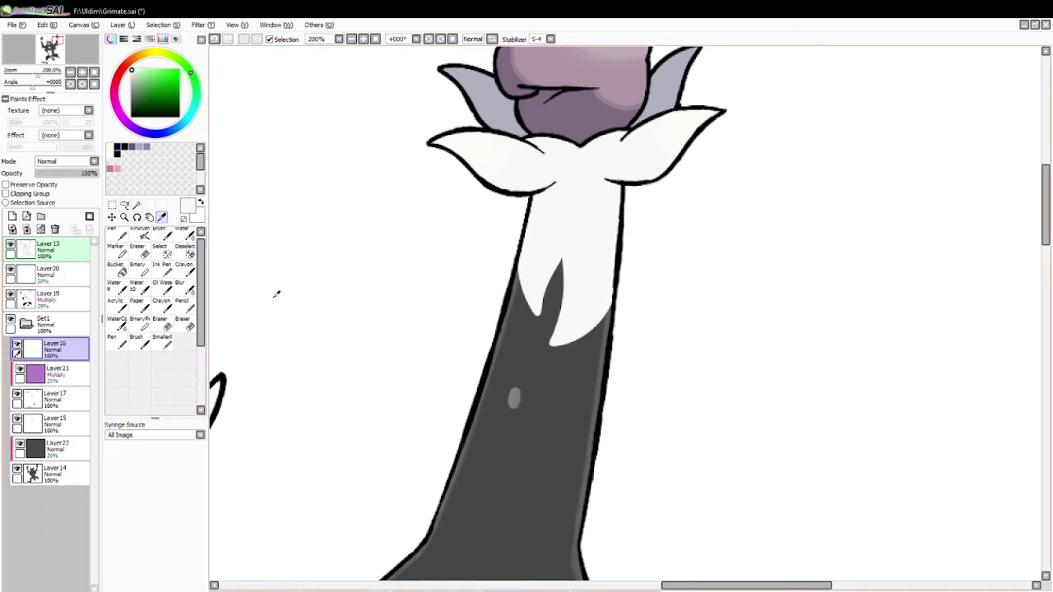
left_click(516, 393)
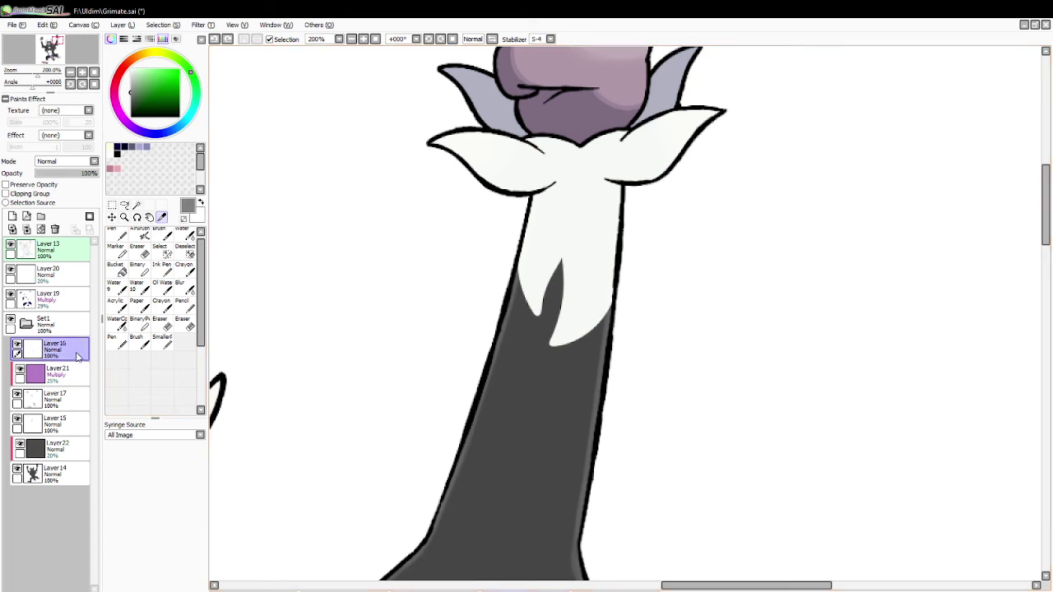
left_click(161, 268)
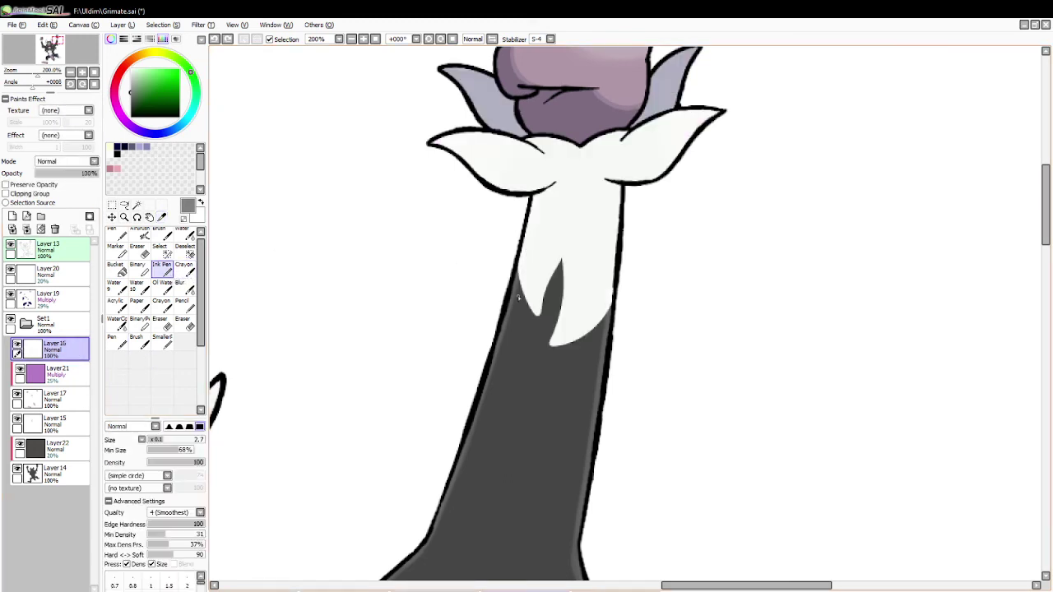
key("b")
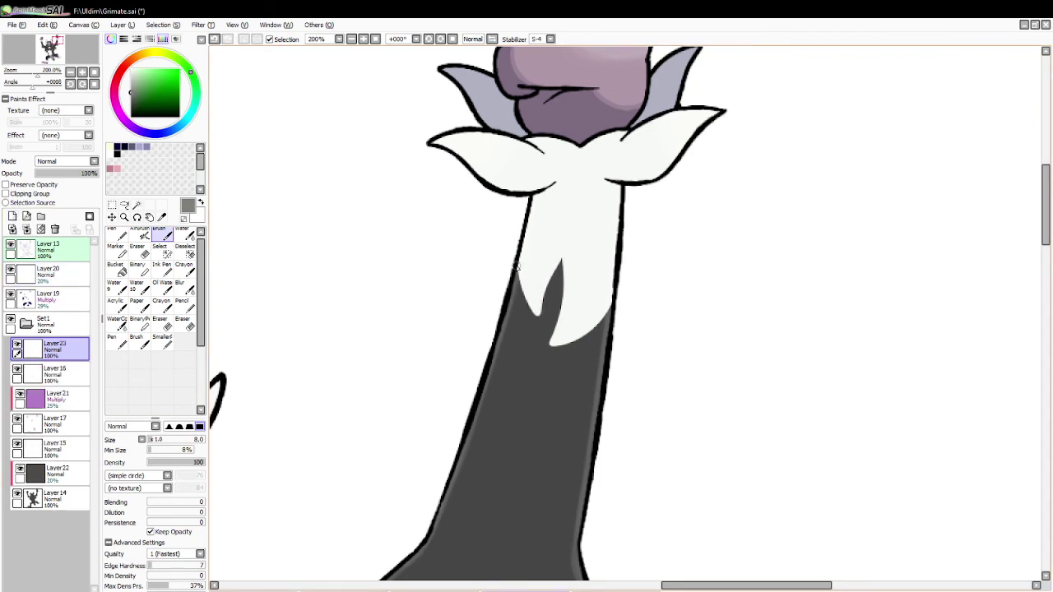
Select the right arm's fur by colour difference and paint a grey edge along the wrist's white fur points with a size 7 brush.
left_click(136, 205)
left_click(460, 422)
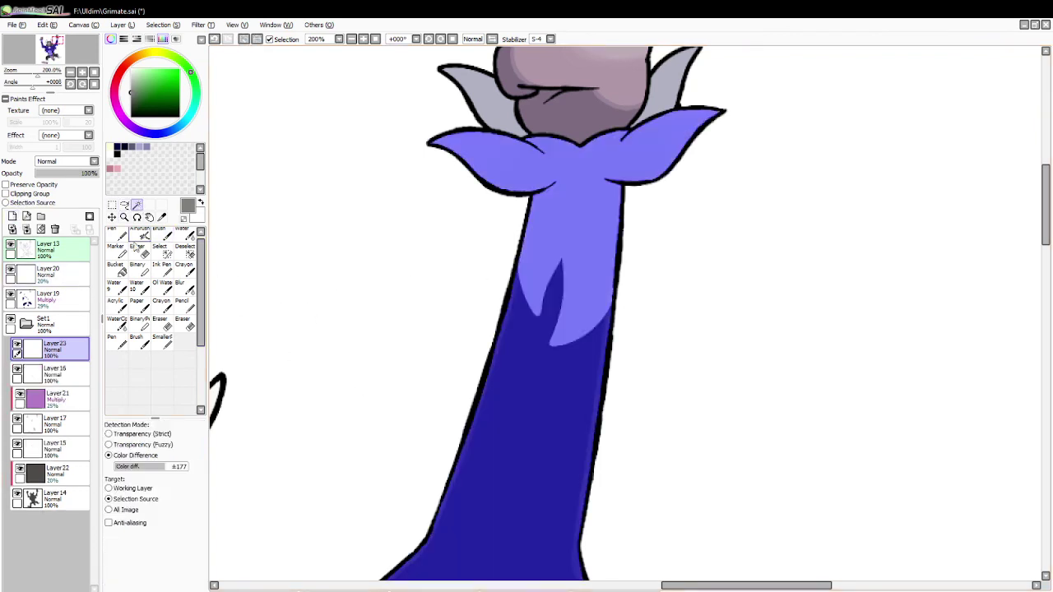
left_click(162, 236)
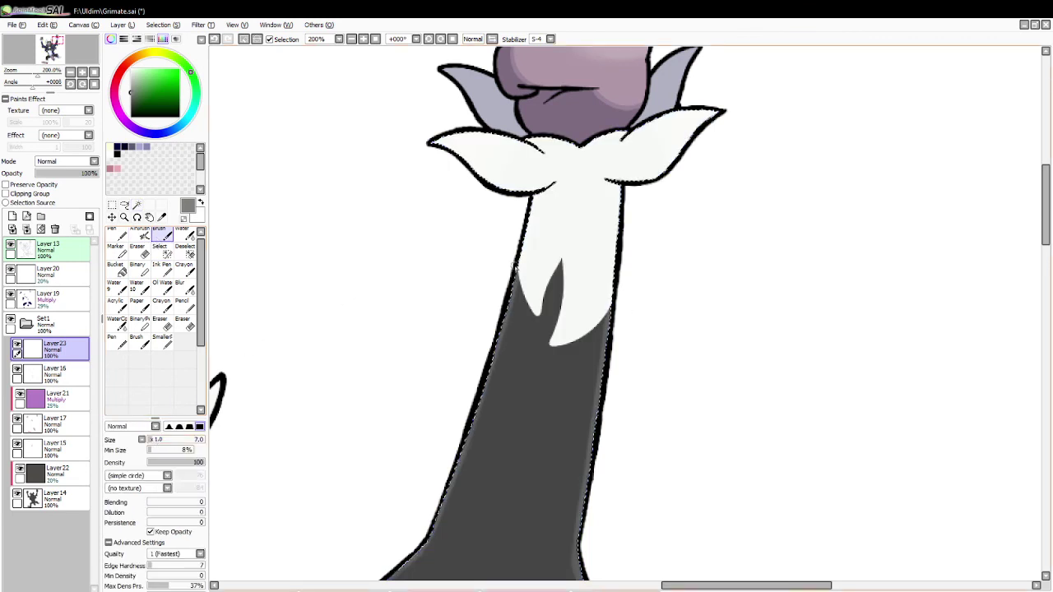
mouse_move(517, 270)
left_mouse_down()
mouse_move(539, 314)
mouse_move(531, 310)
mouse_move(563, 260)
mouse_move(548, 342)
mouse_move(615, 294)
mouse_move(570, 349)
mouse_move(537, 344)
left_mouse_up()
key("ctrl+z")
key("ctrl+z")
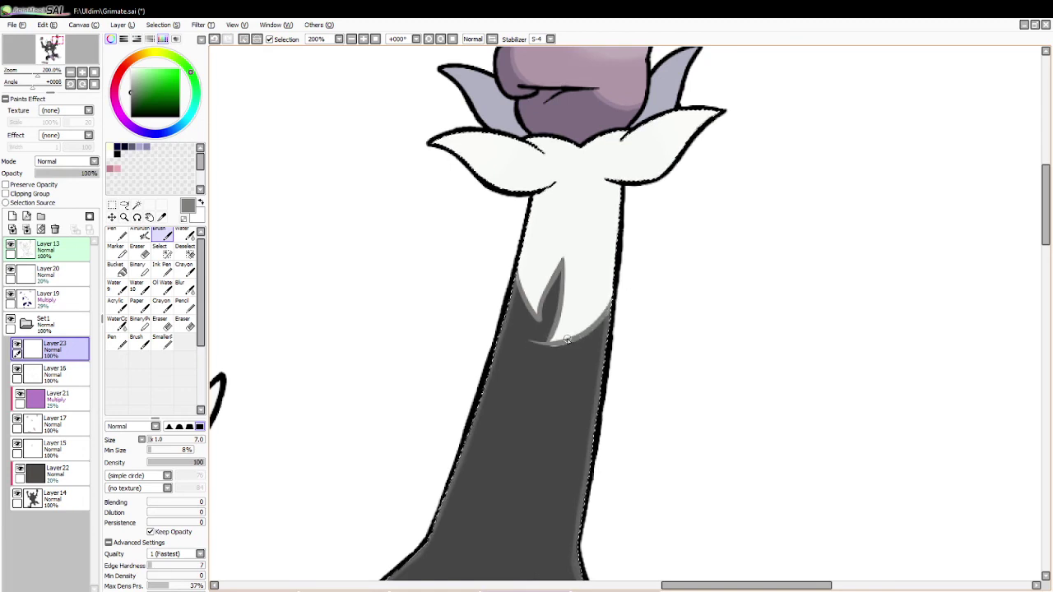
key("ctrl+z")
mouse_move(614, 296)
left_mouse_down()
mouse_move(596, 323)
mouse_move(549, 340)
mouse_move(554, 328)
mouse_move(540, 352)
left_mouse_up()
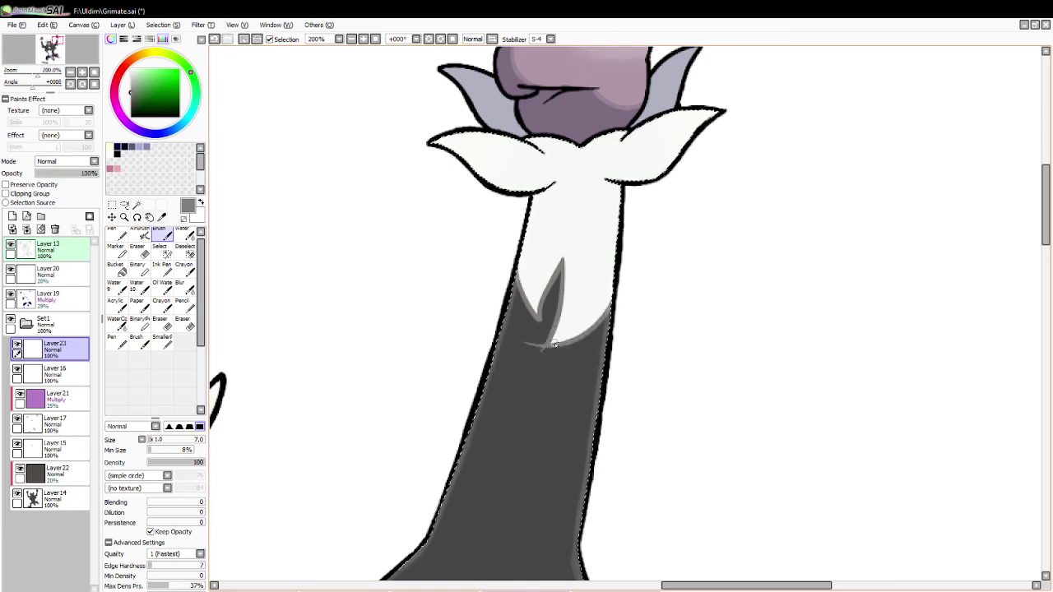
Erase the grey edge's overshooting line ends at the right wrist's fur points with a size 9 eraser.
left_click(139, 247)
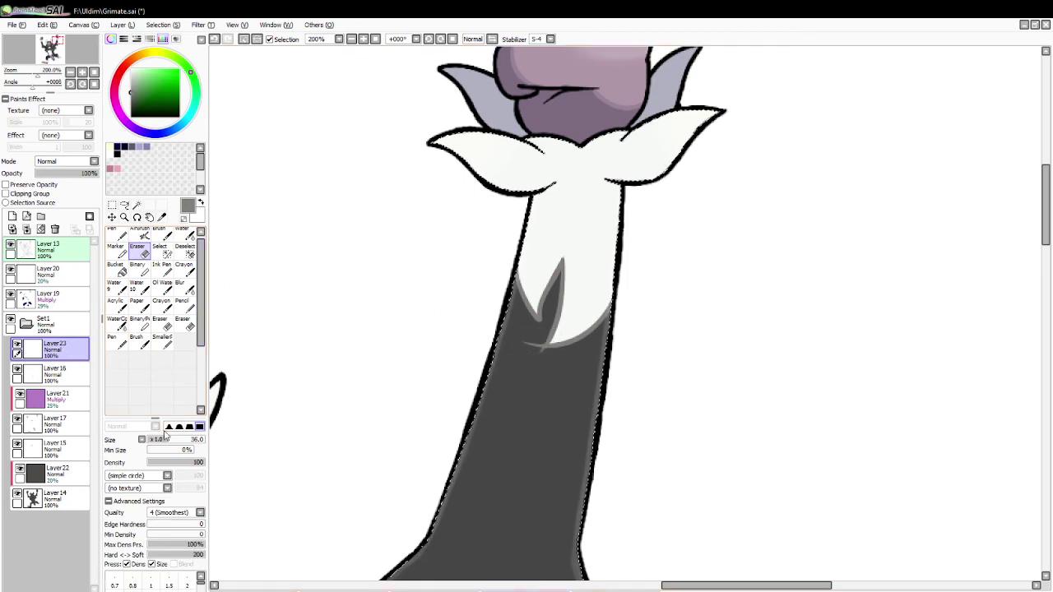
key("ctrl+z")
mouse_move(539, 321)
left_mouse_down()
mouse_move(553, 298)
mouse_move(522, 341)
left_mouse_up()
key("ctrl+z")
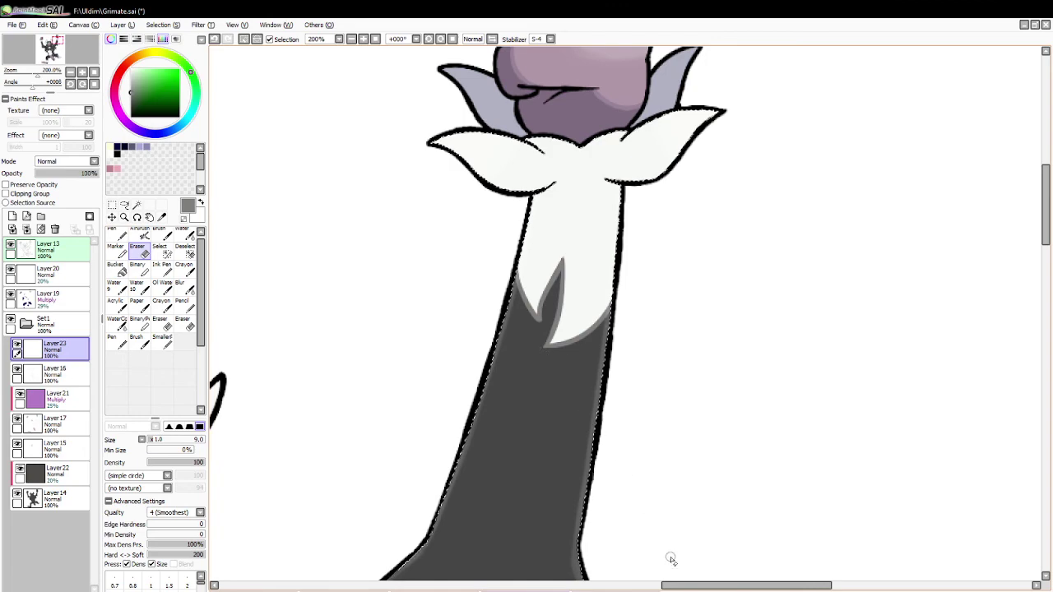
Paint a grey edge along the large white fur point and the dark notch on the left arm's wrist with the size 7 brush.
left_click_drag(693, 585, 465, 576)
left_click(160, 234)
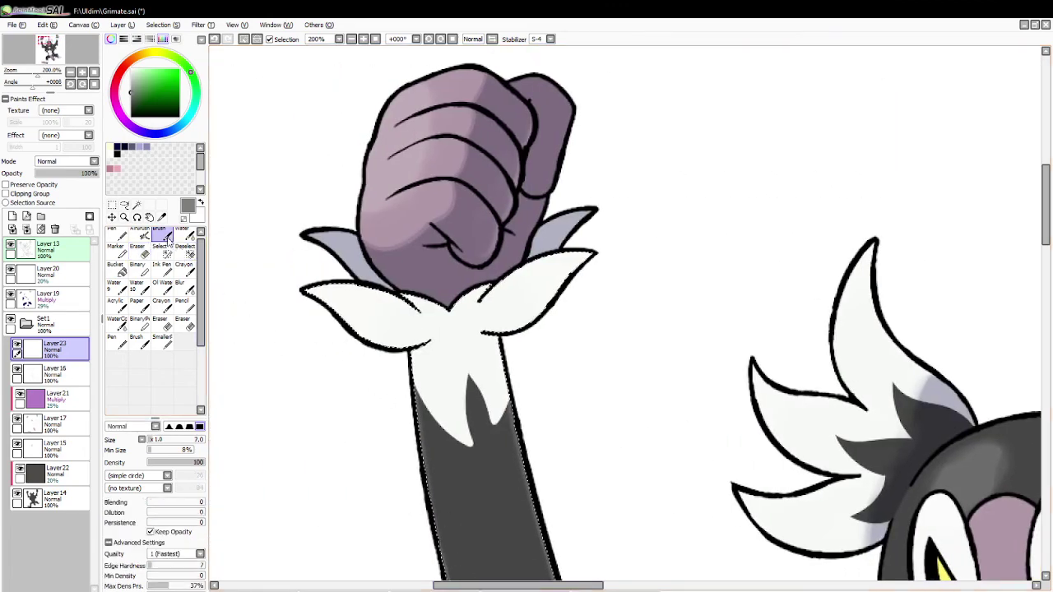
mouse_move(413, 386)
left_mouse_down()
mouse_move(448, 432)
mouse_move(485, 446)
left_mouse_up()
key("ctrl+z")
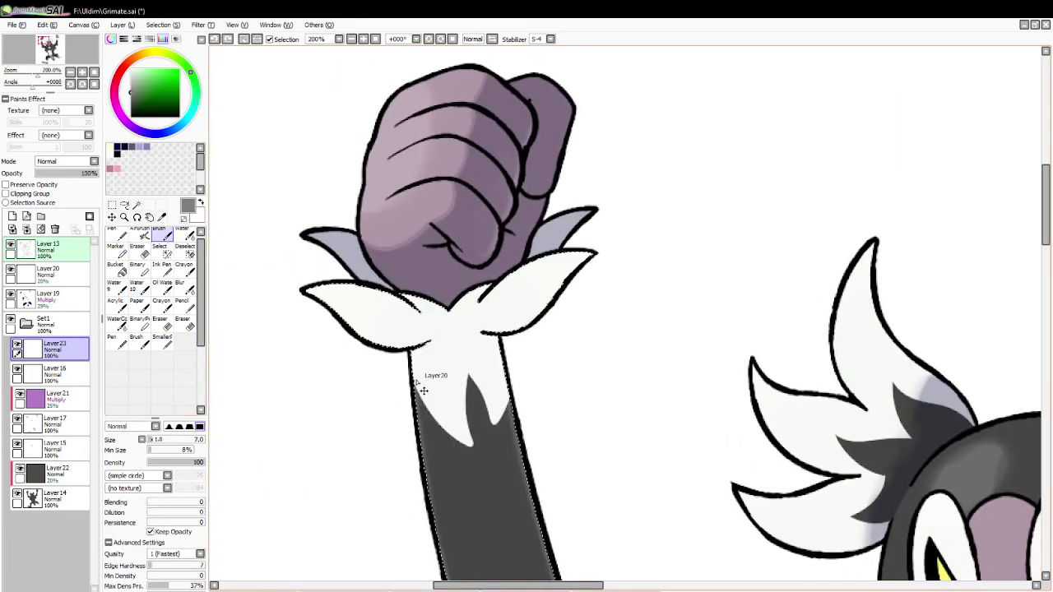
mouse_move(414, 388)
left_mouse_down()
mouse_move(426, 409)
mouse_move(498, 451)
left_mouse_up()
left_click_drag(469, 378, 479, 451)
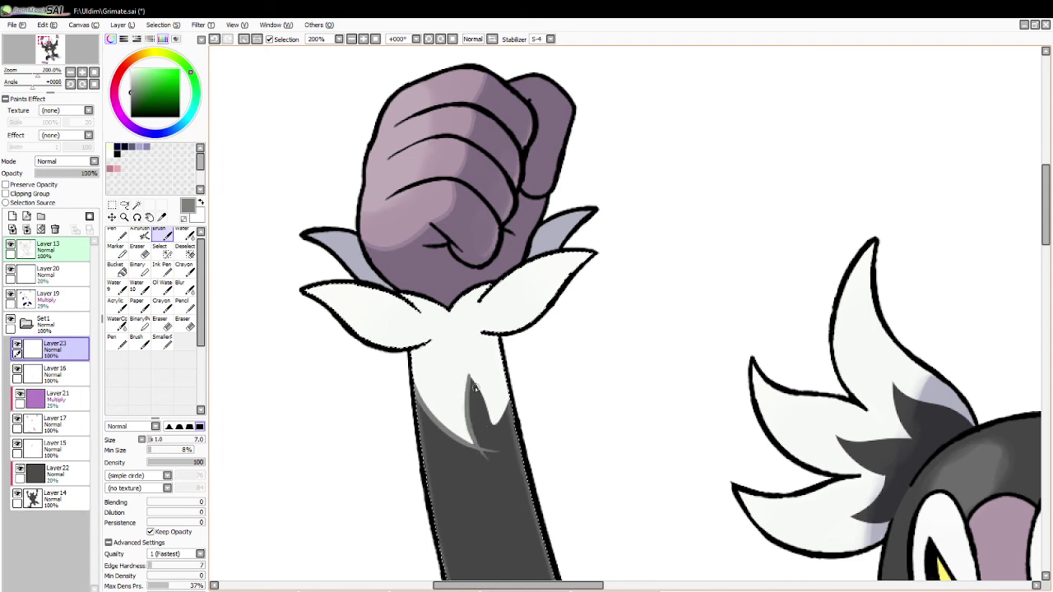
key("ctrl+z")
left_click_drag(469, 376, 481, 454)
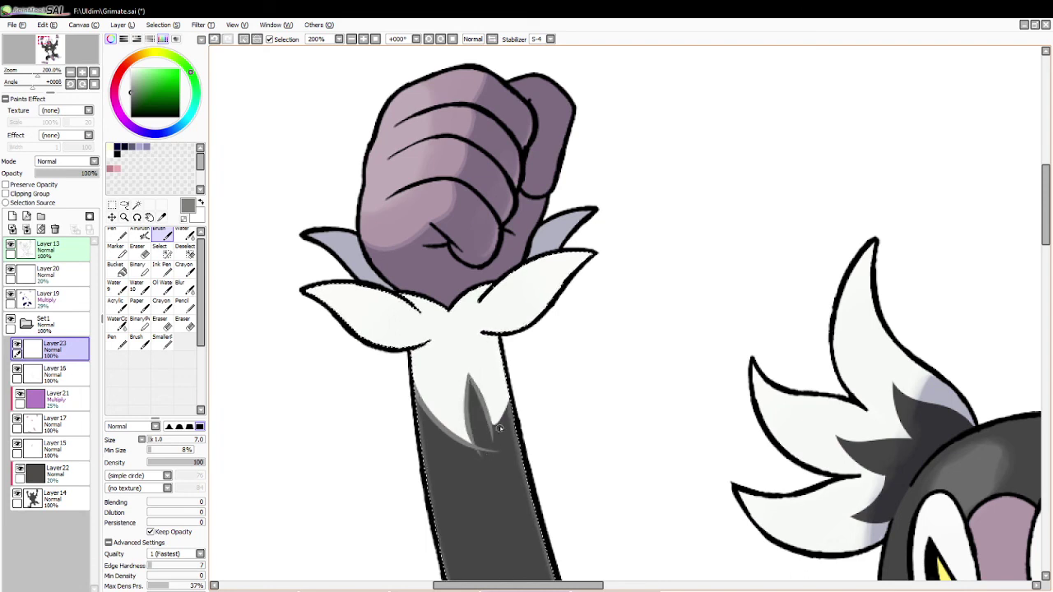
Add the grey edge along the left wrist's small white fur point and erase the overshooting line ends with a size 9 eraser.
left_click_drag(493, 426, 510, 392)
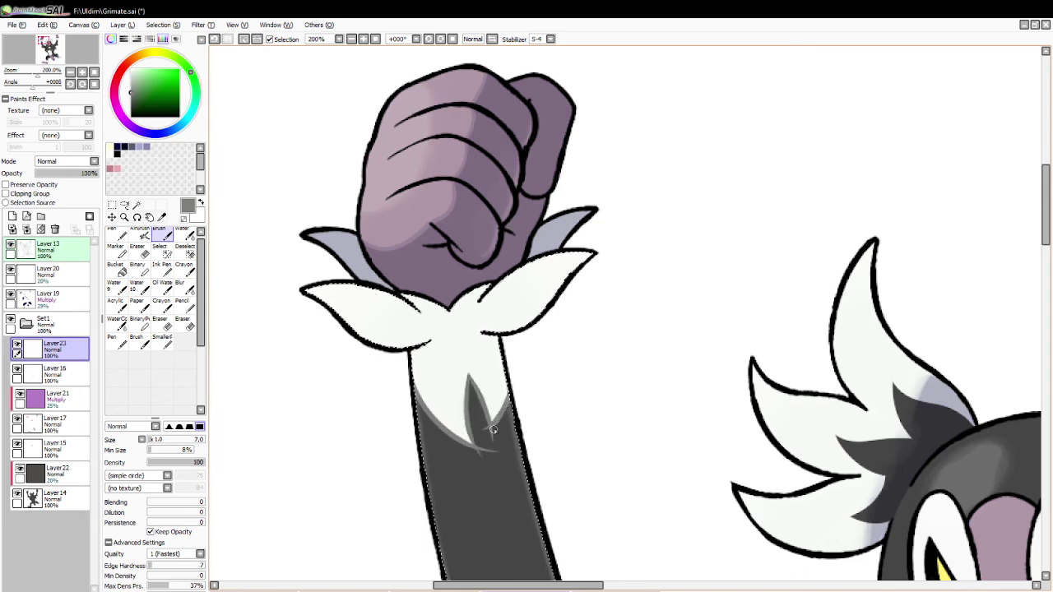
key("ctrl+z")
left_click_drag(493, 426, 511, 390)
key("ctrl+z")
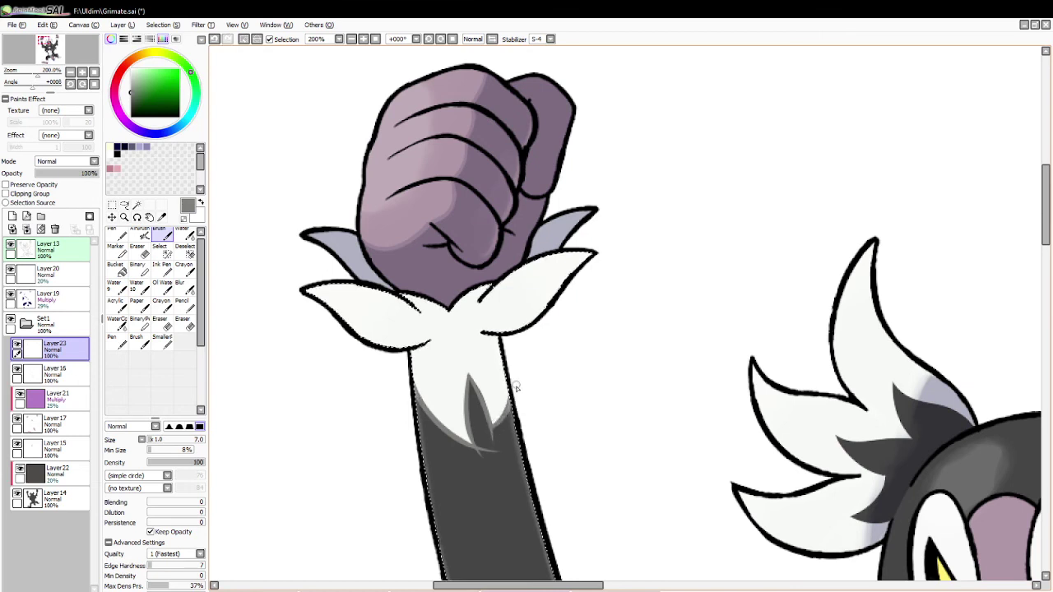
left_click(137, 247)
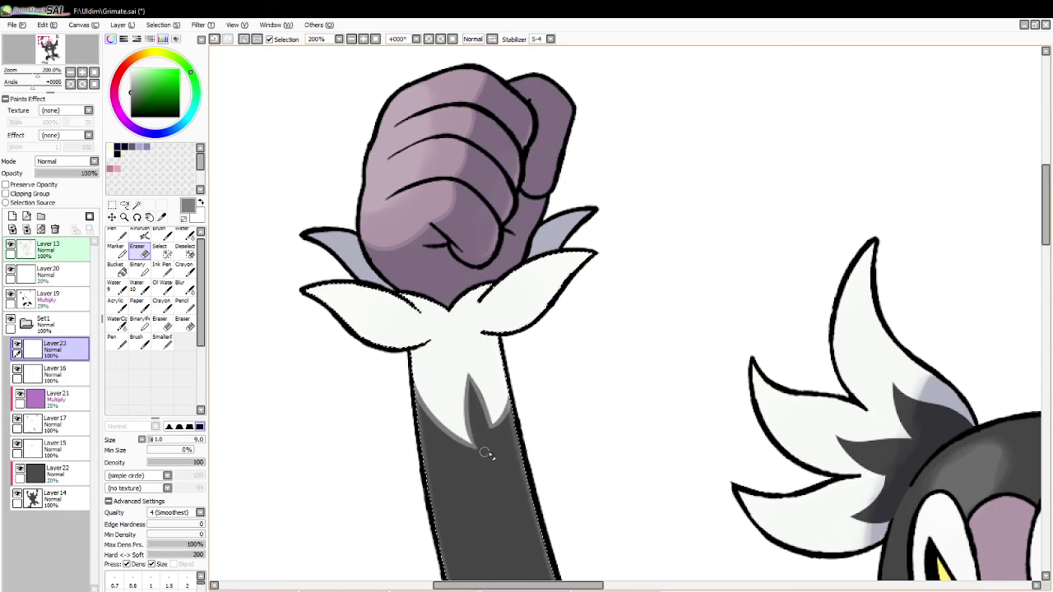
left_click(160, 236)
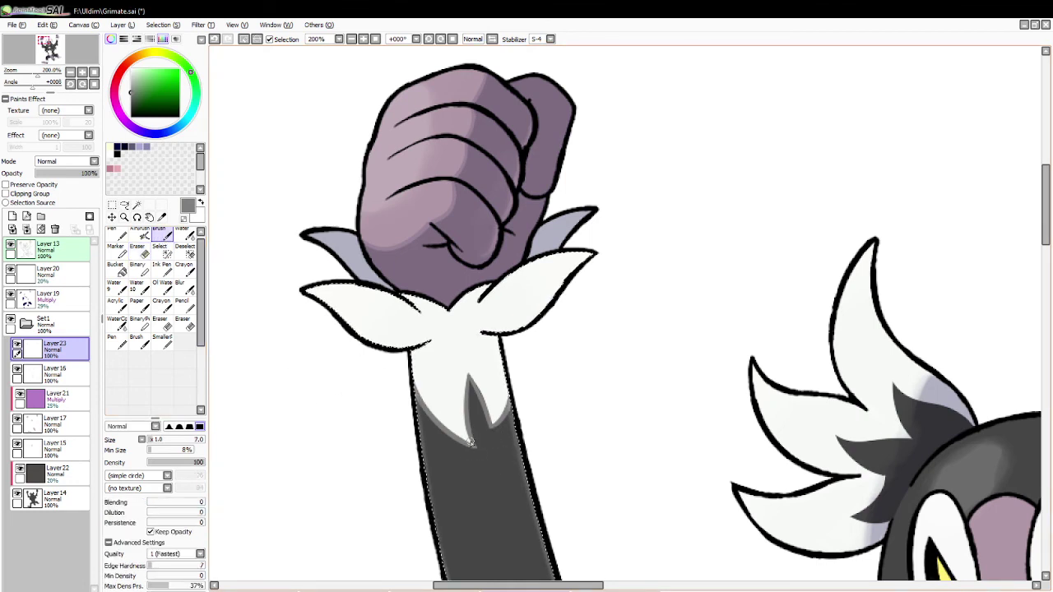
key("ctrl+z")
left_click_drag(470, 378, 496, 427)
key("ctrl+z")
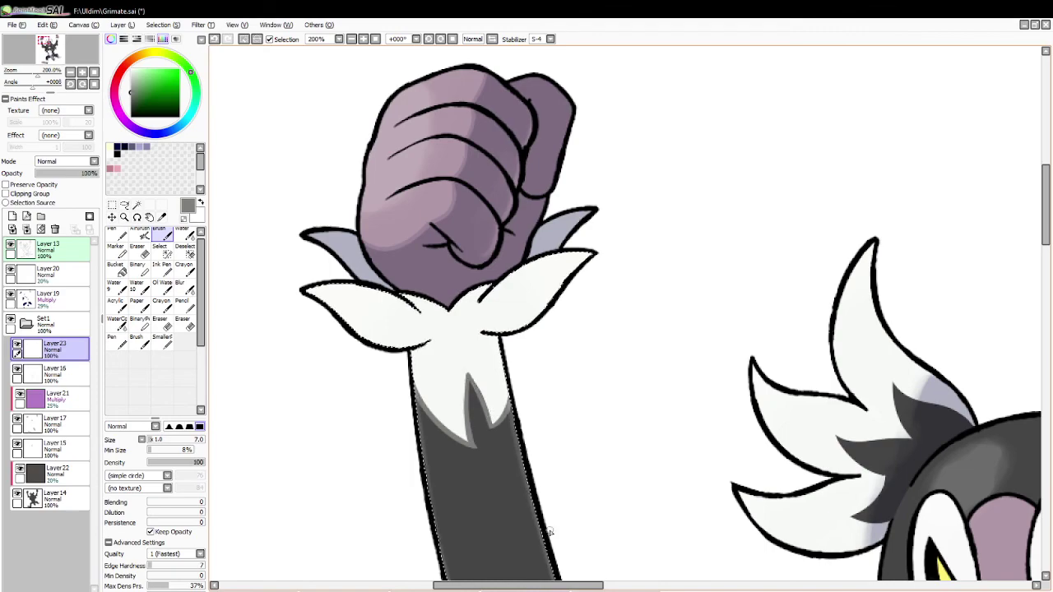
Paint a grey edge with the size 7 brush along the left side of the white belly, ending at the dark fur curl.
left_click_drag(580, 584, 671, 584)
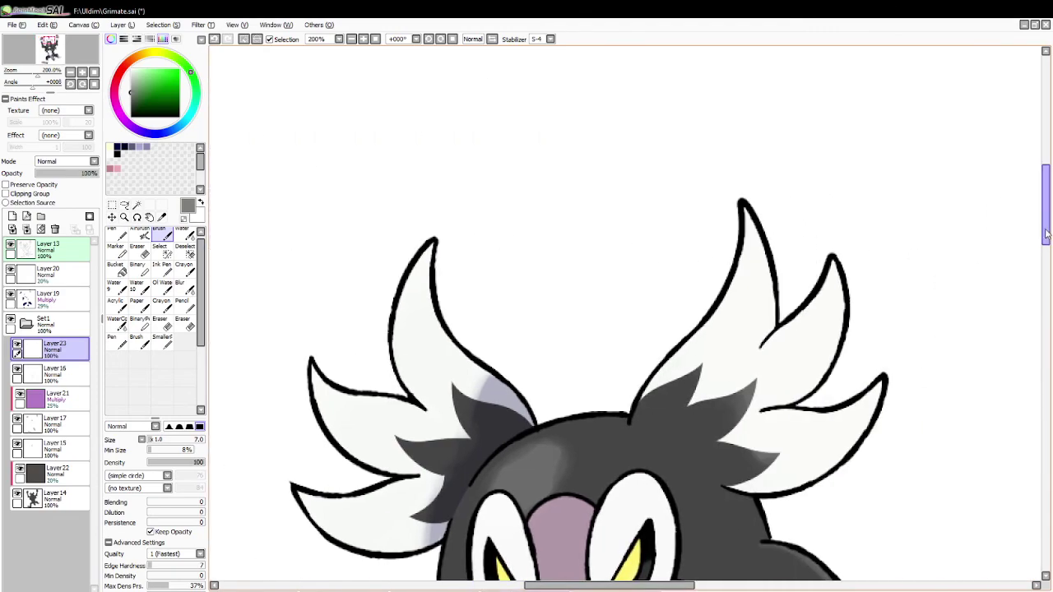
left_click_drag(1045, 234, 1045, 380)
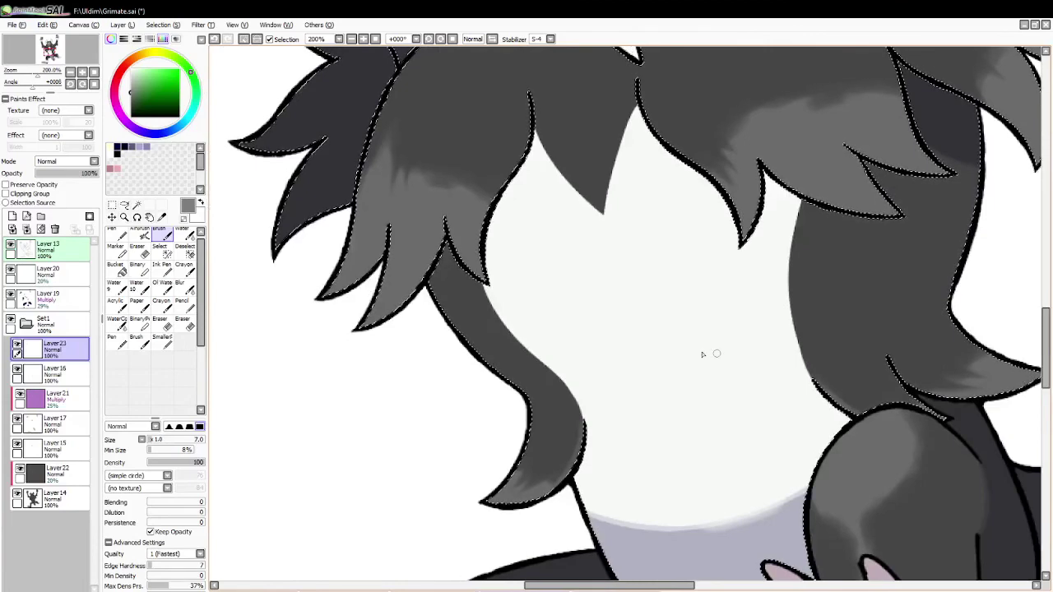
mouse_move(483, 286)
left_mouse_down()
mouse_move(505, 332)
mouse_move(536, 359)
mouse_move(507, 336)
mouse_move(561, 383)
left_mouse_up()
key("ctrl+z")
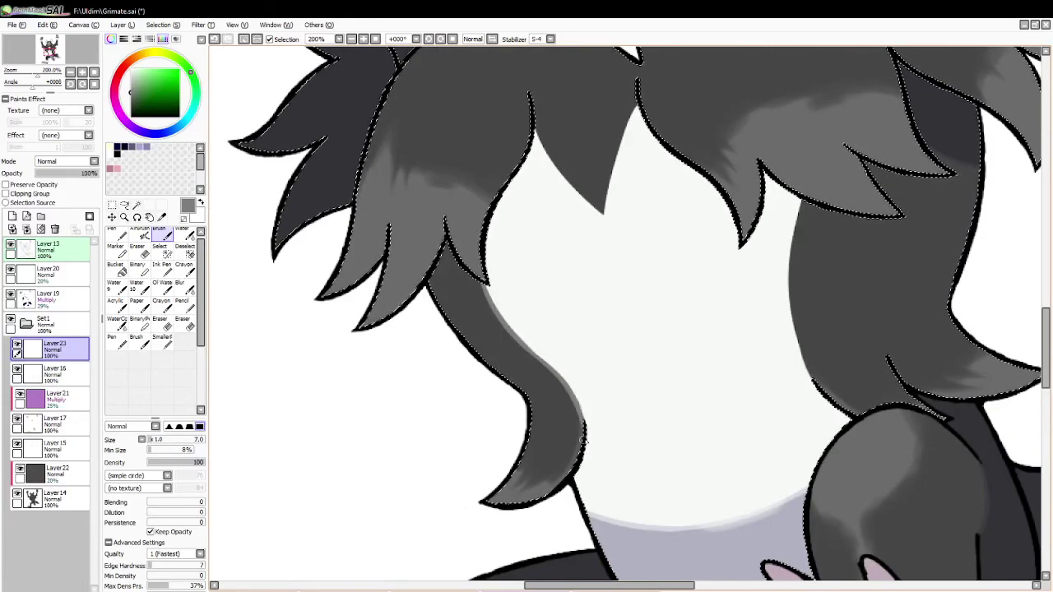
key("ctrl+z")
left_click_drag(564, 382, 586, 429)
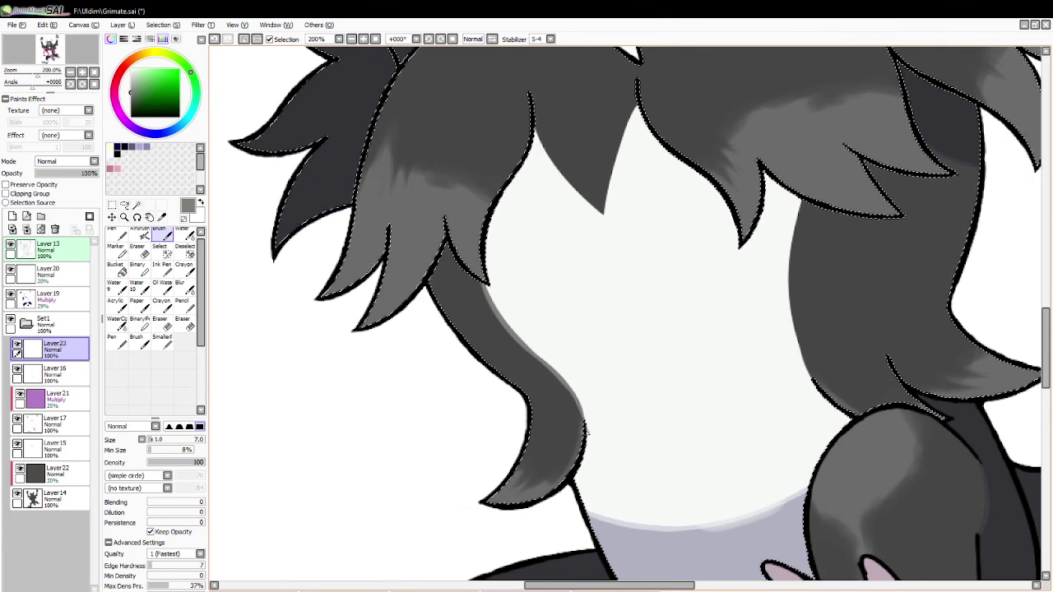
Paint the grey edge down the right side of the white belly where it meets the dark torso fur.
left_click_drag(803, 201, 787, 296)
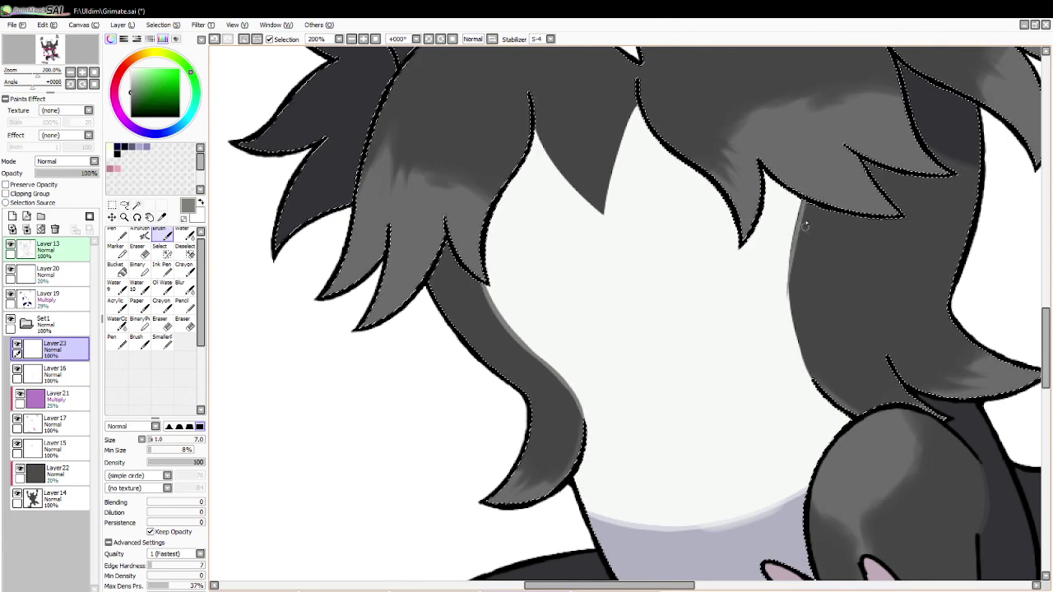
key("ctrl+z")
mouse_move(803, 201)
left_mouse_down()
mouse_move(789, 259)
mouse_move(791, 318)
left_mouse_up()
left_click_drag(791, 279, 811, 377)
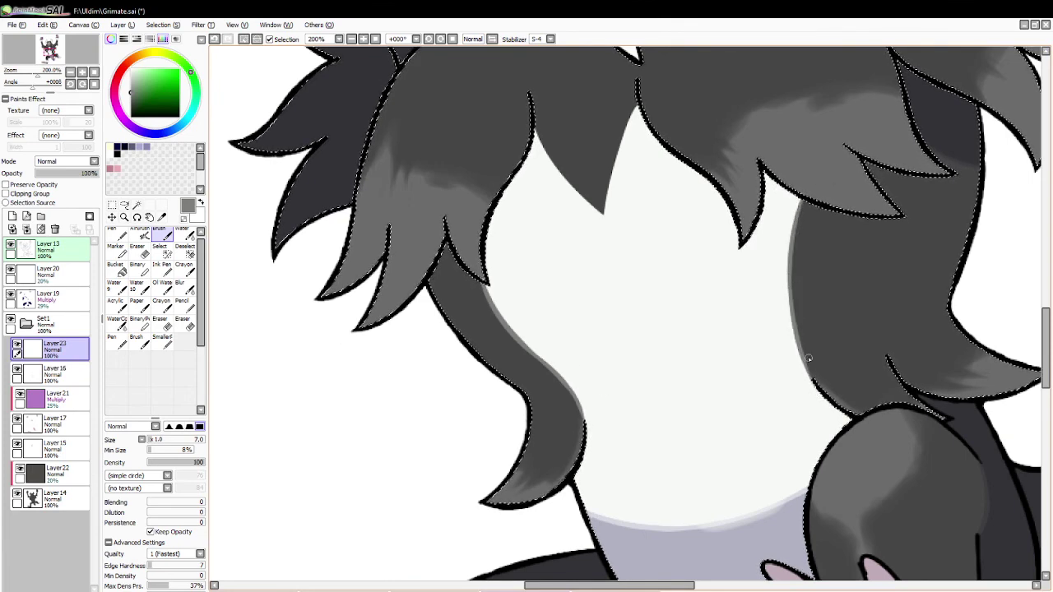
key("ctrl+z")
left_click_drag(790, 282, 812, 379)
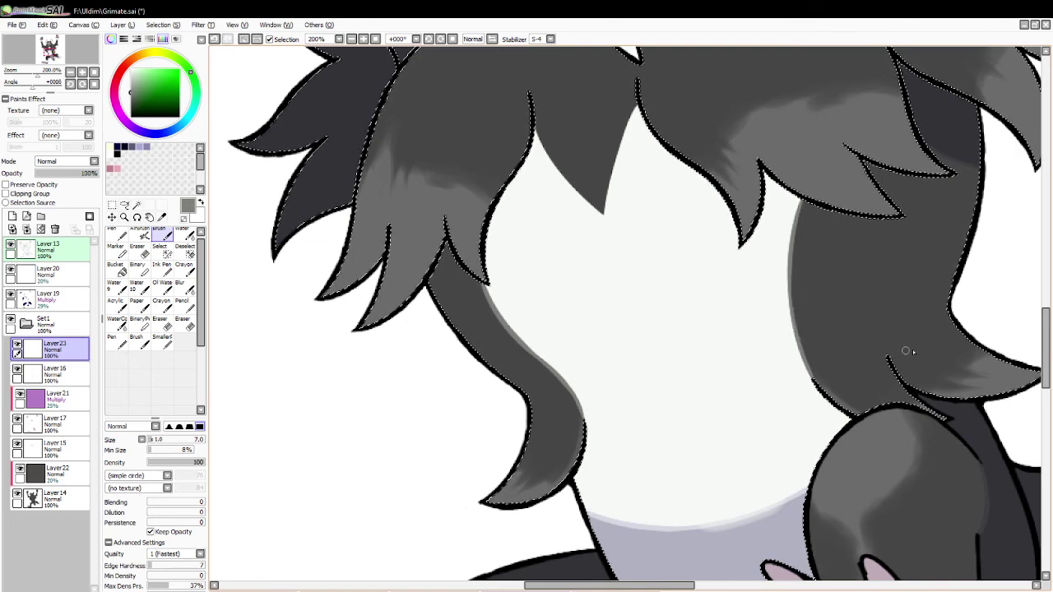
Select the left leg's fur area with the magic wand and paint a grey edge along the outer side of its tall white point.
scroll(907, 351, "down", 10)
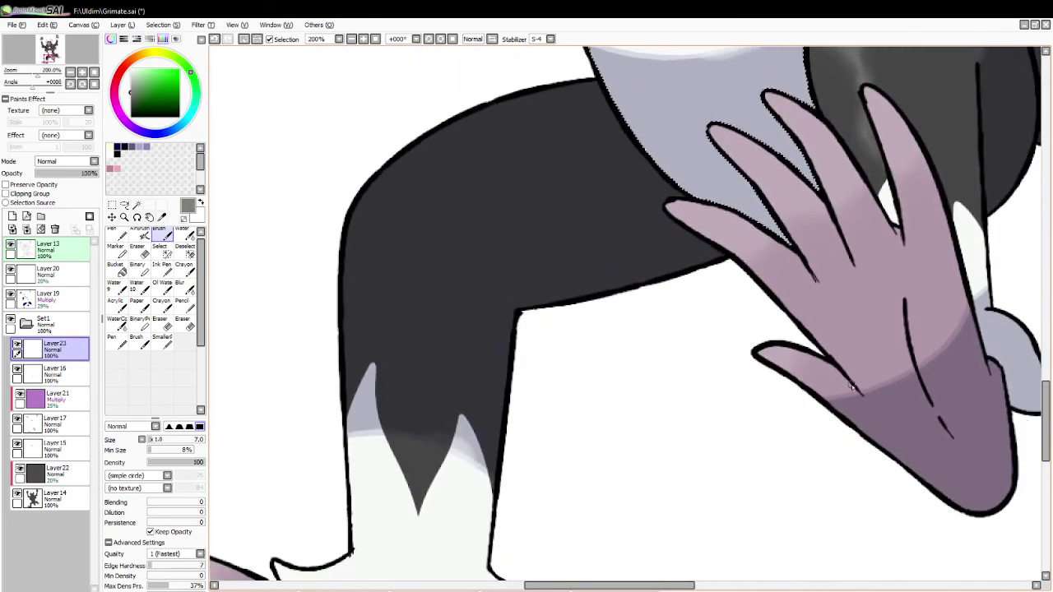
left_click(137, 204)
left_click(395, 313)
left_click(163, 236)
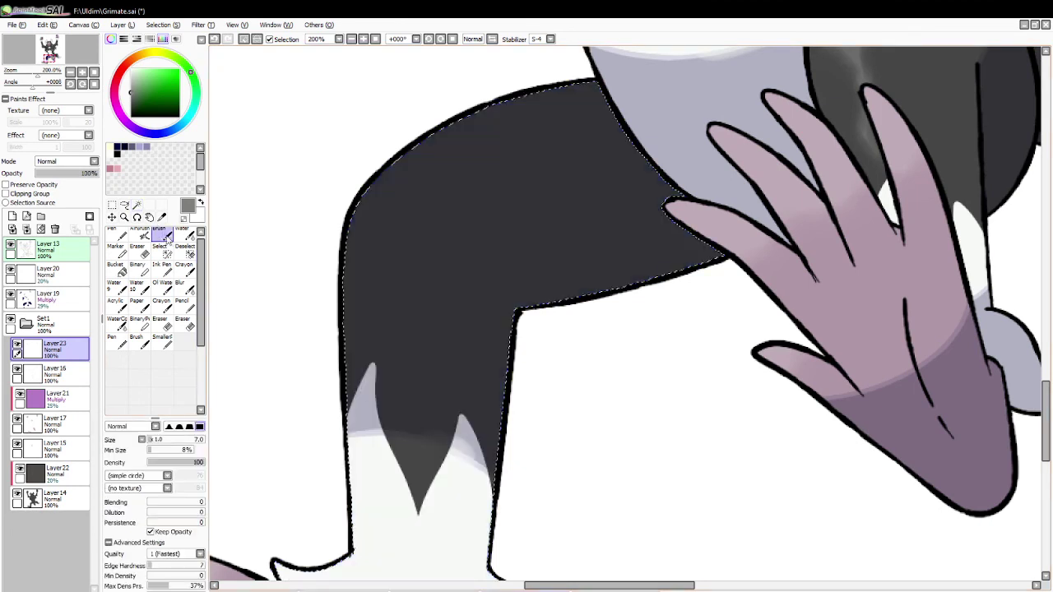
left_click_drag(374, 365, 339, 466)
key("ctrl+z")
left_click_drag(375, 365, 349, 421)
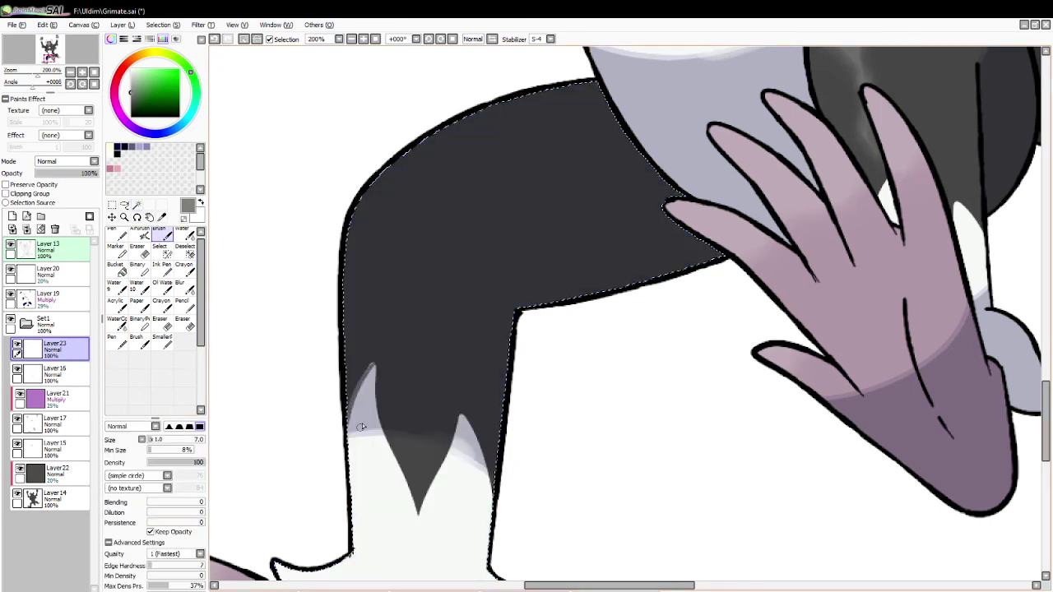
key("ctrl+z")
left_click_drag(376, 357, 351, 415)
Paint the grey edge from the tall white point's tip down to the tip of the dark notch on the left leg.
left_click_drag(375, 358, 383, 451)
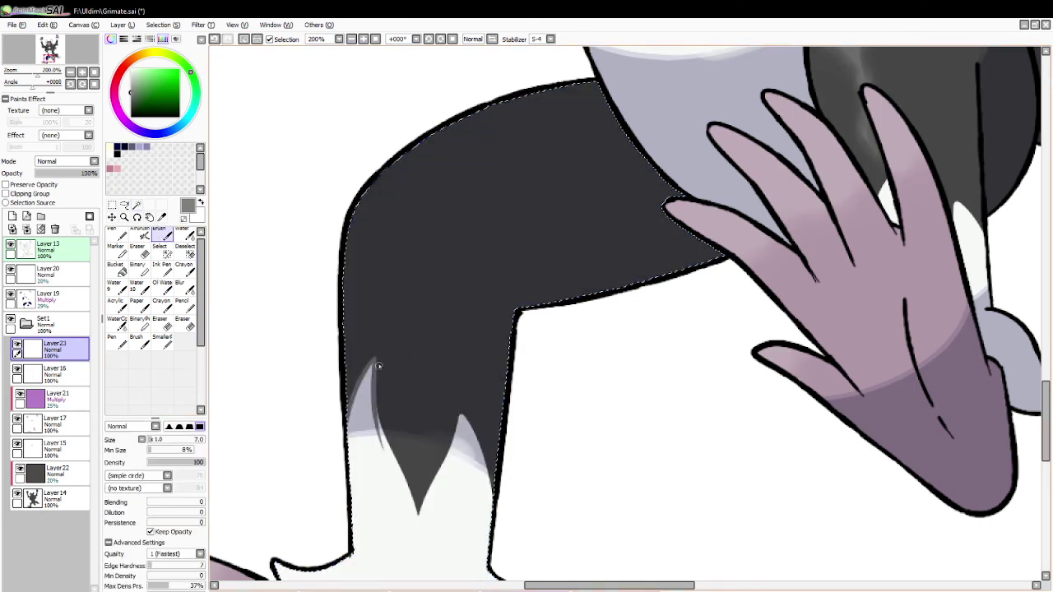
key("ctrl+z")
left_click_drag(375, 357, 389, 456)
key("ctrl+z")
left_click_drag(375, 356, 394, 457)
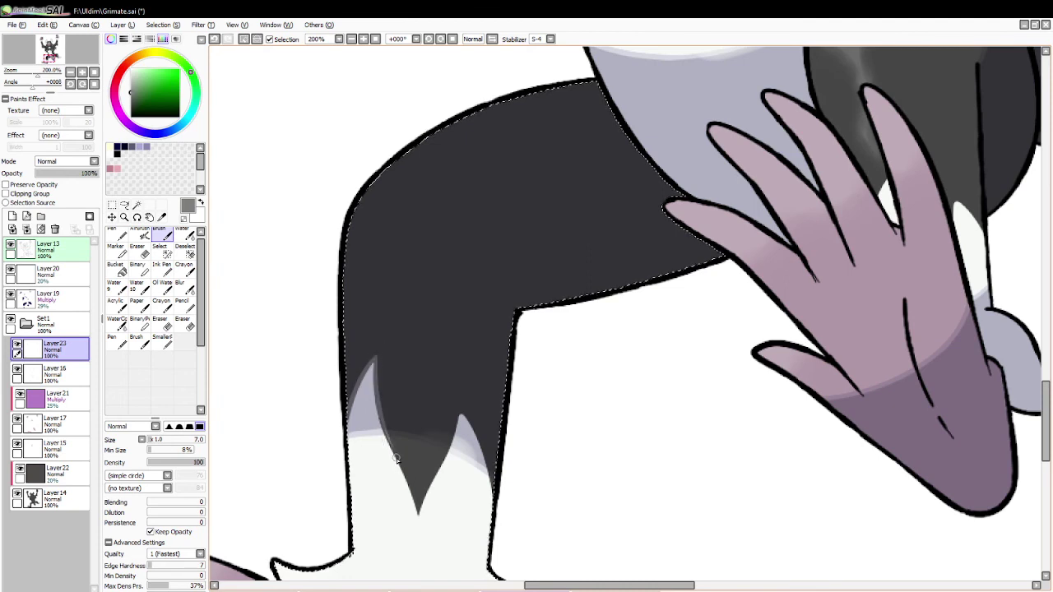
key("ctrl+z")
mouse_move(375, 358)
left_mouse_down()
mouse_move(392, 450)
mouse_move(379, 419)
mouse_move(382, 429)
mouse_move(422, 534)
left_mouse_up()
key("ctrl+z")
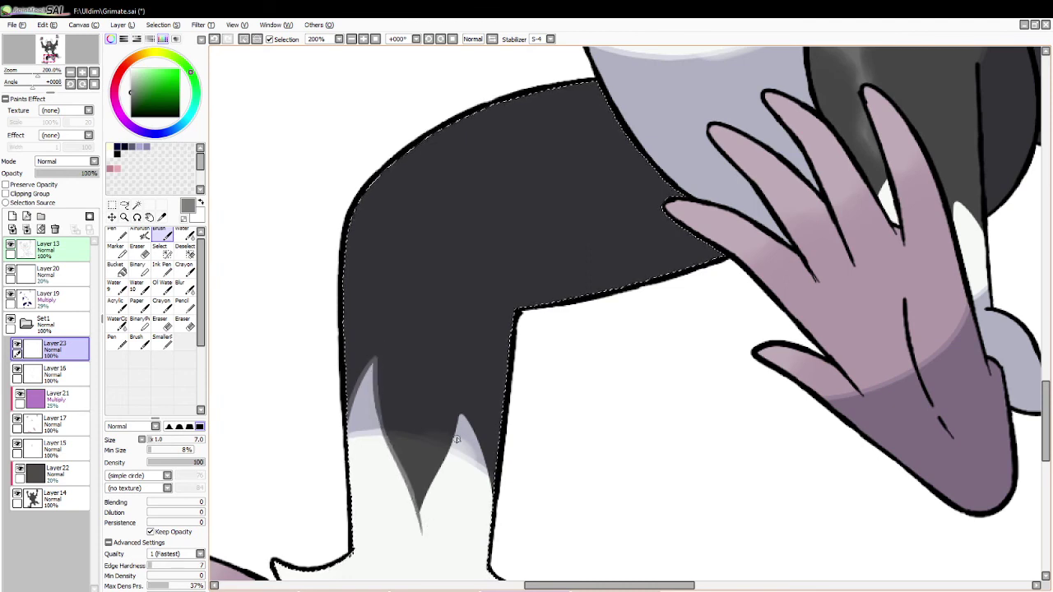
Paint grey edges along both sides of the left leg's smaller white fur point.
left_click_drag(461, 416, 416, 533)
key("ctrl+z")
left_click_drag(461, 421, 418, 530)
left_click_drag(460, 414, 489, 518)
key("ctrl+z")
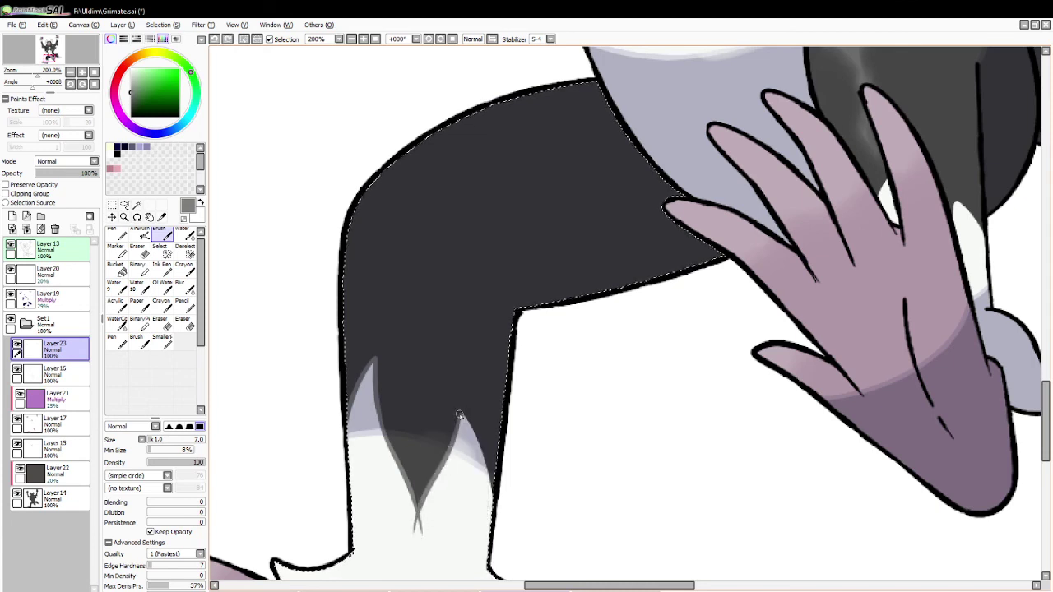
left_click_drag(462, 412, 492, 518)
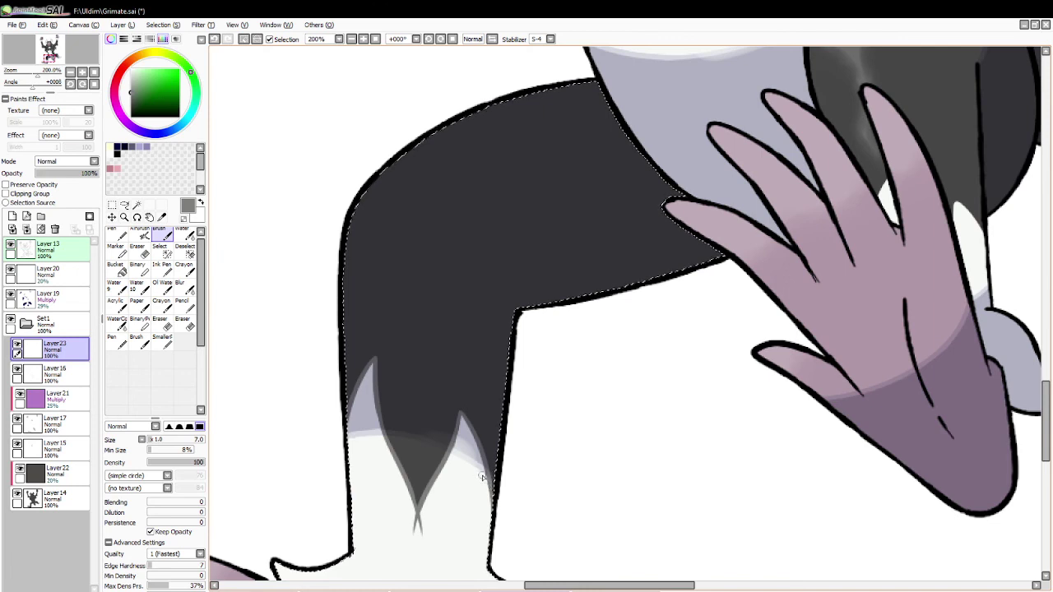
Erase the overshooting grey line ends below the left leg's dark notch with the size 9 eraser and clear the selection.
key("e")
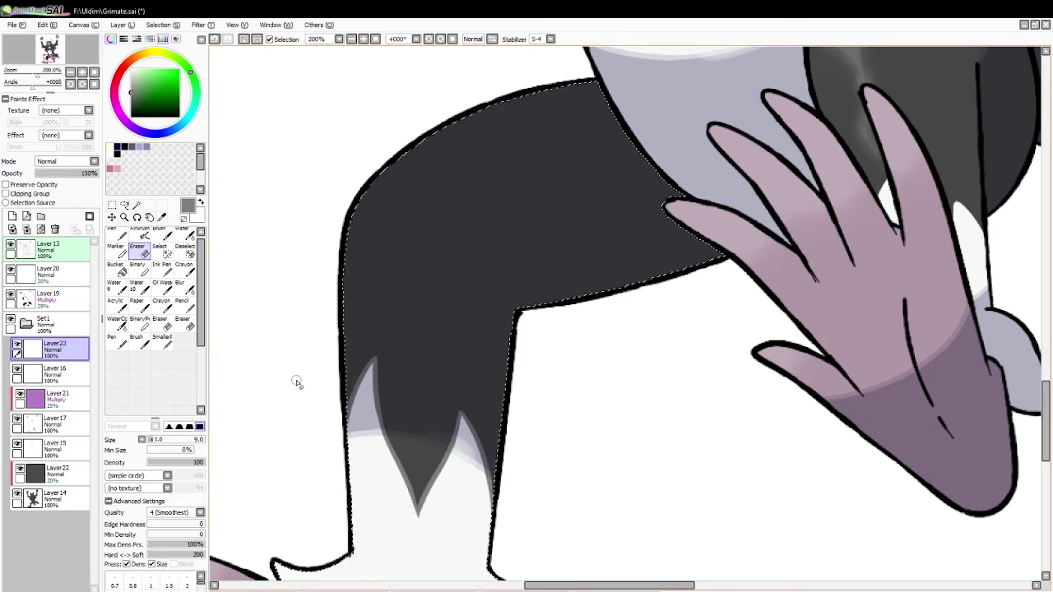
key("b")
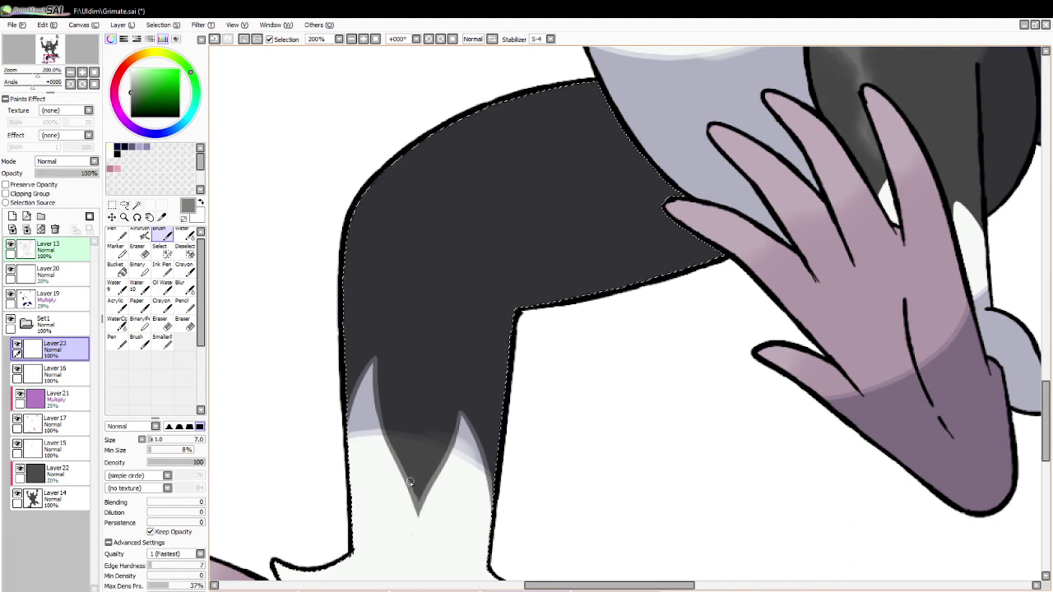
key("ctrl+d")
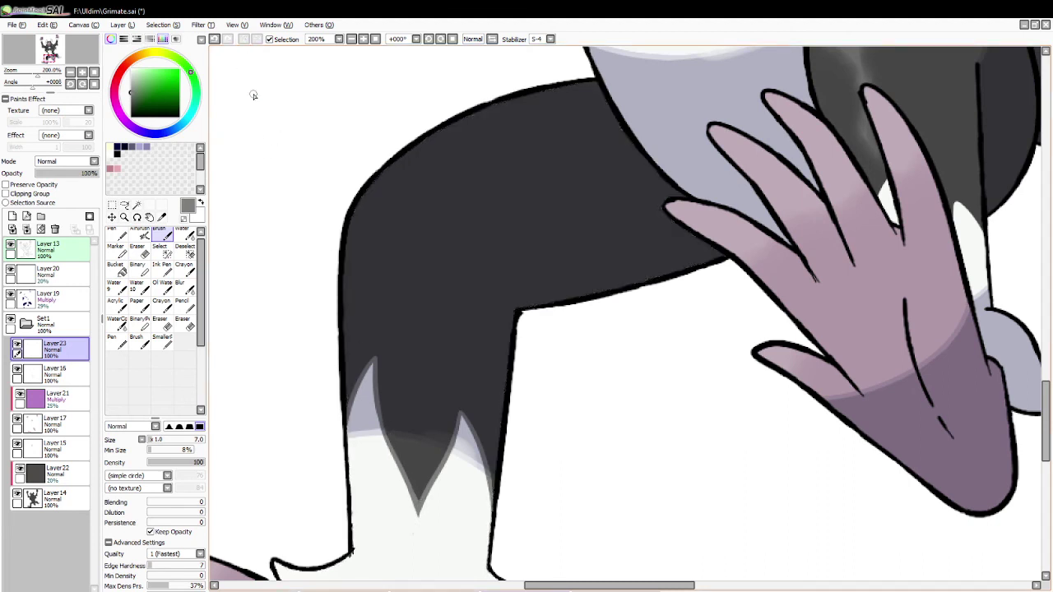
Sample the left leg's white fur colour and erase the outline's stray end at the ankle on Layer13.
left_click(162, 217)
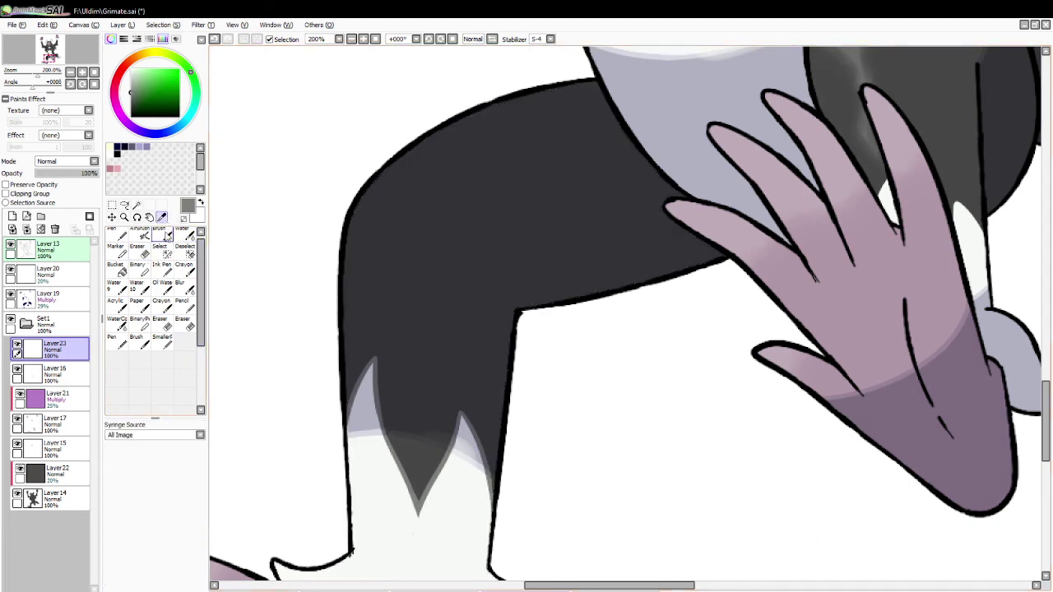
left_click(383, 512)
left_click(162, 234)
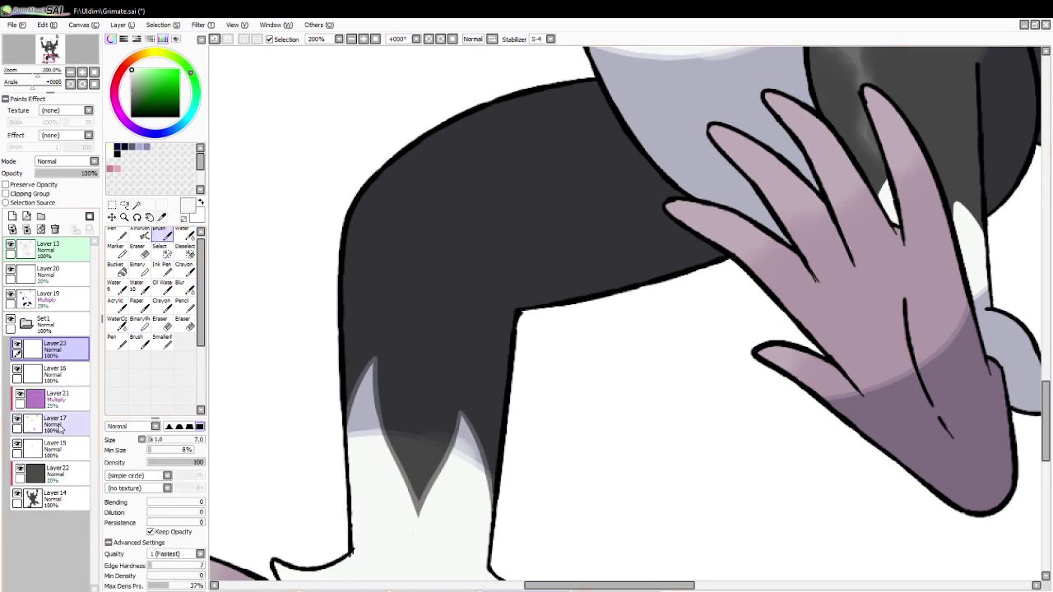
left_click(61, 375)
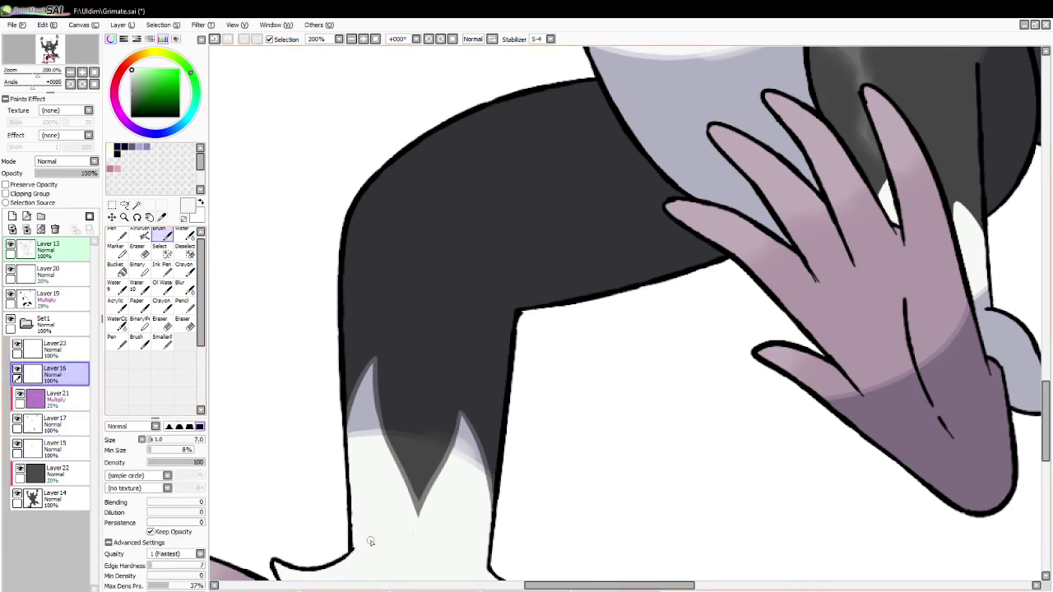
left_click(140, 250)
left_click(49, 248)
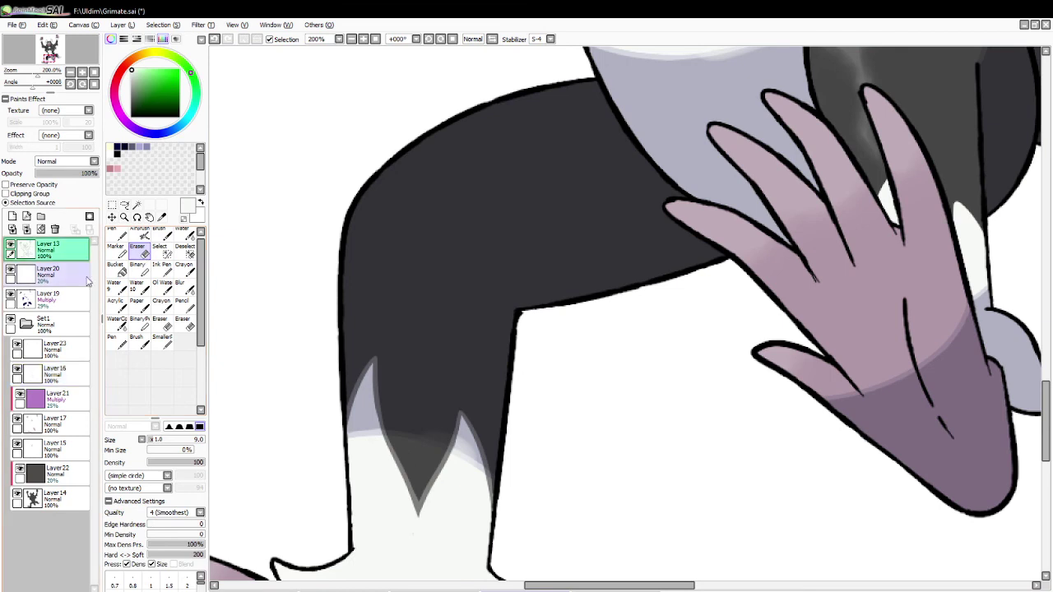
Resample the grey edge colour and paint it on Layer23 along the other leg's white fur point beside the hand.
left_click(162, 234)
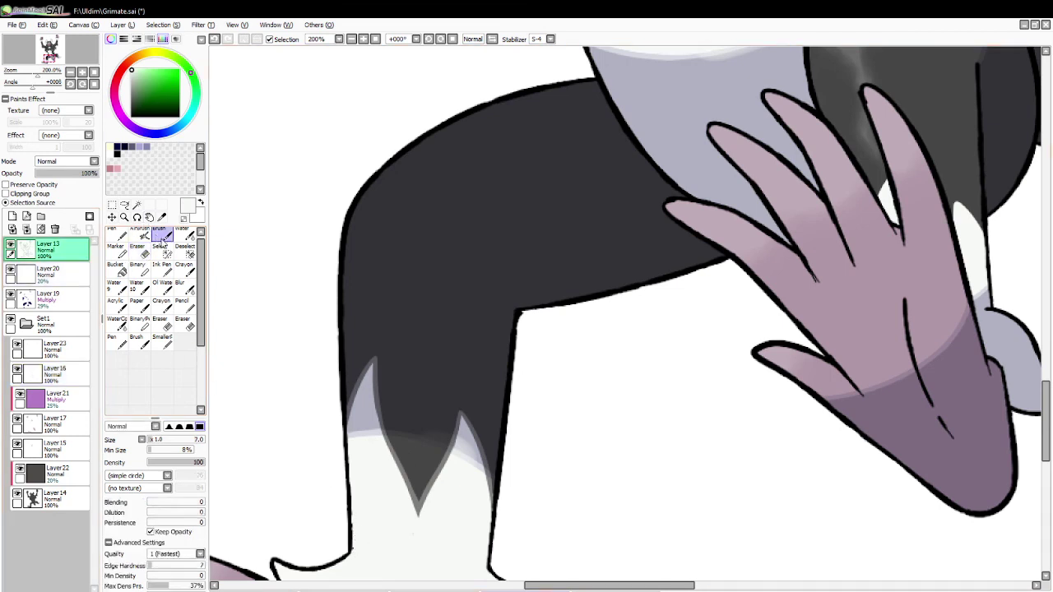
left_click(54, 422)
left_click(74, 367)
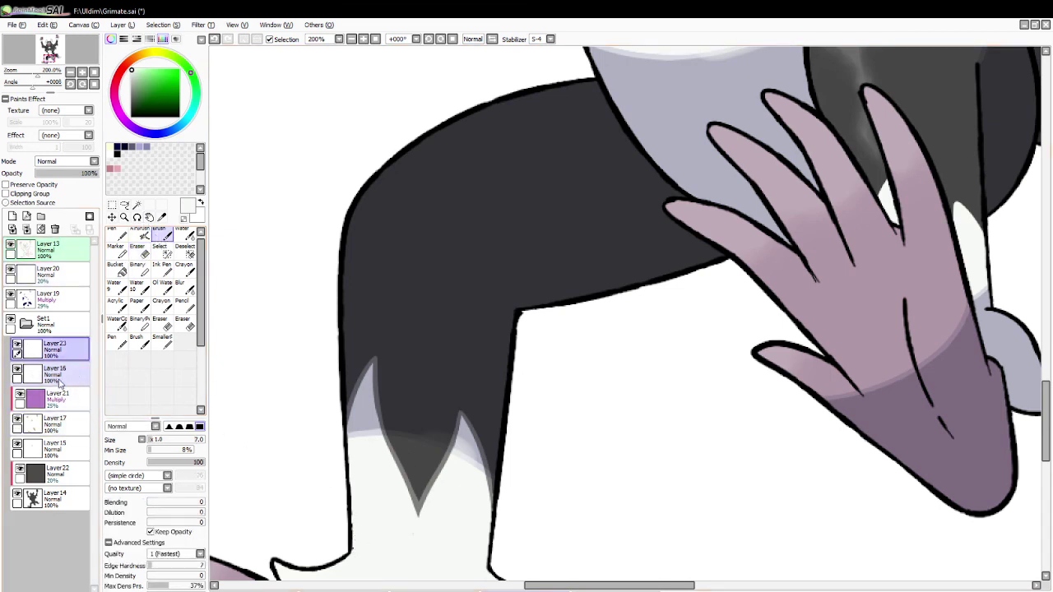
left_click(161, 218)
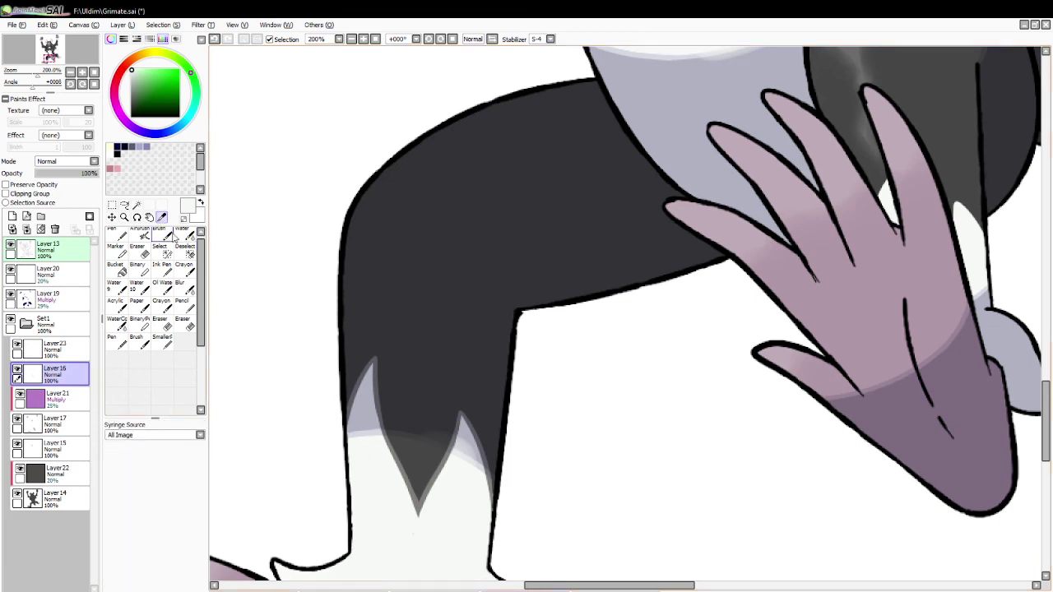
left_click(424, 498)
left_click_drag(589, 587, 654, 578)
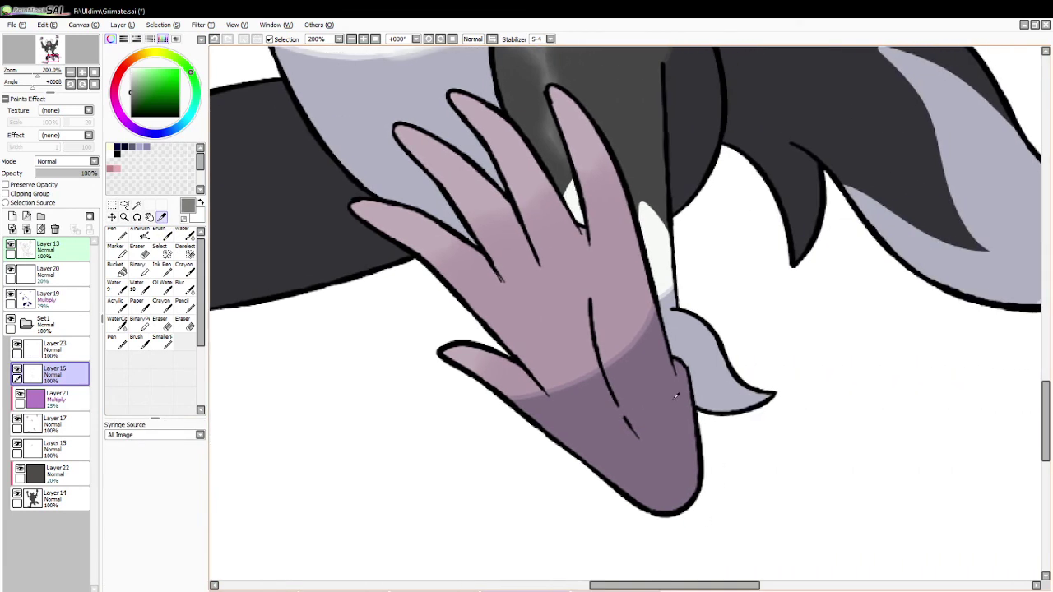
left_click(159, 236)
left_click(57, 349)
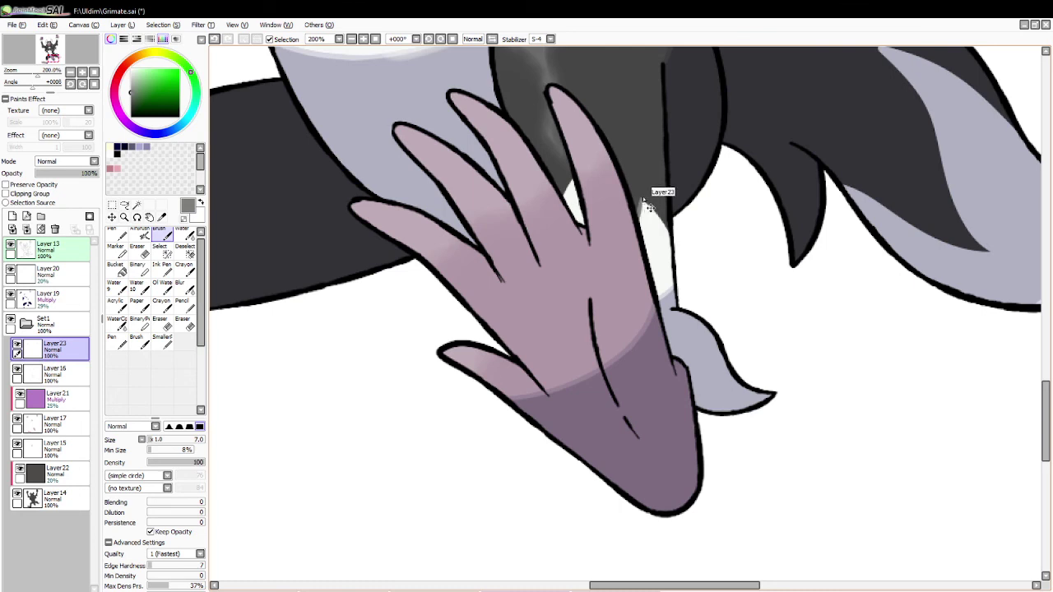
left_click_drag(643, 199, 666, 229)
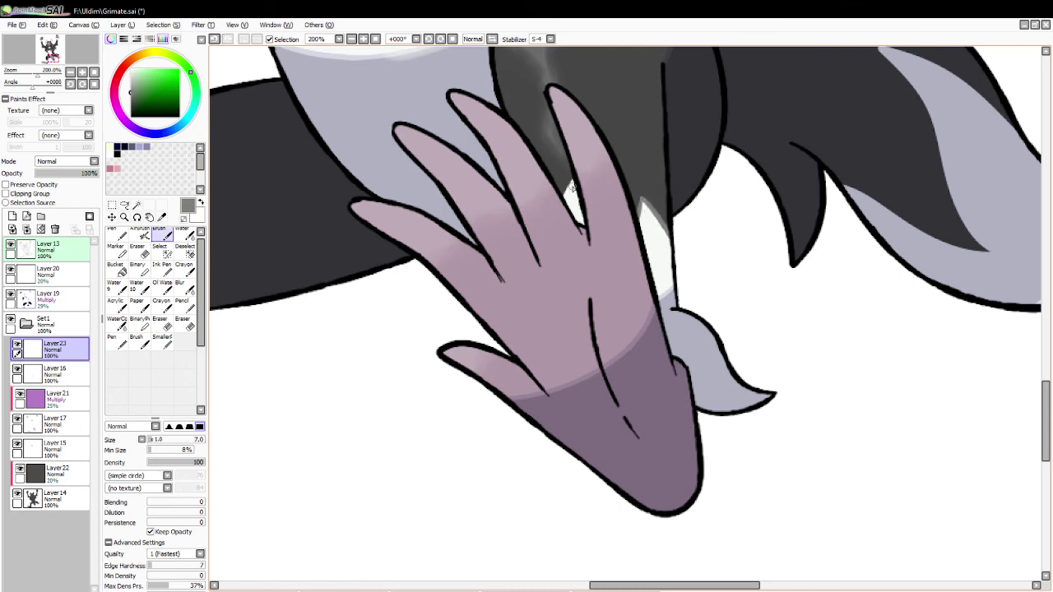
Clean up the outline around the hand's uppermost fingertip on Layer13 with the size 9 eraser.
left_click(137, 250)
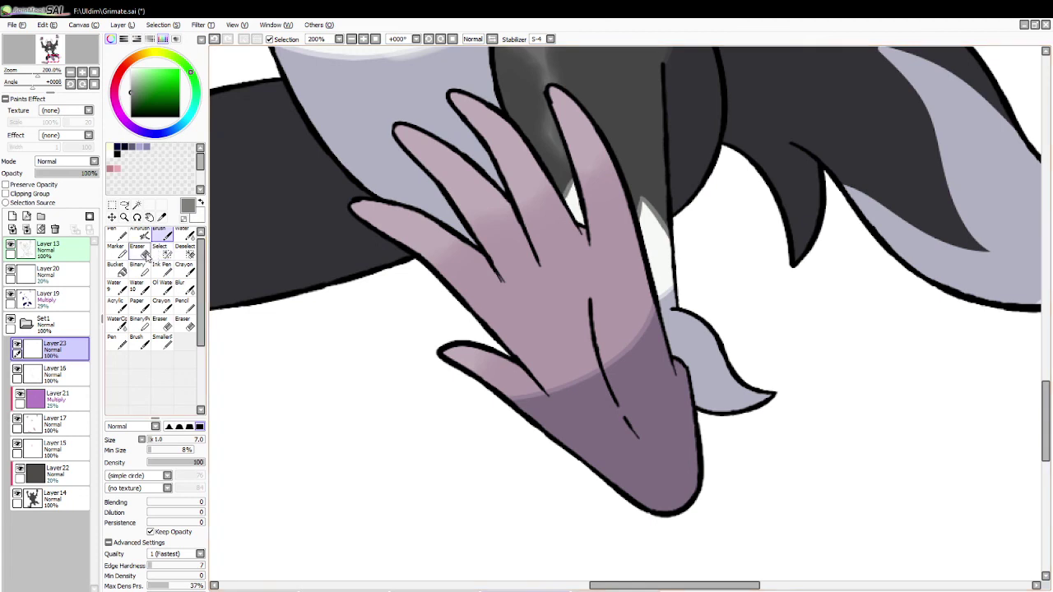
left_click(49, 246)
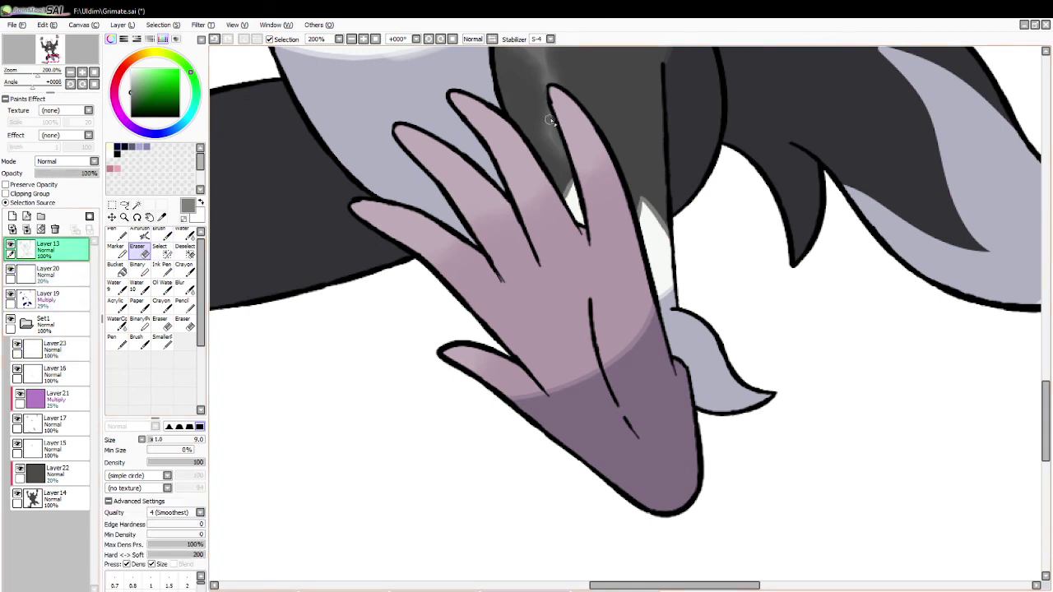
left_click_drag(540, 94, 557, 97)
Paint a grey edge on Layer23 along the lower border of the tail's dark fur, running past its pointed tip.
left_click_drag(1043, 391, 1043, 352)
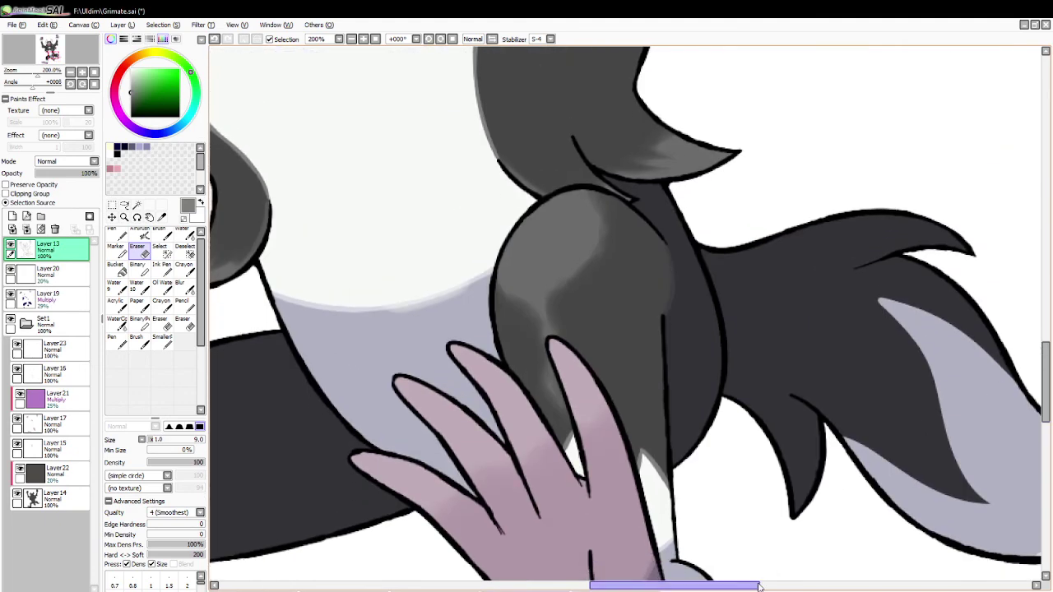
left_click_drag(740, 585, 814, 585)
left_click(162, 236)
left_click(49, 347)
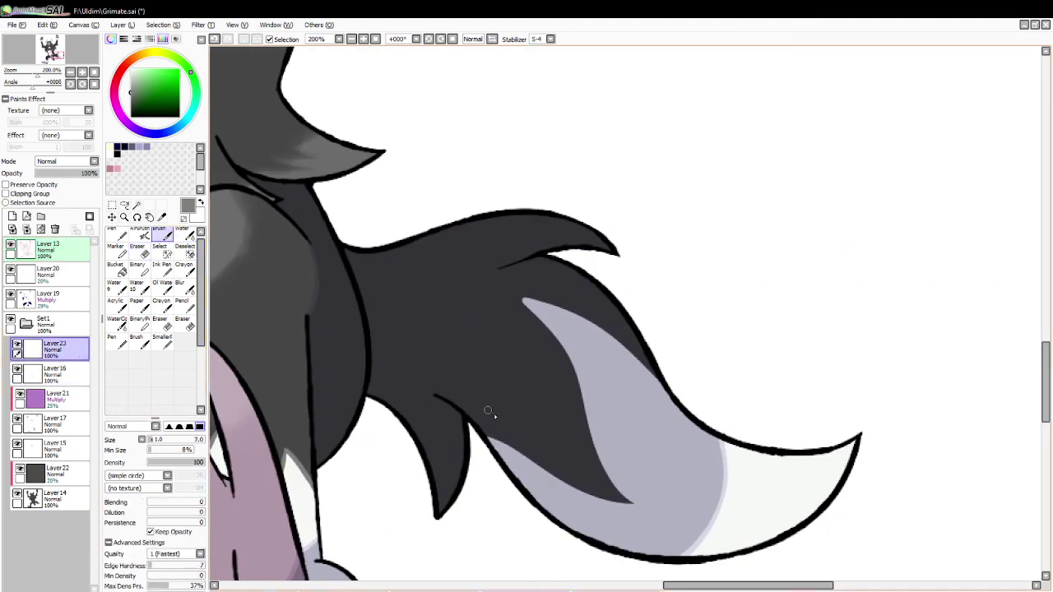
left_click_drag(487, 438, 674, 500)
key("ctrl+z")
mouse_move(490, 438)
left_mouse_down()
mouse_move(580, 486)
mouse_move(657, 492)
left_mouse_up()
key("ctrl+z")
mouse_move(485, 437)
left_mouse_down()
mouse_move(565, 482)
mouse_move(677, 503)
left_mouse_up()
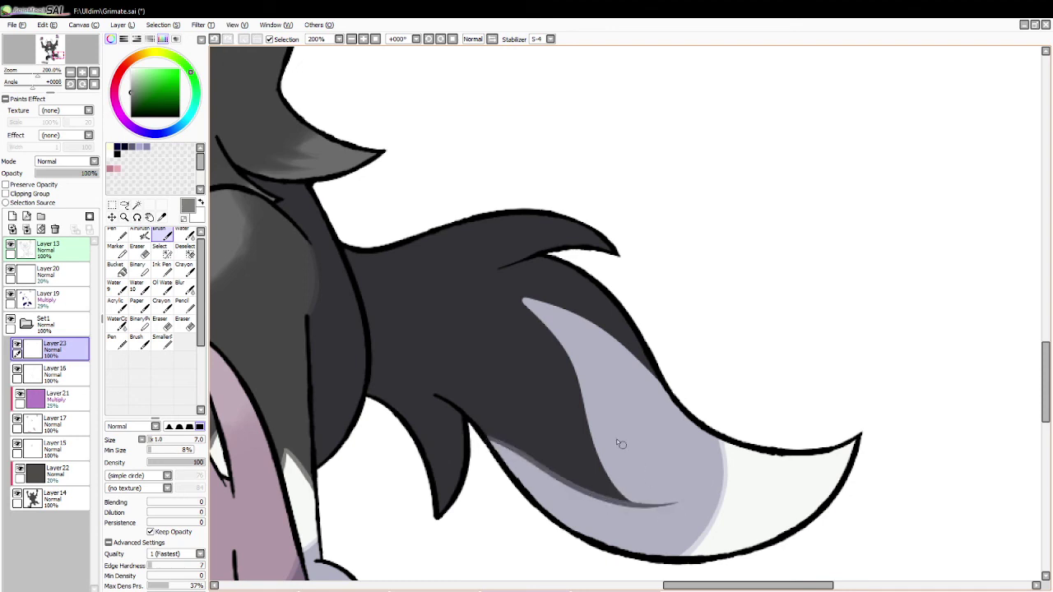
Select the tail's fur region and paint a grey edge on Layer23 along the dark fur's curved border with the inner pale patch.
left_click(136, 204)
left_click(345, 294)
left_click(162, 236)
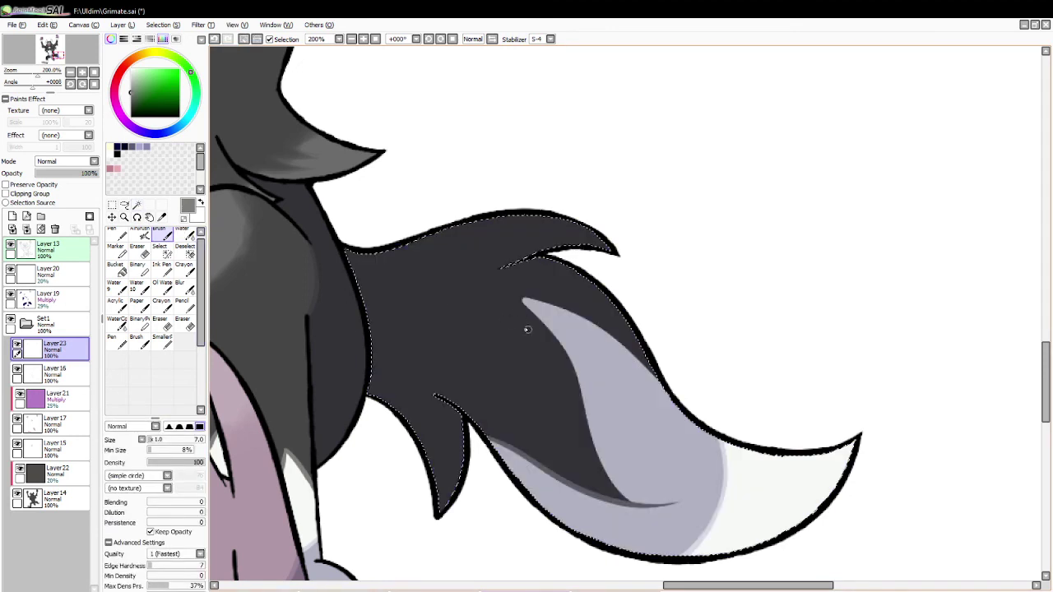
left_click_drag(524, 300, 649, 523)
key("ctrl+z")
mouse_move(523, 300)
left_mouse_down()
mouse_move(603, 473)
mouse_move(667, 519)
left_mouse_up()
key("ctrl+z")
mouse_move(523, 301)
left_mouse_down()
mouse_move(545, 324)
mouse_move(593, 437)
mouse_move(670, 517)
left_mouse_up()
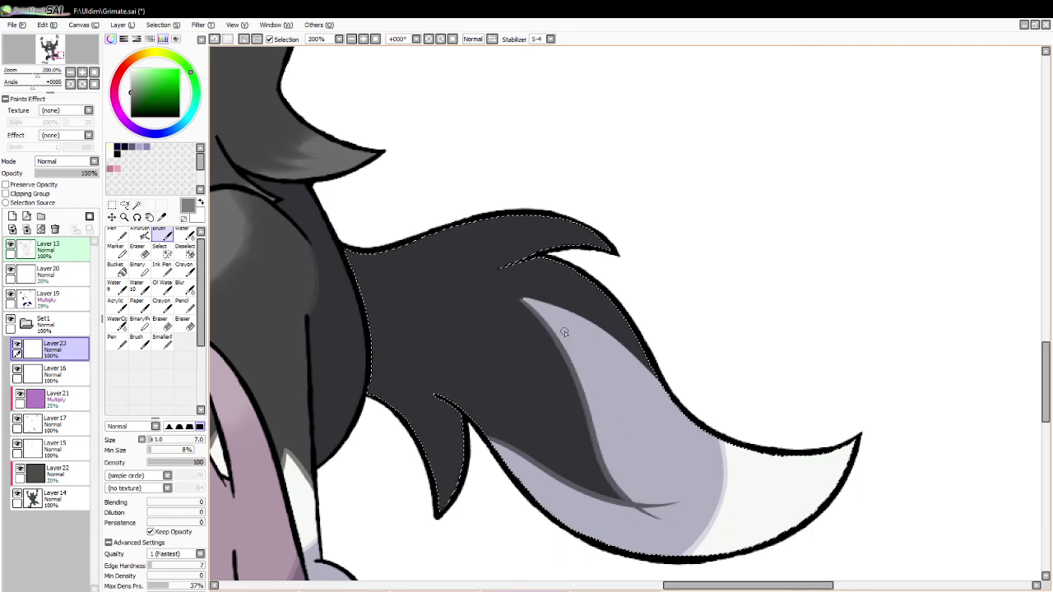
Paint a grey edge along the tail's upper pale border and tip, and erase the overshooting ends at the dark fur's lower point.
mouse_move(516, 296)
left_mouse_down()
mouse_move(619, 343)
mouse_move(671, 391)
left_mouse_up()
left_click_drag(520, 300, 551, 332)
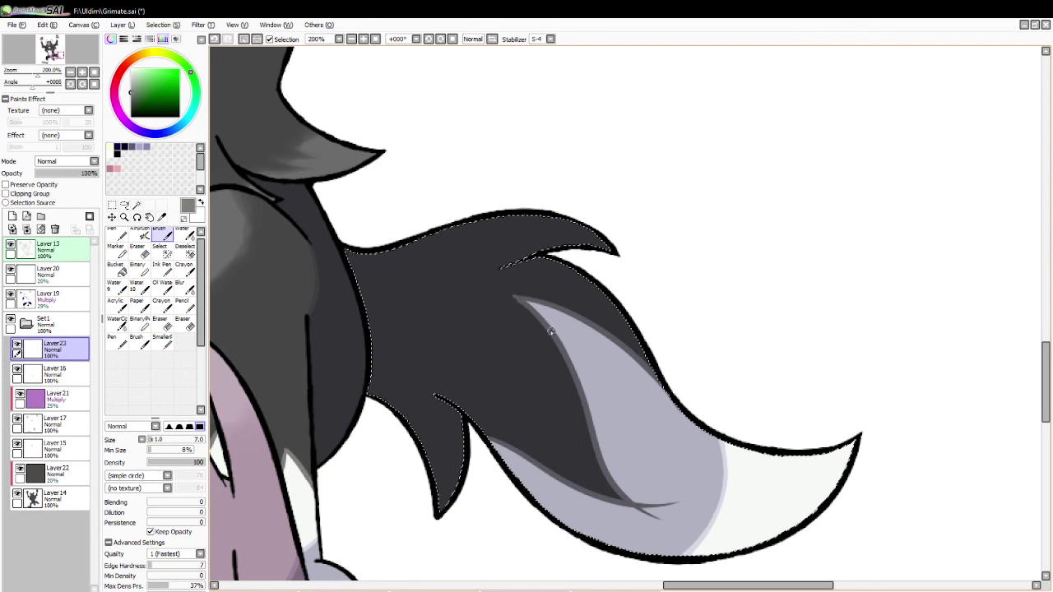
key("ctrl+z")
left_click_drag(520, 298, 553, 332)
key("e")
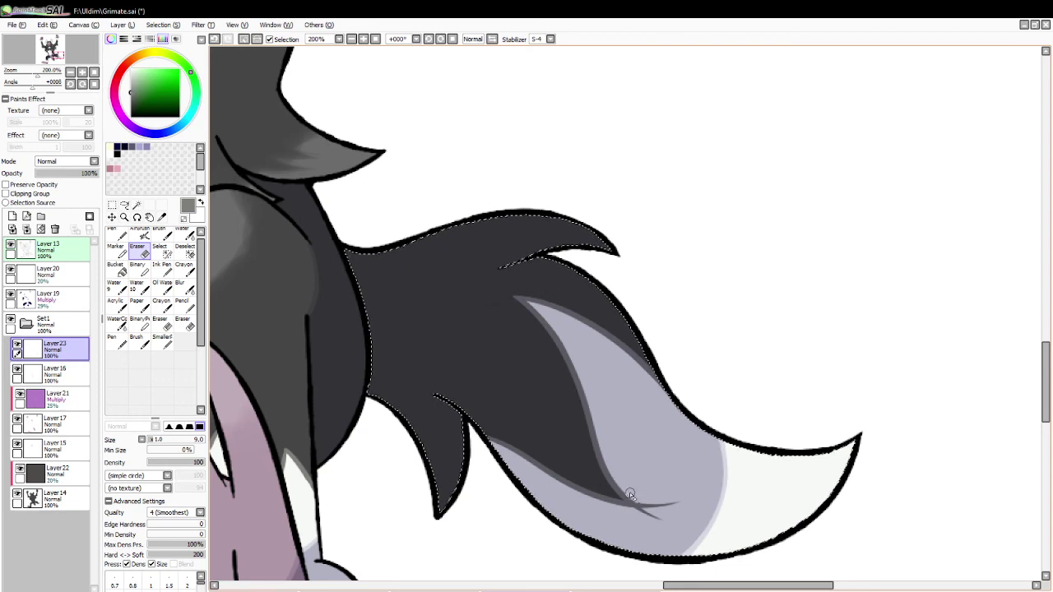
mouse_move(631, 496)
left_mouse_down()
mouse_move(675, 520)
mouse_move(644, 511)
left_mouse_up()
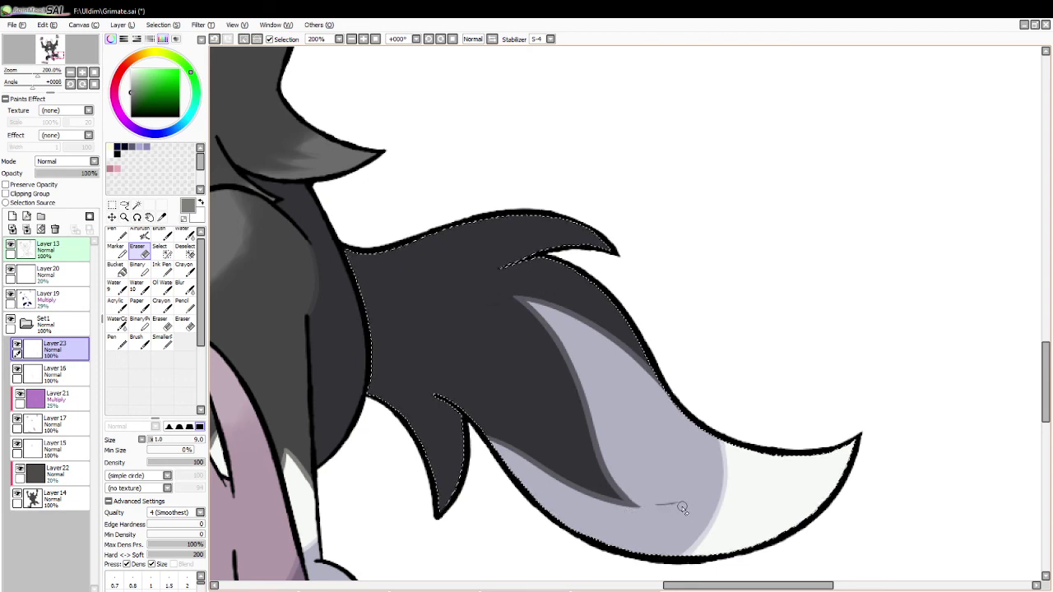
Select the head's fur region and paint a grey edge on Layer23 along the left side of the dark fur above the white chest tuft.
left_click_drag(709, 585, 585, 586)
left_click_drag(1038, 353, 1019, 248)
left_click(136, 204)
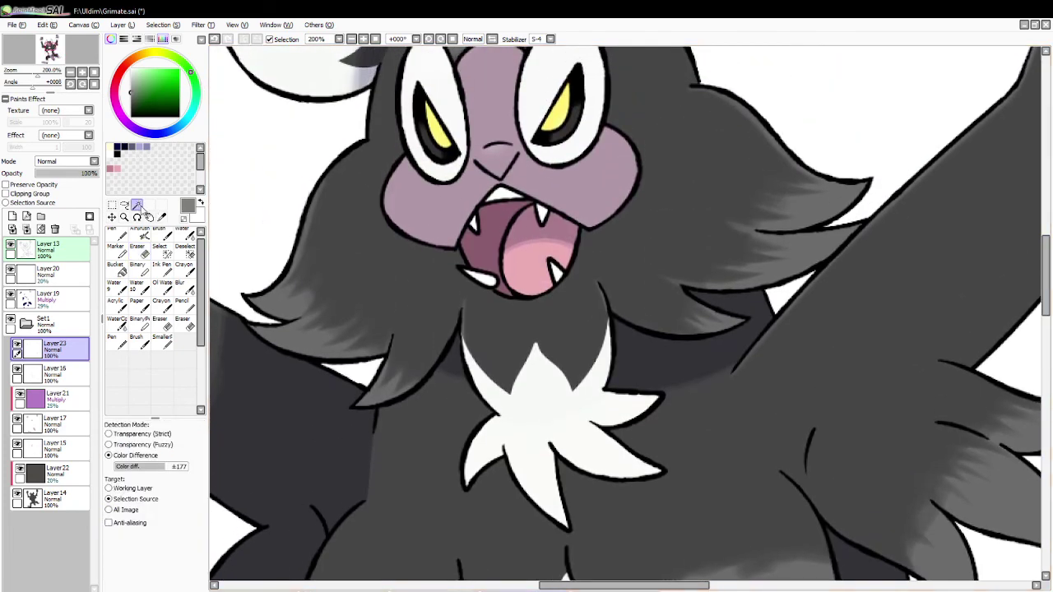
left_click(348, 263)
left_click(162, 236)
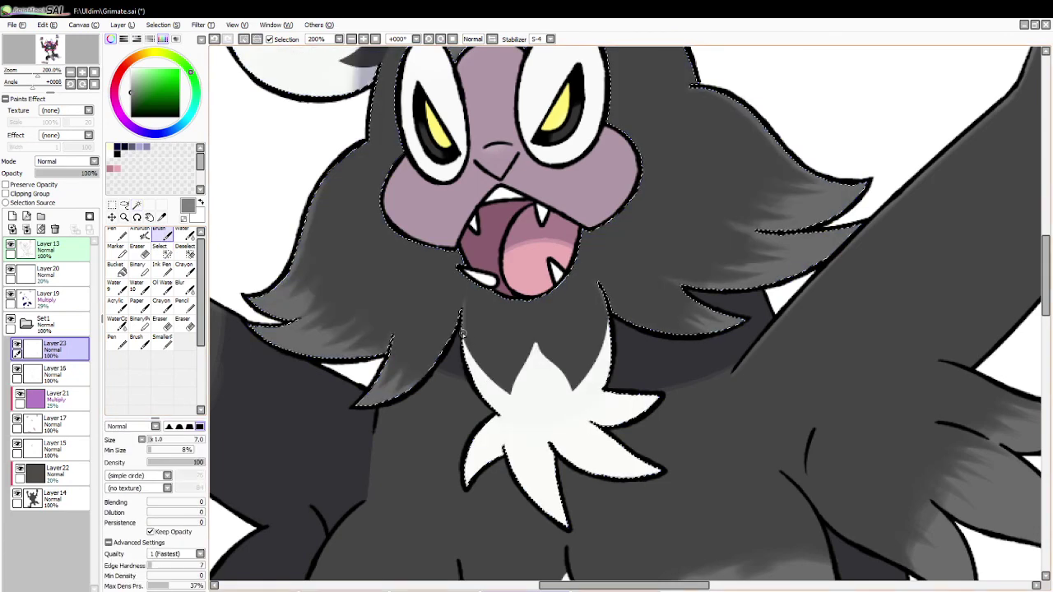
left_click_drag(462, 338, 511, 398)
key("ctrl+z")
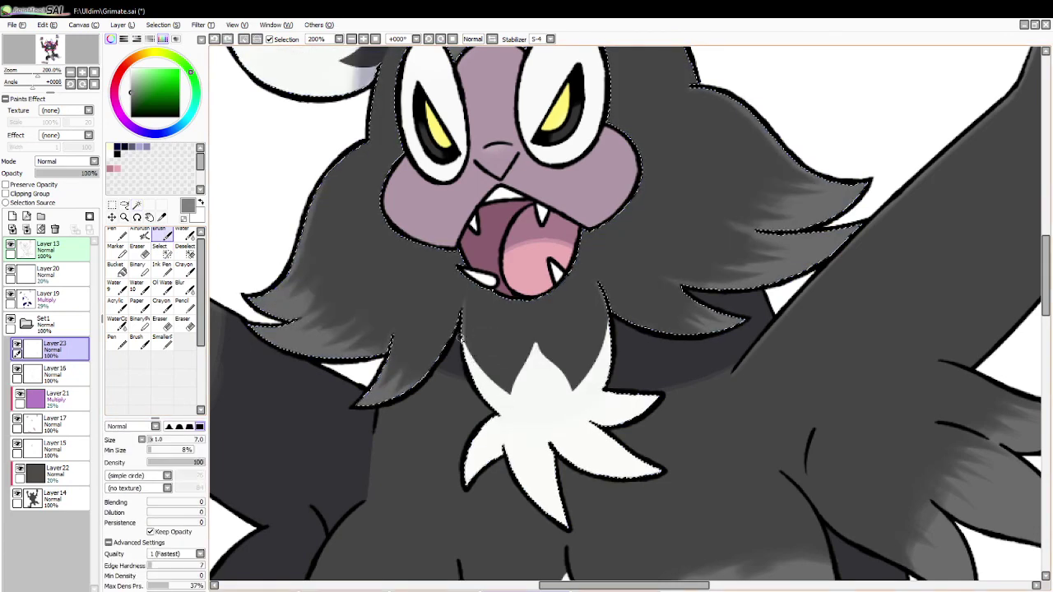
left_click_drag(462, 339, 514, 399)
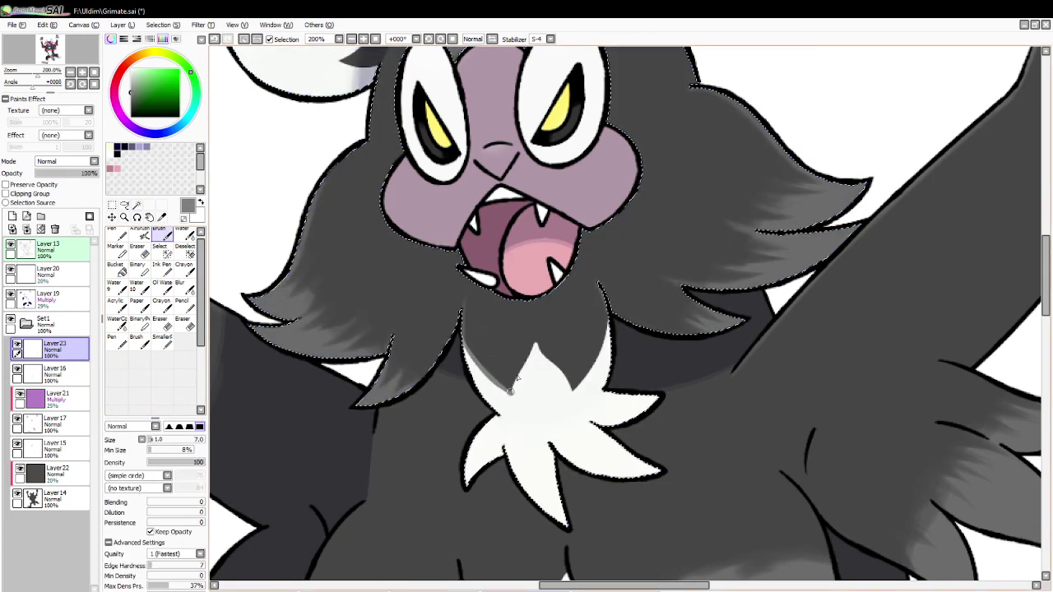
Paint grey edges along the chest tuft's central white peak and right border, cleaning up the overshoots with the size 9 eraser.
left_click_drag(536, 343, 573, 395)
key("ctrl+z")
key("ctrl+z")
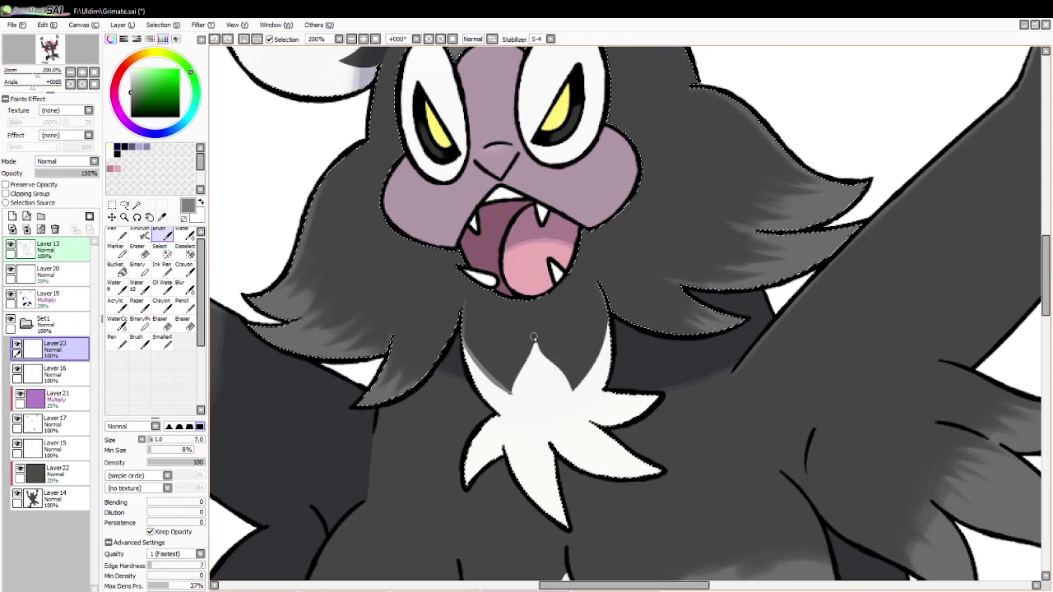
left_click_drag(535, 336, 512, 406)
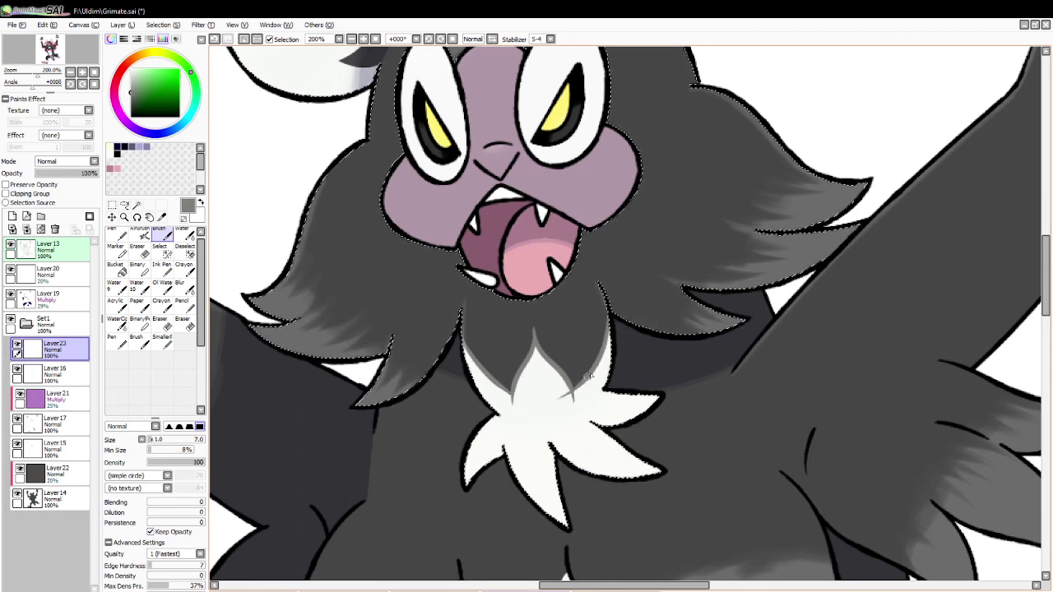
key("e")
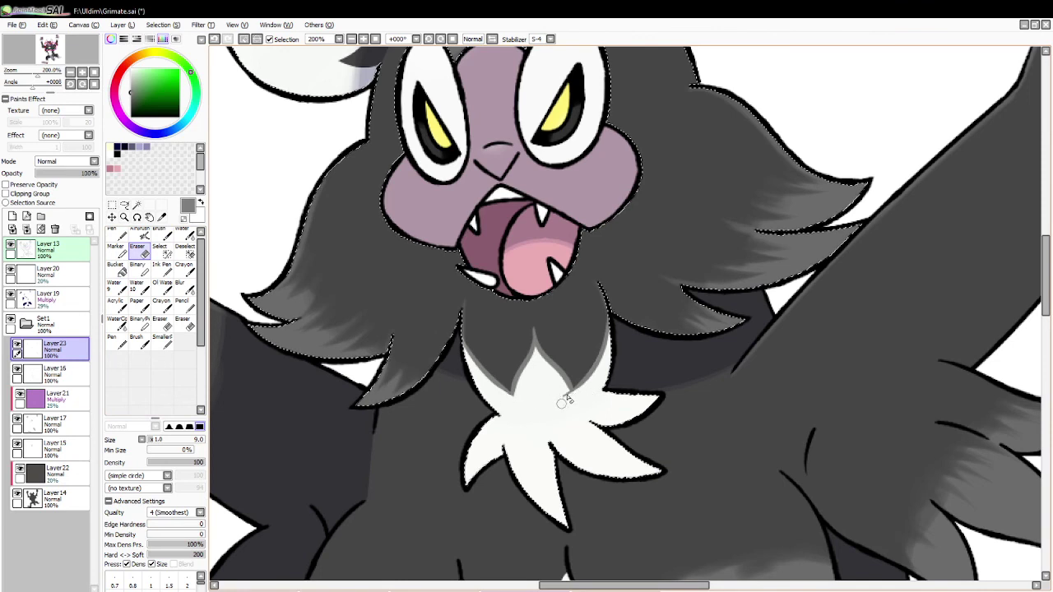
key("b")
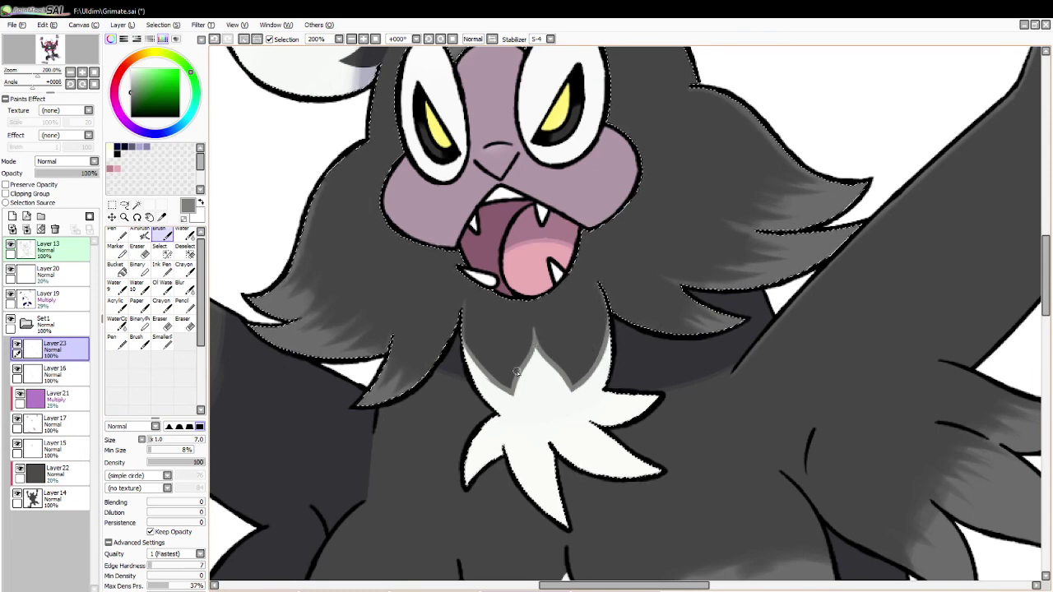
key("e")
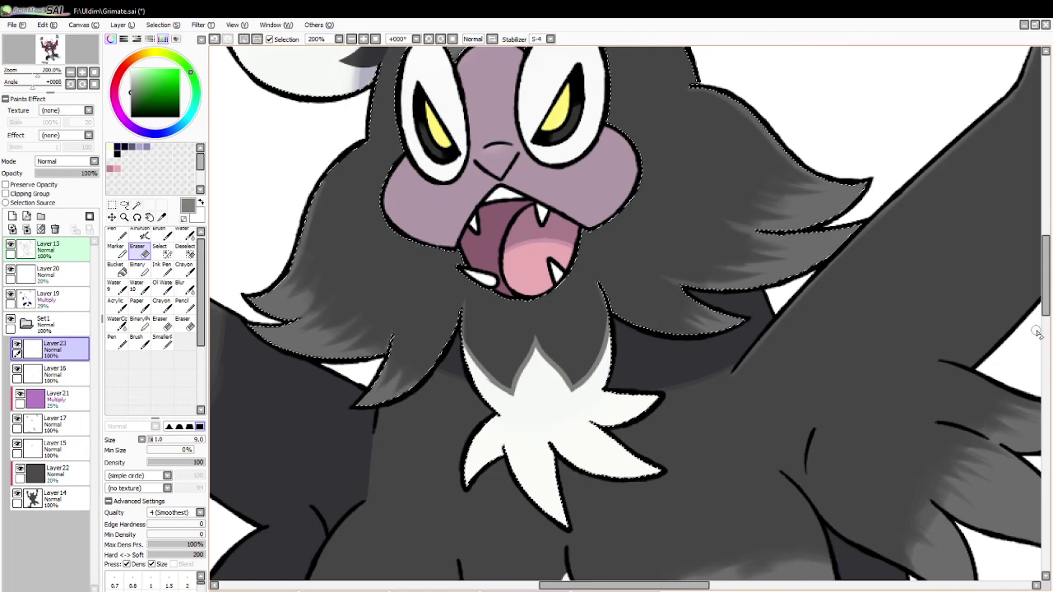
Paint grey edges on Layer23 around the upper two dark fur points of the right ear.
left_click_drag(1045, 306, 1045, 252)
key("b")
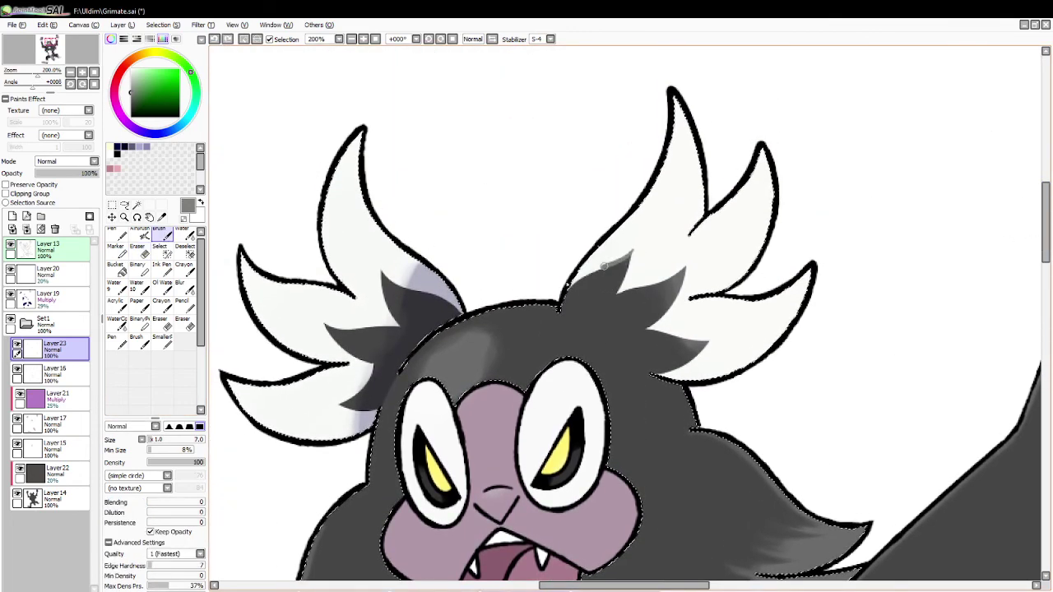
left_click_drag(615, 293, 633, 244)
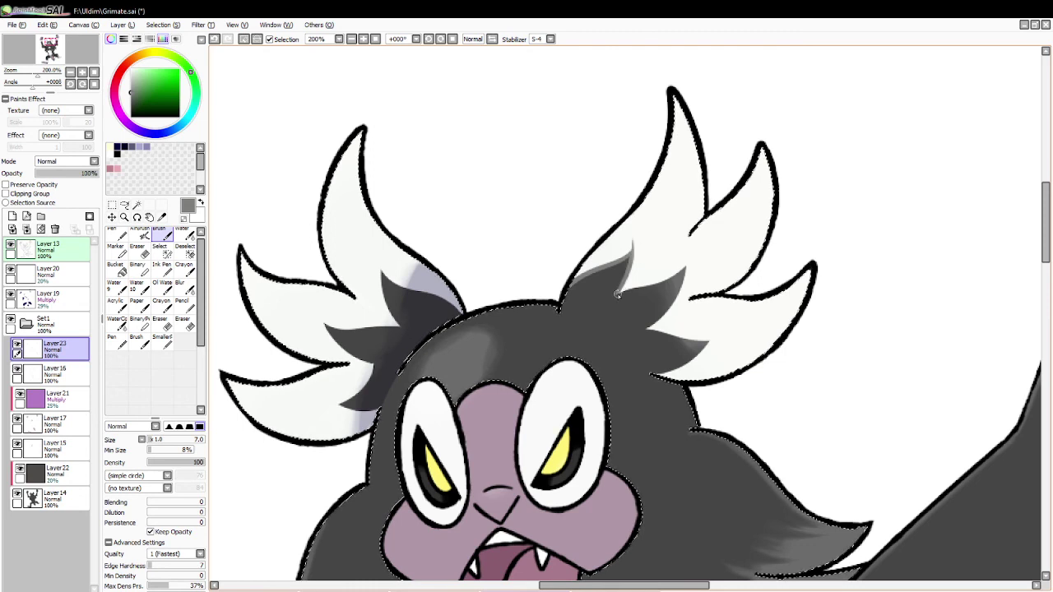
mouse_move(616, 293)
left_mouse_down()
mouse_move(683, 261)
mouse_move(609, 298)
left_mouse_up()
key("ctrl+z")
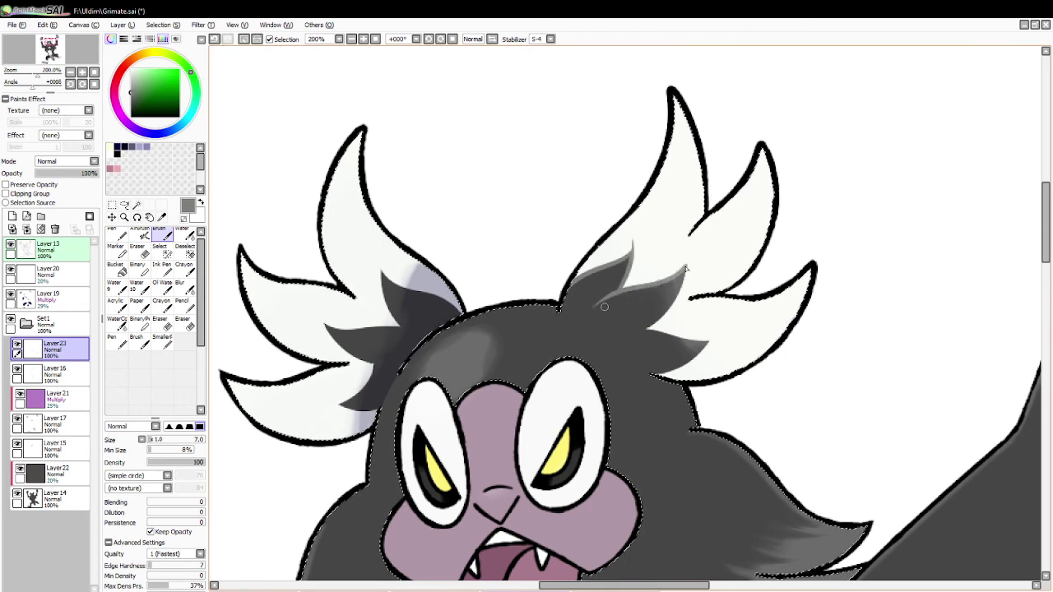
mouse_move(686, 267)
left_mouse_down()
mouse_move(633, 335)
mouse_move(712, 341)
left_mouse_up()
key("ctrl+z")
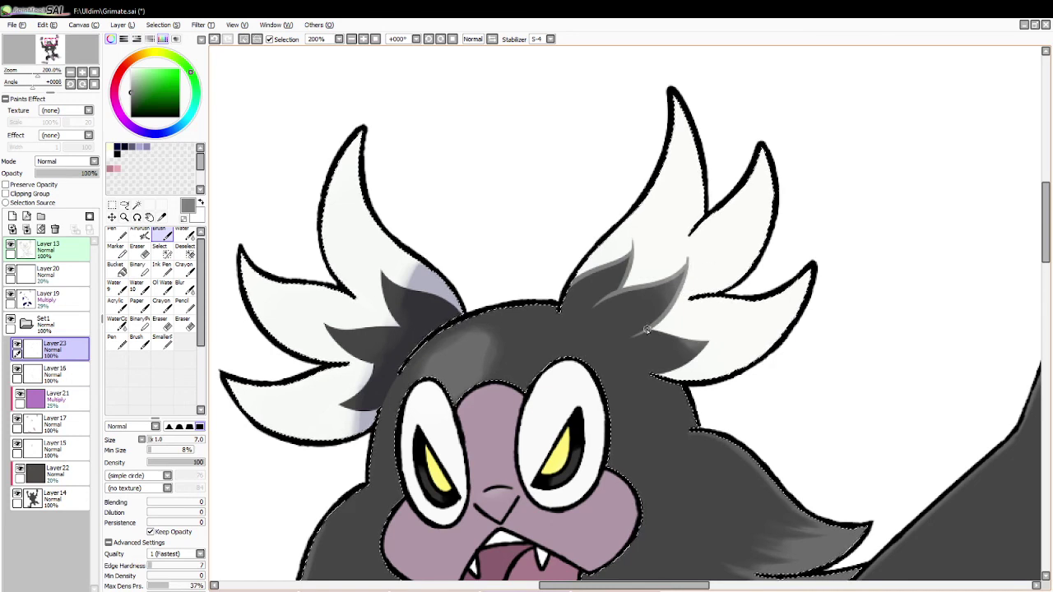
Paint a grey edge around the right ear's lowest dark fur point and erase the stray stroke ends between the points.
mouse_move(649, 329)
left_mouse_down()
mouse_move(722, 337)
mouse_move(651, 376)
left_mouse_up()
key("ctrl+z")
key("ctrl+z")
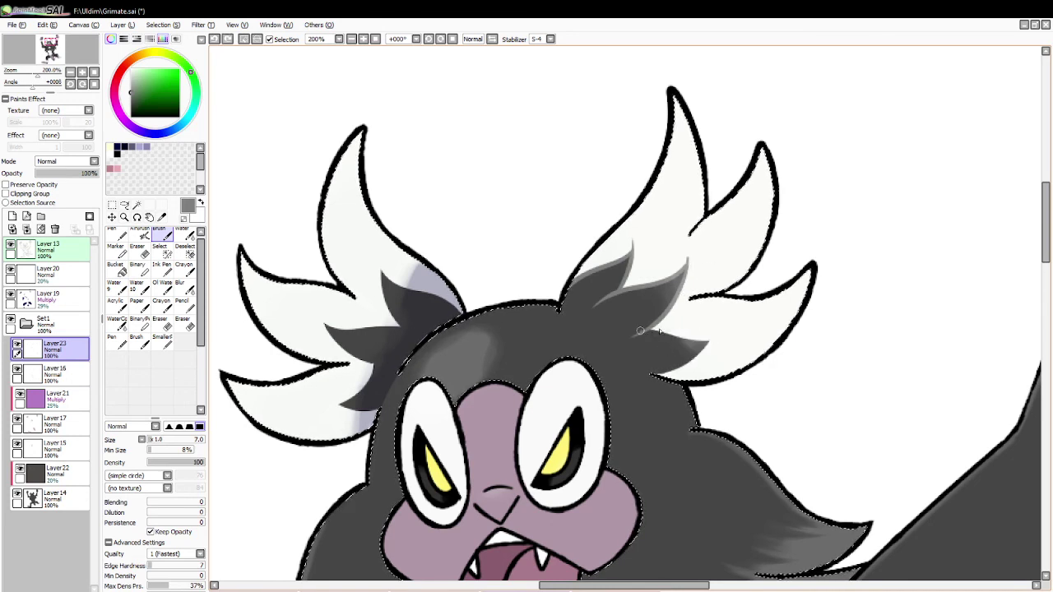
mouse_move(645, 330)
left_mouse_down()
mouse_move(724, 337)
mouse_move(694, 357)
left_mouse_up()
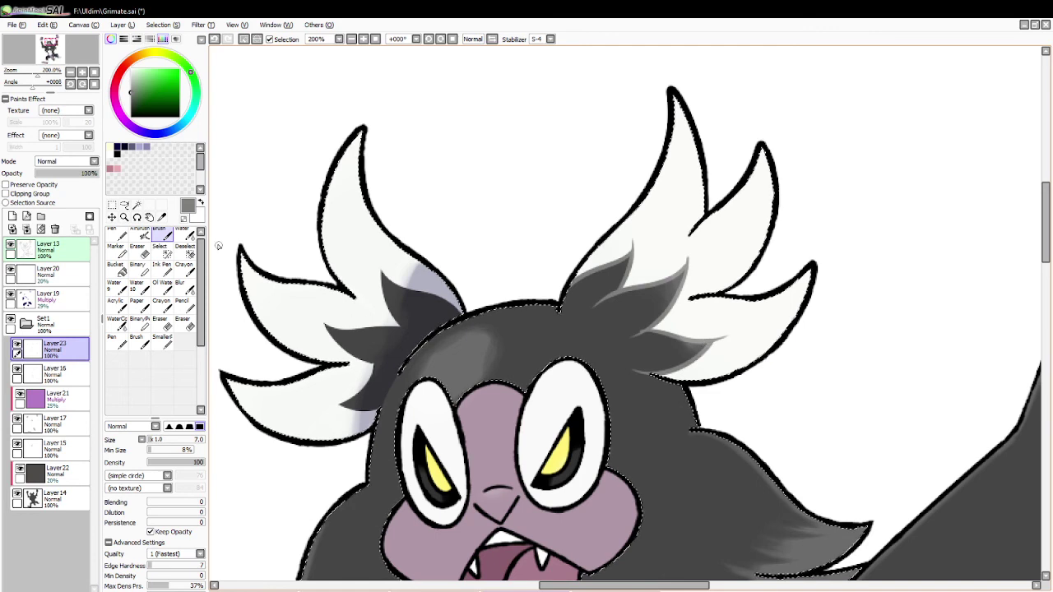
key("e")
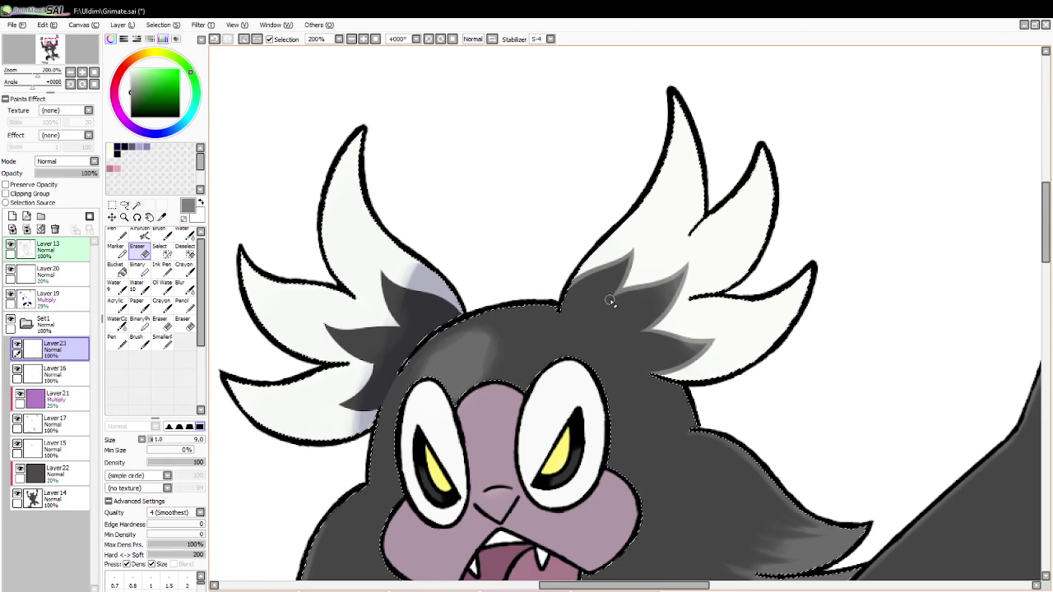
Paint grey edges on Layer23 around the three dark fur points of the left ear with the size 7 brush.
left_click(160, 234)
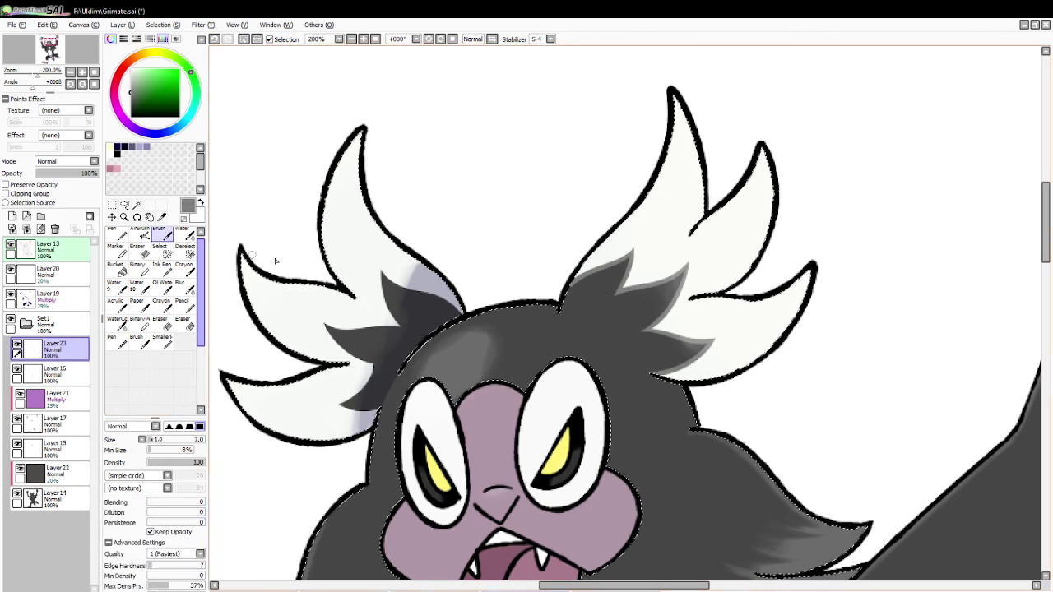
key("ctrl+z")
left_click_drag(383, 274, 408, 336)
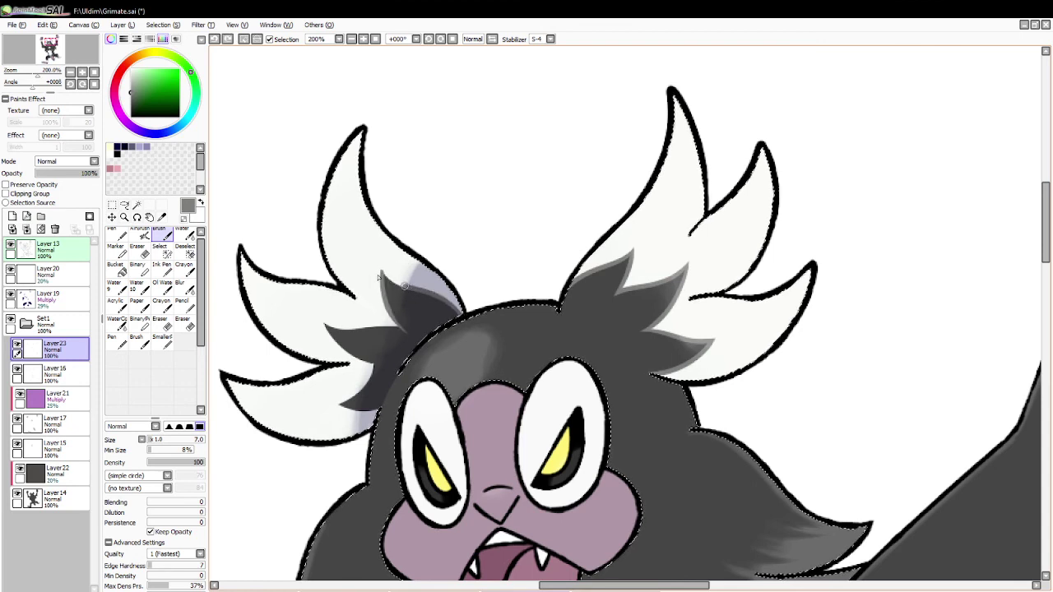
left_click_drag(379, 278, 375, 263)
mouse_move(326, 323)
left_mouse_down()
mouse_move(375, 356)
mouse_move(322, 322)
mouse_move(330, 337)
mouse_move(374, 351)
mouse_move(322, 321)
mouse_move(406, 330)
mouse_move(322, 321)
mouse_move(412, 332)
mouse_move(377, 340)
mouse_move(372, 380)
mouse_move(381, 365)
mouse_move(361, 394)
mouse_move(377, 364)
mouse_move(320, 411)
mouse_move(350, 409)
mouse_move(374, 364)
mouse_move(323, 411)
mouse_move(393, 411)
mouse_move(339, 407)
mouse_move(391, 407)
mouse_move(345, 413)
mouse_move(336, 406)
mouse_move(391, 404)
mouse_move(385, 412)
mouse_move(330, 385)
mouse_move(369, 408)
left_mouse_up()
key("ctrl+z")
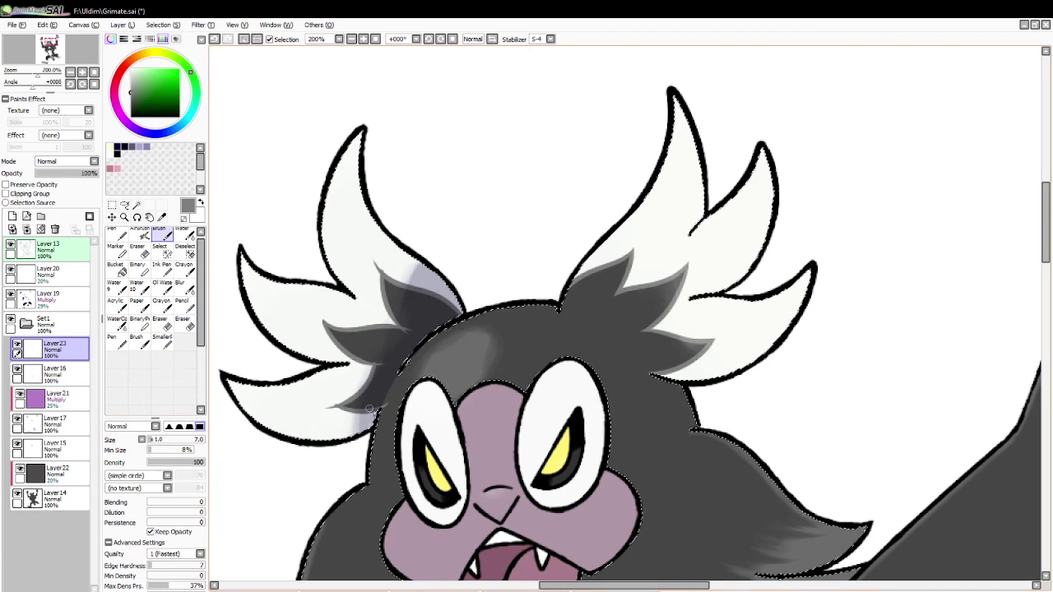
Erase the overshooting grey strokes around the left ear's dark fur points with the size 9 eraser.
key("e")
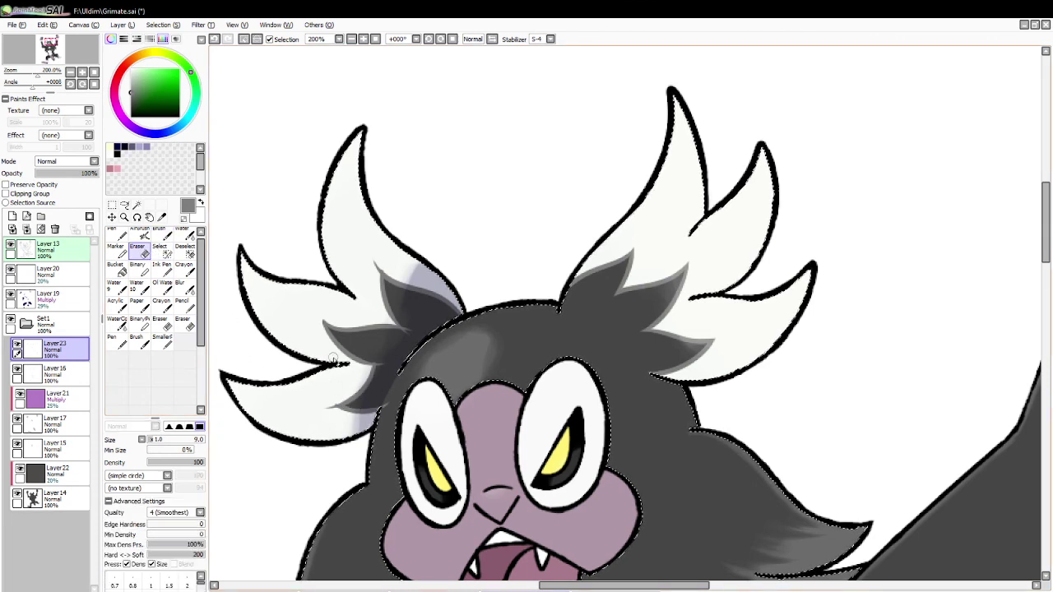
mouse_move(390, 401)
left_mouse_down()
mouse_move(384, 434)
mouse_move(370, 408)
left_mouse_up()
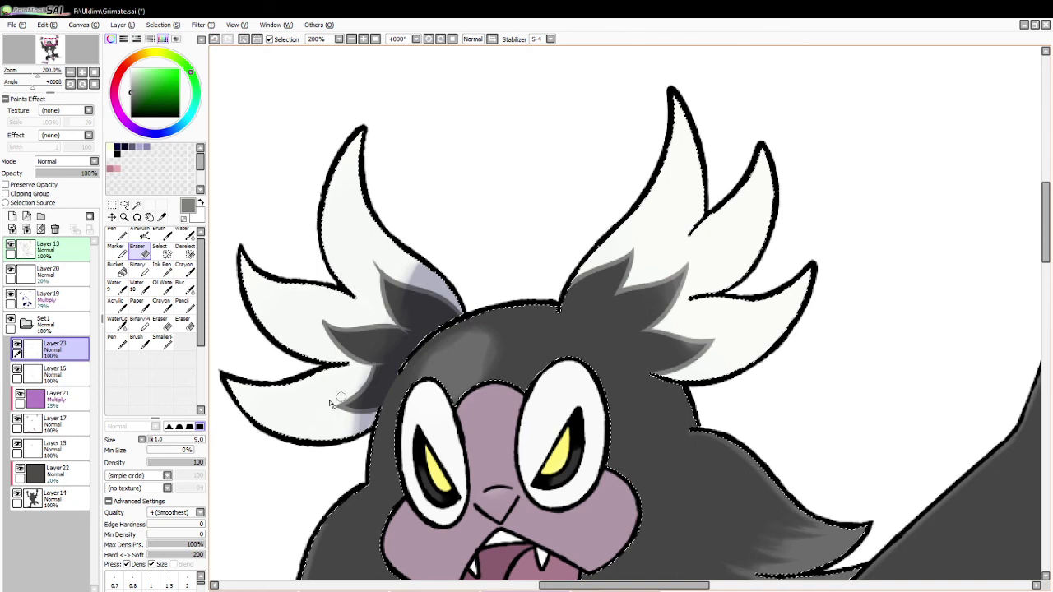
mouse_move(329, 403)
left_mouse_down()
mouse_move(349, 363)
mouse_move(325, 324)
mouse_move(382, 355)
left_mouse_up()
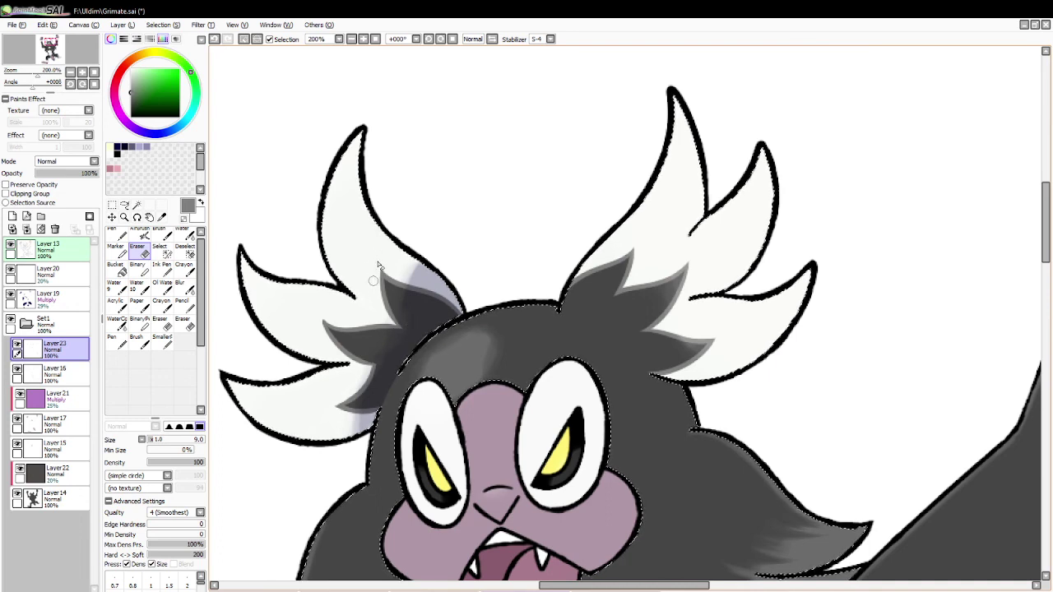
Touch up the grey edges in the notches between the left ear's dark fur points.
key("b")
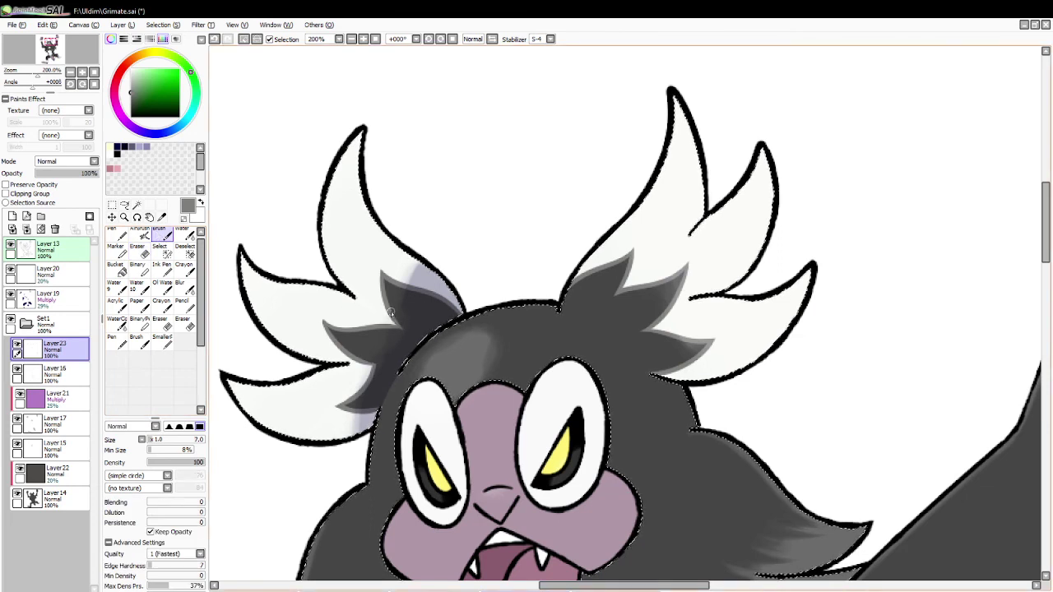
key("ctrl+z")
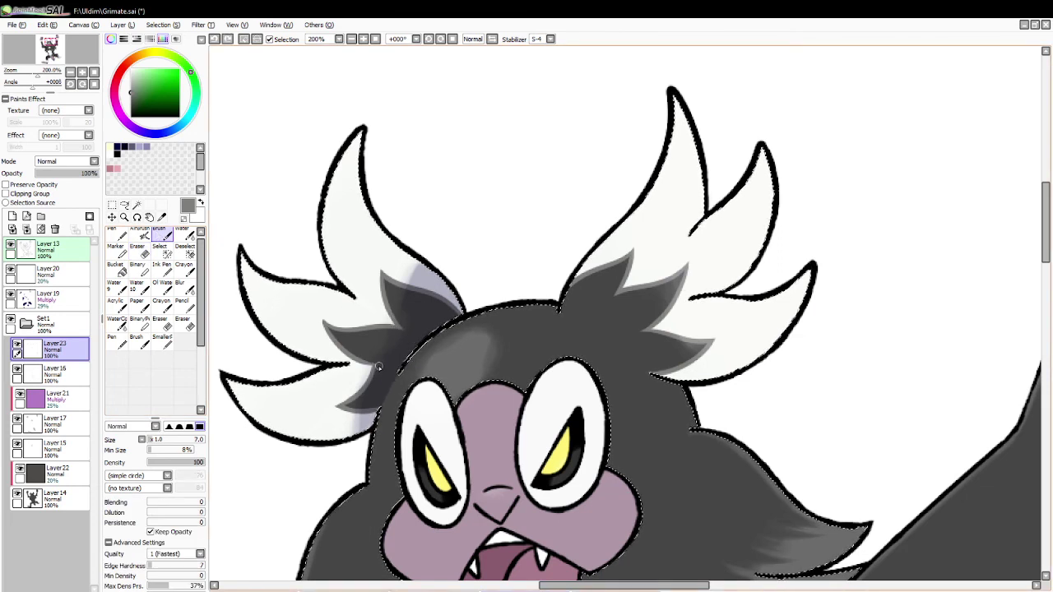
mouse_move(362, 362)
left_mouse_down()
mouse_move(375, 363)
mouse_move(367, 381)
mouse_move(374, 363)
left_mouse_up()
key("ctrl+z")
key("ctrl+z")
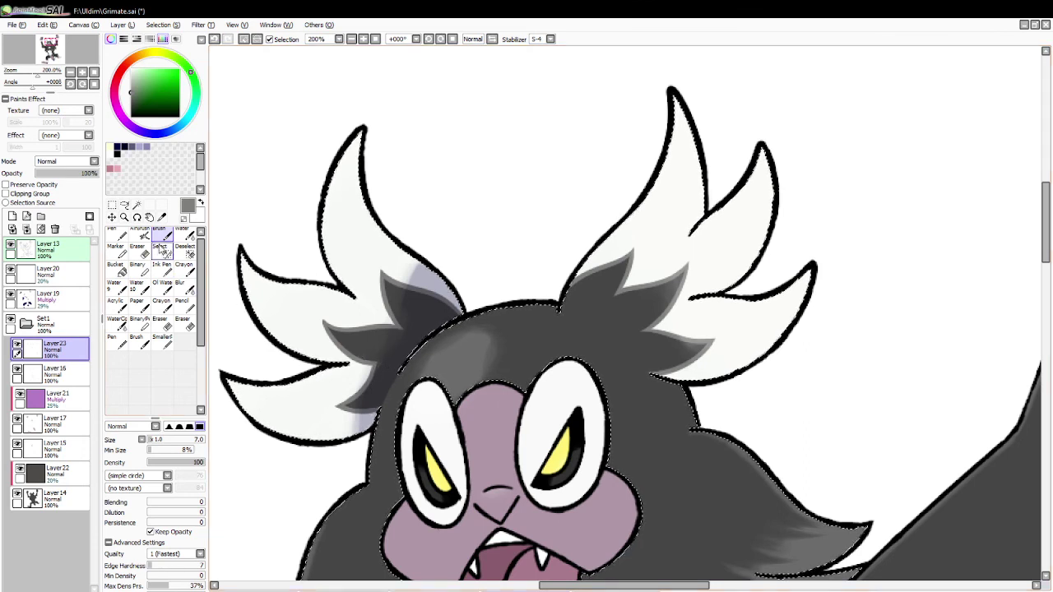
key("e")
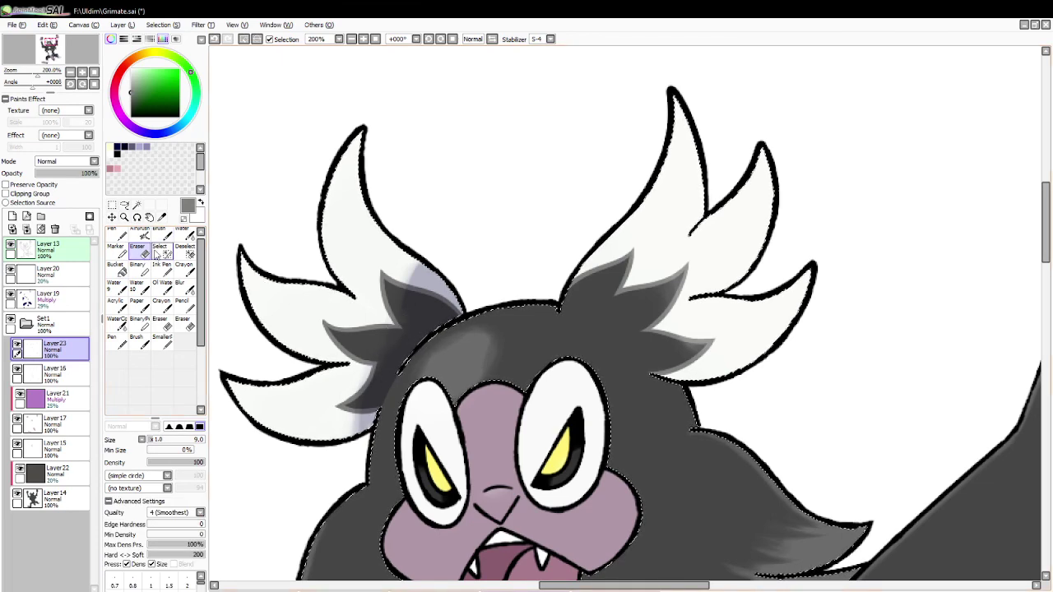
left_click(168, 234)
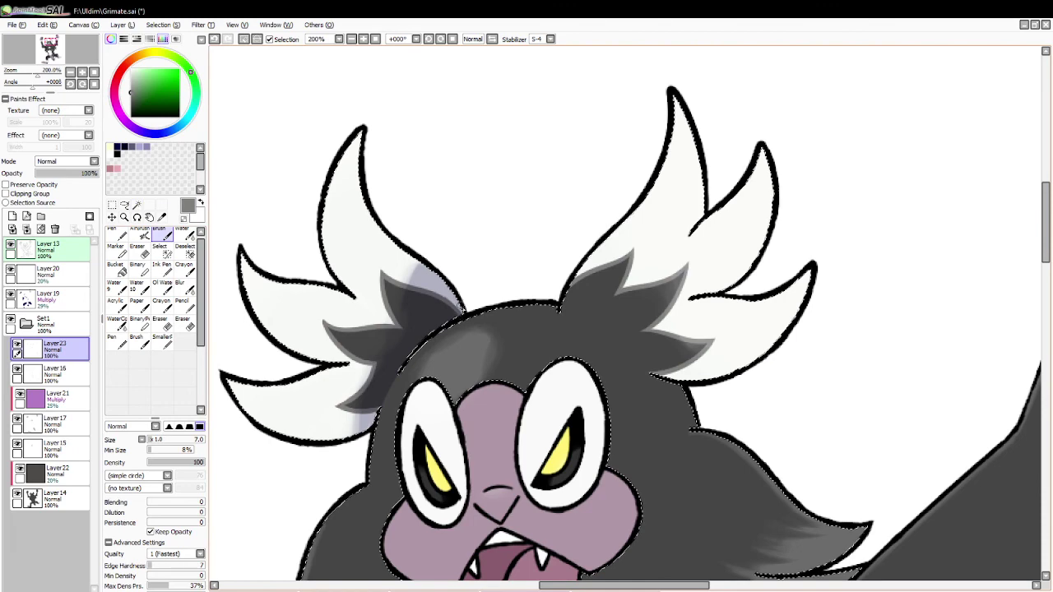
Clear the selection and zoom out to 50% to review the drawing.
left_click(124, 217)
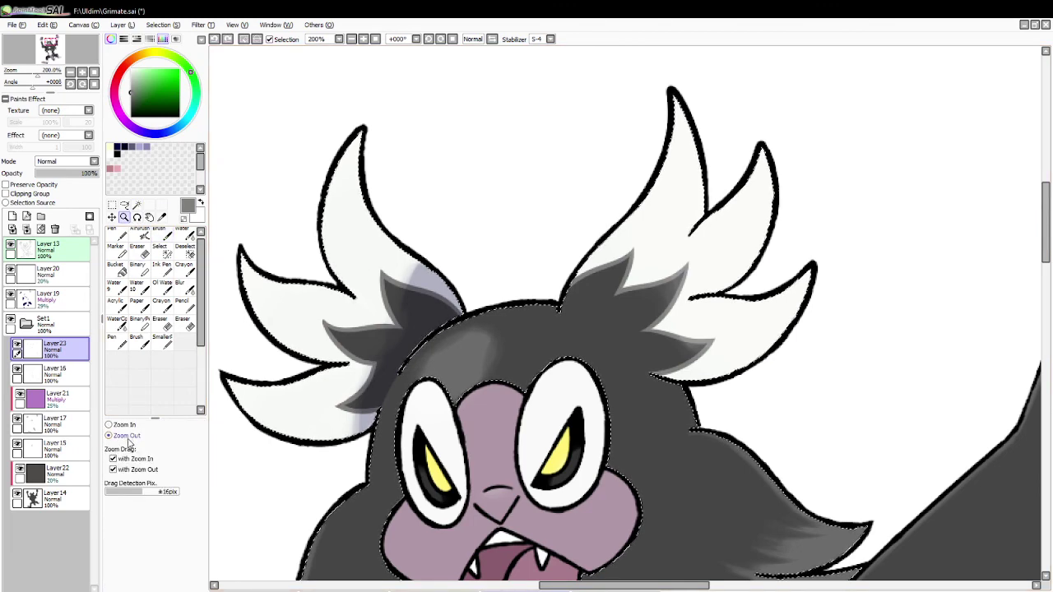
left_click(344, 311)
left_click(343, 311)
left_click(344, 311)
left_click(245, 39)
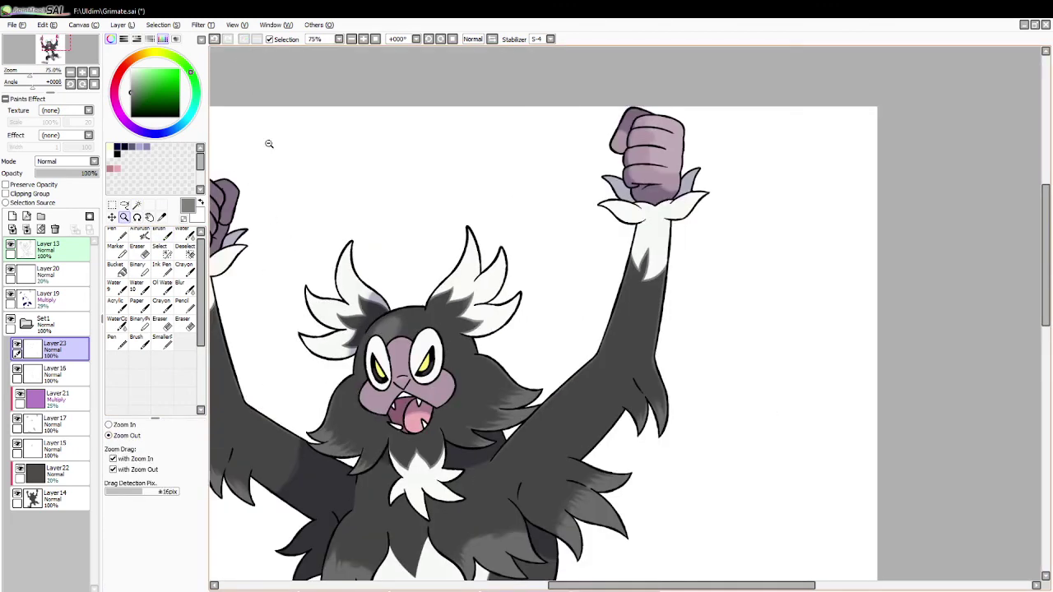
left_click(389, 434)
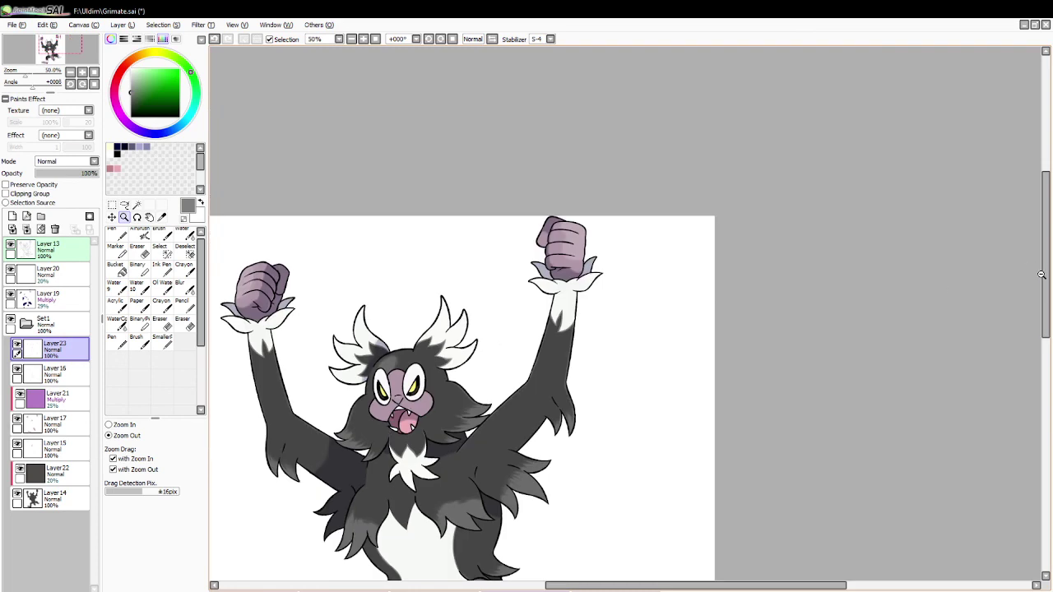
Merge the clipped Layer22 down into Layer14.
left_click_drag(1041, 274, 1041, 341)
left_click_drag(609, 586, 578, 587)
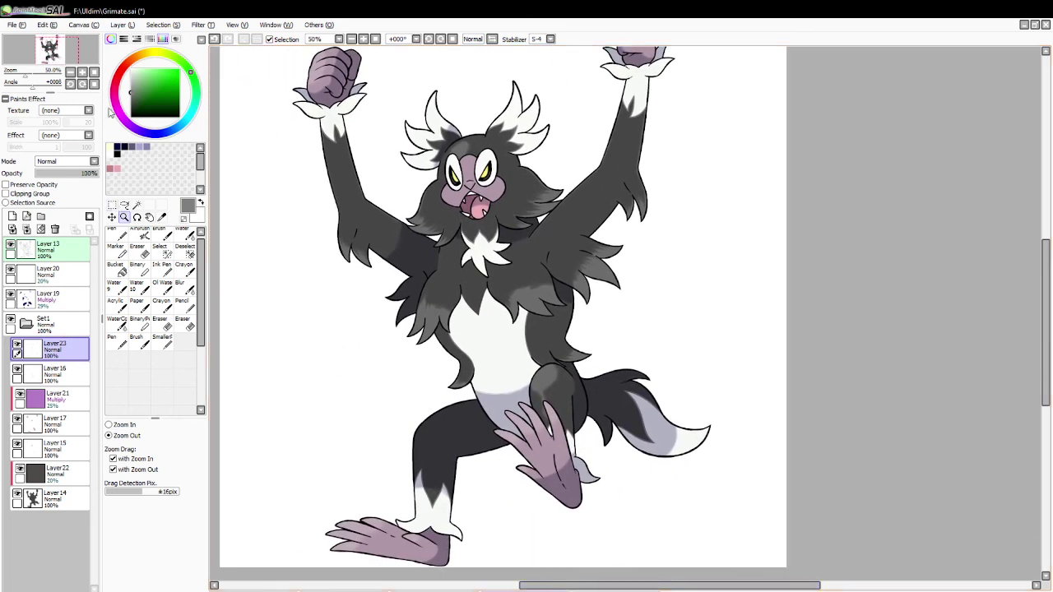
left_click(51, 472)
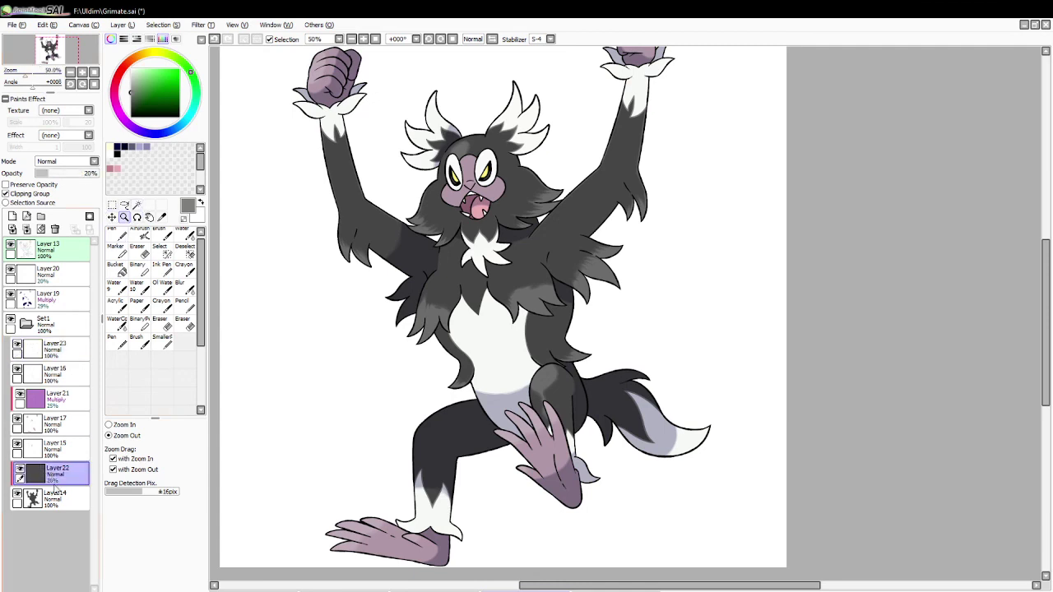
left_click(27, 231)
Sample a dark colour from the chest fur and add a new layer above Layer14 as a clipping group.
left_click(162, 218)
left_click(509, 262)
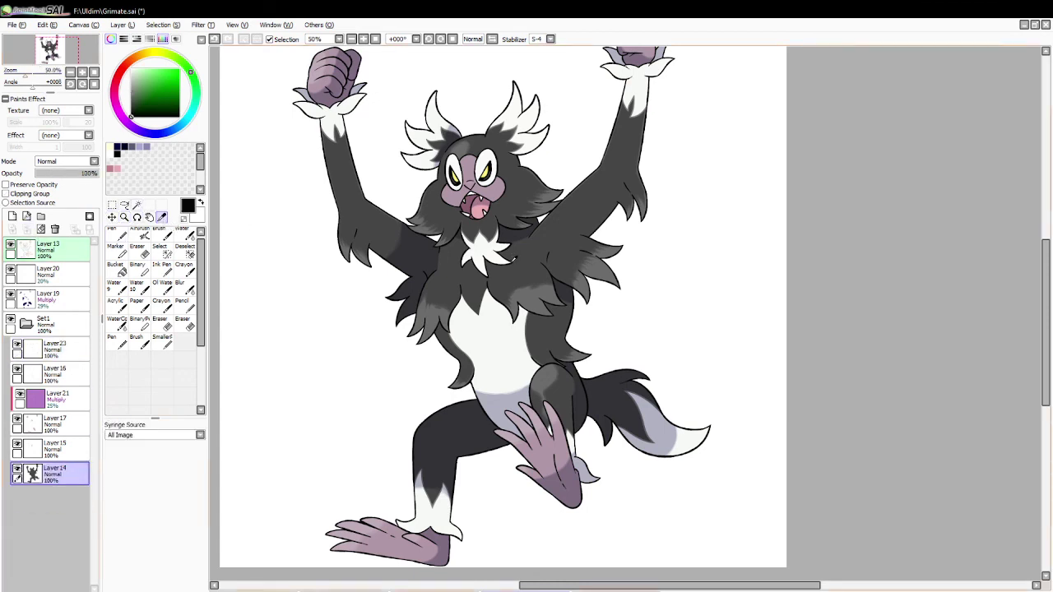
left_click(12, 216)
left_click(5, 193)
Set up the Airbrush with the Noise shape, the Dirt 07 texture and a brush size of 300.
left_click(140, 236)
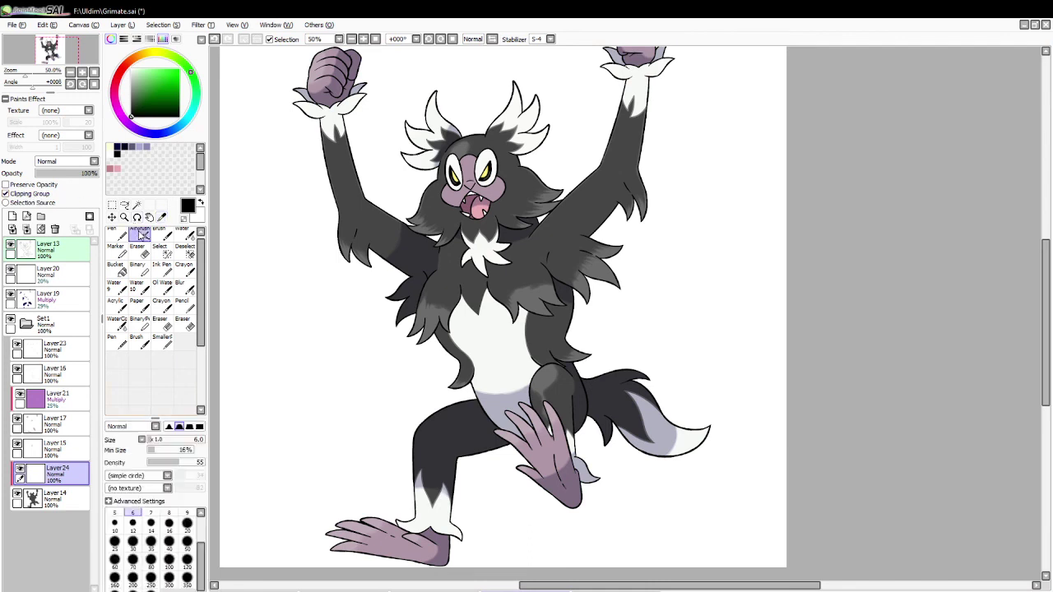
left_click(140, 475)
left_click(146, 498)
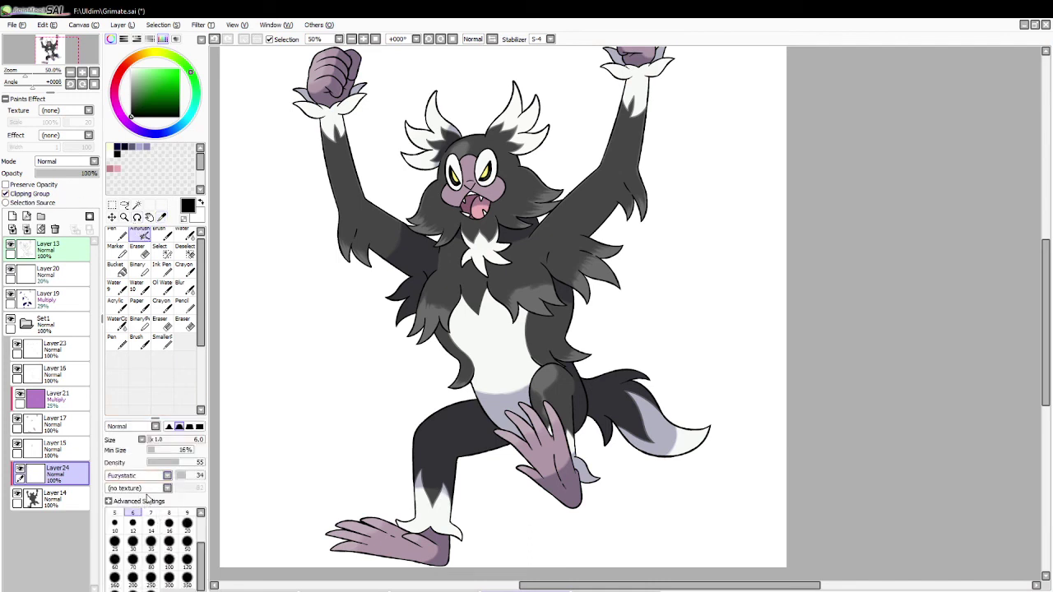
left_click(164, 476)
left_click(166, 494)
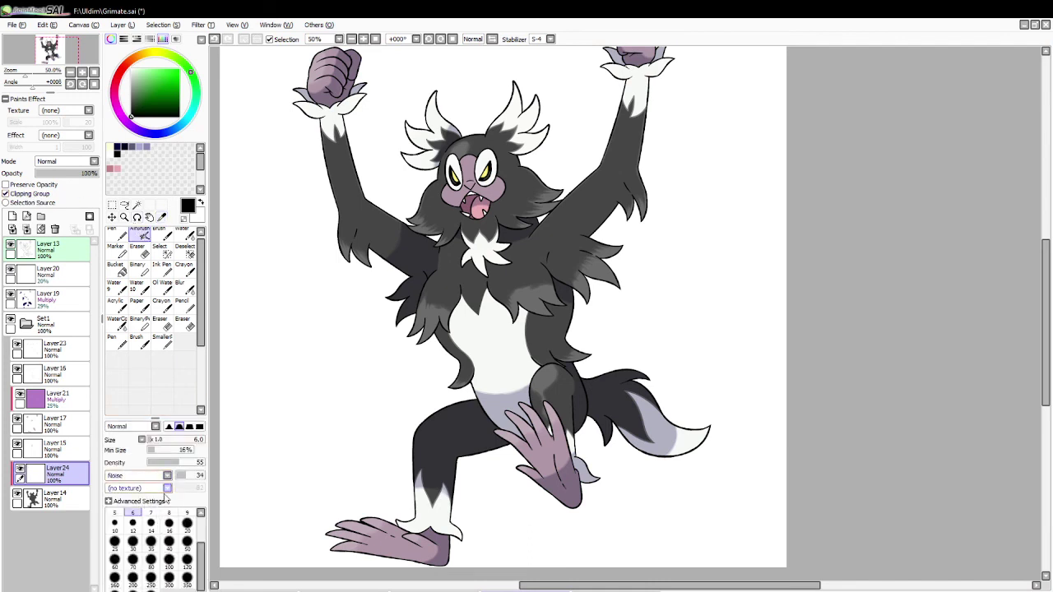
left_click(170, 535)
left_click(168, 579)
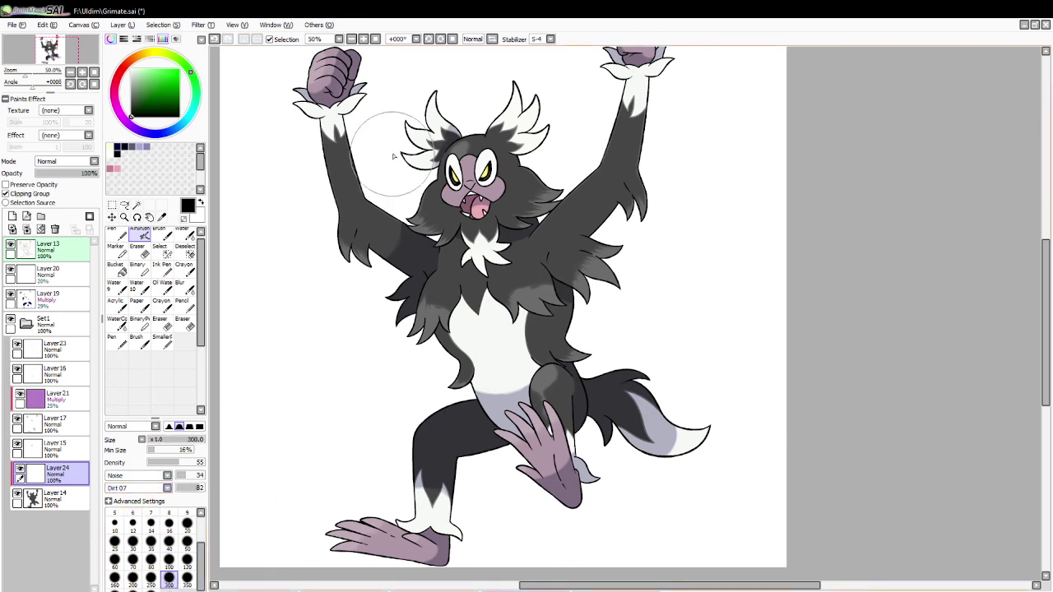
Sample the arm's dark grey, make it darker, and airbrush a mottled texture over the creature's fur on the new clipped layer.
left_click(164, 219)
left_click(350, 192)
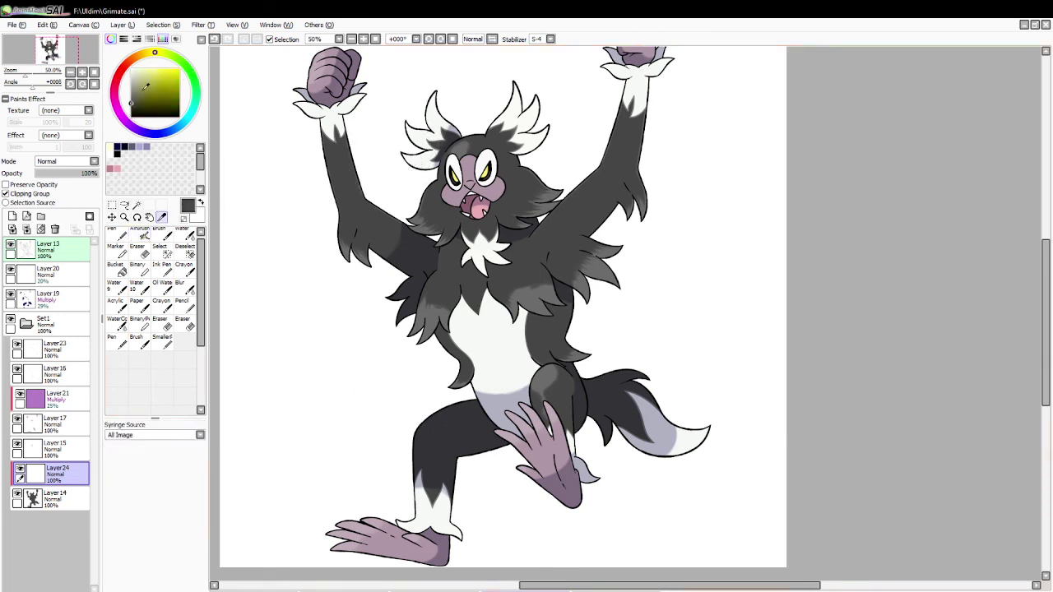
left_click(132, 110)
left_click(141, 236)
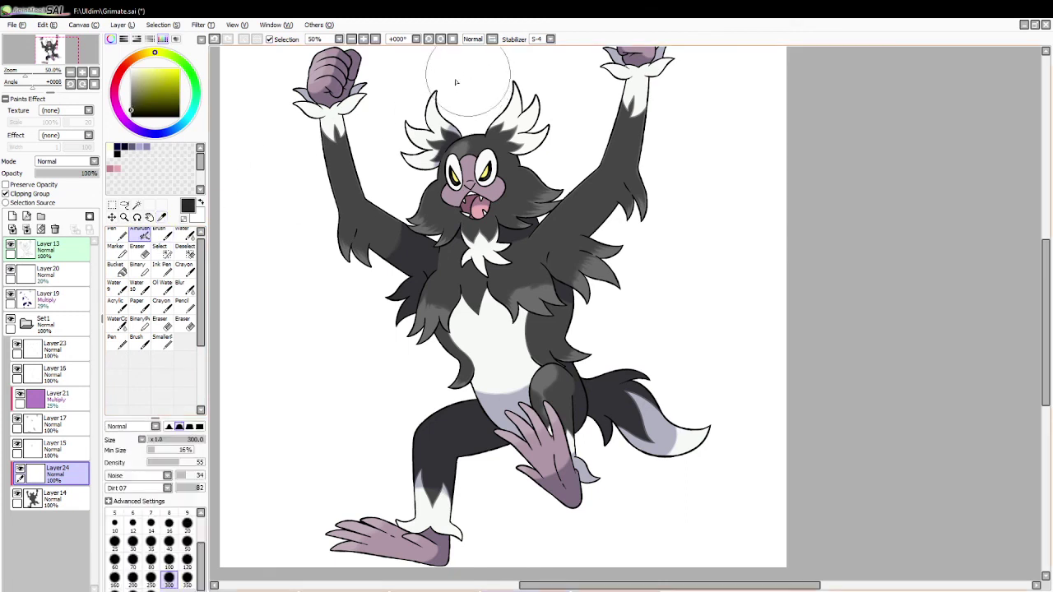
mouse_move(631, 143)
left_mouse_down()
mouse_move(567, 256)
mouse_move(690, 209)
mouse_move(569, 380)
mouse_move(706, 335)
mouse_move(797, 344)
left_mouse_up()
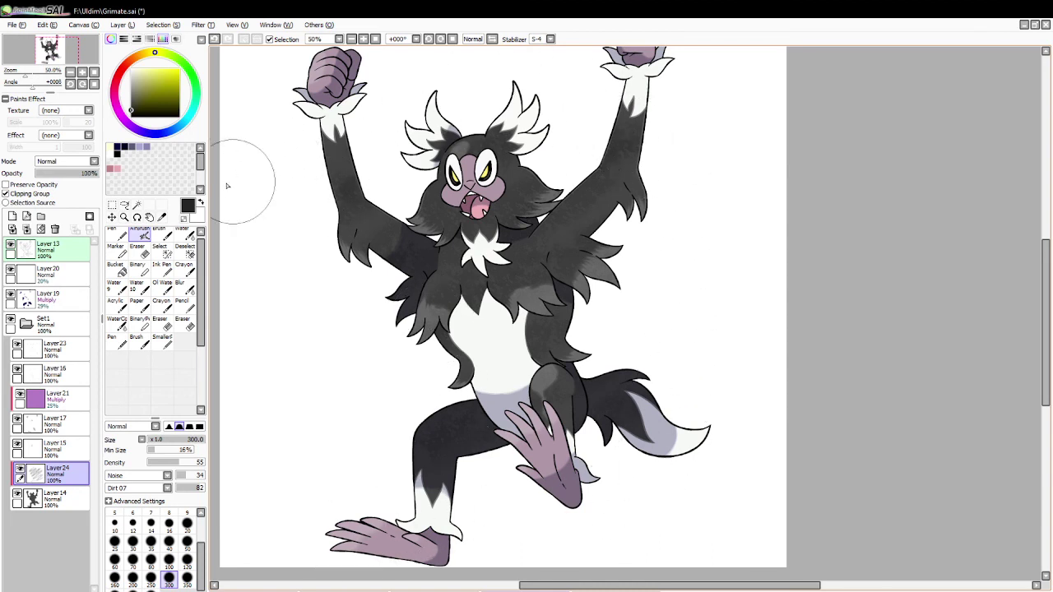
Set the fur texture layer to Multiply mode at 10% opacity and save the drawing.
left_click(63, 179)
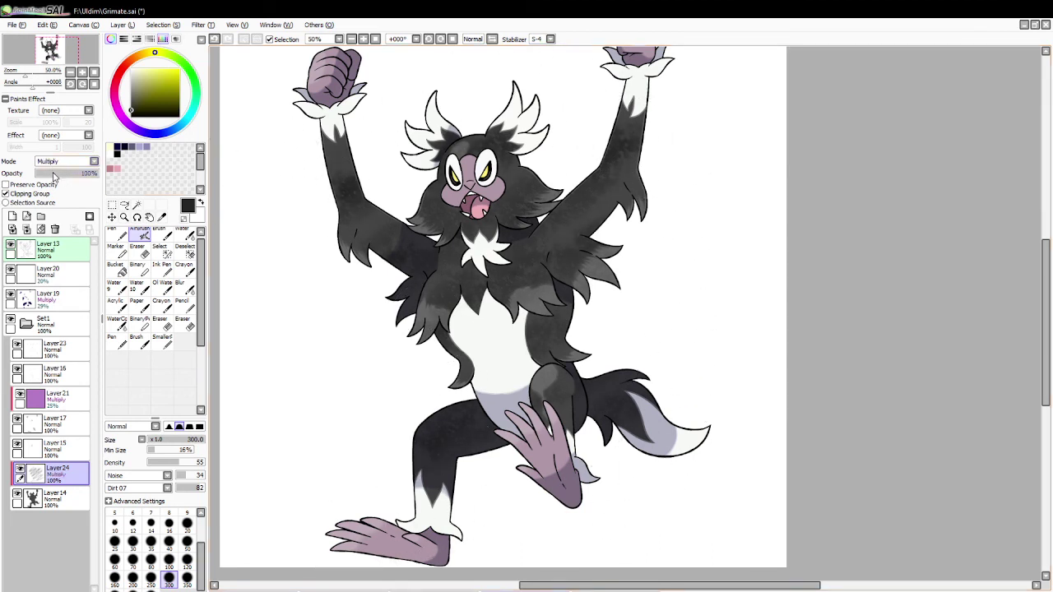
left_click(54, 174)
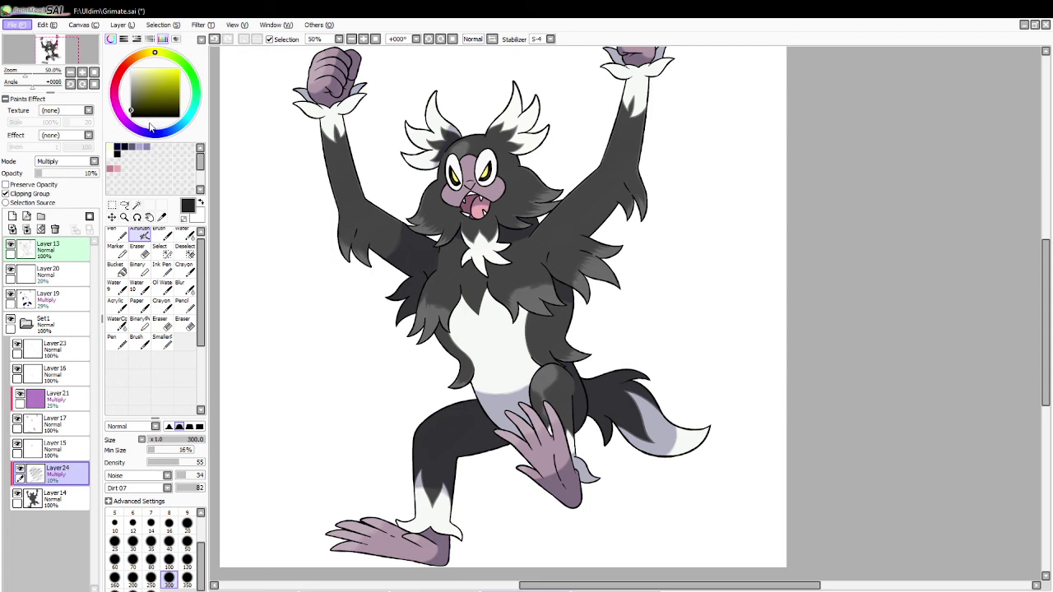
left_click(258, 186)
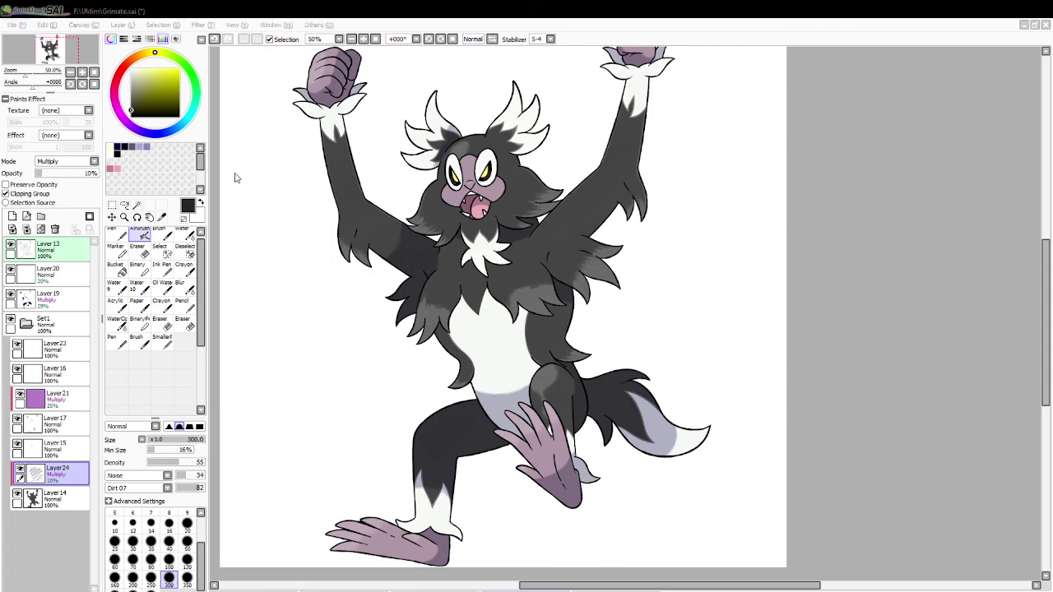
left_click(387, 291)
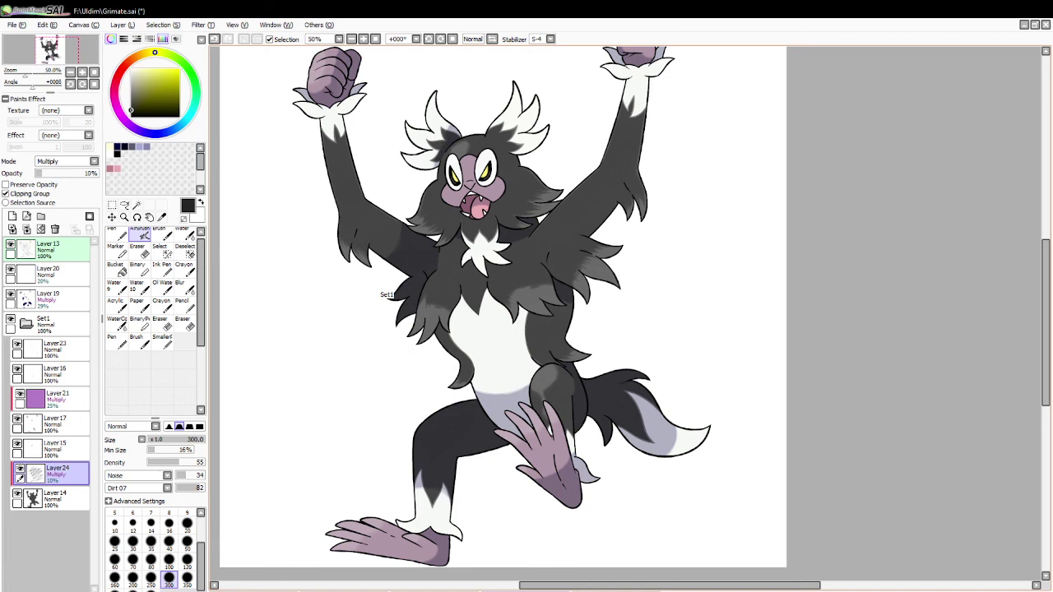
left_click(124, 217)
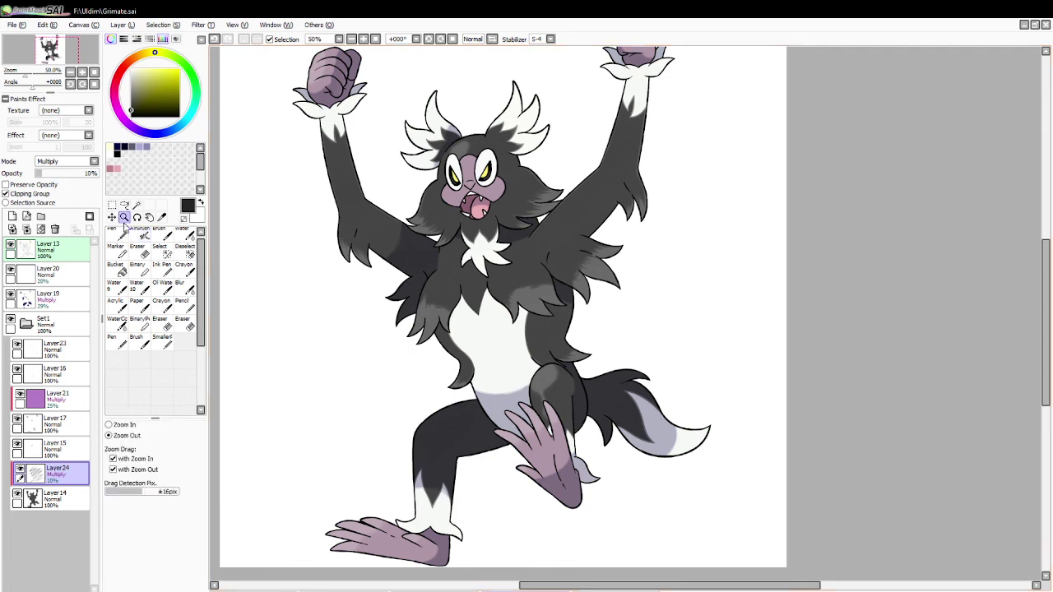
left_click(367, 357)
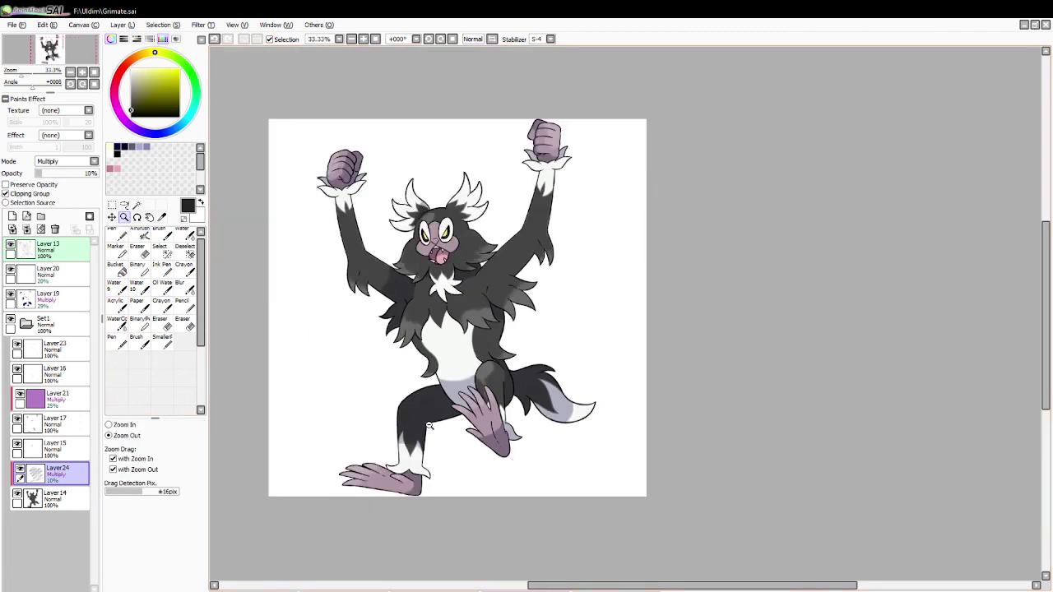